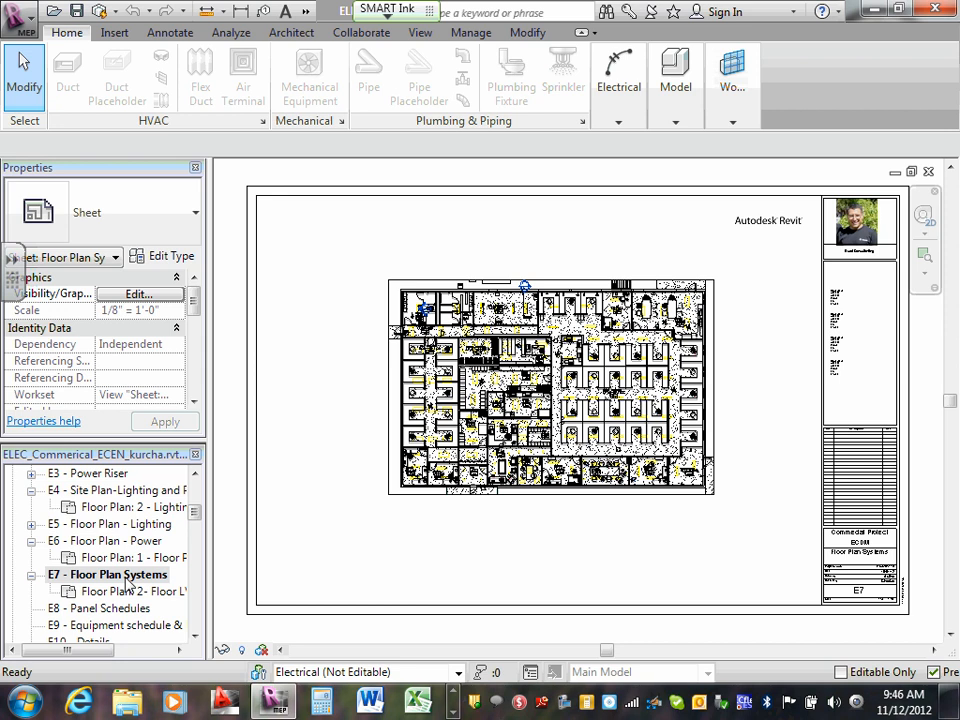
- Open the 2- Floor LV floor plan view placed on sheet E7 and bring up its Visibility/Graphic Overrides
double_click(128, 592)
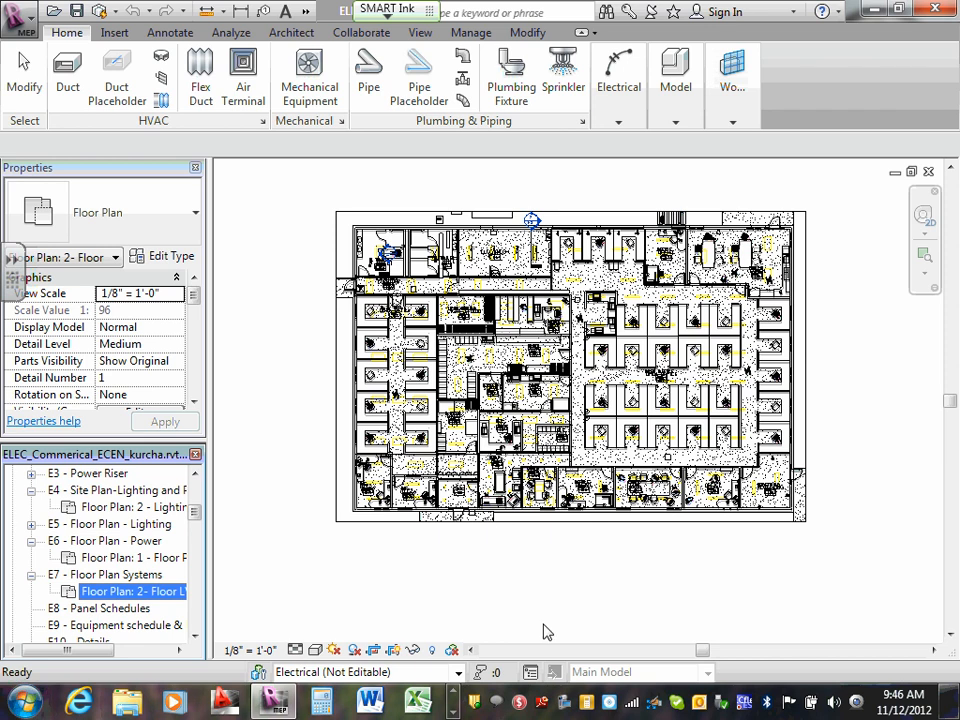
click(118, 456)
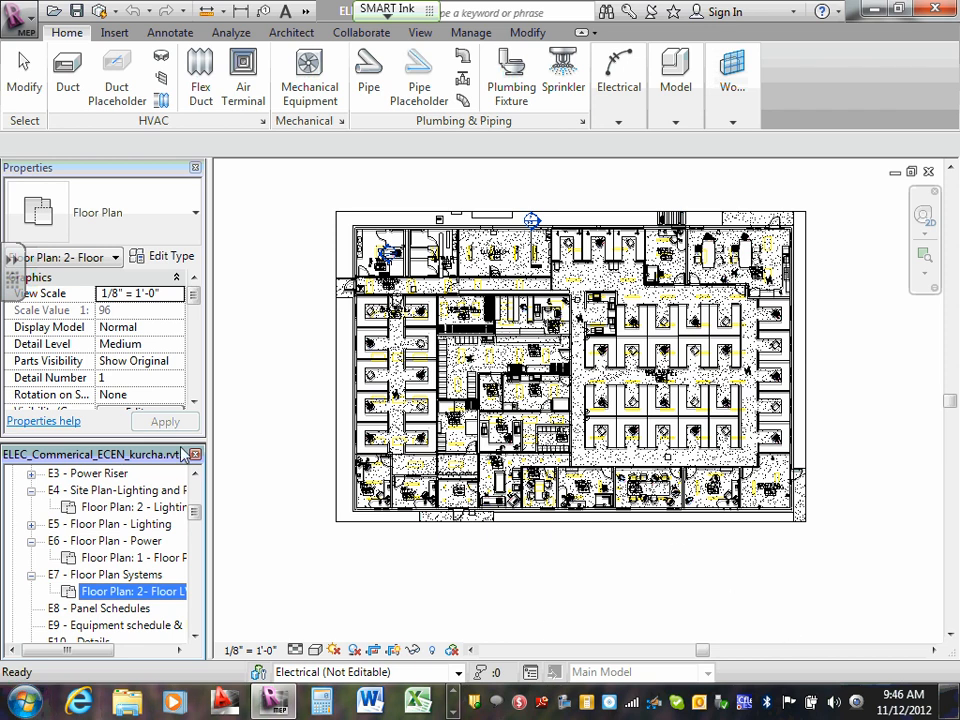
click(294, 444)
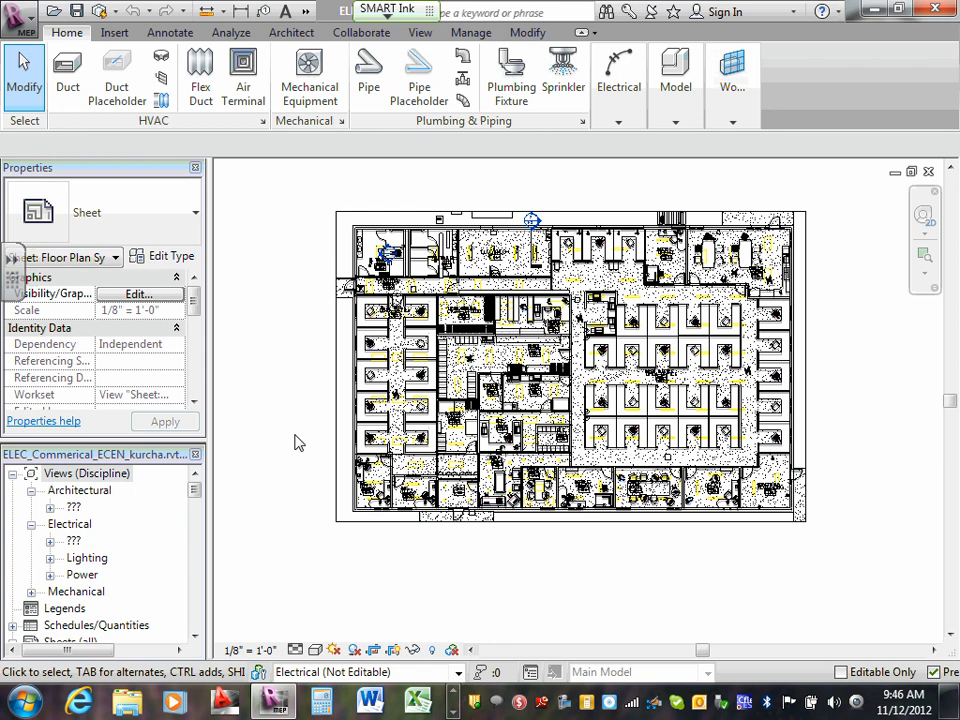
key(v)
key(g)
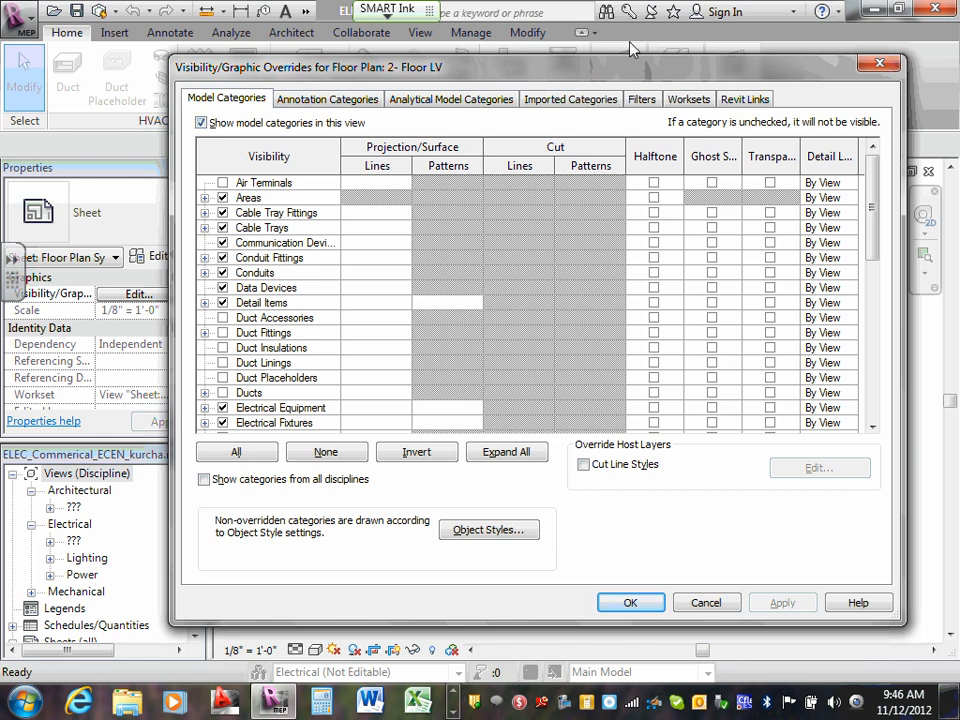
- Hide the imported categories ECDM211-Electrical symbols.dwg, Imports in Families and Plan View-CAD-Visual.DWG, leaving only the ELEC_Commerical_ECEN-2012 import switched on
click(601, 104)
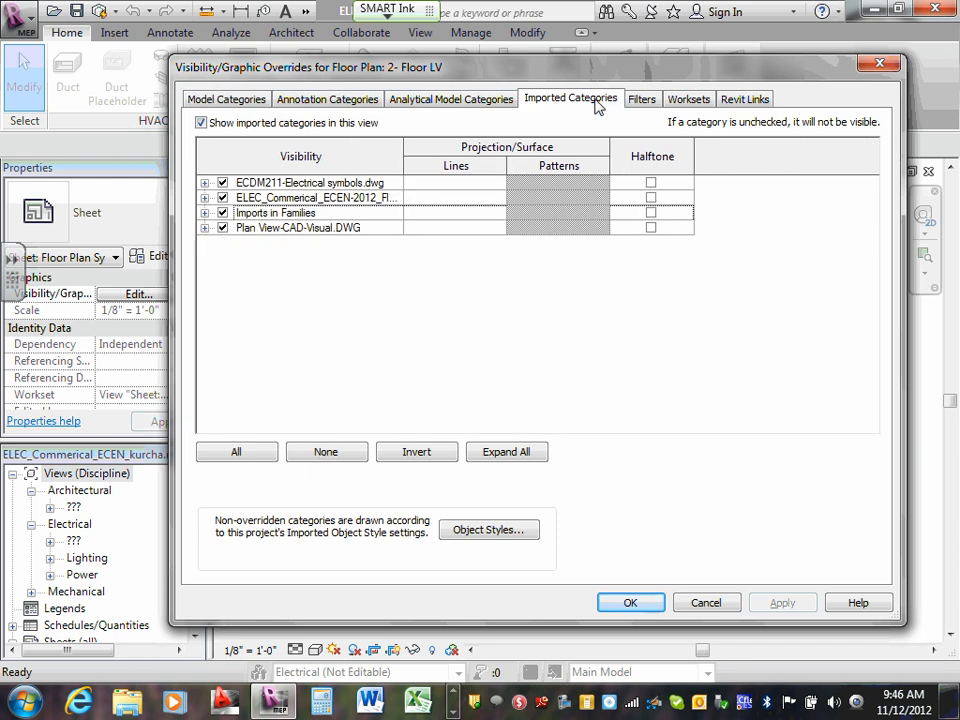
click(222, 183)
click(222, 198)
click(222, 213)
click(222, 228)
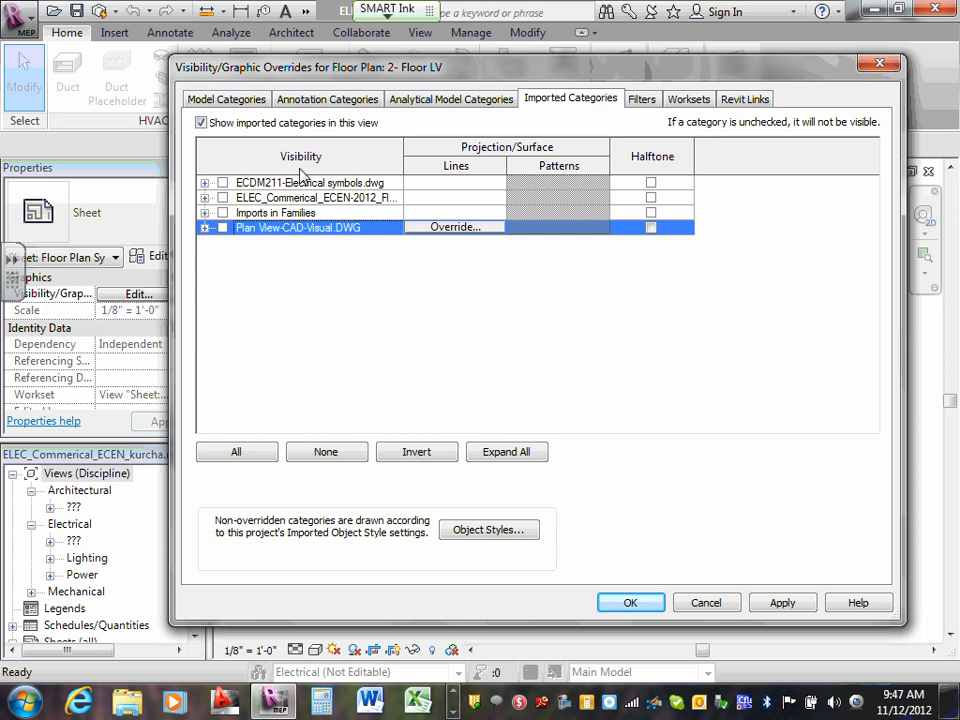
click(222, 197)
- Examine which layers of the imported ELEC_Commerical_ECEN-2012 drawing are switched on in this view
click(204, 198)
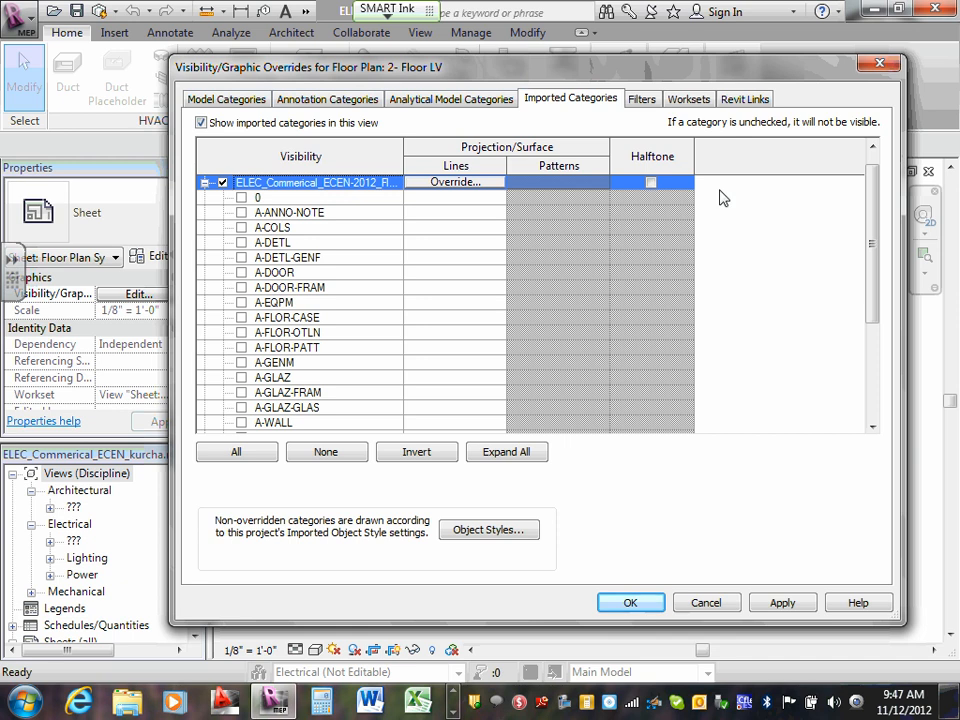
drag(871, 205, 871, 284)
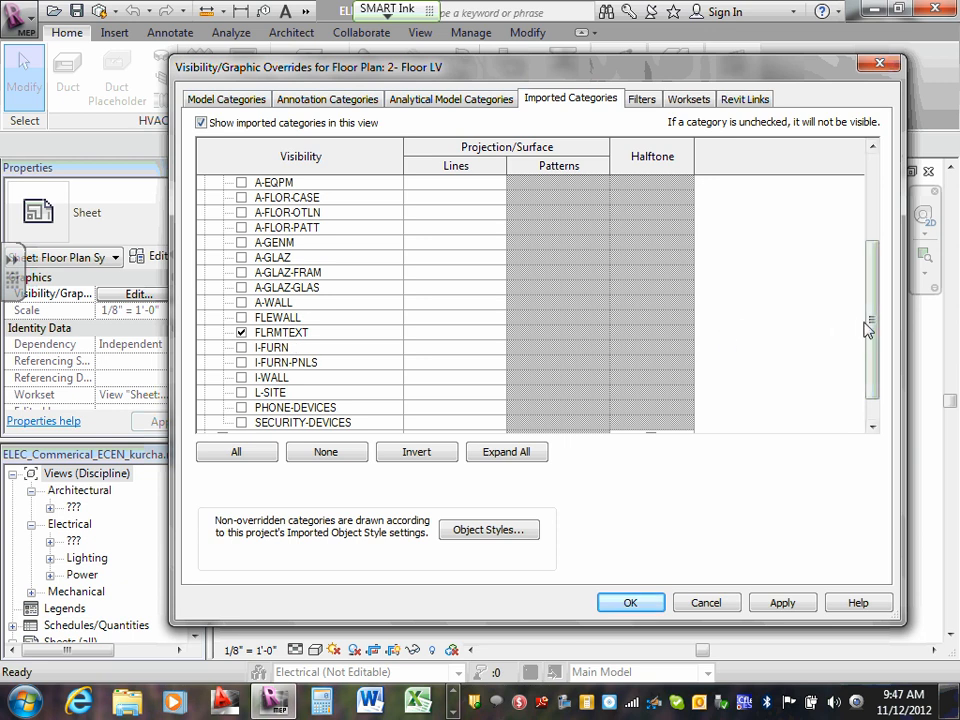
drag(869, 325, 870, 165)
click(220, 198)
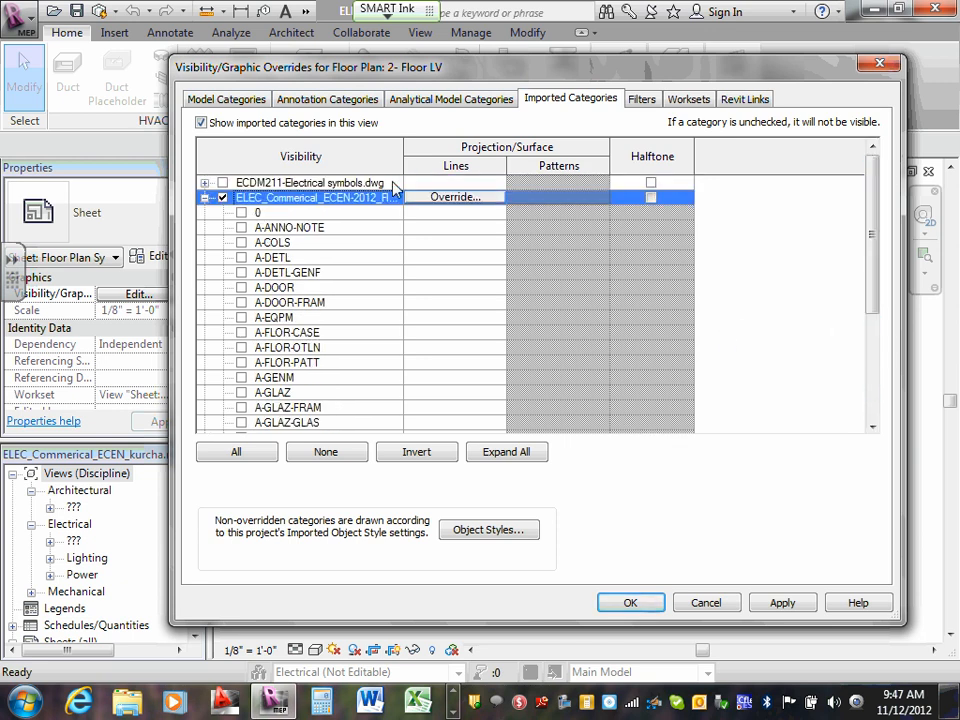
click(206, 198)
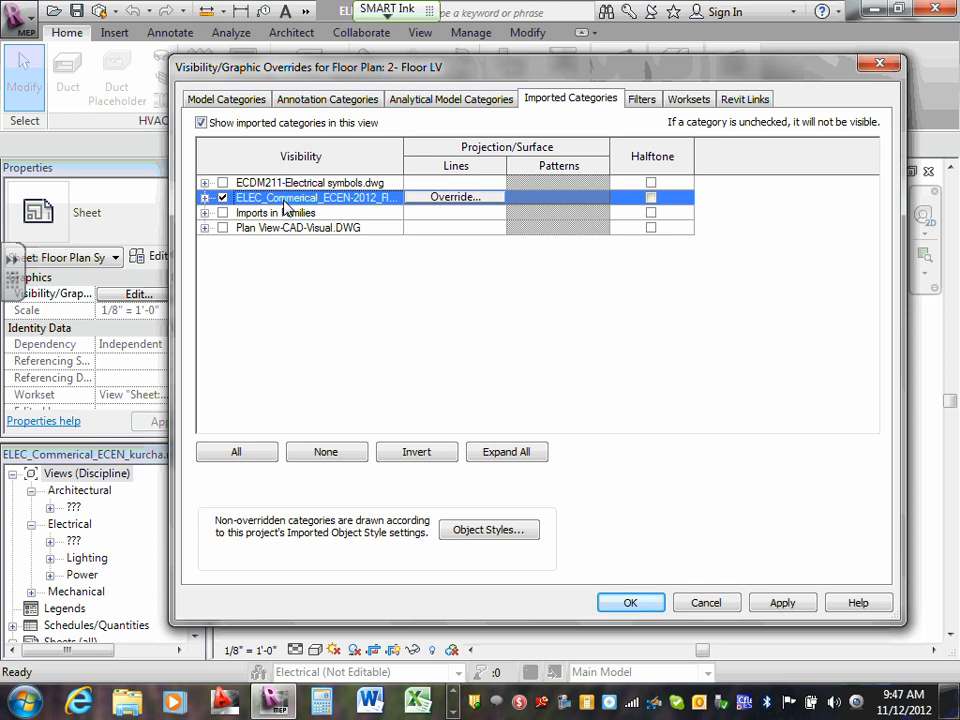
click(205, 198)
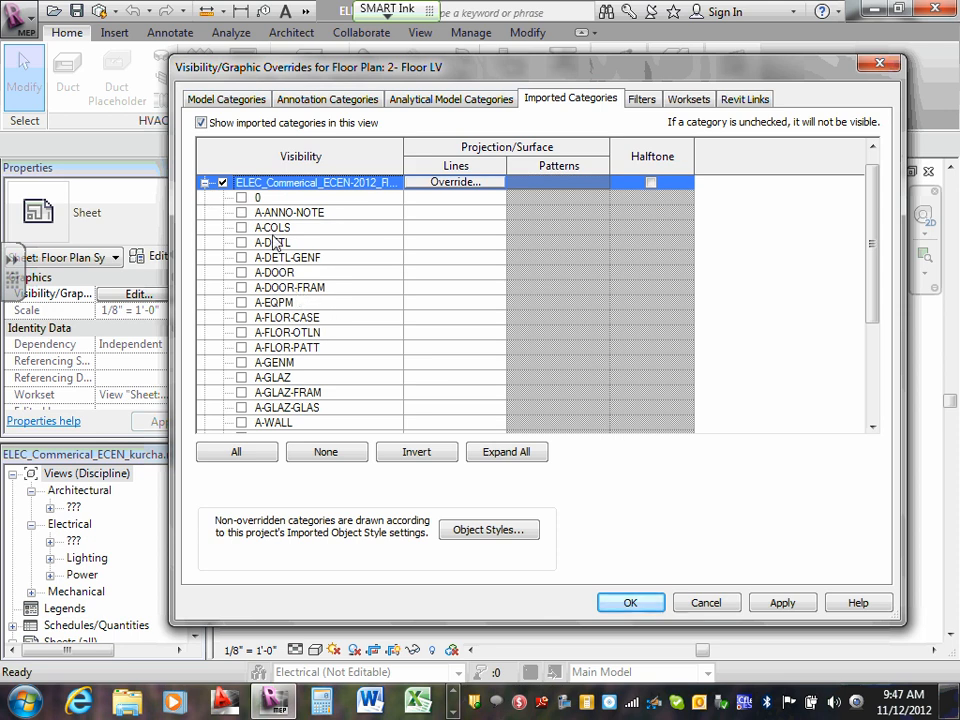
drag(870, 235, 870, 286)
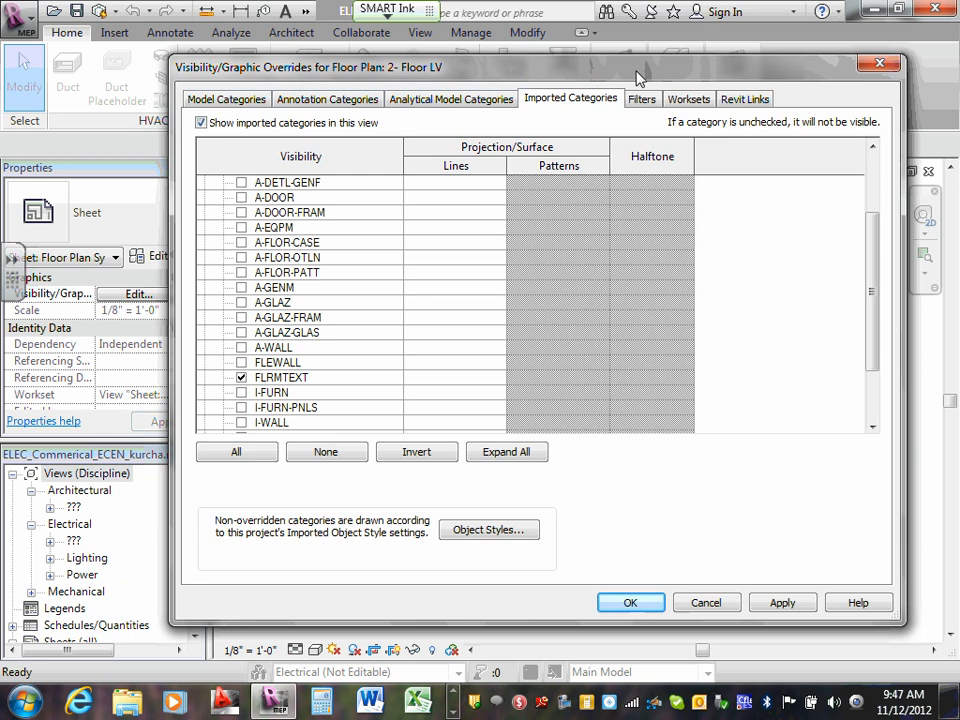
drag(874, 290, 889, 162)
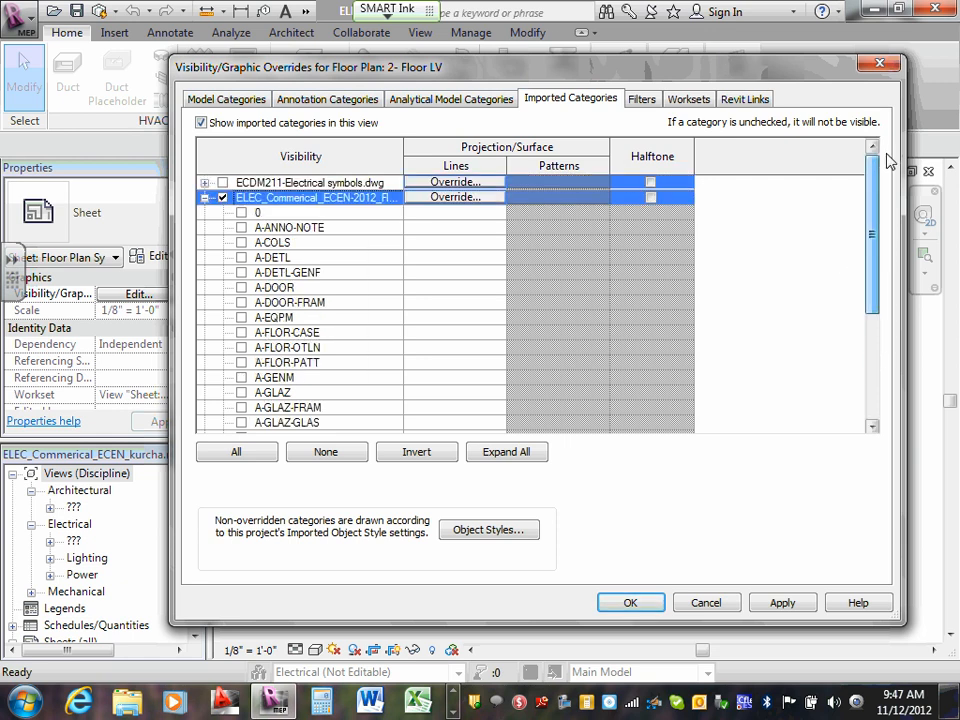
click(204, 197)
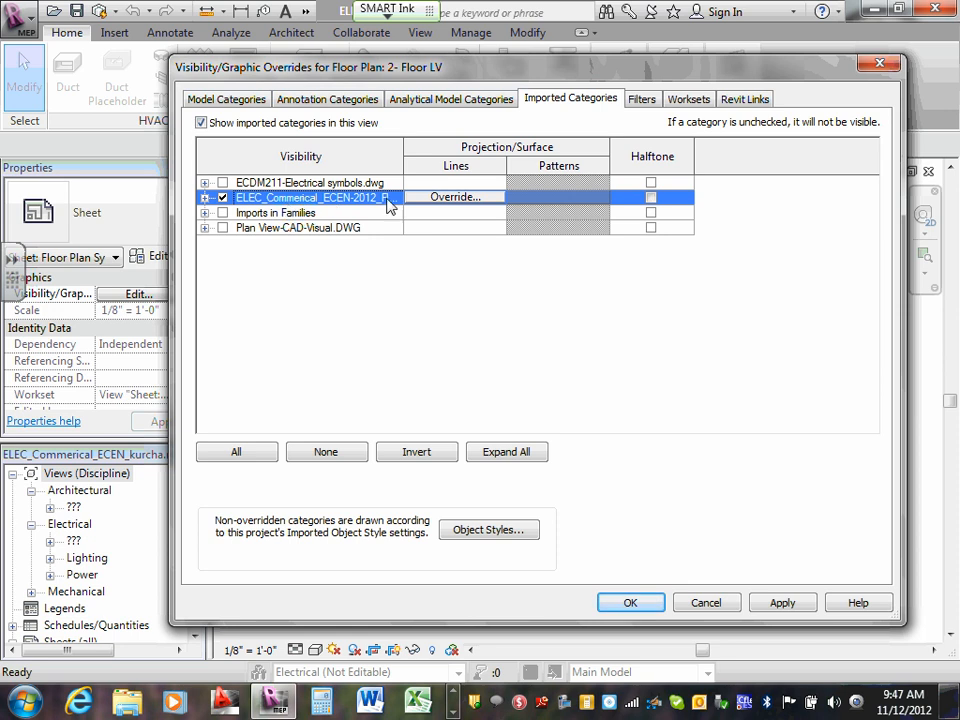
- Widen the Visibility column to read the full name of the ELEC_Commerical_ECEN-2012 import and review its layer list again
drag(405, 147, 651, 152)
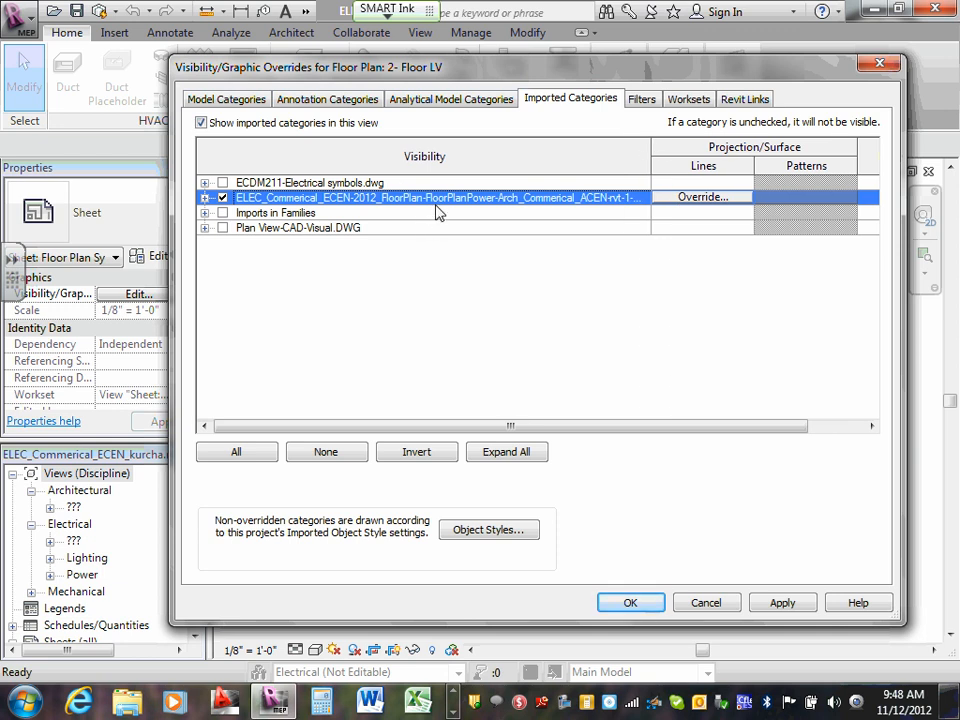
click(205, 197)
scroll(253, 226, down, 3)
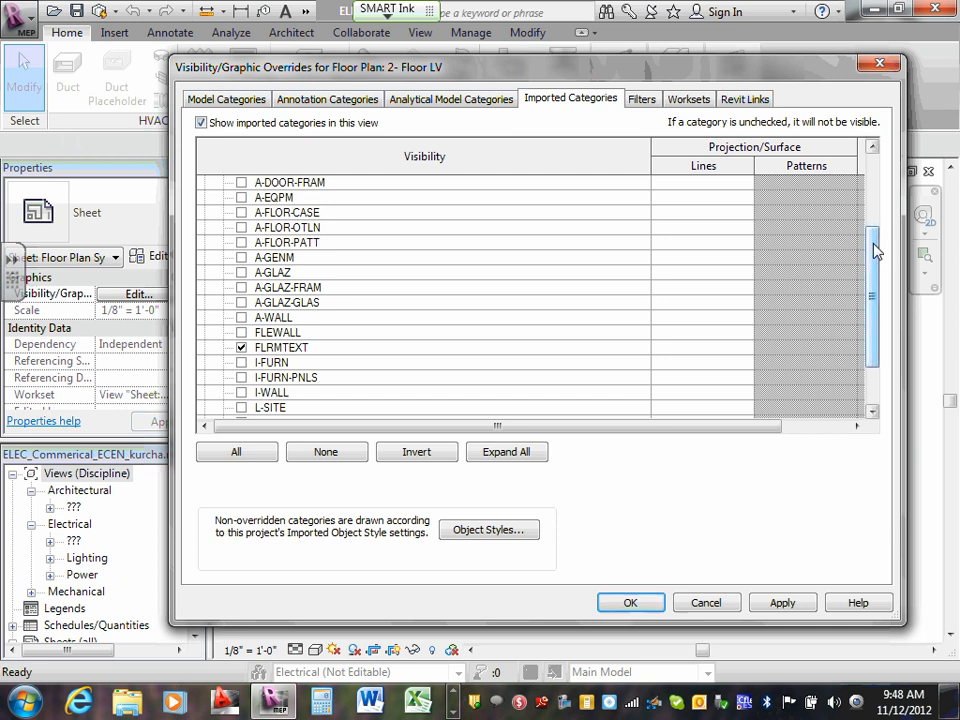
drag(873, 244, 875, 170)
click(204, 197)
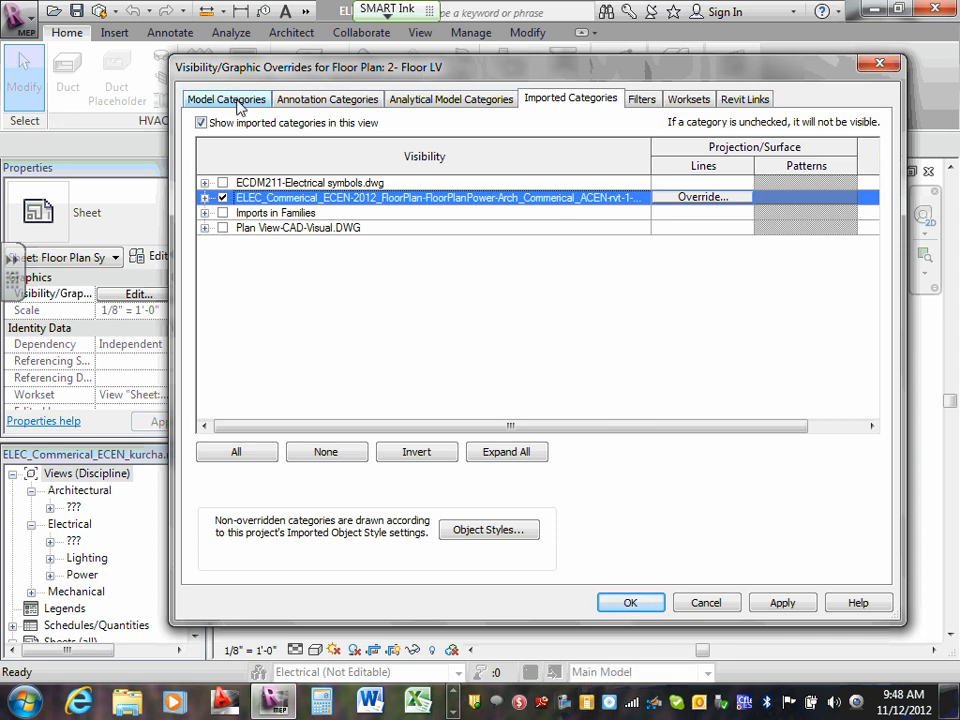
click(232, 101)
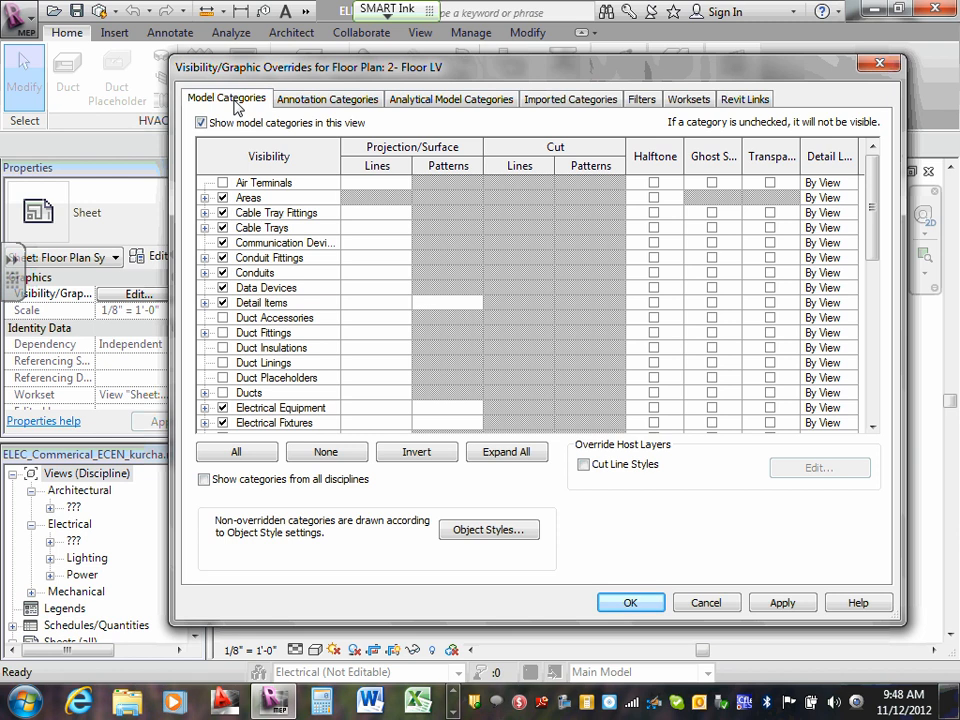
click(545, 99)
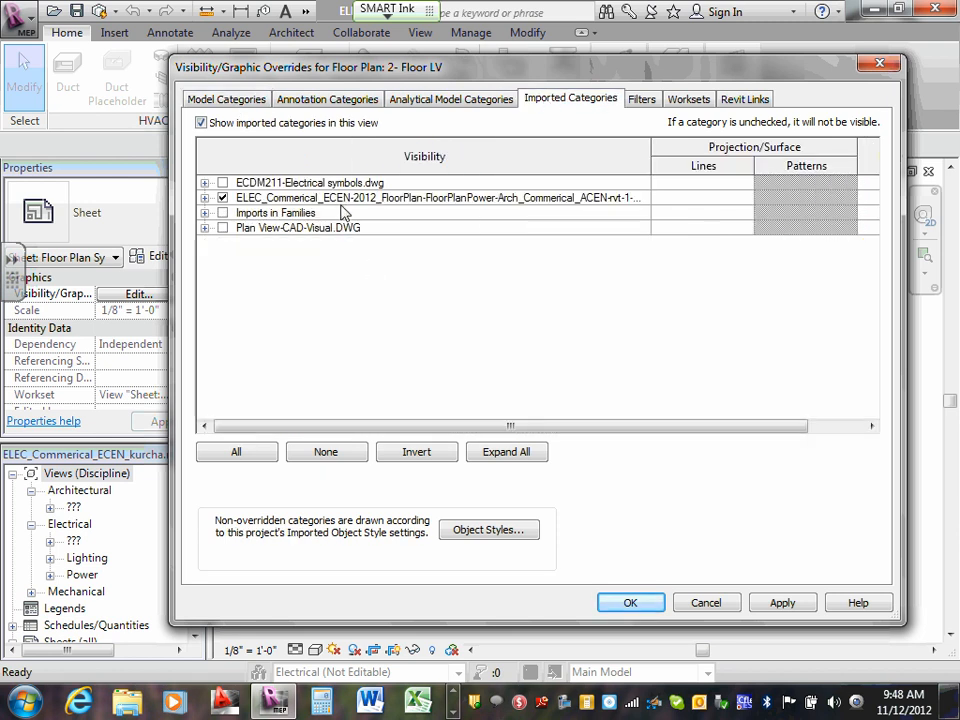
click(205, 197)
scroll(400, 254, down, 3)
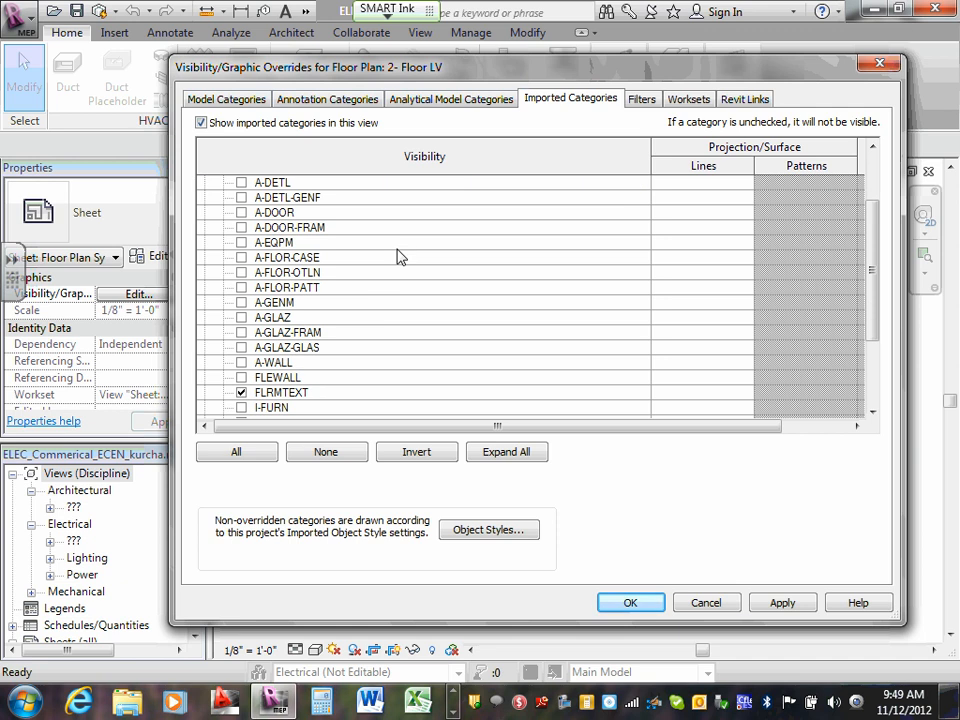
scroll(272, 325, up, 3)
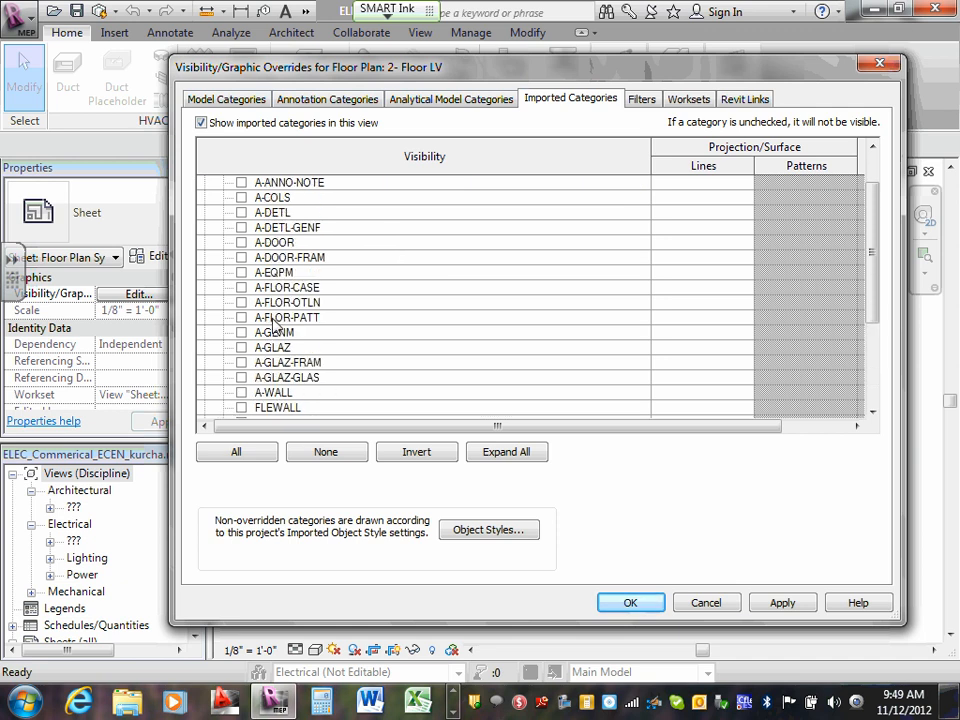
click(205, 197)
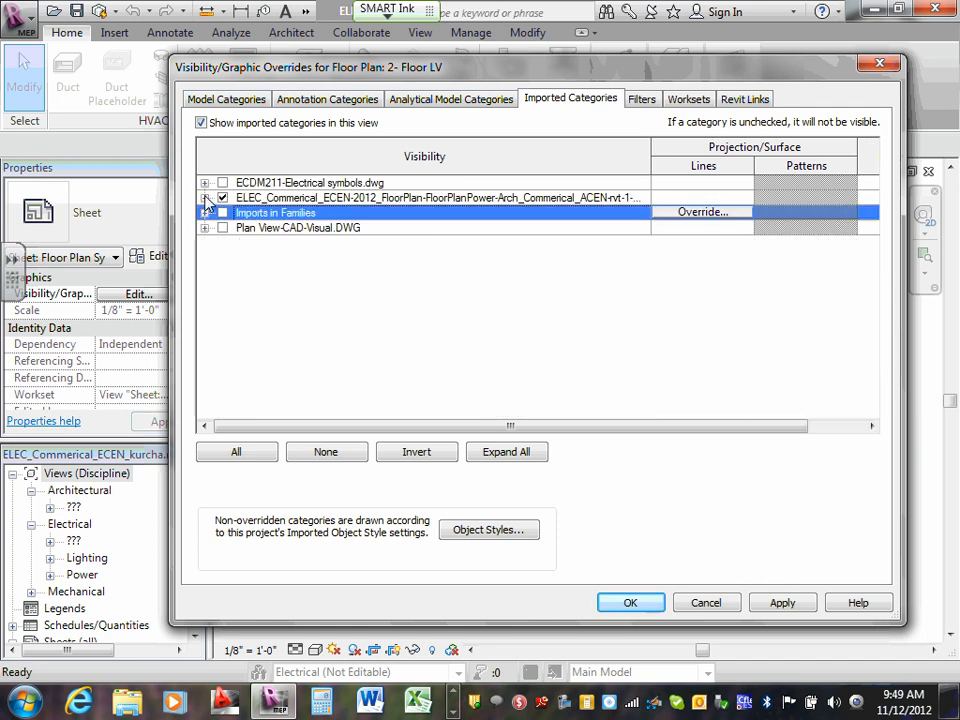
- List model categories from all disciplines and hide Electrical Equipment and Electrical Fixtures in the view
click(222, 99)
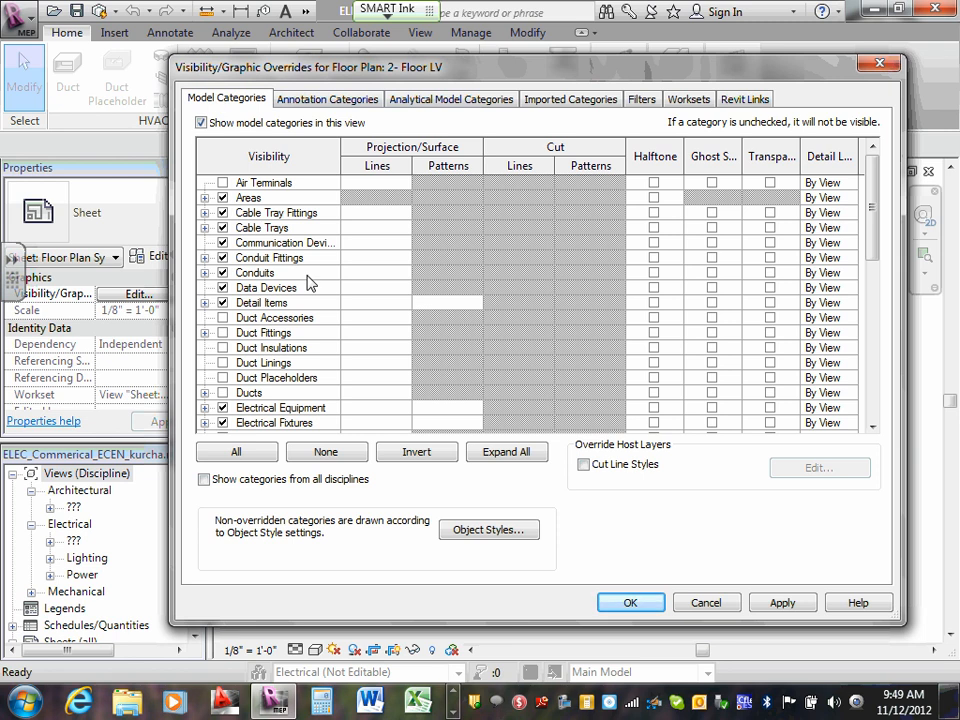
click(205, 480)
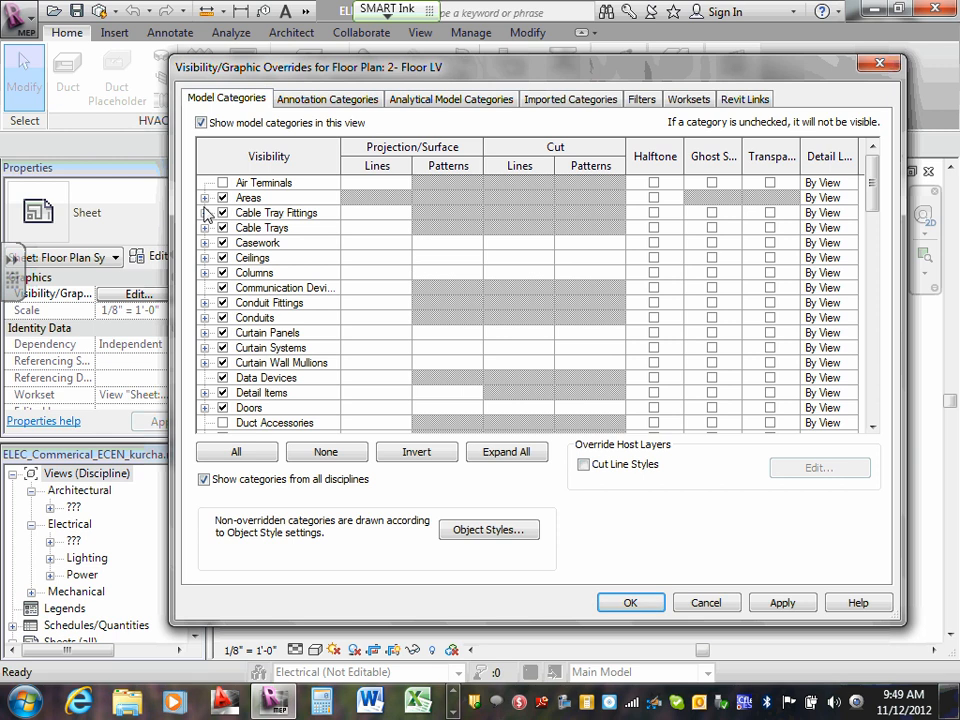
scroll(217, 215, down, 1)
scroll(217, 215, down, 5)
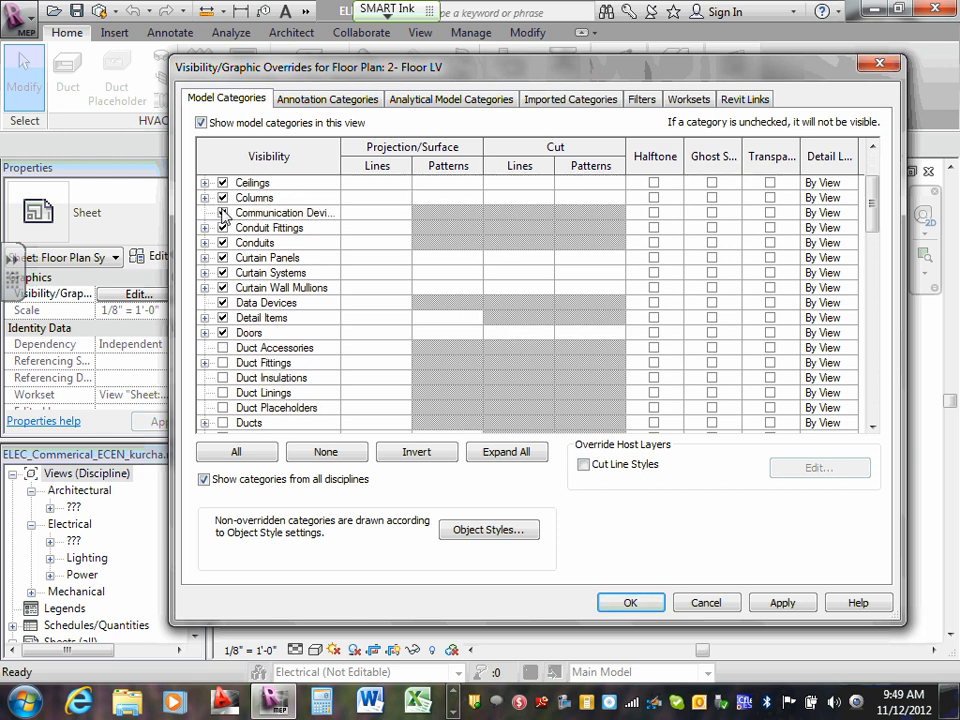
scroll(262, 245, down, 1)
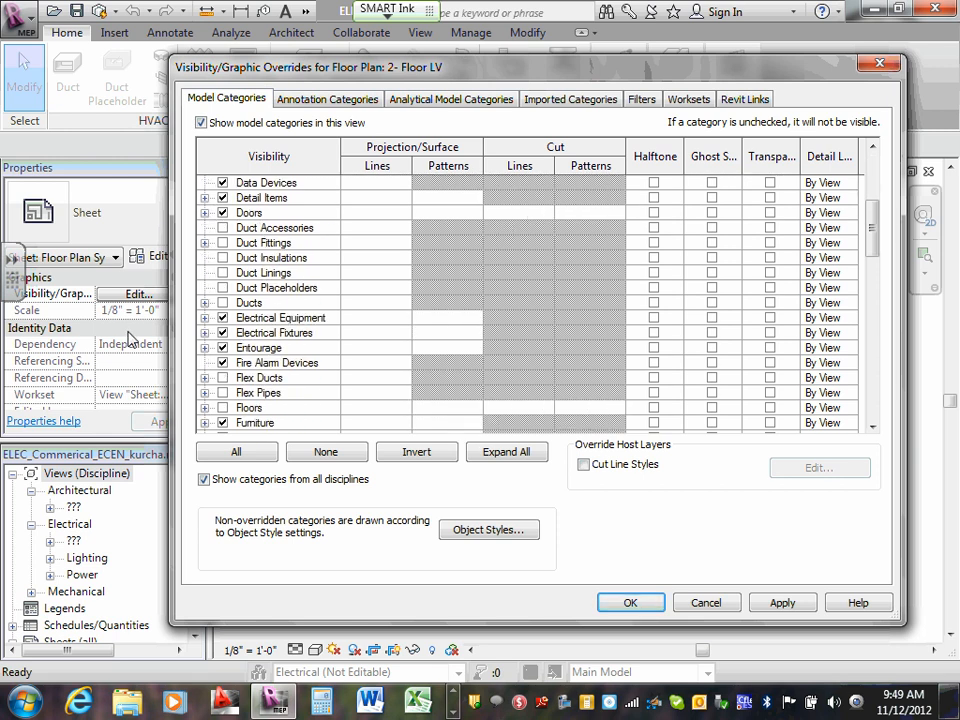
click(222, 318)
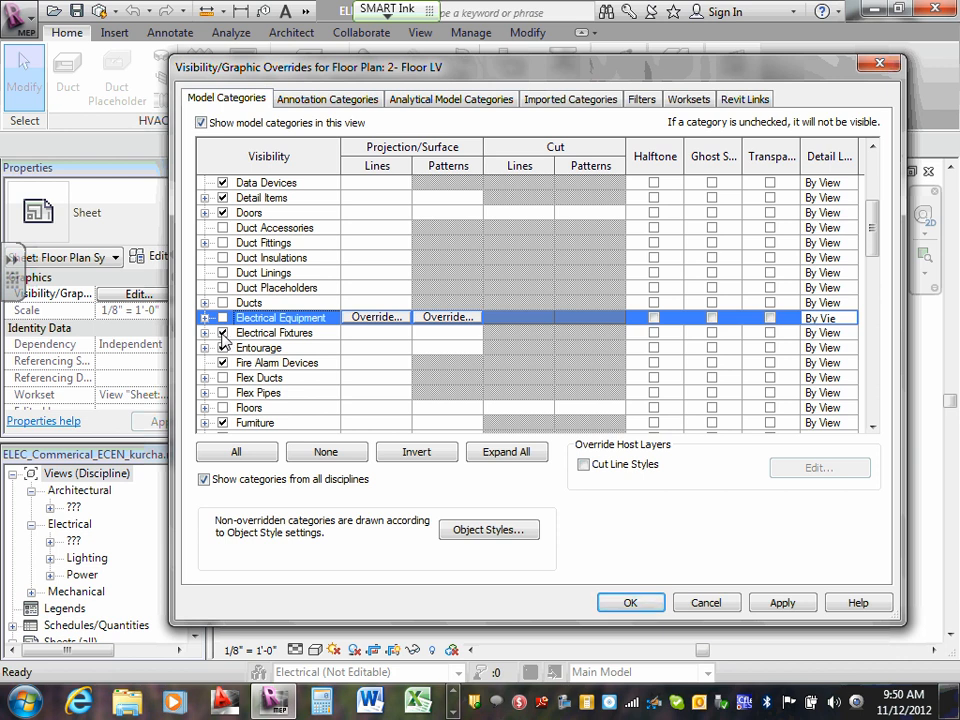
click(223, 336)
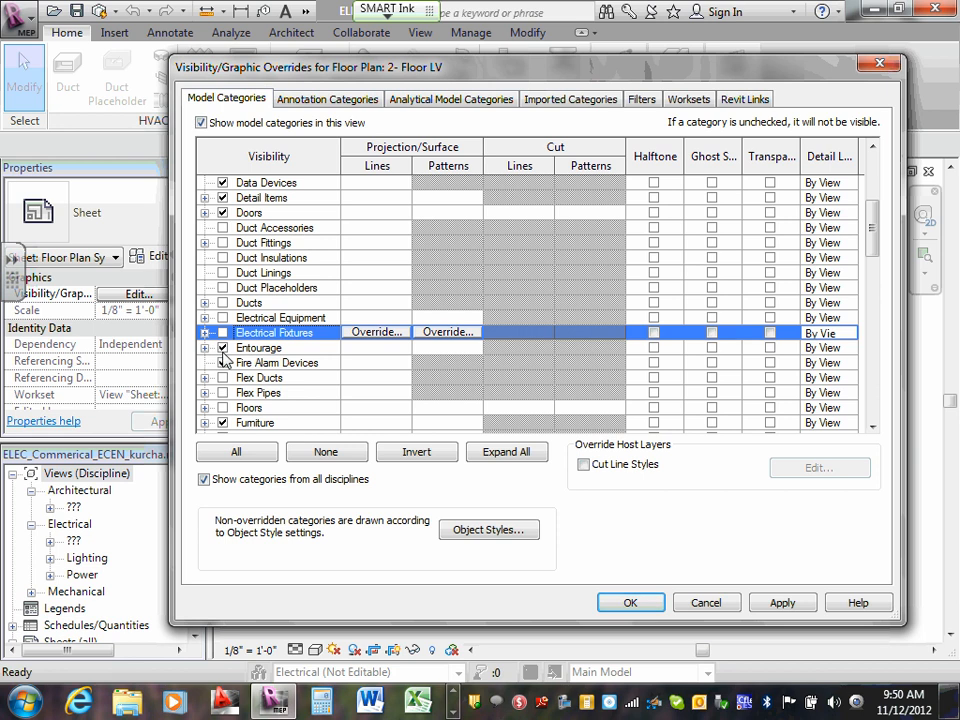
- Hide the Lighting Devices and Lighting Fixtures model categories in the view
scroll(225, 364, down, 1)
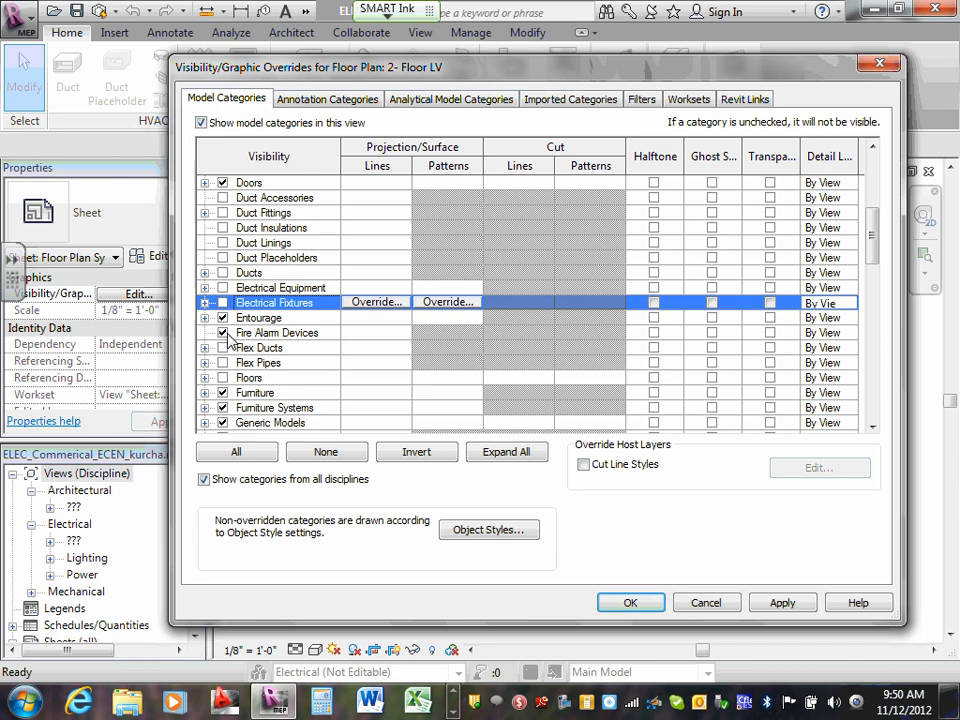
scroll(229, 340, down, 2)
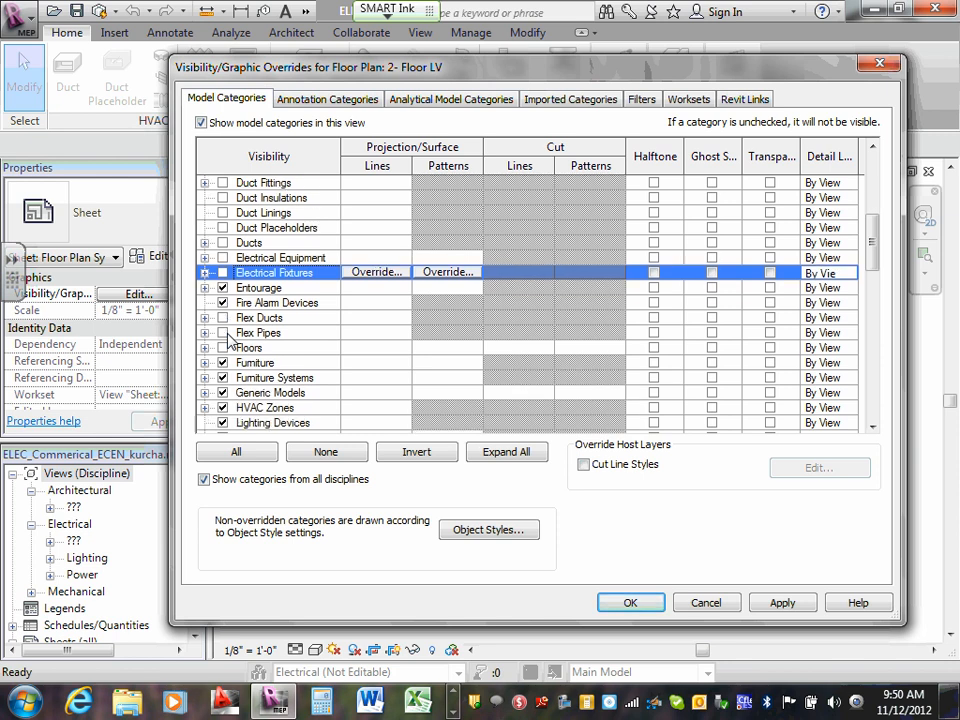
scroll(247, 355, down, 2)
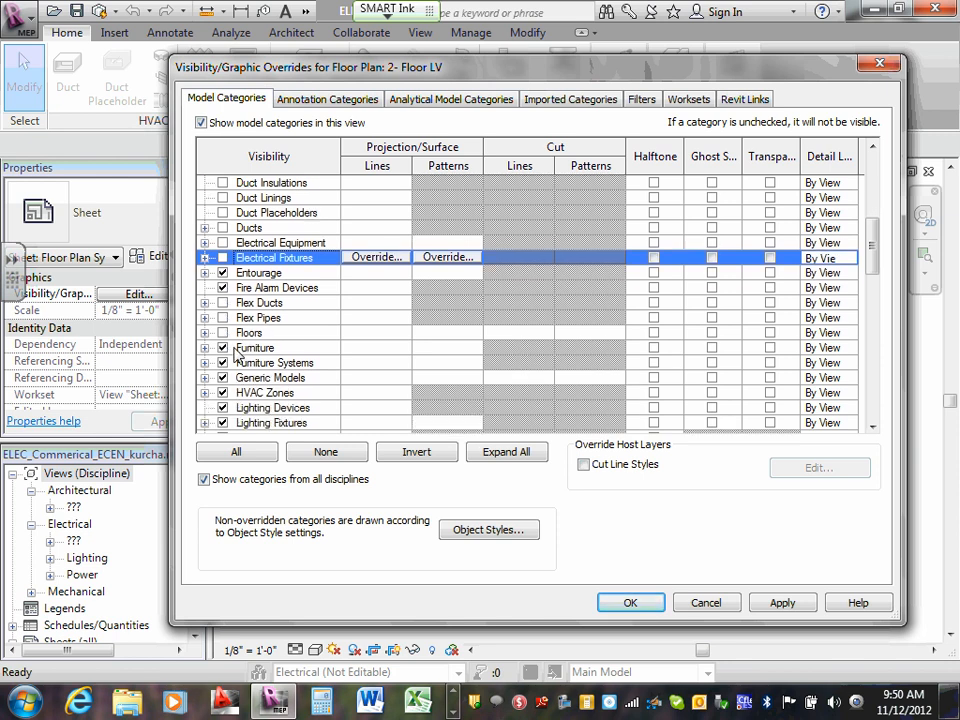
scroll(245, 350, down, 2)
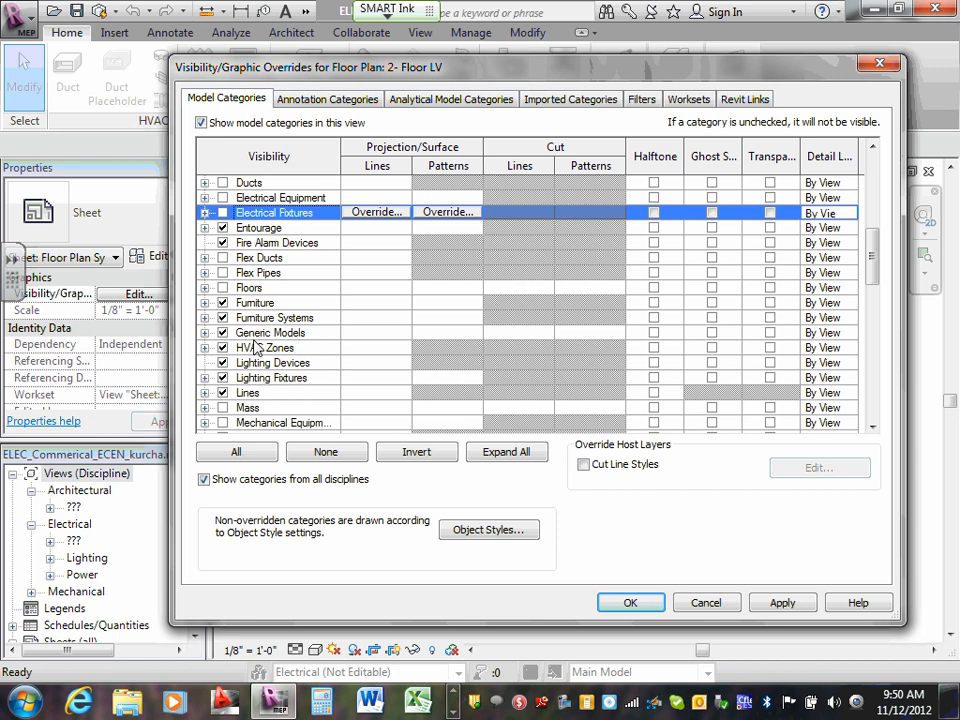
scroll(262, 357, down, 2)
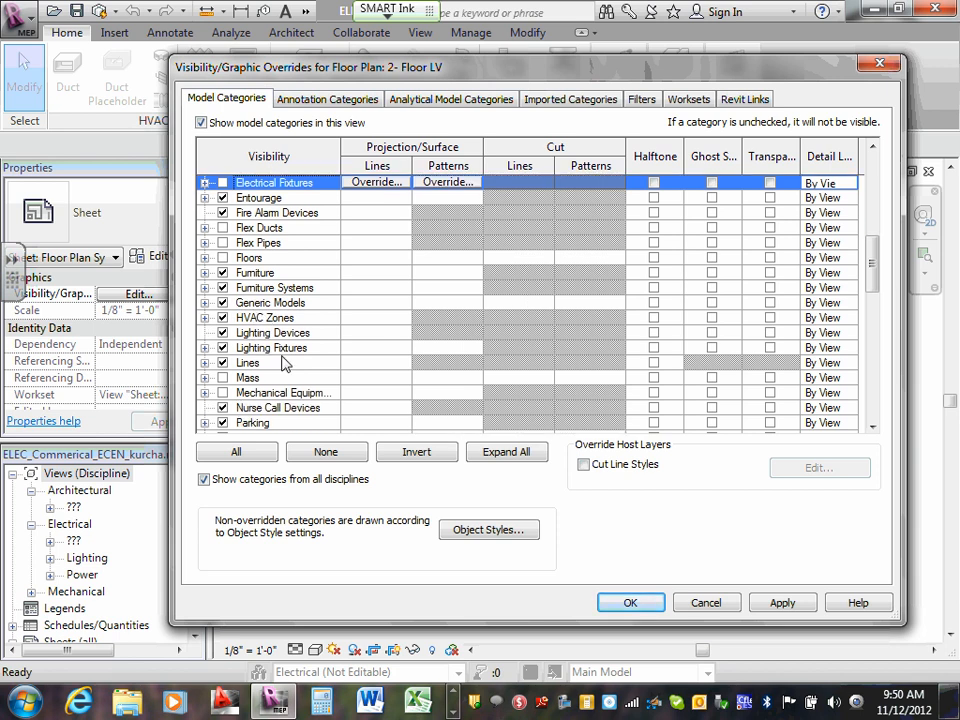
click(223, 333)
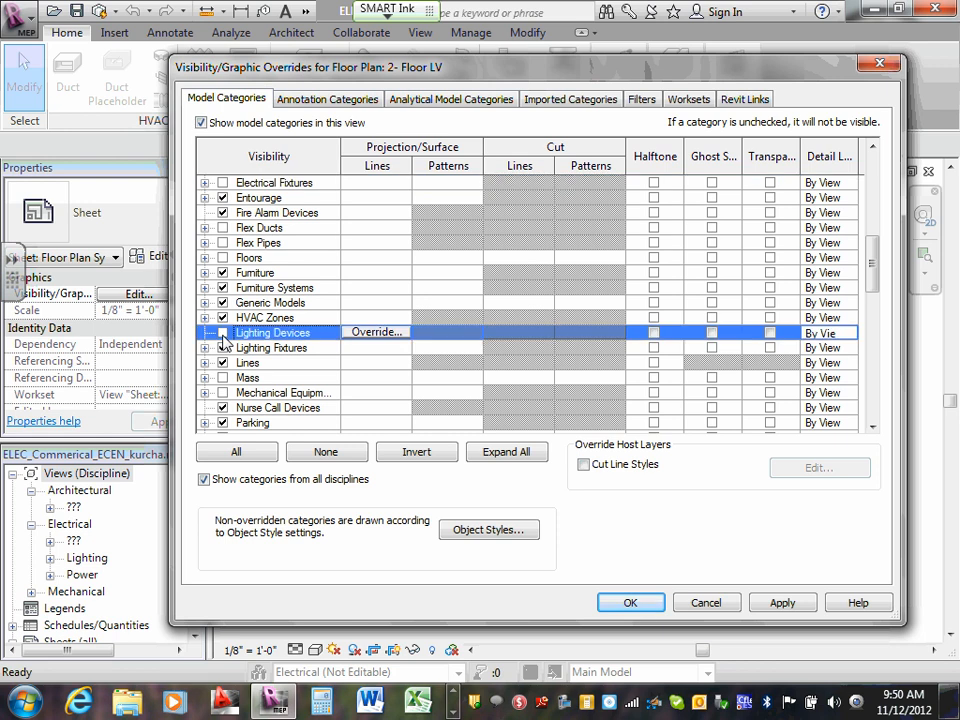
click(224, 347)
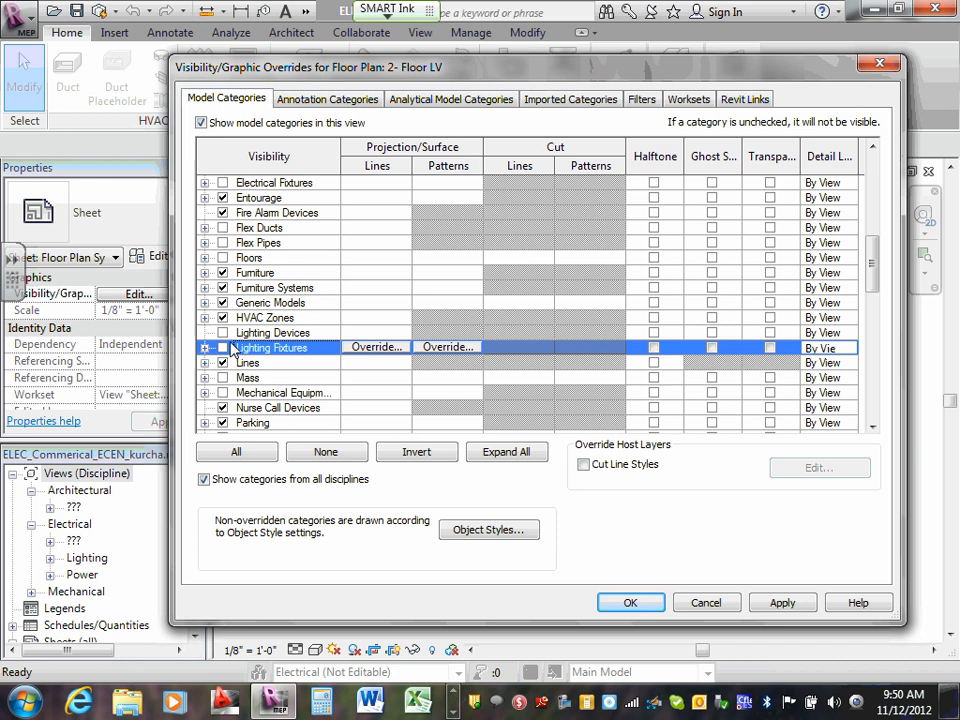
- Review the whole model category list to check which categories, such as data, fire alarm, nurse call, security and telephone devices, are switched on
scroll(233, 347, down, 1)
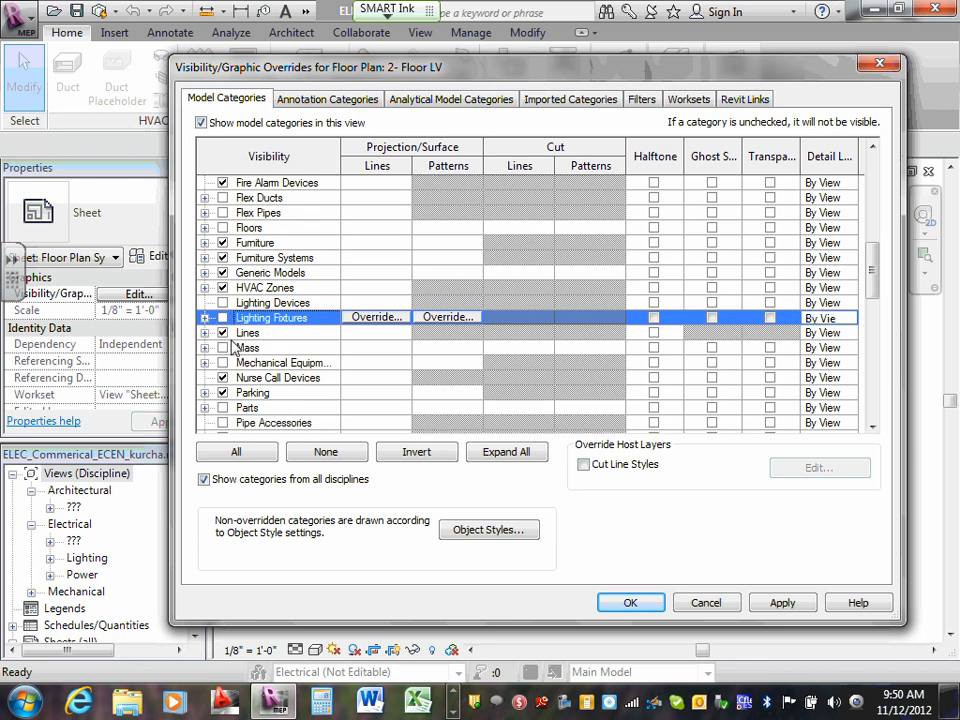
scroll(233, 347, down, 1)
key(shift+Up)
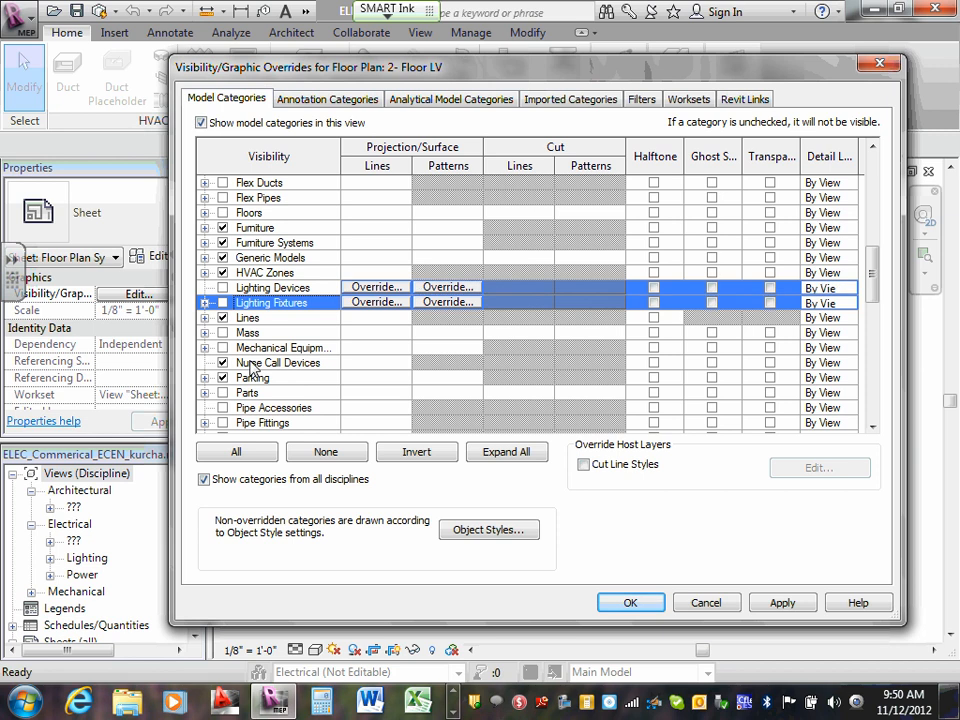
scroll(252, 368, down, 1)
key(shift+Down)
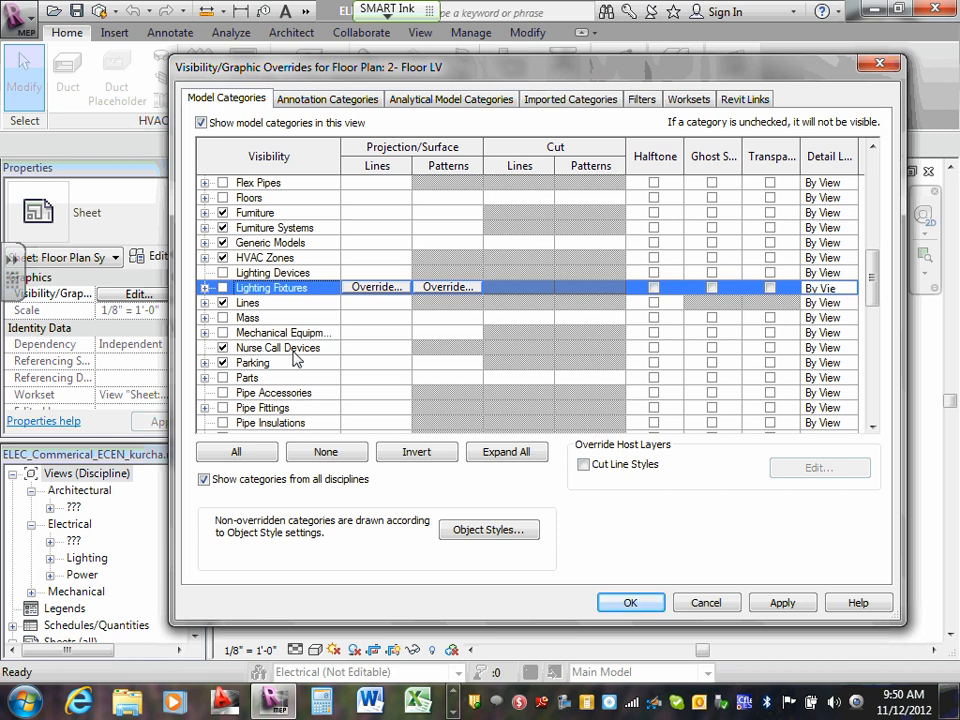
scroll(296, 358, down, 7)
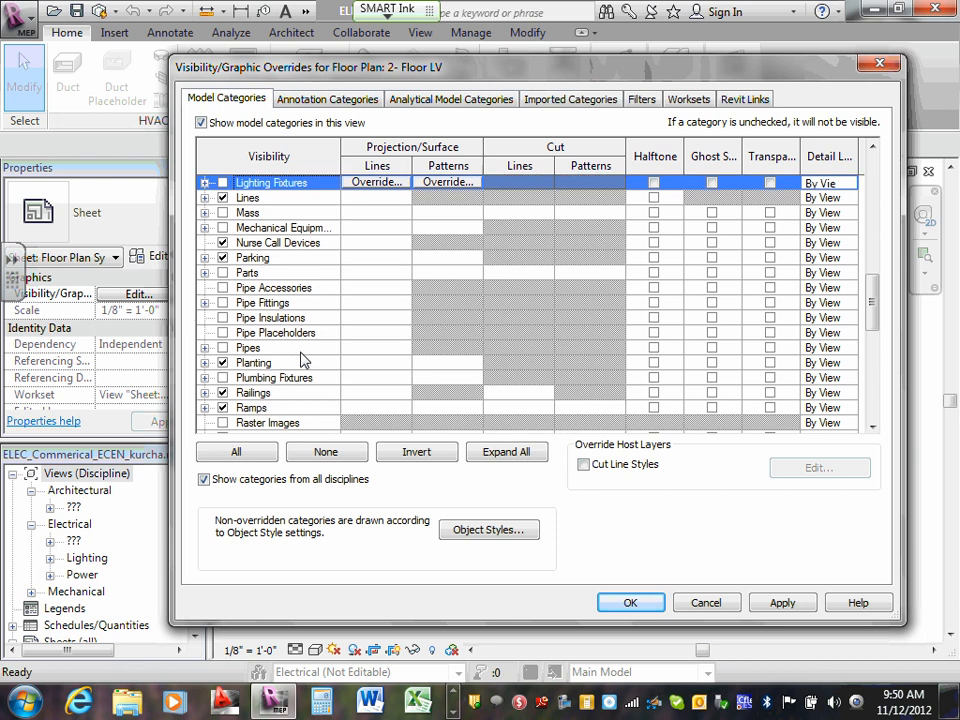
scroll(303, 360, down, 6)
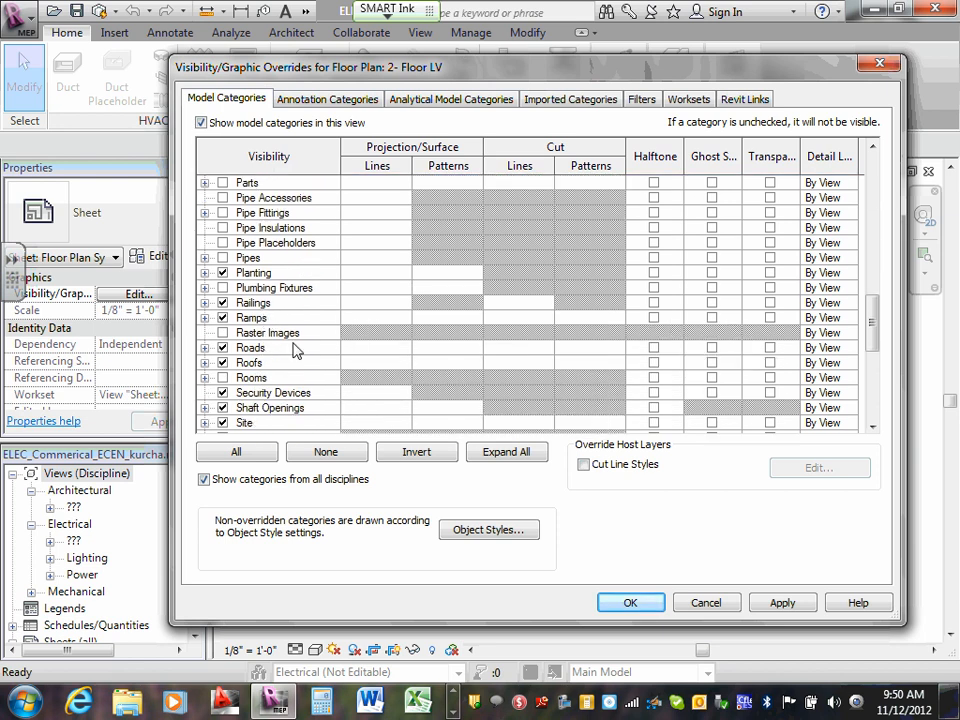
scroll(294, 352, down, 4)
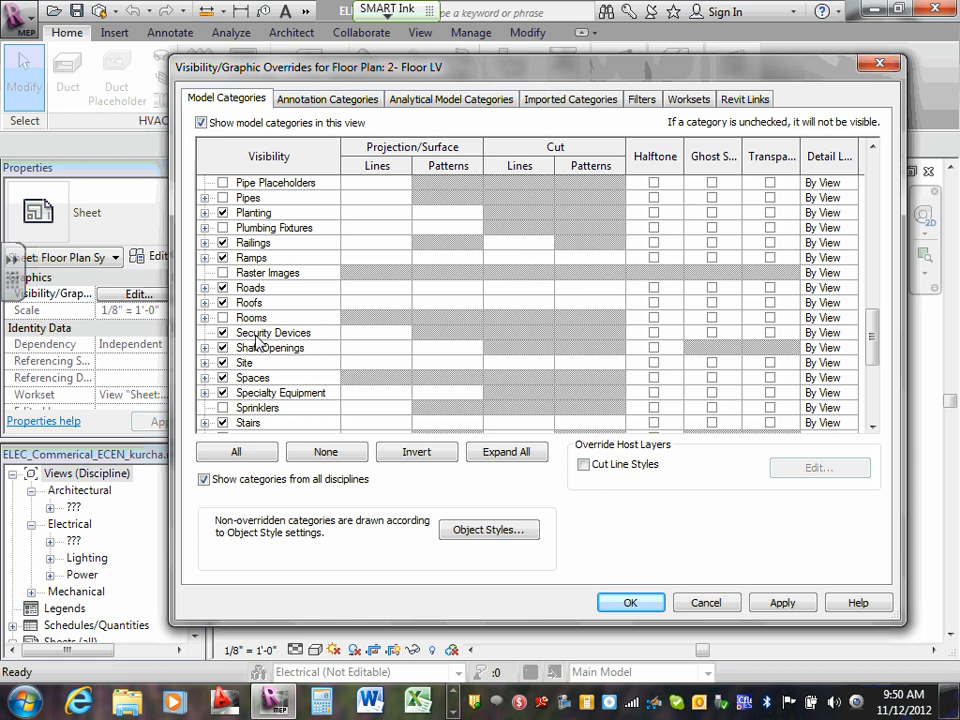
scroll(258, 342, down, 3)
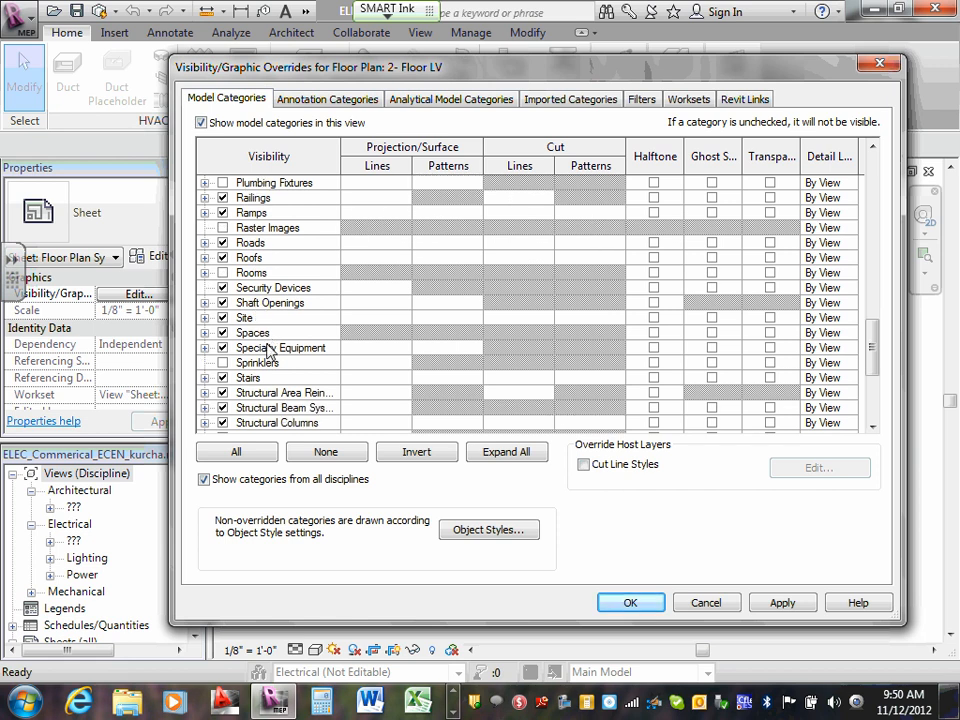
scroll(285, 358, down, 7)
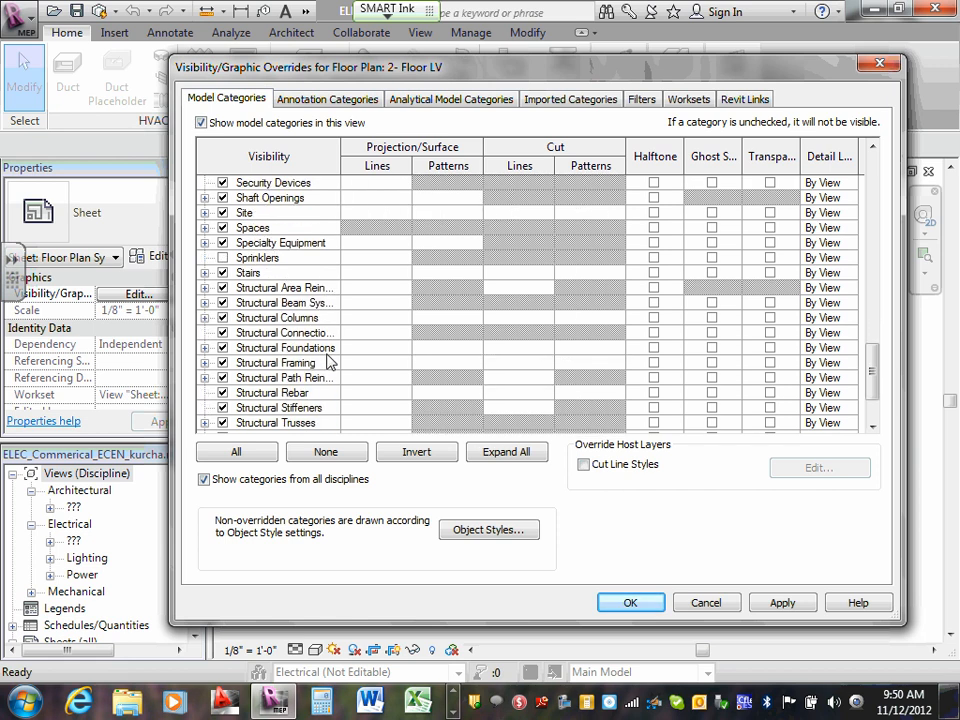
scroll(330, 362, down, 5)
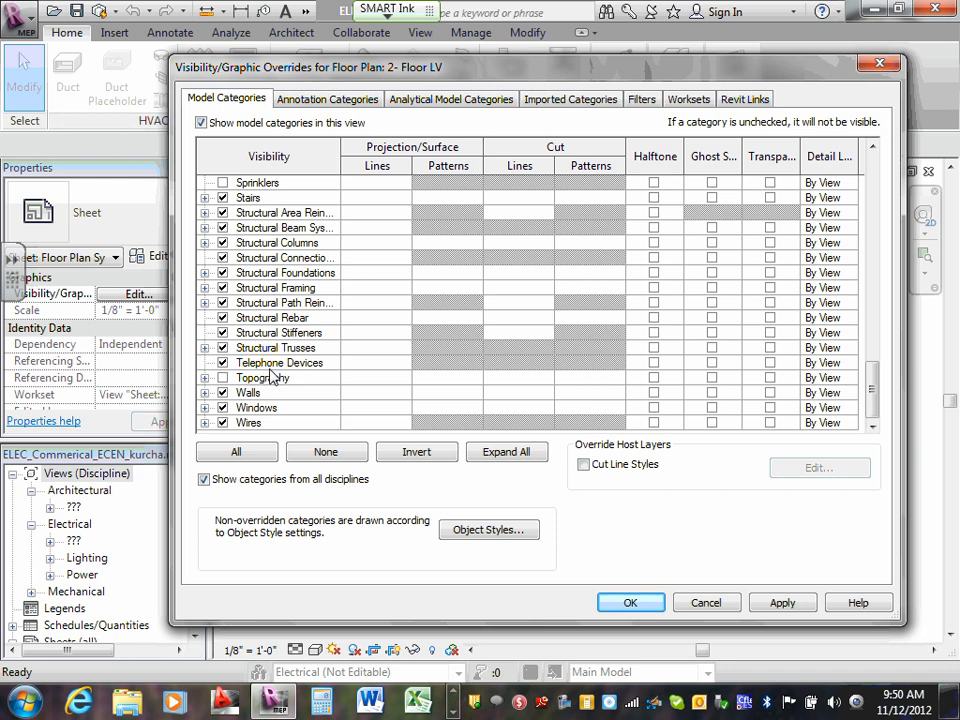
scroll(272, 377, up, 5)
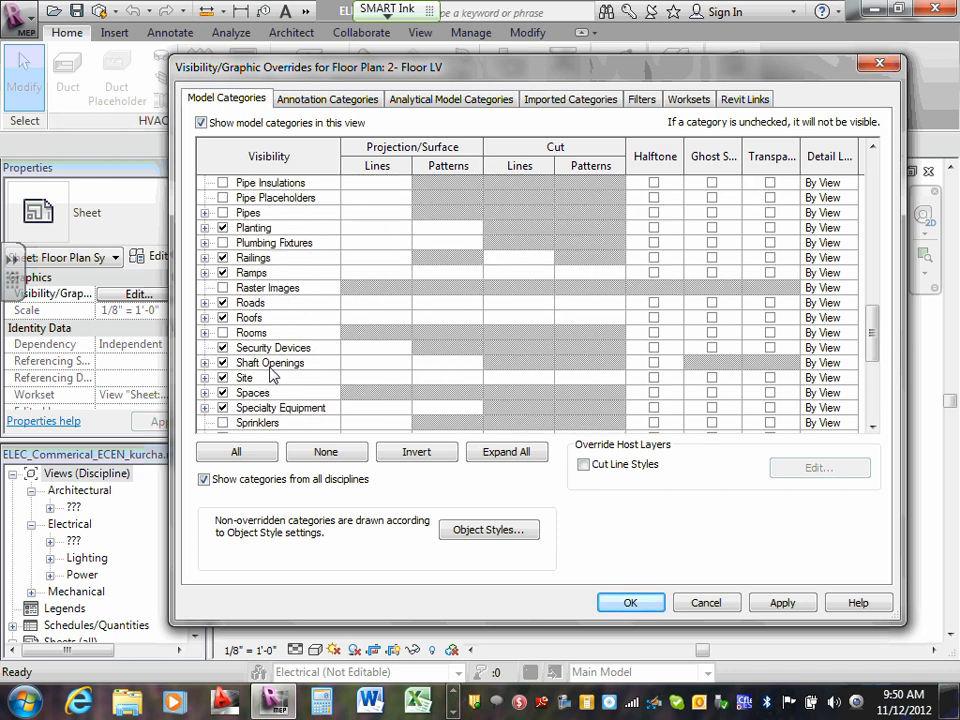
scroll(272, 377, up, 6)
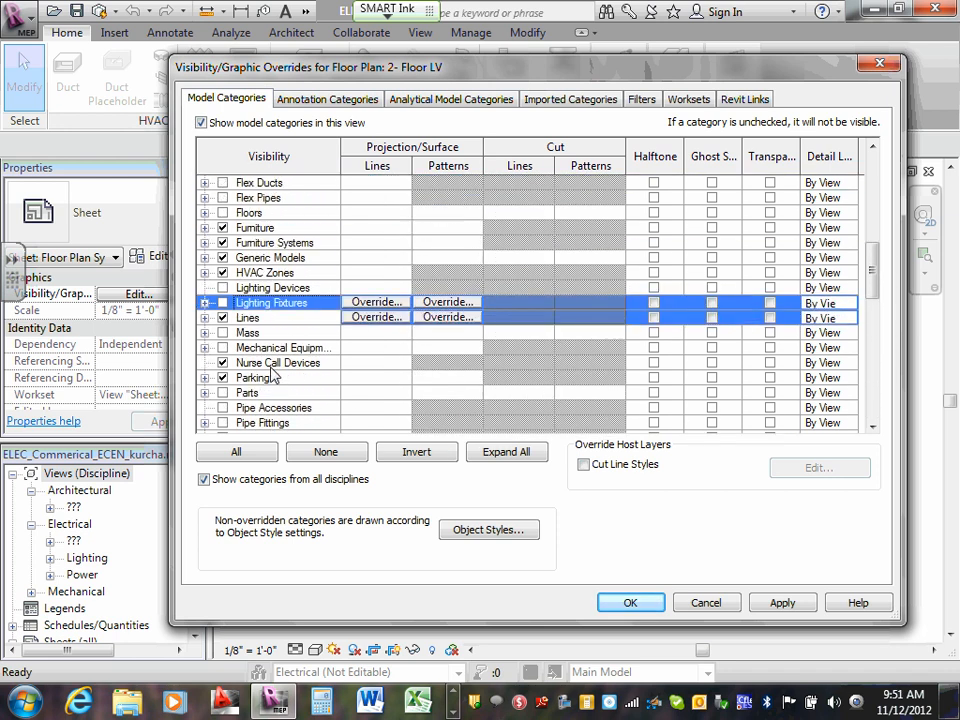
scroll(272, 377, up, 5)
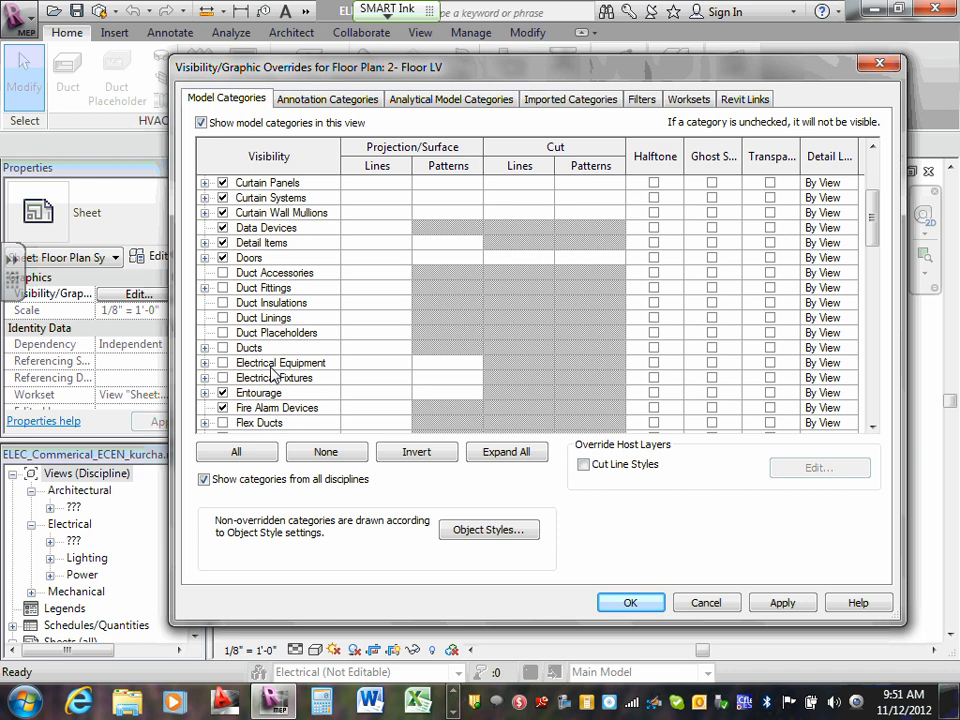
scroll(272, 377, up, 3)
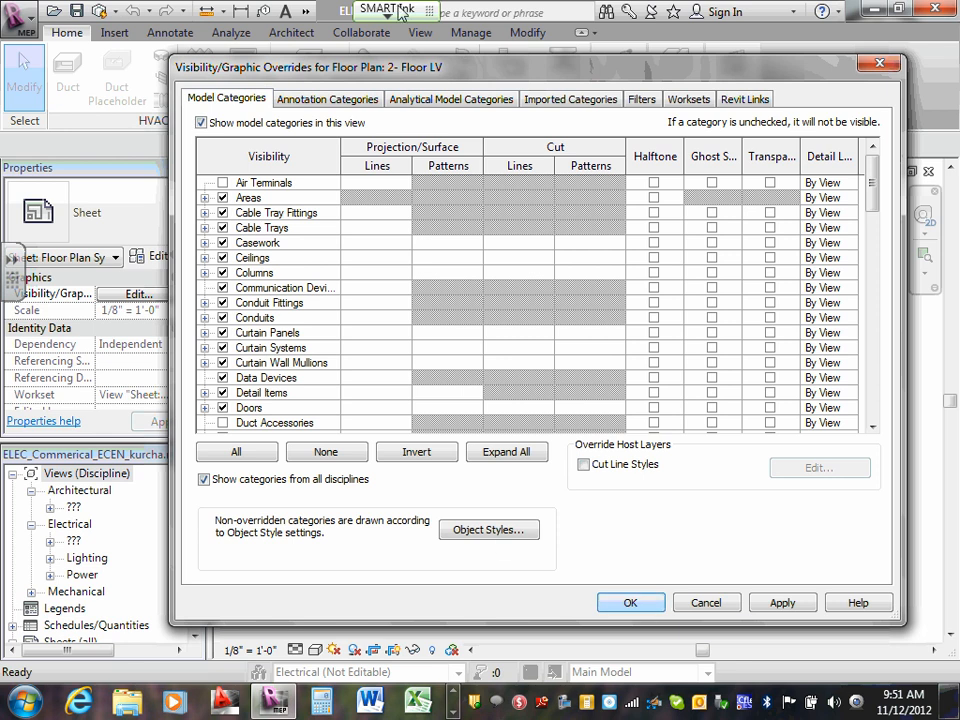
- Recheck the imported and model categories, and accept the visibility overrides for the 2- Floor LV plan
click(592, 100)
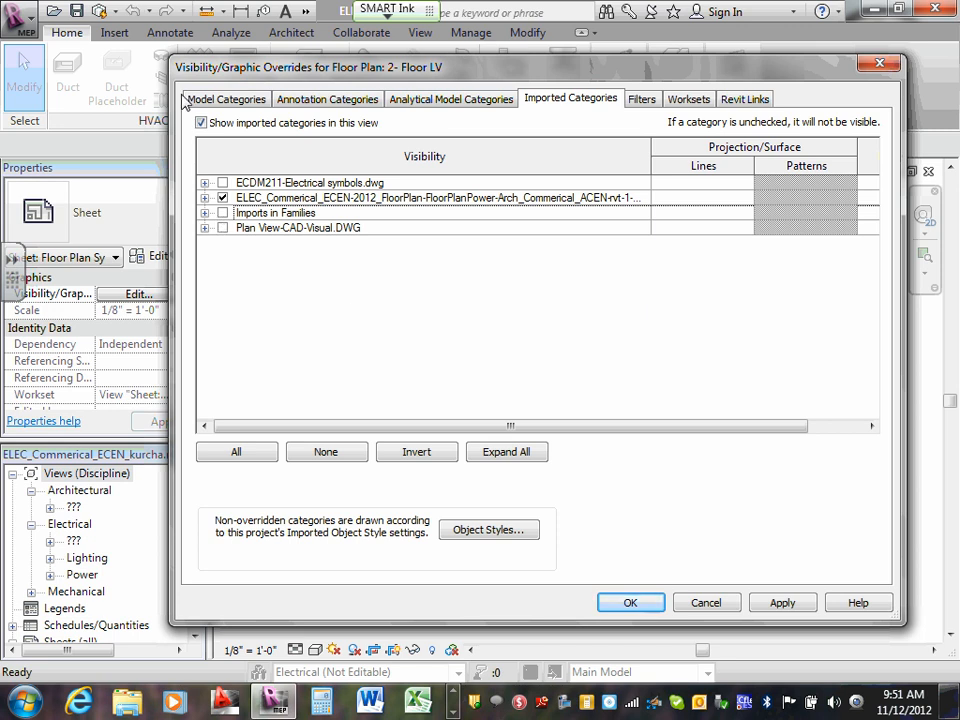
click(226, 98)
scroll(240, 302, down, 7)
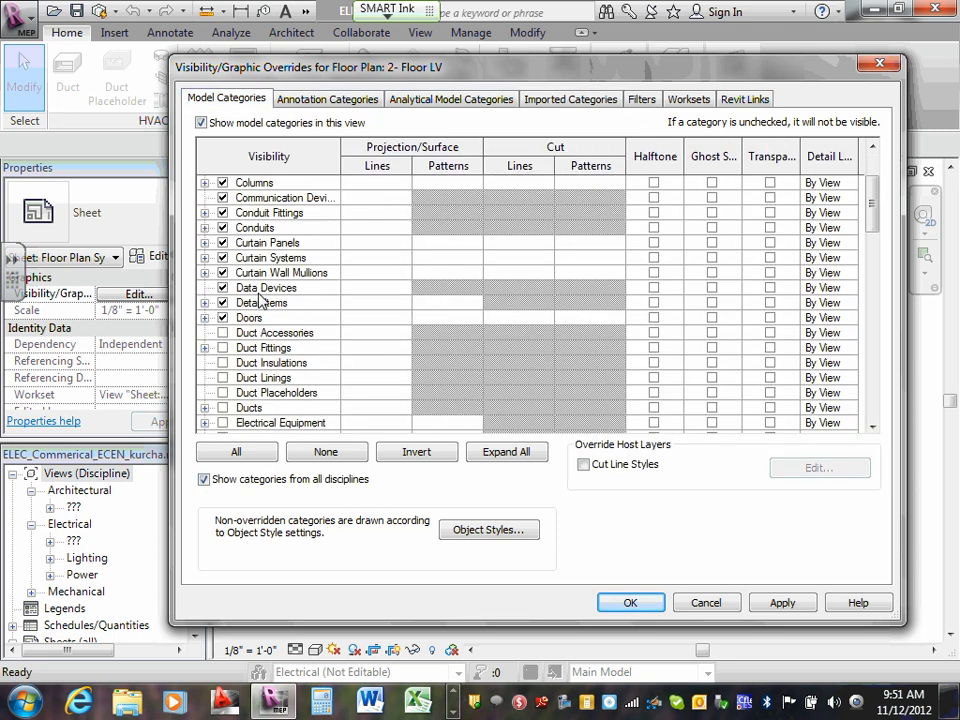
scroll(258, 302, down, 2)
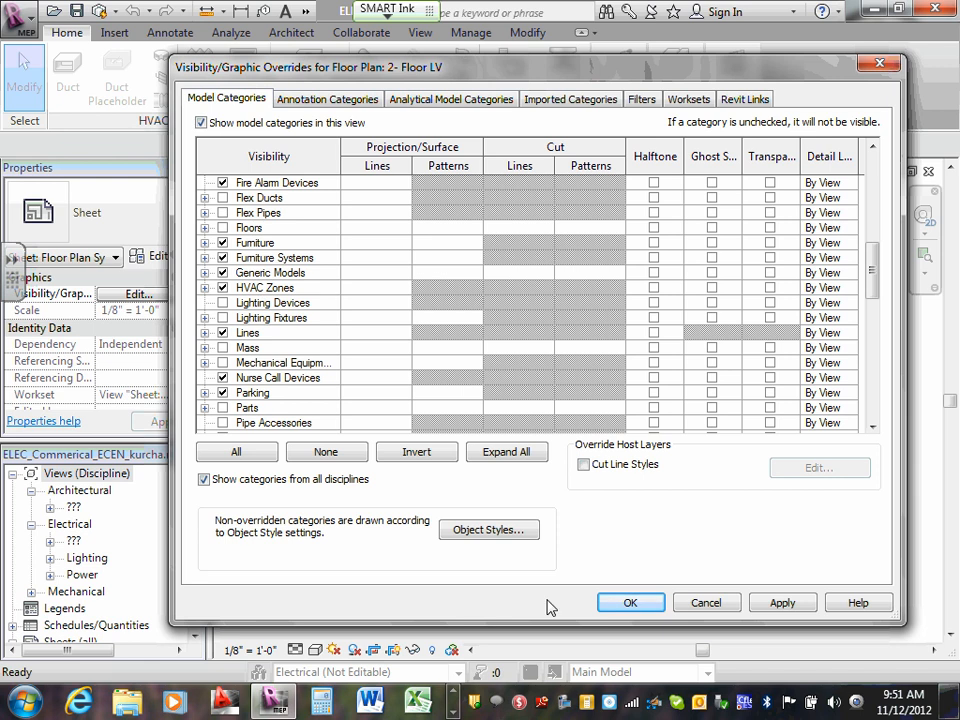
click(628, 602)
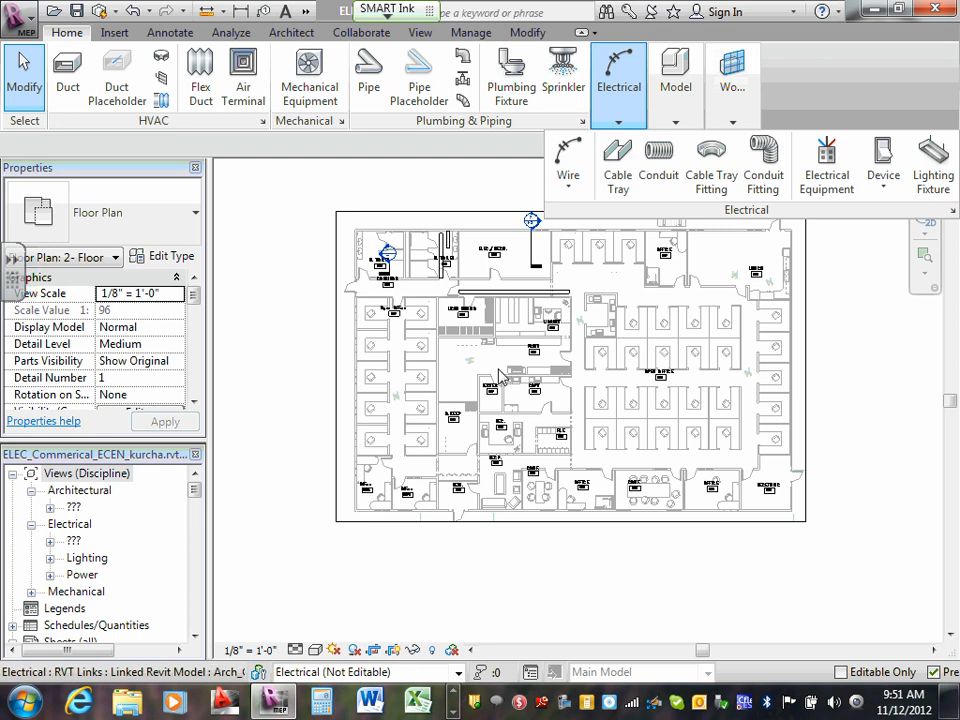
- Inspect the 2- Floor LV plan around the ELEC./MECH. room, toilets and corridor, including the cable trays and section markers
scroll(512, 272, up, 1)
scroll(512, 272, up, 2)
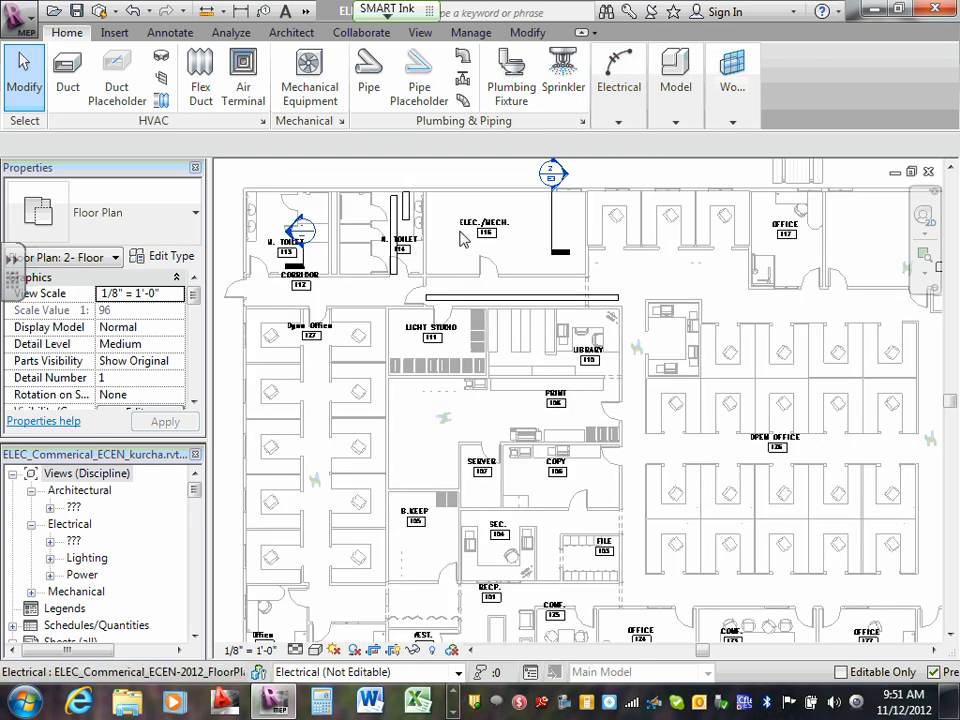
scroll(508, 235, up, 2)
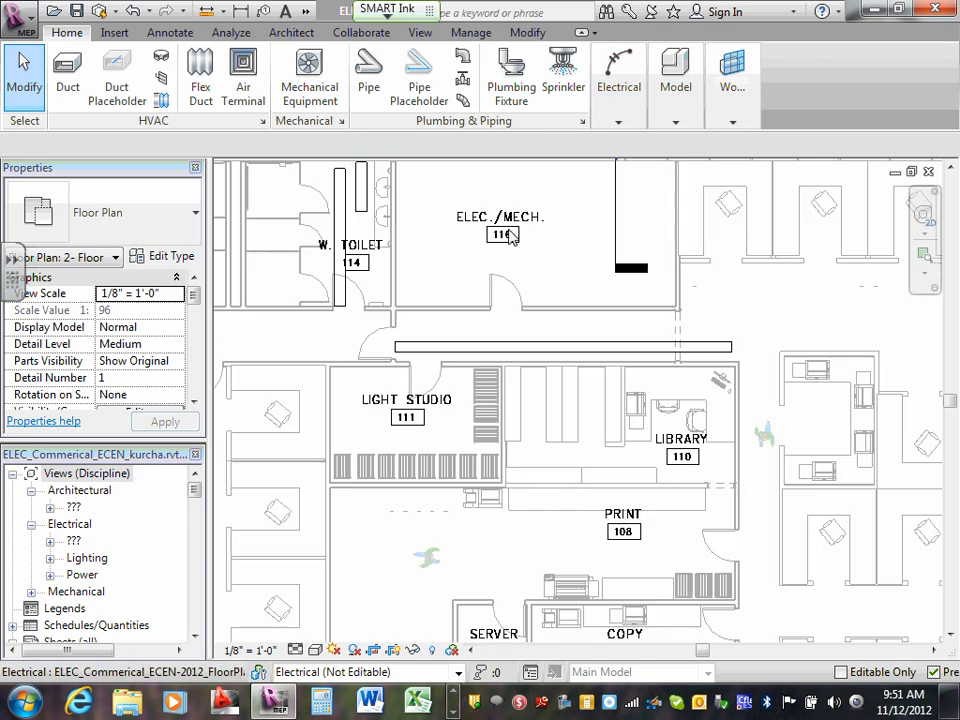
scroll(508, 233, down, 2)
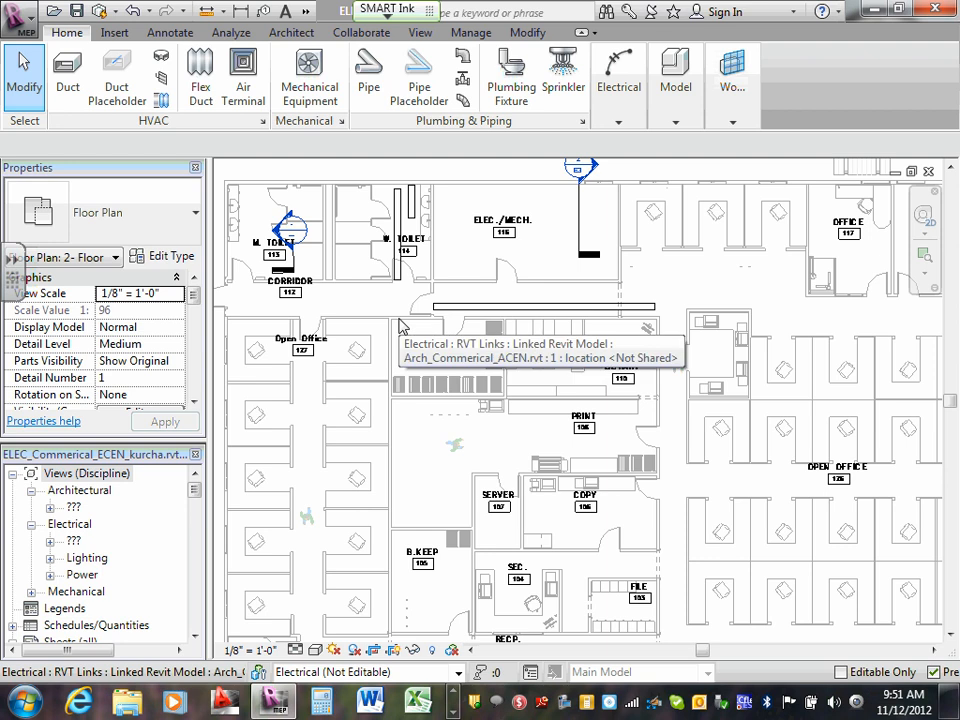
scroll(452, 362, up, 1)
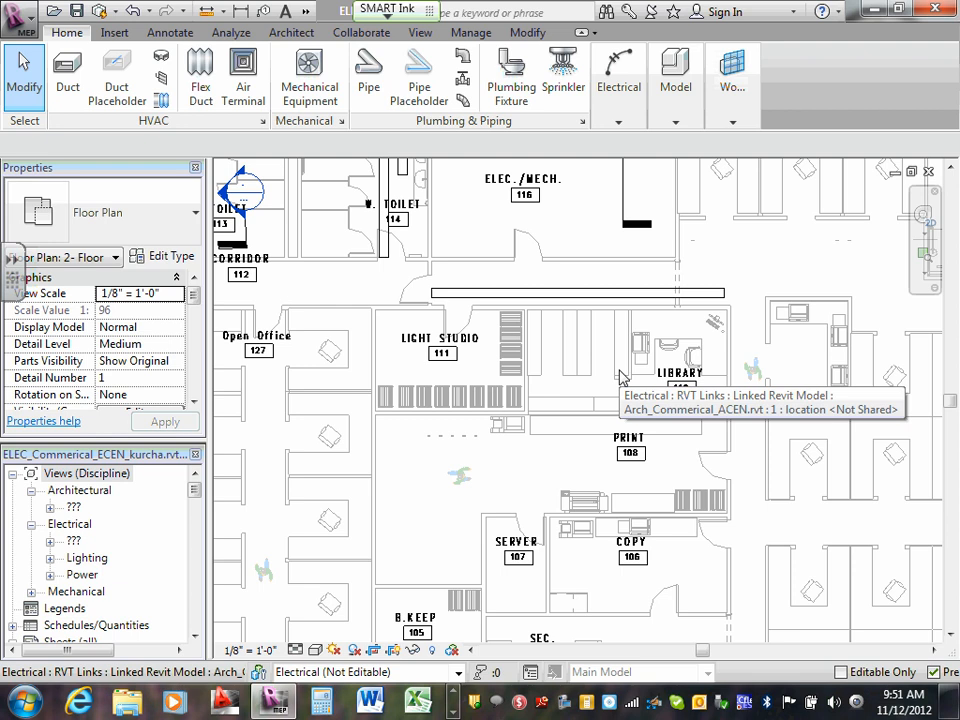
scroll(606, 170, down, 3)
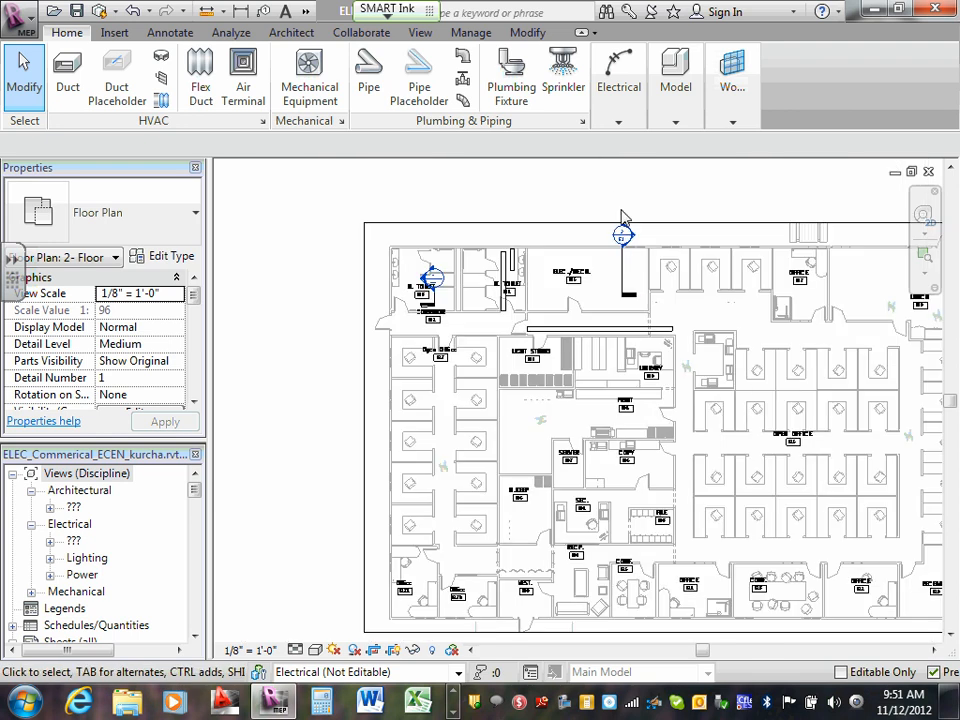
scroll(624, 219, up, 3)
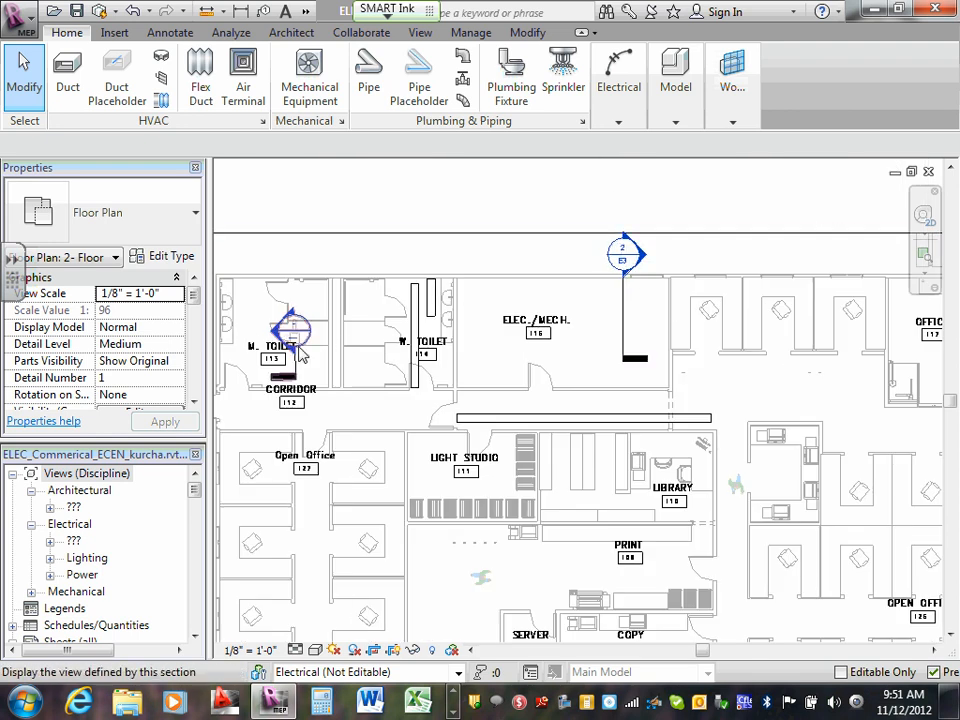
scroll(619, 253, down, 2)
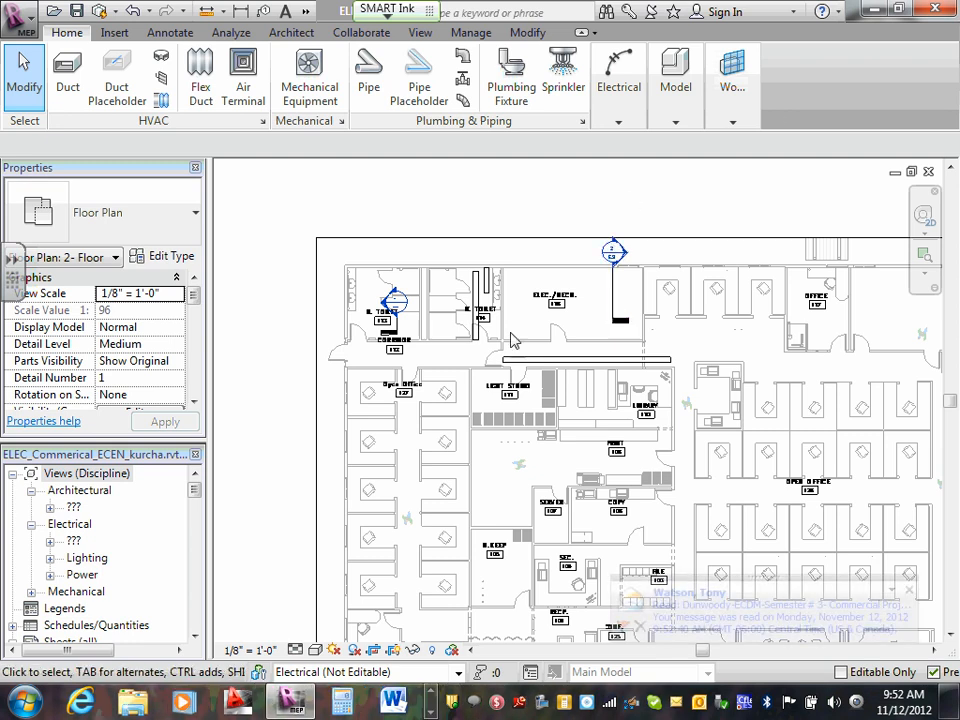
scroll(627, 428, down, 3)
scroll(868, 502, up, 1)
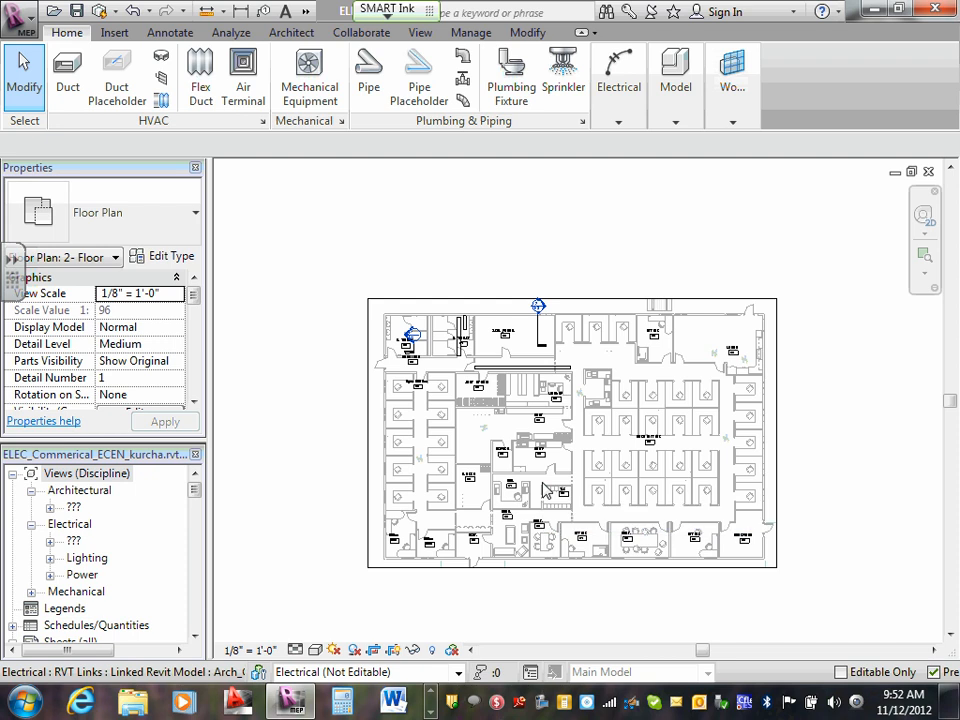
- Open the sheet E7 - Floor Plan Systems from the project's sheet list
click(195, 634)
click(195, 638)
click(195, 638)
click(195, 638)
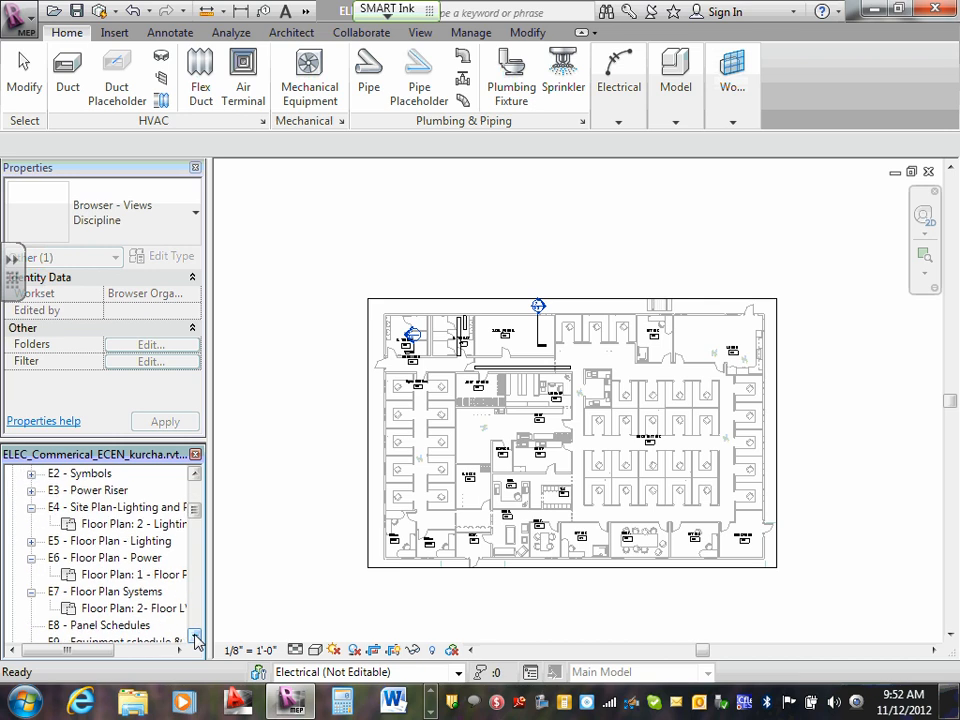
click(195, 638)
click(195, 638)
click(195, 638)
click(195, 638)
click(195, 638)
click(195, 638)
click(195, 638)
click(195, 638)
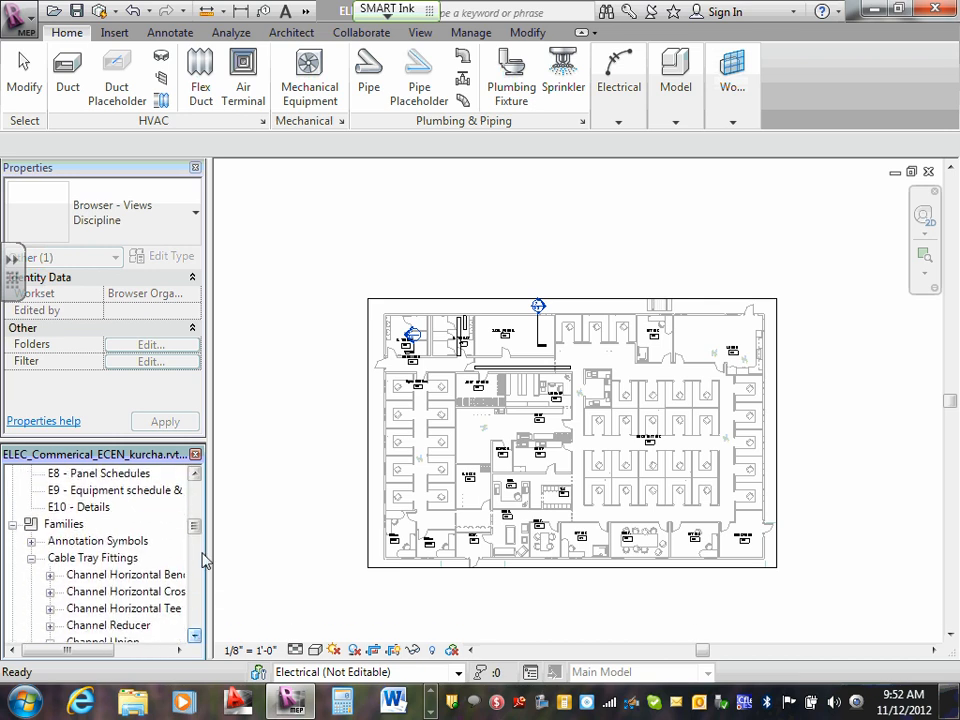
mouse_move(197, 529)
mouse_down()
mouse_move(197, 538)
mouse_move(198, 517)
mouse_up()
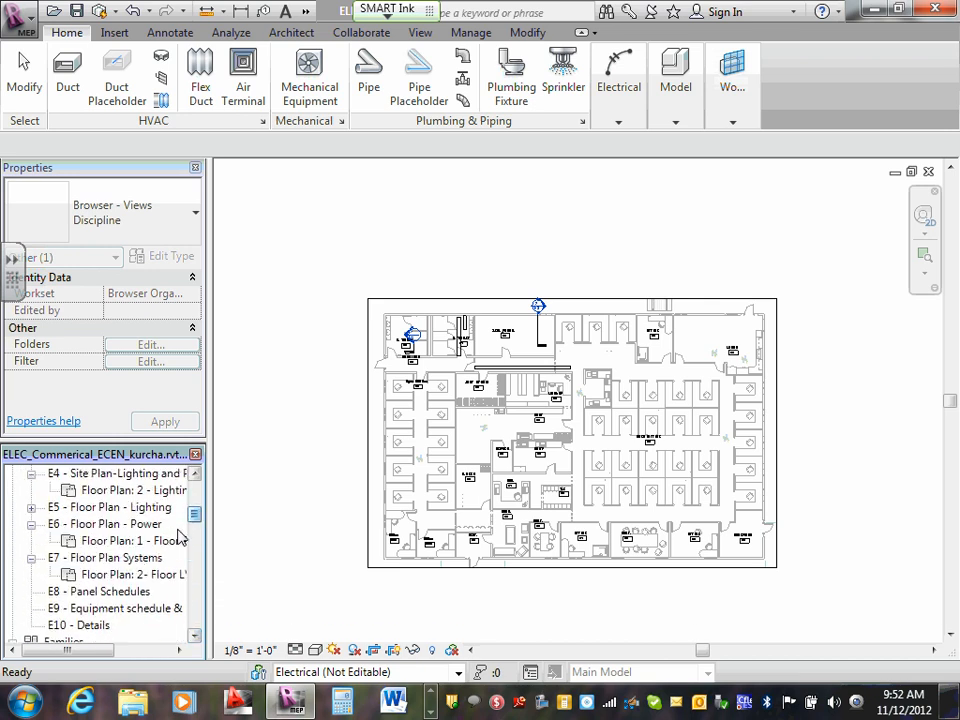
double_click(130, 561)
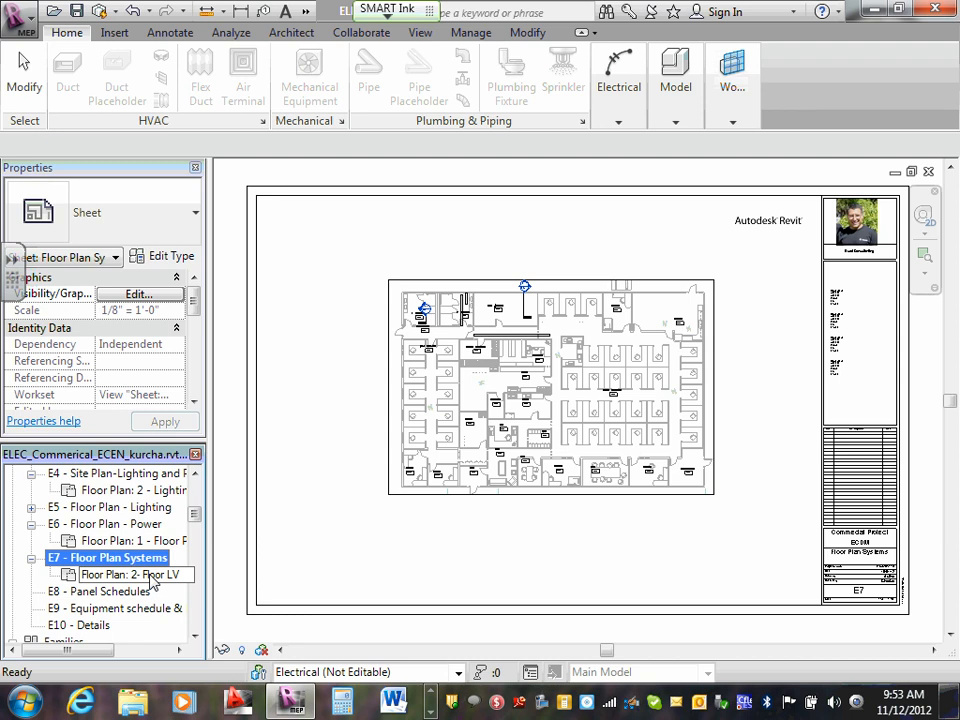
right_click(87, 565)
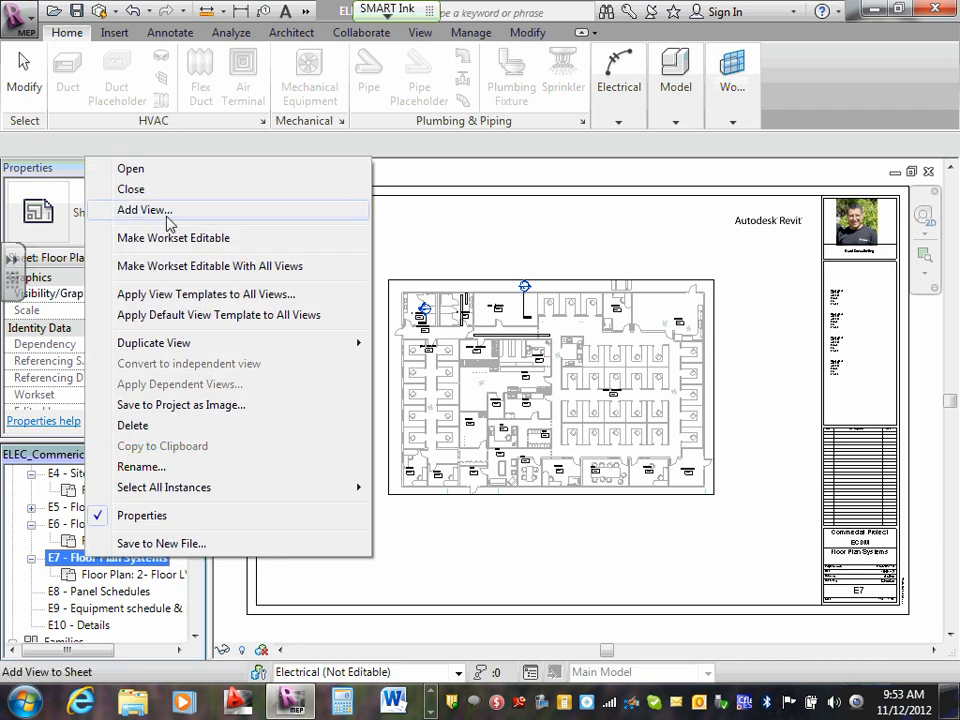
click(65, 560)
- Create a new sheet in the project using the D 22 x 34 Horizontal-Team#10 title block
scroll(197, 520, up, 4)
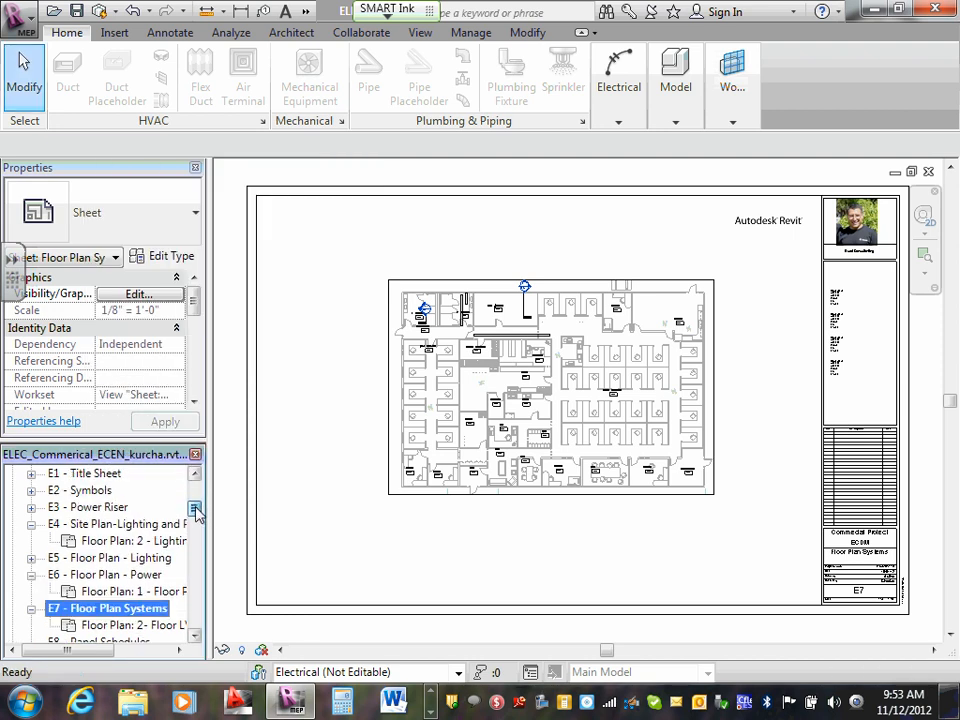
scroll(194, 555, down, 1)
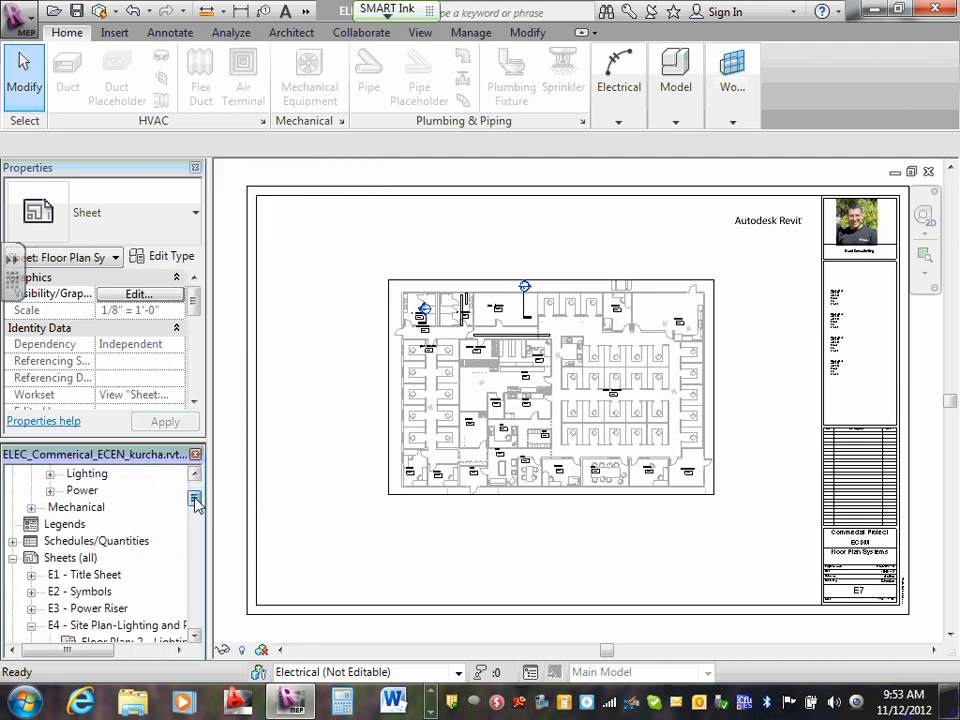
double_click(75, 562)
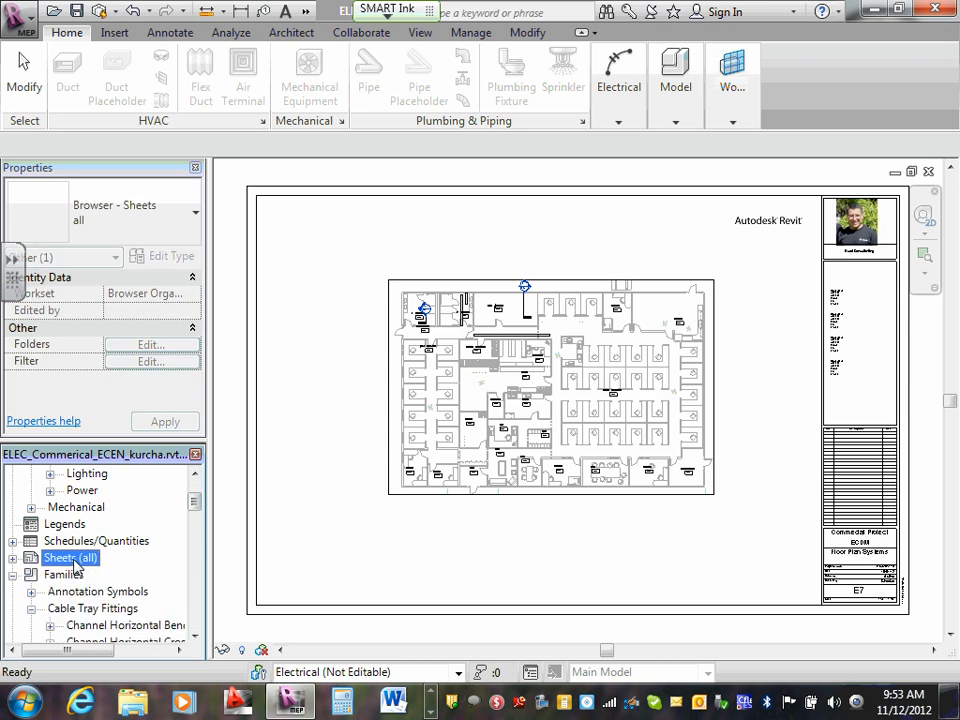
click(12, 558)
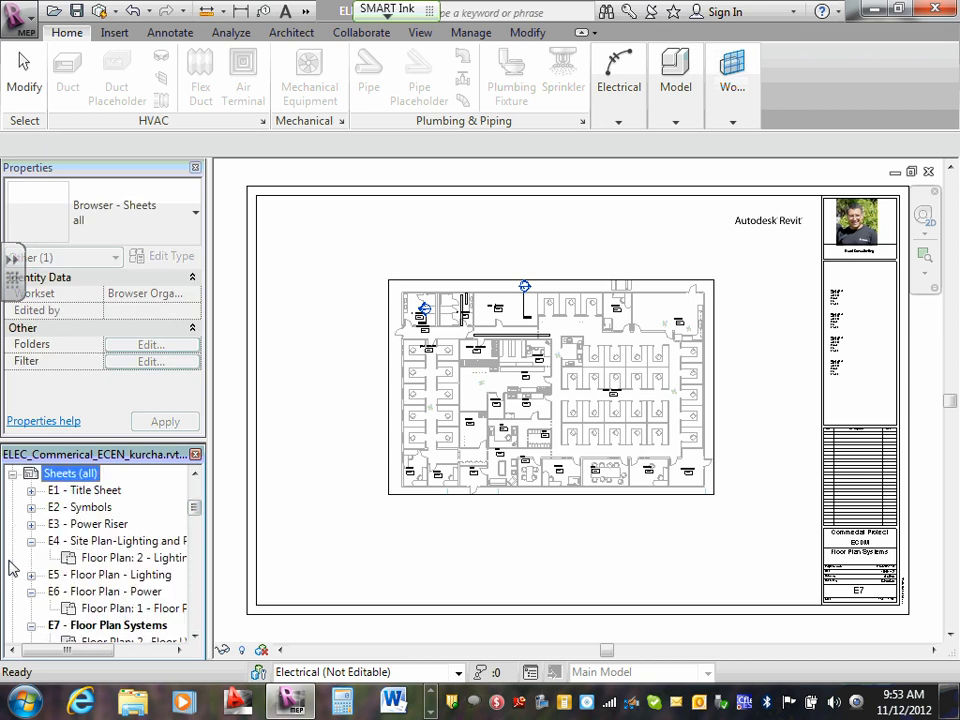
right_click(75, 476)
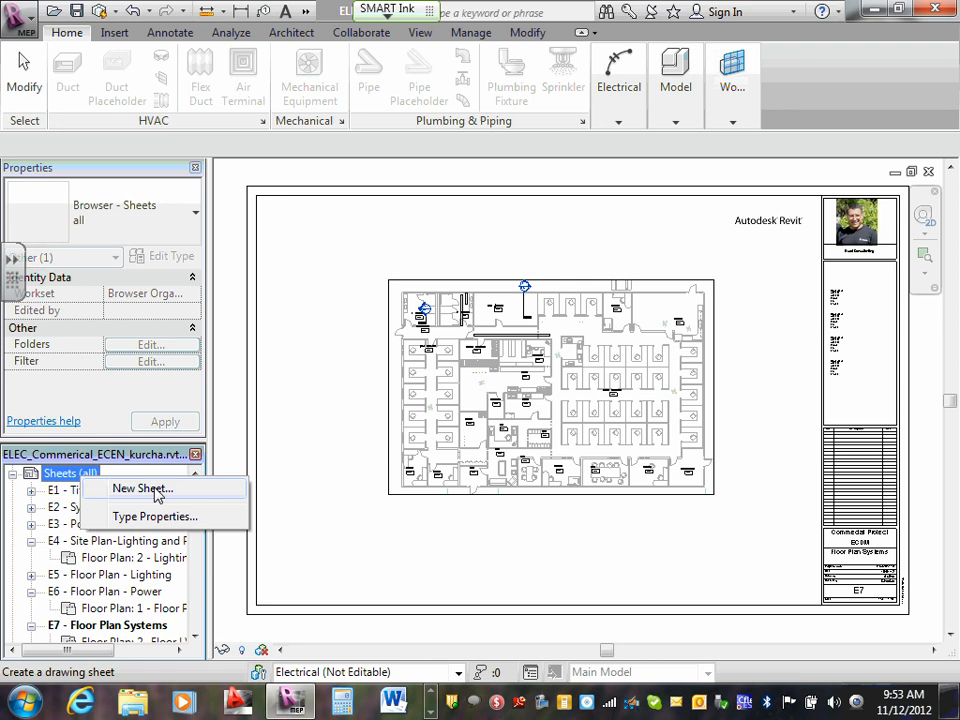
click(143, 489)
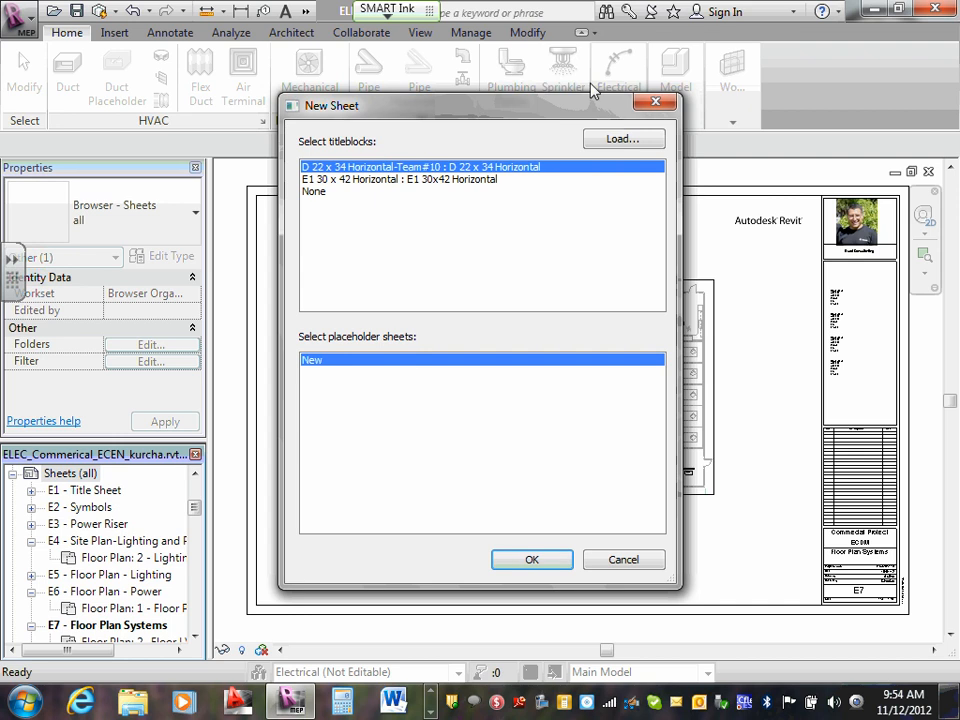
click(469, 180)
key(Up)
click(526, 558)
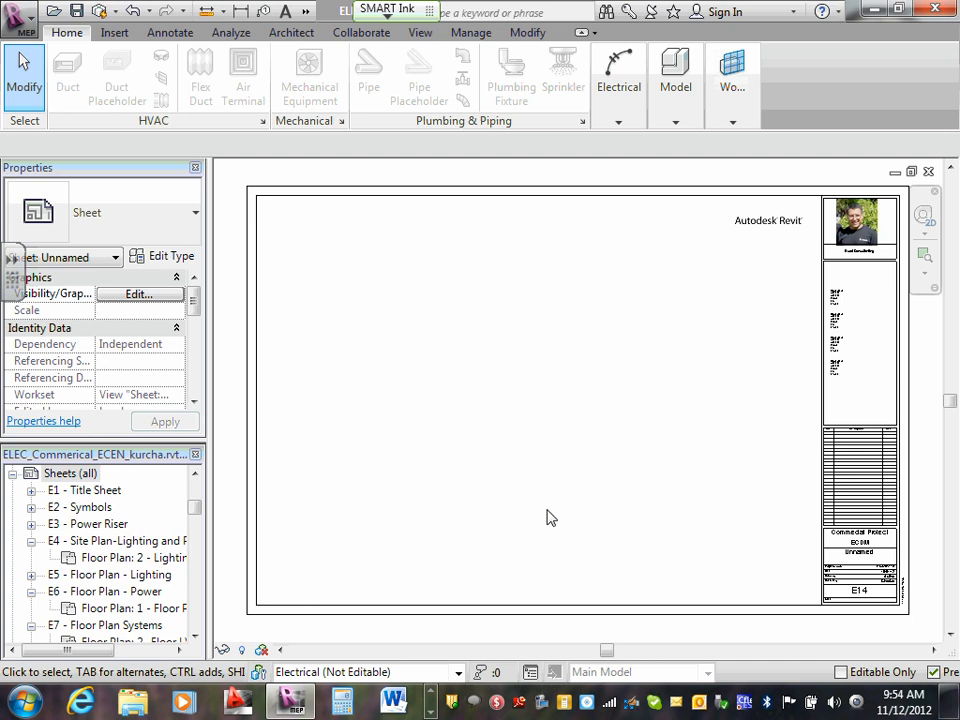
- Set the new sheet's number to E7.1 in its title block
scroll(874, 593, up, 2)
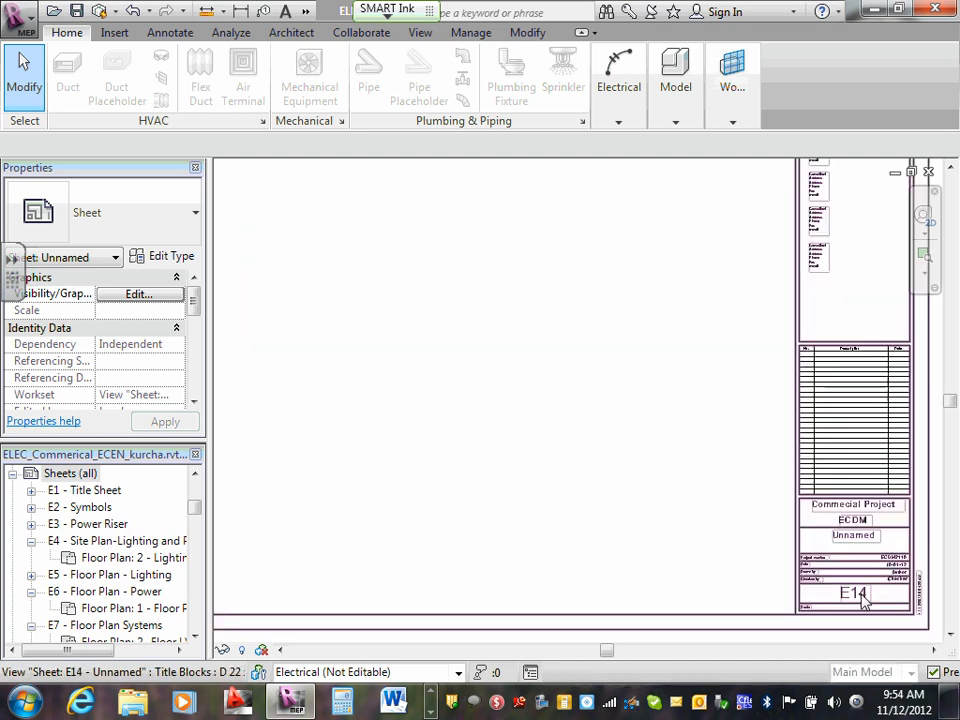
click(857, 597)
scroll(857, 597, up, 2)
click(857, 597)
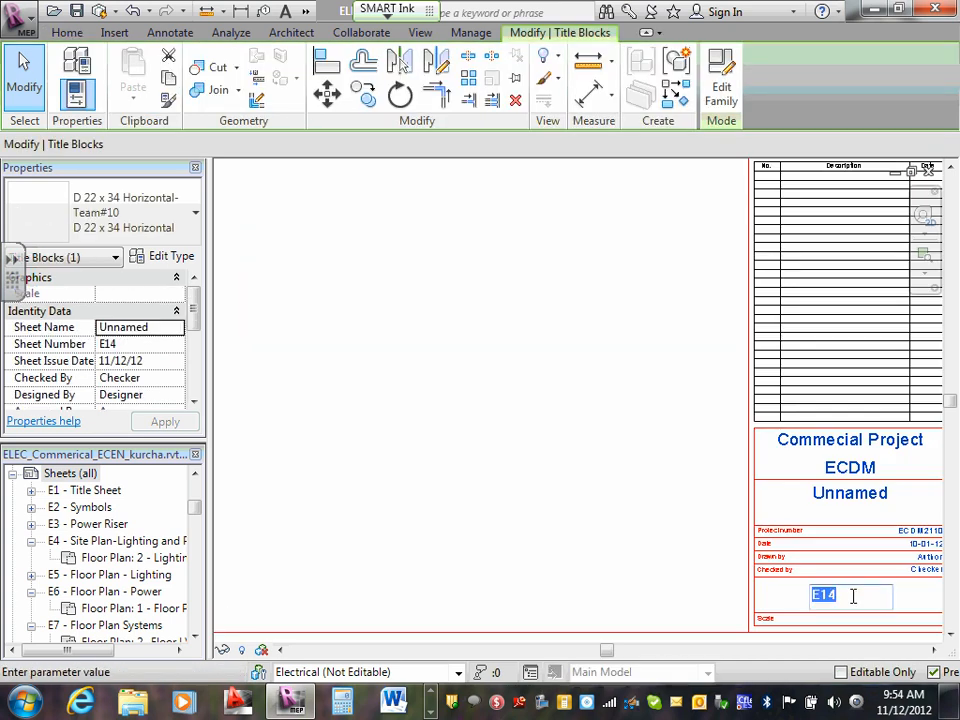
click(843, 596)
text(7.1)
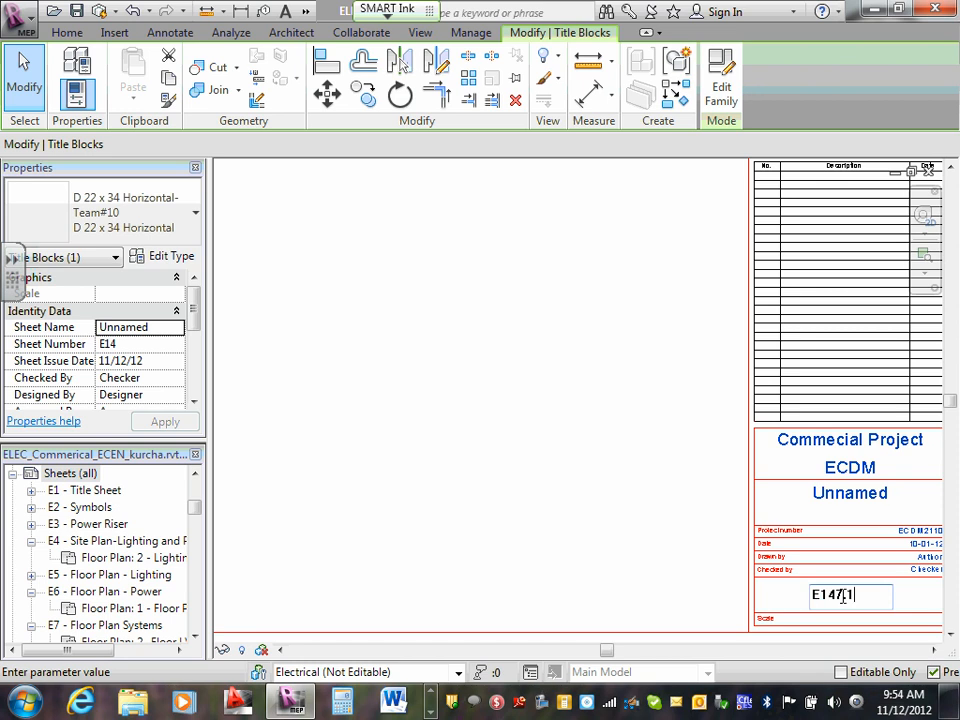
click(851, 489)
click(863, 497)
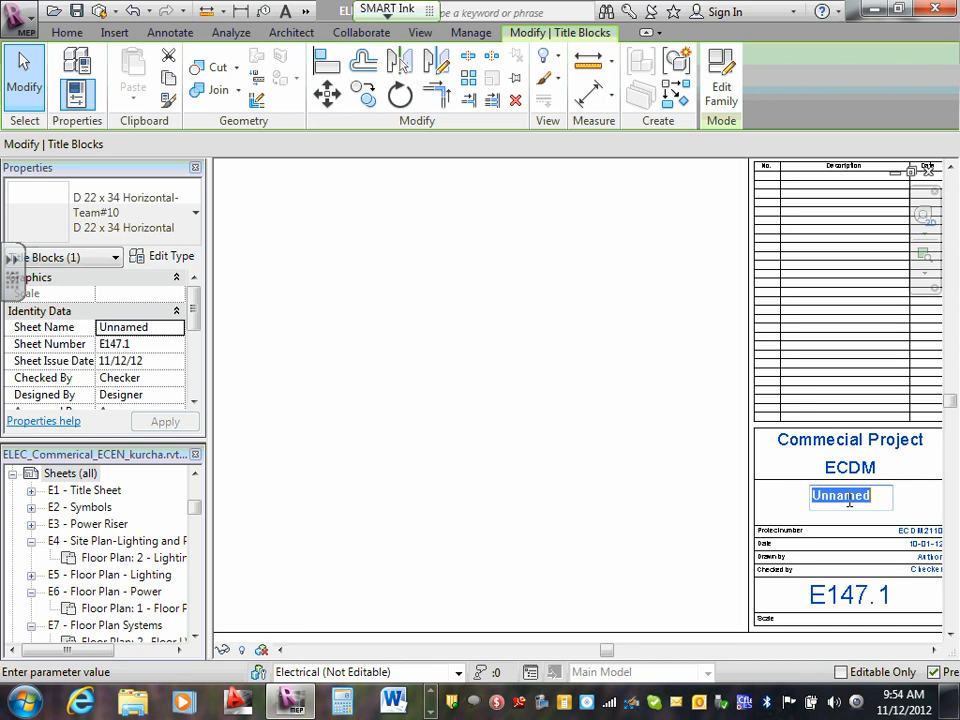
click(857, 598)
click(860, 599)
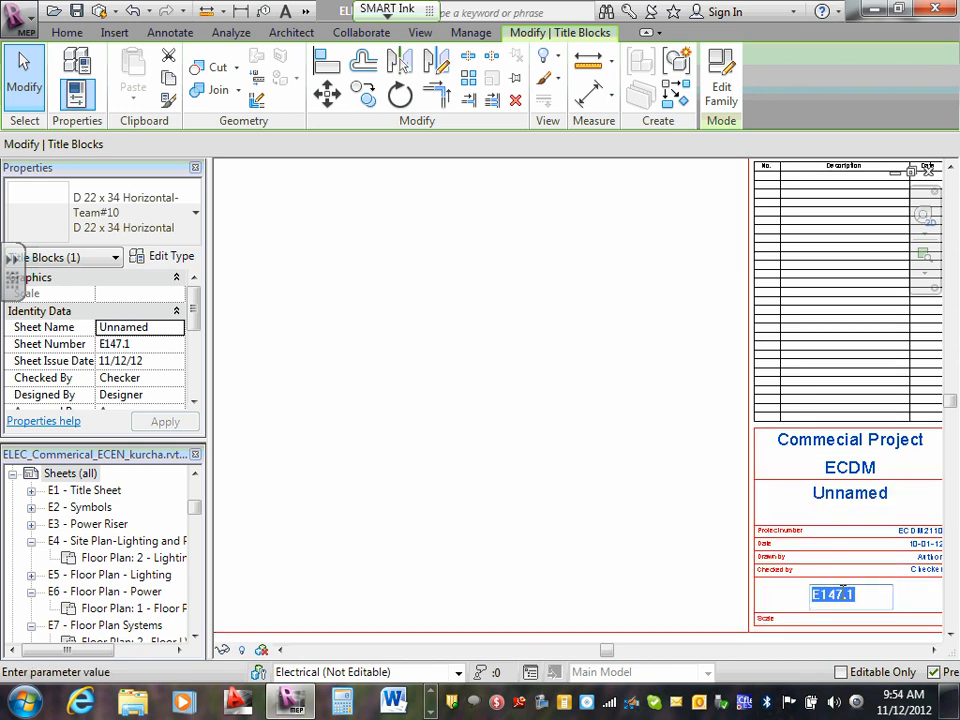
click(839, 594)
key(BackSpace)
key(BackSpace)
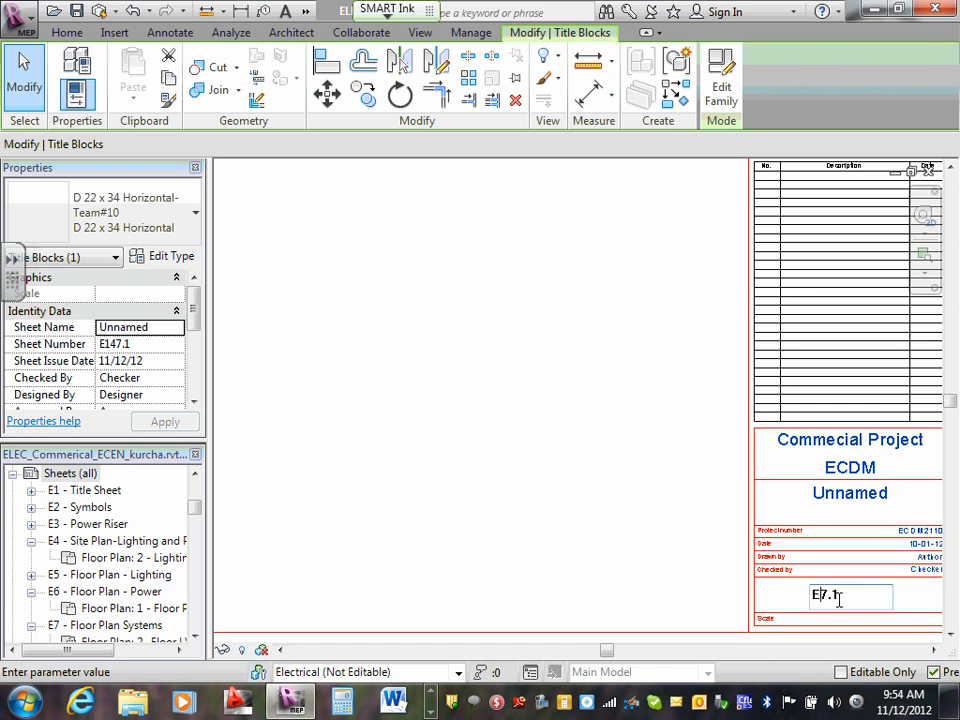
- Name the new sheet LV Riser in its title block
click(860, 497)
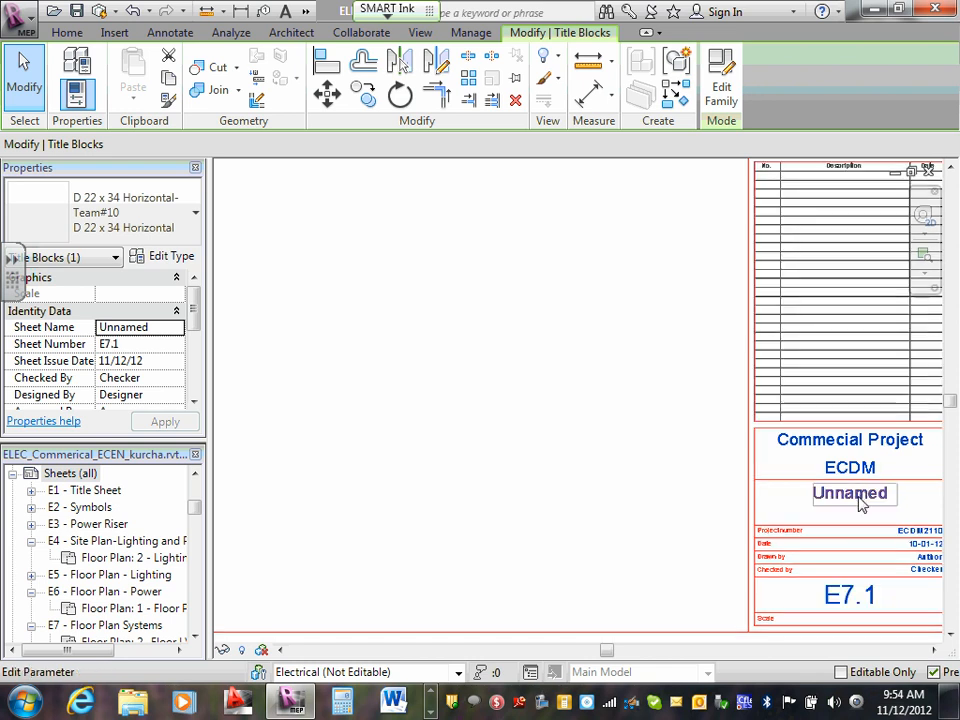
click(858, 497)
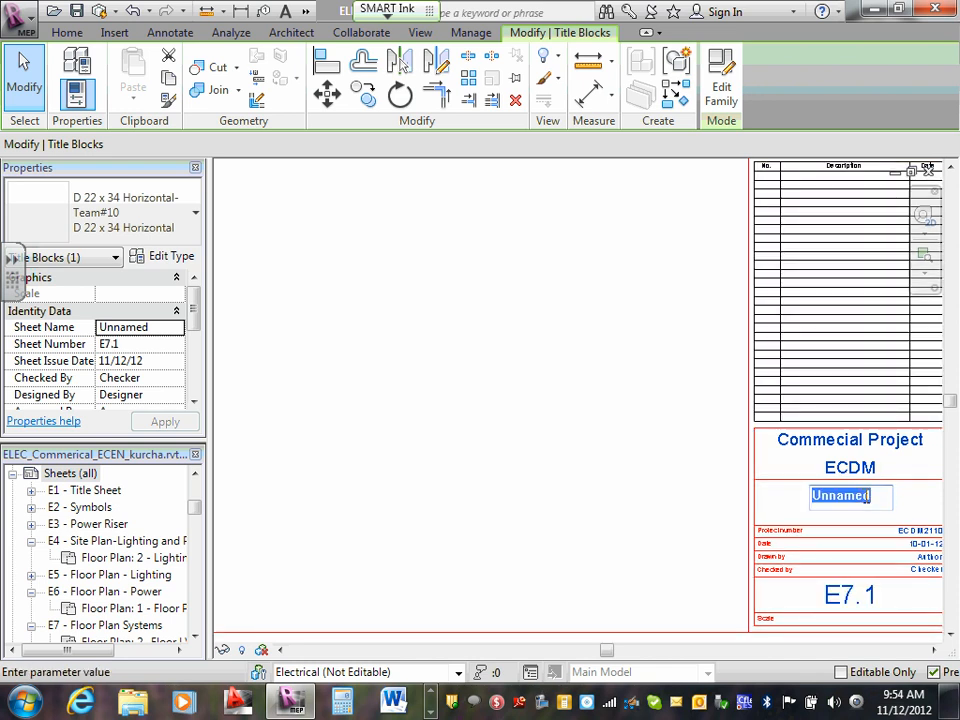
text(LV)
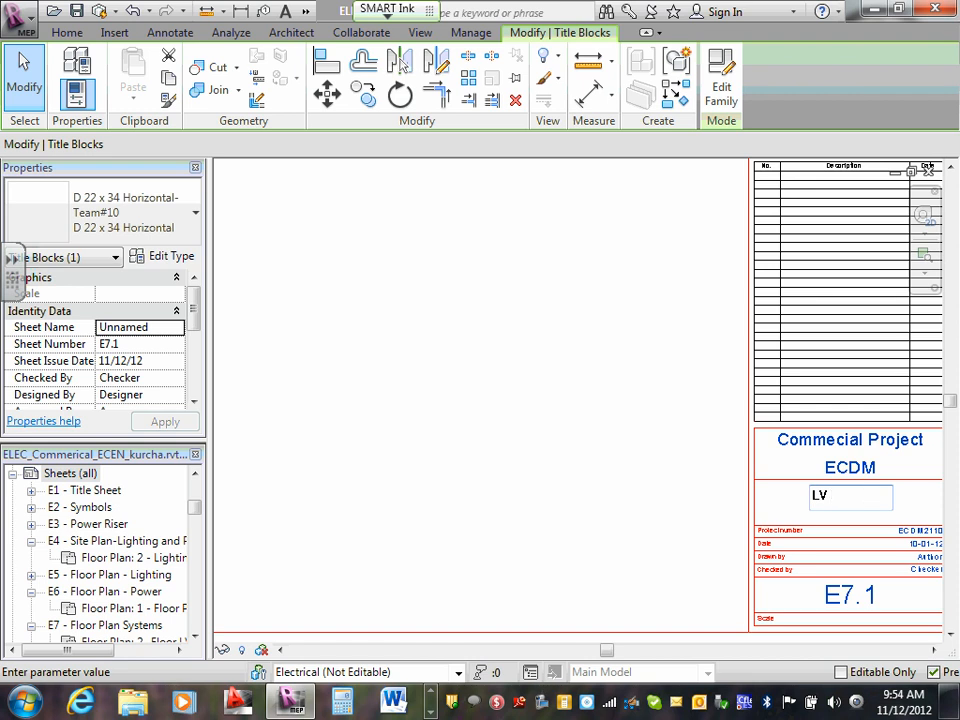
text( Riser)
click(683, 478)
scroll(947, 566, down, 1)
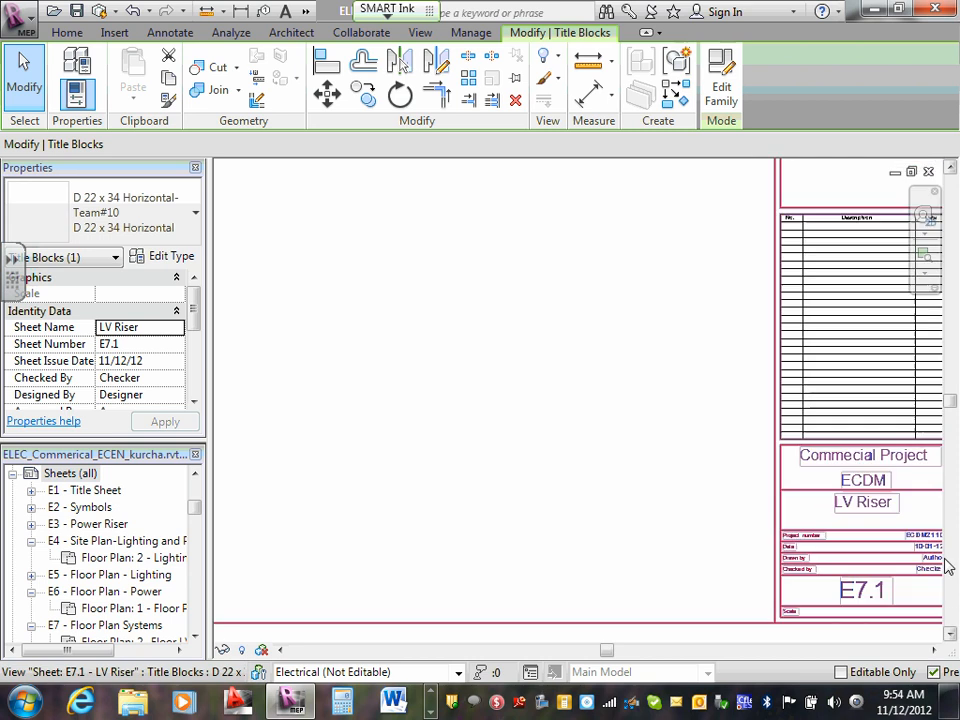
- Enter the drafter's and the checker's initials in the Drawn by and Checked by fields of the title block
scroll(947, 566, up, 5)
middle_drag(750, 561, 670, 553)
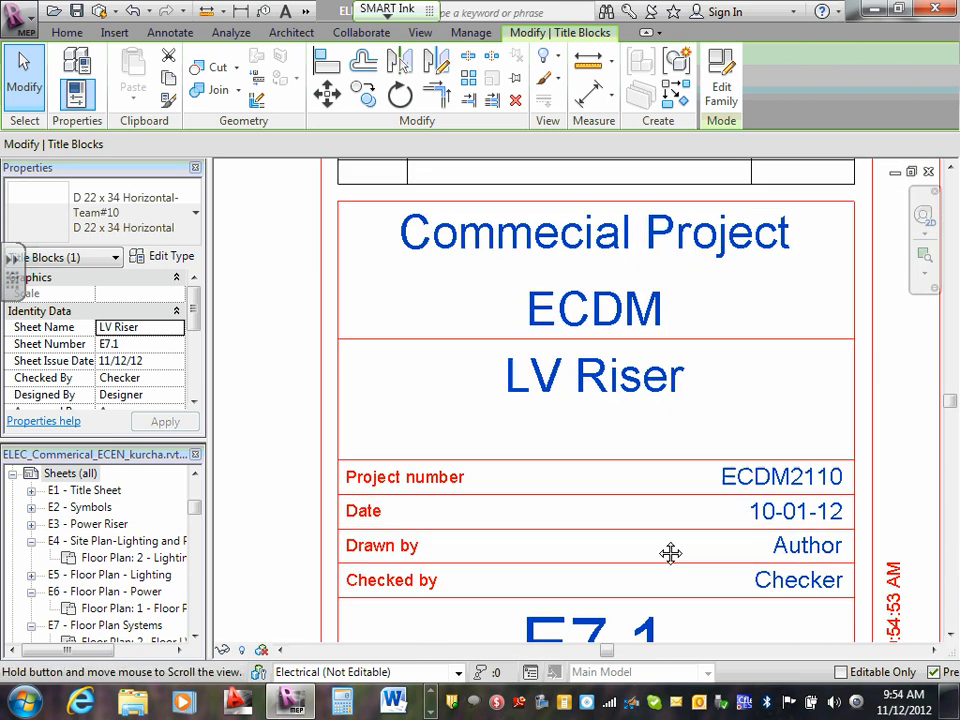
scroll(712, 530, up, 1)
click(831, 549)
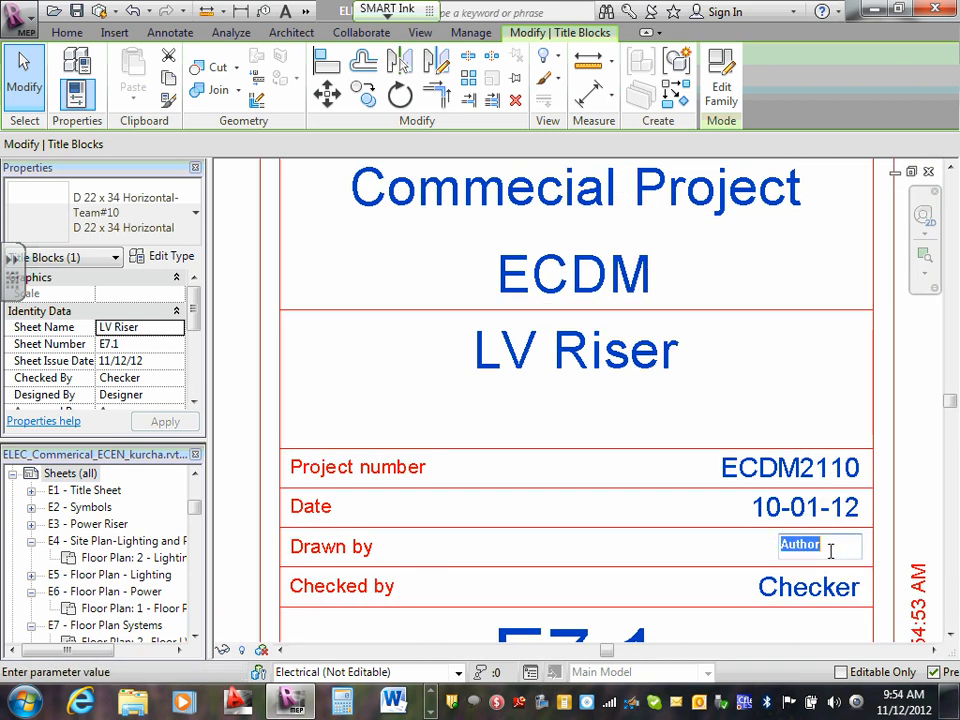
text(CSK)
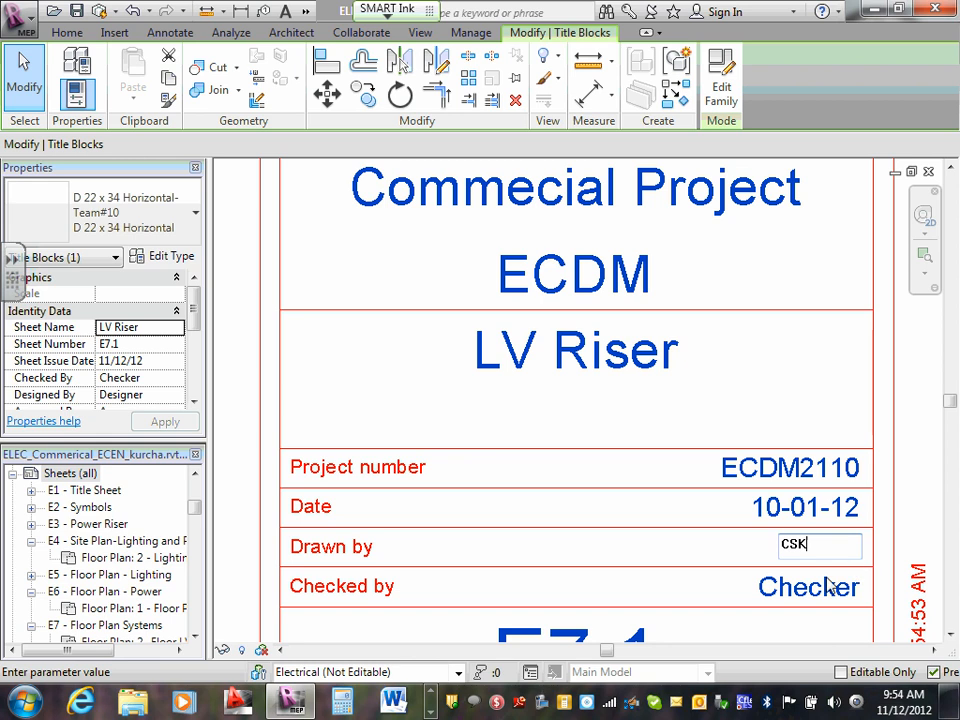
click(822, 590)
click(820, 591)
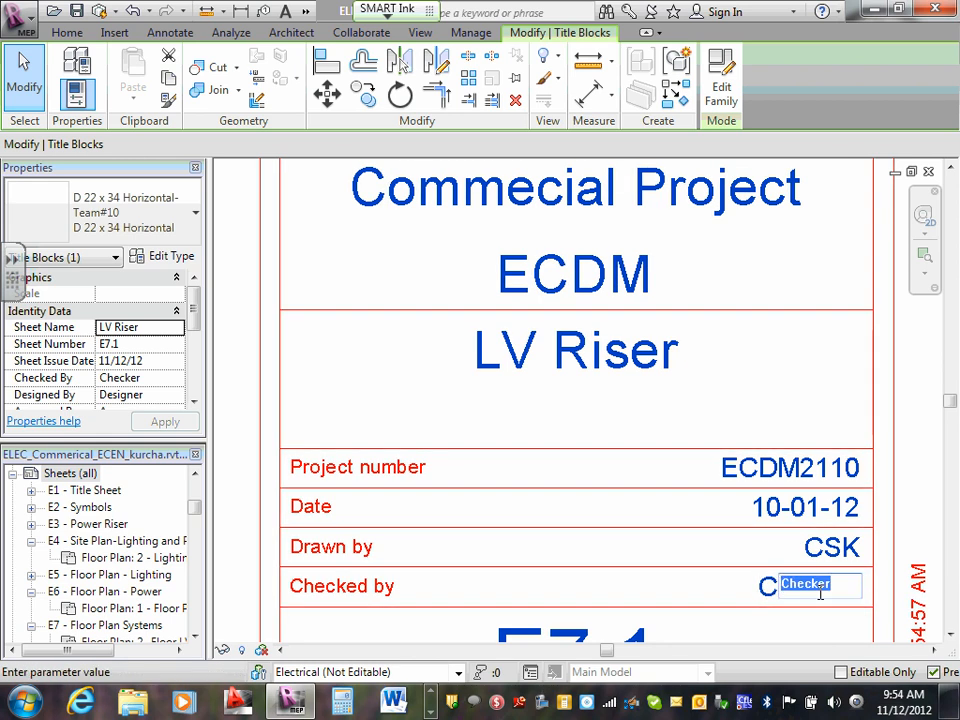
text(CSK)
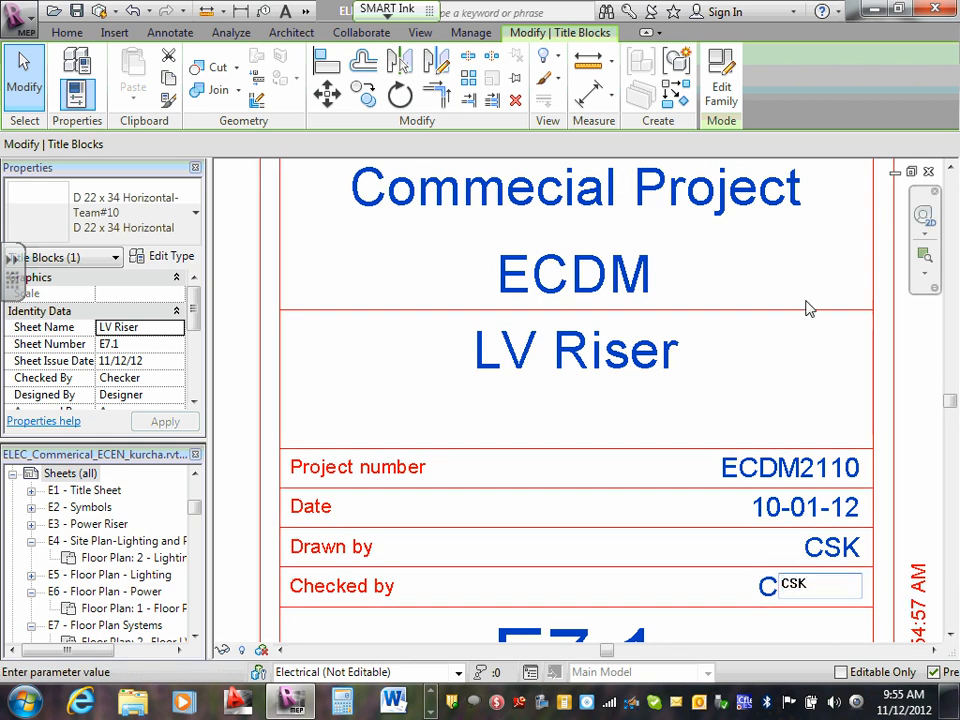
click(776, 392)
- Check the filled-in title block and the overall LV Riser sheet, leaving the title block deselected
scroll(778, 390, down, 3)
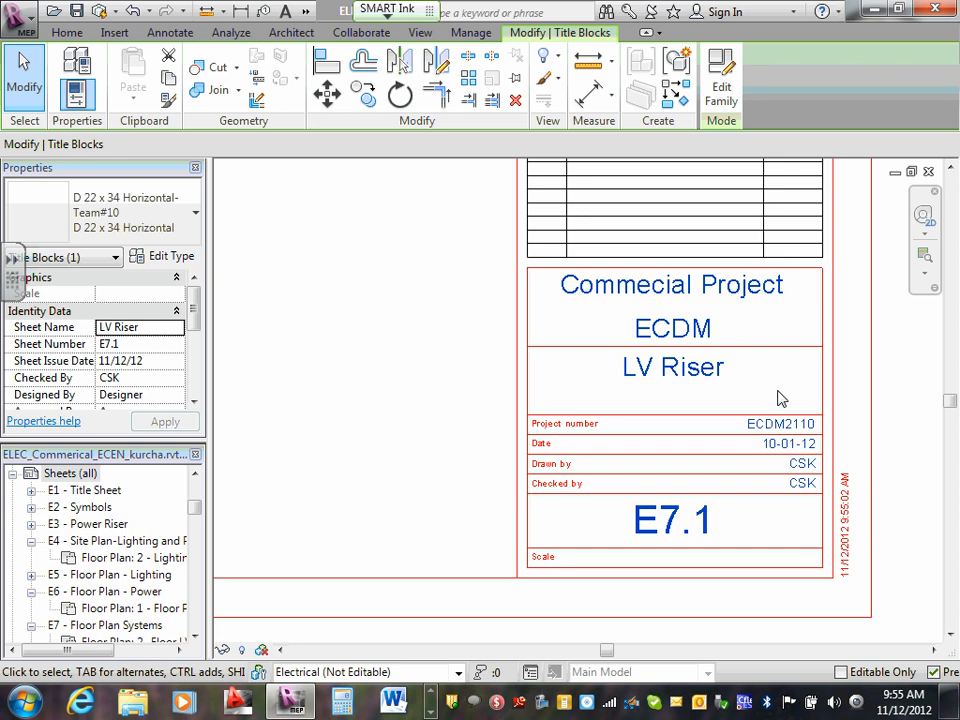
scroll(516, 356, down, 6)
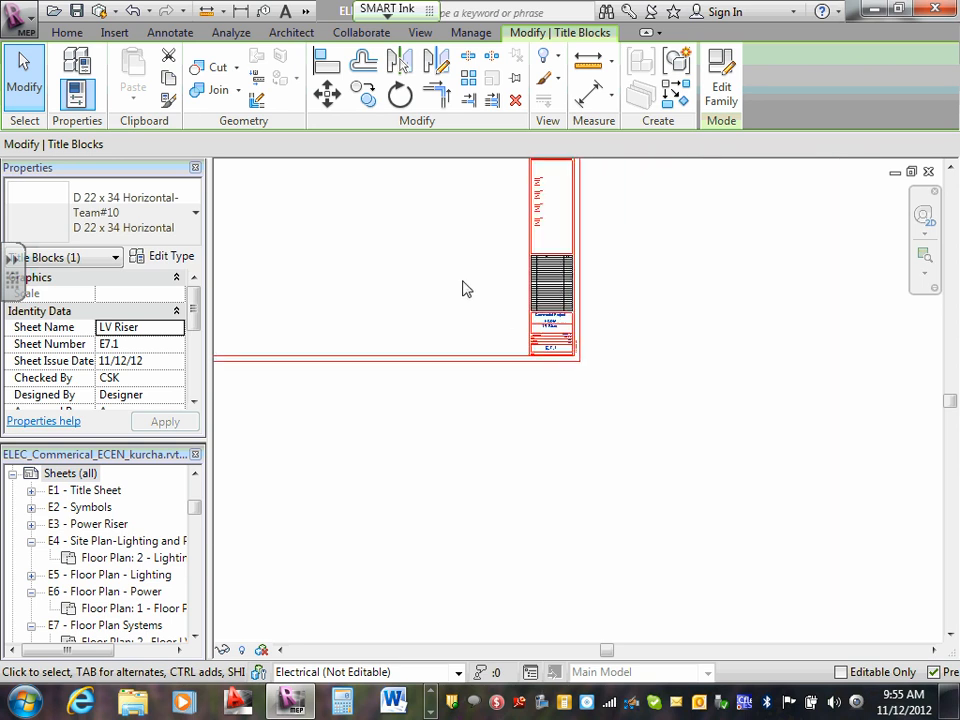
middle_drag(453, 293, 600, 405)
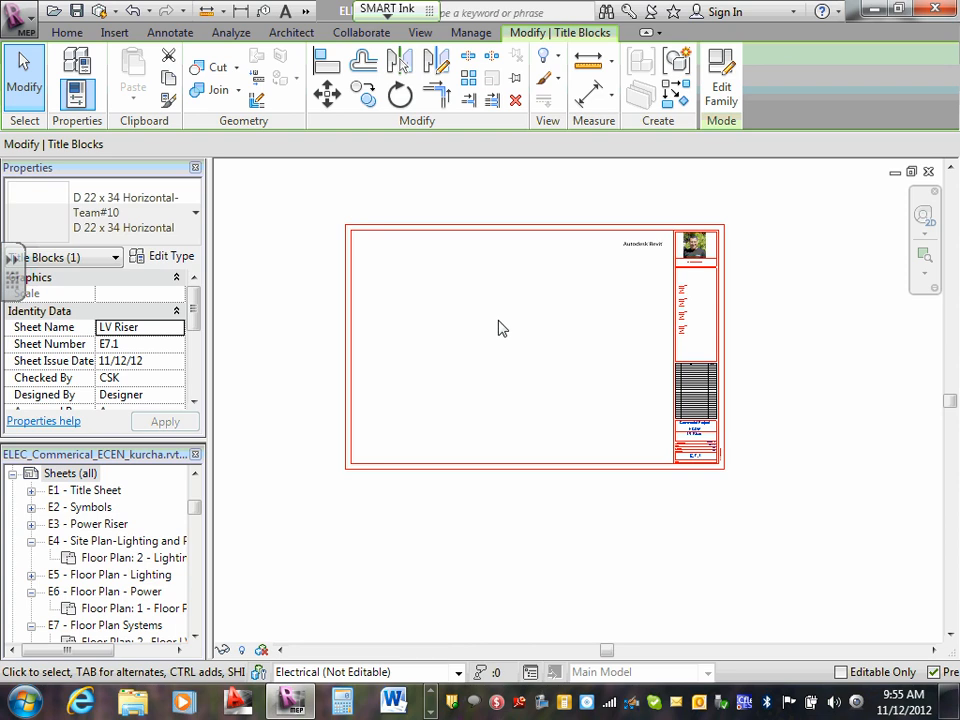
key(Escape)
scroll(560, 333, up, 3)
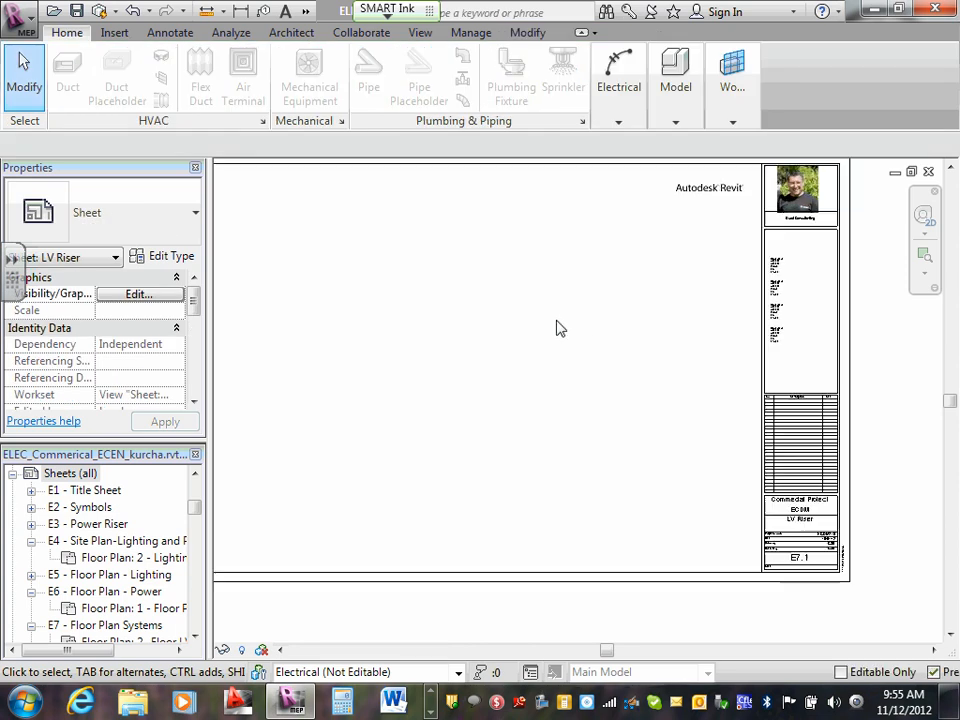
scroll(560, 328, down, 1)
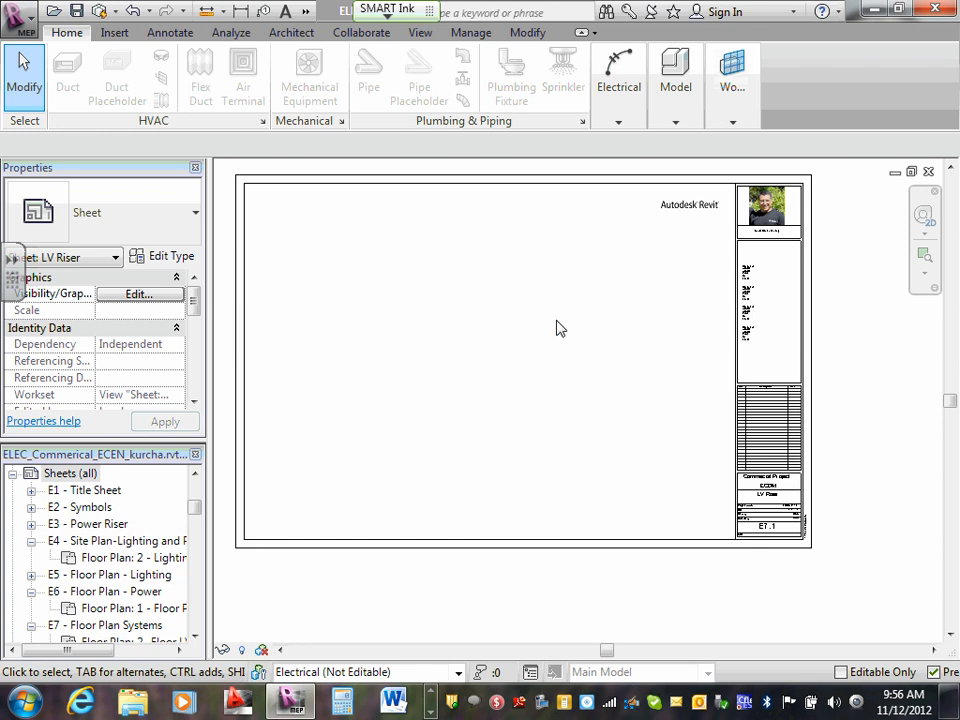
- Collapse the E4, E6 and E7 entries in the sheet list and select the sheet E7.1 - LV Riser
click(31, 541)
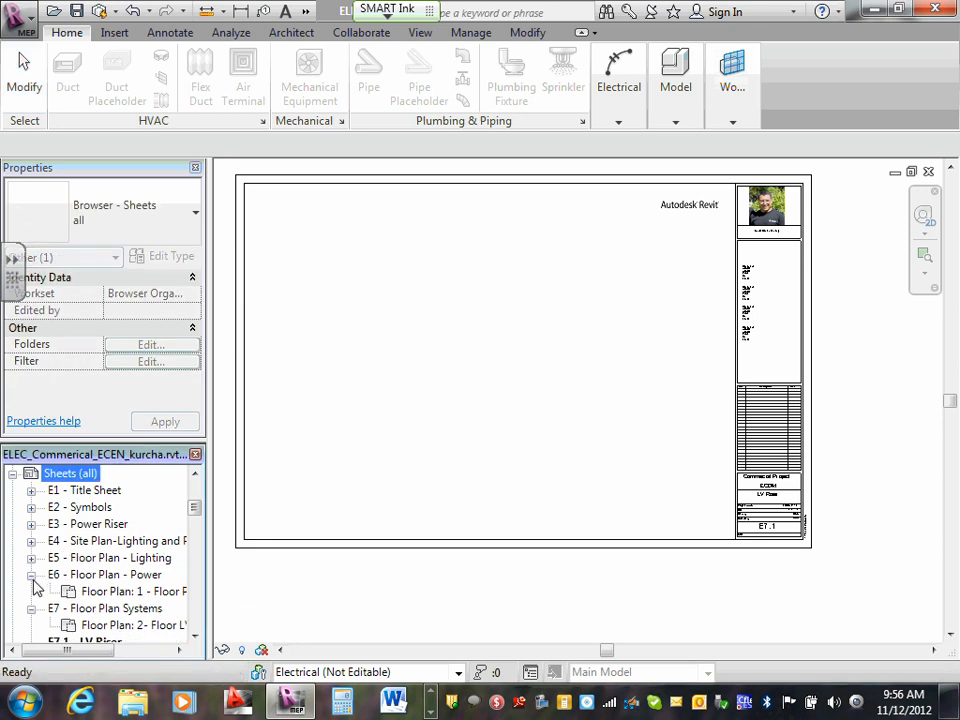
click(31, 575)
click(31, 592)
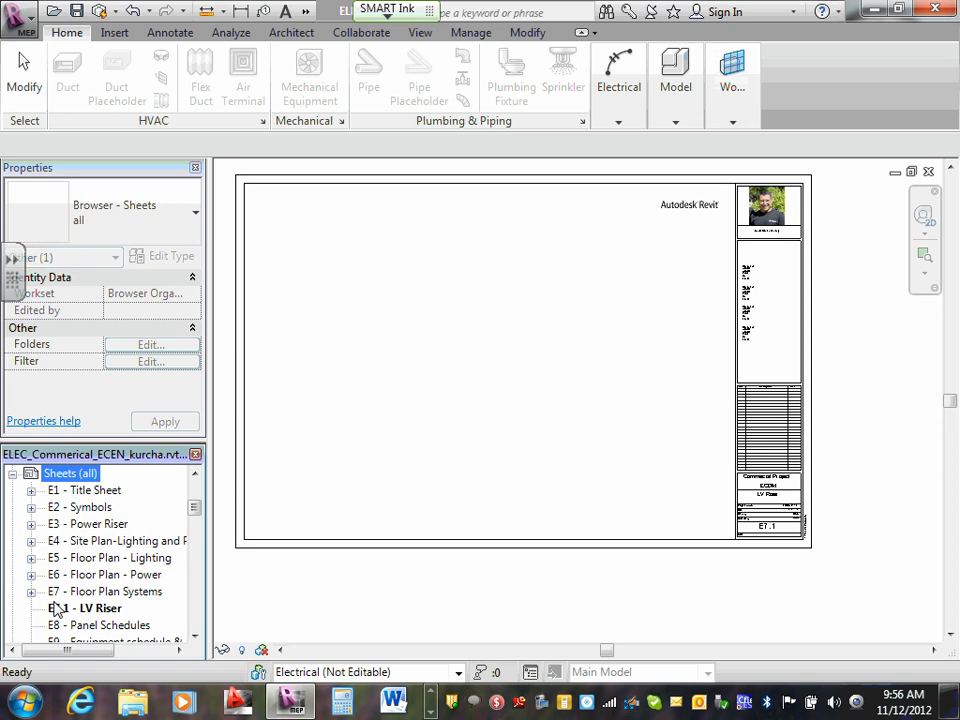
click(76, 593)
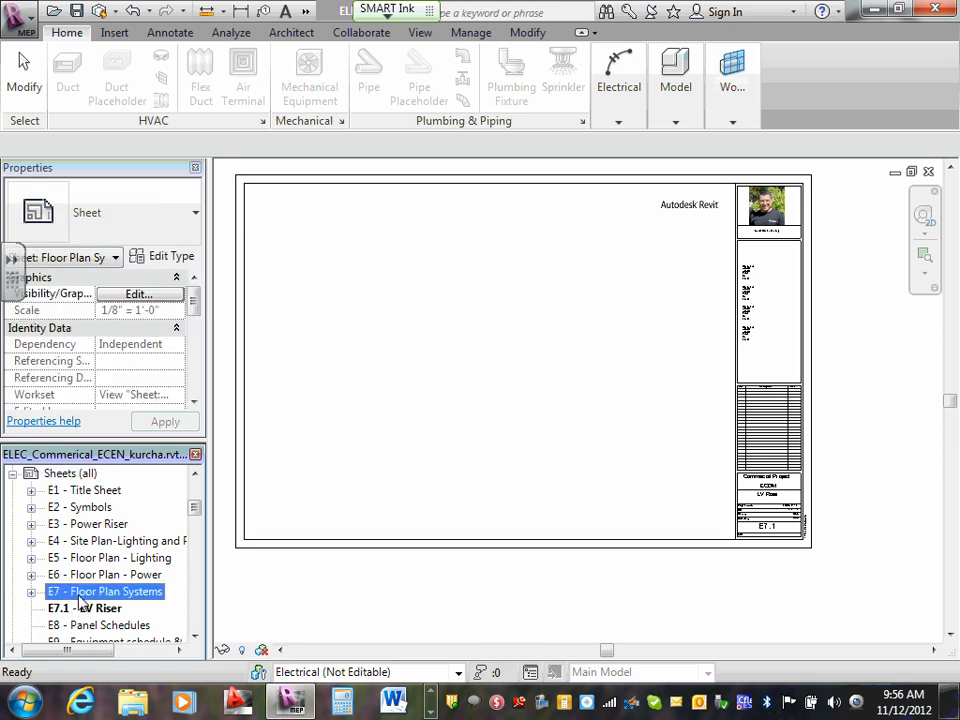
click(86, 609)
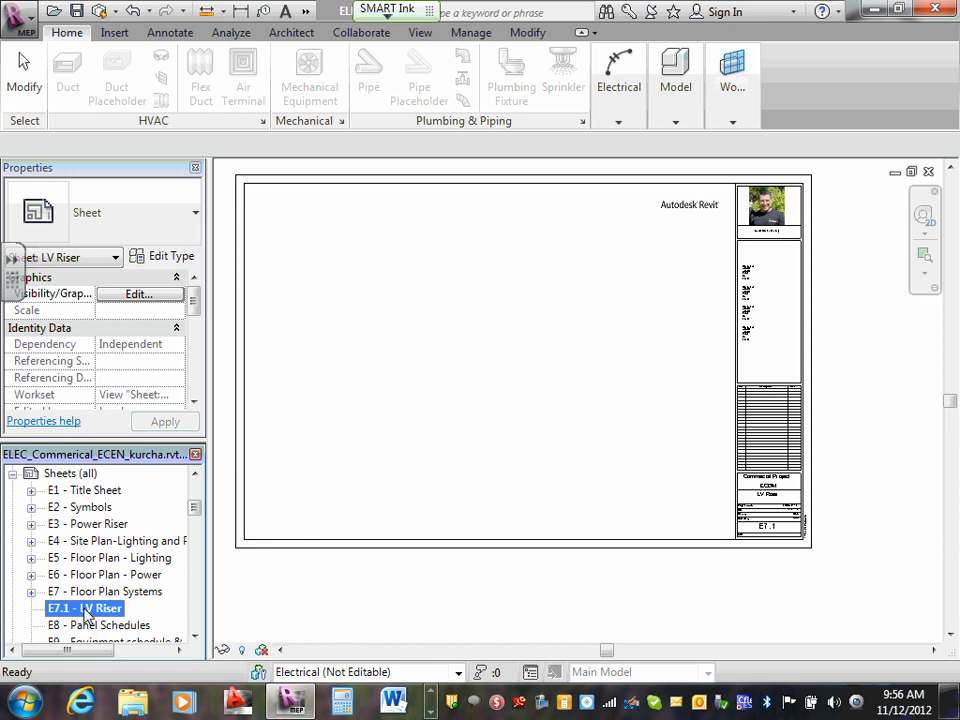
- Expand Schedules/Quantities, reopen the sheet list, and review the sheets from E1 - Title Sheet to E10 - Details
click(12, 473)
click(12, 474)
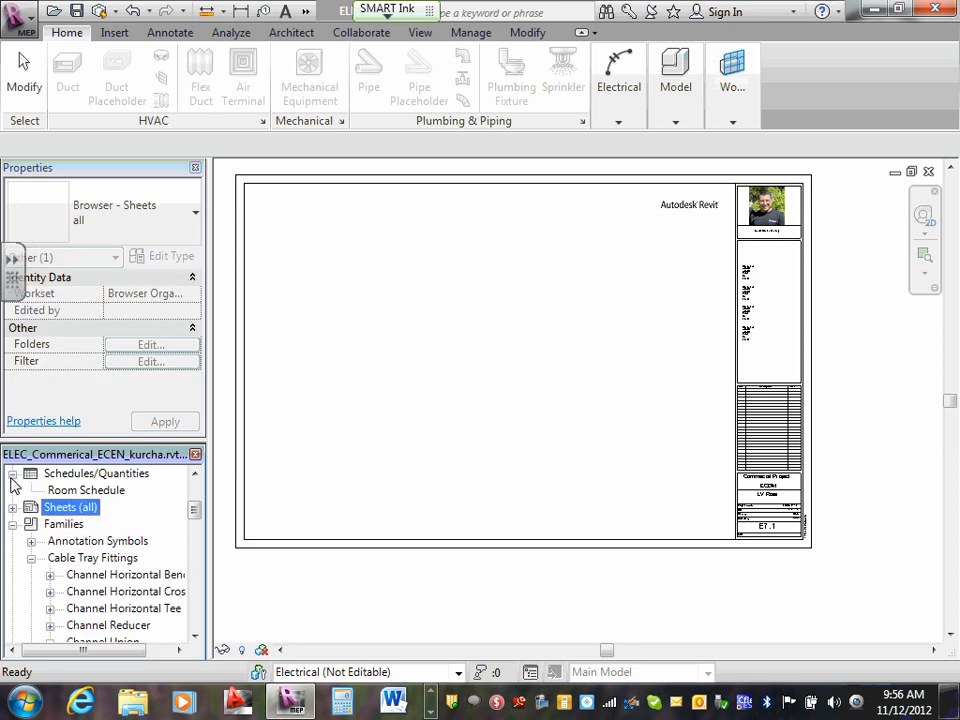
click(12, 507)
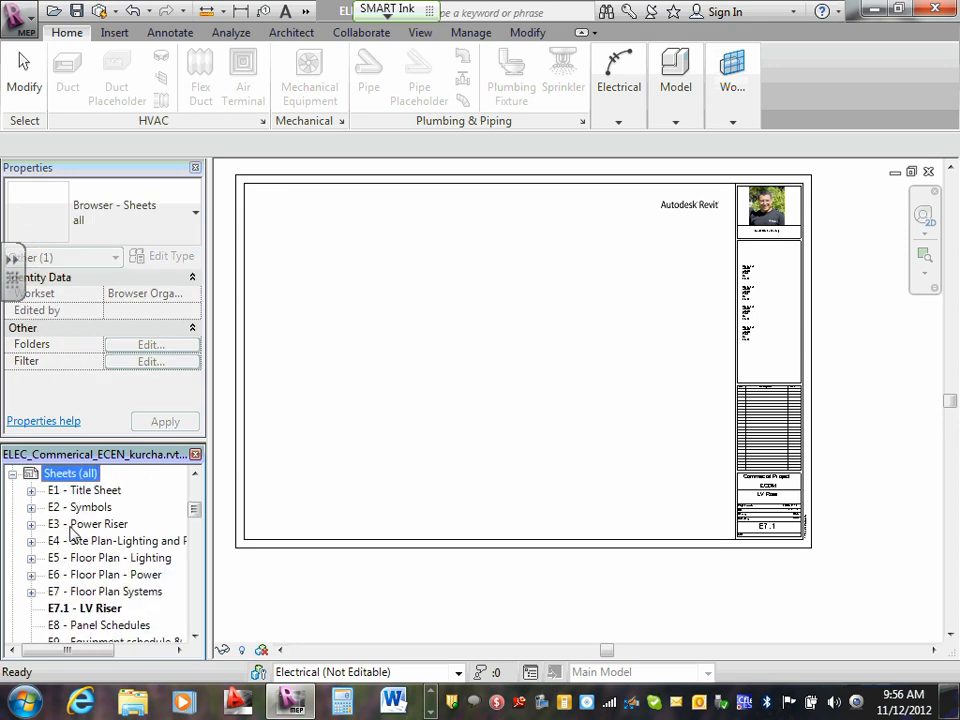
scroll(72, 530, down, 1)
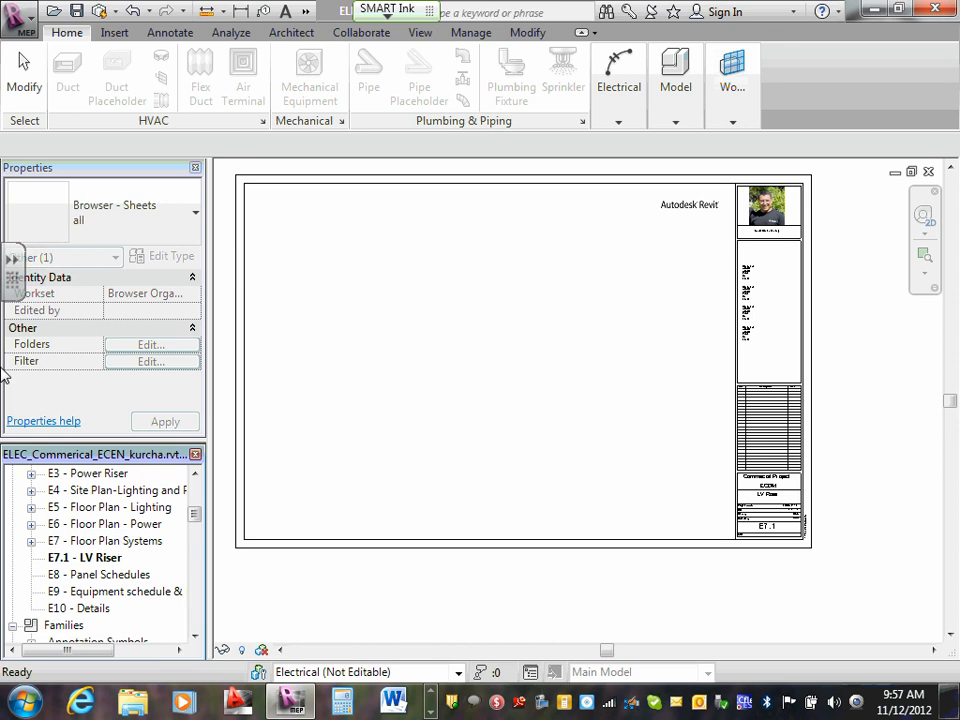
scroll(82, 516, up, 2)
scroll(84, 568, down, 1)
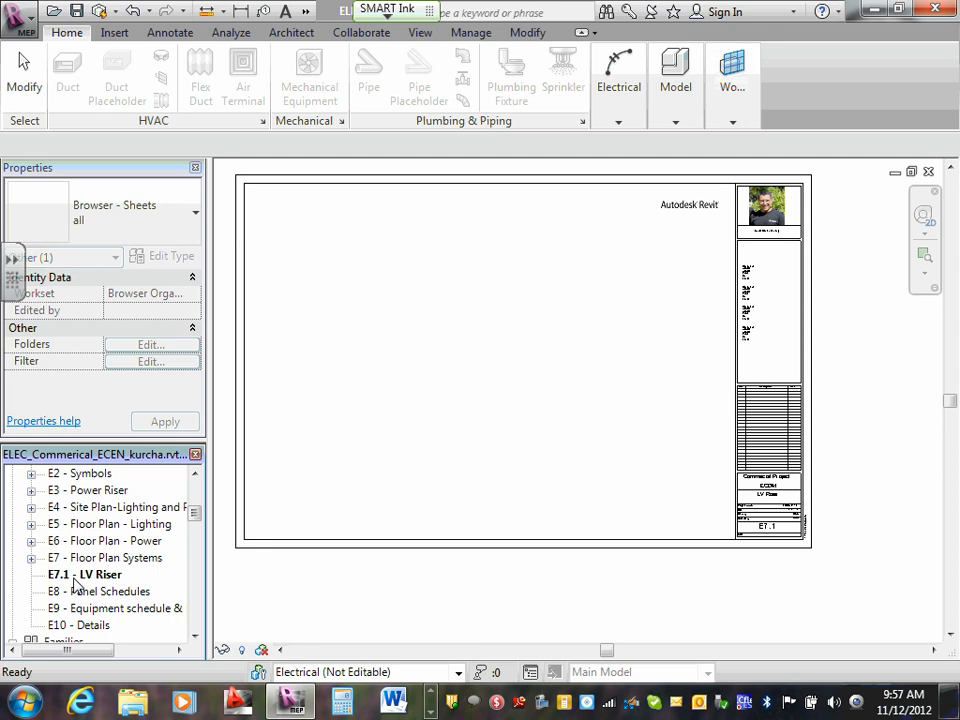
- Check the sheet number and name of E7.1 - LV Riser in its Sheet Title settings and cancel without editing
click(78, 577)
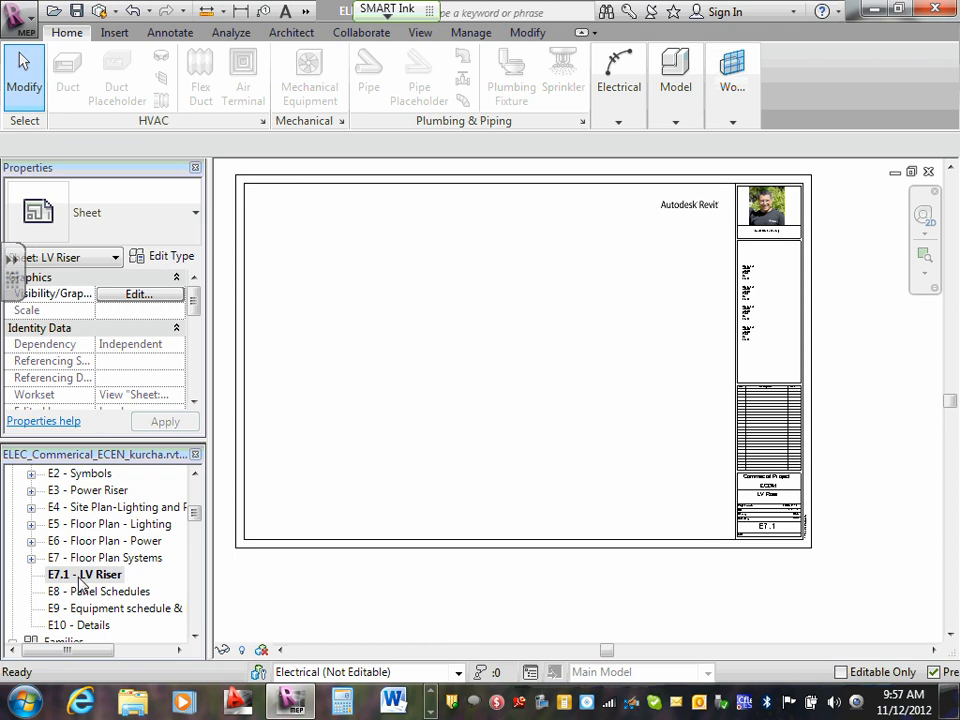
right_click(82, 578)
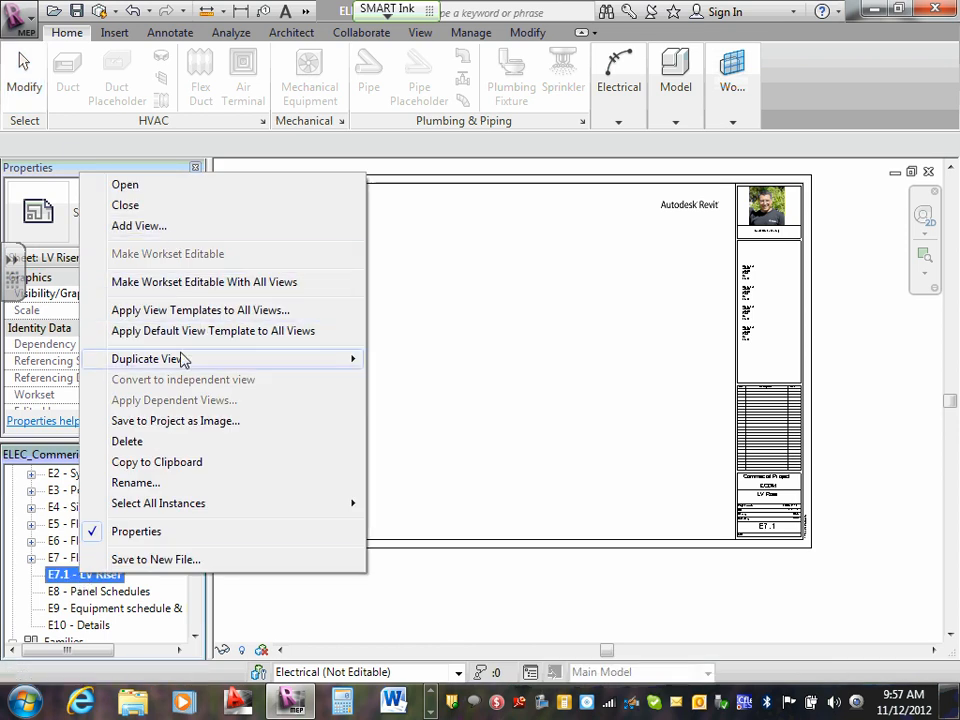
click(170, 484)
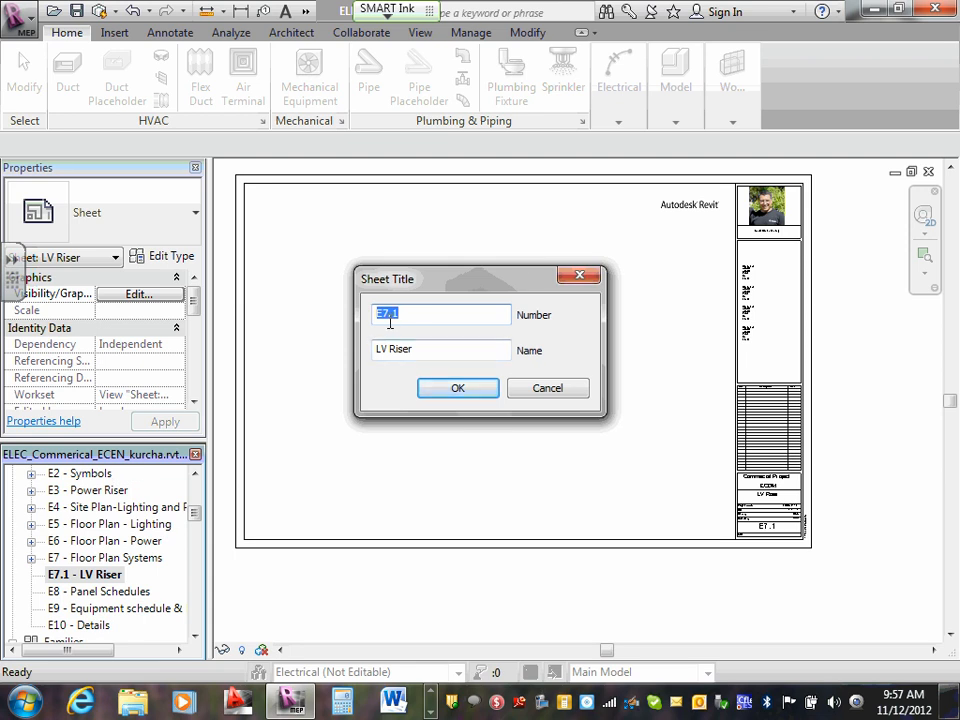
click(566, 393)
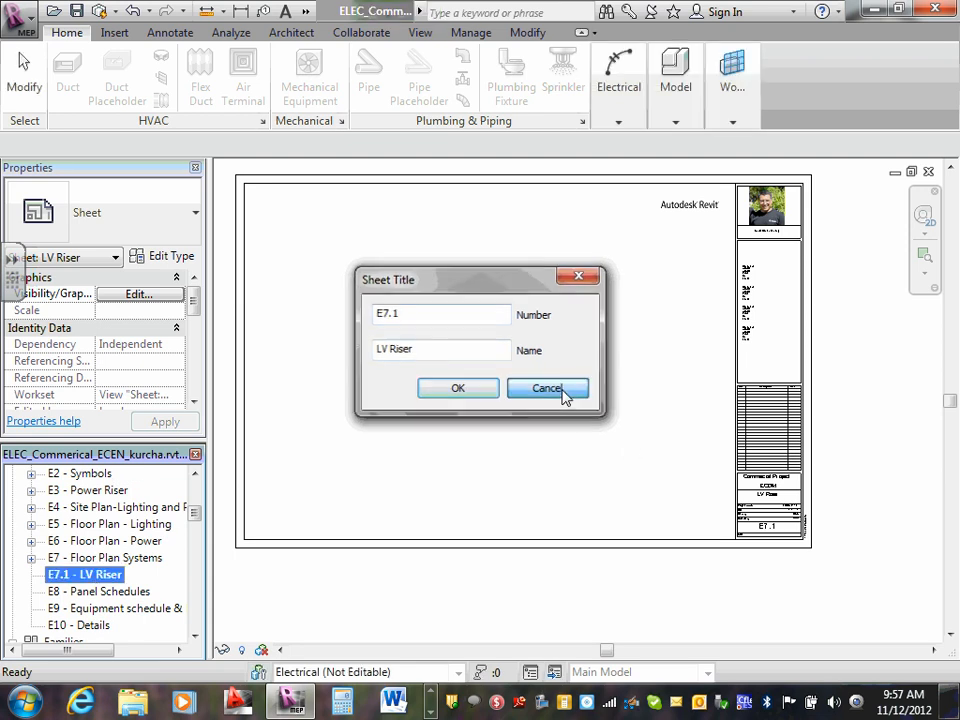
click(98, 574)
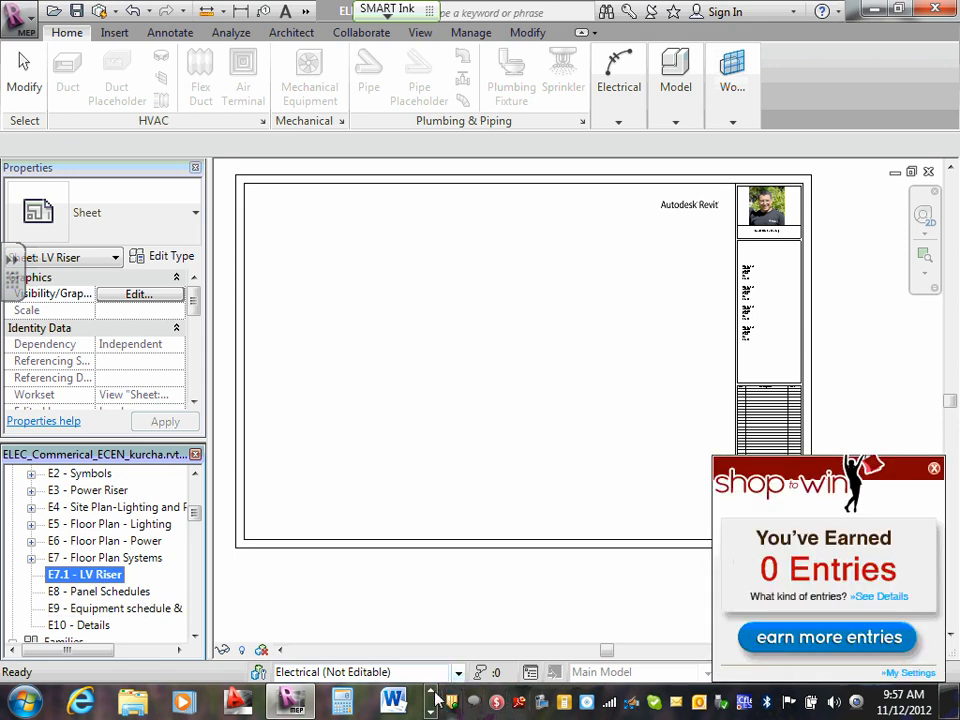
click(934, 468)
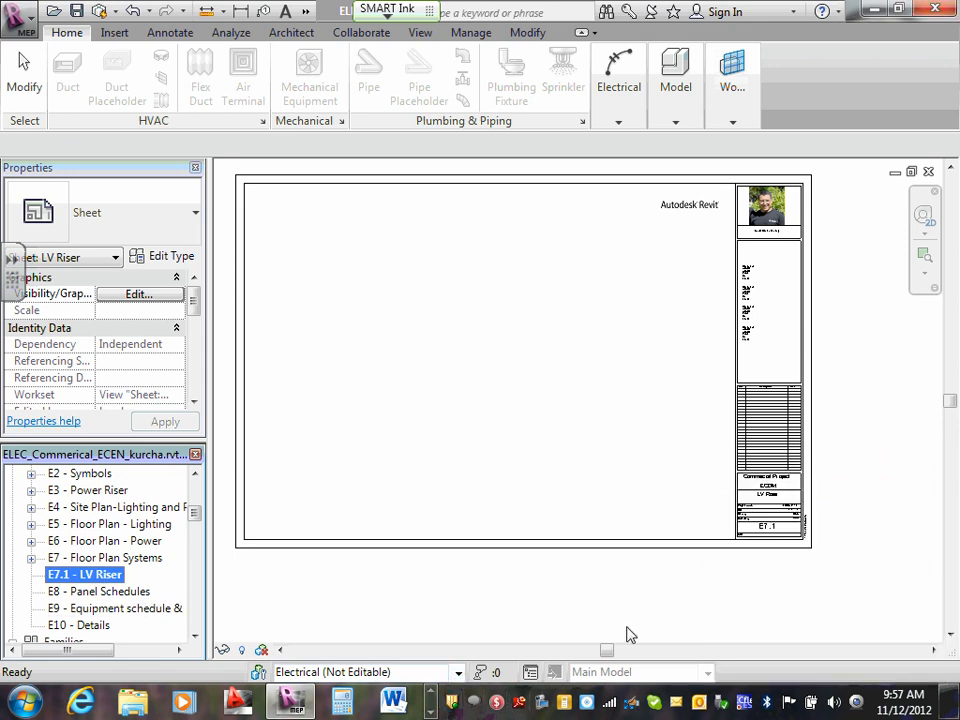
click(431, 692)
click(431, 712)
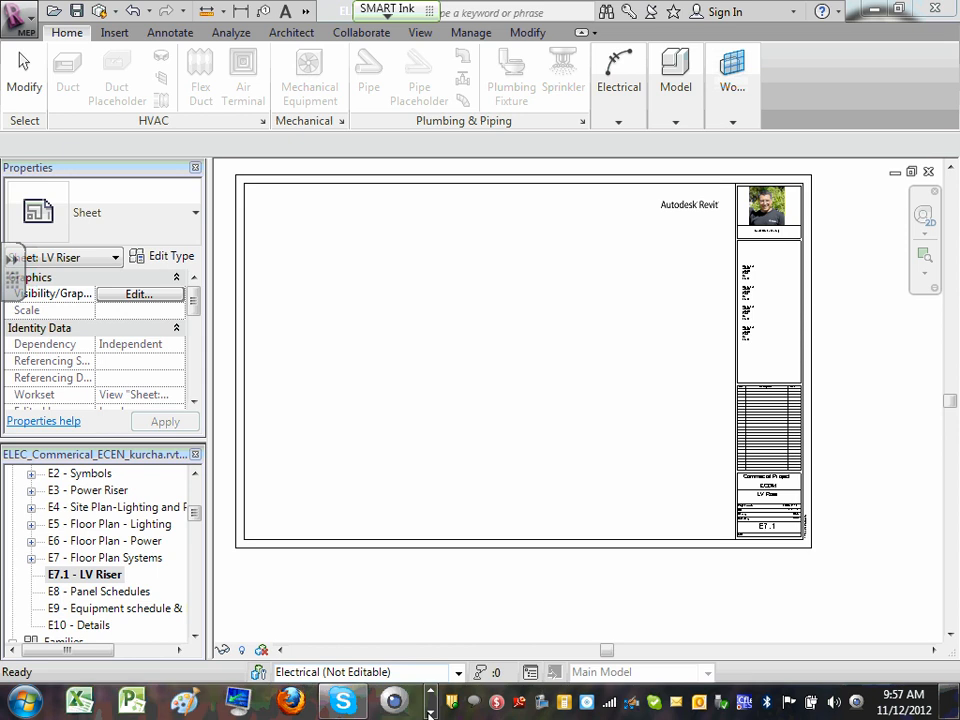
click(196, 705)
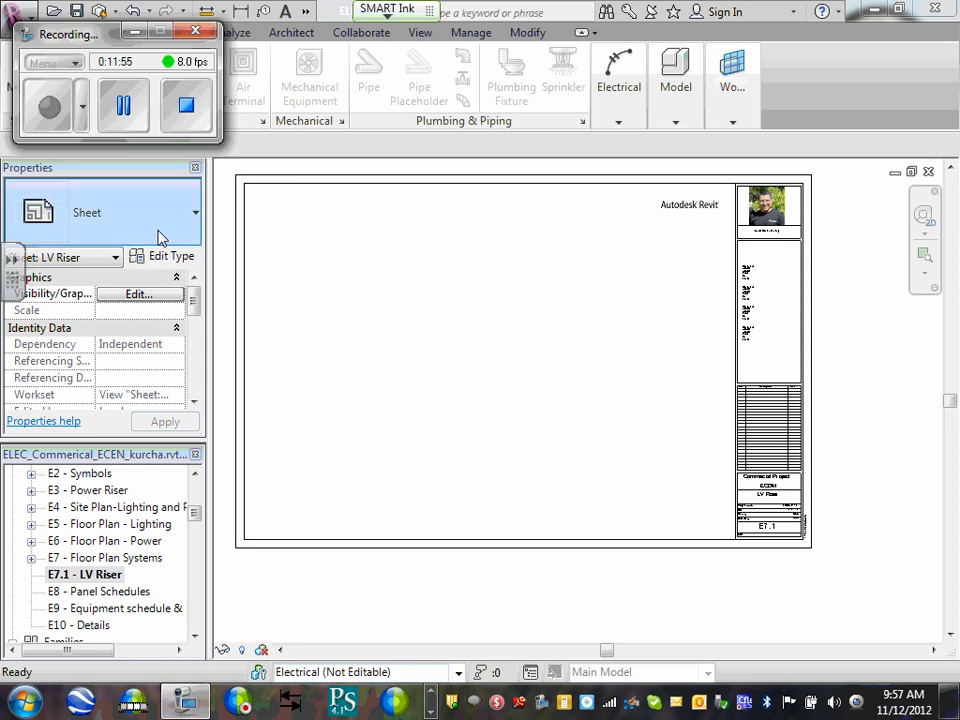
click(133, 31)
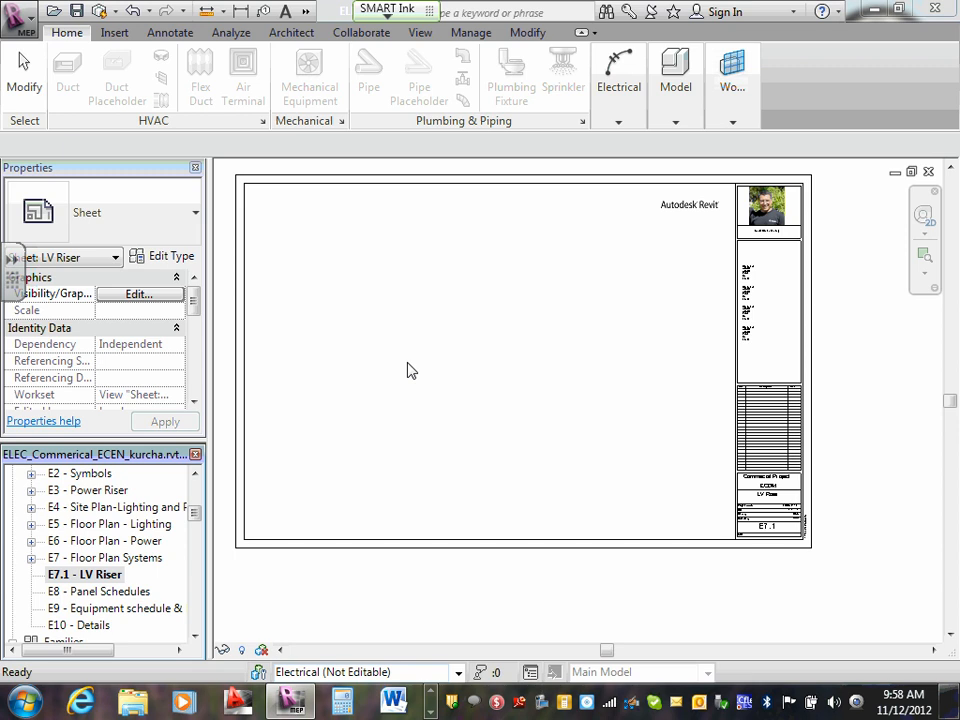
click(140, 705)
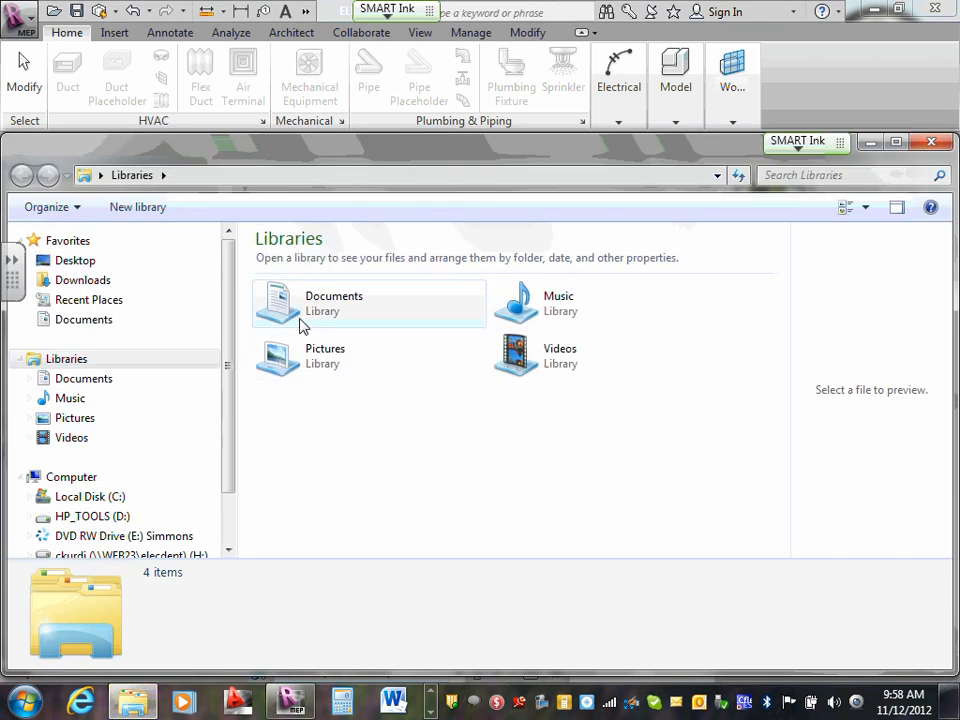
click(80, 260)
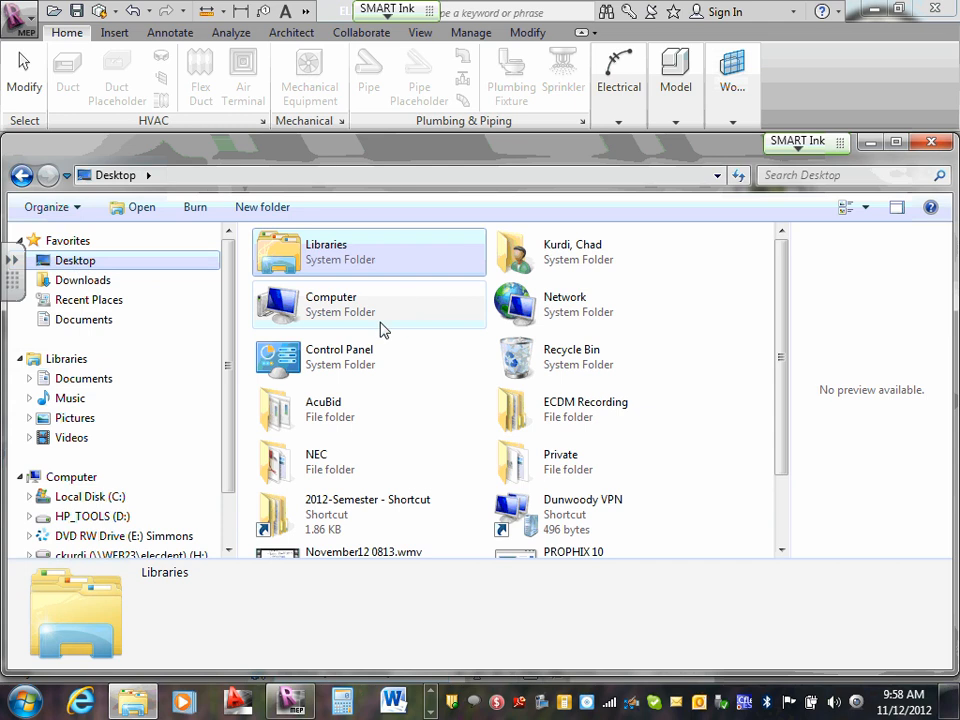
click(931, 141)
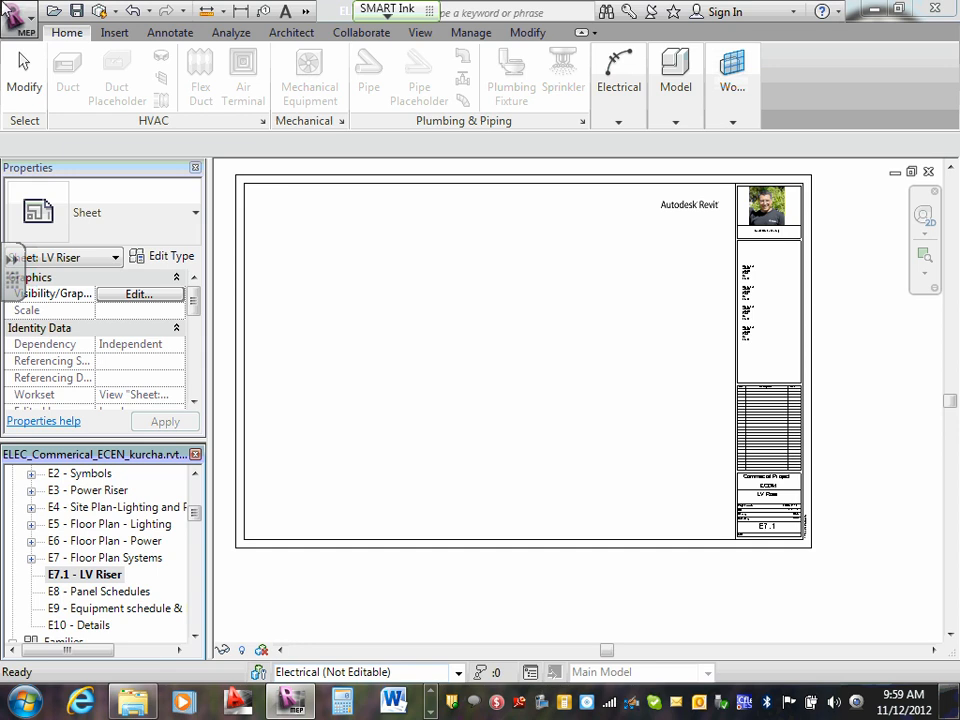
click(420, 35)
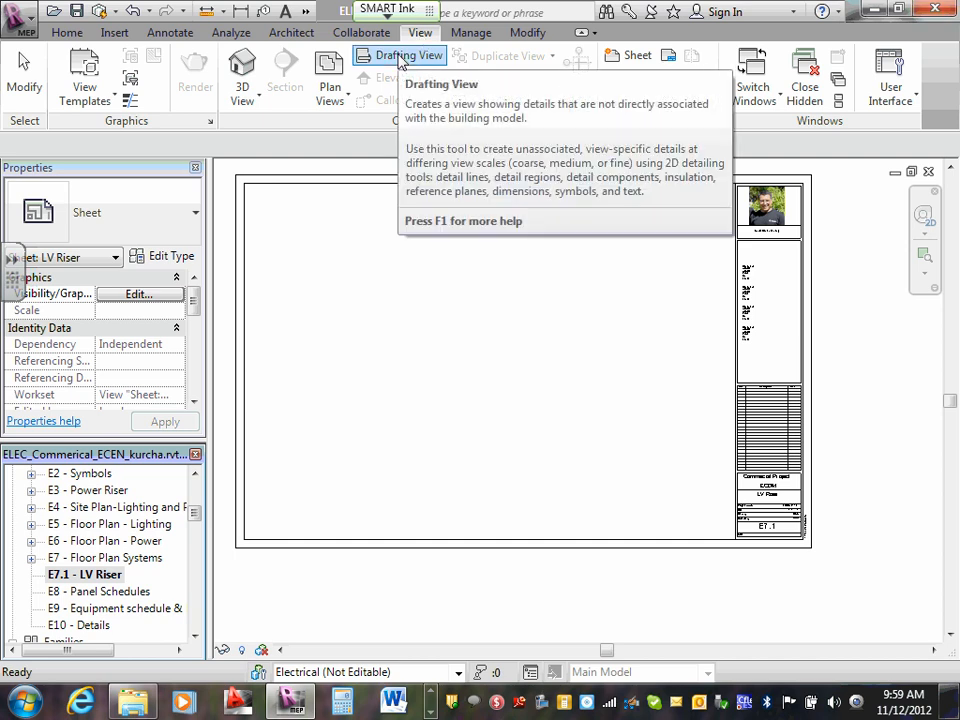
click(401, 58)
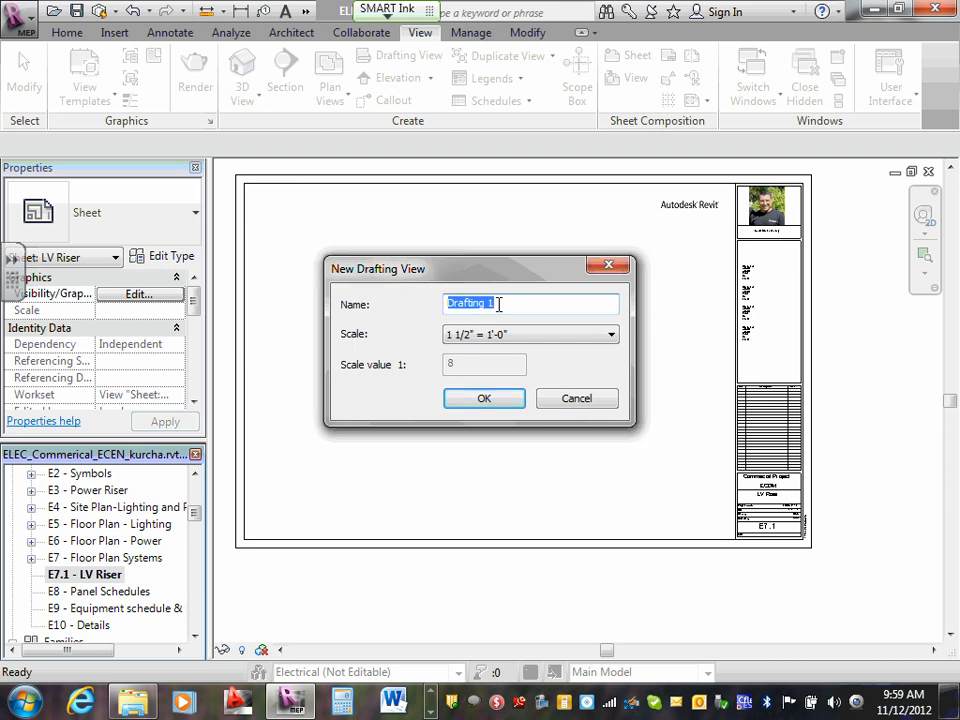
text(LV Risers)
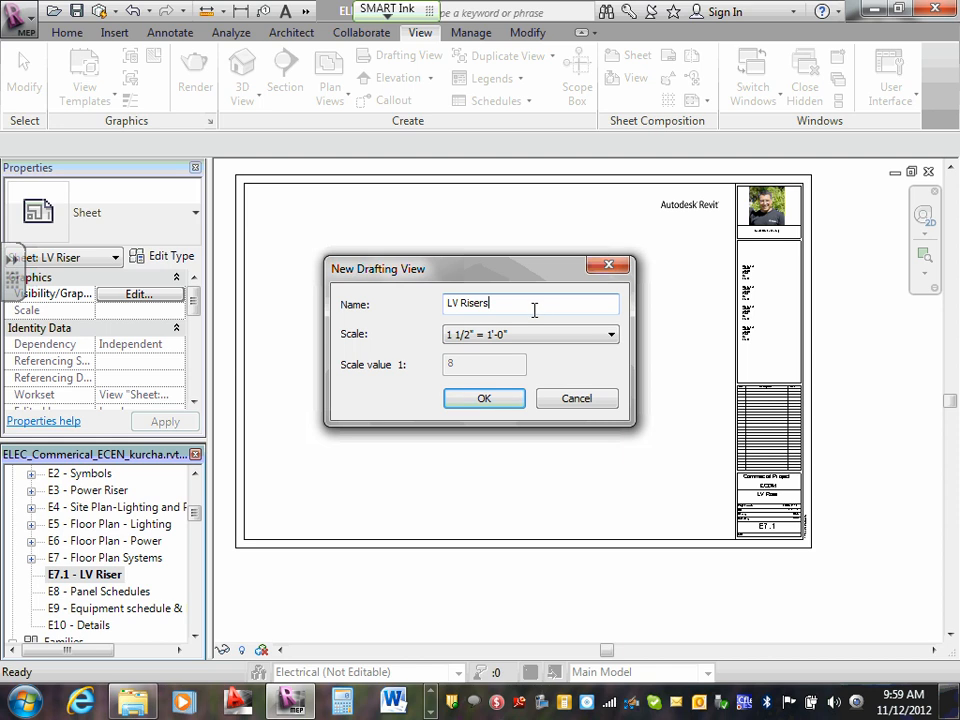
click(578, 400)
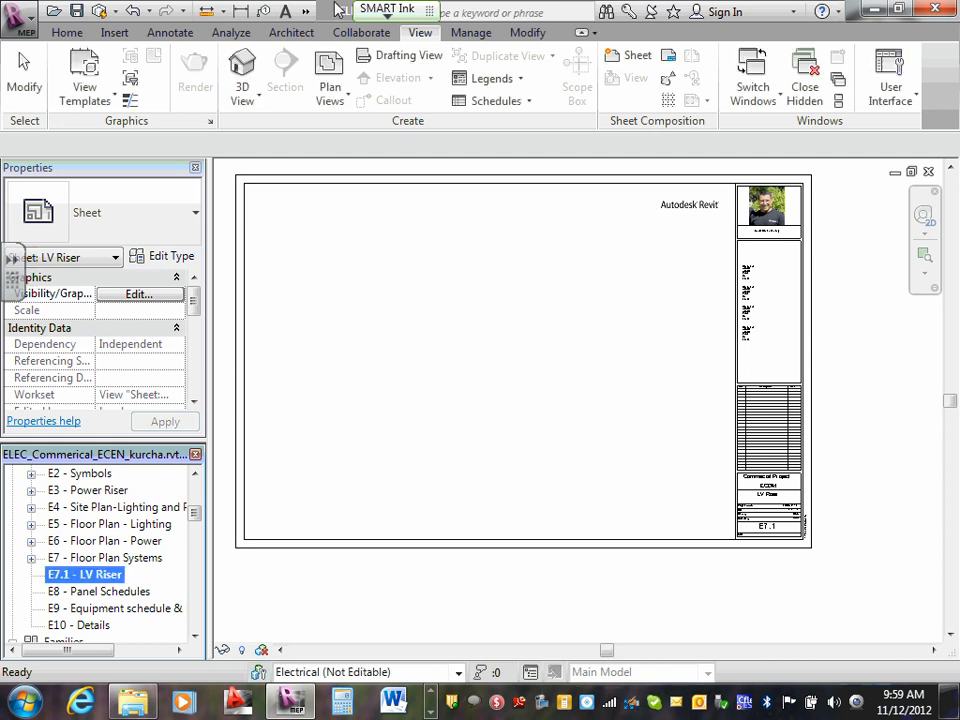
- Create a new drafting view named LV Riser at a scale of 1 1/2" = 1'-0"
click(404, 58)
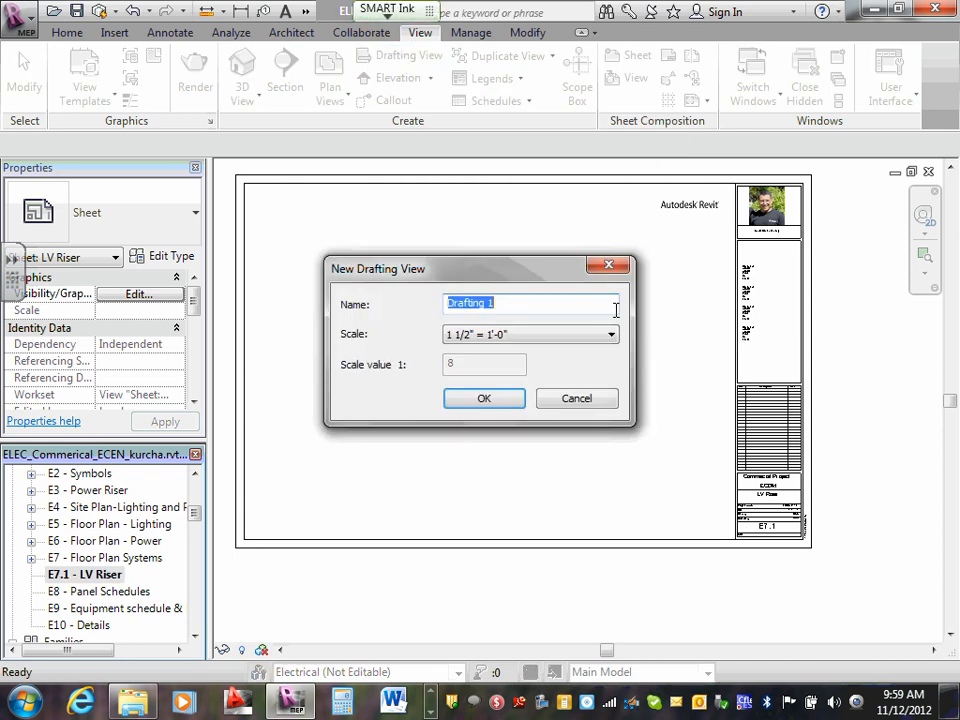
text(LV R)
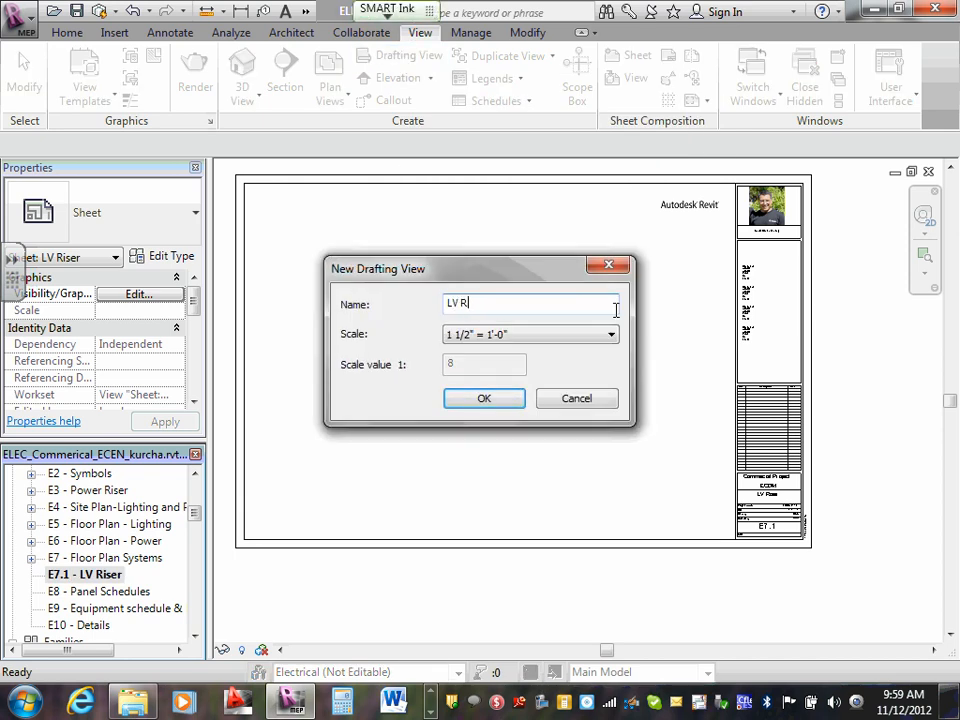
text(iser)
click(485, 399)
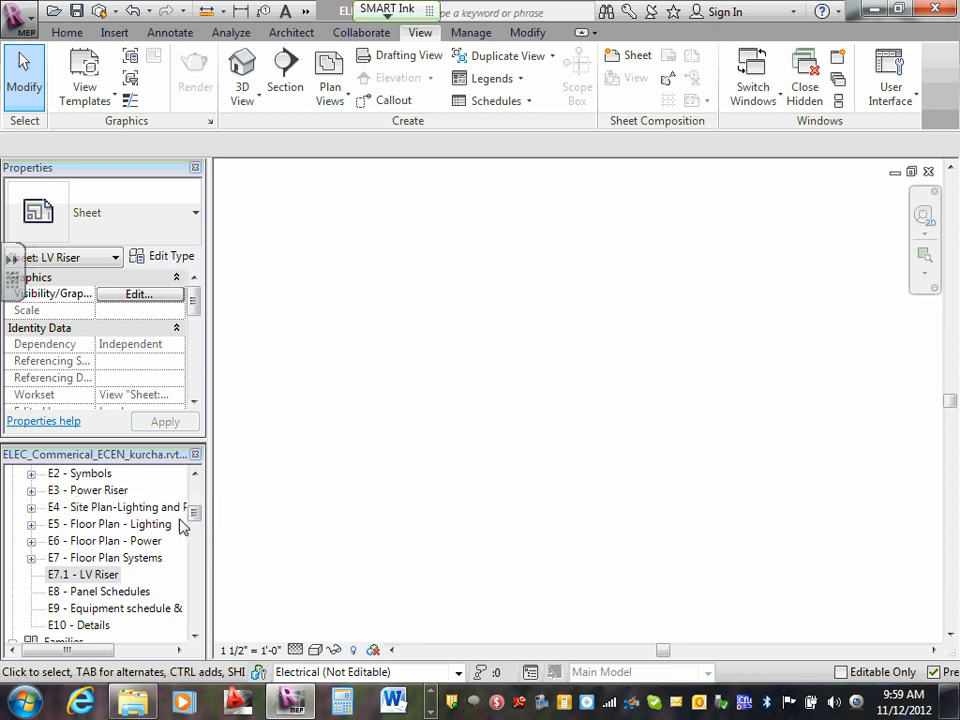
- Look through the Electrical and Mechanical views of the project for the LV Riser drafting view and open it
drag(194, 513, 199, 490)
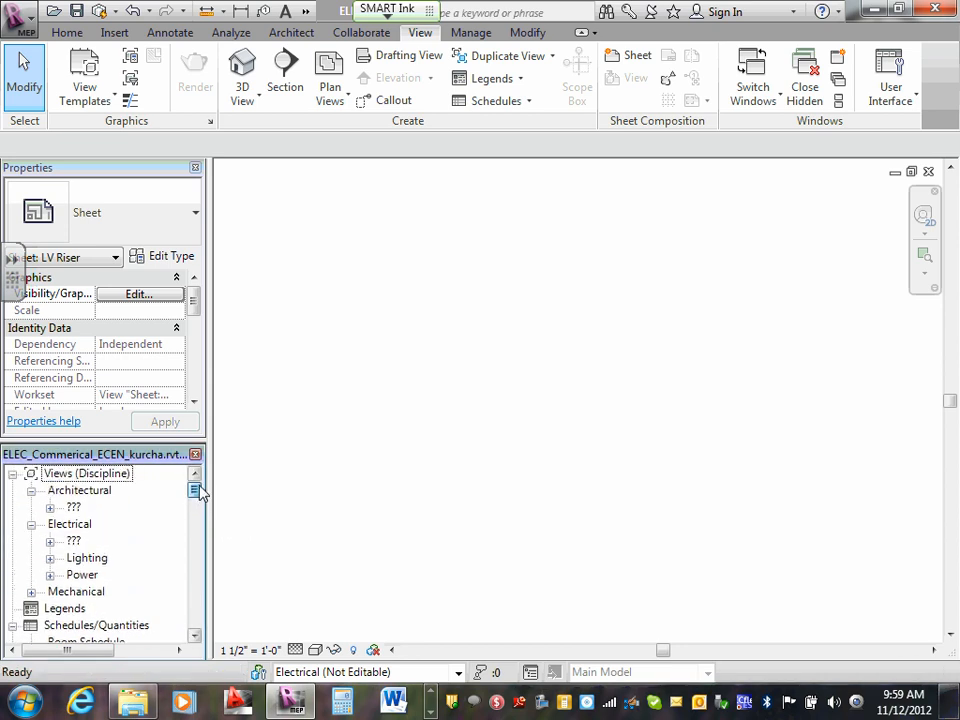
click(49, 541)
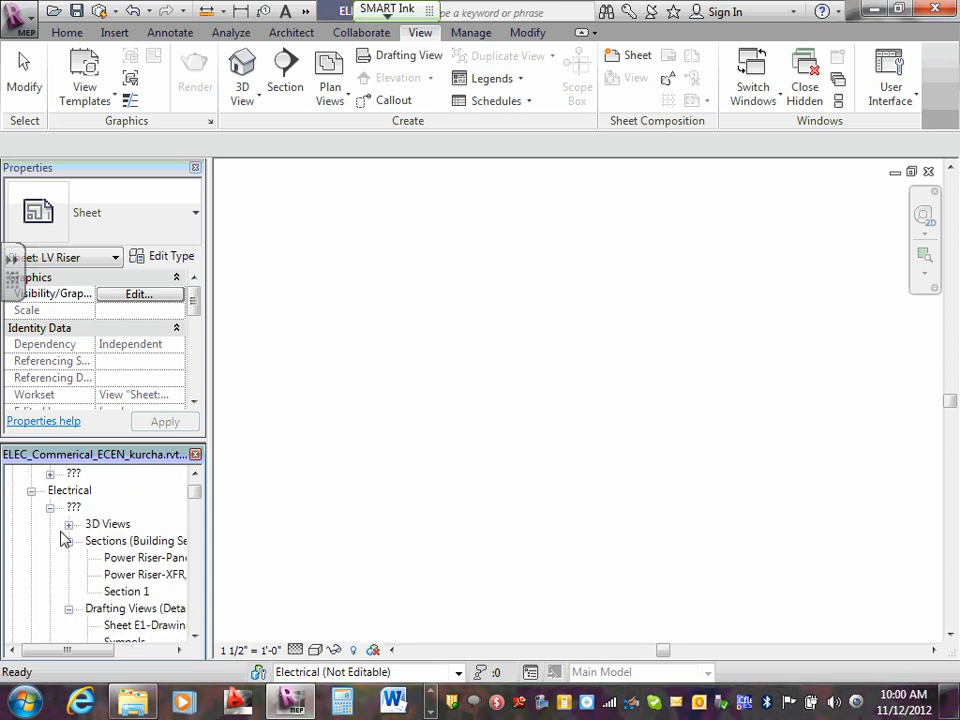
scroll(63, 540, down, 1)
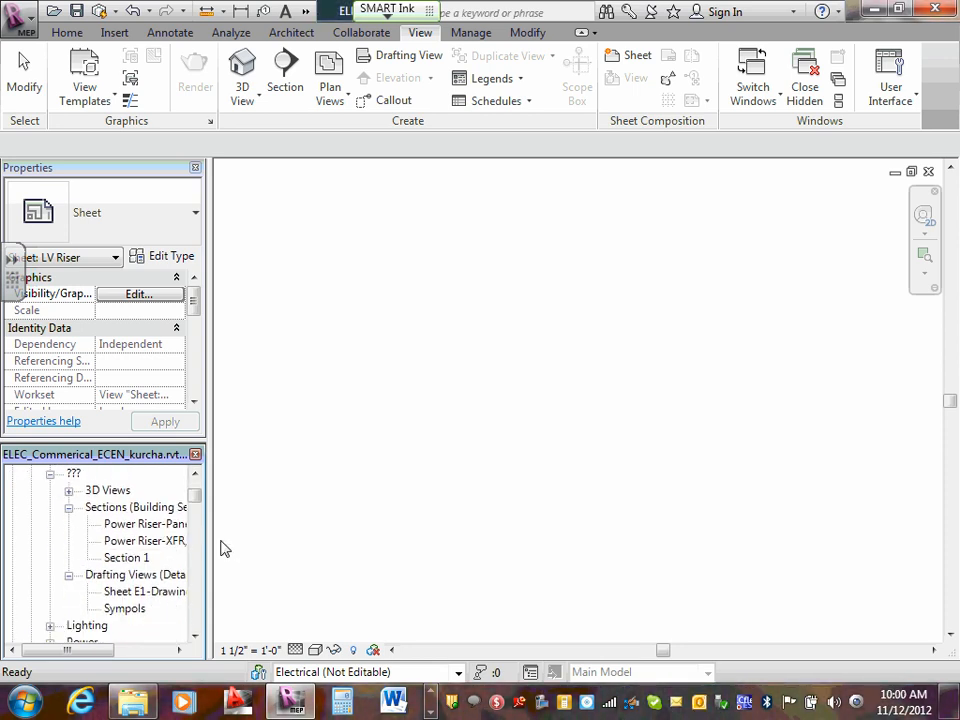
drag(209, 540, 347, 540)
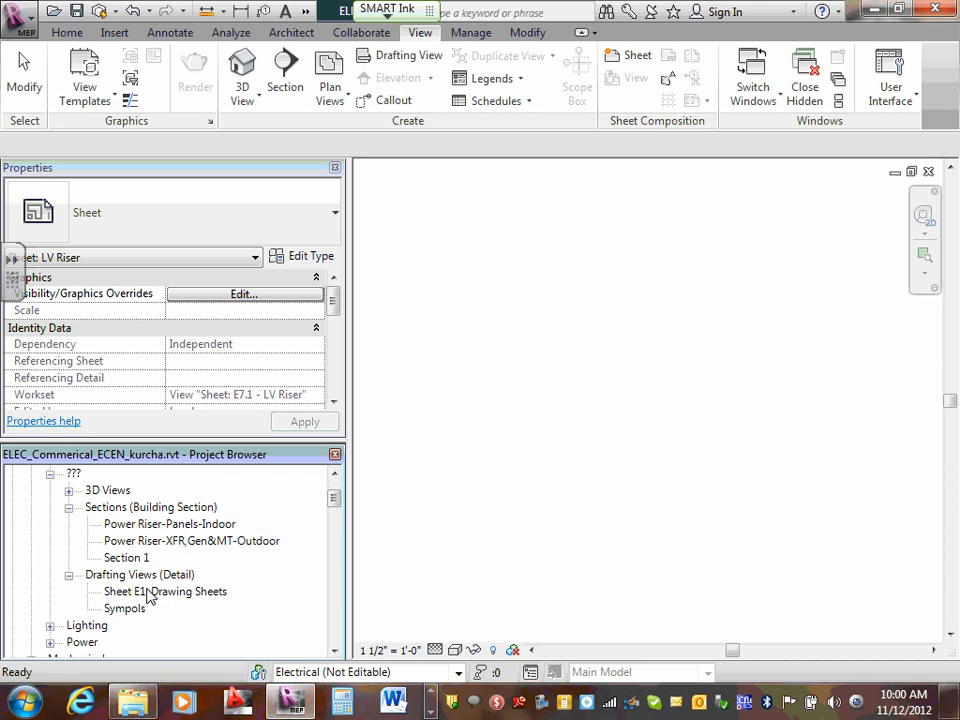
scroll(137, 568, down, 3)
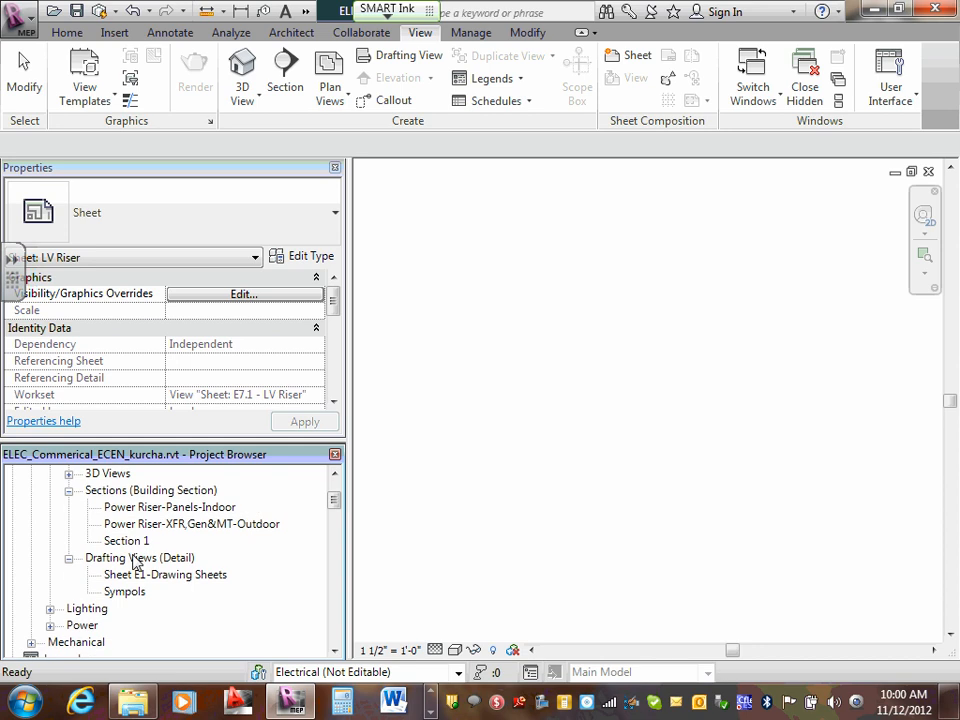
click(32, 608)
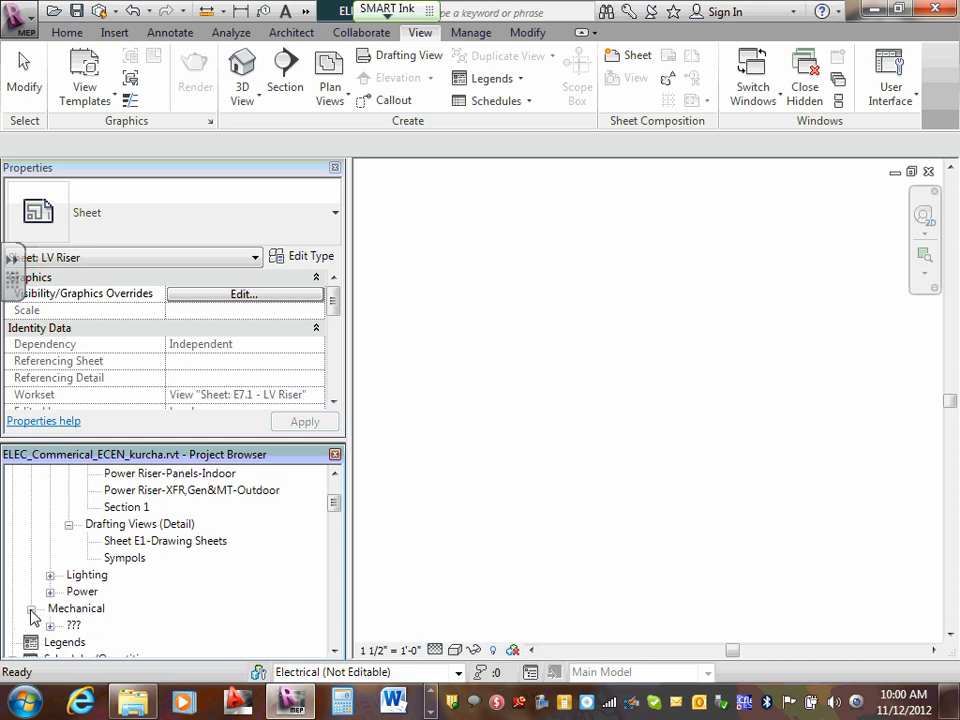
click(49, 625)
scroll(62, 627, down, 1)
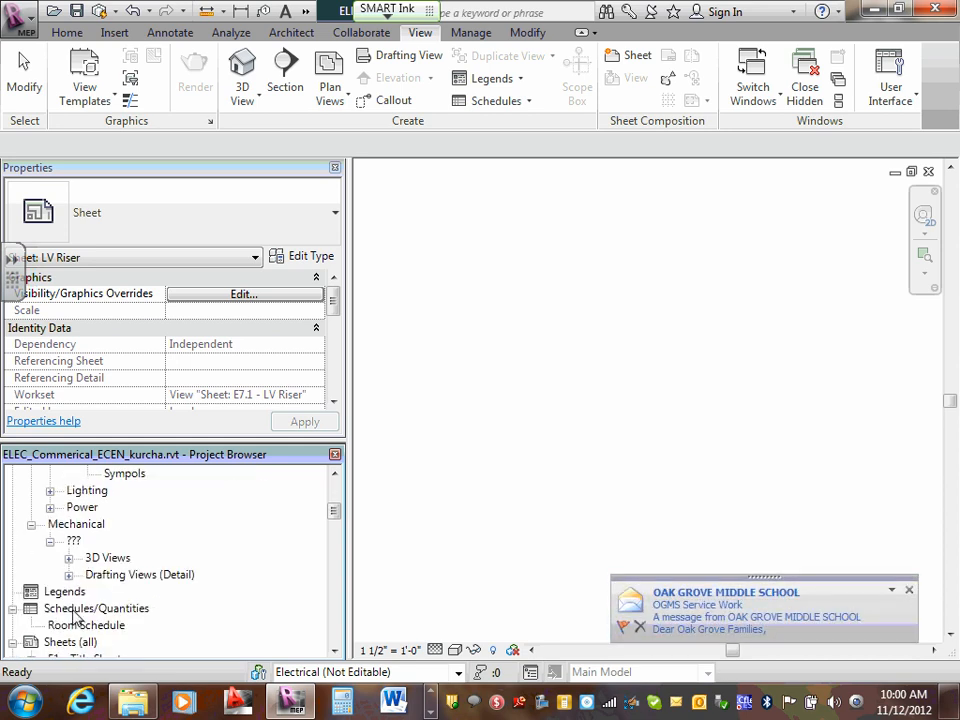
click(68, 575)
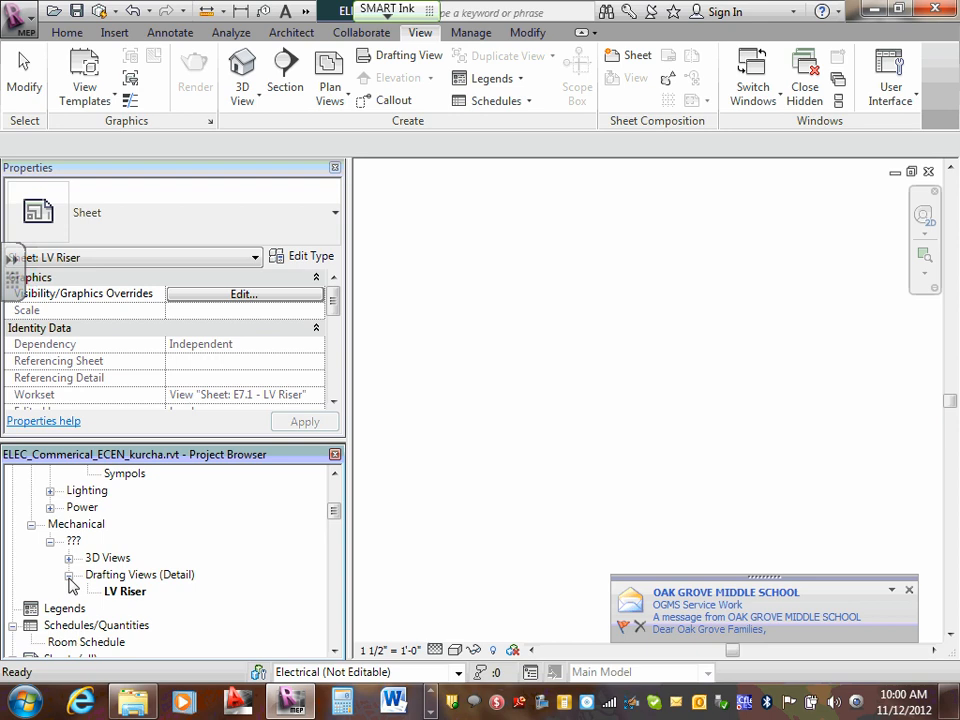
double_click(126, 600)
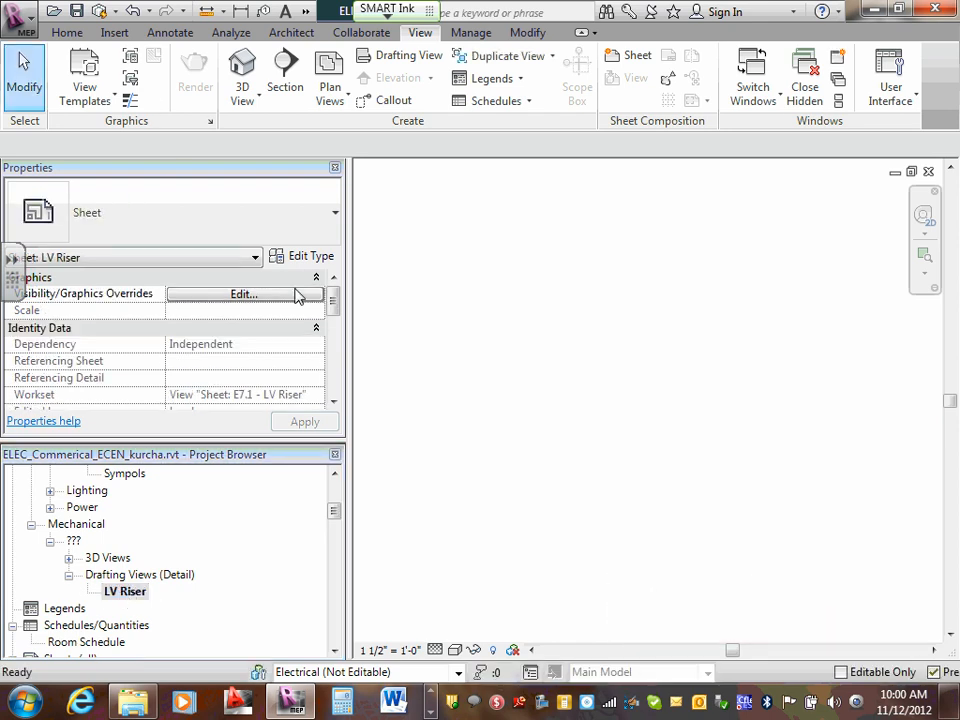
- Set the Discipline of the LV Riser drafting view to Electrical and locate the view among the Electrical drafting views
mouse_move(338, 305)
mouse_down()
mouse_move(319, 383)
mouse_move(324, 360)
mouse_up()
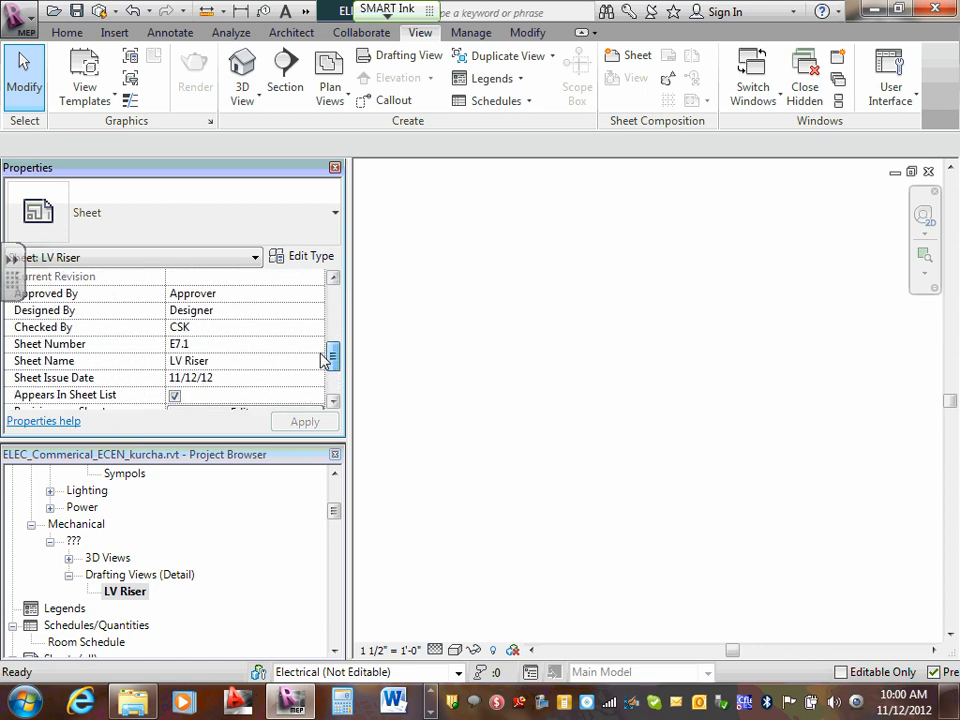
scroll(318, 355, up, 3)
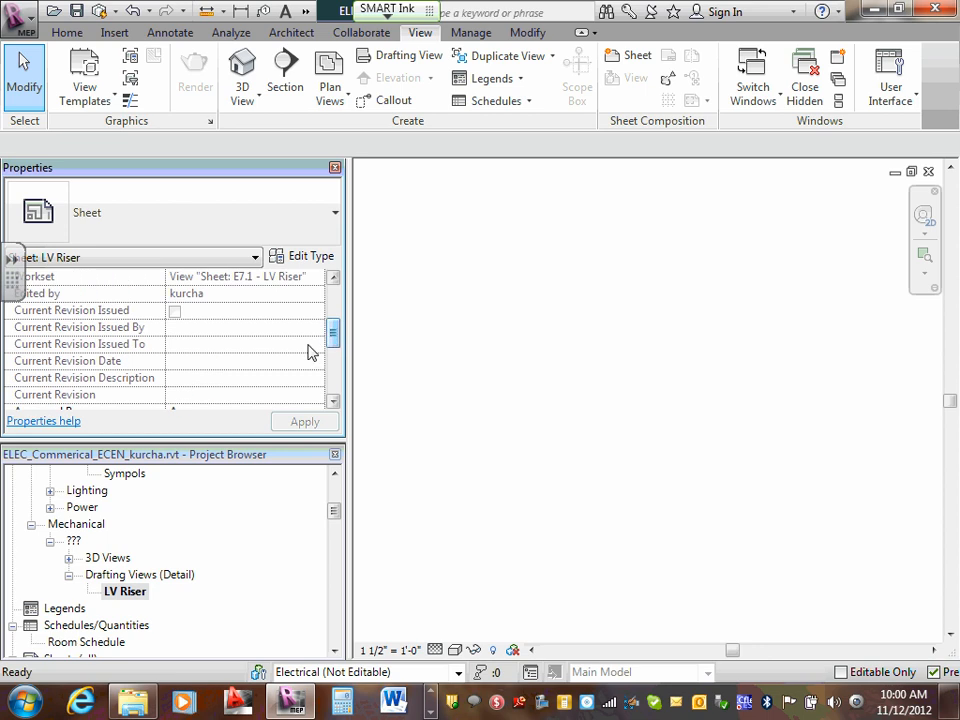
click(140, 576)
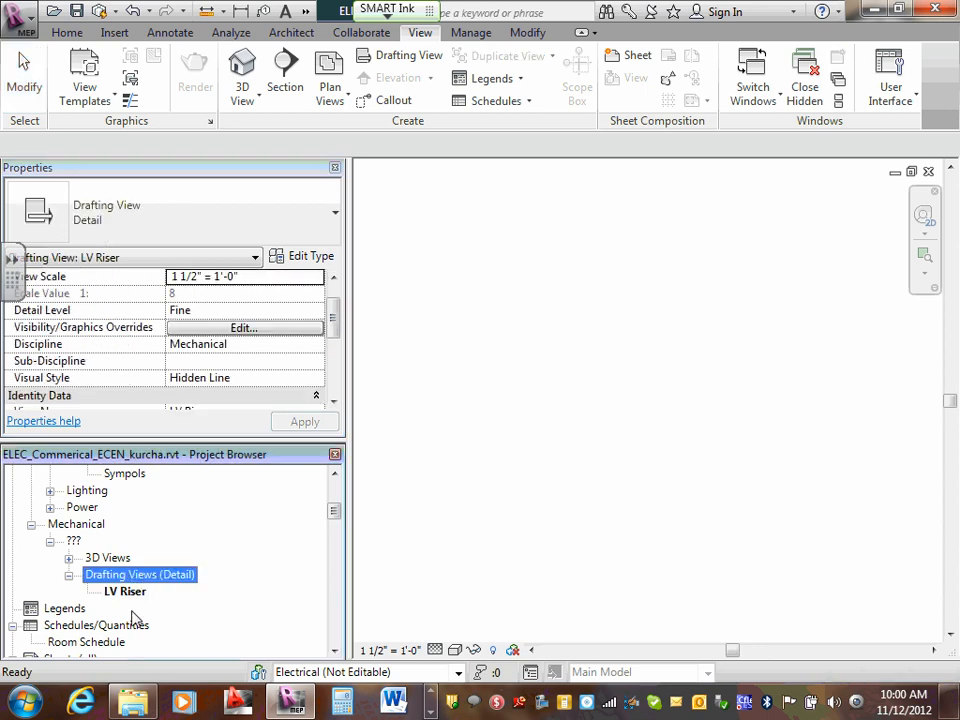
click(128, 596)
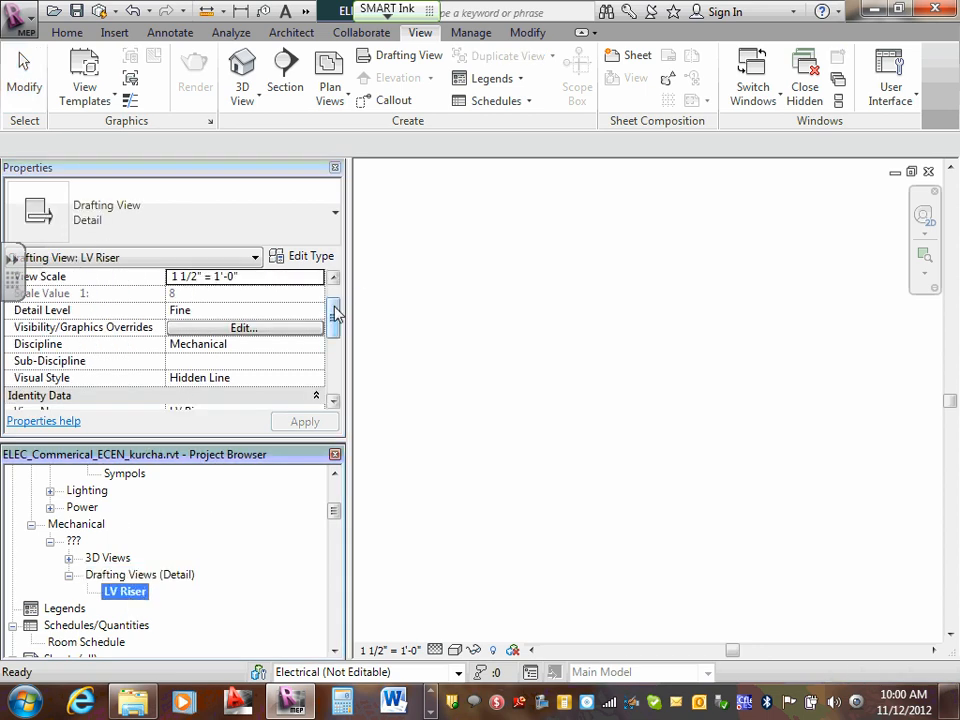
drag(334, 314, 279, 328)
click(275, 327)
click(316, 330)
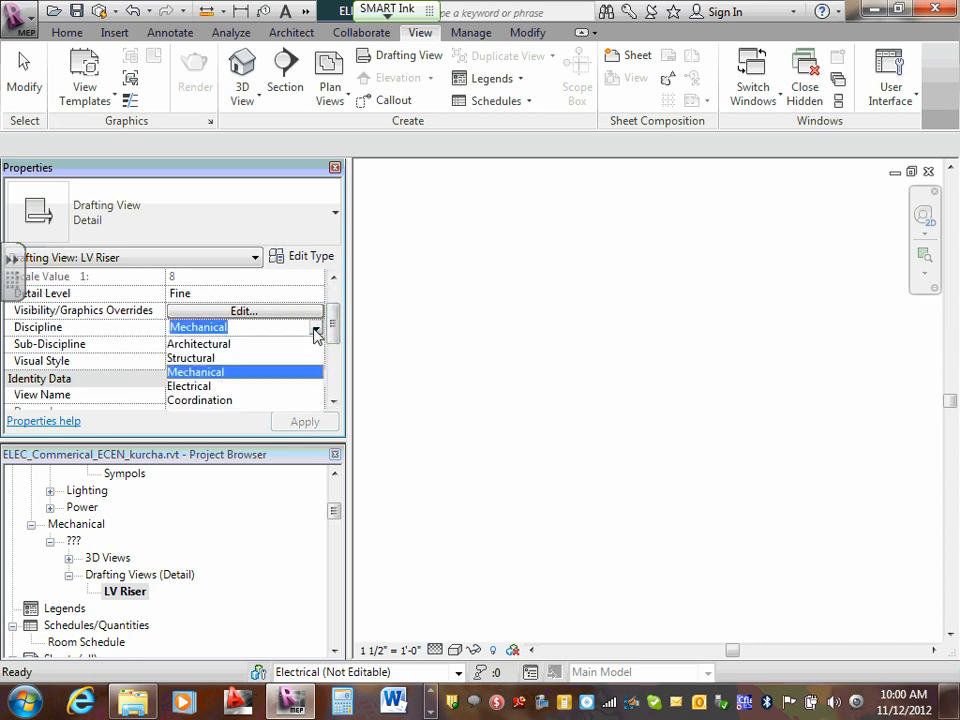
click(190, 387)
click(304, 421)
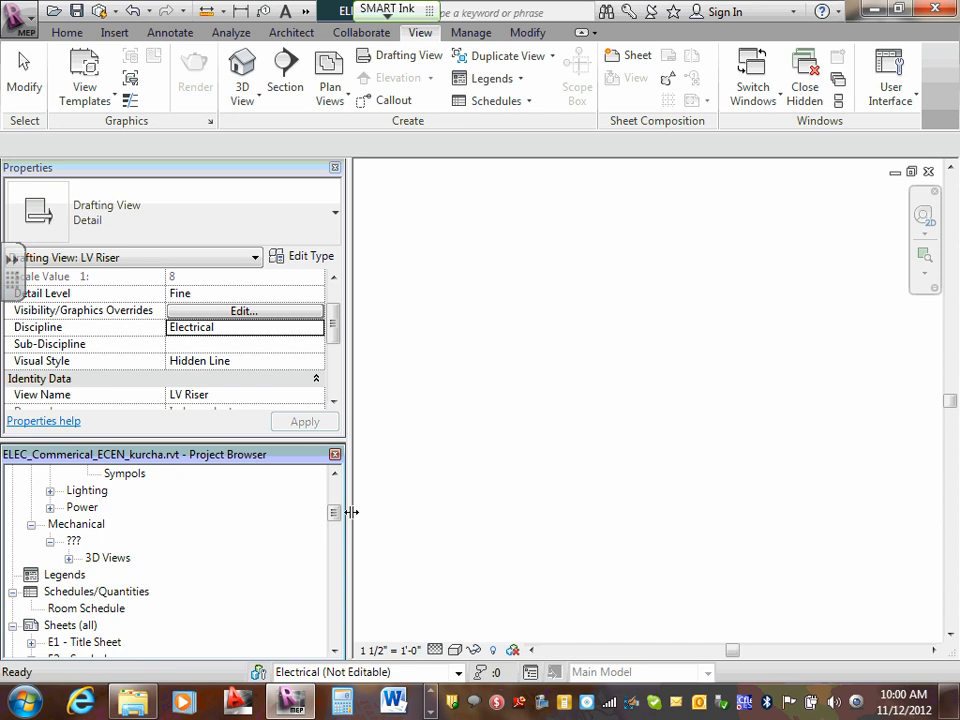
drag(333, 511, 337, 495)
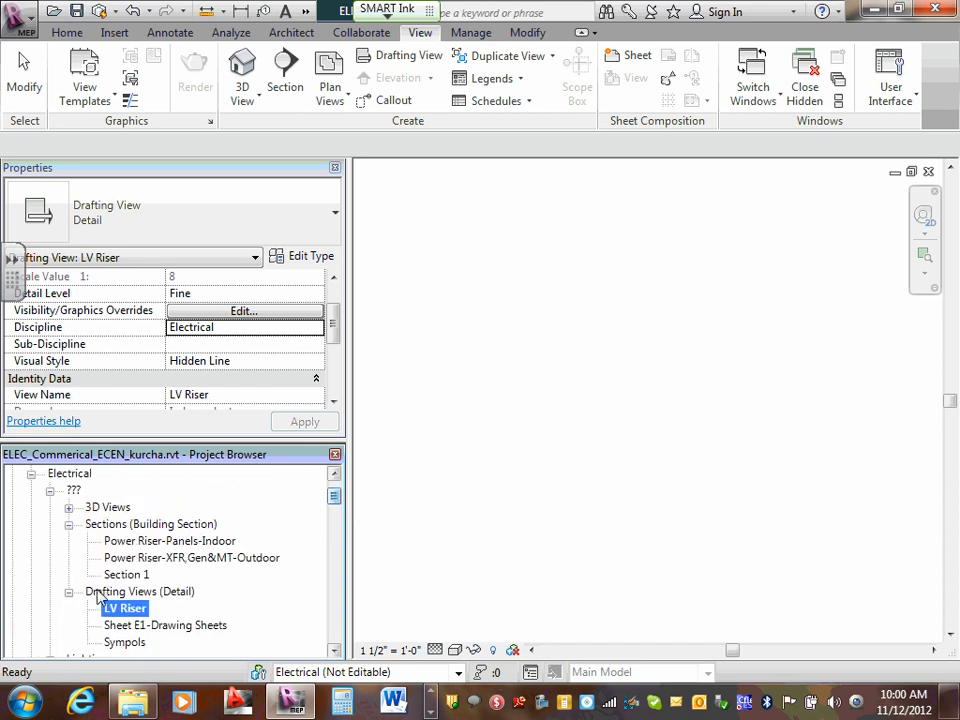
- Review the Sheet E1-Drawing Sheets drafting view for reference and return to the LV Riser view
click(69, 525)
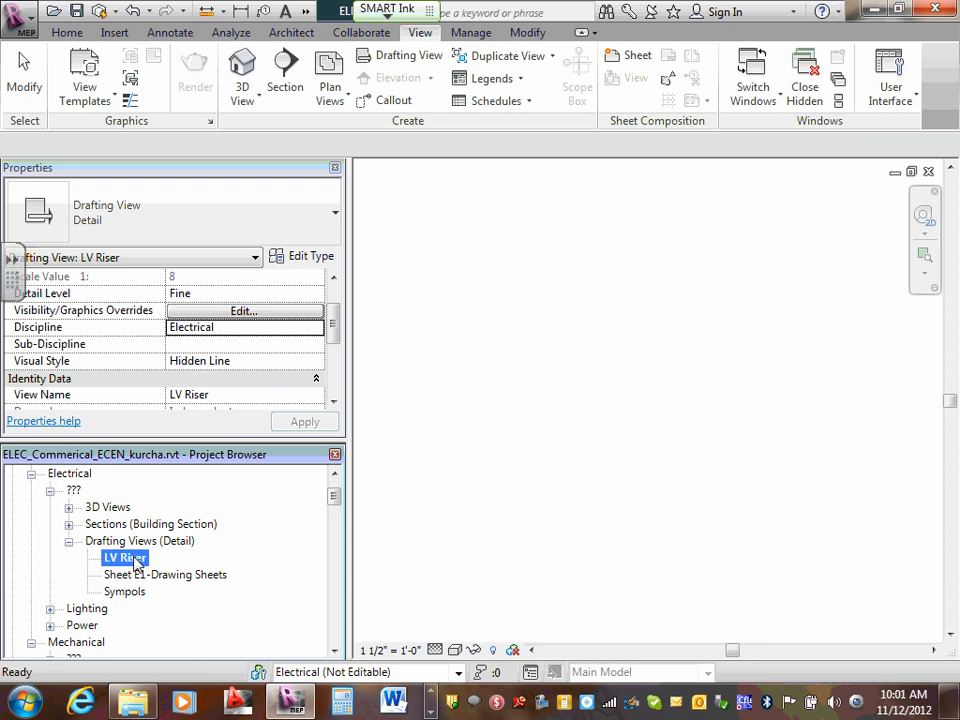
double_click(152, 578)
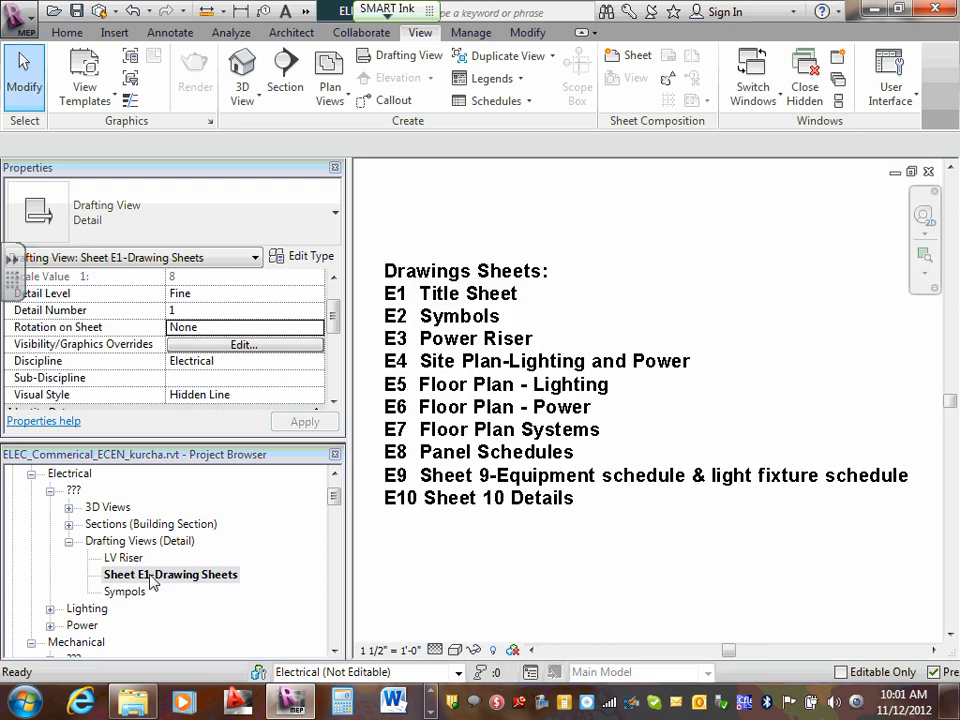
double_click(125, 560)
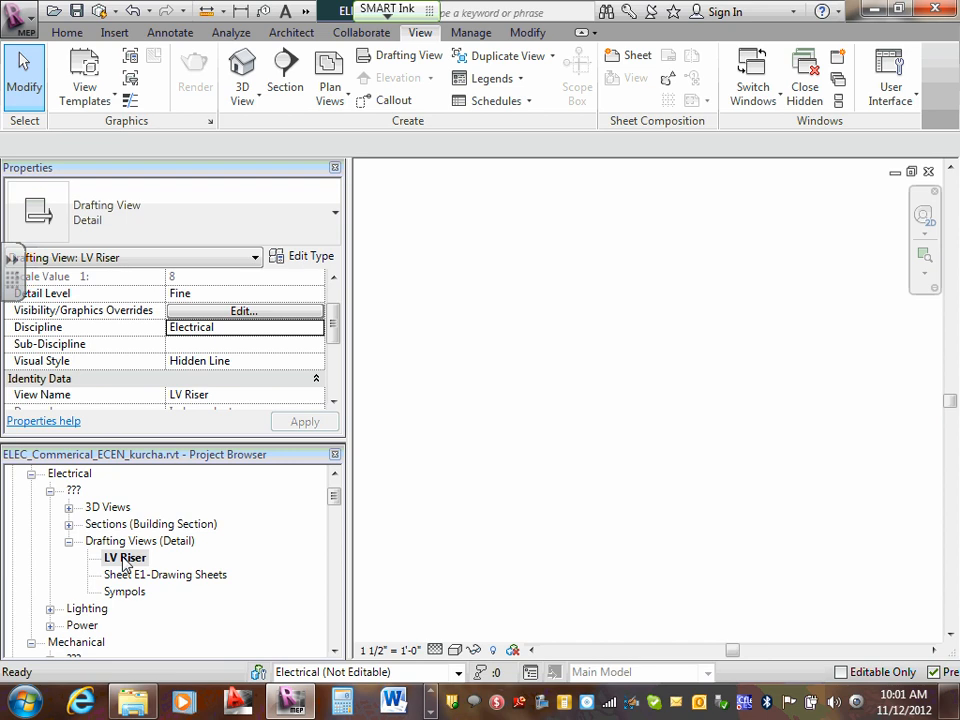
click(125, 563)
- Look through the Electrical drafting views, 3D views and building sections of the project
scroll(338, 495, up, 1)
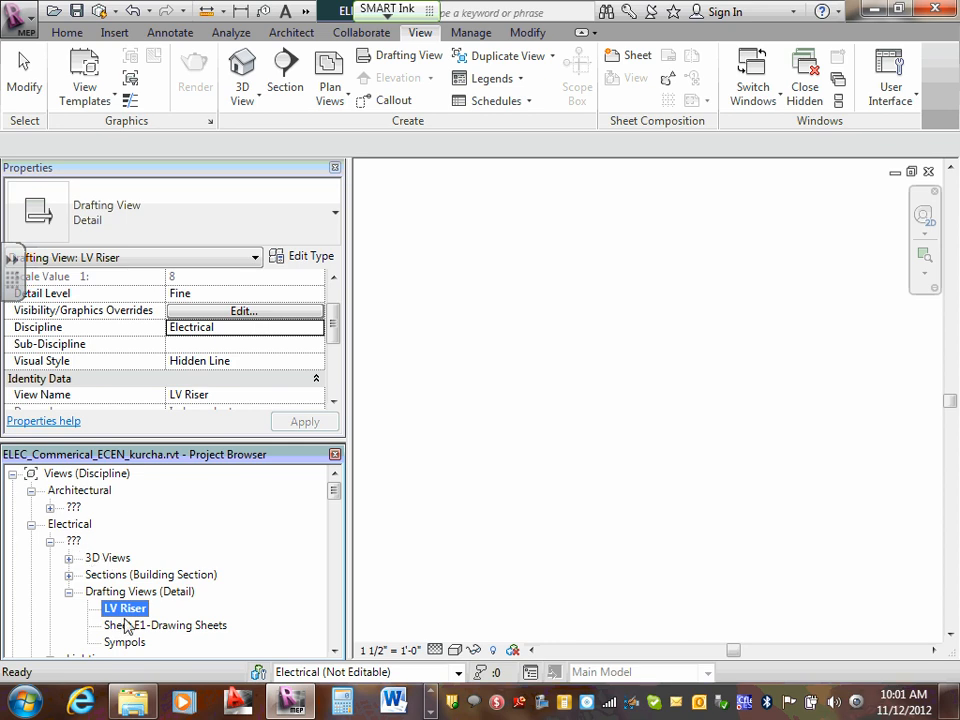
click(68, 591)
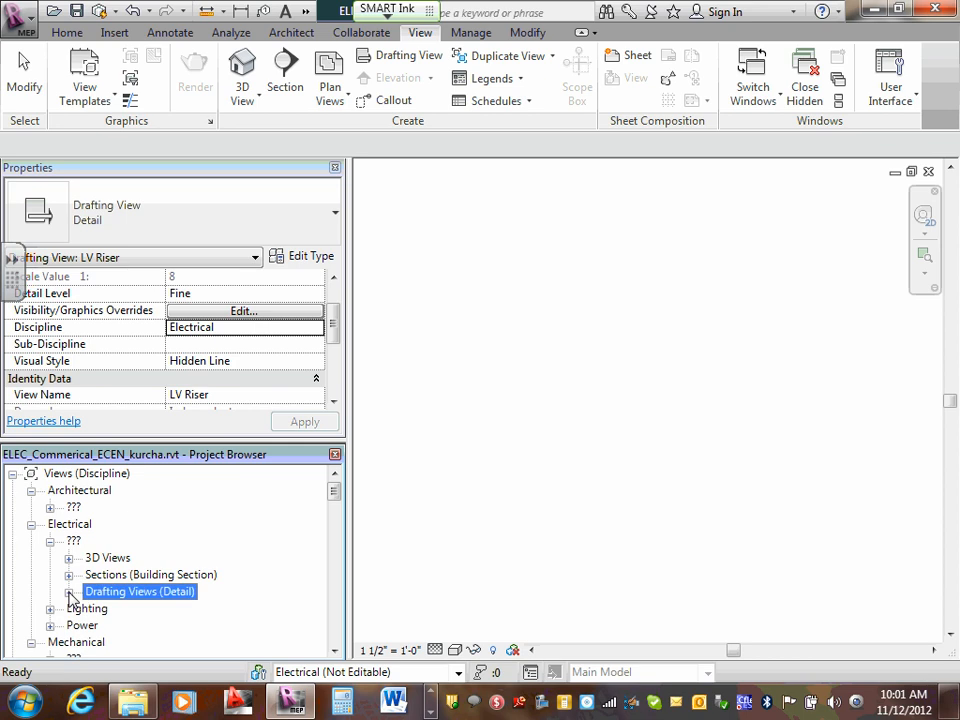
click(68, 592)
scroll(70, 598, down, 2)
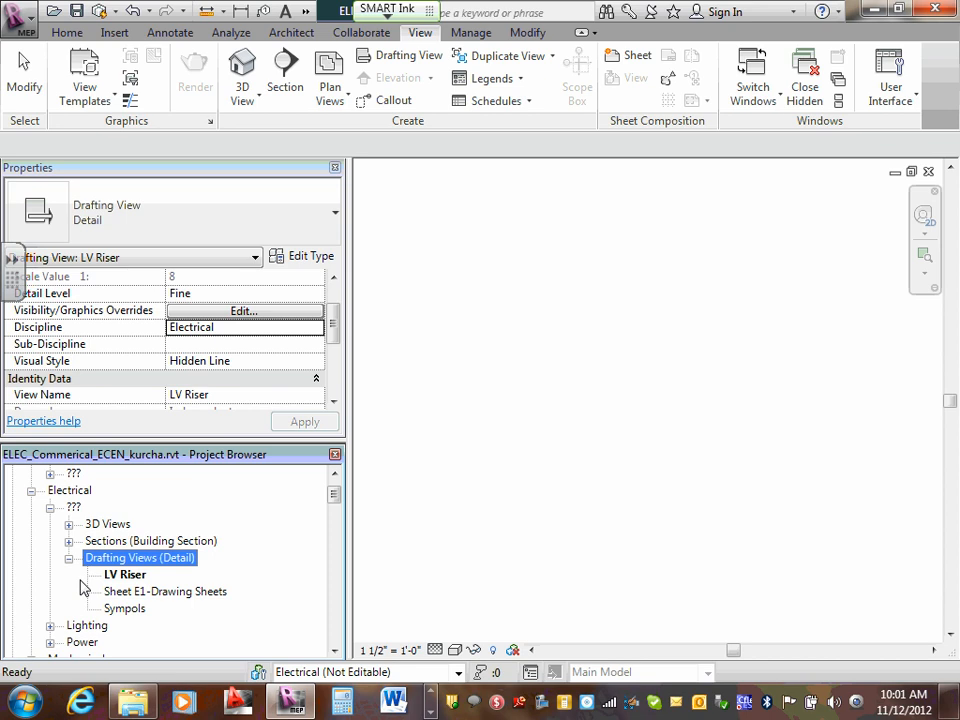
click(68, 524)
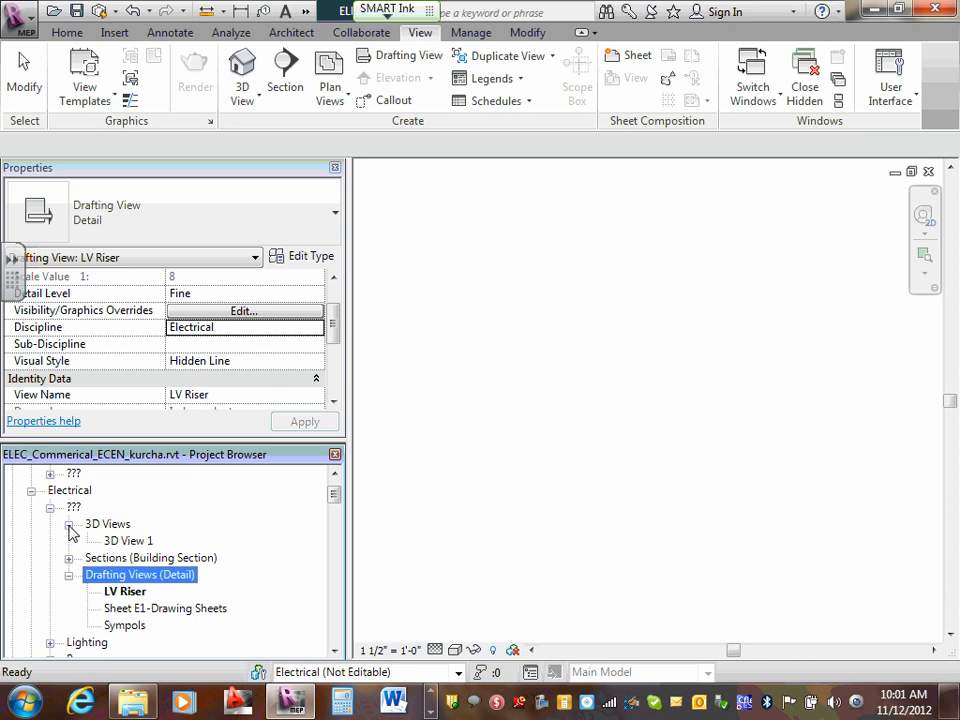
click(68, 524)
click(68, 541)
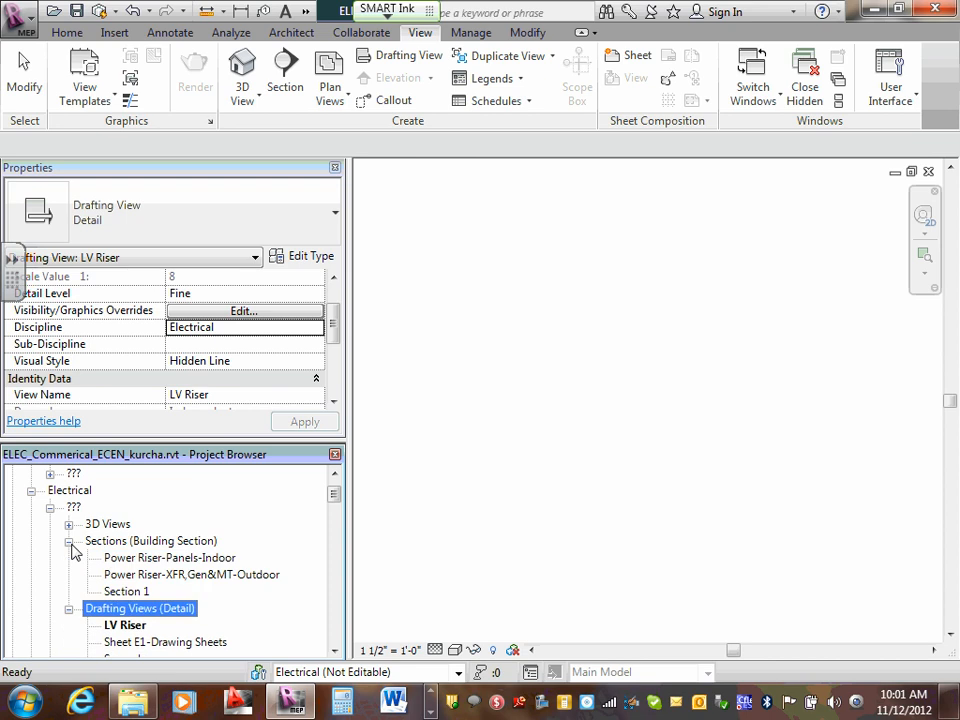
click(68, 541)
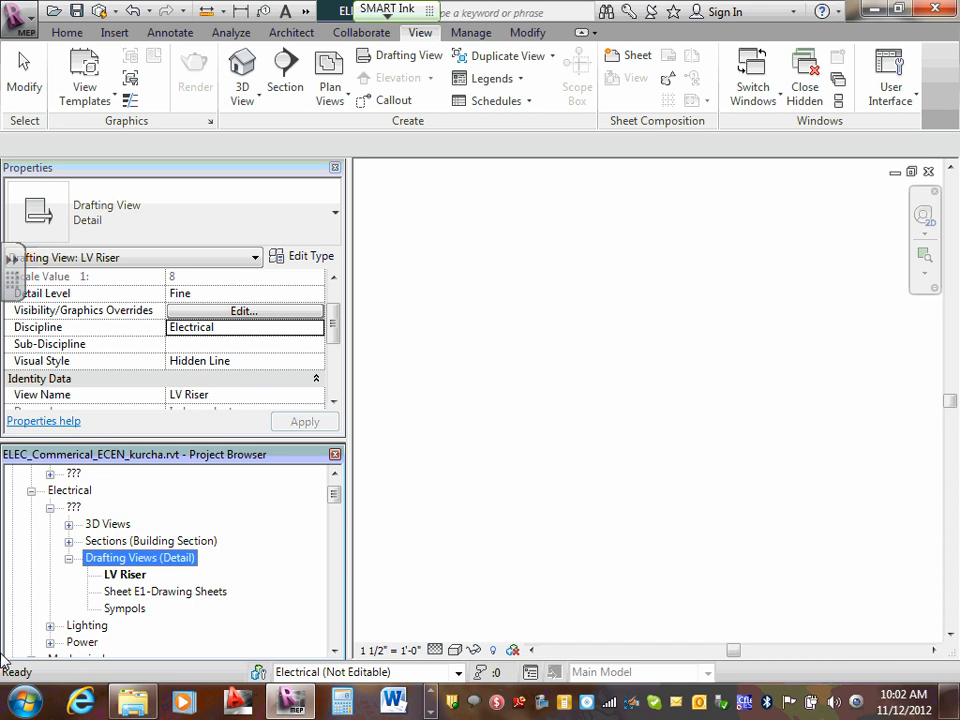
click(431, 706)
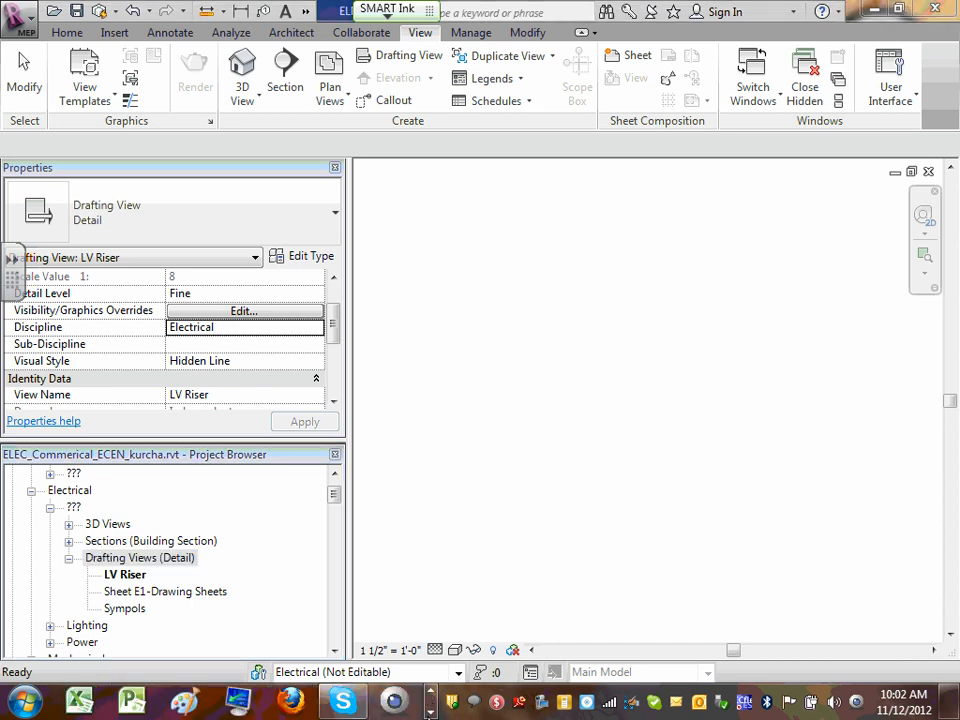
click(431, 712)
click(184, 702)
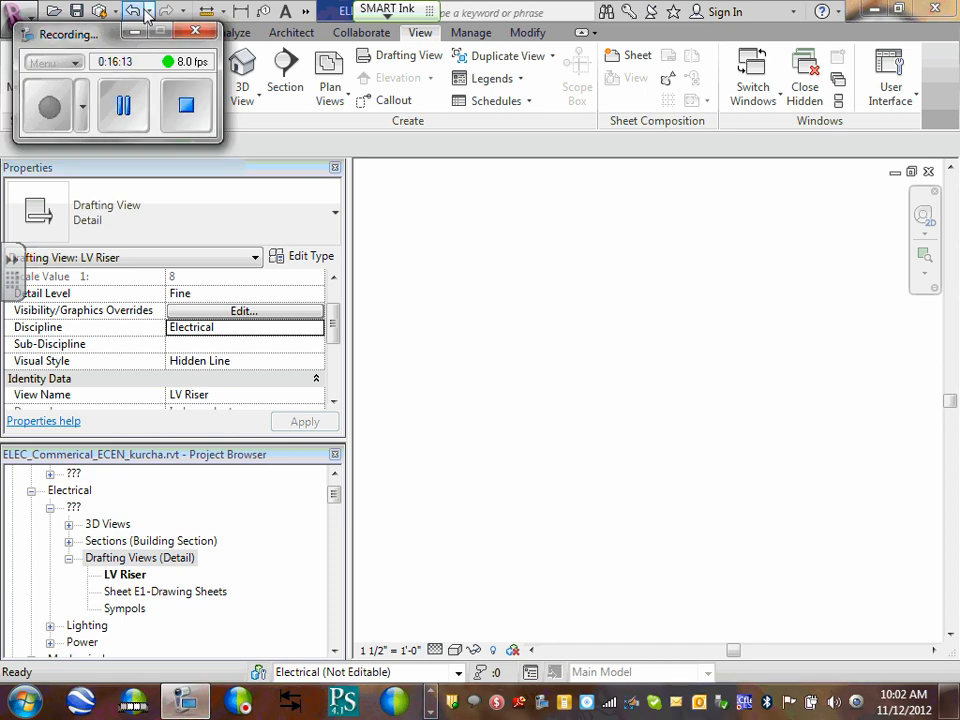
click(135, 35)
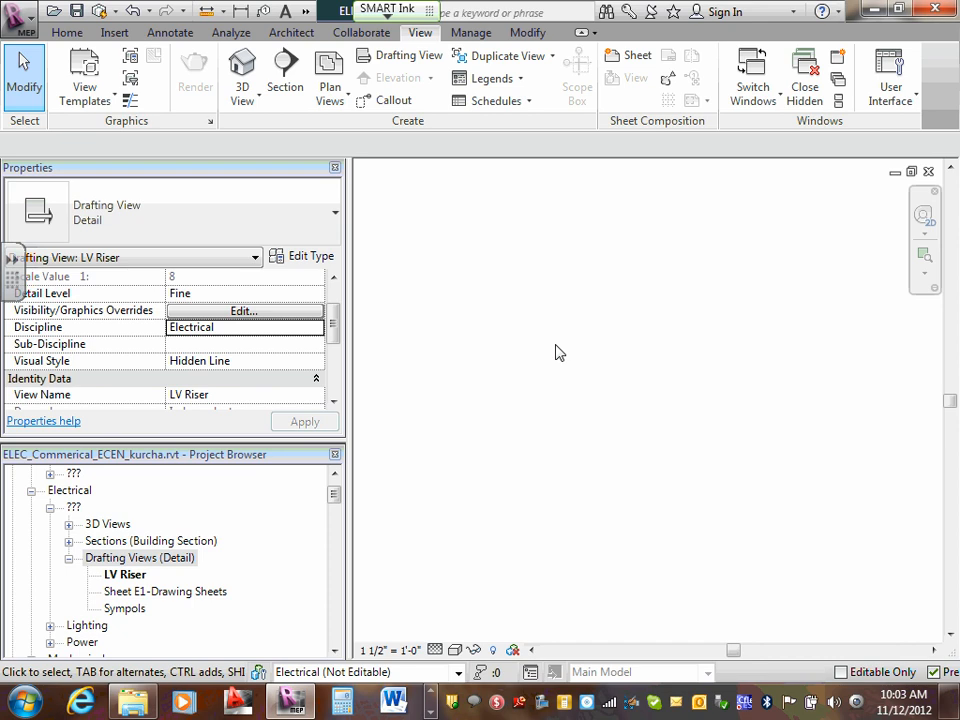
- Draw a detail-line rectangle about 3'-6" wide and 1'-3" high near the top of the LV Riser view
click(172, 38)
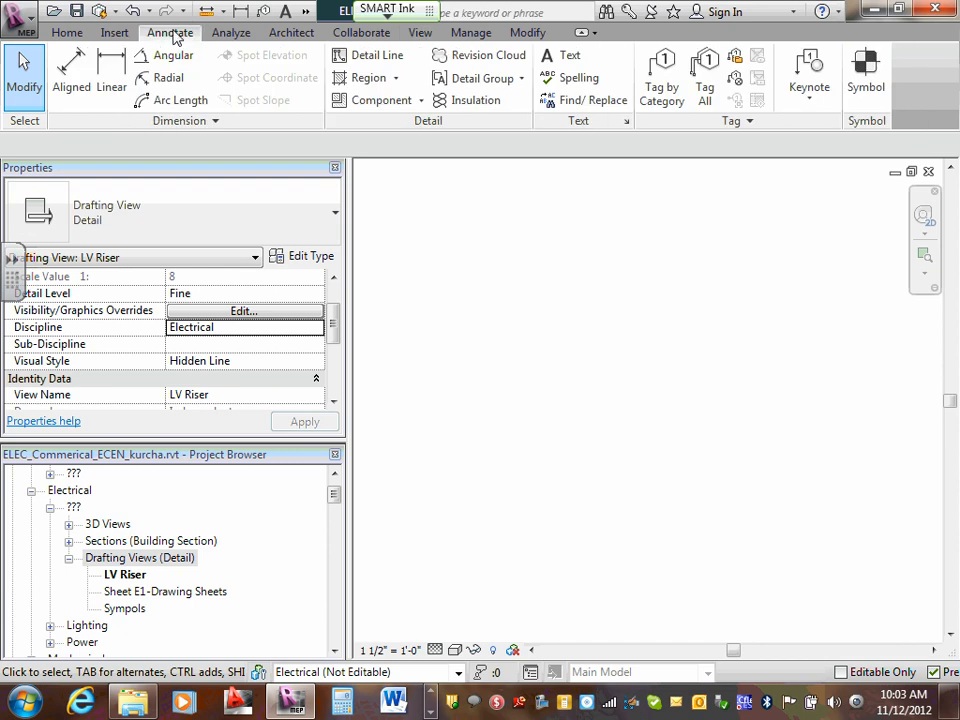
click(350, 57)
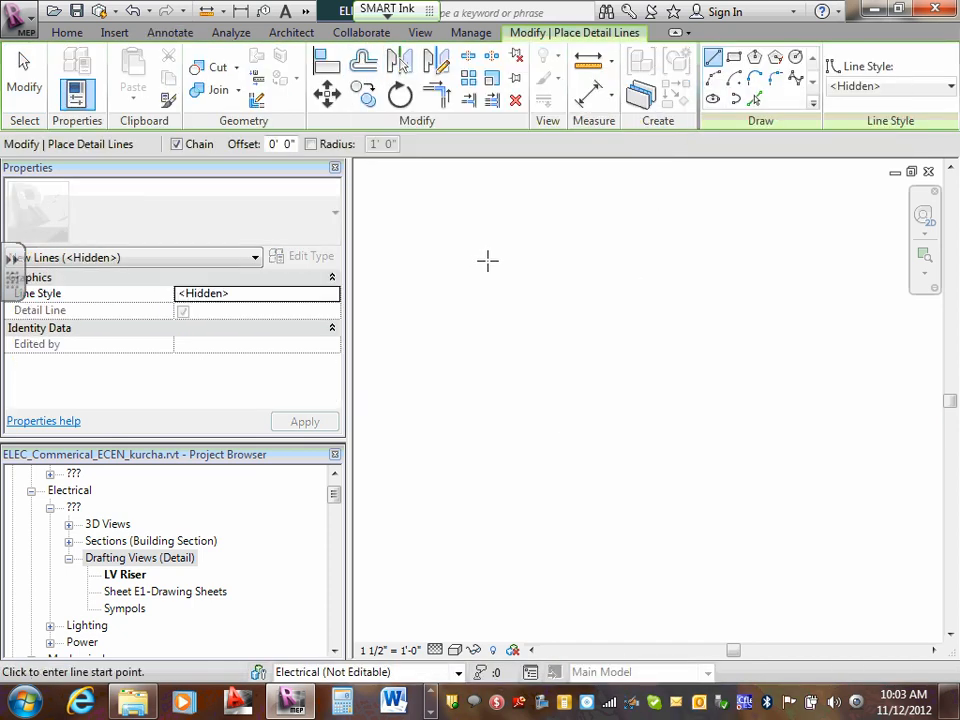
click(488, 260)
click(576, 260)
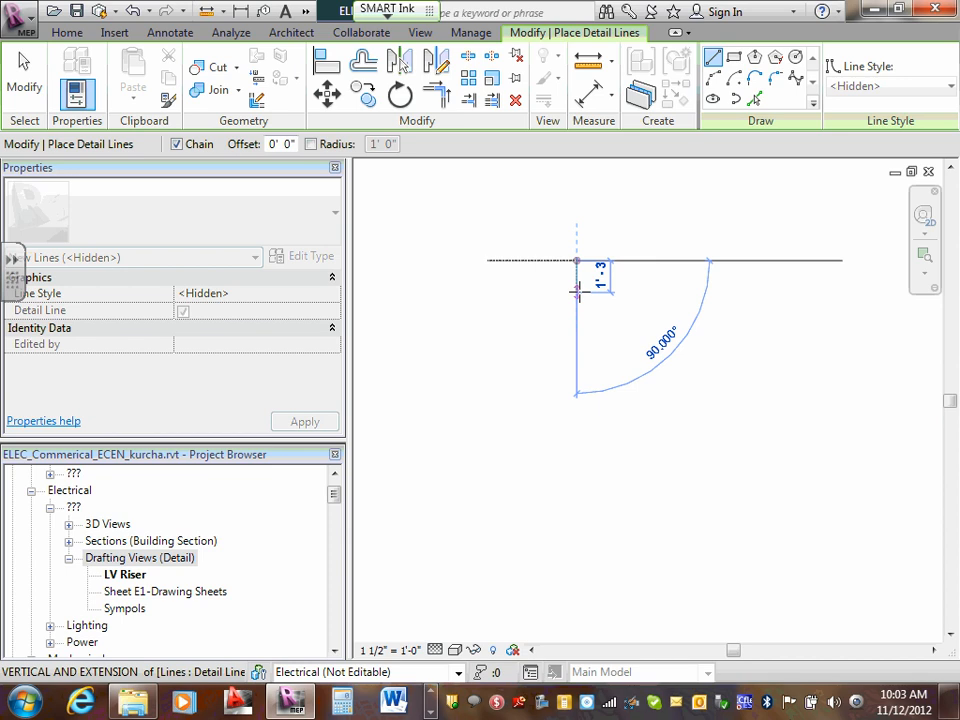
click(576, 291)
click(488, 291)
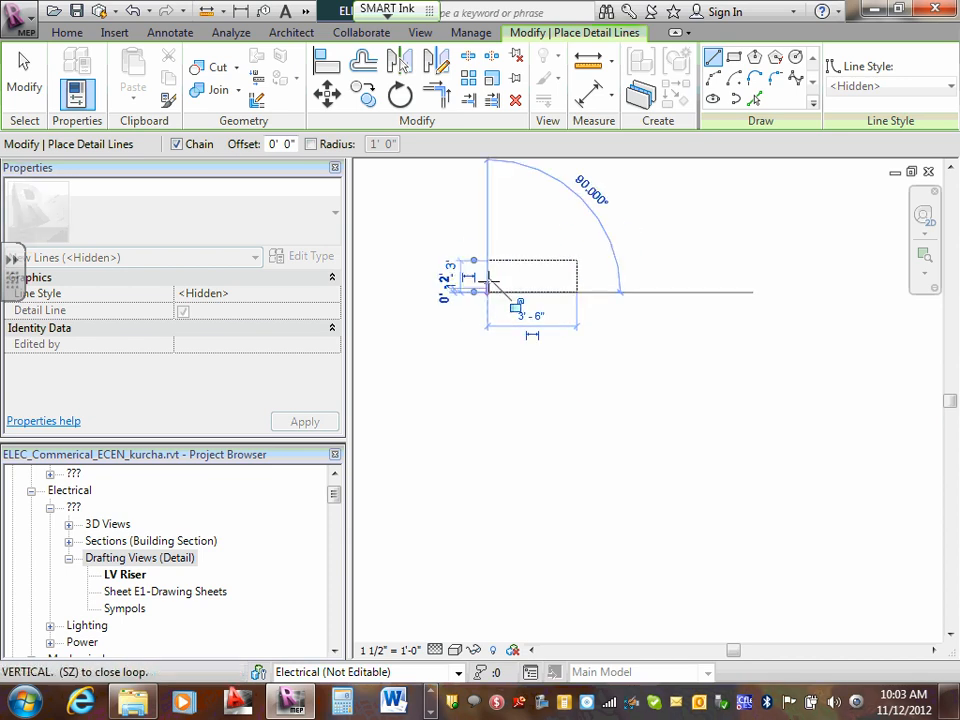
click(487, 260)
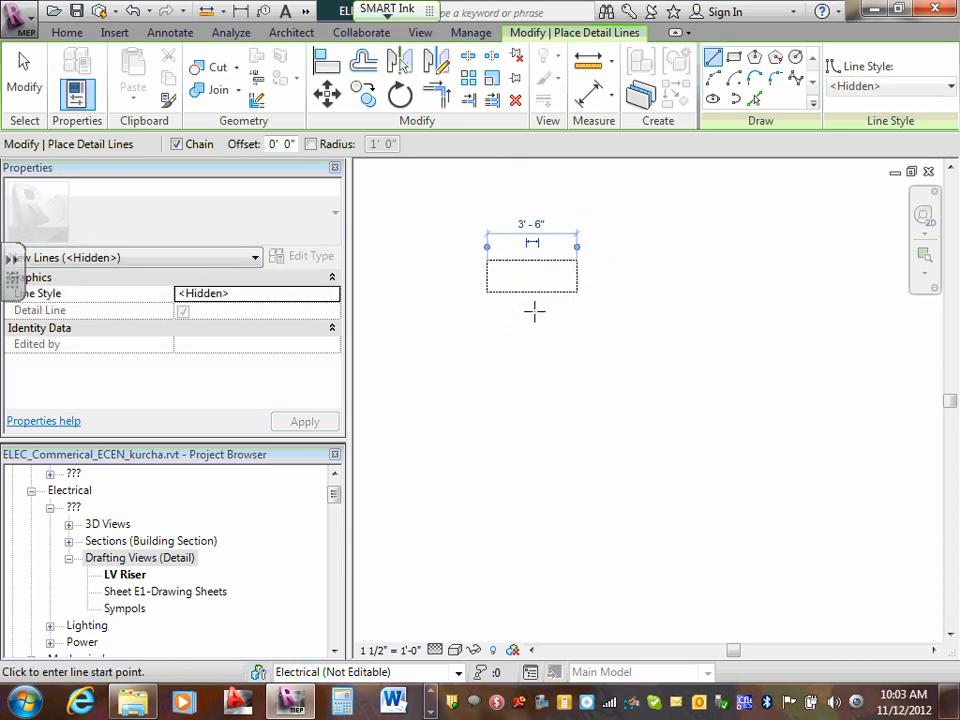
- Draw a vertical detail line about 2'-6" long down from the rectangle's bottom midpoint, ending at a second, smaller rectangle
click(531, 292)
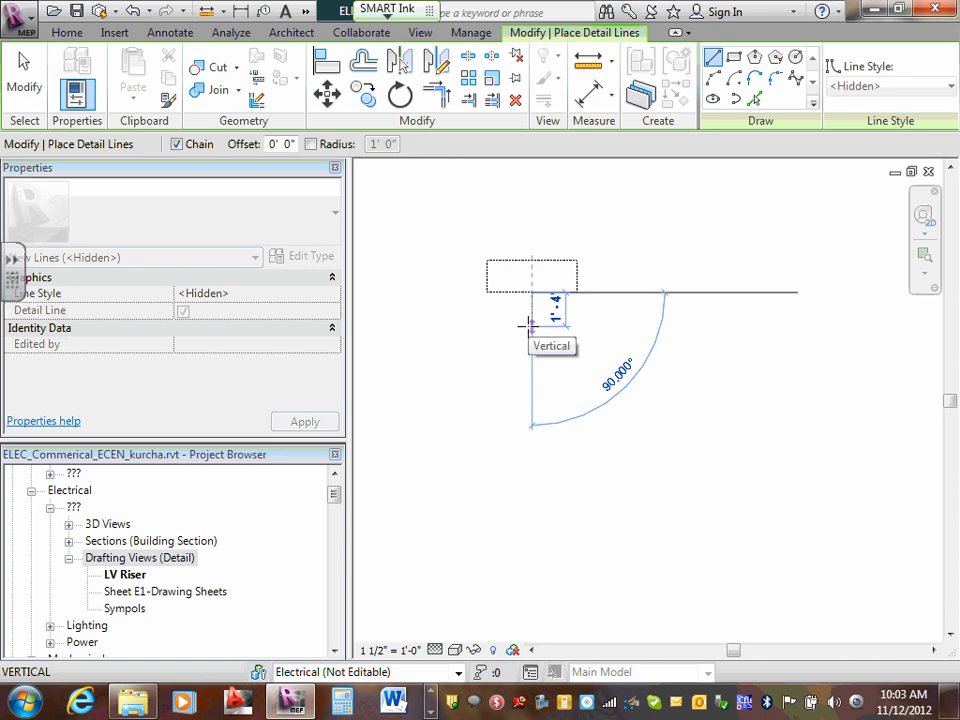
click(531, 326)
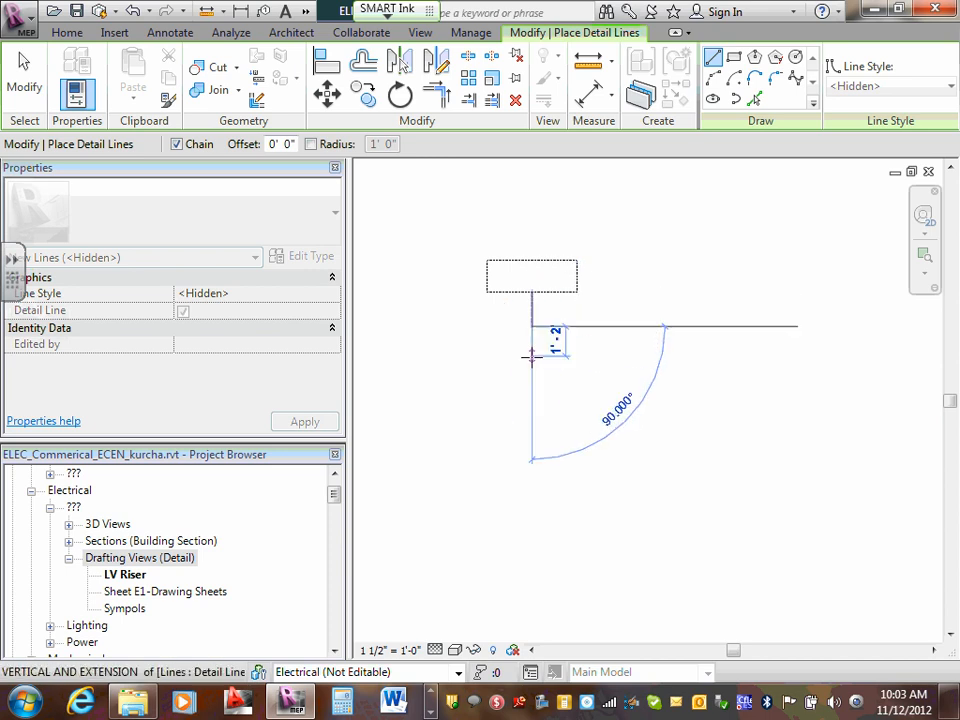
click(531, 356)
click(576, 355)
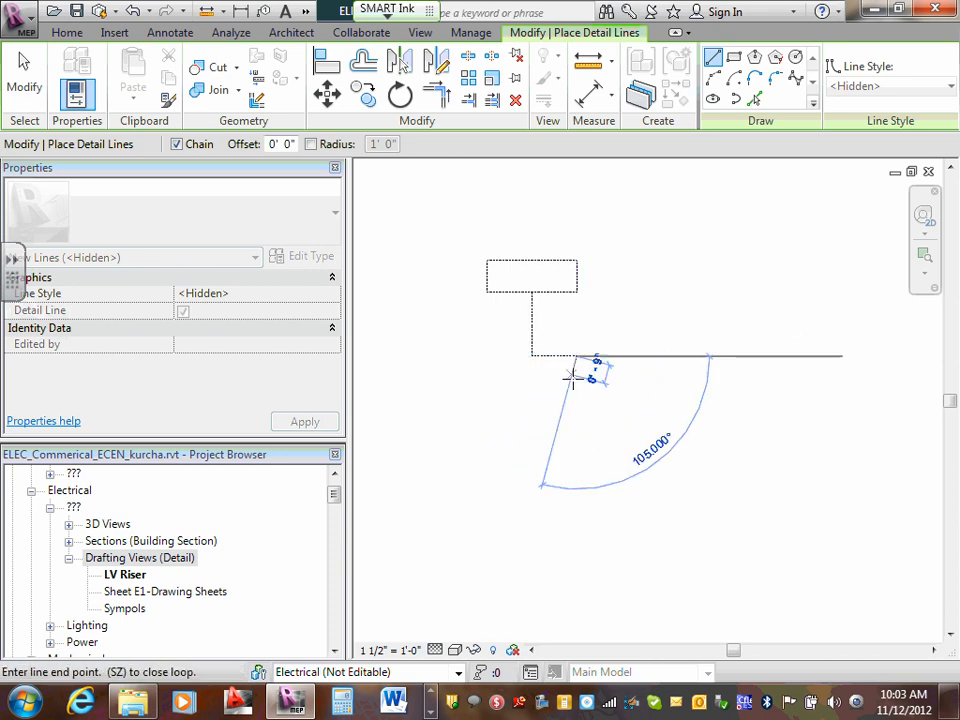
click(576, 381)
click(506, 381)
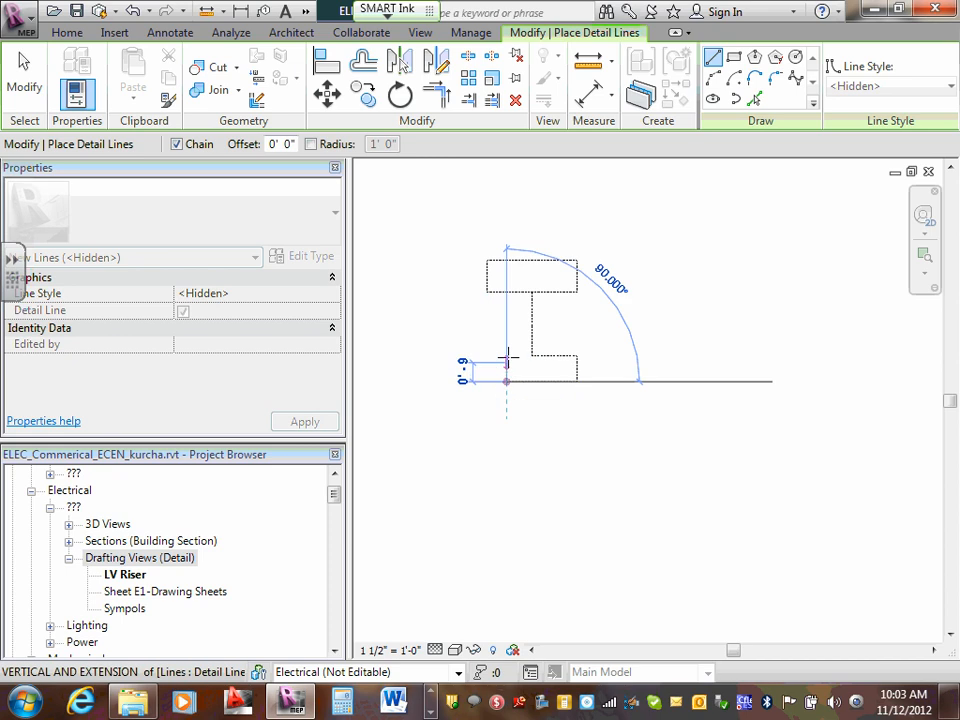
click(506, 355)
click(531, 355)
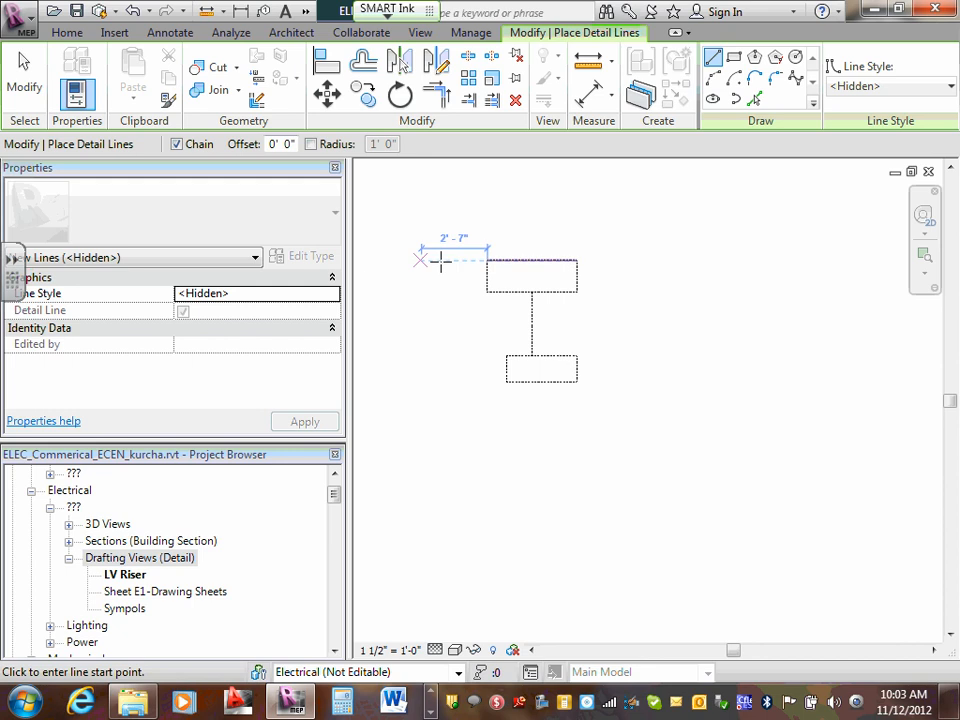
key(Escape)
key(Escape)
- Change the line style of the upper rectangle's bottom edge to Lines
click(559, 291)
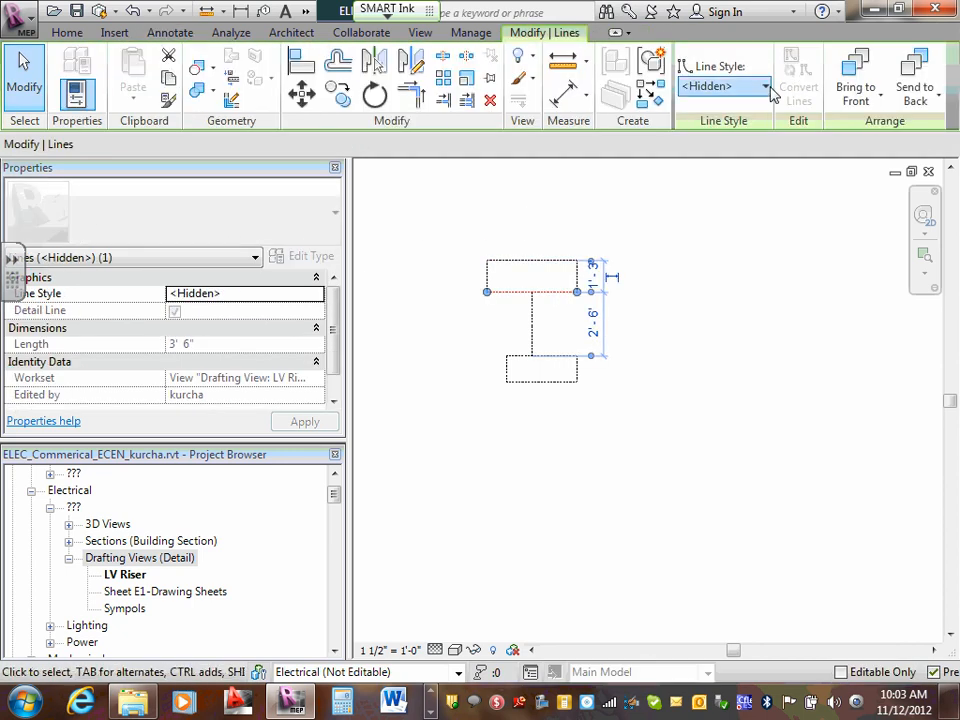
click(767, 87)
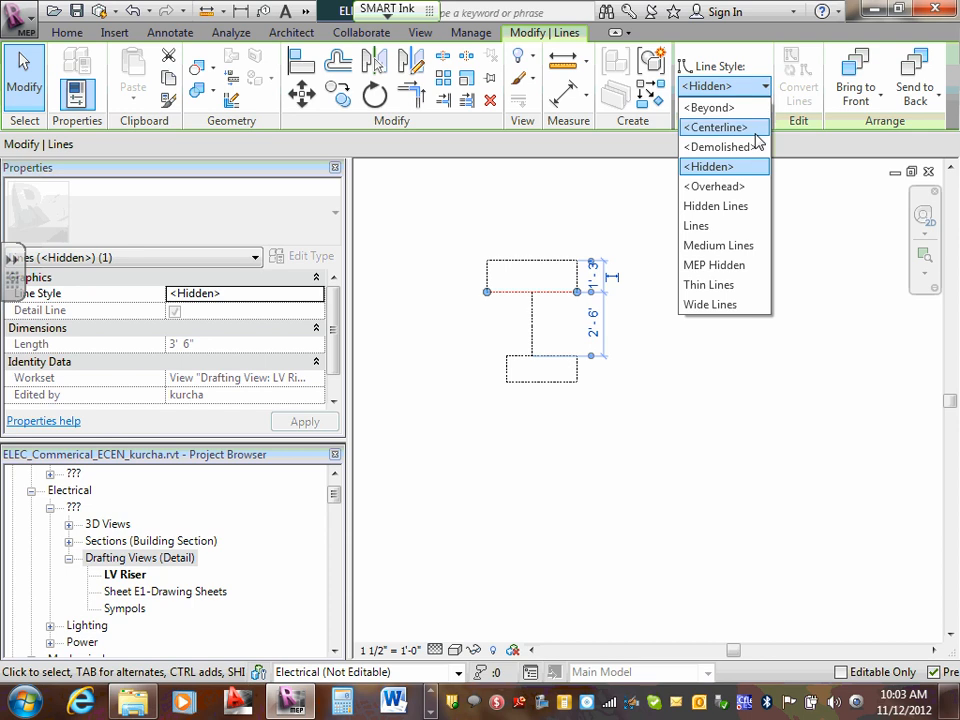
click(714, 225)
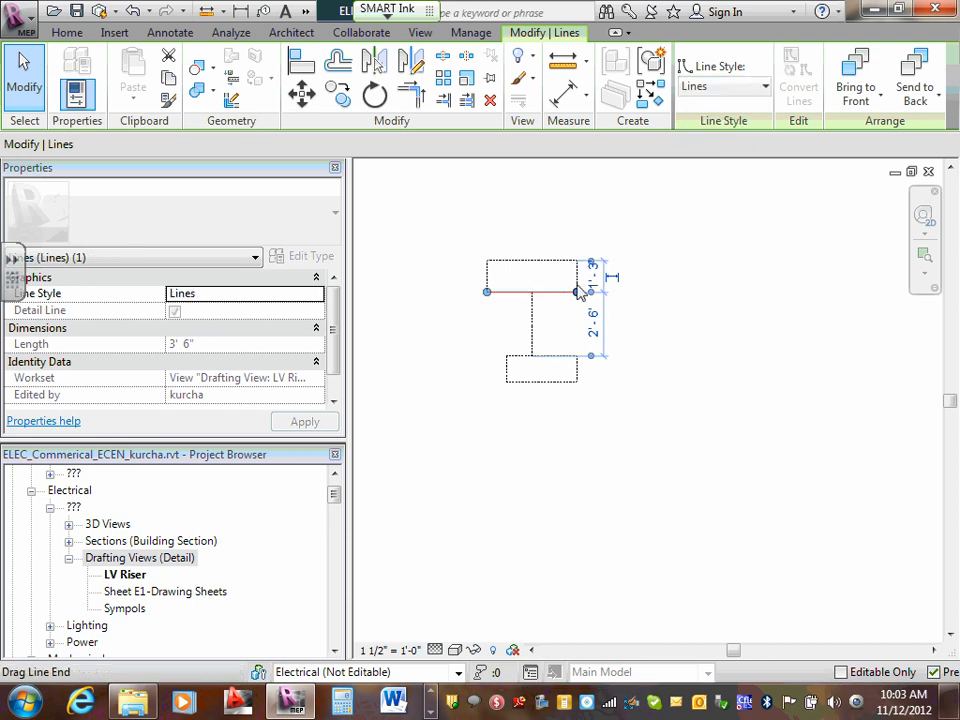
click(714, 261)
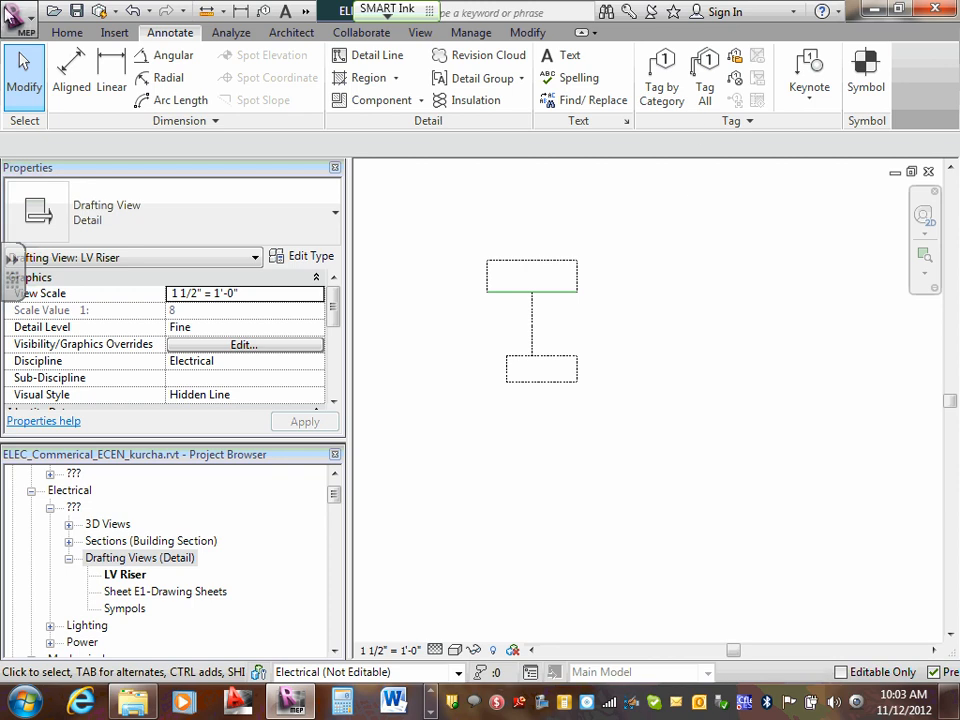
- Place the text note FACP inside the upper rectangle using the 1/4" Arial text type
click(562, 55)
click(527, 276)
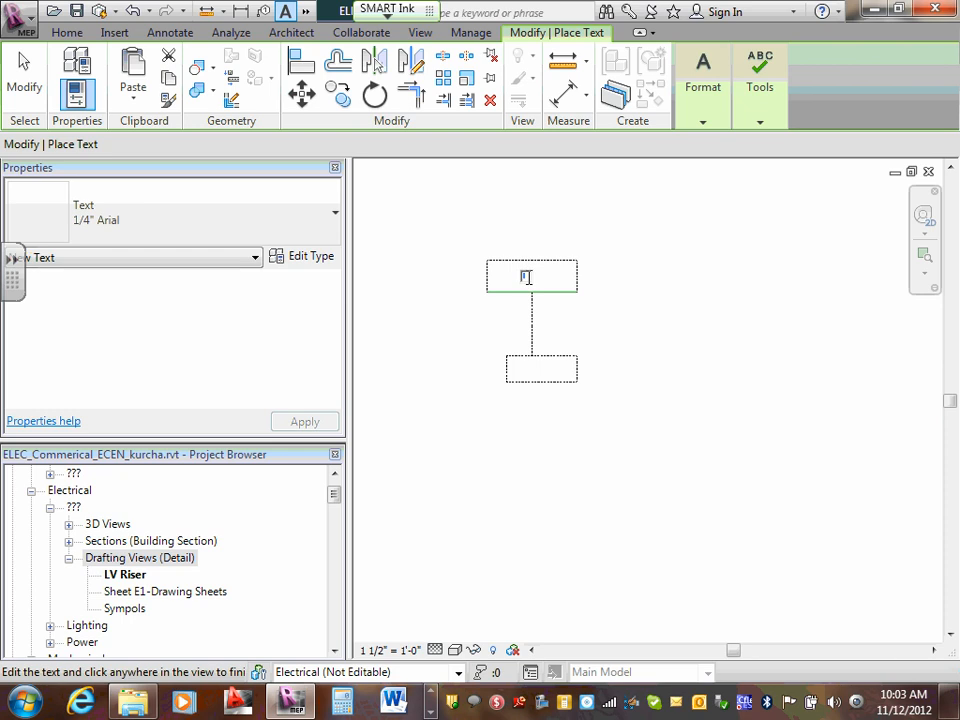
text(FACP)
click(621, 279)
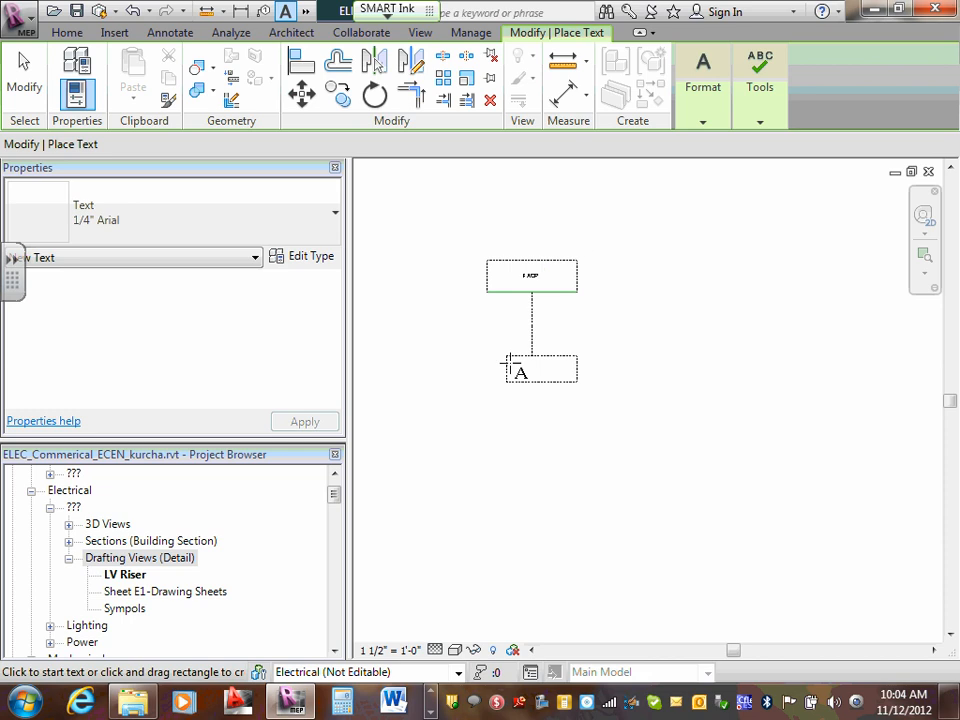
key(Escape)
click(538, 285)
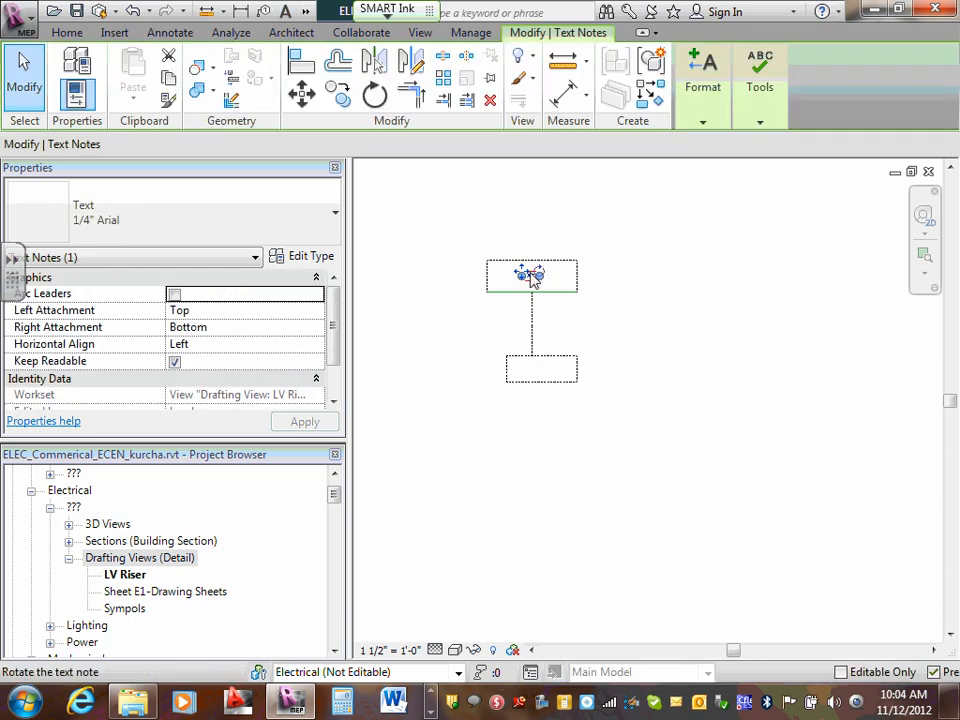
click(664, 279)
scroll(530, 277, up, 5)
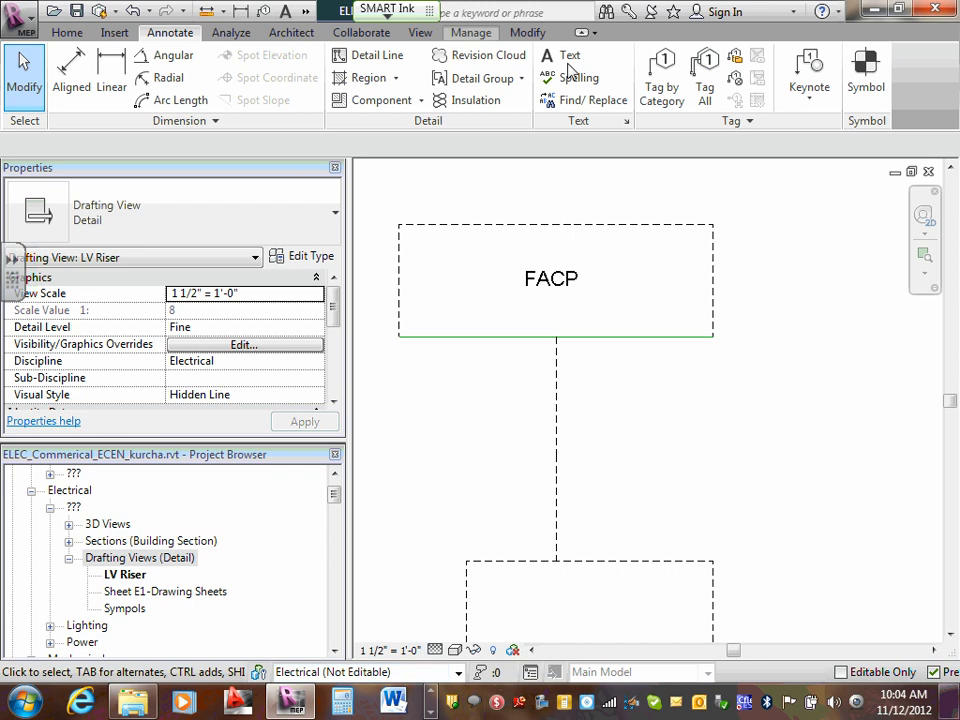
- Change the line style of the FACP box's top and right edges to Lines
click(593, 230)
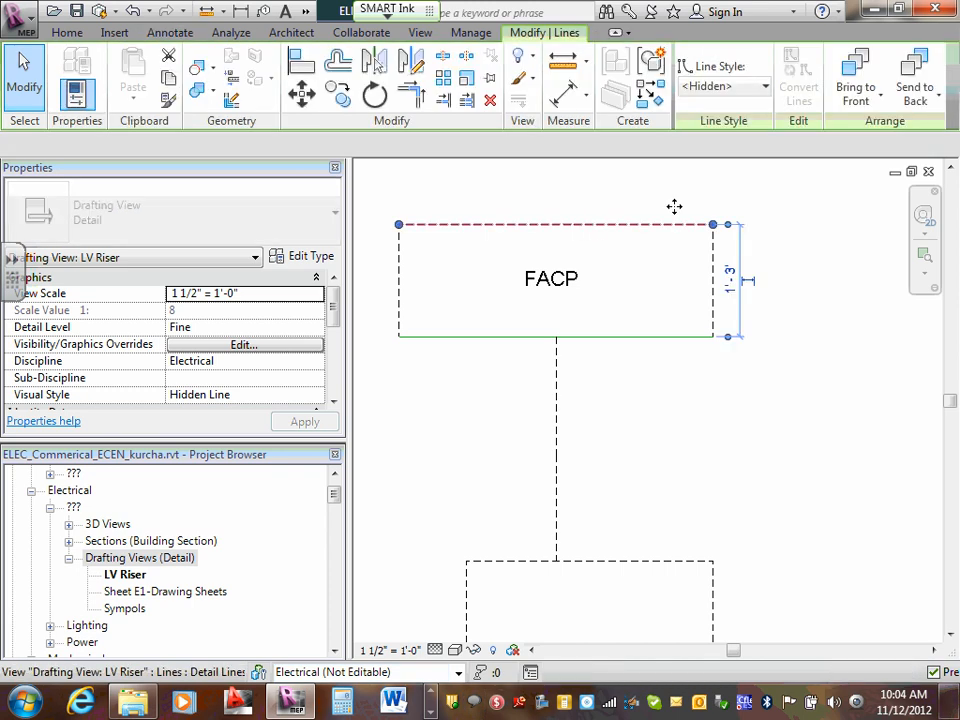
click(764, 87)
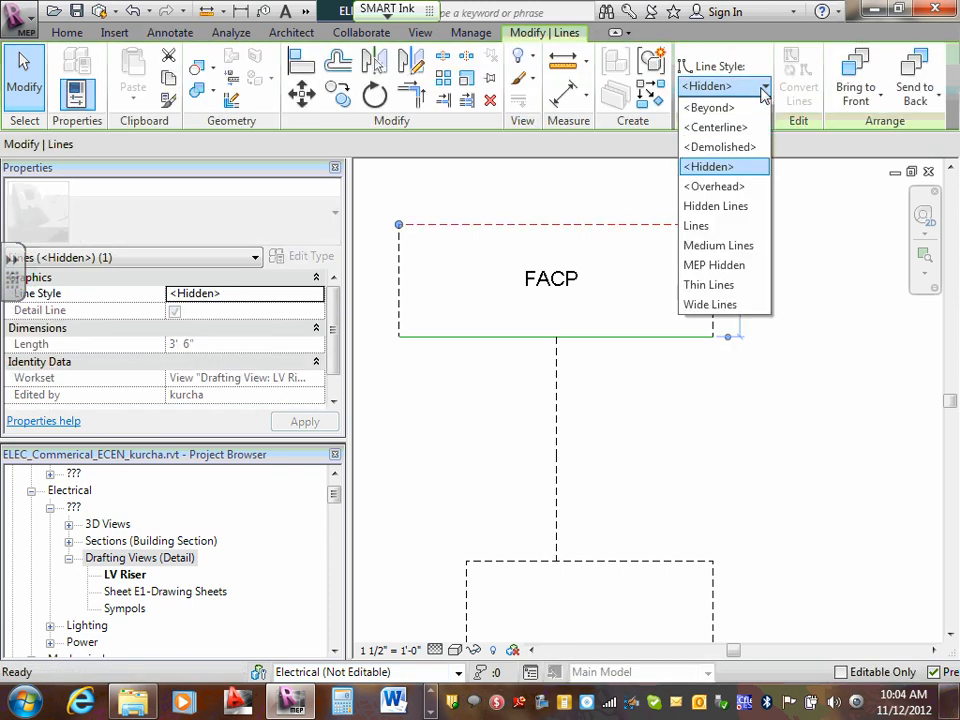
click(716, 226)
click(713, 262)
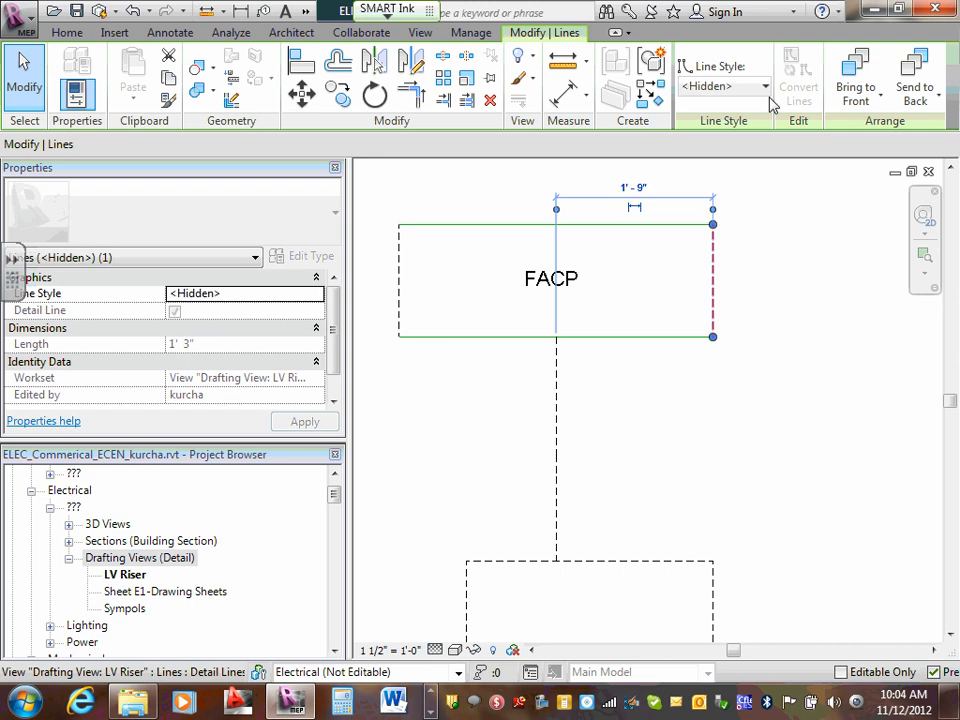
click(765, 88)
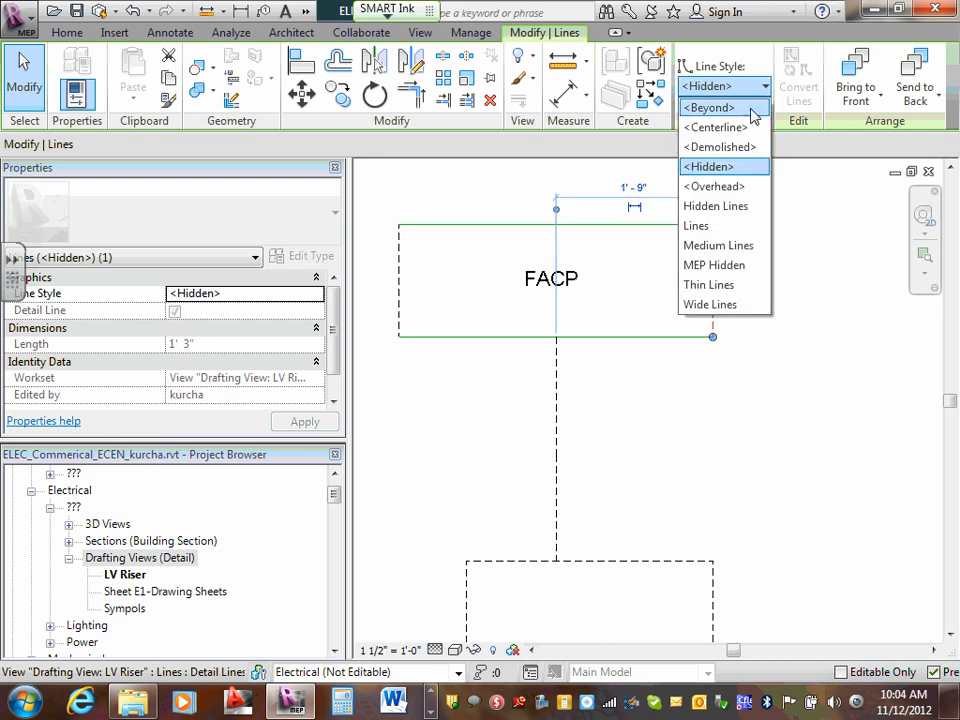
click(722, 230)
click(770, 242)
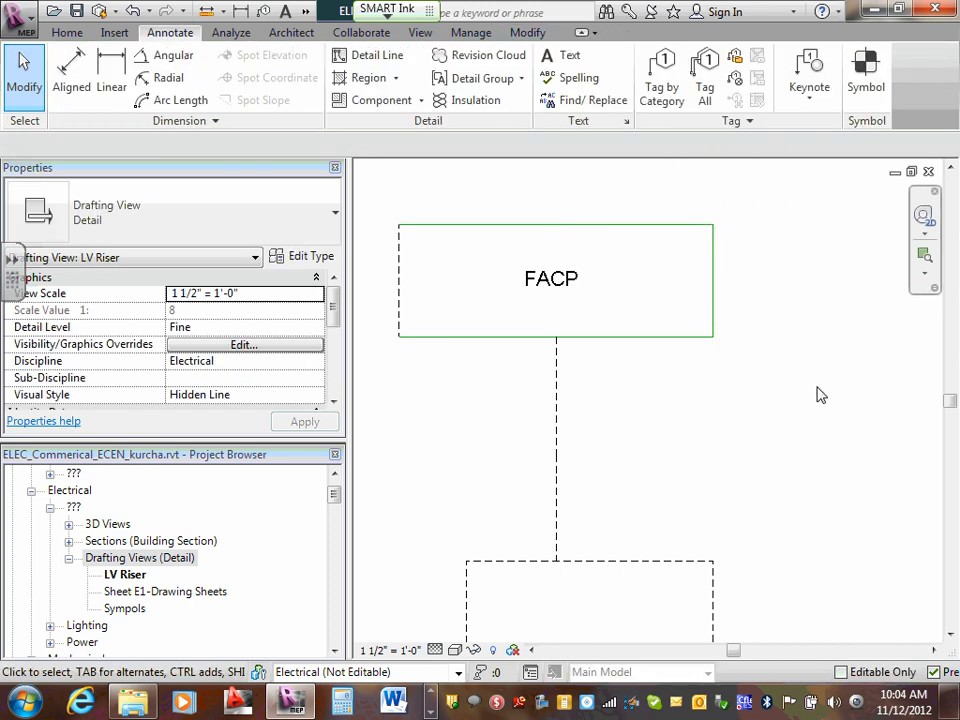
- Switch to Windows Explorer and open Team 01's Design Drawings folder under 2012-Semester, S#3-1-Fall-Residential Semester
scroll(776, 371, down, 3)
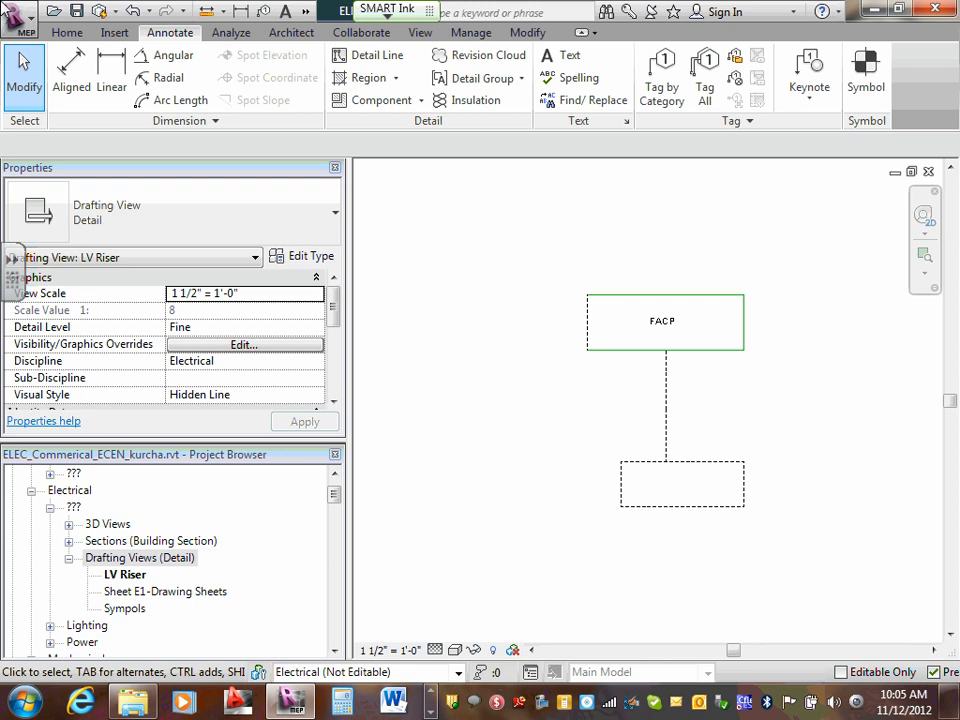
click(132, 710)
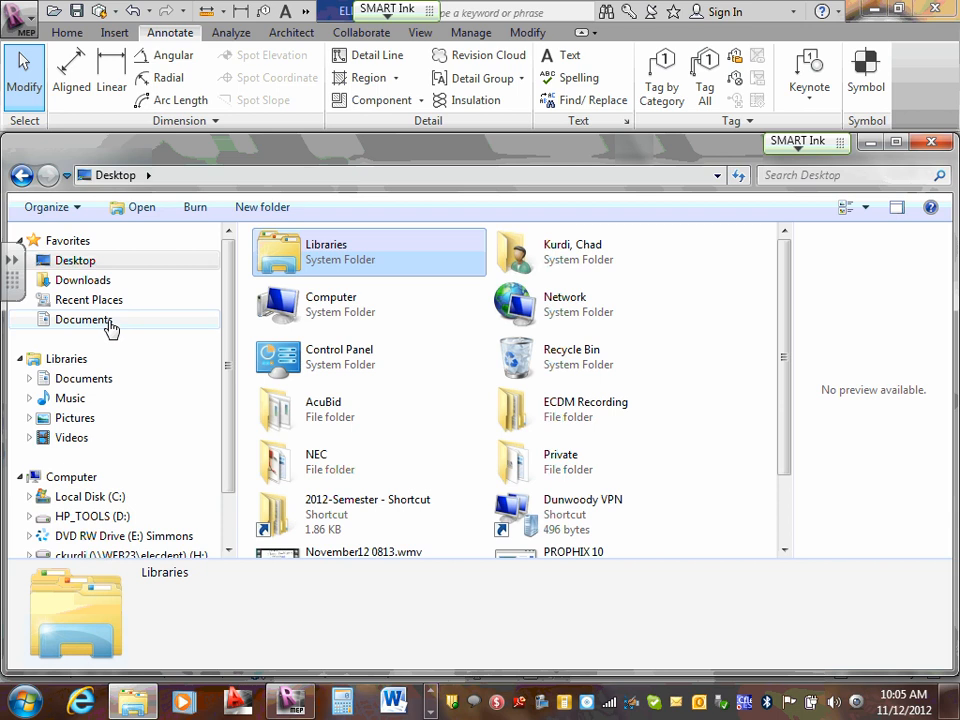
click(106, 320)
click(76, 261)
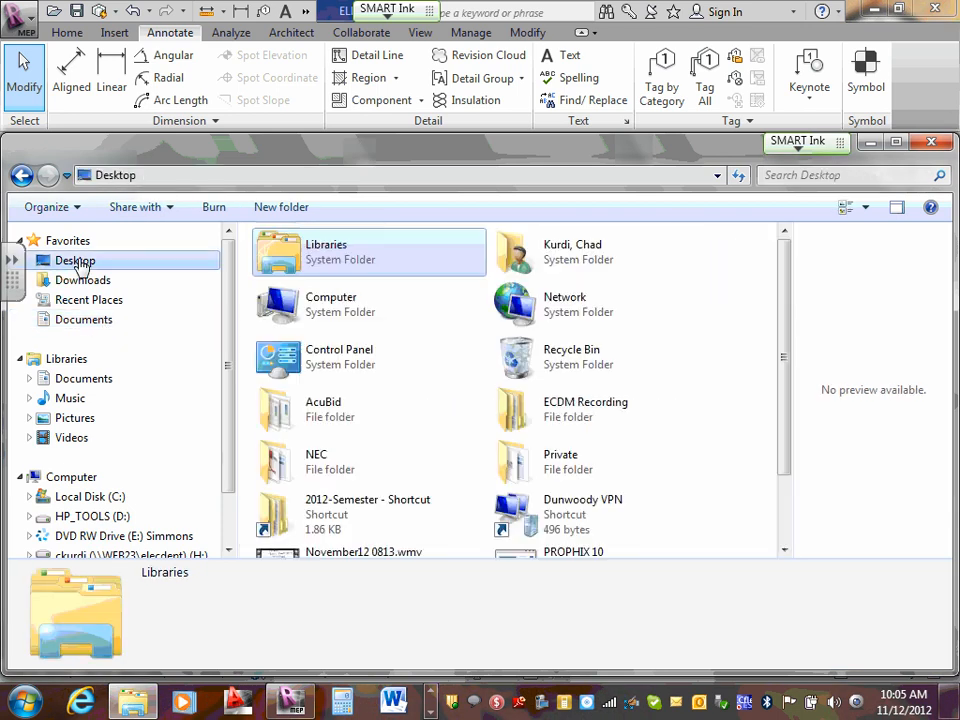
scroll(336, 465, down, 1)
double_click(345, 508)
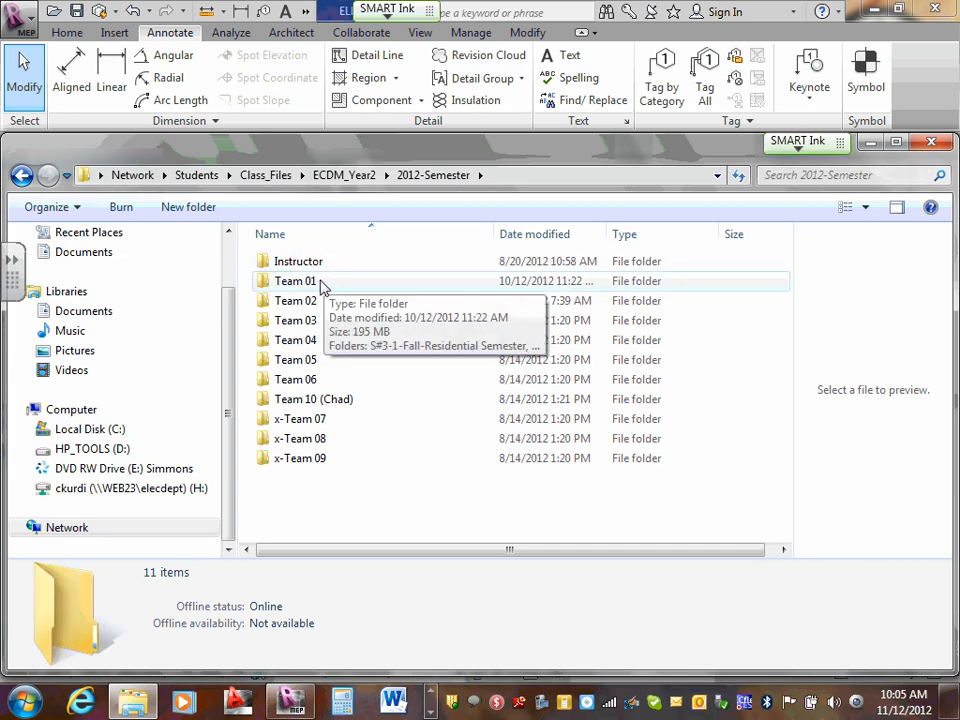
double_click(322, 284)
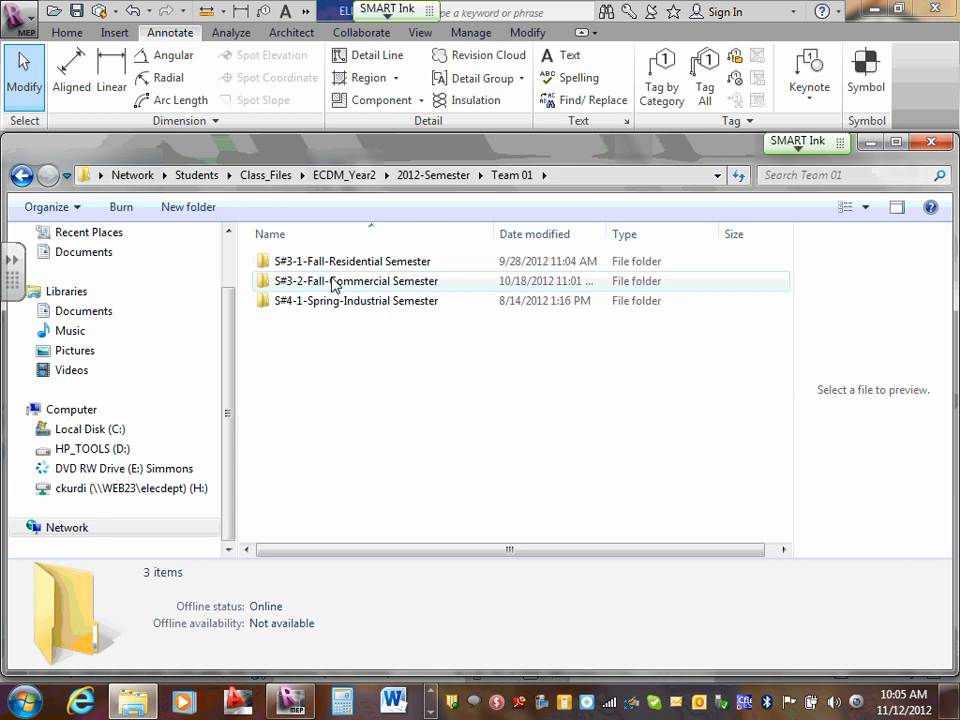
click(343, 265)
double_click(343, 265)
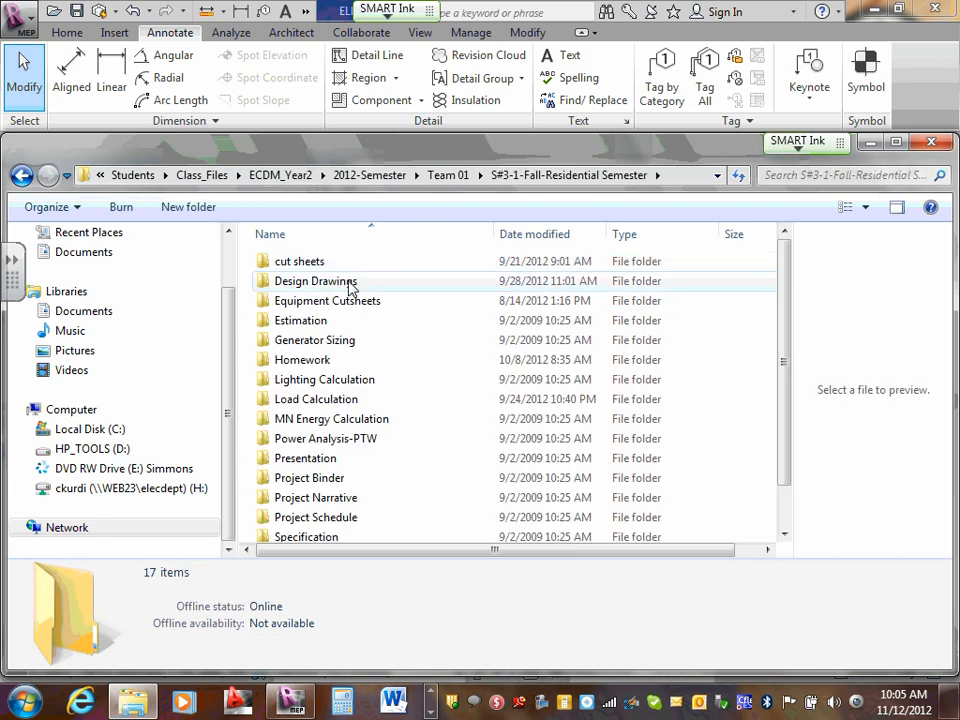
double_click(326, 284)
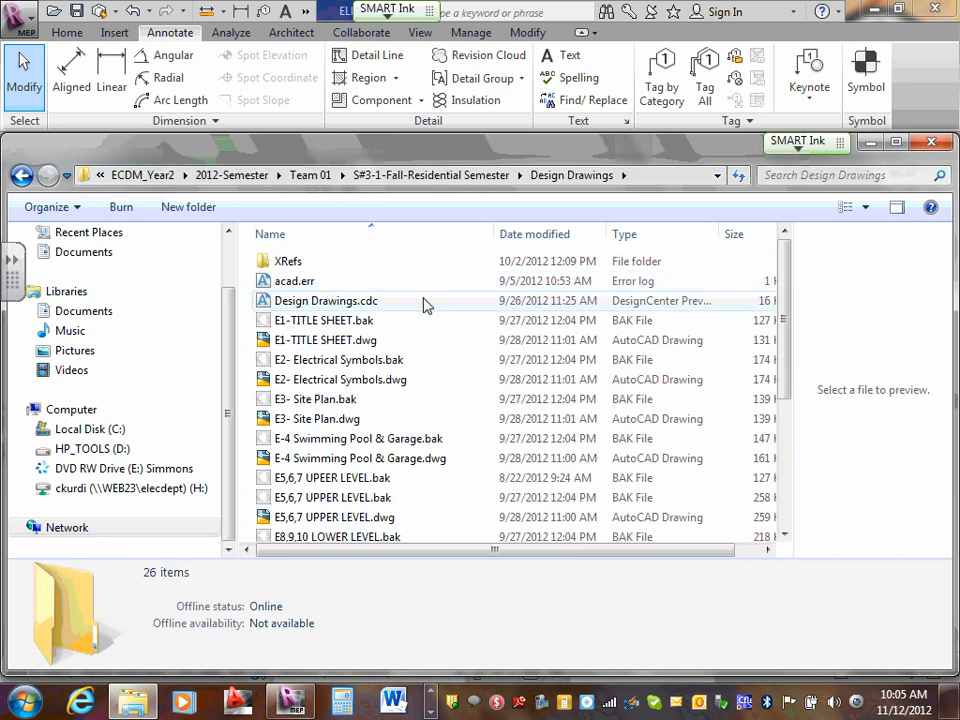
scroll(424, 304, down, 3)
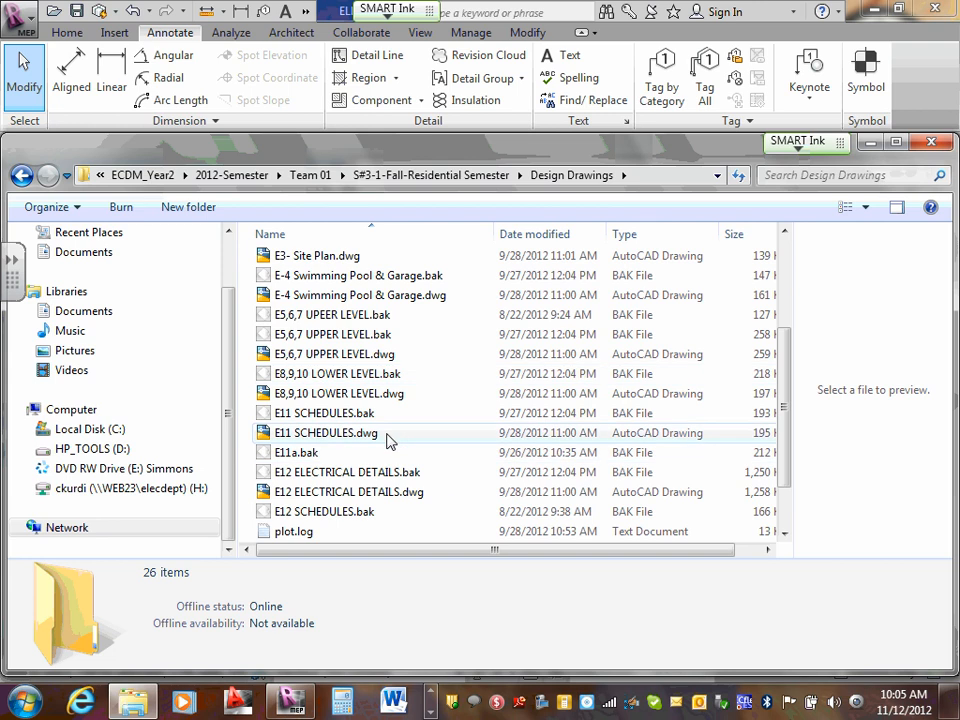
- Copy the file E12 ELECTRICAL DETAILS.dwg from the Team 01 Design Drawings folder
click(396, 500)
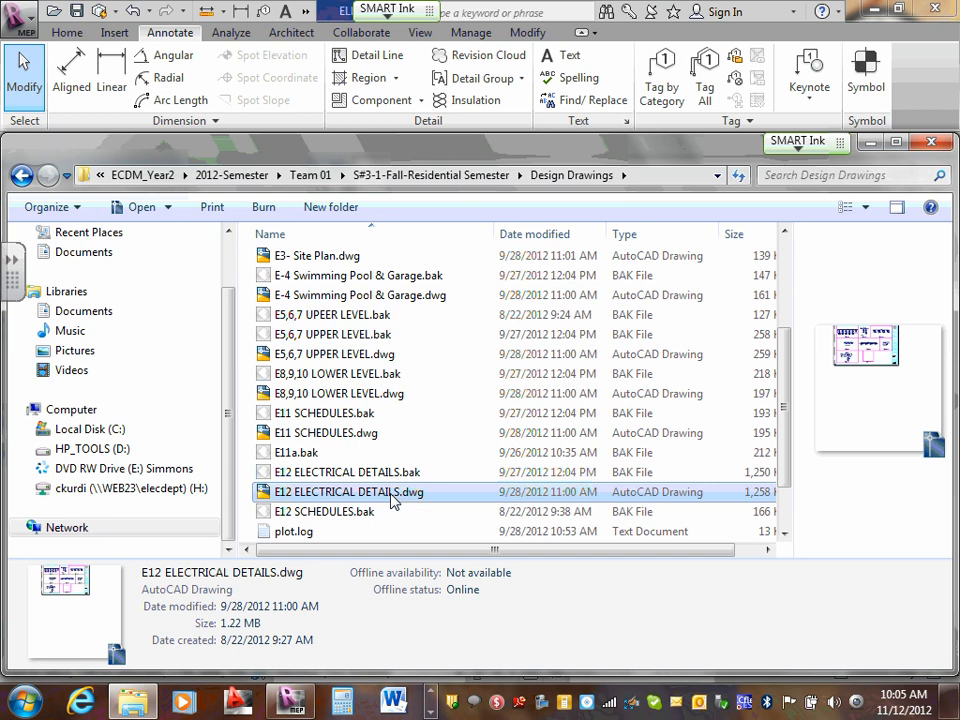
right_click(392, 500)
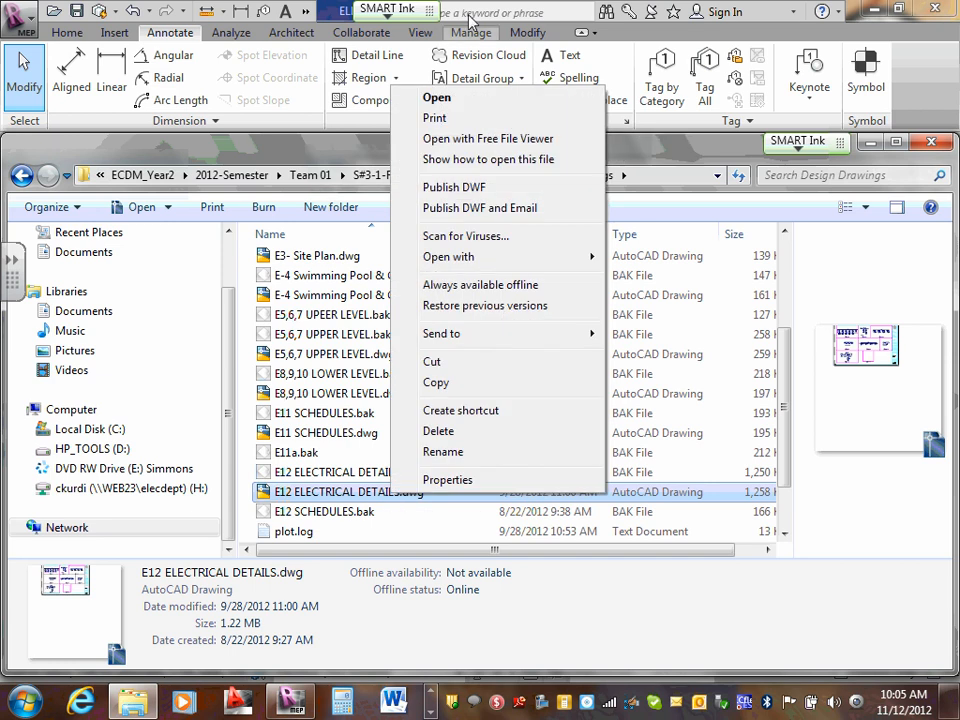
click(452, 386)
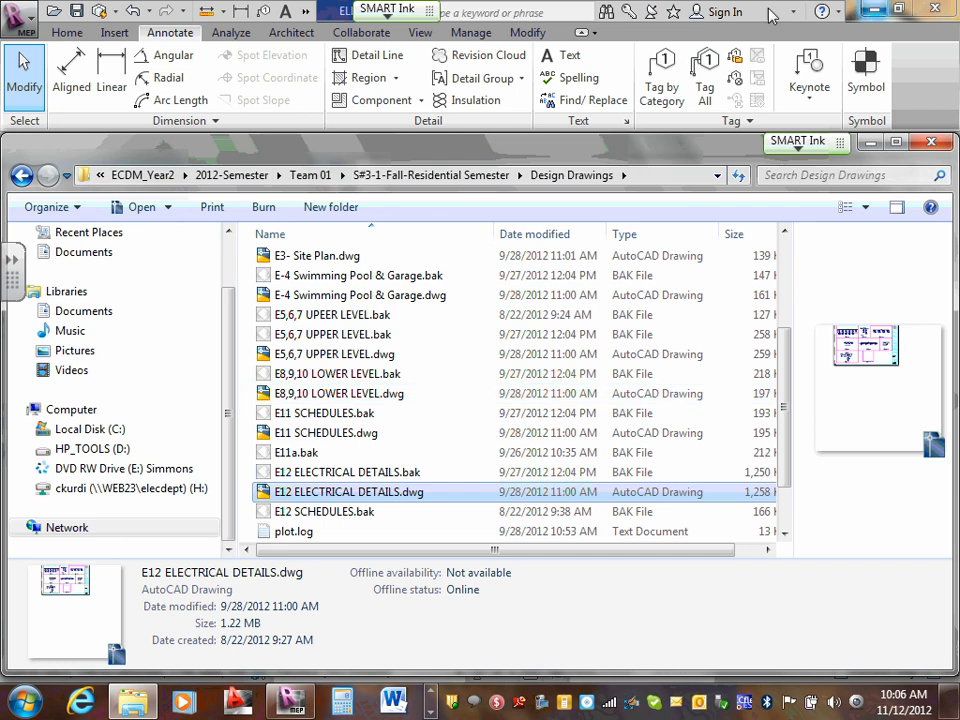
click(717, 176)
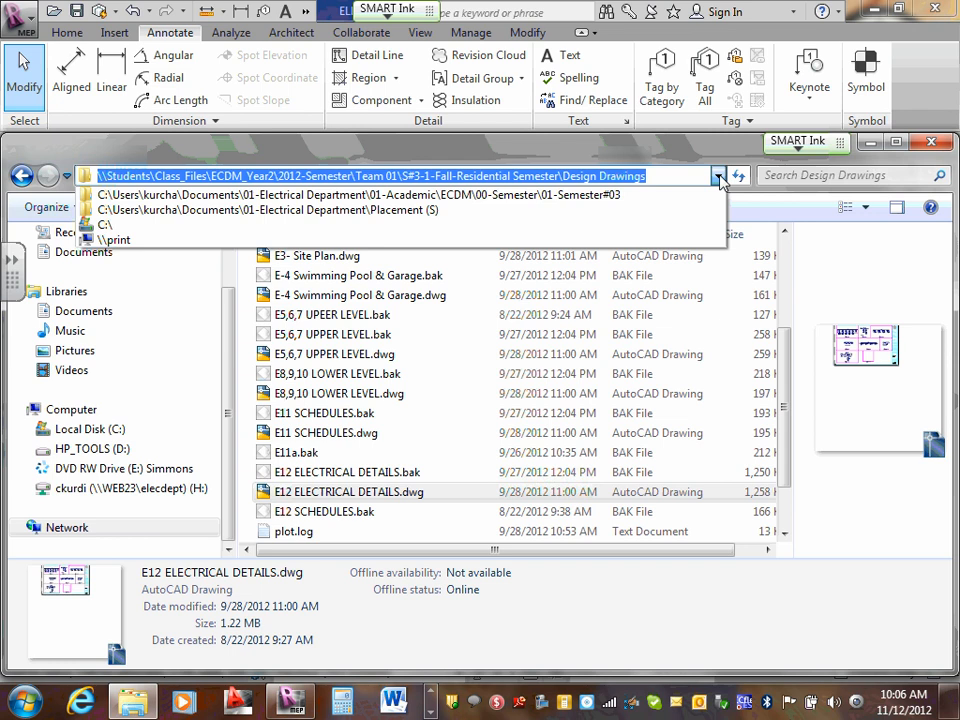
click(352, 495)
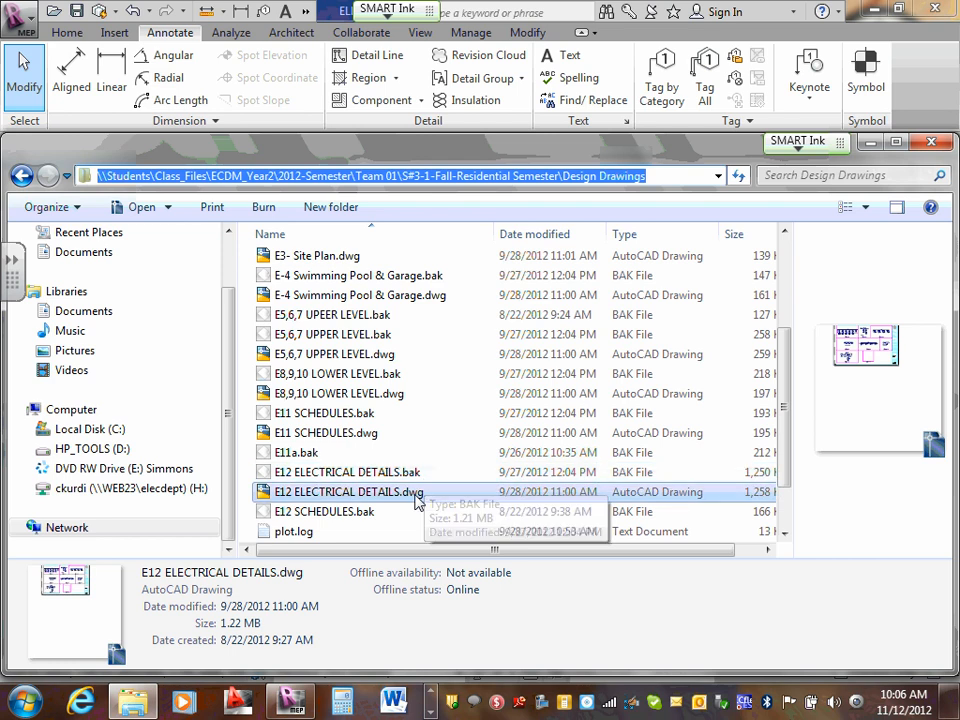
right_click(418, 492)
click(474, 390)
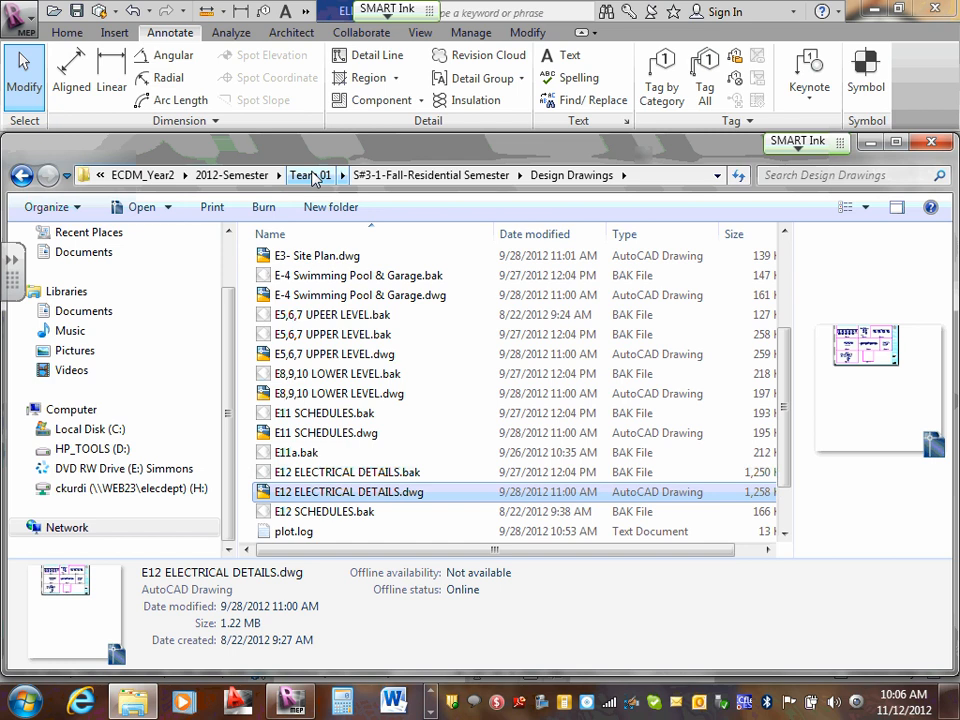
- Go to the Team 10 folder in 2012-Semester and open S#3-2-Fall-Commercial Semester, Design Drawings, AutoCad
click(313, 176)
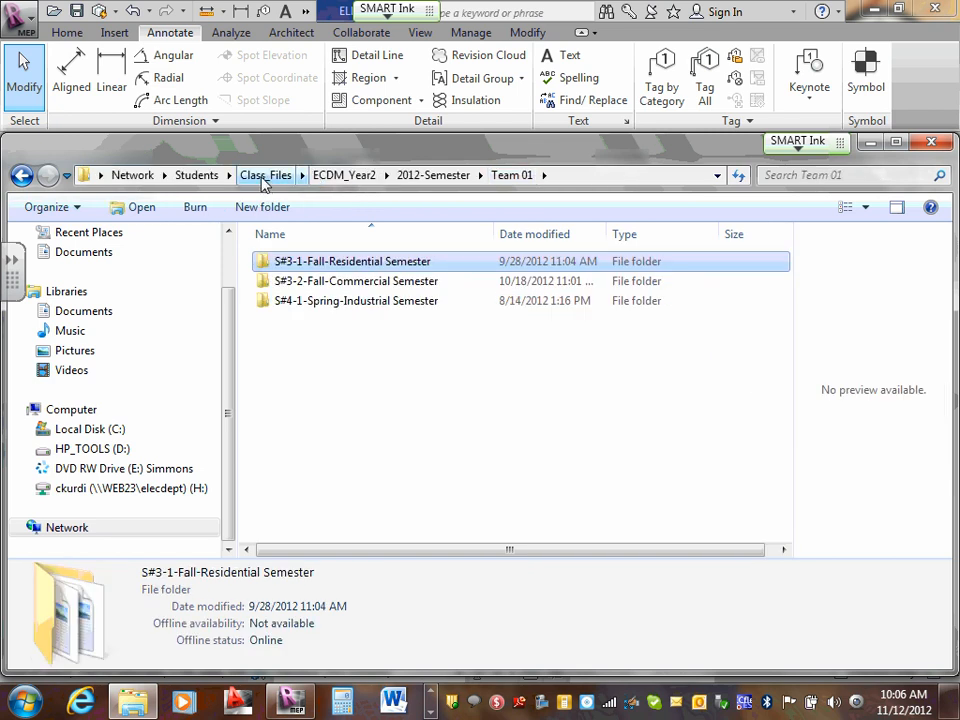
click(266, 176)
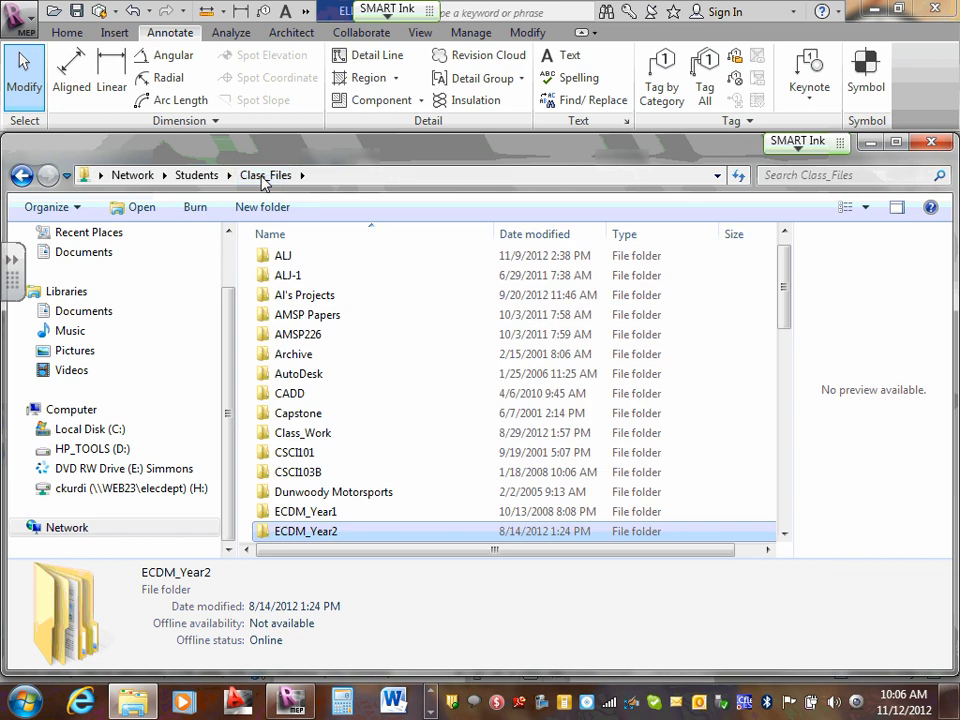
double_click(313, 533)
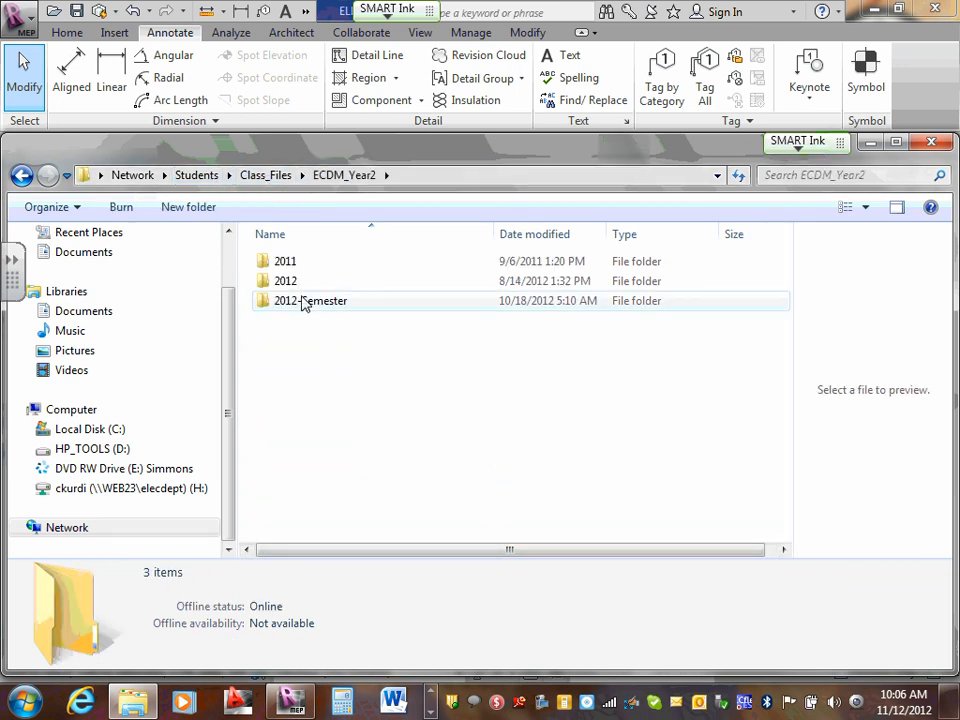
double_click(300, 300)
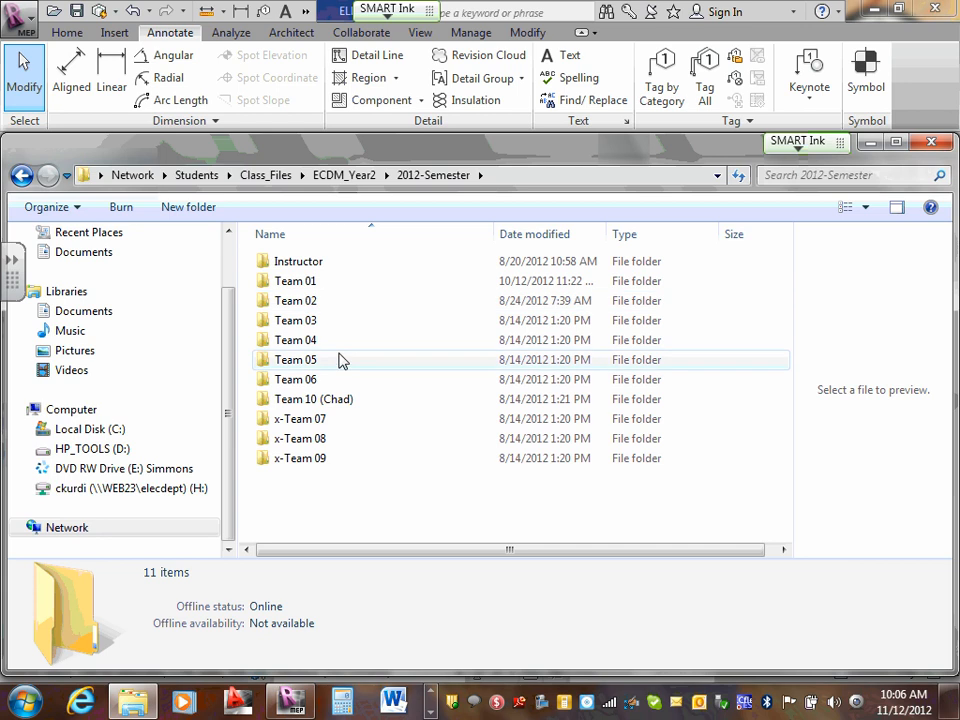
double_click(333, 399)
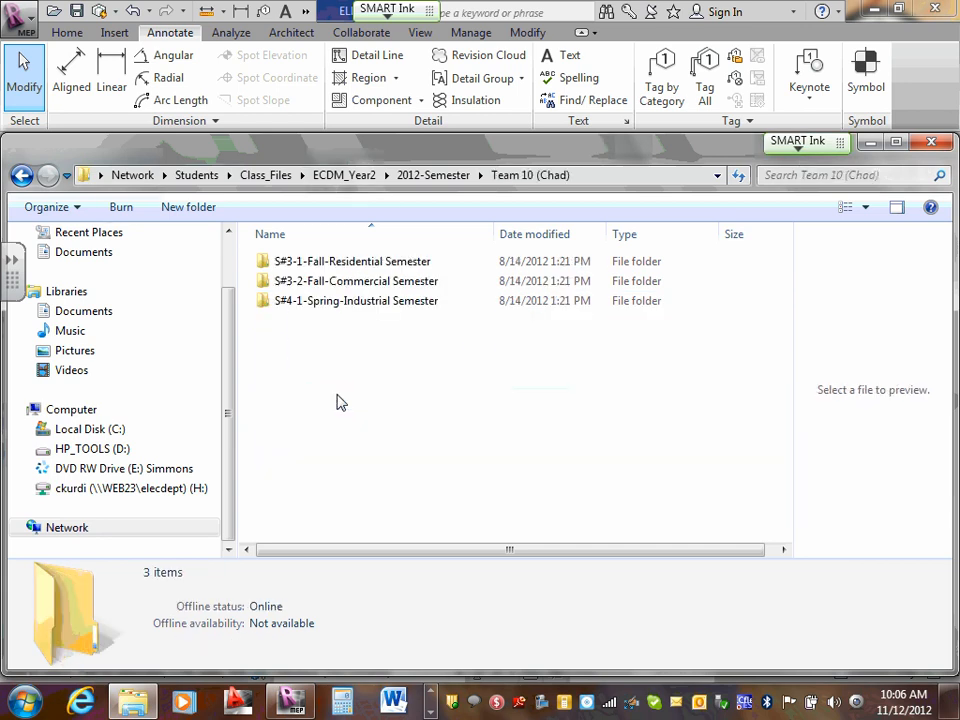
double_click(368, 290)
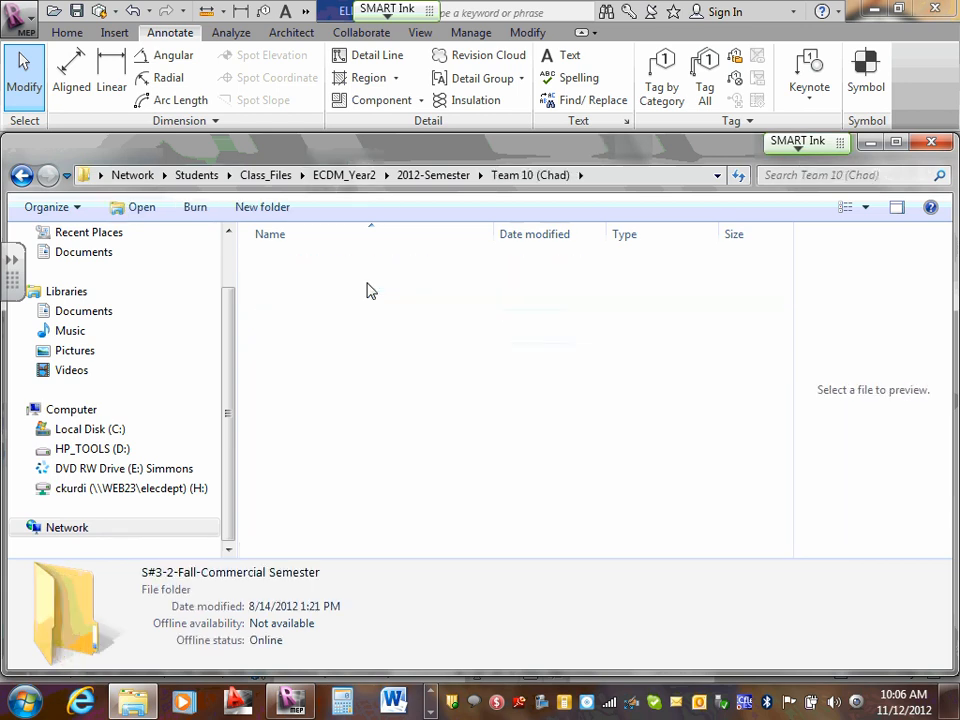
double_click(300, 264)
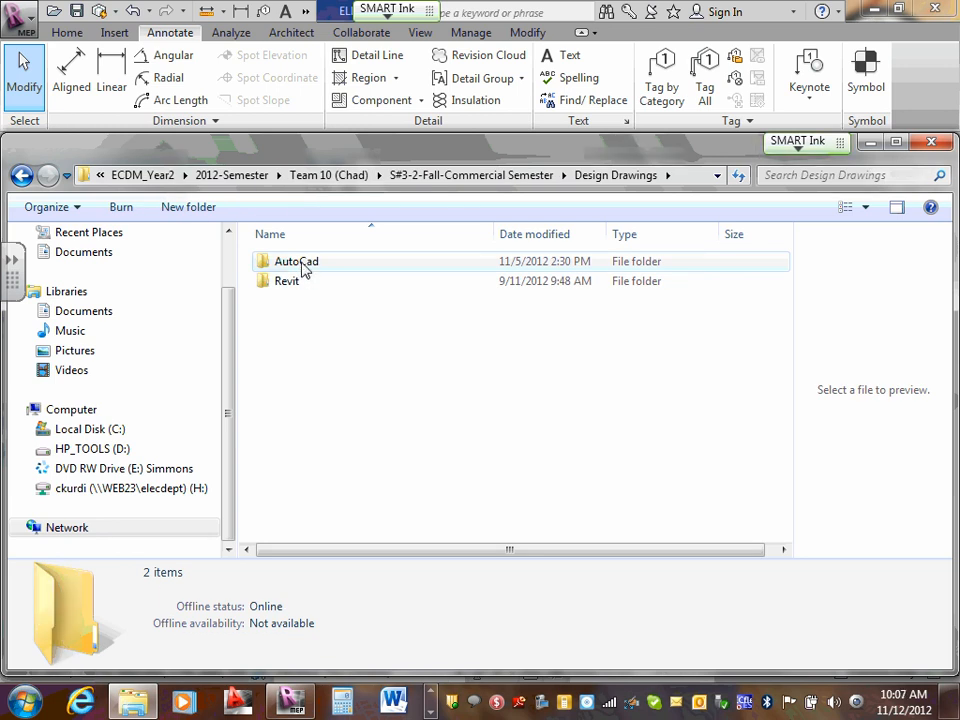
double_click(303, 268)
- Paste the copied E12 ELECTRICAL DETAILS.dwg into Team 10's AutoCad folder
scroll(471, 313, down, 1)
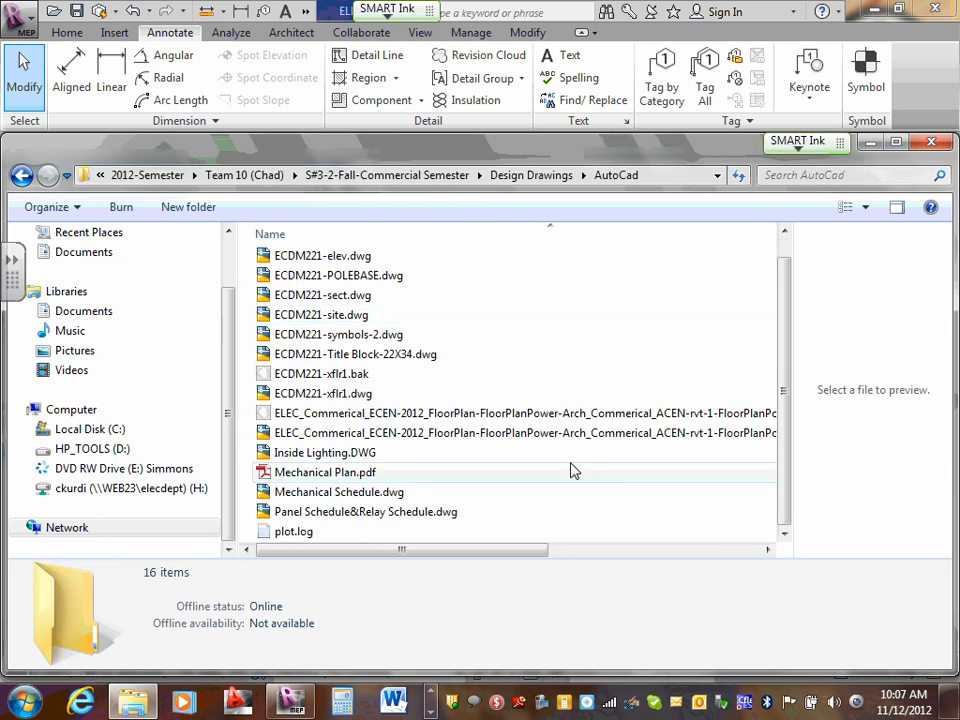
right_click(580, 487)
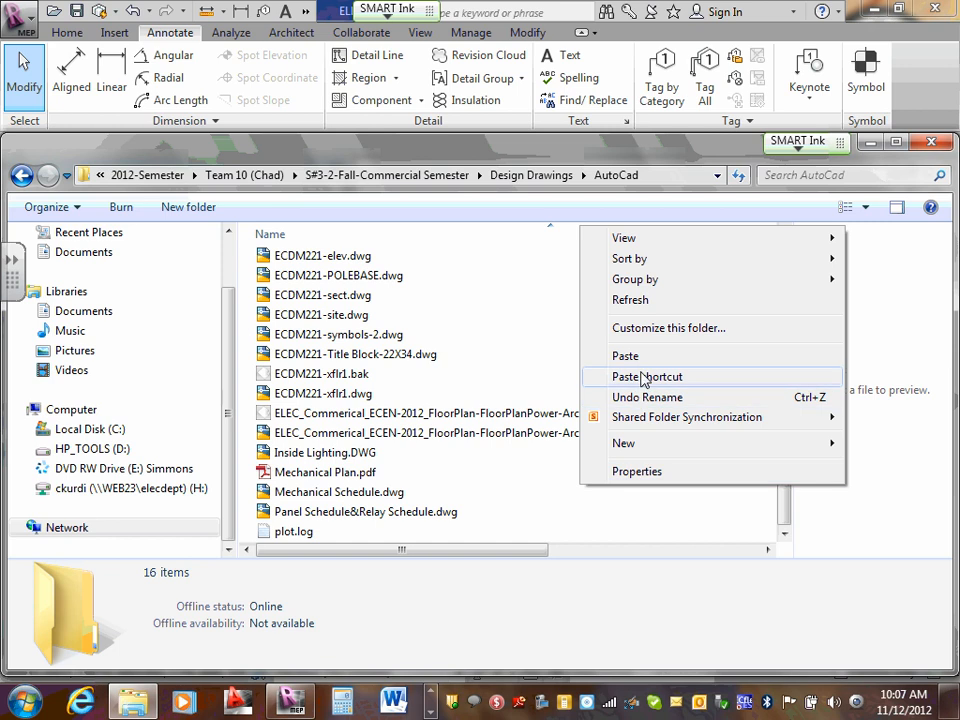
click(634, 358)
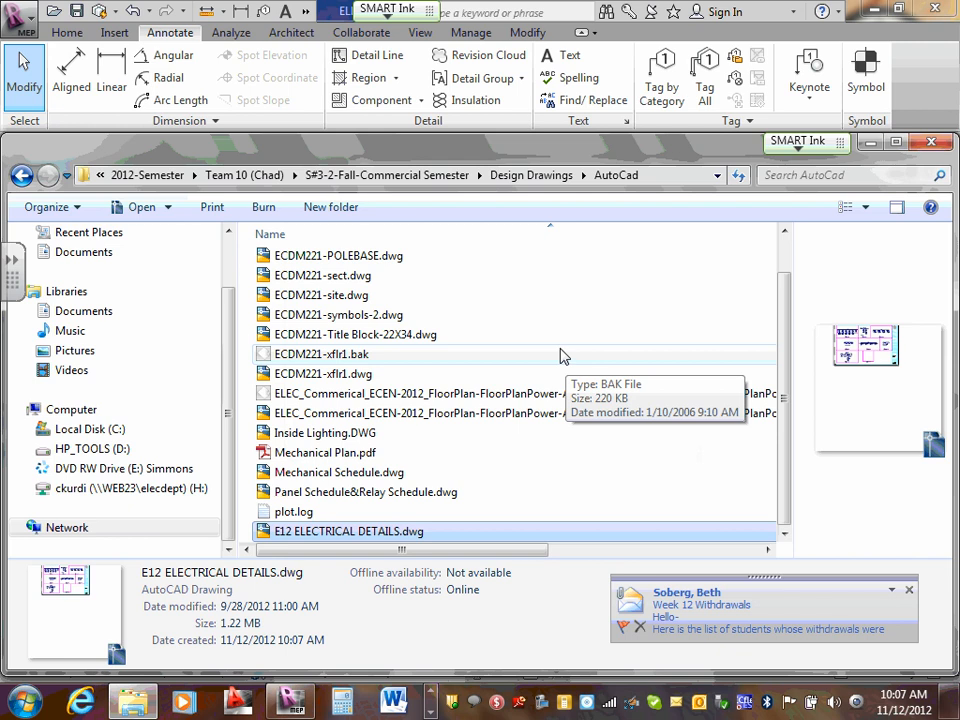
- Rename the pasted E12 ELECTRICAL DETAILS.dwg as LV Risers.dwg
click(384, 531)
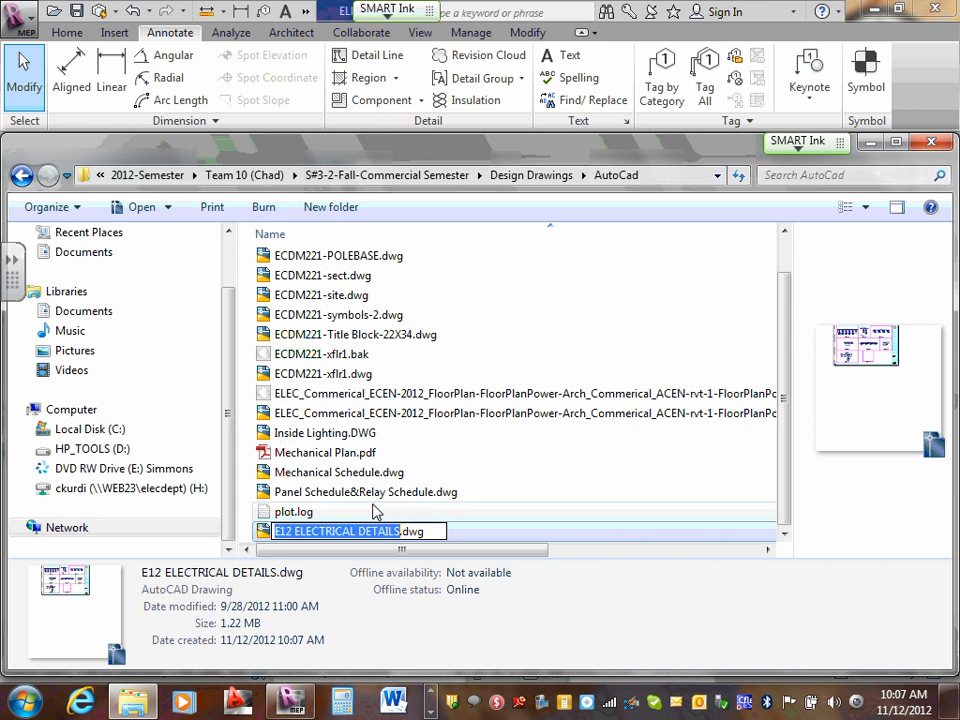
click(435, 494)
click(355, 538)
right_click(365, 532)
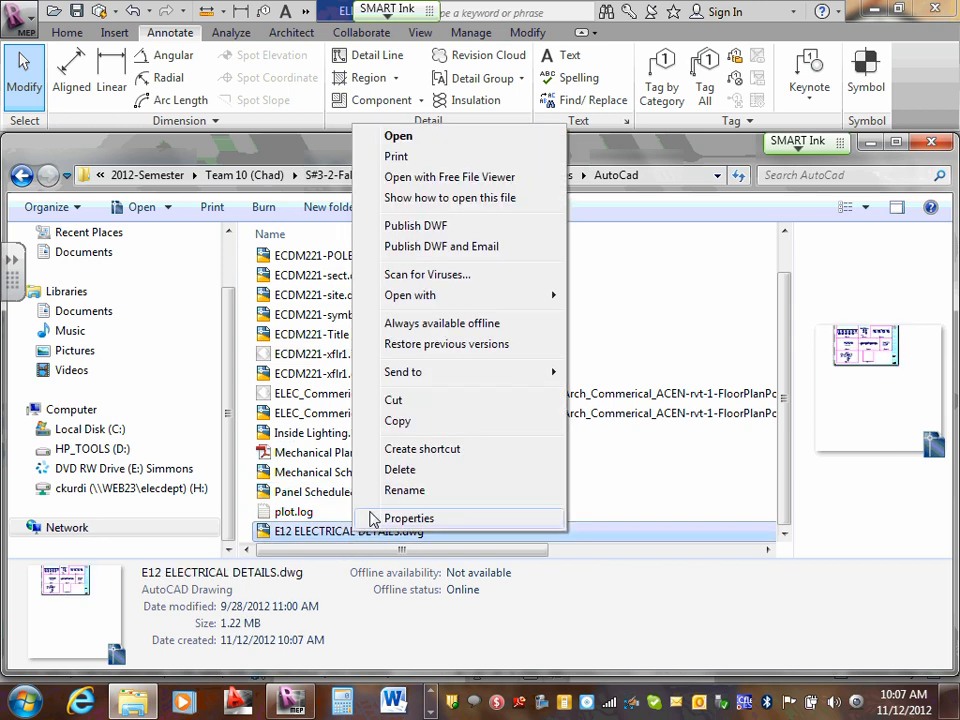
click(405, 489)
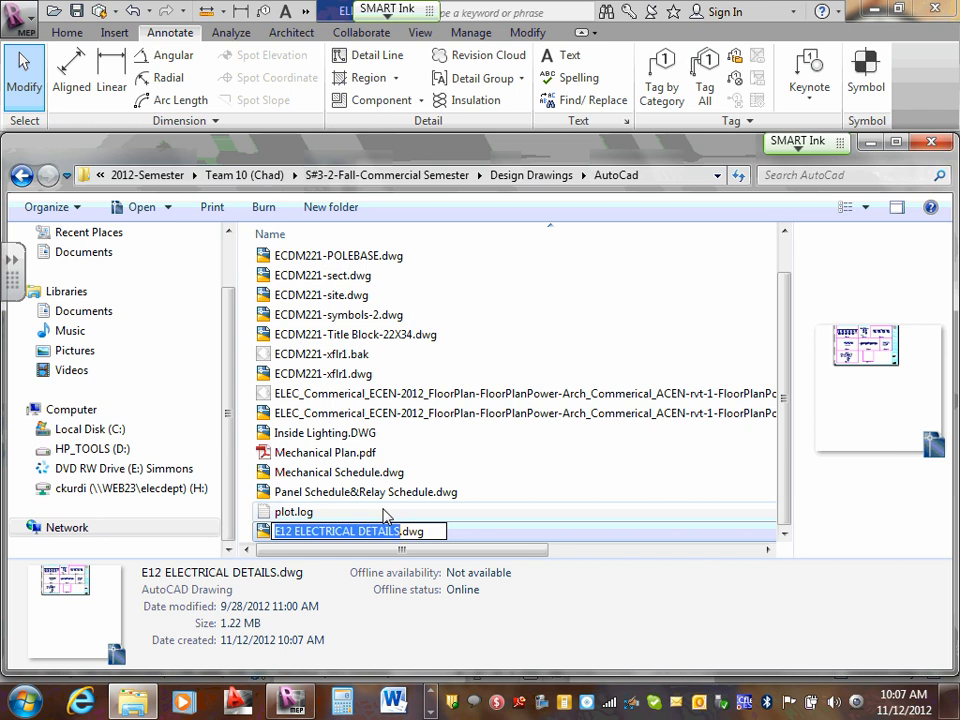
key(BackSpace)
text(LV )
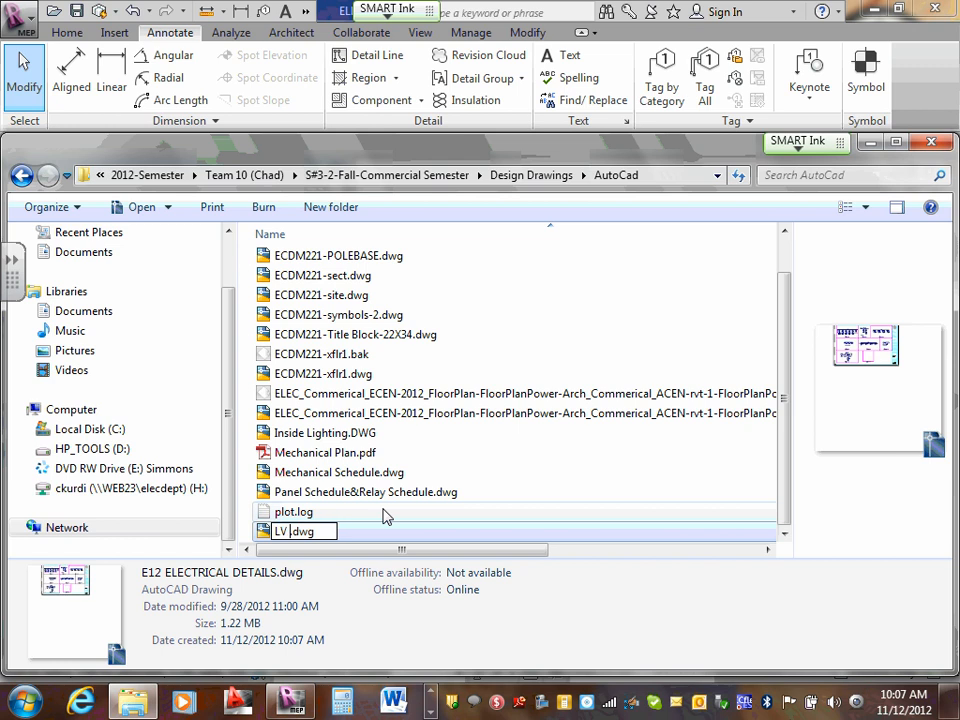
text(Risers)
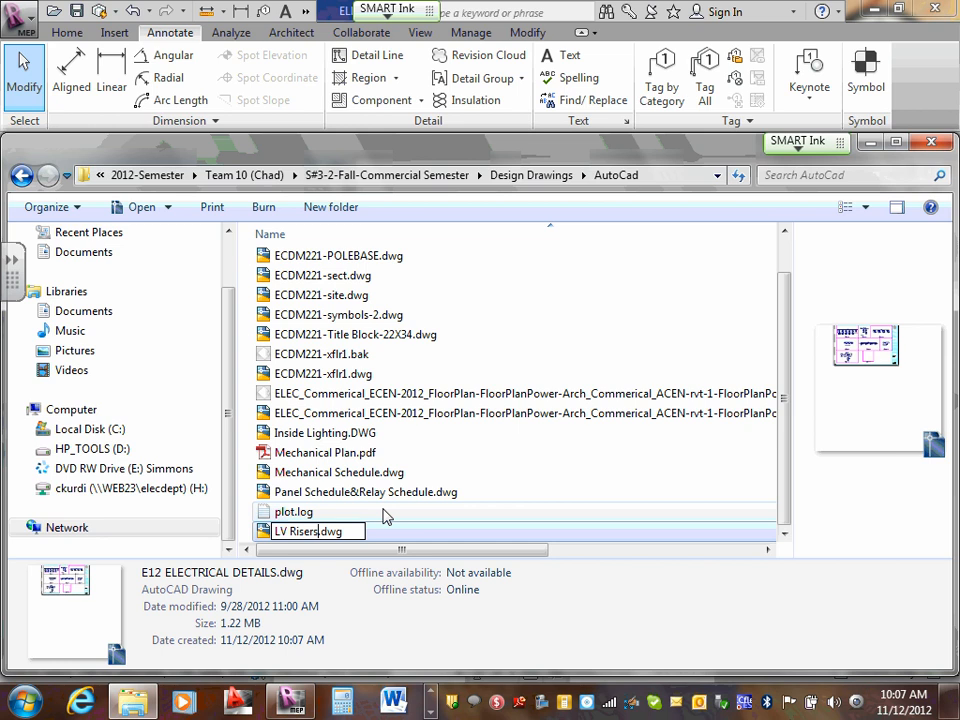
click(387, 500)
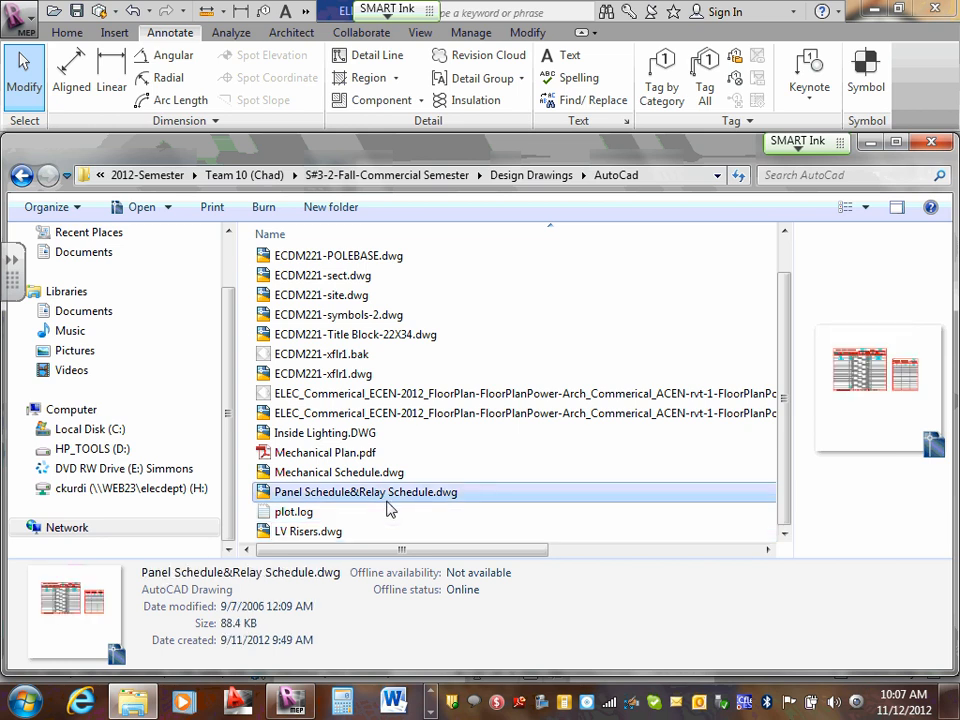
- Open LV Risers.dwg in AutoCAD, accepting the borrowed license and educational plot stamp notices and closing the Autodesk Exchange window
click(324, 538)
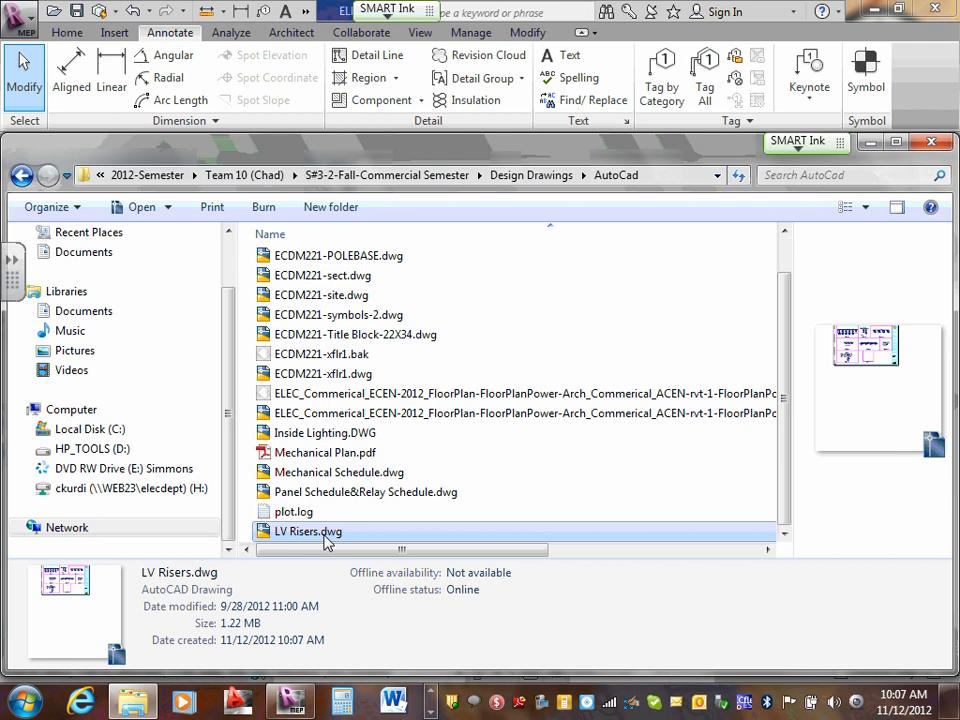
double_click(325, 540)
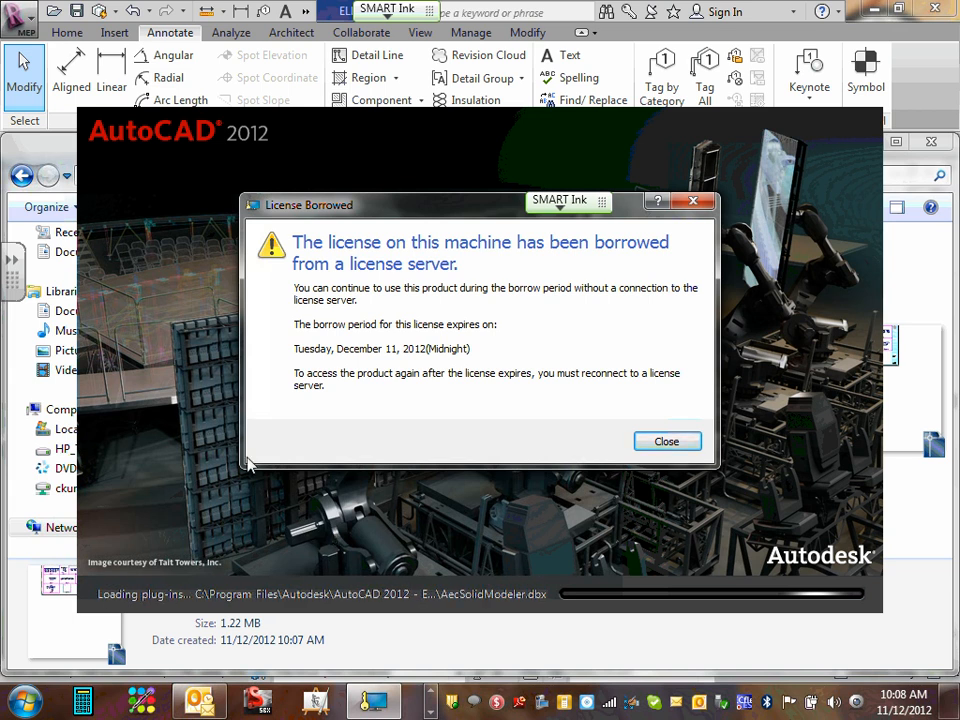
click(662, 442)
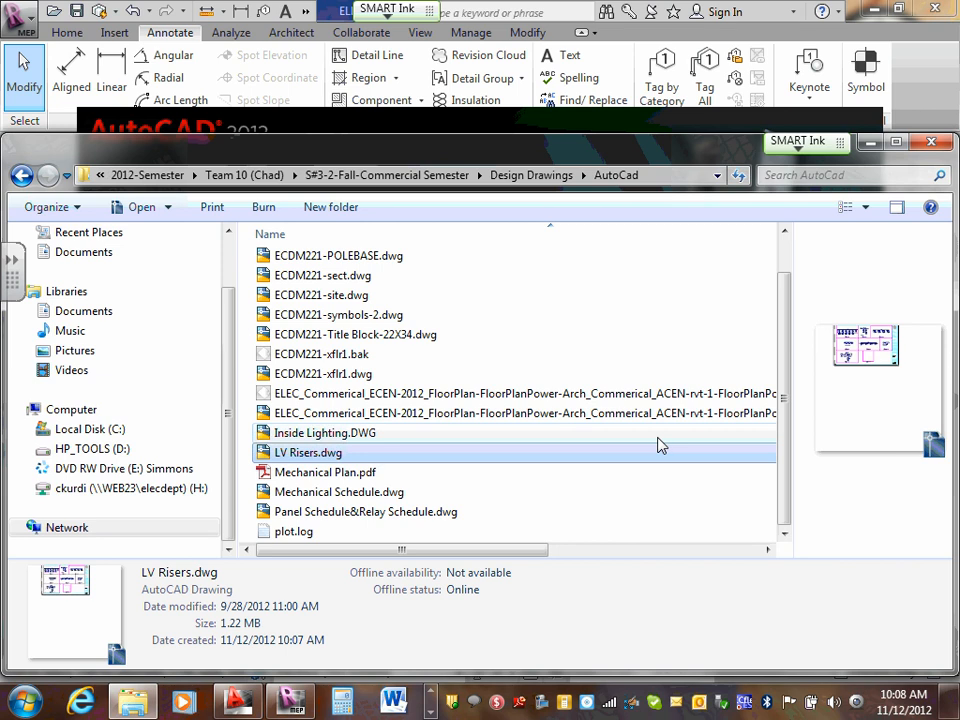
key(Return)
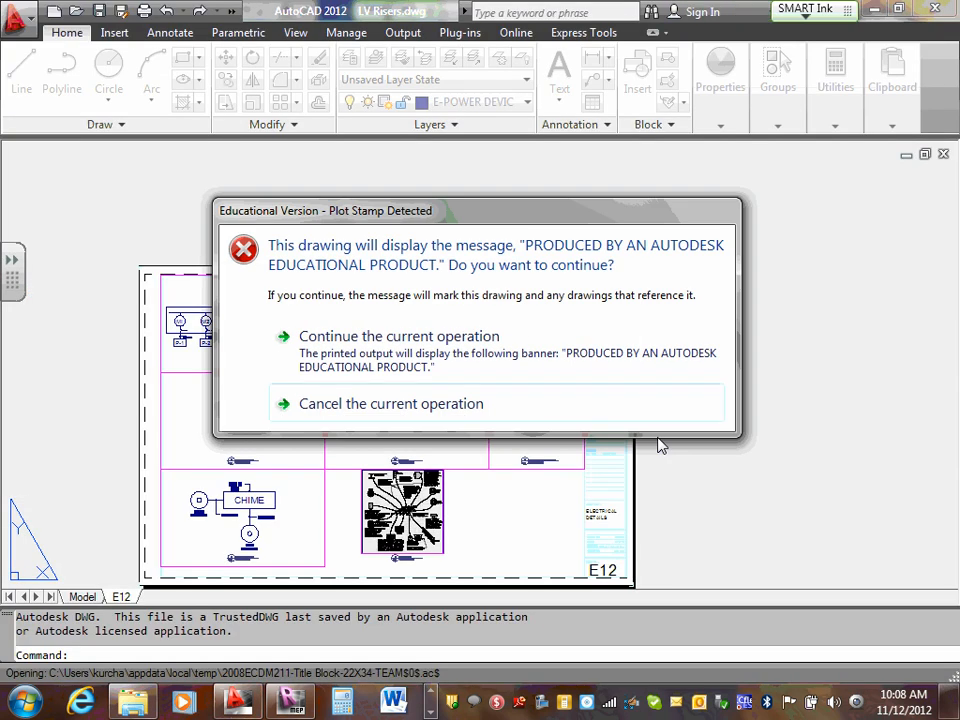
click(381, 338)
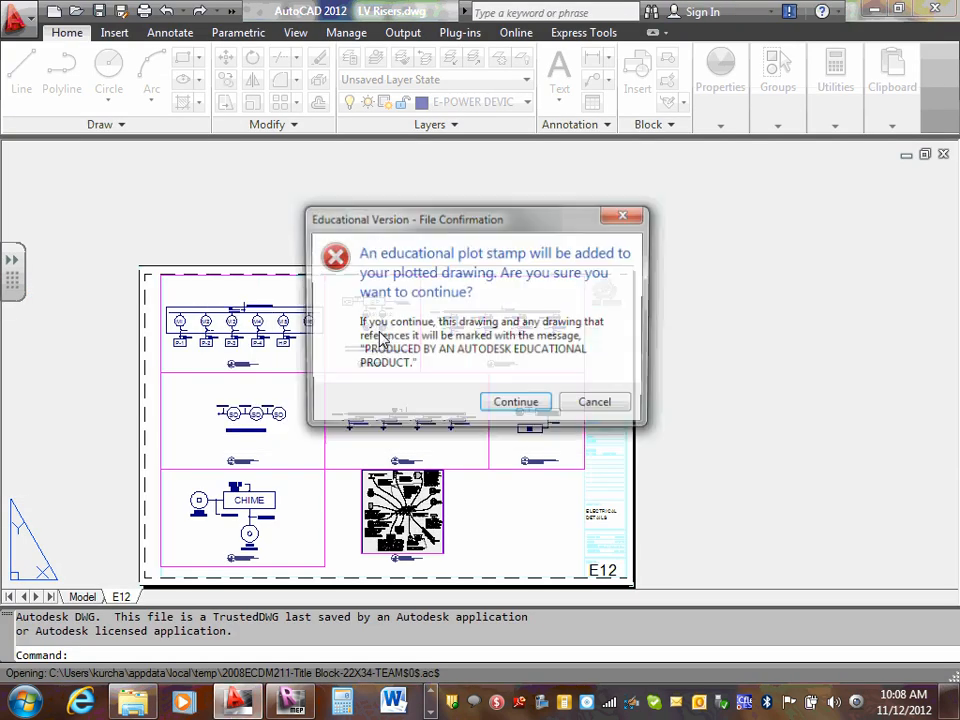
click(516, 402)
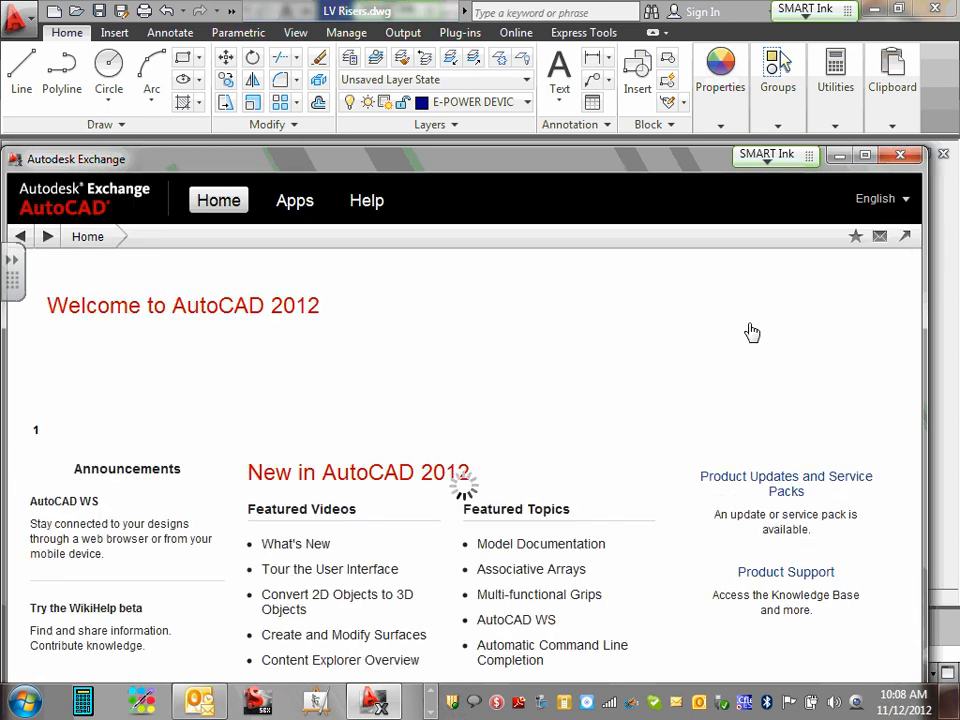
click(900, 155)
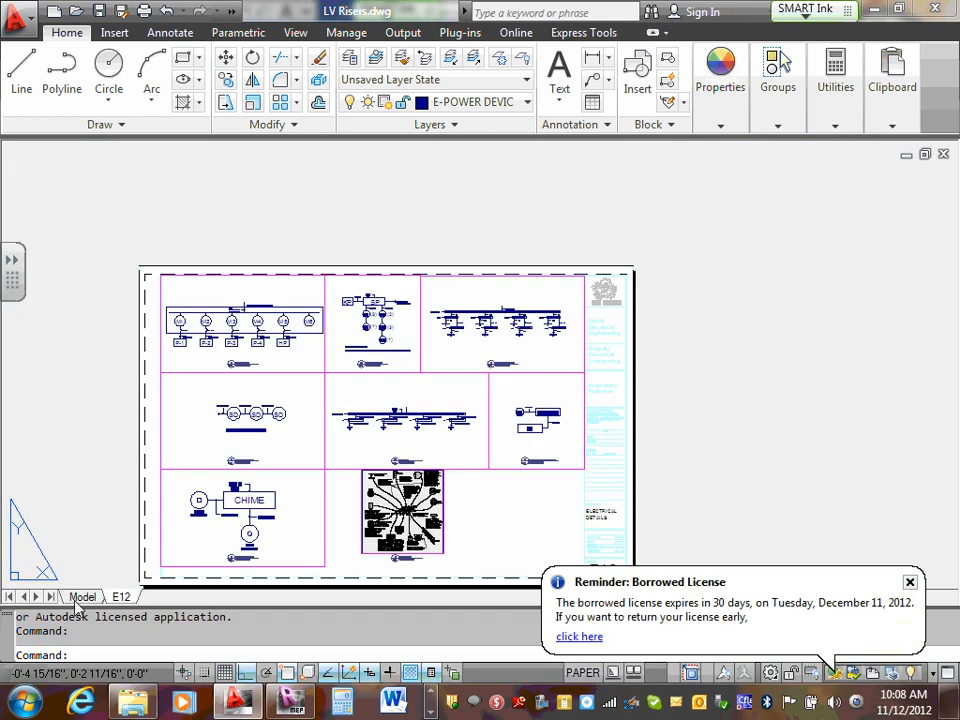
- Switch LV Risers.dwg to model space and dismiss the borrowed license reminder
click(82, 597)
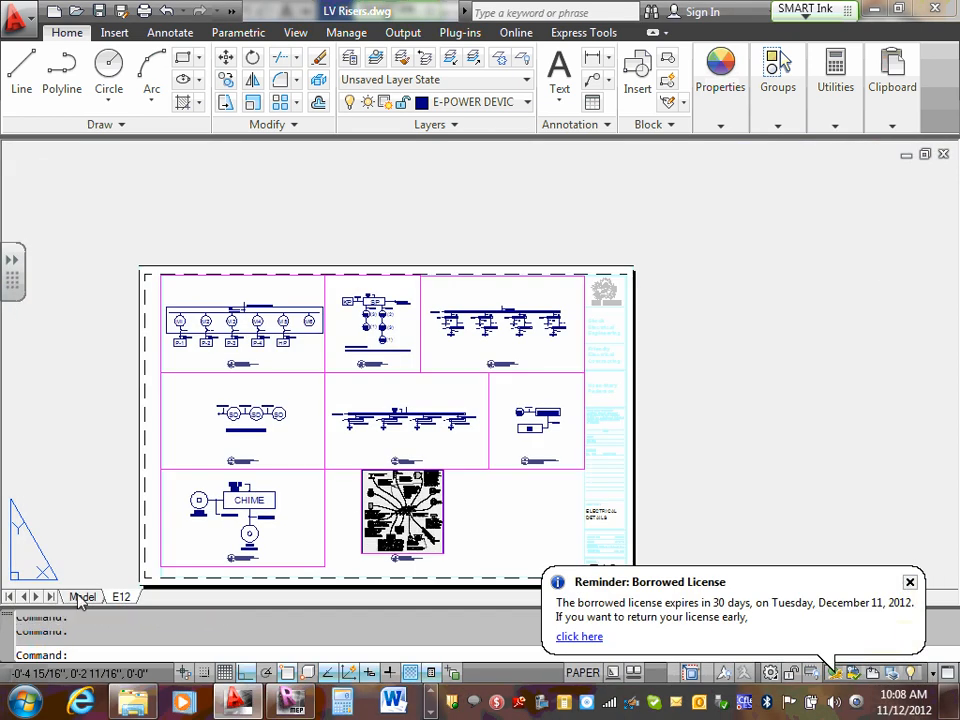
scroll(504, 345, down, 3)
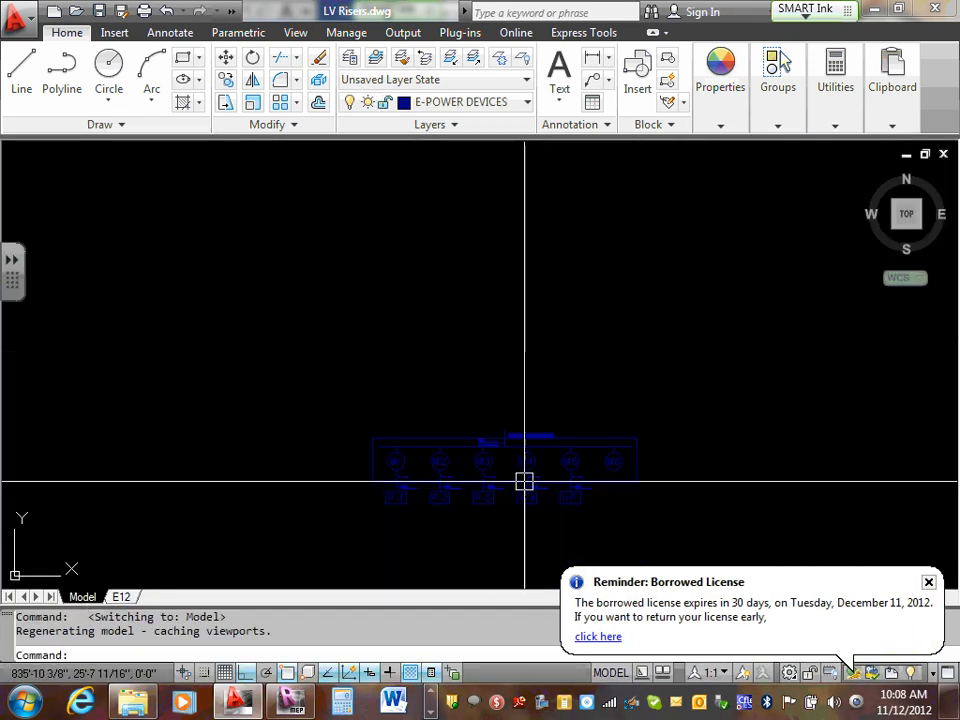
scroll(519, 410, down, 3)
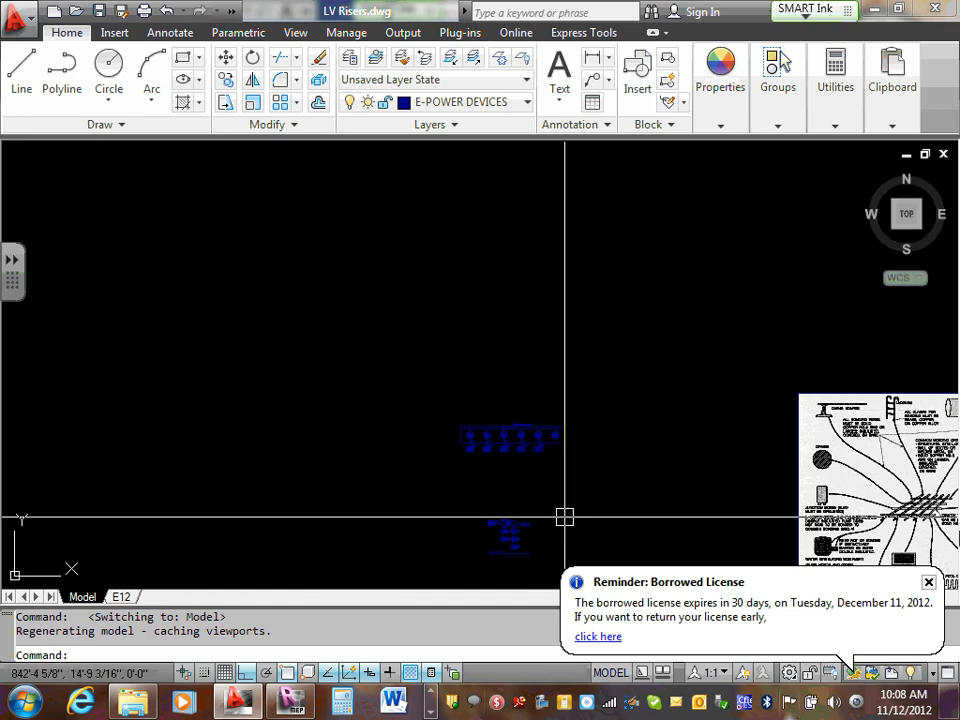
click(928, 584)
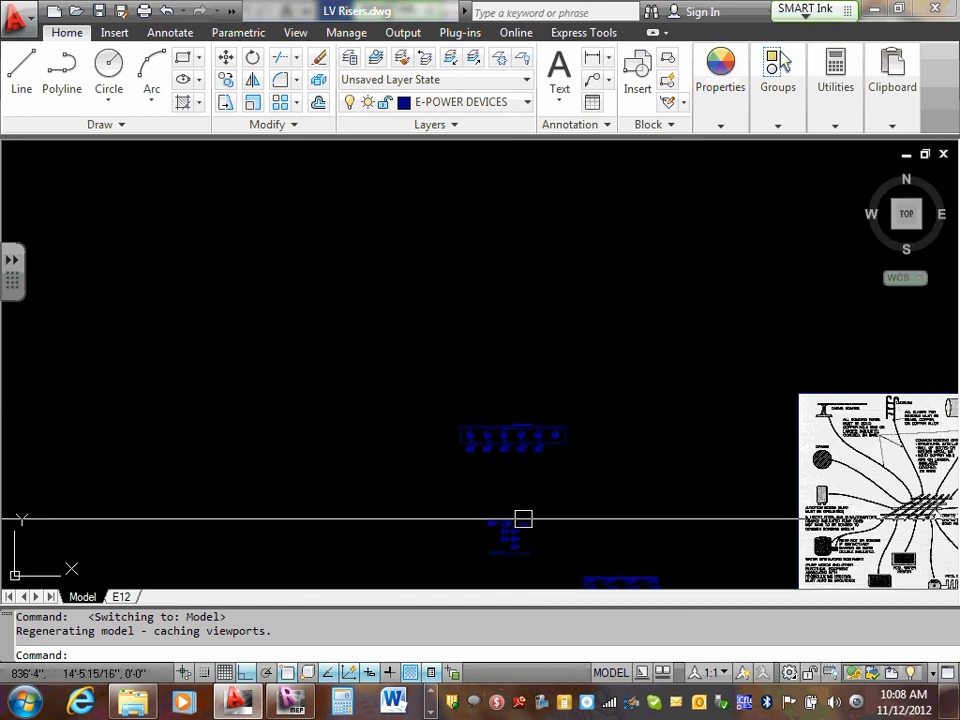
- Examine the riser detail with the KP and SP boxes, including its cable labels and device circles
mouse_move(523, 516)
middle_down()
mouse_move(529, 501)
mouse_move(500, 370)
mouse_move(543, 472)
middle_up()
scroll(510, 475, up, 5)
scroll(480, 294, up, 6)
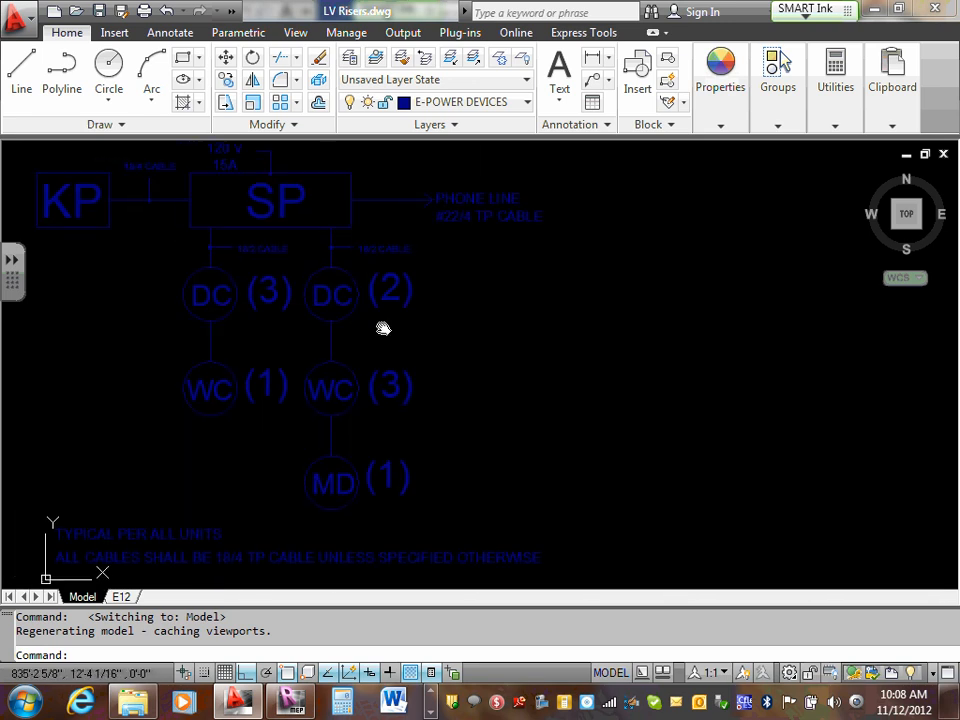
middle_drag(381, 328, 654, 465)
scroll(645, 458, up, 2)
scroll(639, 454, up, 2)
scroll(630, 450, down, 3)
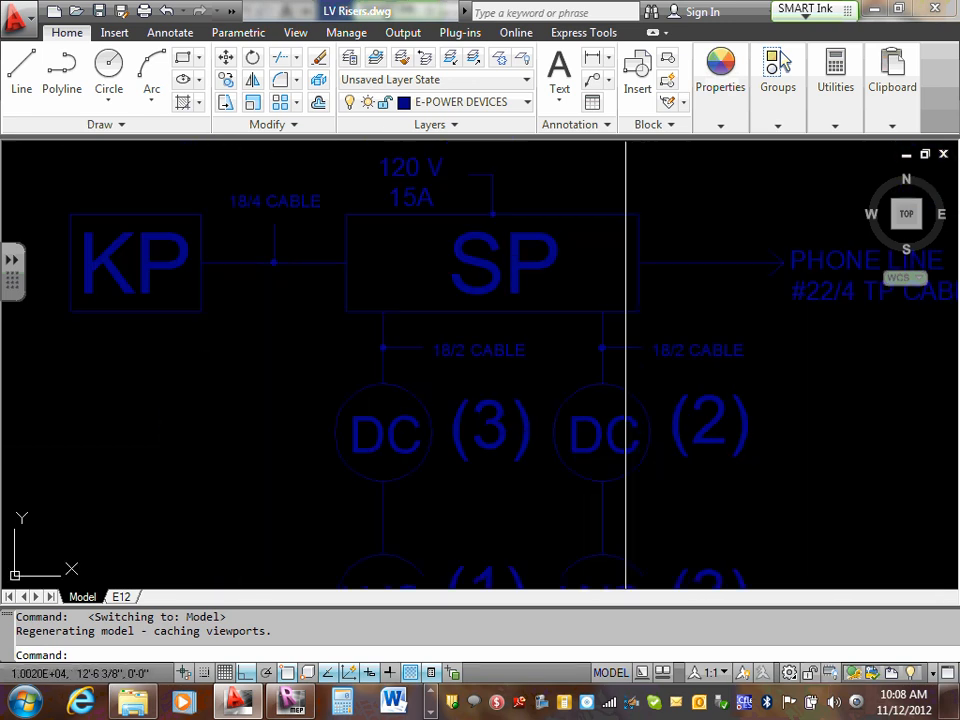
scroll(626, 448, up, 2)
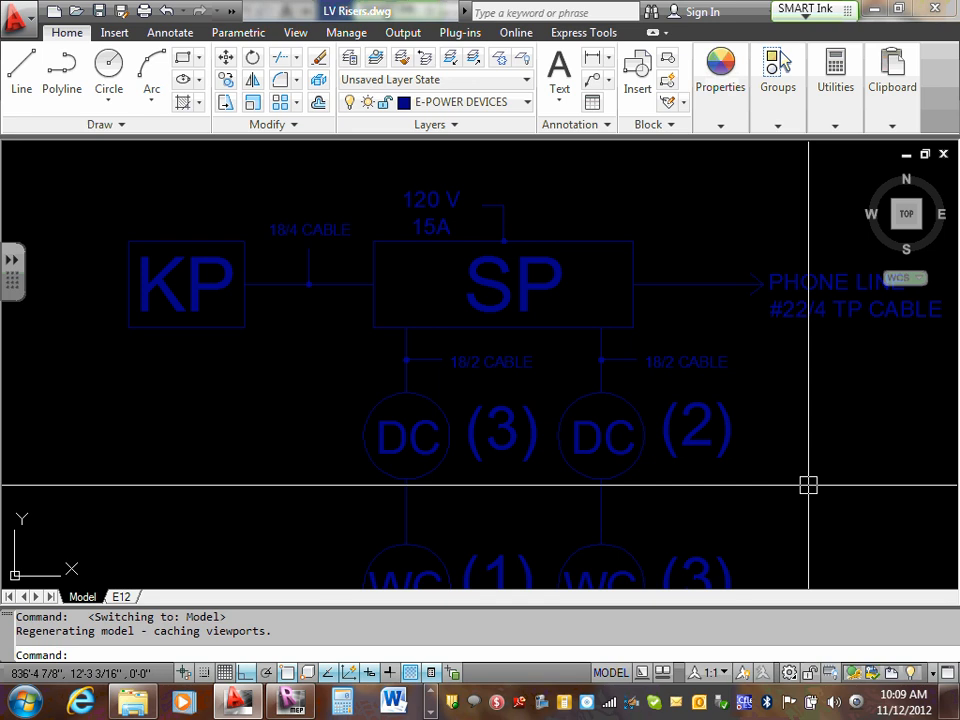
- Delete the swimming pool bonding image from model space
scroll(640, 364, down, 15)
scroll(658, 343, up, 3)
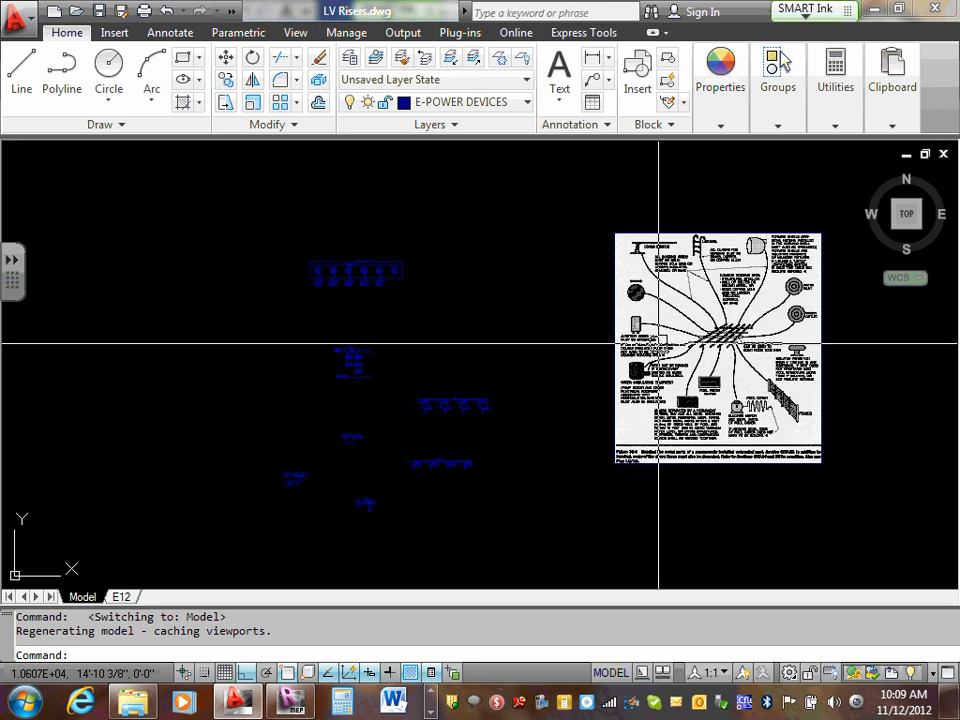
scroll(658, 343, up, 2)
click(611, 326)
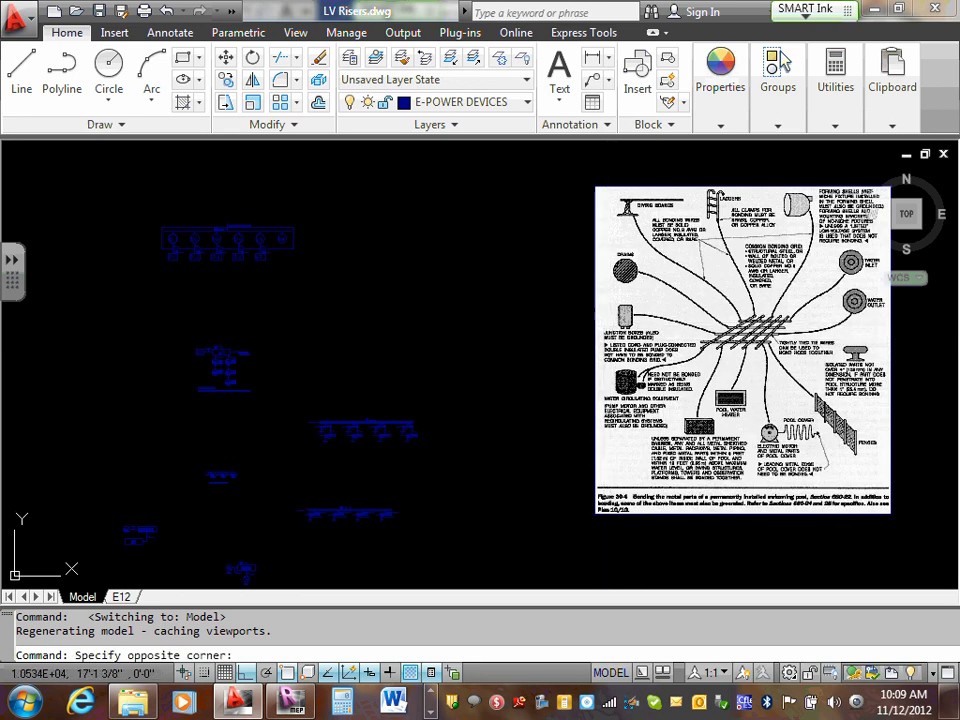
click(603, 322)
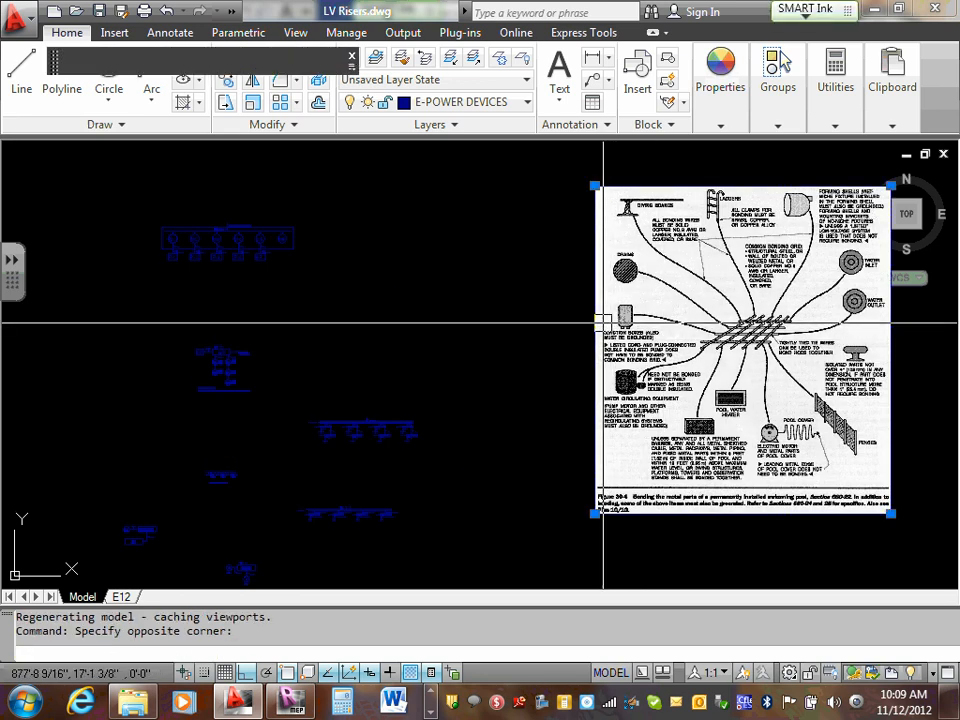
key(Delete)
click(614, 286)
click(621, 279)
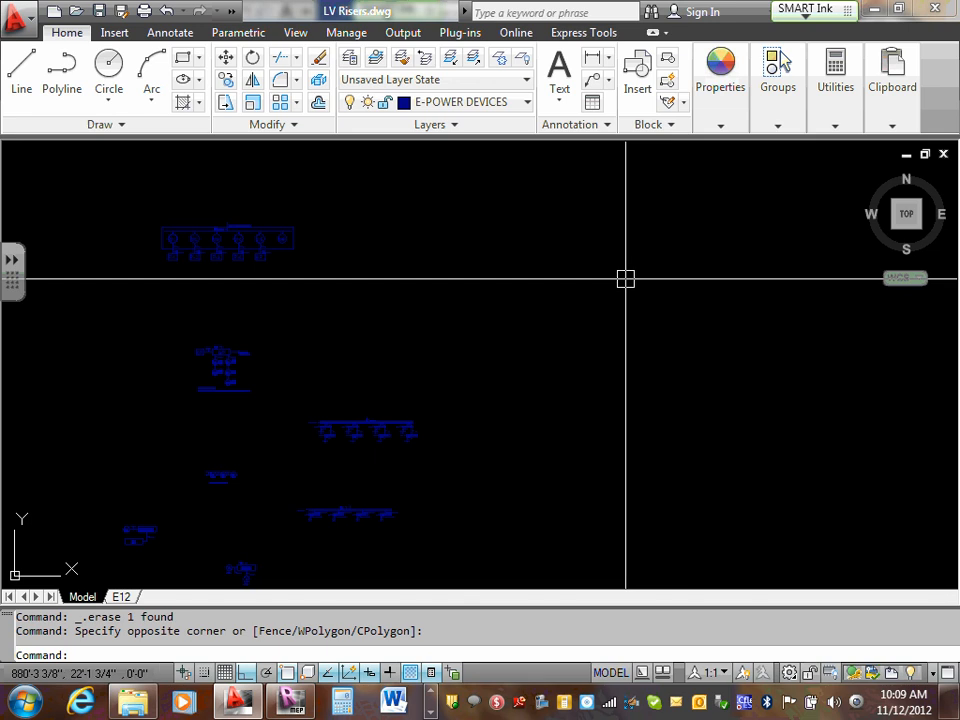
- Delete the entire power riser diagram with meters M1 to M6 and panels P-1 to P-4 and HP
scroll(617, 270, down, 4)
scroll(476, 255, up, 7)
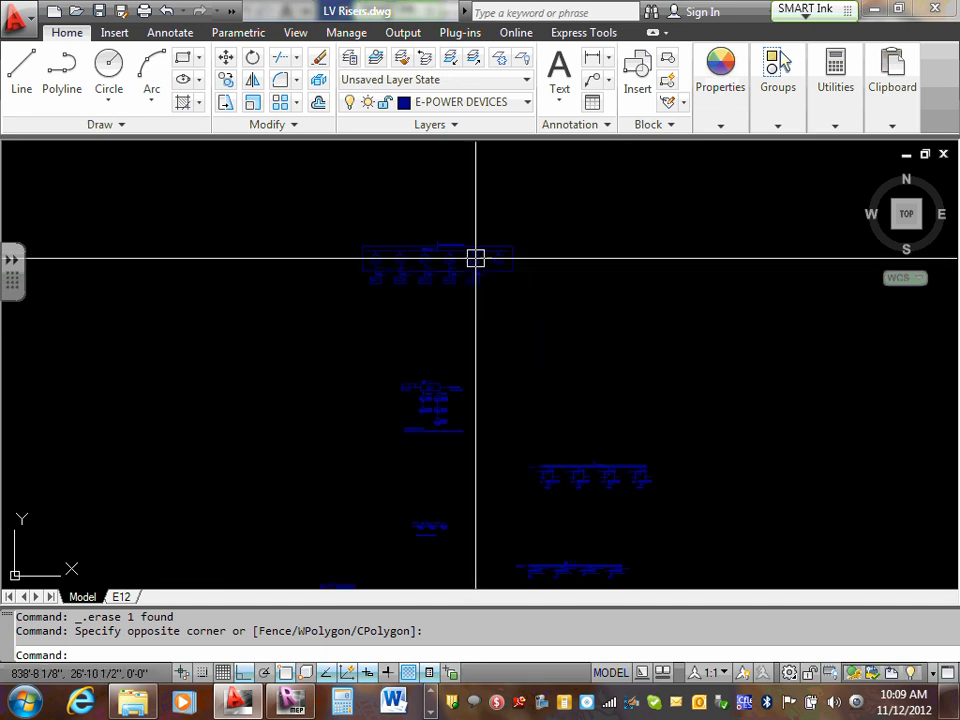
mouse_move(438, 251)
middle_down()
mouse_move(497, 246)
mouse_move(523, 256)
middle_up()
scroll(523, 256, down, 5)
scroll(448, 239, up, 6)
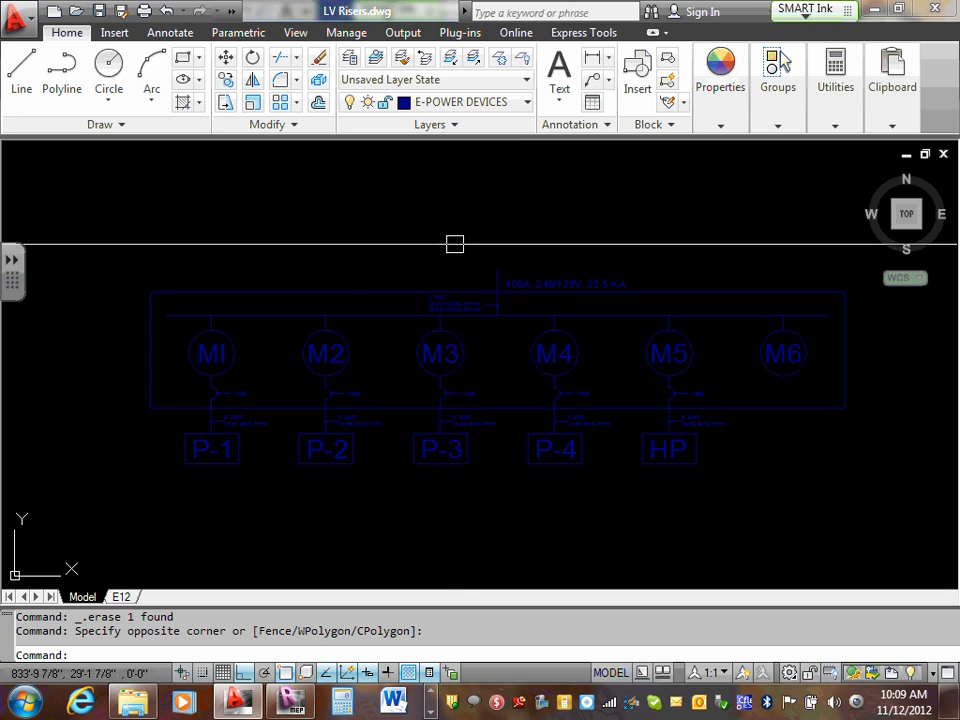
scroll(452, 225, down, 3)
scroll(447, 223, up, 2)
click(106, 208)
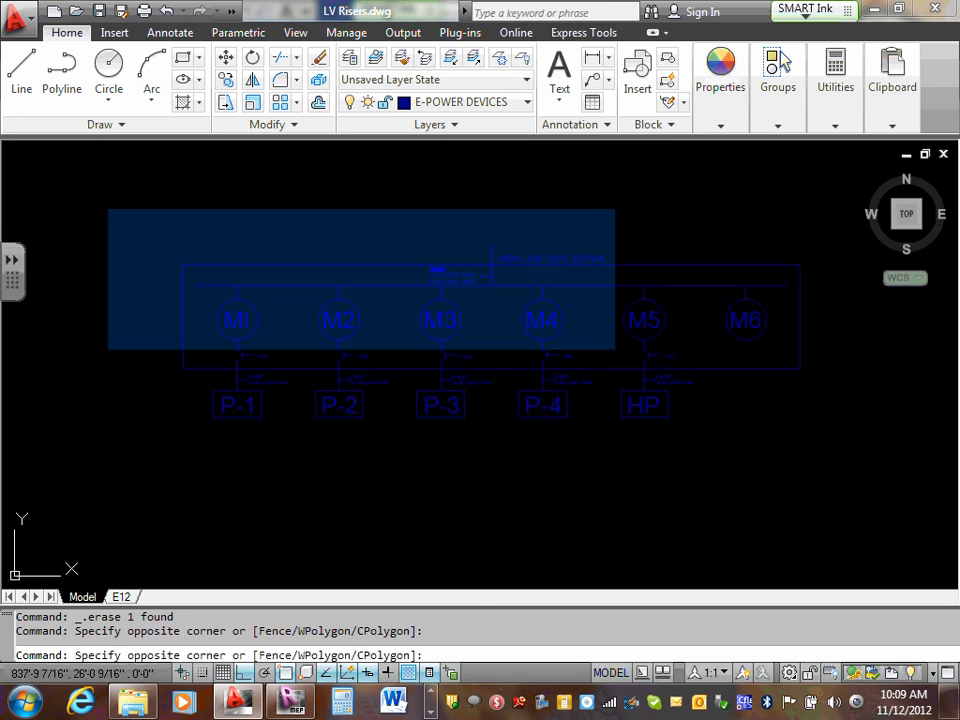
click(828, 457)
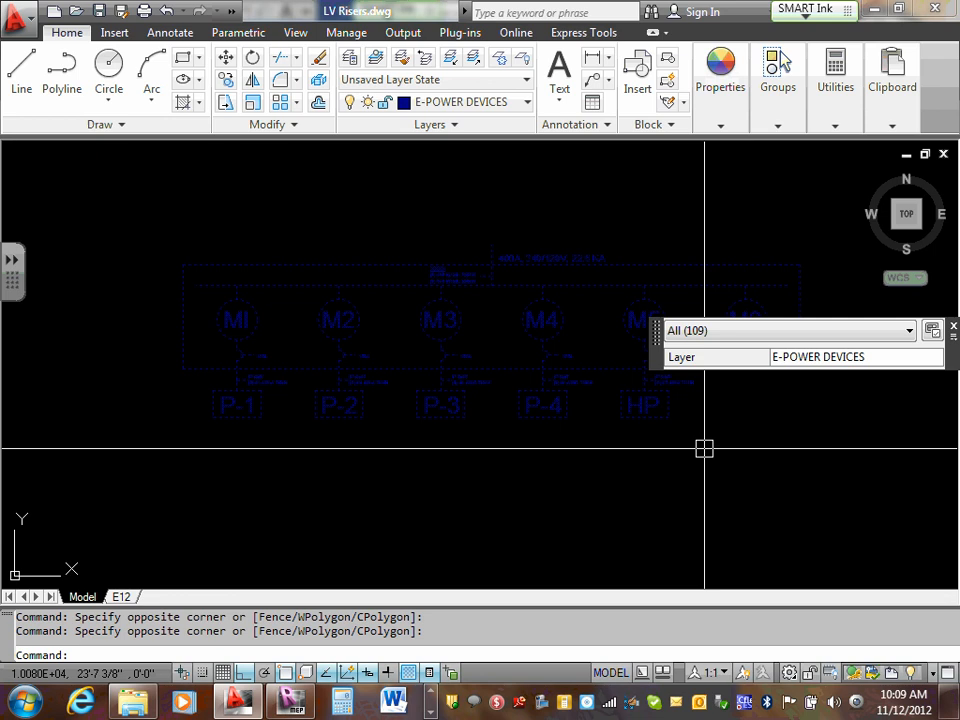
key(Delete)
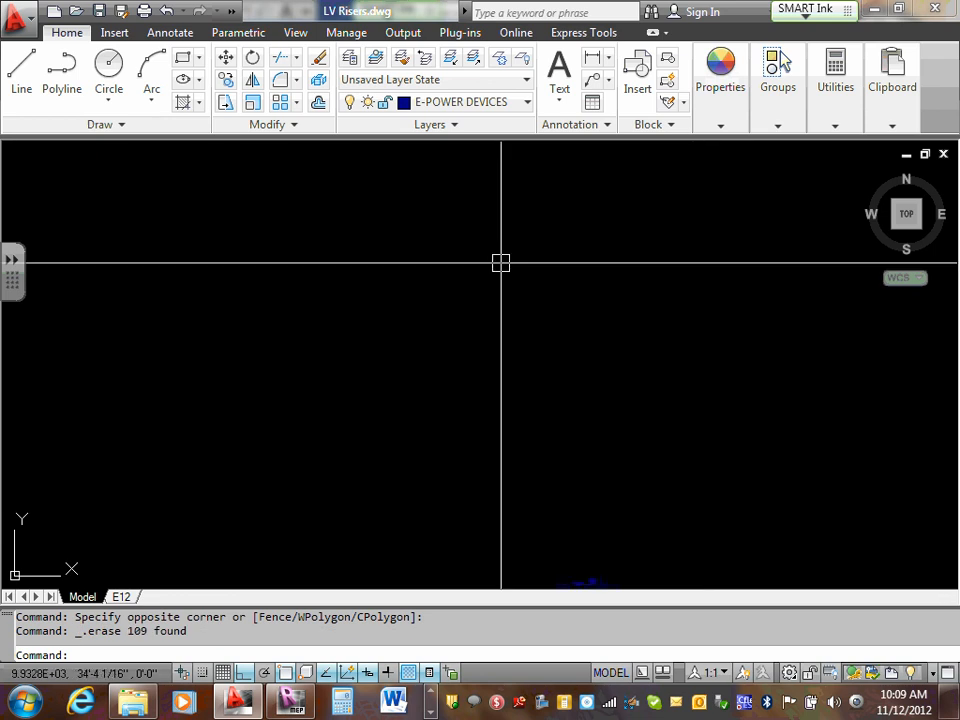
- Review the remaining low-voltage risers, then inspect the KP and SP riser's power feed, phone line and cable labels
text(z)
key(Return)
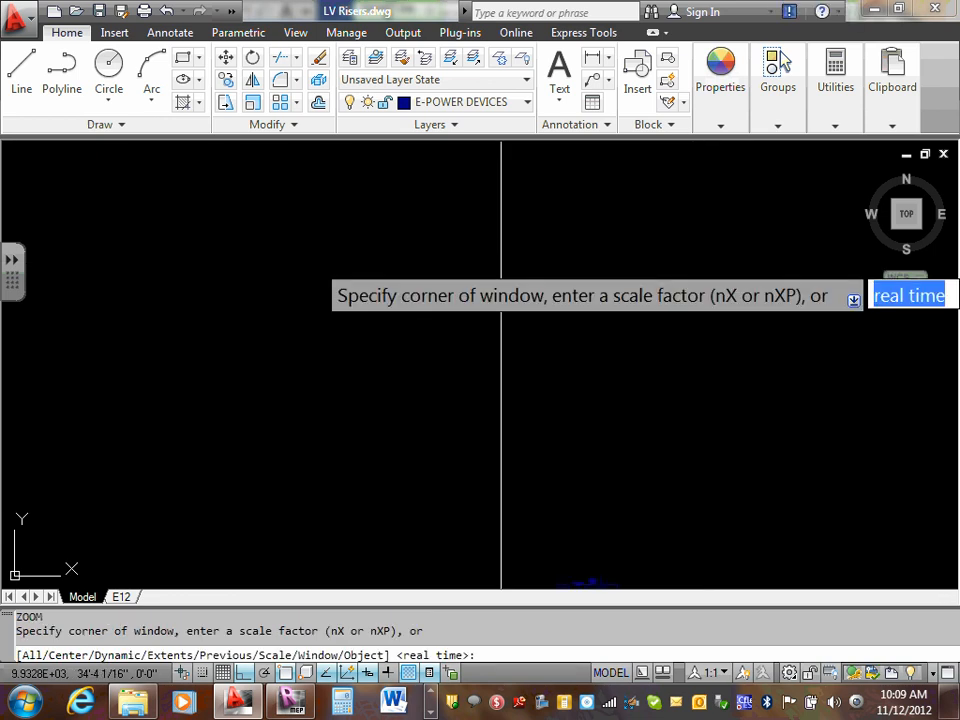
text(e)
key(Return)
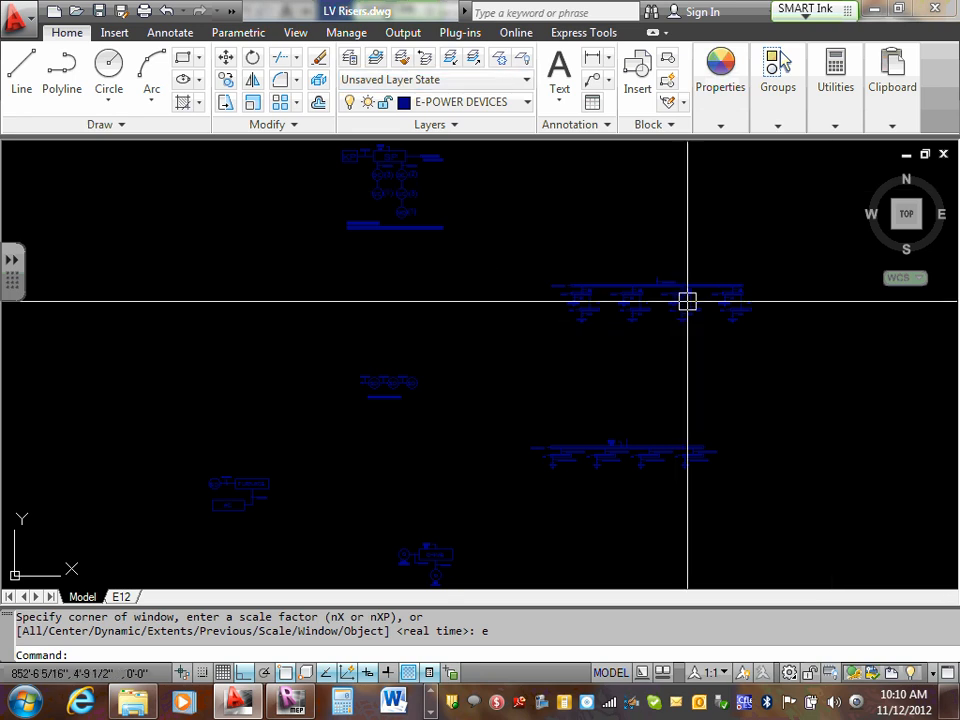
scroll(684, 270, up, 5)
scroll(510, 257, down, 5)
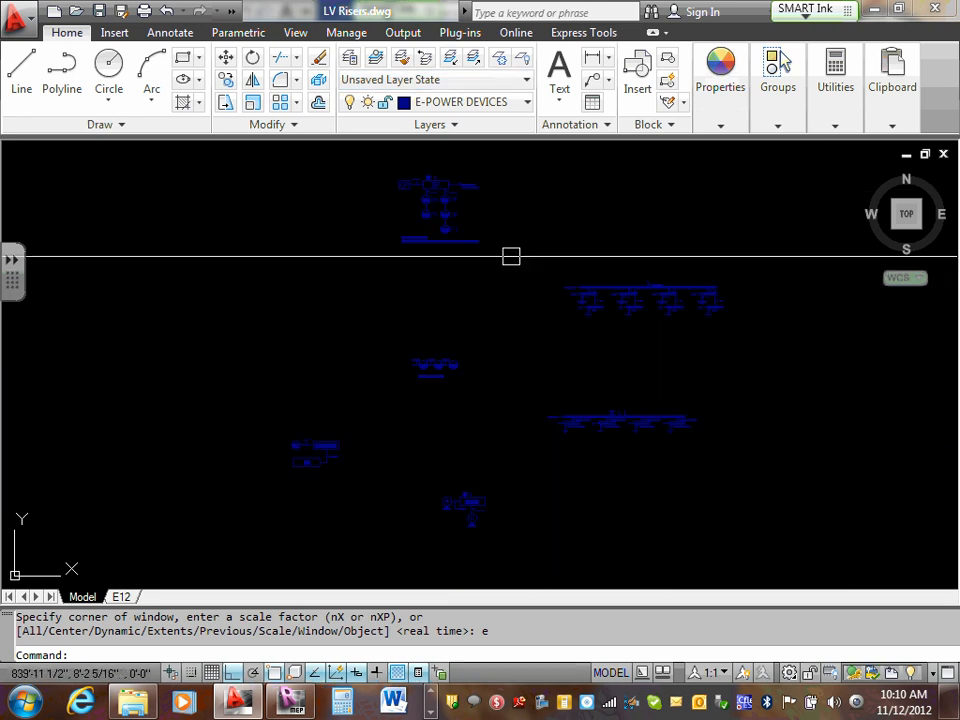
scroll(424, 168, up, 3)
scroll(424, 168, up, 3)
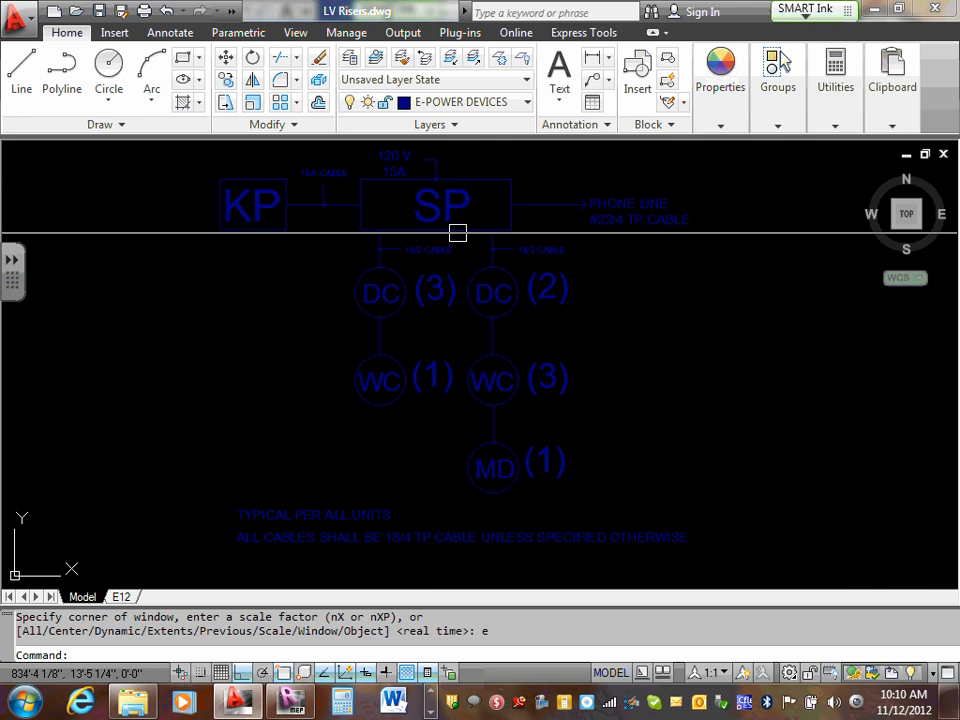
middle_drag(456, 229, 531, 251)
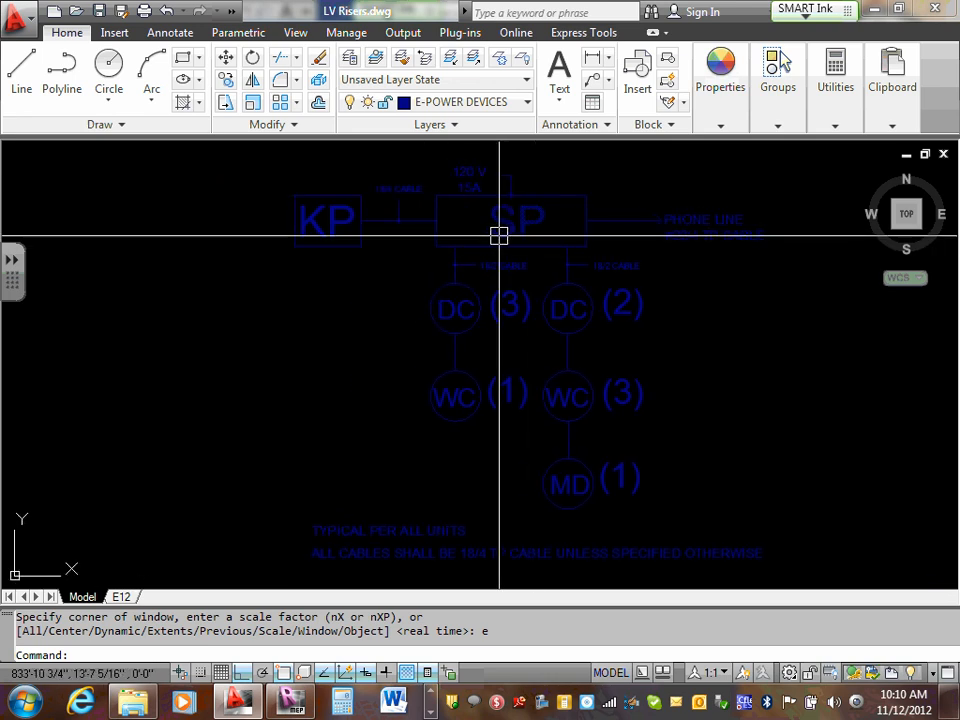
scroll(497, 234, down, 3)
scroll(491, 213, up, 5)
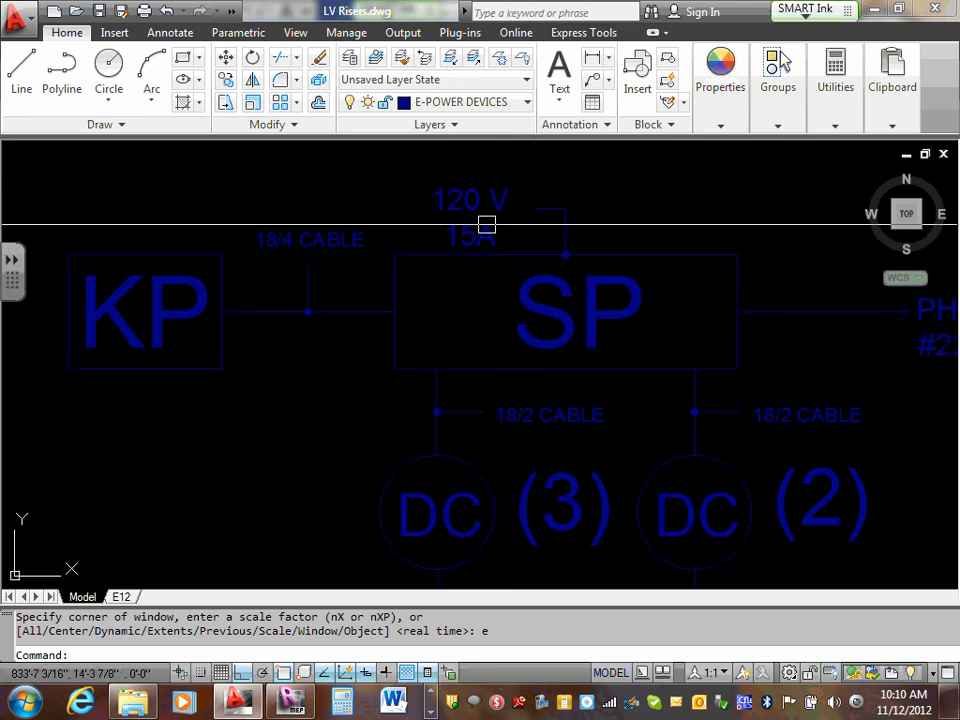
scroll(491, 213, down, 2)
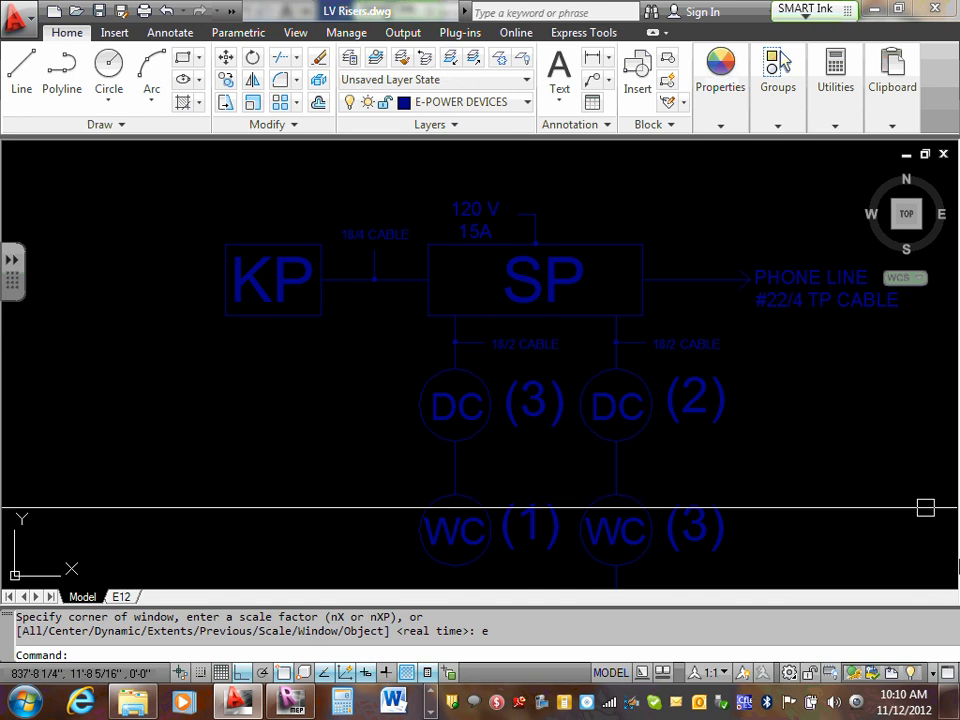
mouse_move(793, 450)
middle_down()
mouse_move(782, 425)
mouse_move(779, 436)
middle_up()
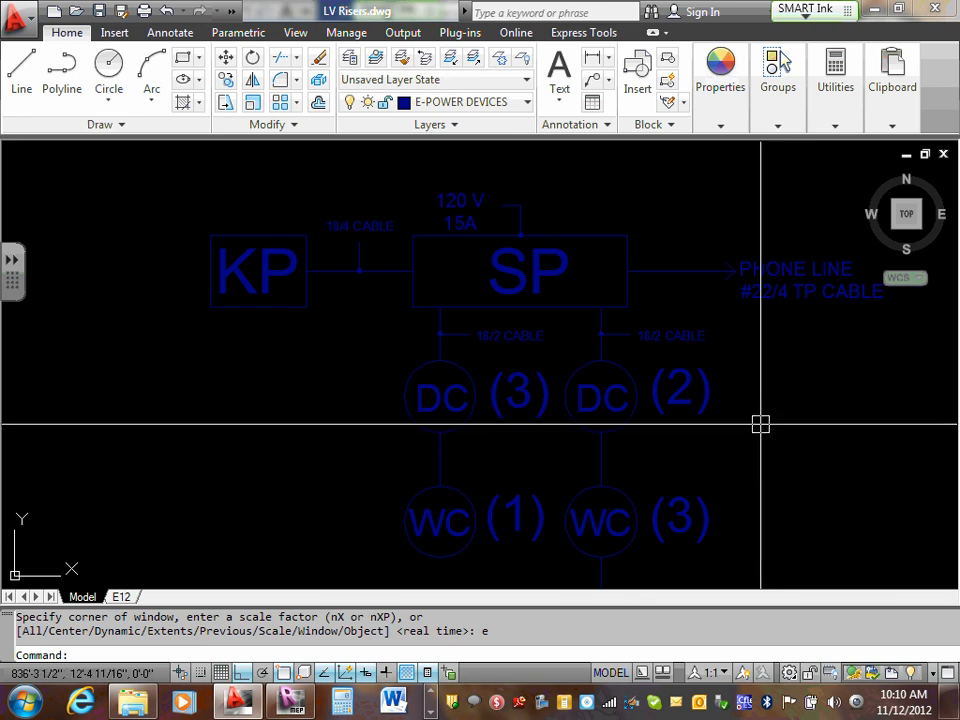
- Inspect the SD riser's three device circles, its 14/2 and 14/3 cable labels and its note
scroll(655, 367, down, 10)
middle_drag(776, 514, 651, 439)
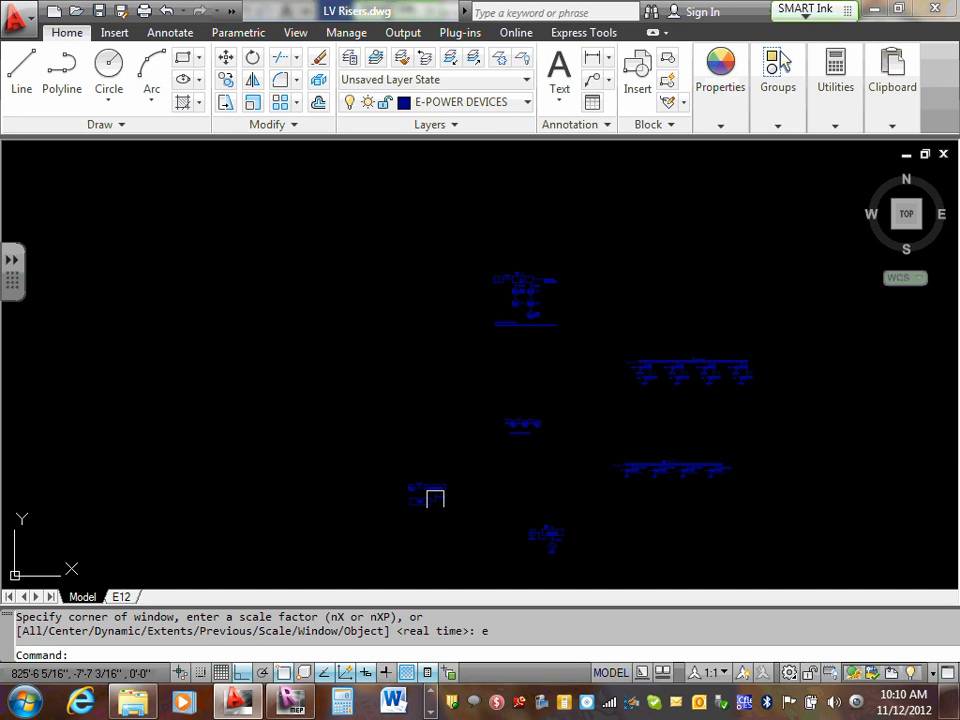
scroll(433, 495, up, 10)
scroll(405, 468, down, 8)
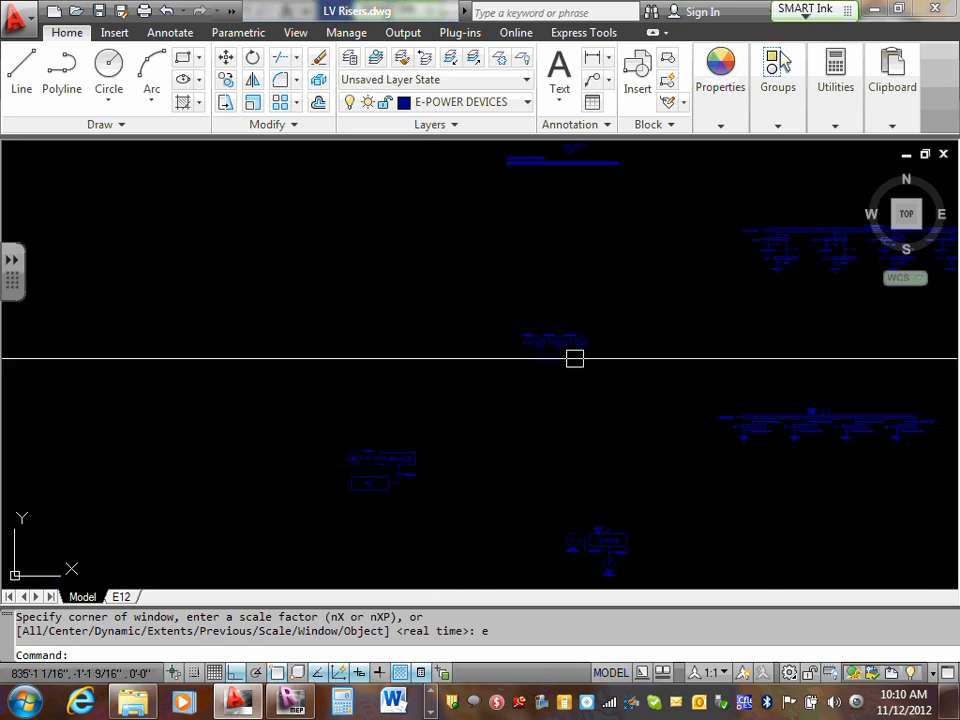
scroll(572, 332, up, 6)
scroll(510, 373, up, 2)
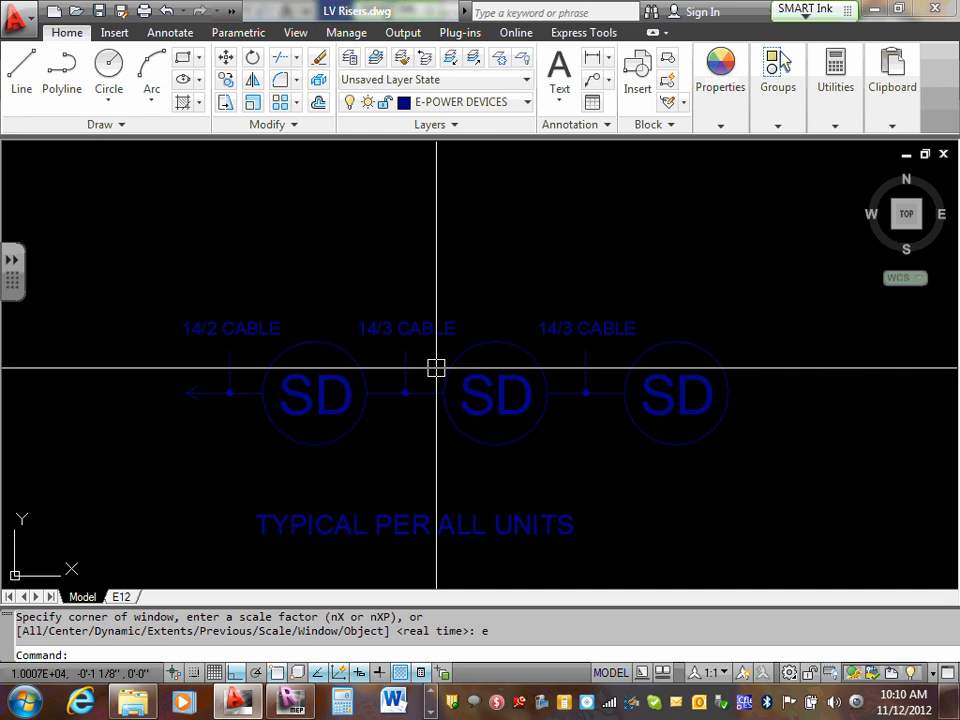
scroll(436, 368, down, 8)
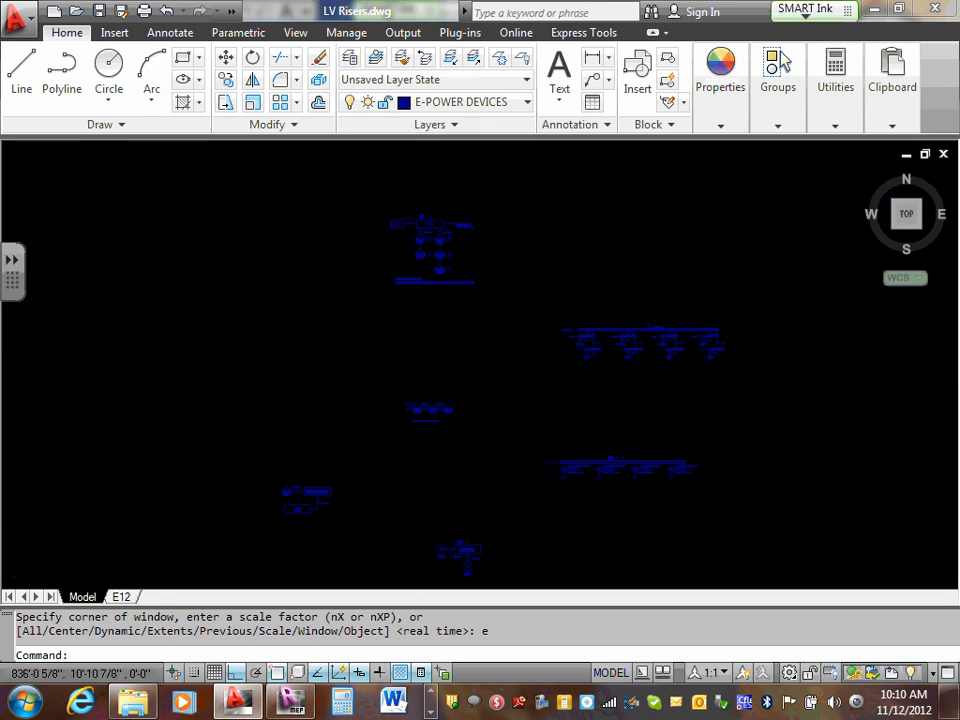
- Examine the KP and SP riser again, followed by the SD riser with its cable labels
scroll(452, 326, up, 9)
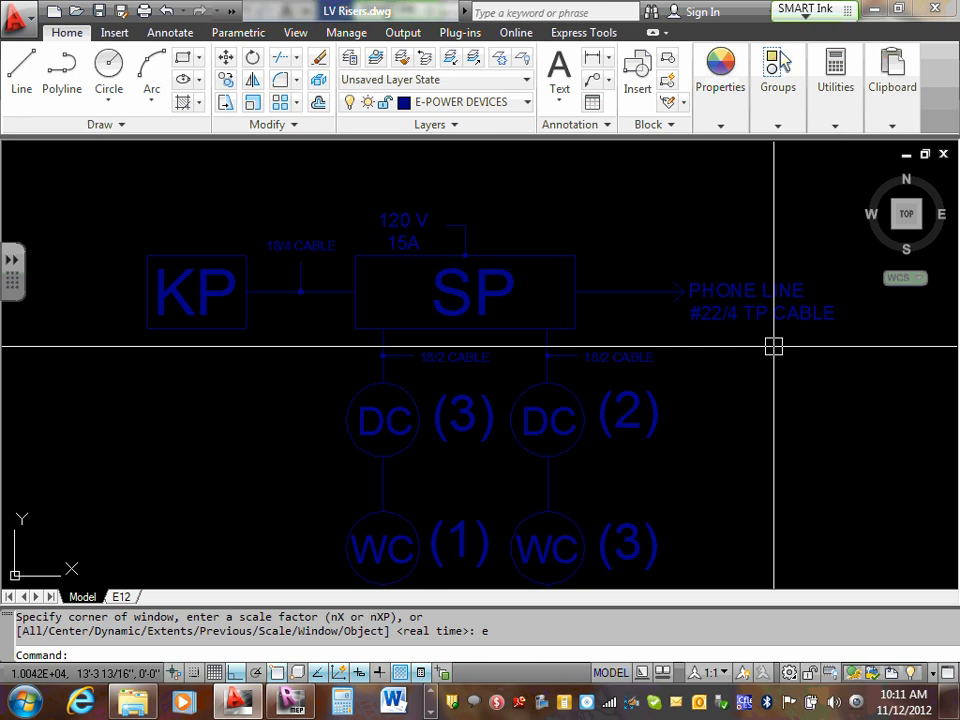
scroll(490, 400, down, 8)
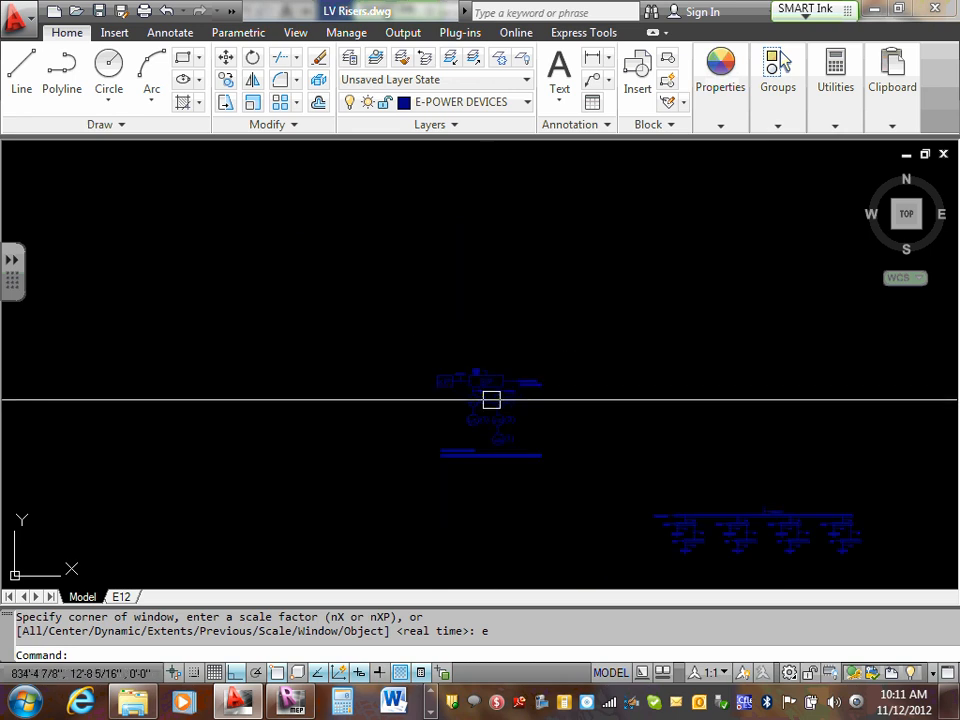
middle_drag(482, 504, 484, 295)
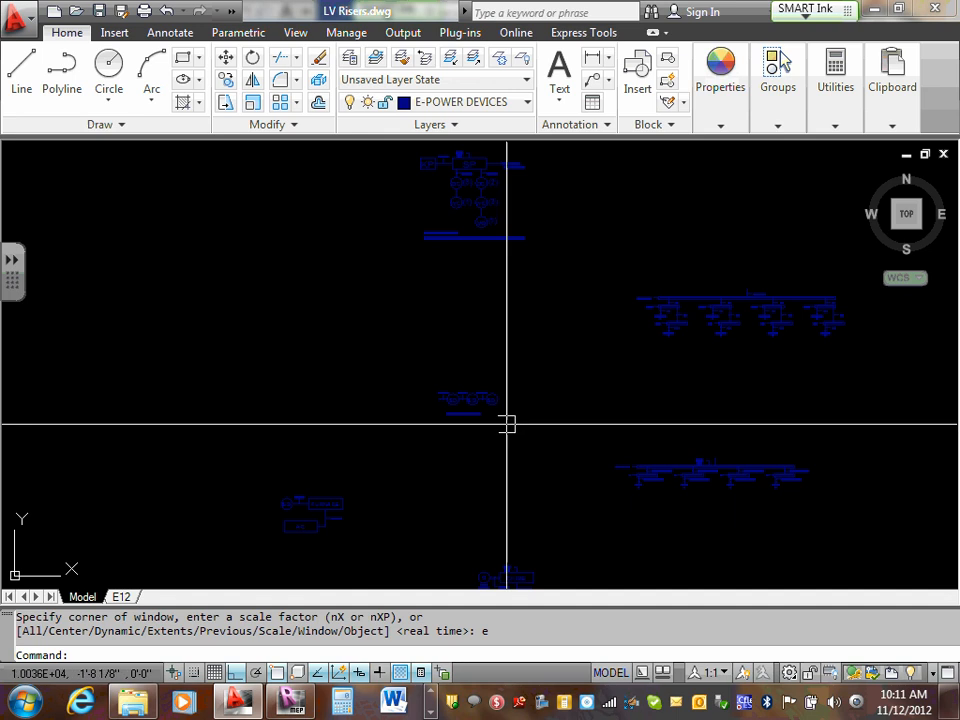
scroll(426, 371, up, 6)
middle_drag(383, 335, 433, 431)
scroll(429, 429, up, 5)
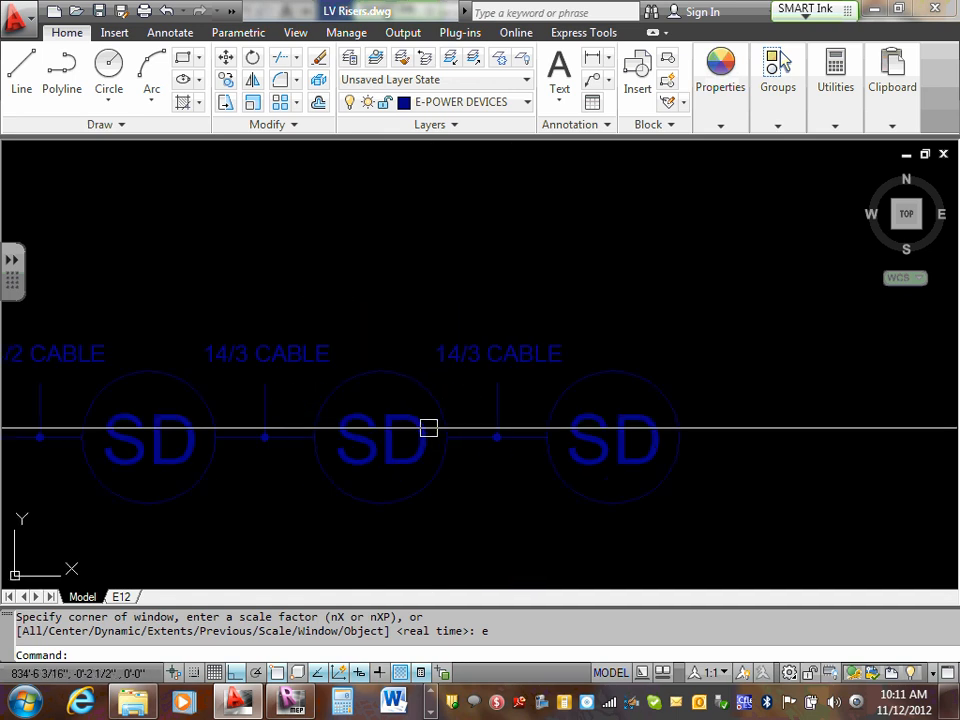
scroll(424, 429, down, 5)
click(231, 349)
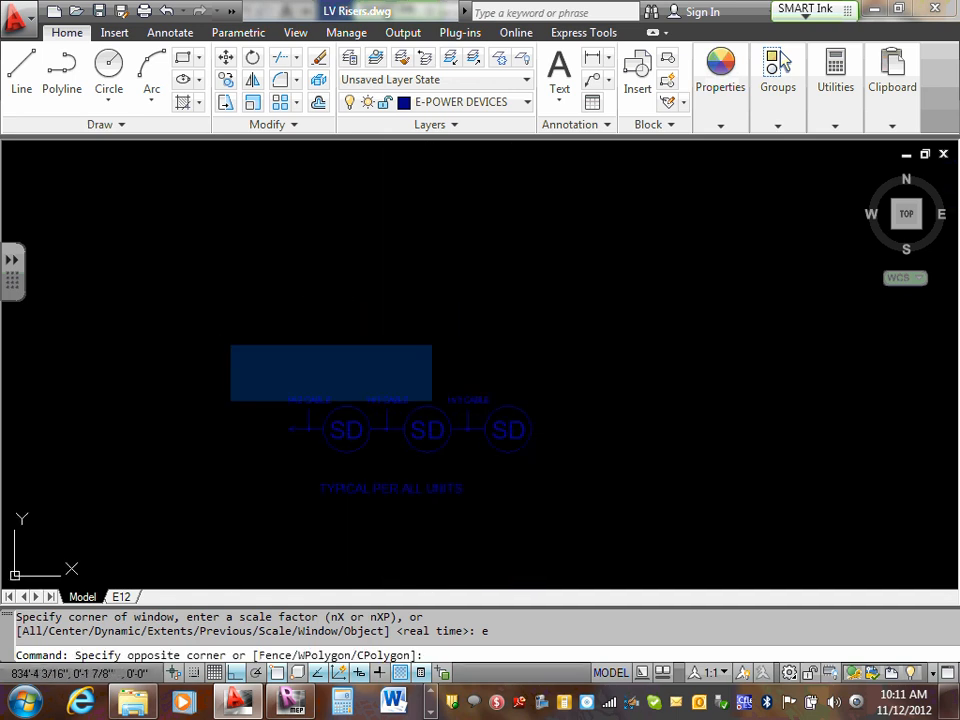
click(521, 448)
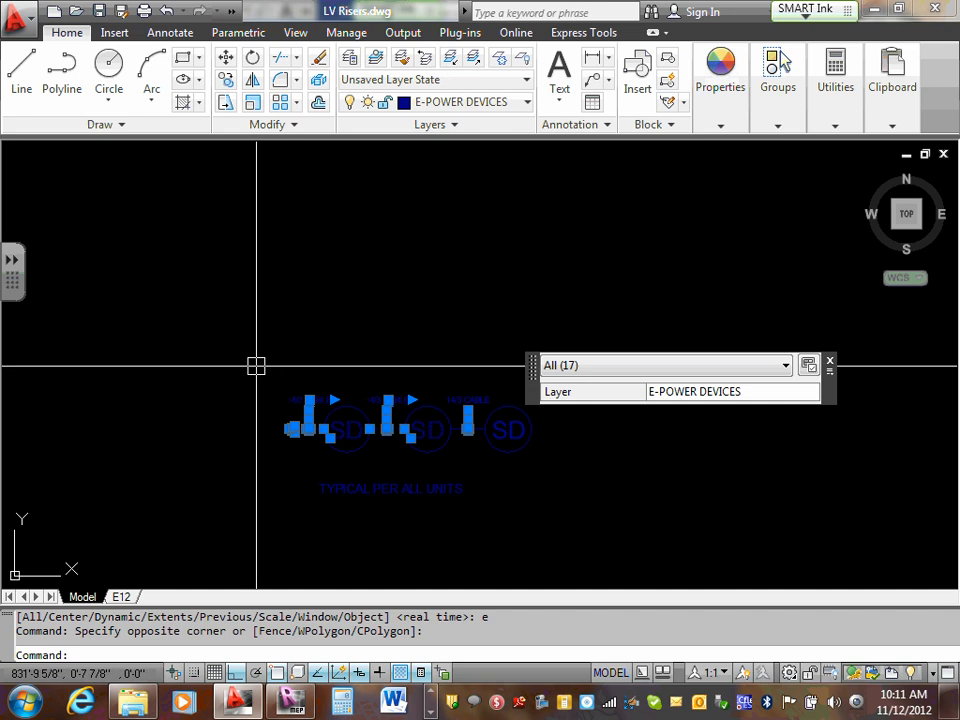
key(Escape)
key(Escape)
- Delete the three SD circles with their connecting lines and cable labels
click(263, 347)
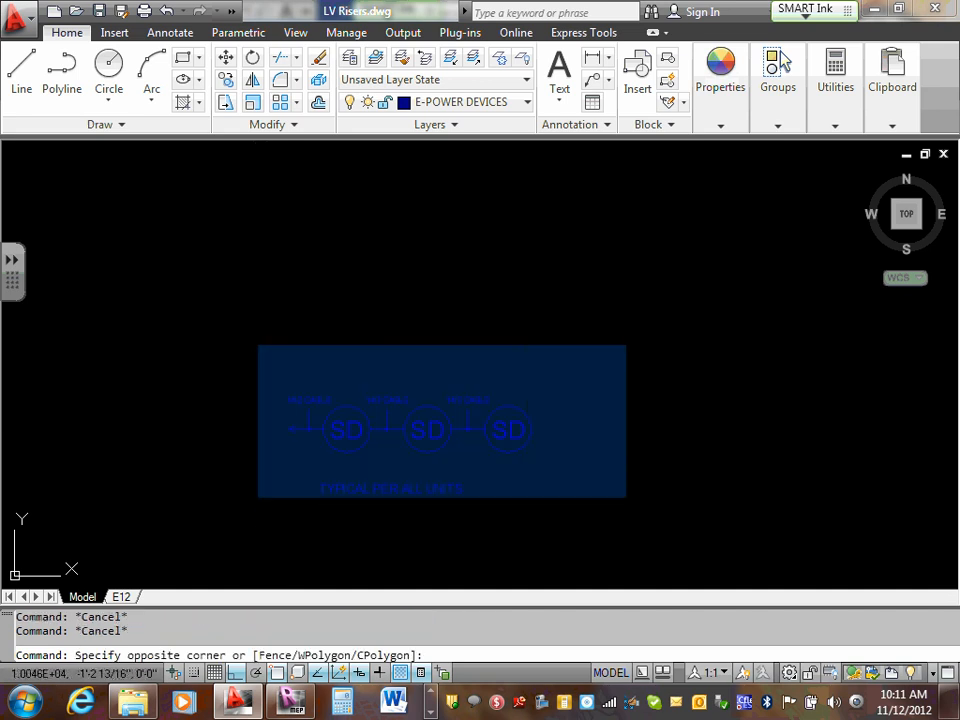
click(622, 466)
key(Delete)
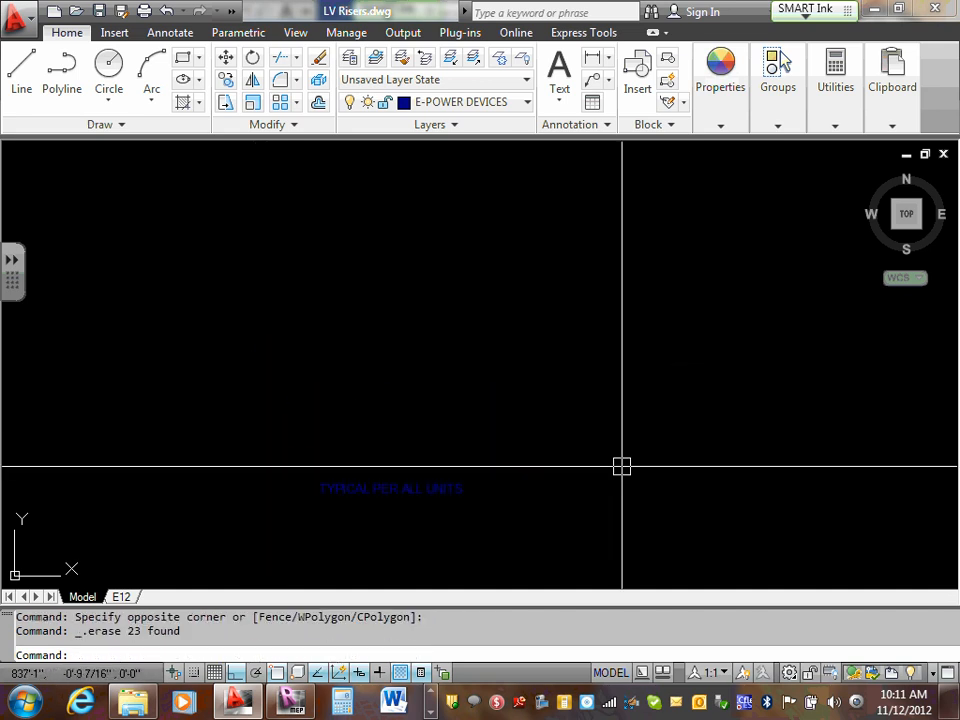
- Review the remaining risers, examining the KP and SP riser and the phone and data jack riser up close
scroll(590, 358, down, 5)
scroll(575, 222, up, 9)
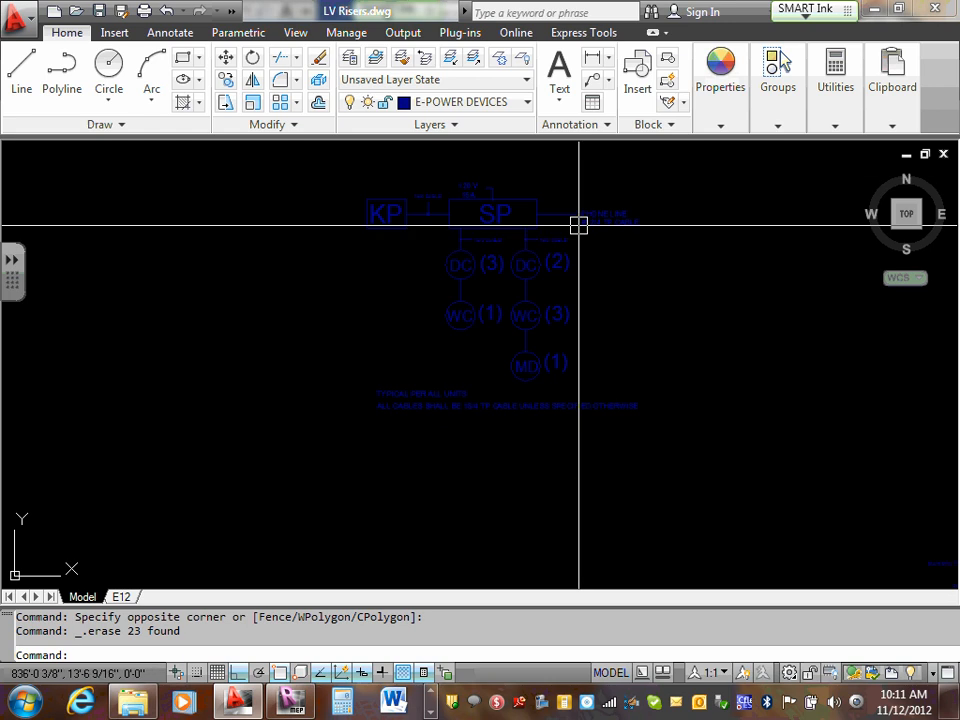
scroll(497, 204, down, 6)
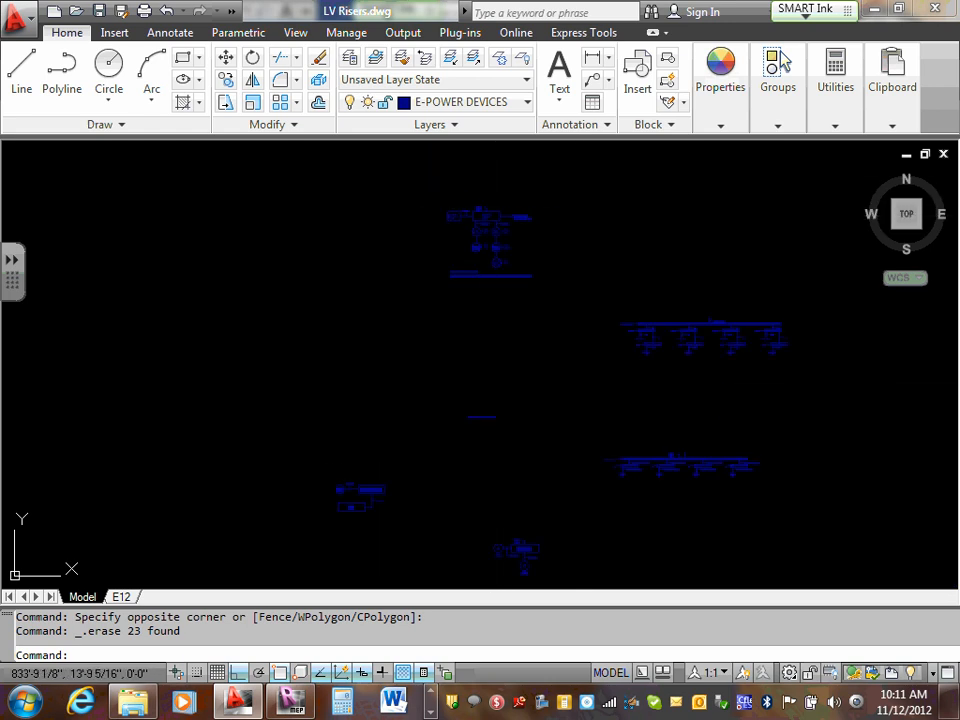
scroll(784, 319, up, 2)
scroll(521, 313, up, 8)
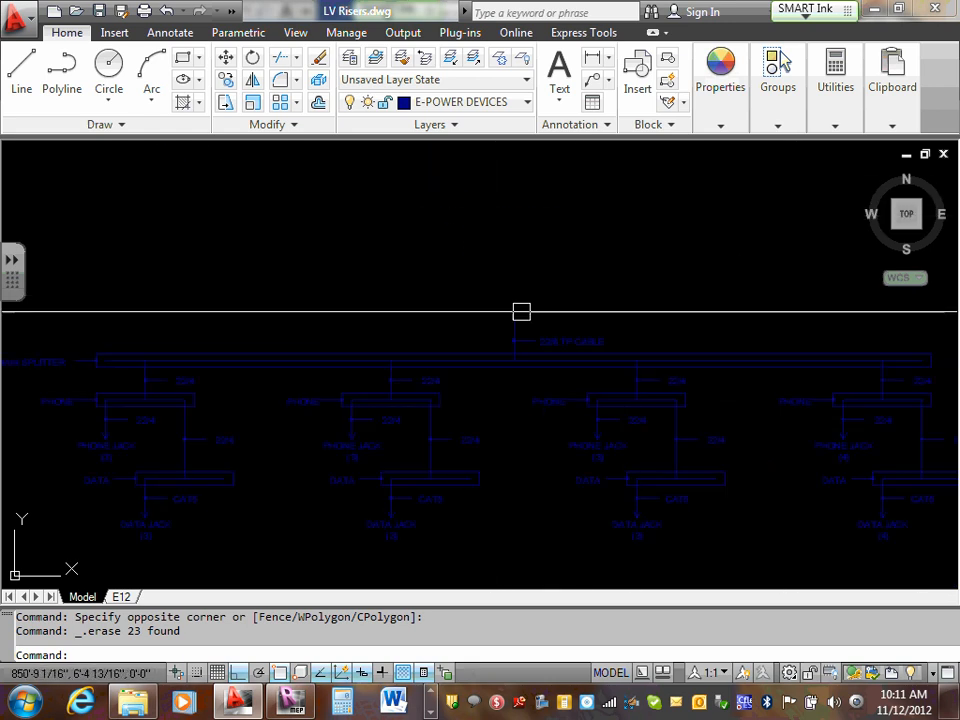
middle_drag(553, 411, 557, 270)
scroll(557, 270, down, 6)
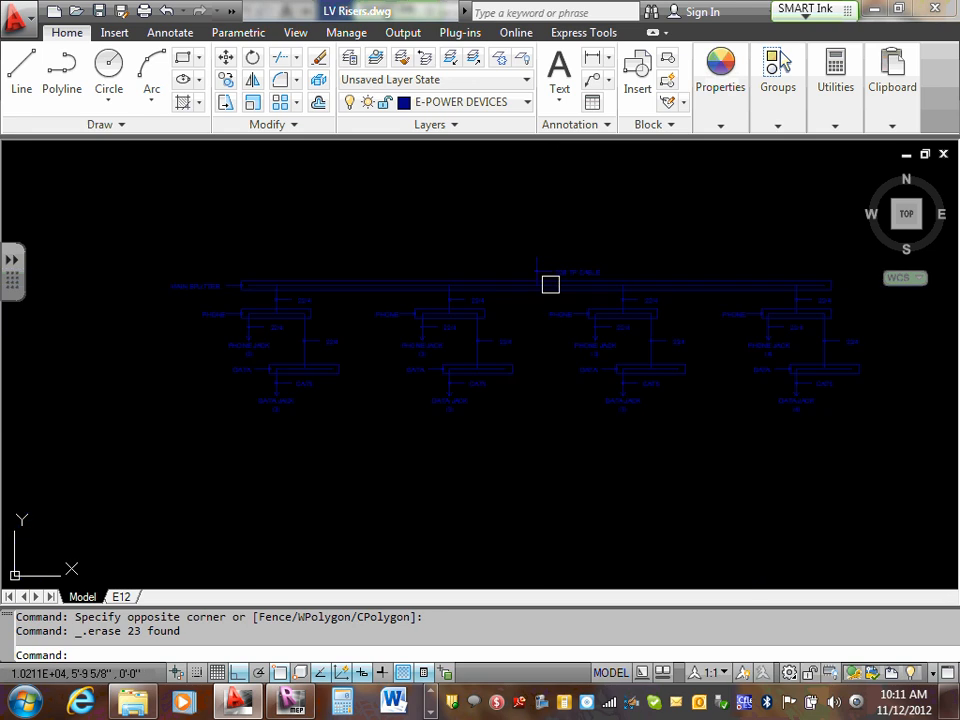
middle_drag(709, 294, 706, 369)
scroll(706, 369, up, 8)
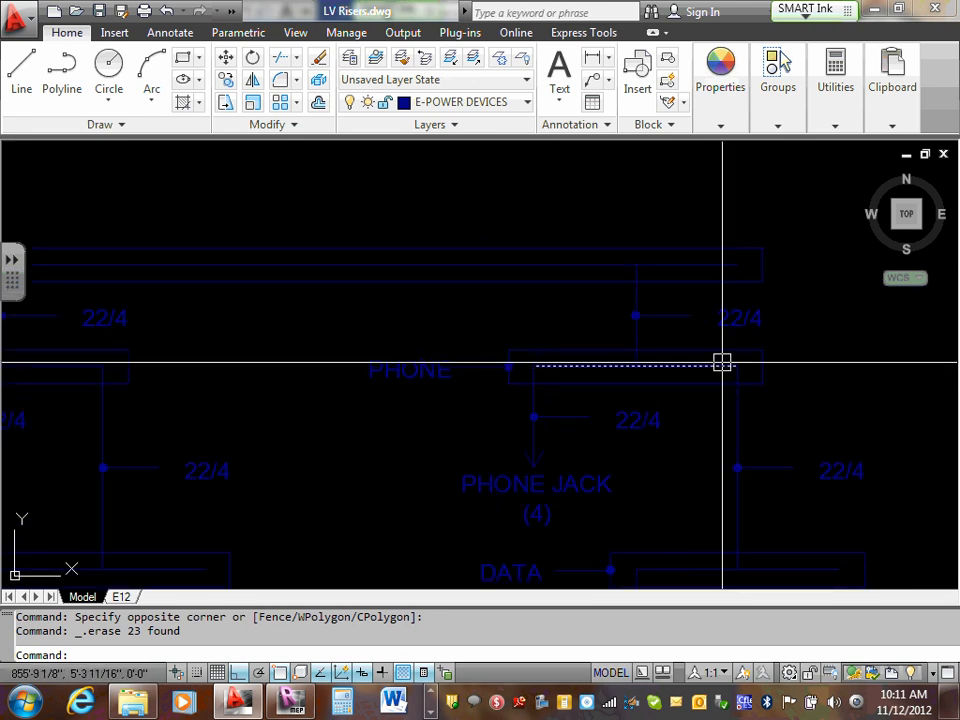
scroll(722, 362, down, 10)
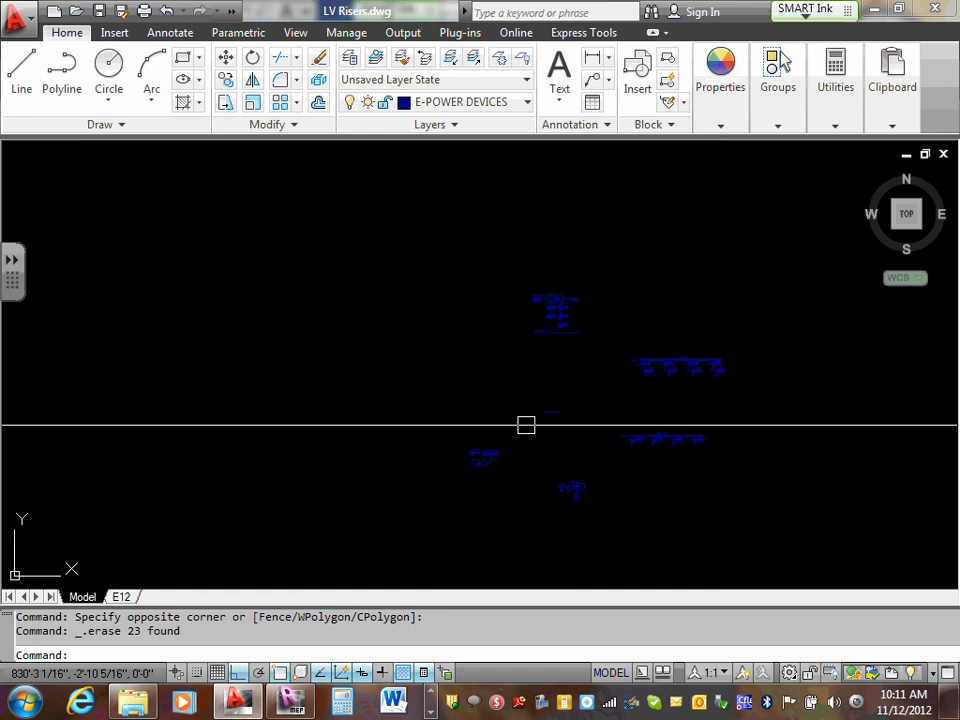
scroll(630, 387, up, 5)
scroll(627, 388, down, 4)
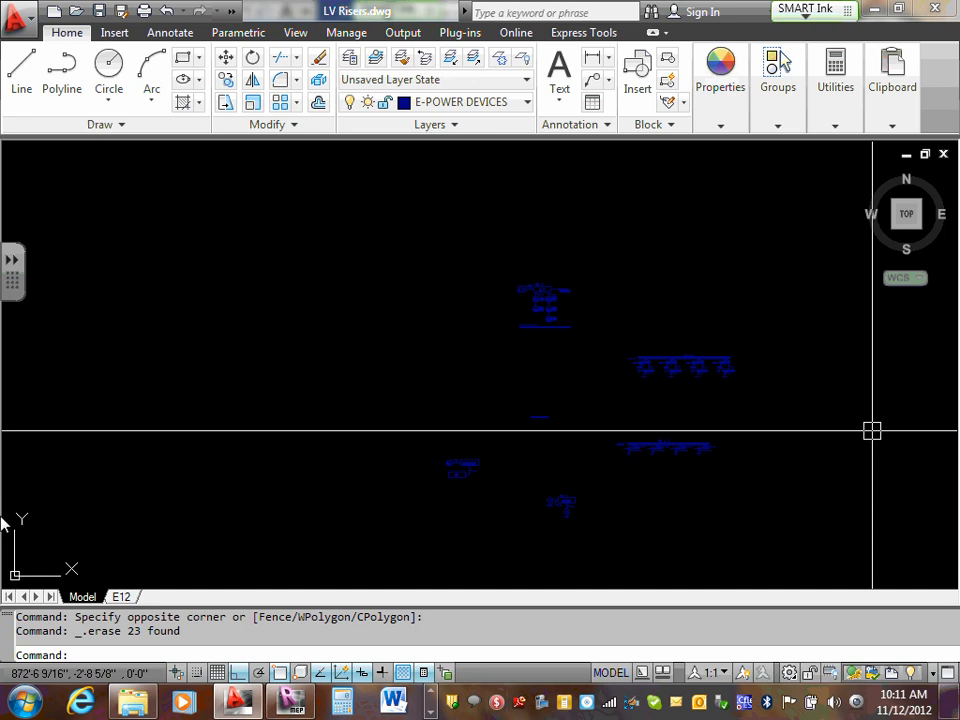
- Save LV Risers.dwg and switch back to the LV Riser drafting view in Revit
click(99, 12)
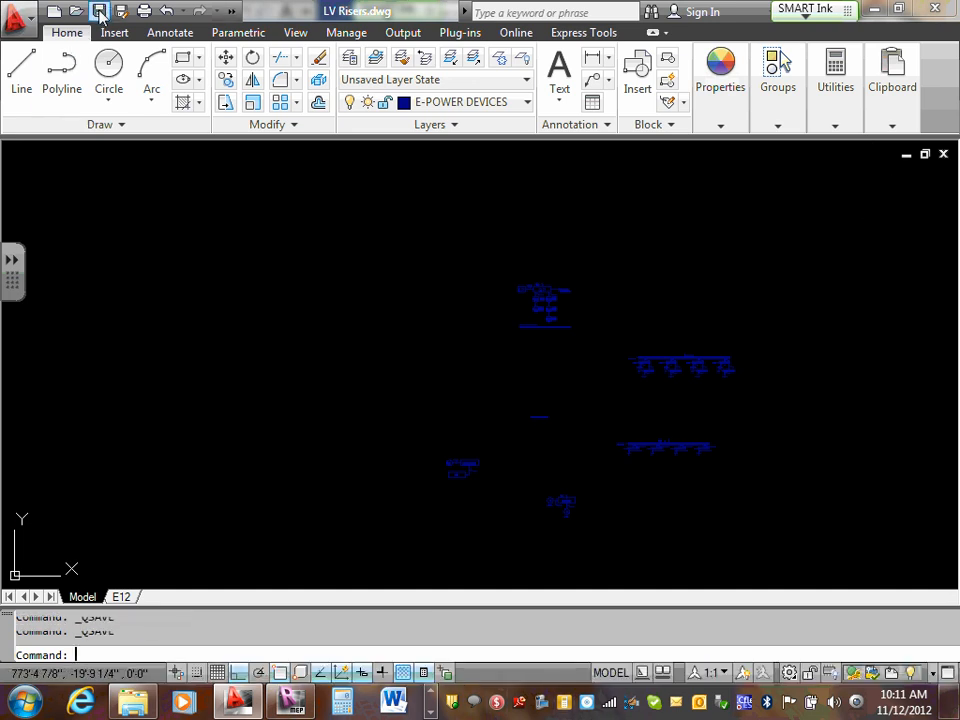
click(99, 12)
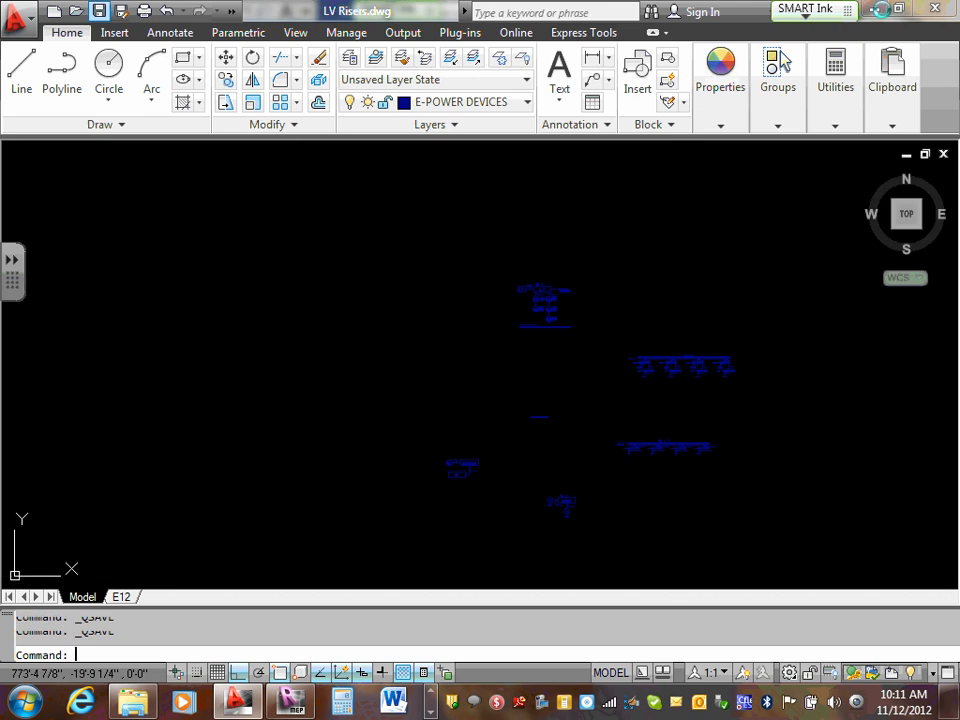
click(877, 11)
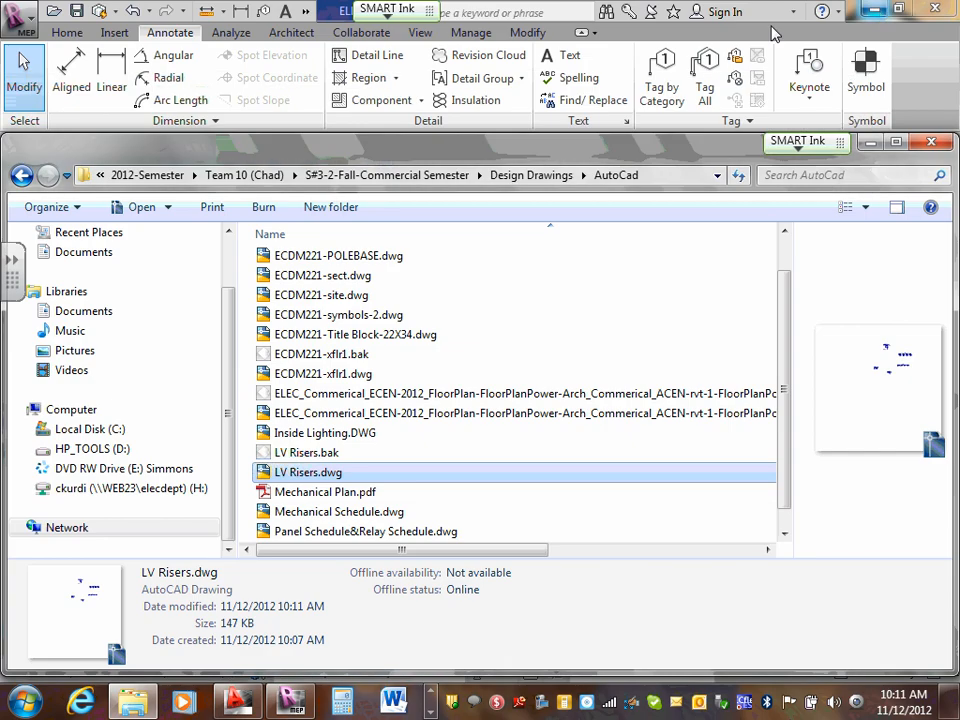
click(872, 142)
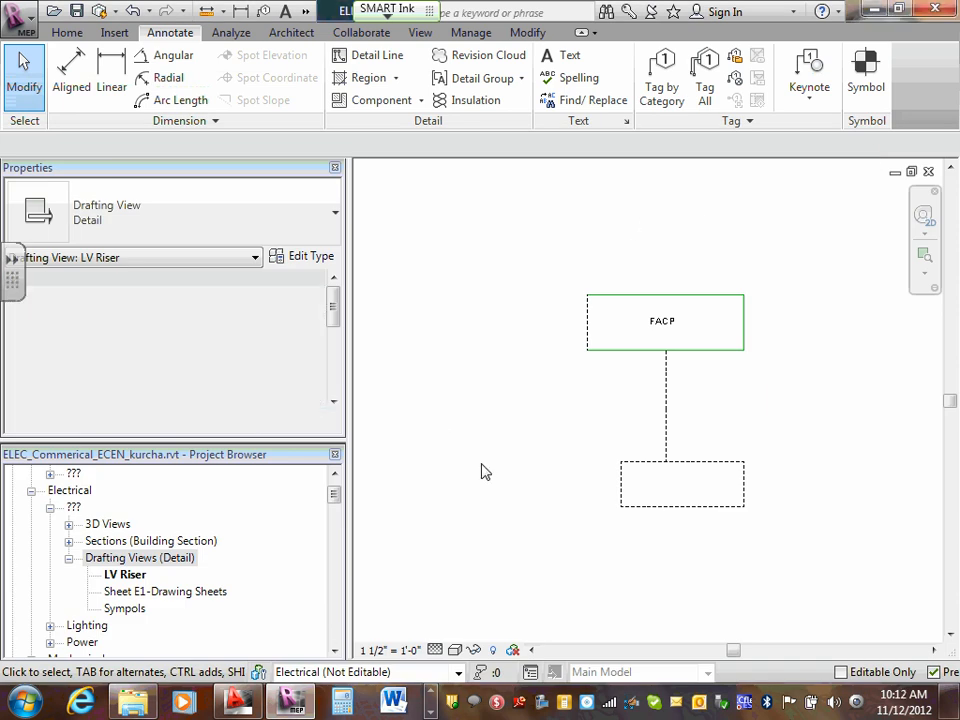
scroll(484, 471, down, 2)
scroll(486, 472, up, 1)
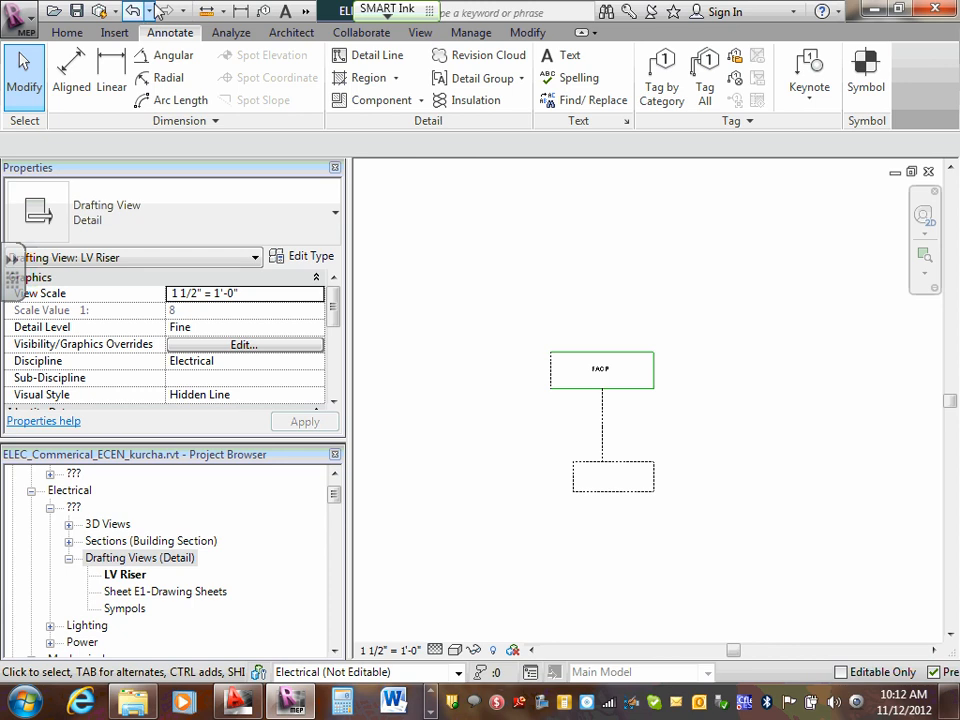
- Import LV Risers.dwg from the AutoCad folder under Design Drawings into the LV Riser drafting view as a CAD import
click(114, 34)
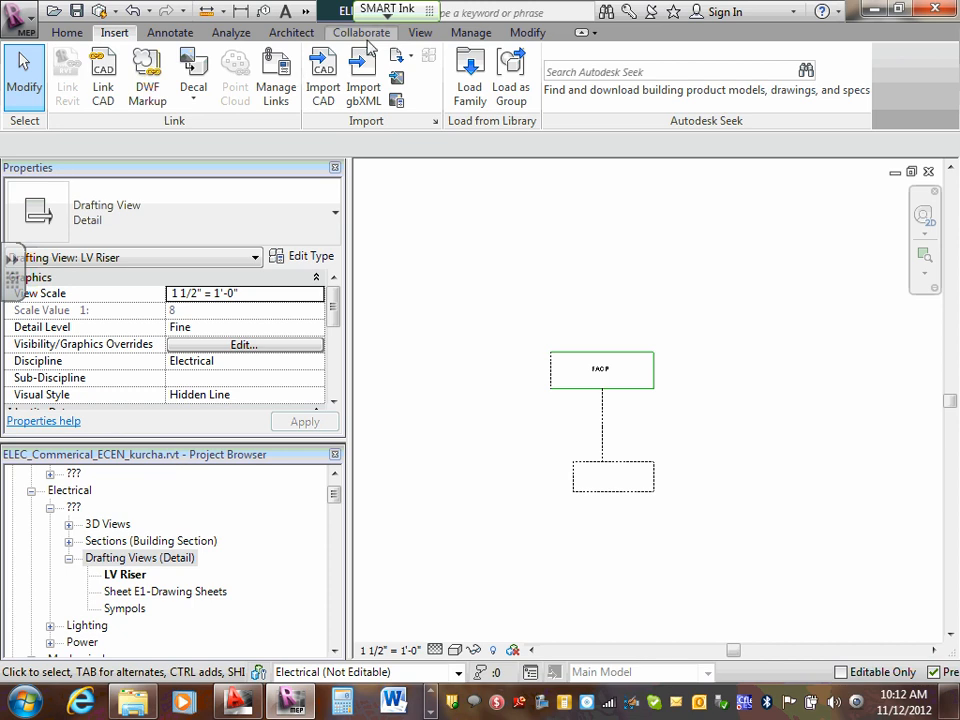
click(335, 78)
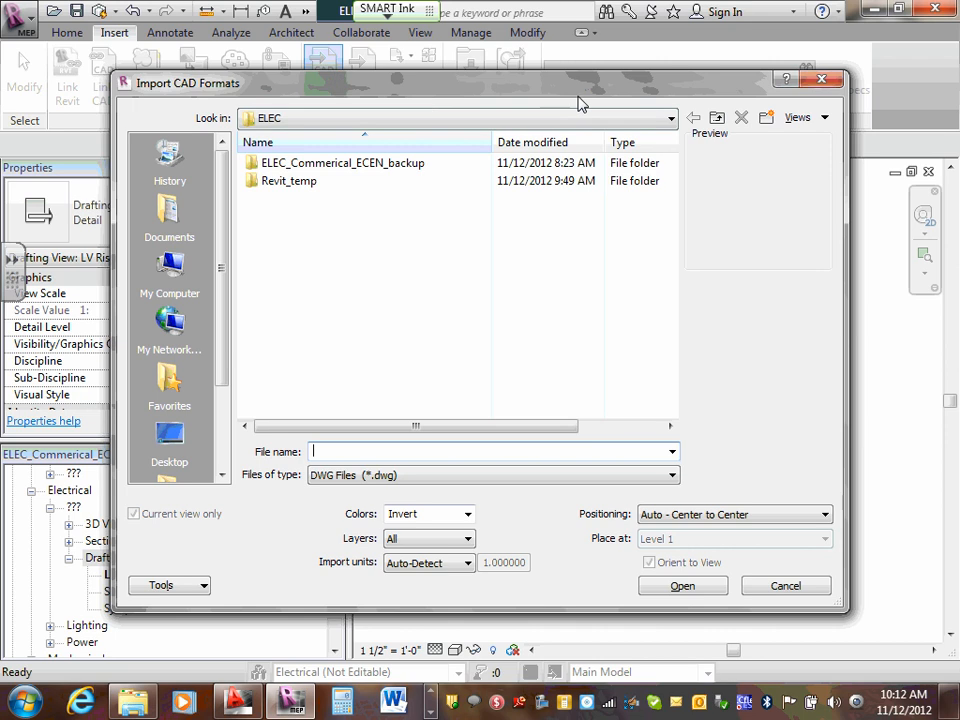
click(671, 119)
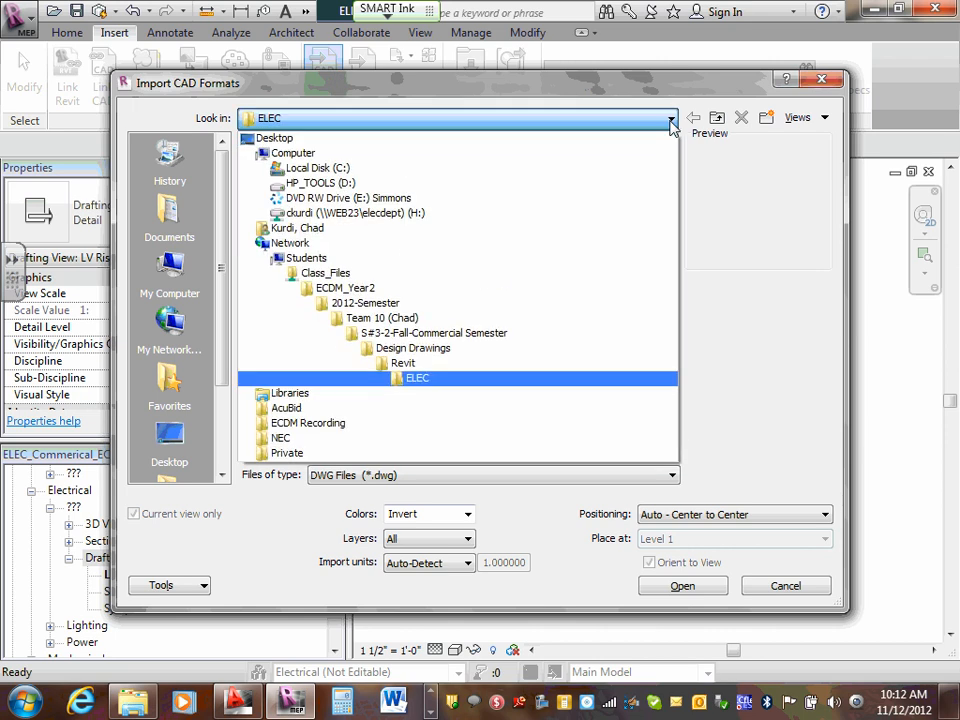
click(445, 349)
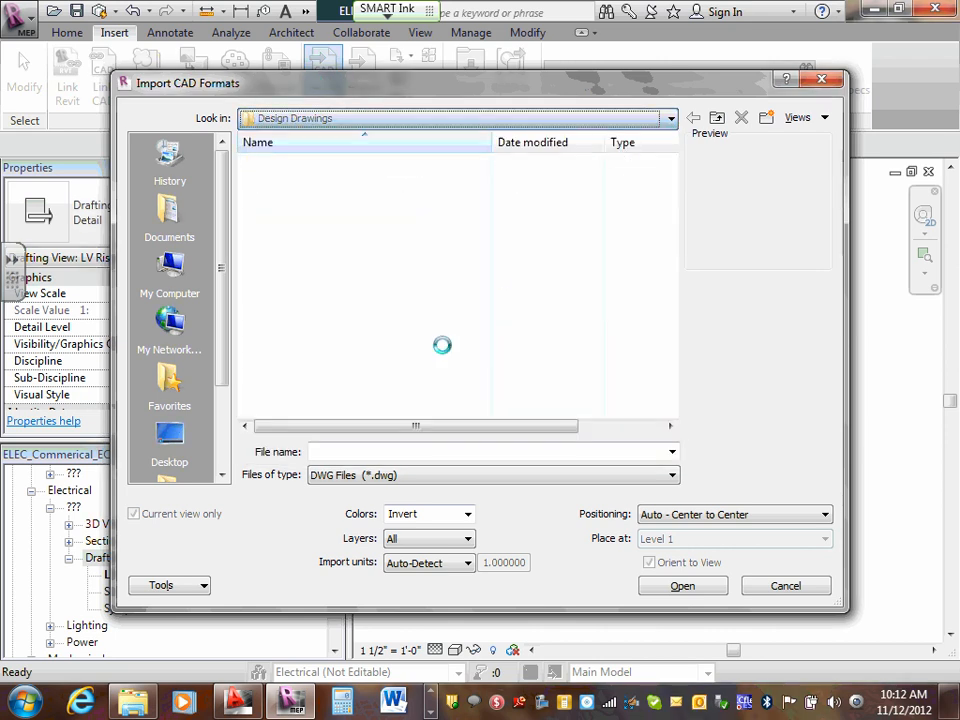
click(670, 120)
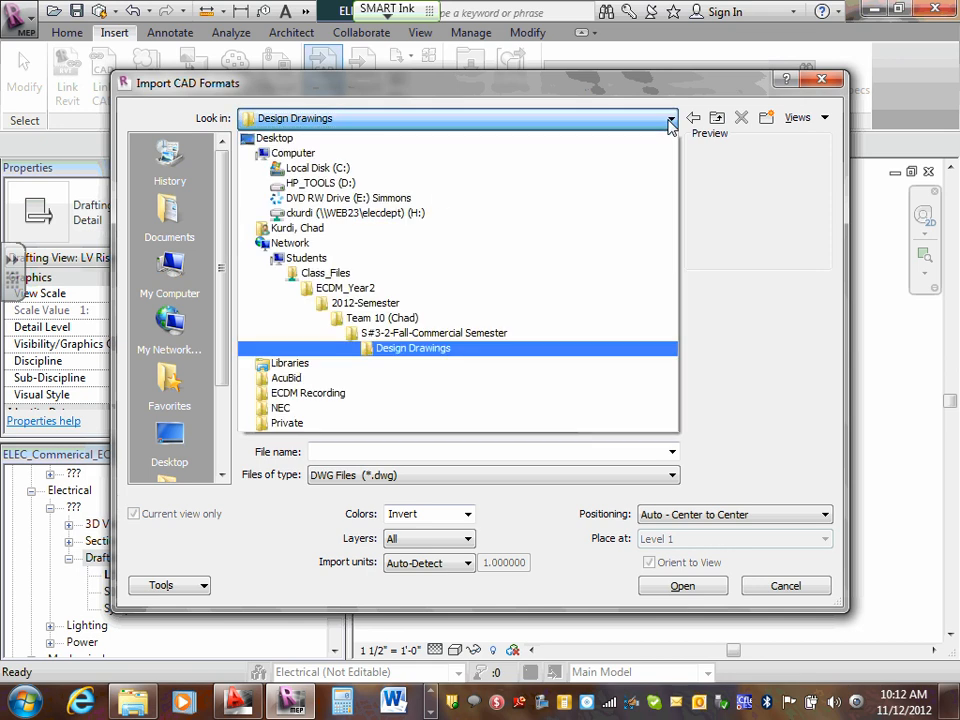
click(670, 120)
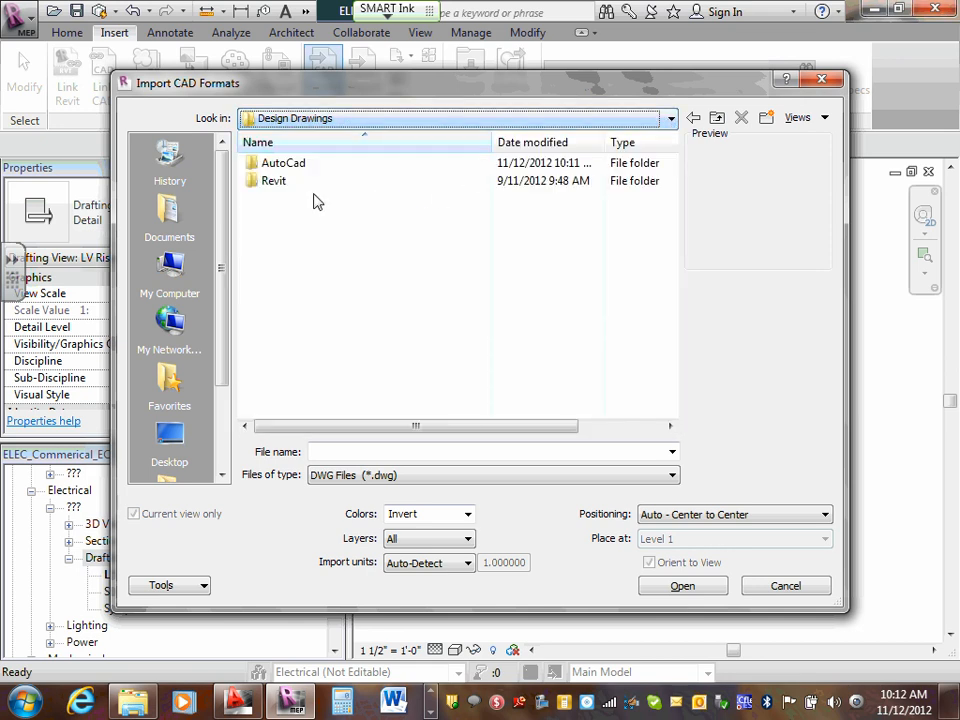
double_click(283, 163)
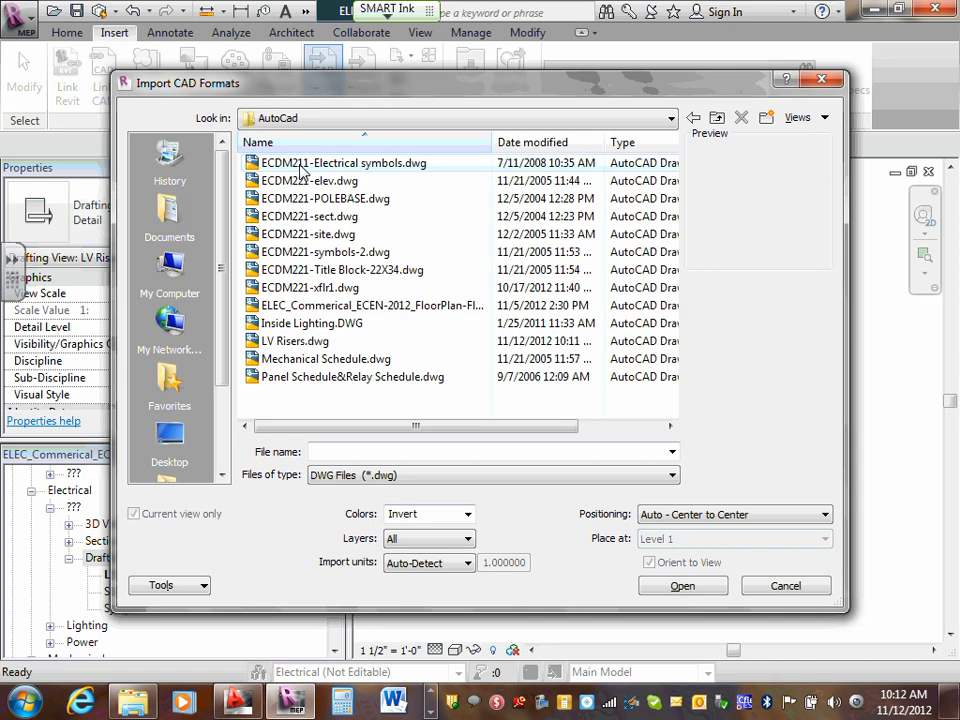
click(312, 341)
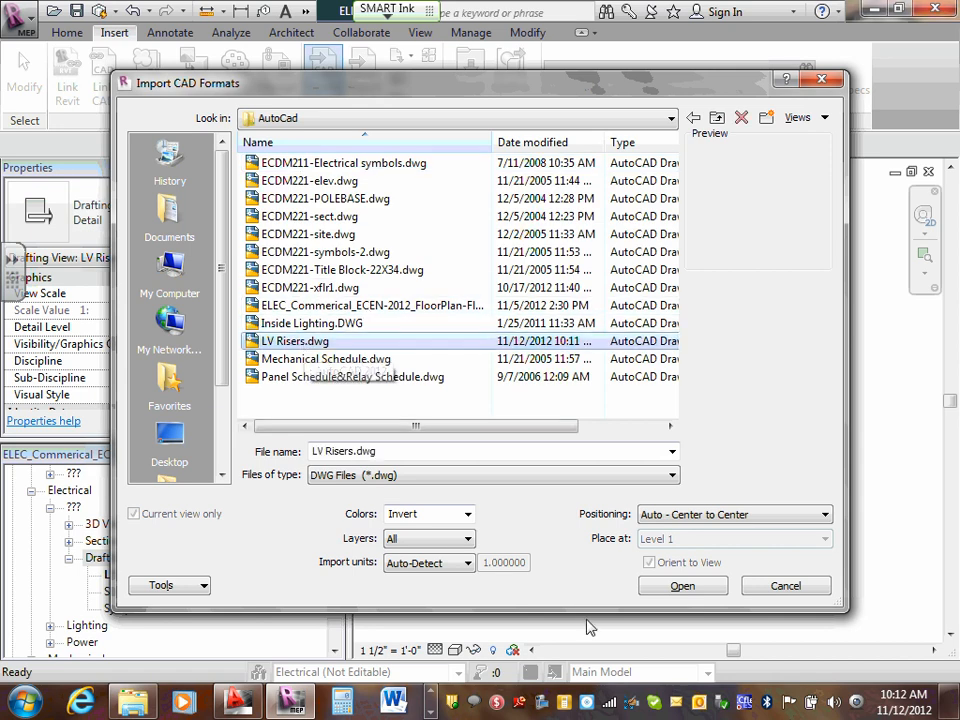
click(681, 587)
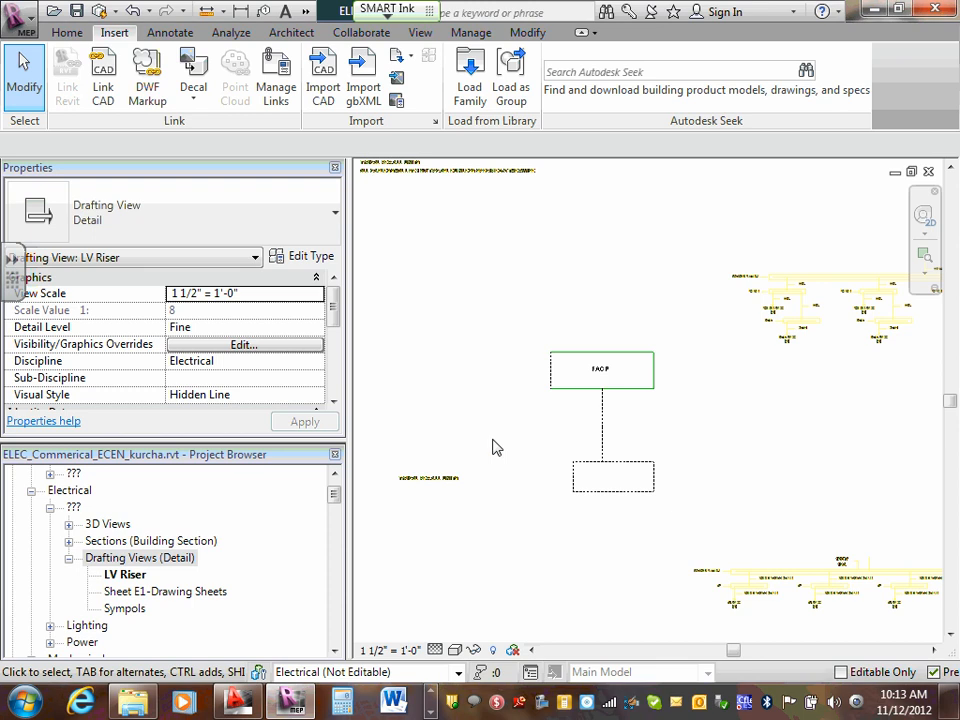
- Select the imported LV Risers.dwg and examine its riser diagrams around the FACP box
scroll(508, 435, down, 3)
scroll(820, 363, up, 2)
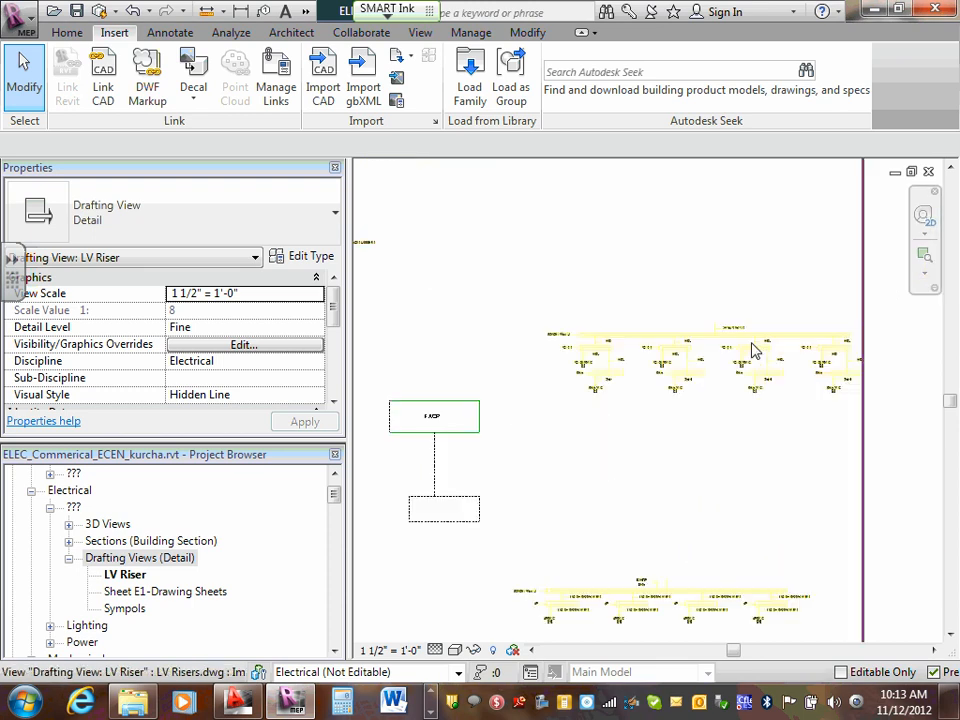
click(617, 355)
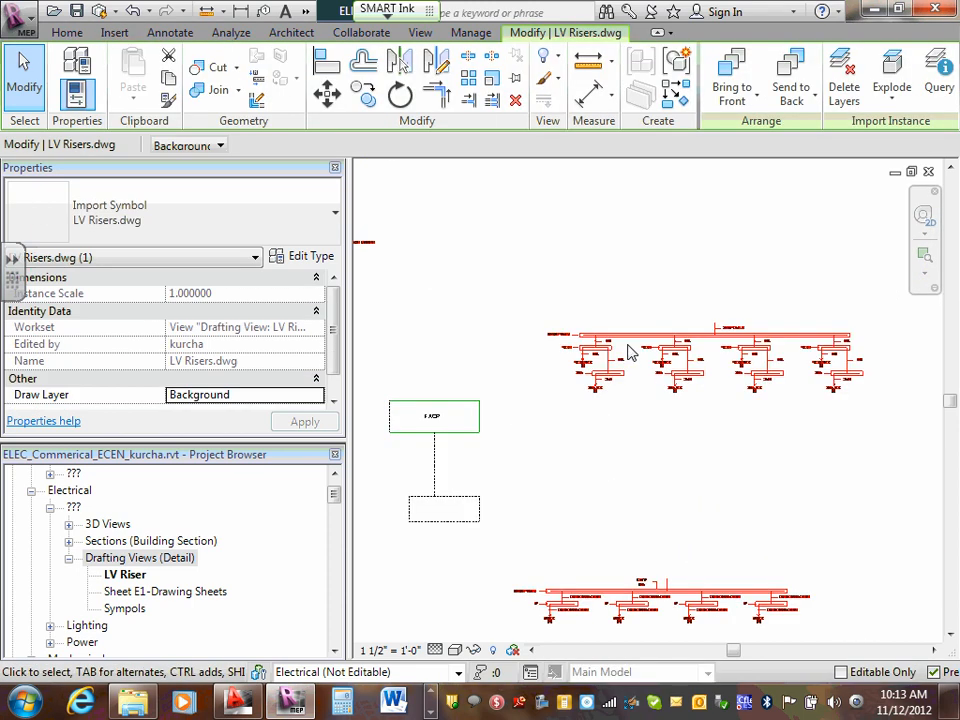
scroll(630, 352, down, 4)
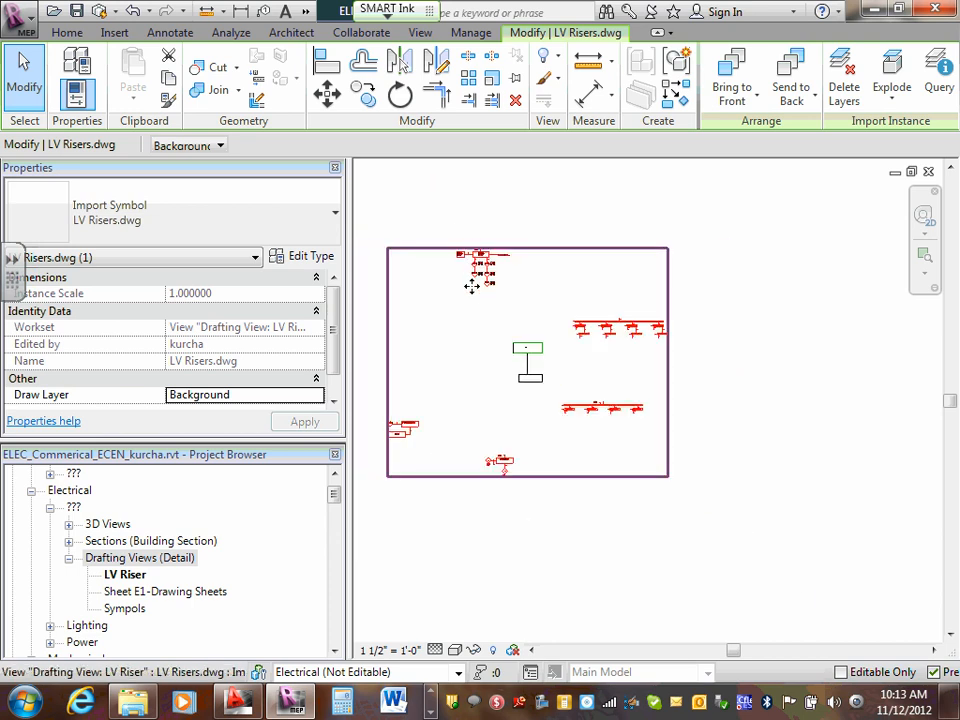
scroll(480, 266, up, 1)
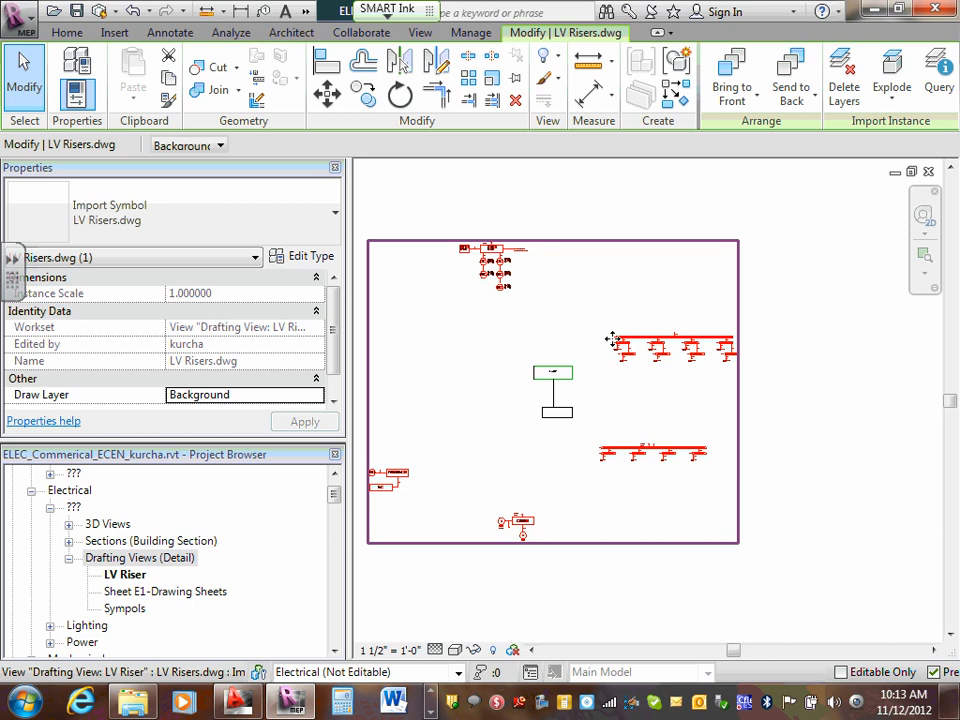
scroll(667, 344, up, 3)
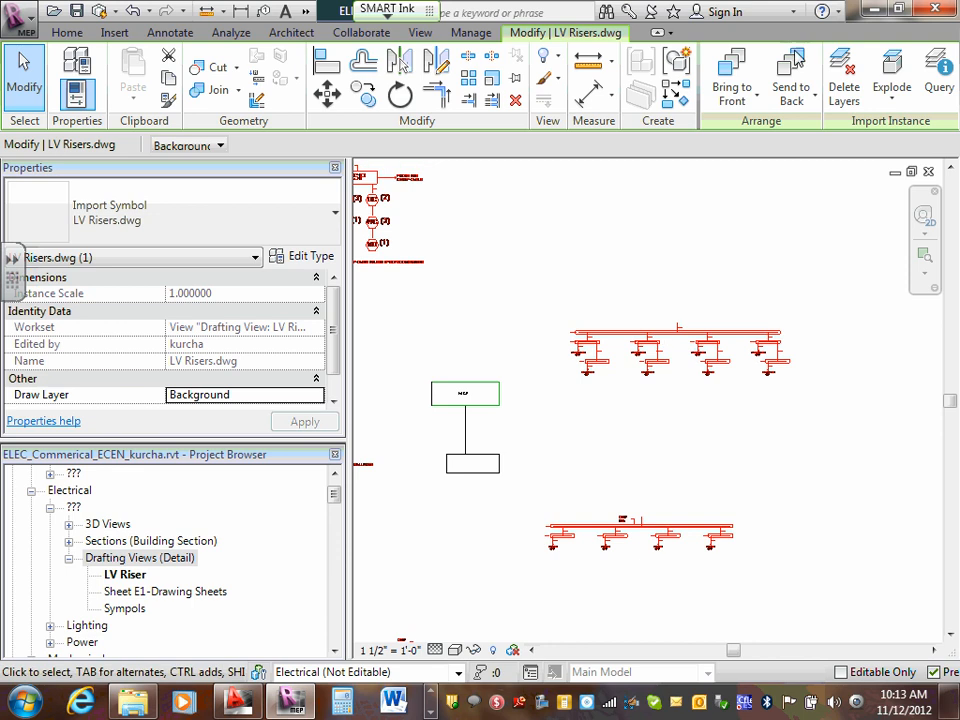
scroll(648, 310, down, 1)
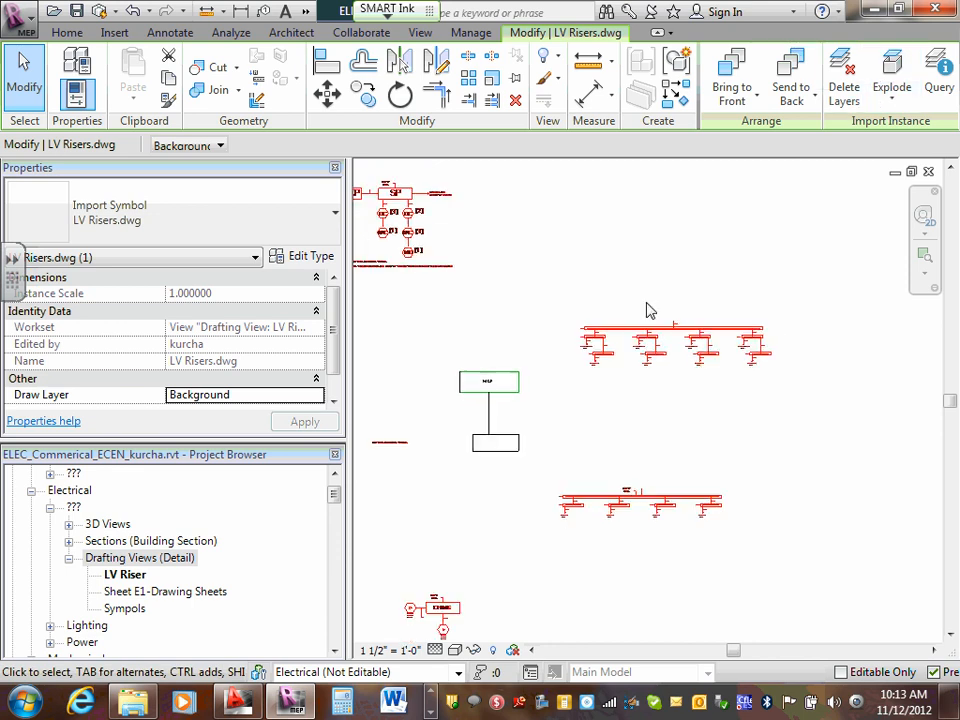
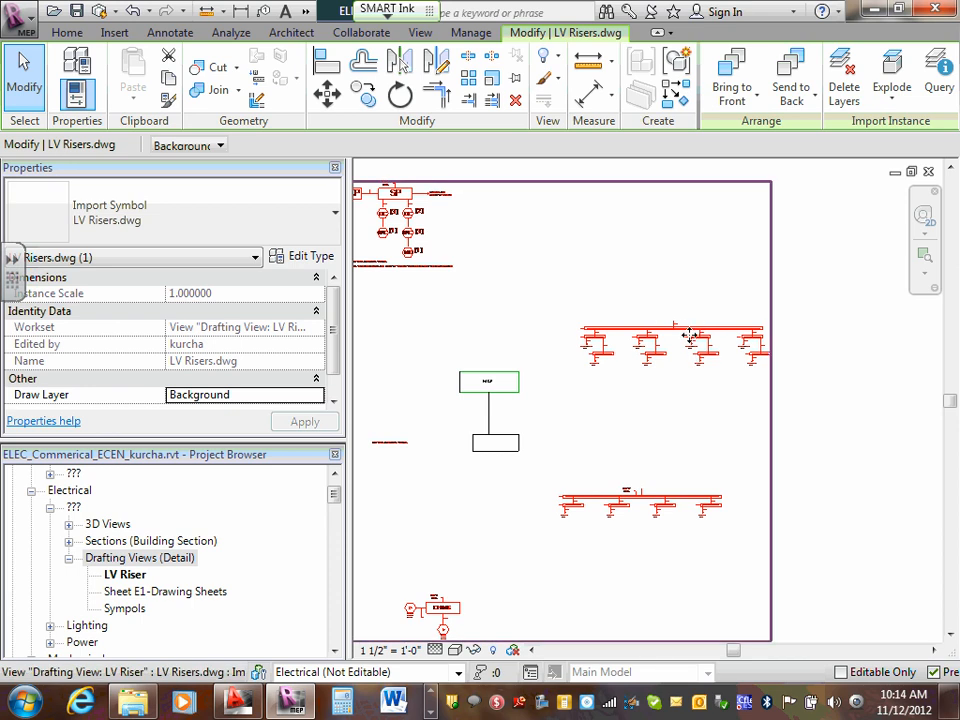
- Delete the imported LV Risers.dwg from the drafting view and open sheet E7.1 - LV Riser
key(Delete)
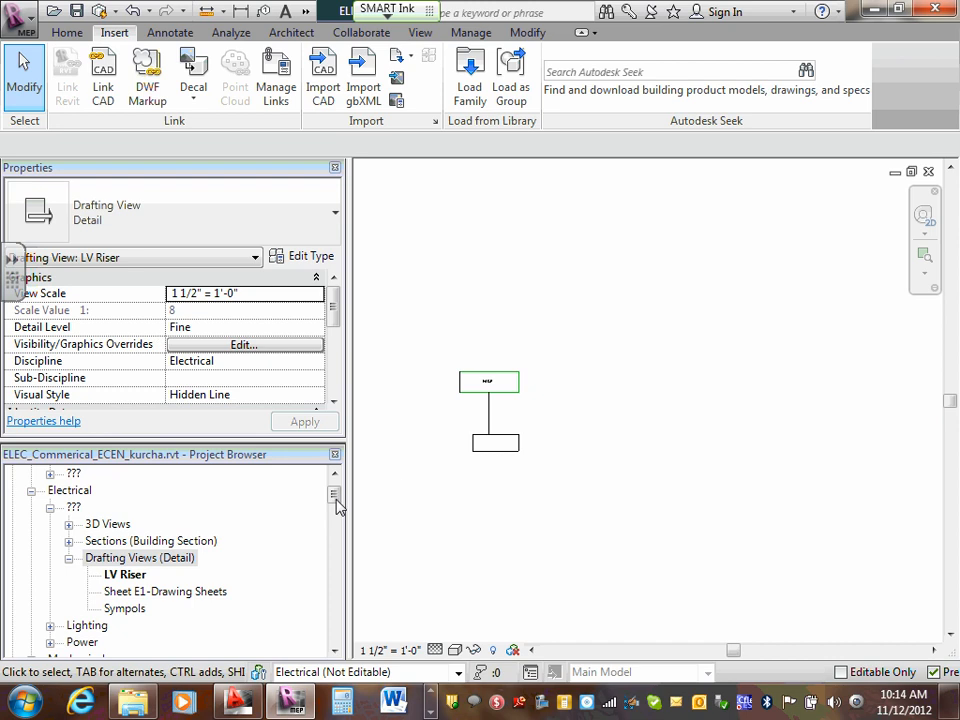
drag(334, 497, 334, 529)
click(102, 560)
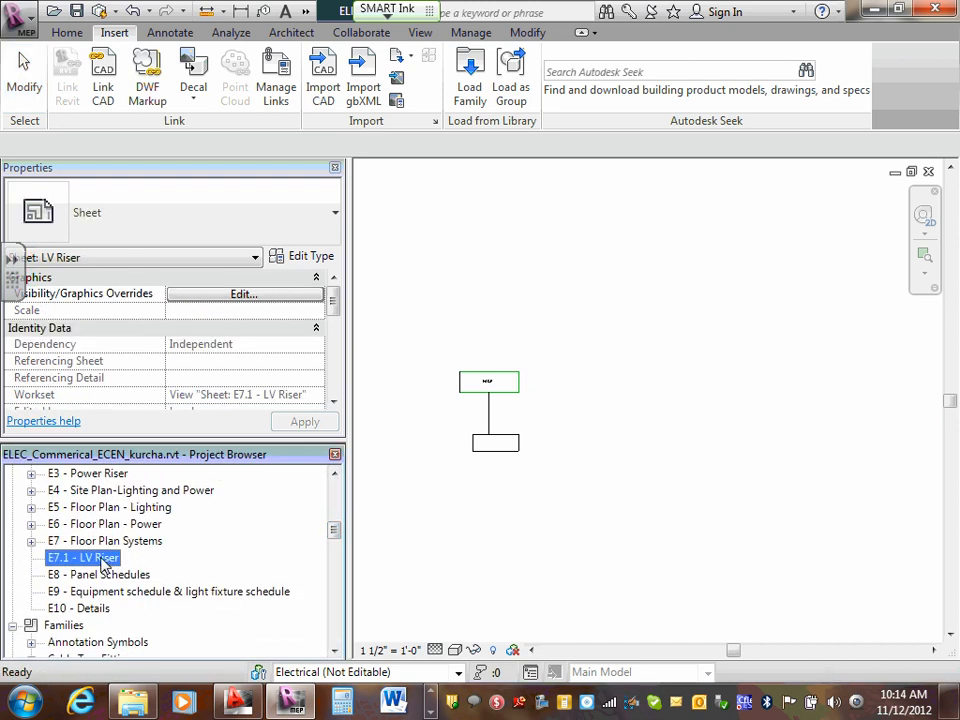
double_click(104, 559)
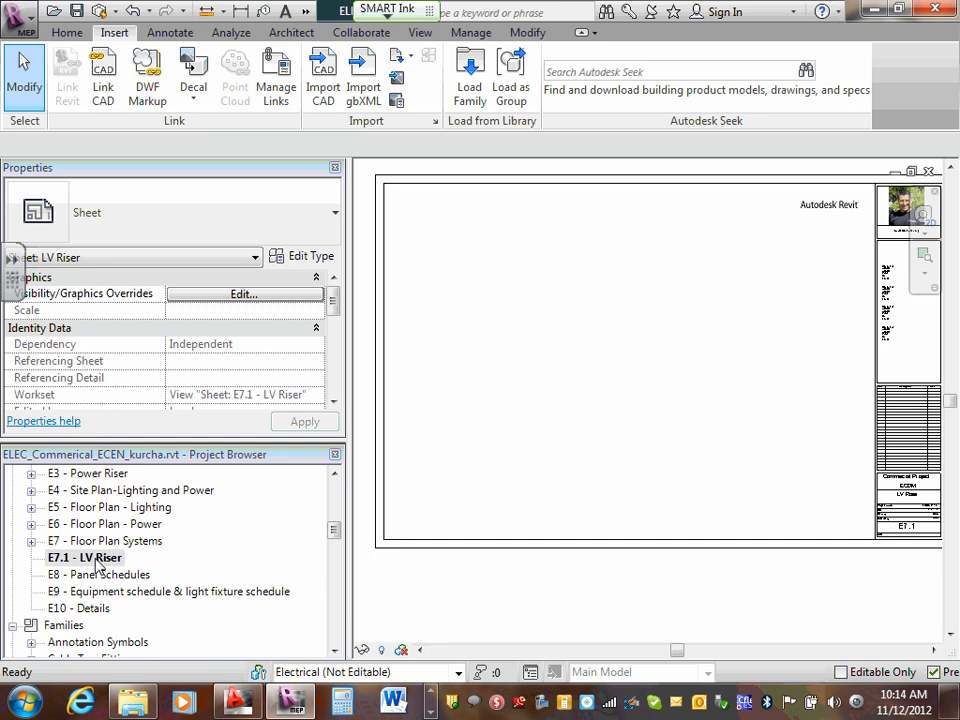
right_click(100, 560)
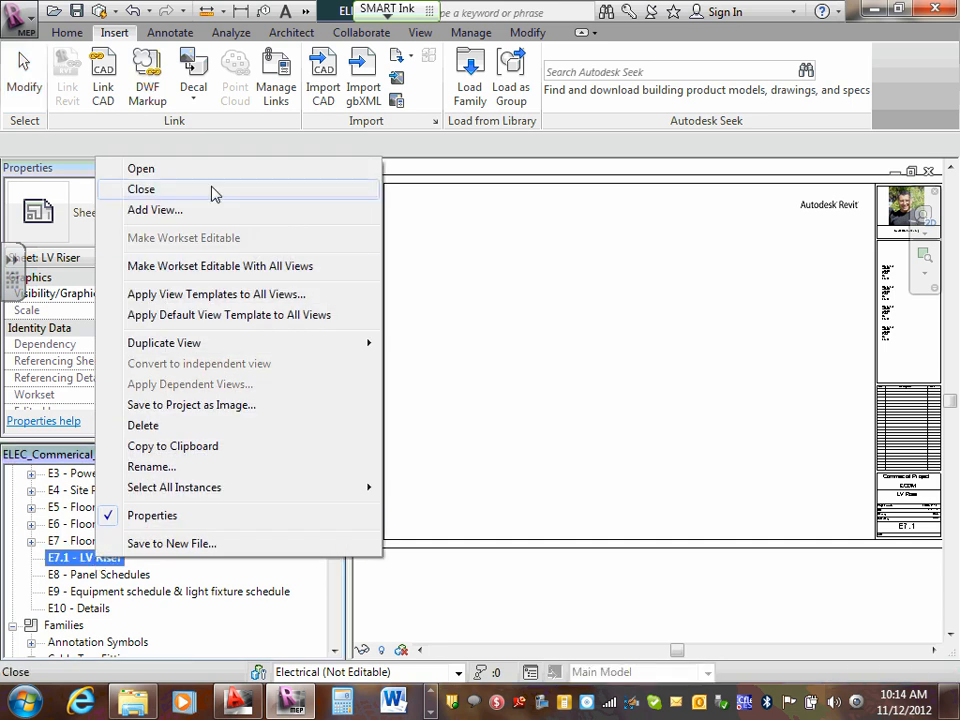
click(155, 210)
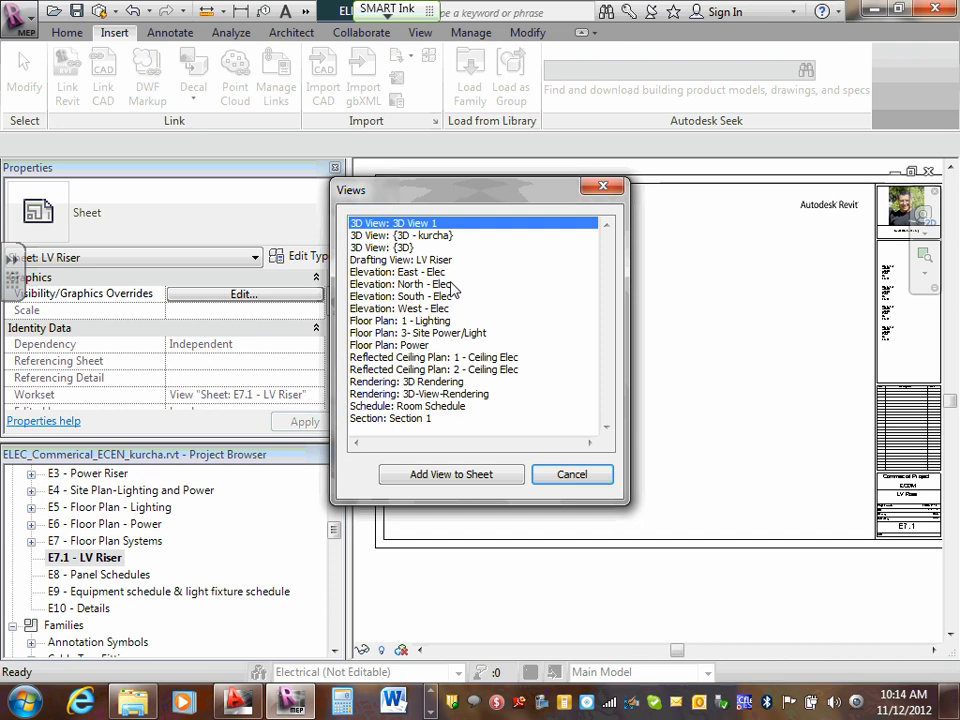
click(434, 262)
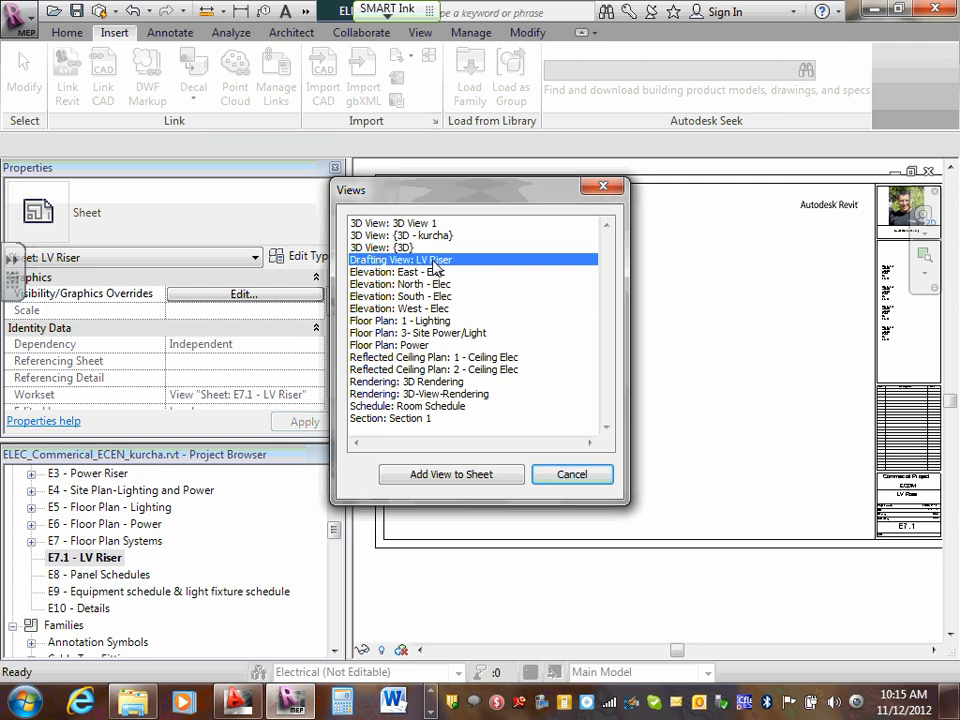
click(576, 476)
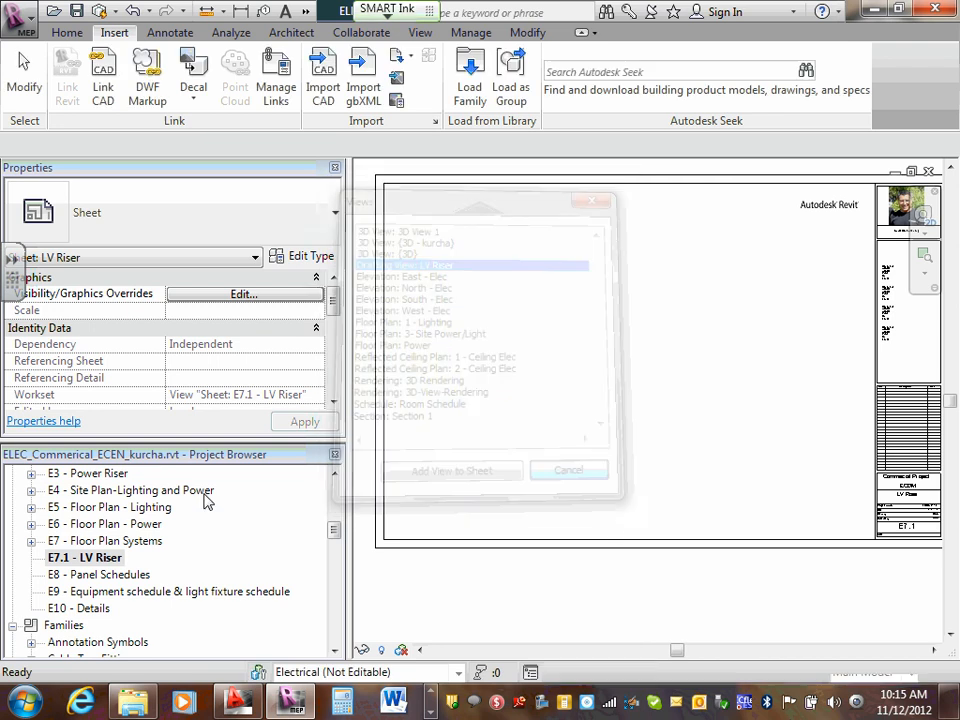
- Add the LV Riser drafting view to sheet E7.1 and place it in the upper middle of the sheet
right_click(103, 556)
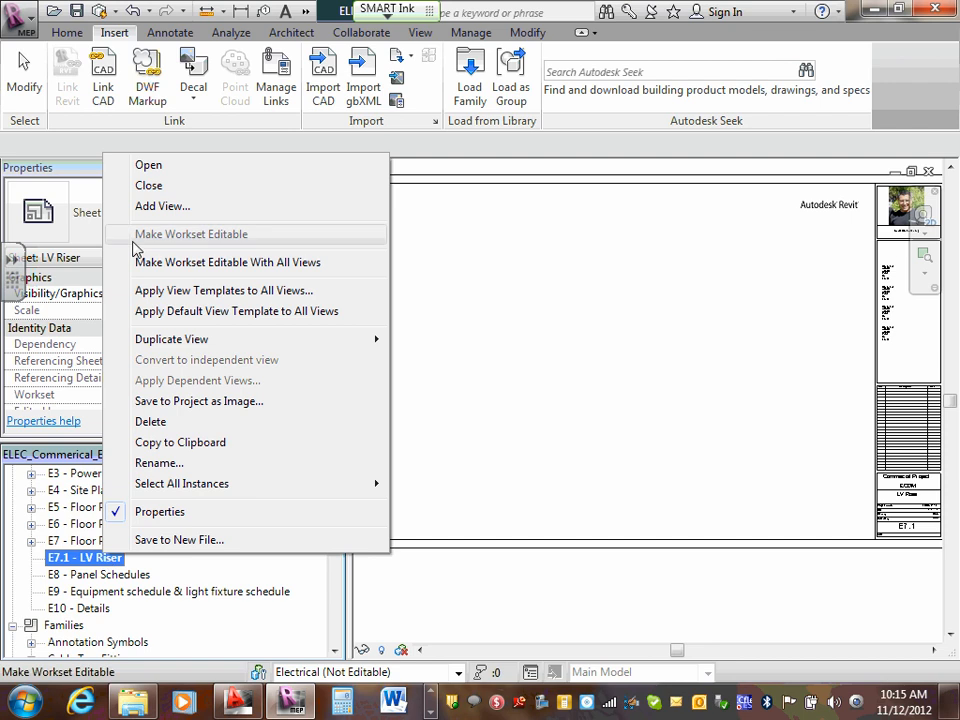
click(182, 207)
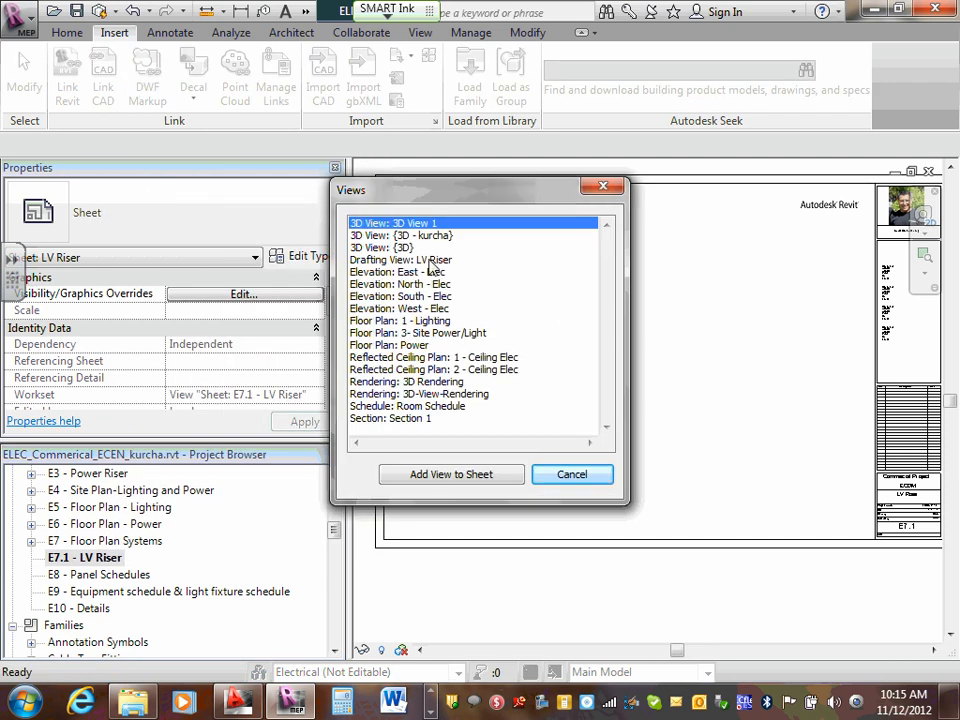
click(425, 261)
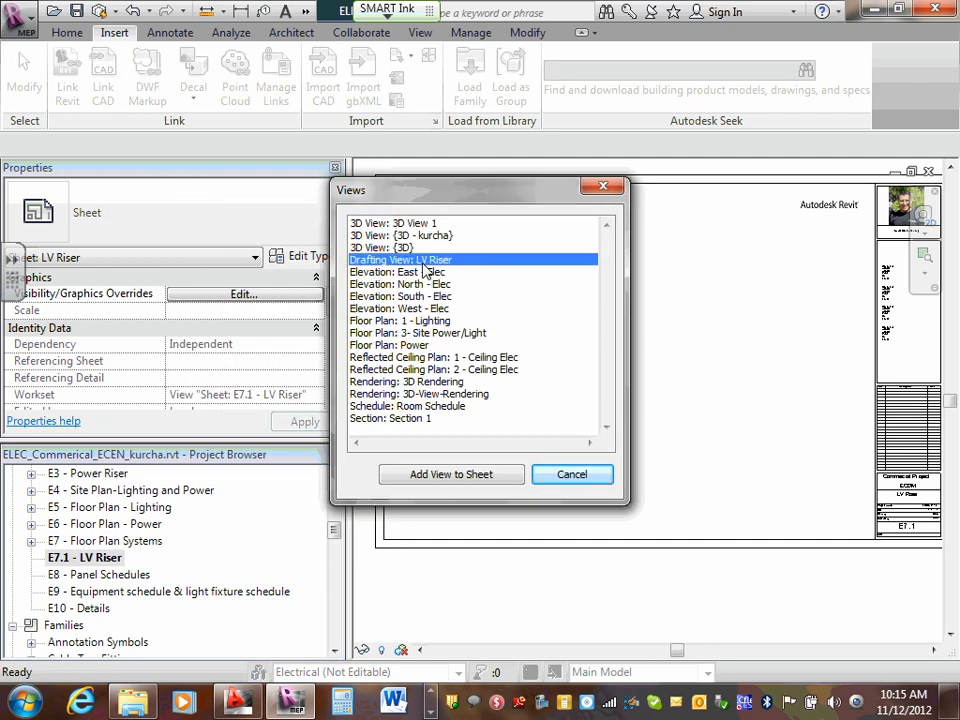
click(466, 475)
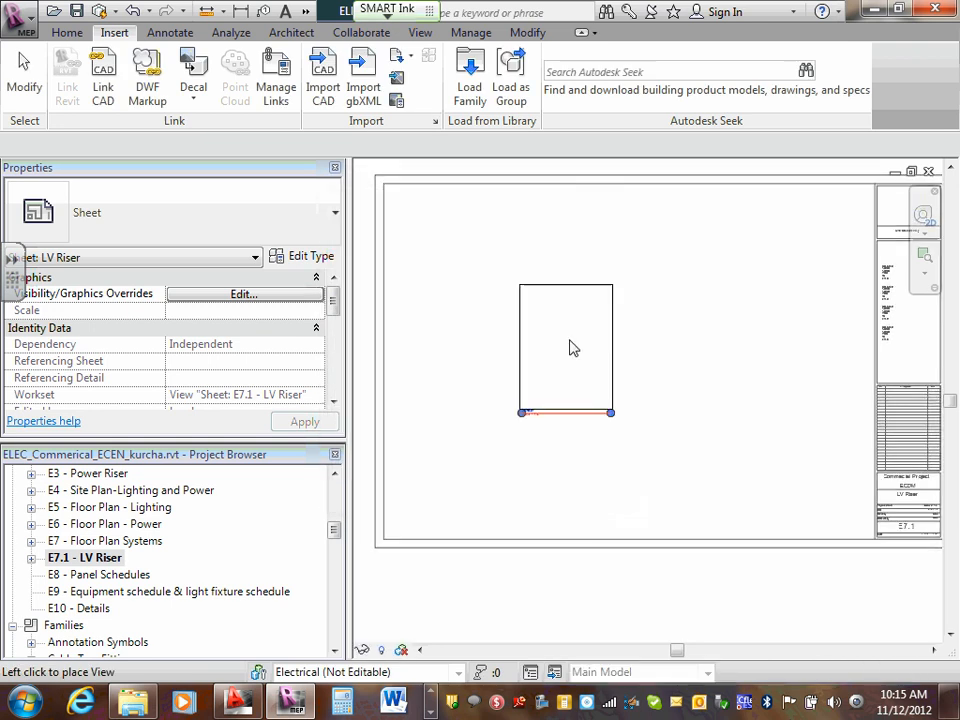
click(567, 332)
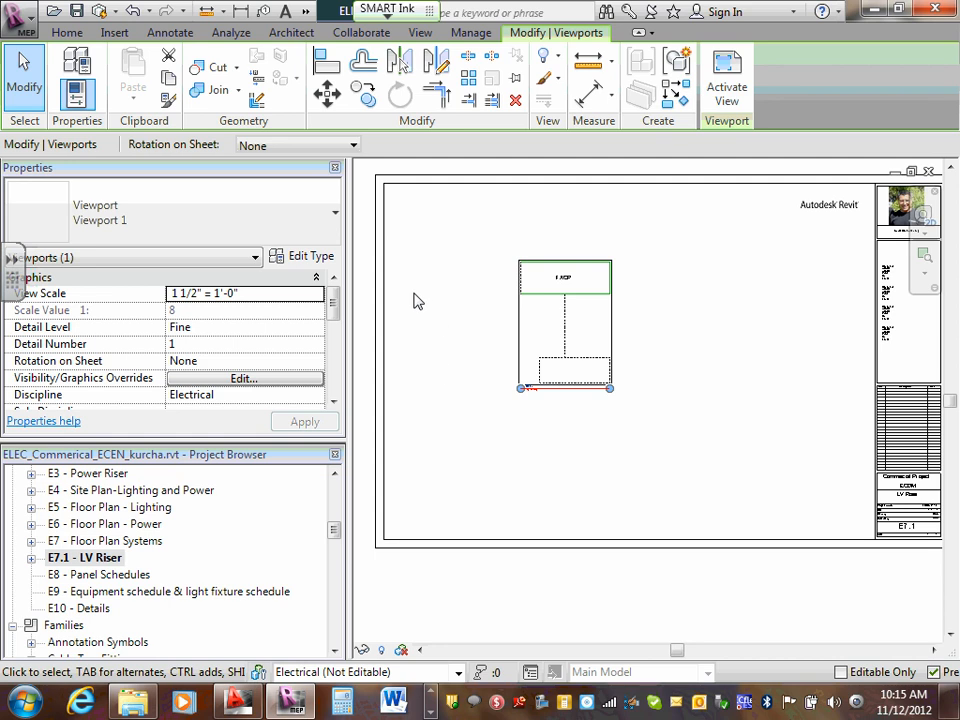
click(478, 407)
- Move the LV Riser viewport's title down past the sheet's lower border, outside the printed area
scroll(549, 392, up, 2)
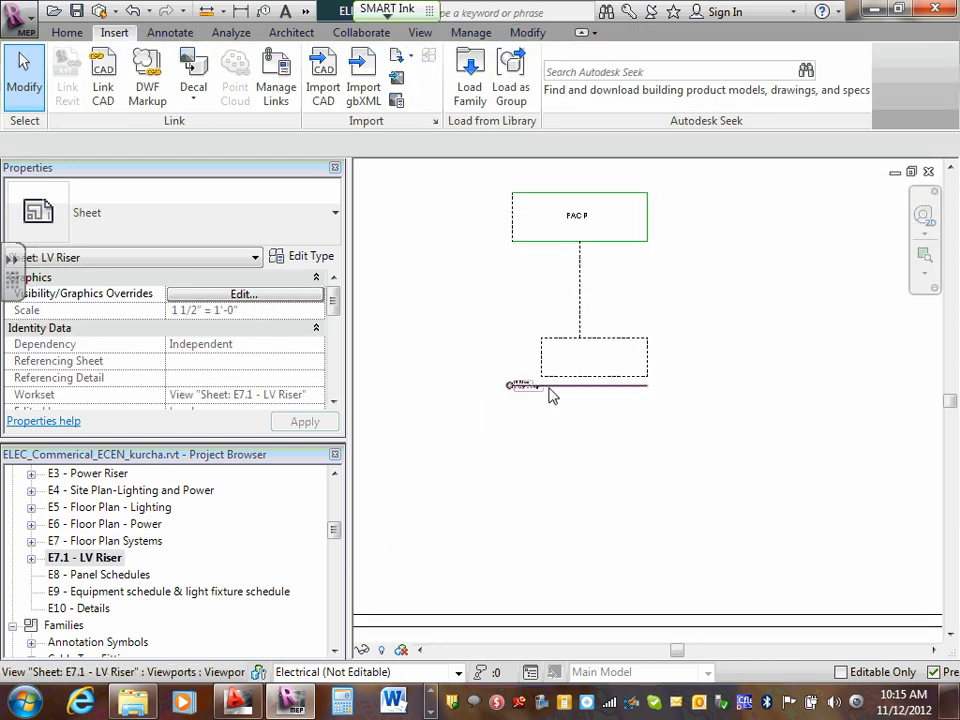
click(559, 389)
drag(559, 389, 520, 651)
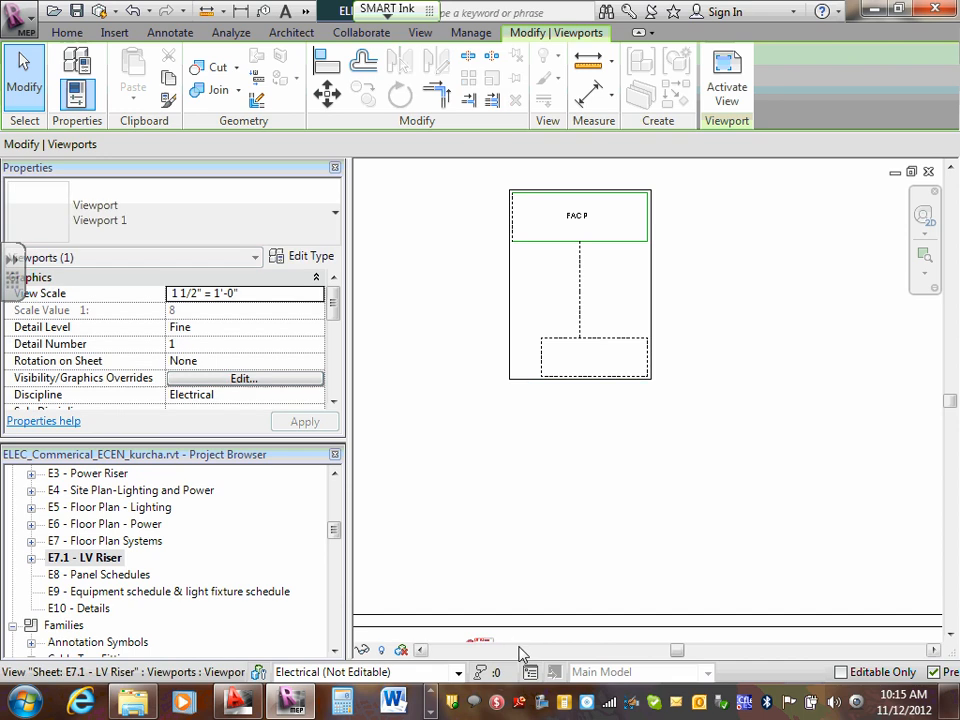
scroll(548, 574, down, 2)
scroll(544, 630, up, 3)
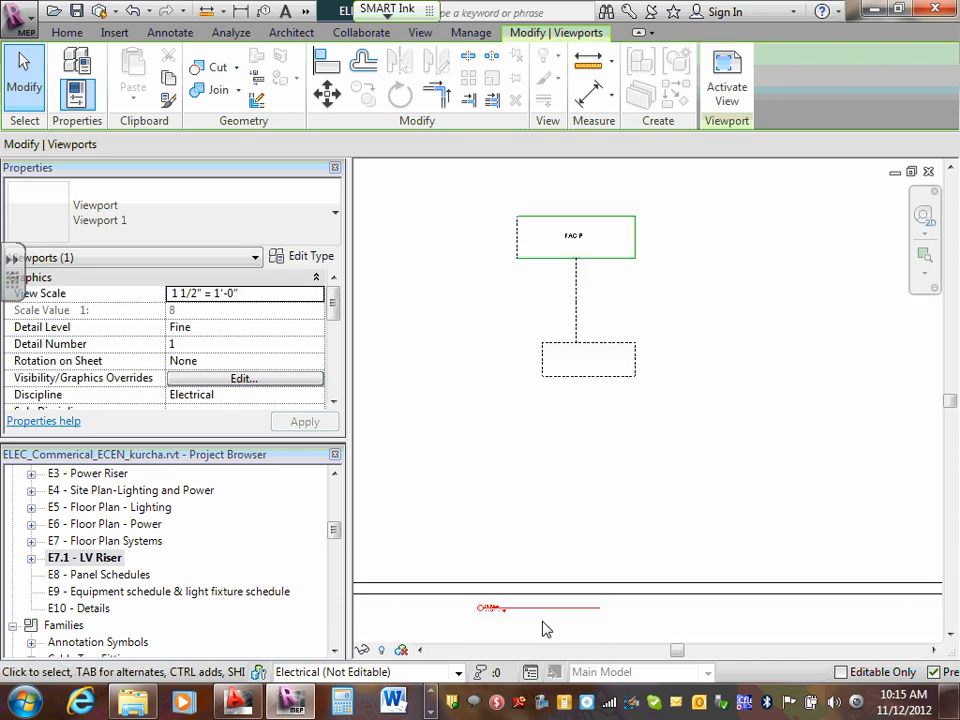
drag(537, 606, 541, 629)
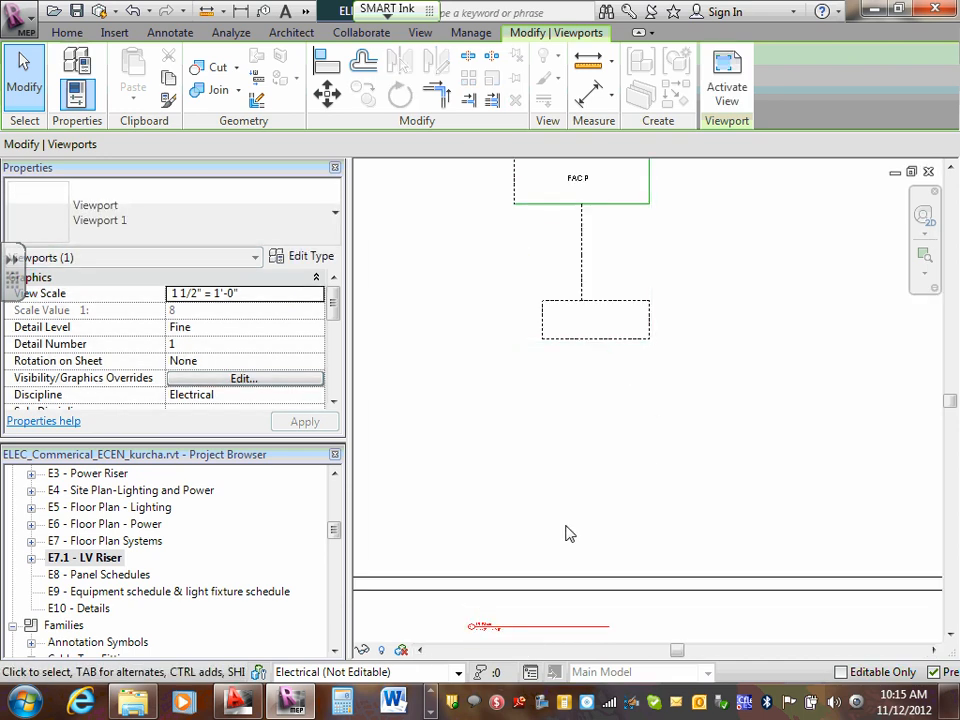
click(577, 491)
scroll(577, 491, down, 2)
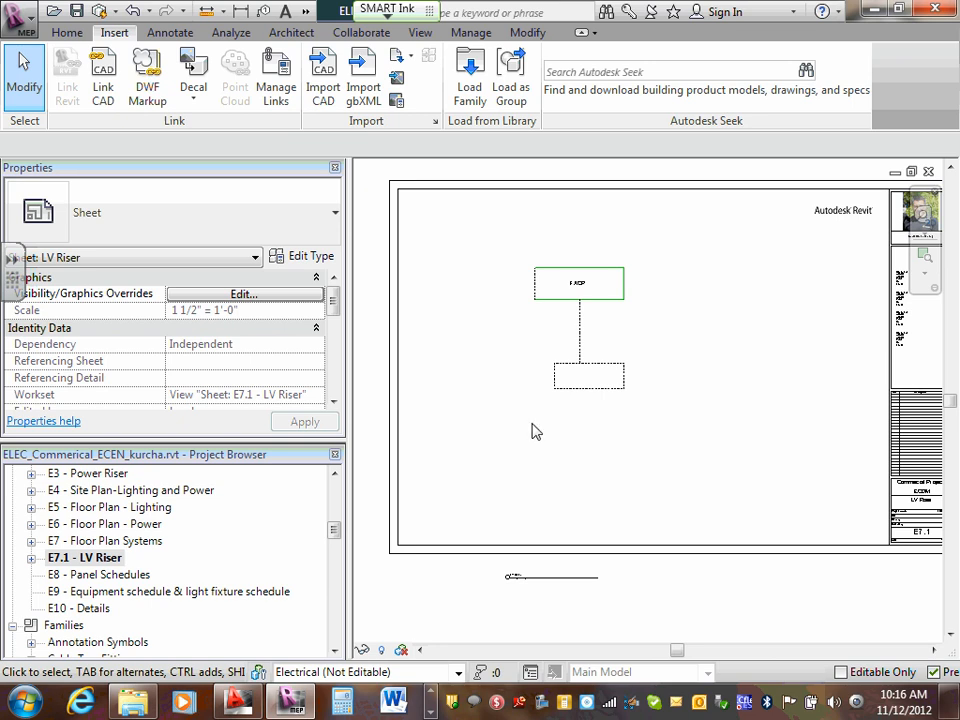
- Expand sheet E7.1 - LV Riser in the Project Browser and check the drafting view placed on it
click(31, 558)
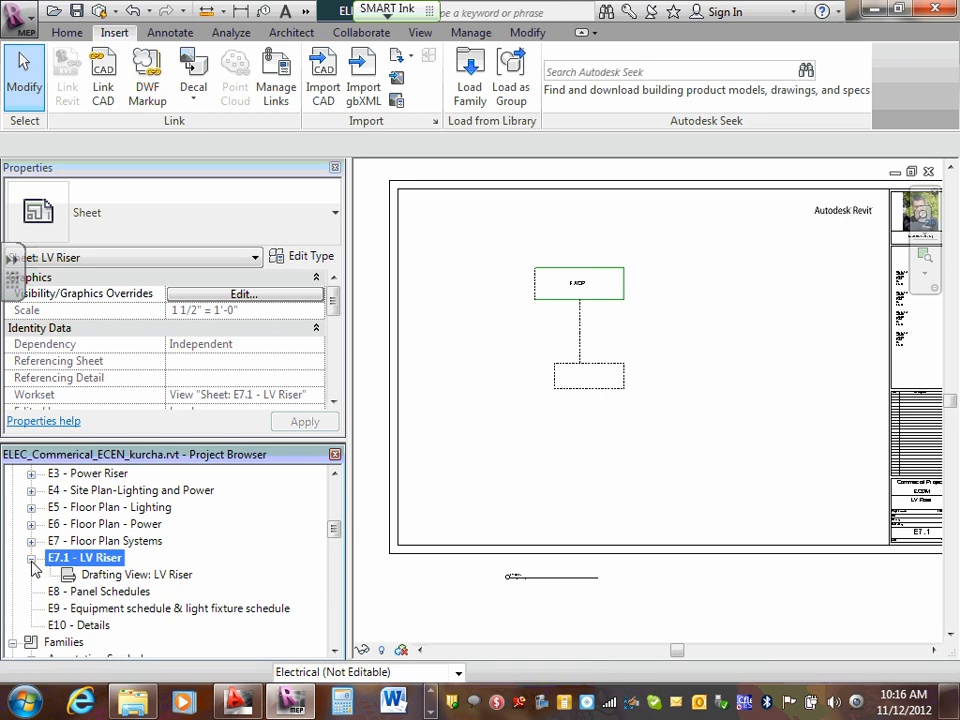
click(103, 576)
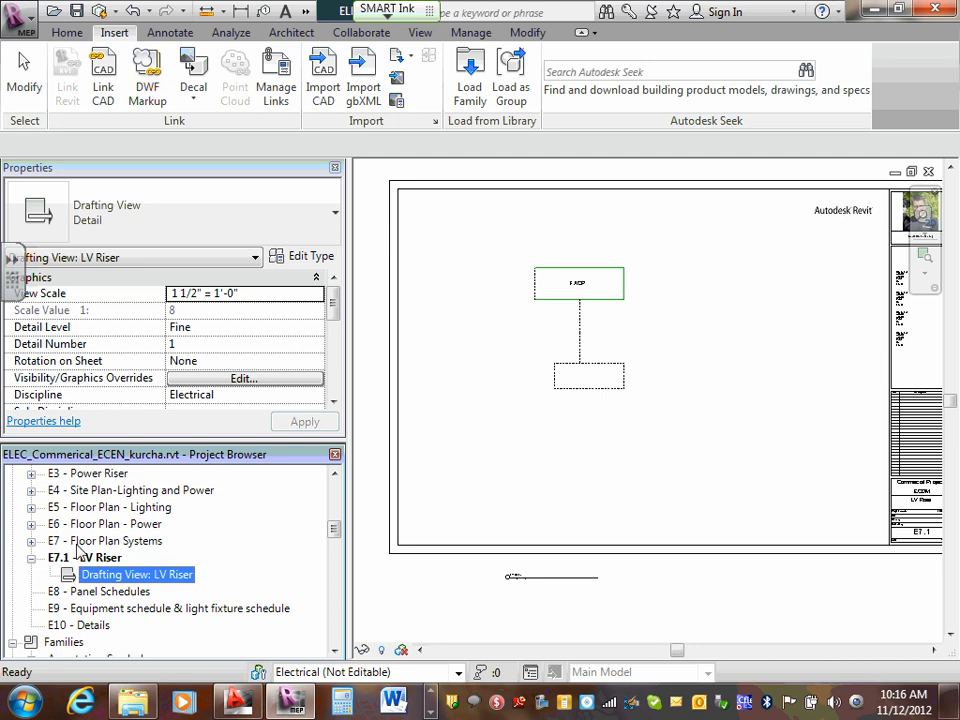
click(32, 558)
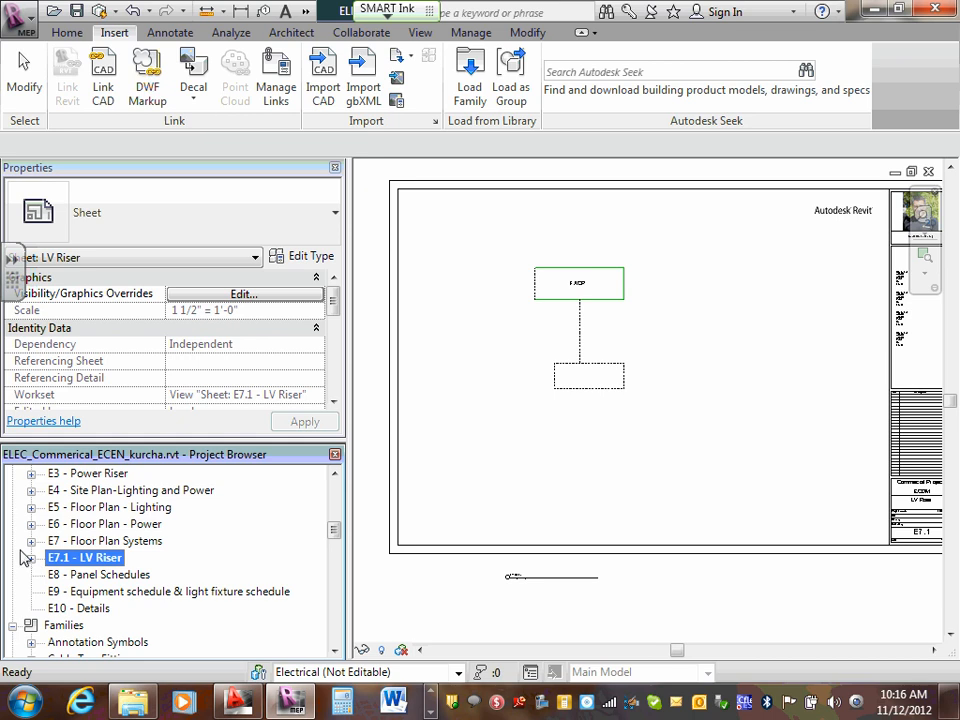
click(31, 559)
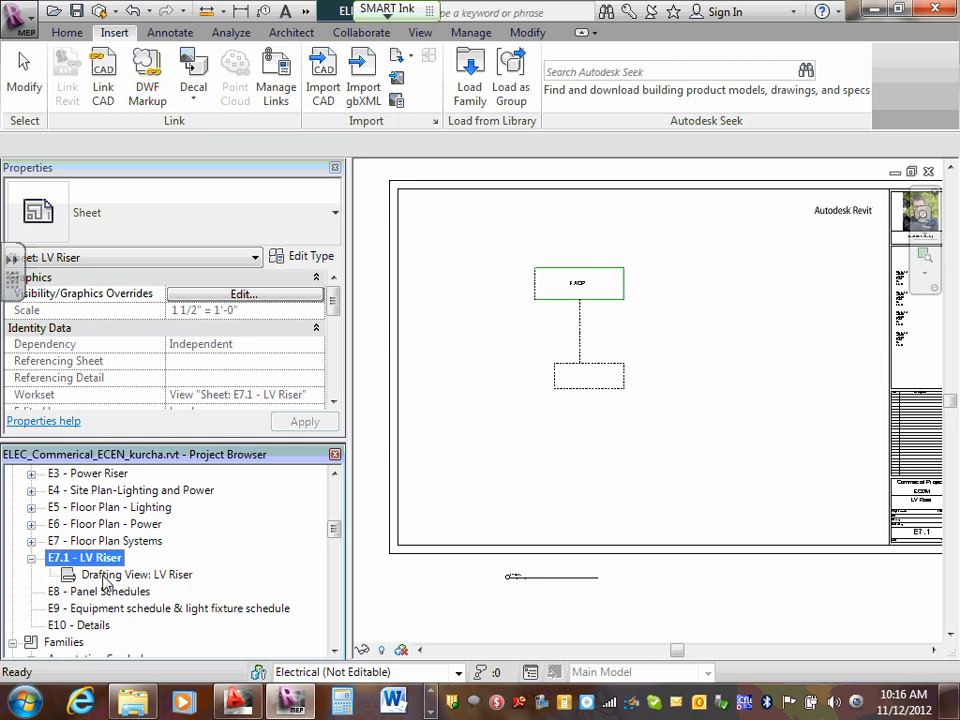
- Expand sheet E7 - Floor Plan Systems, open its 2- Floor LV floor plan and examine the layout
click(31, 541)
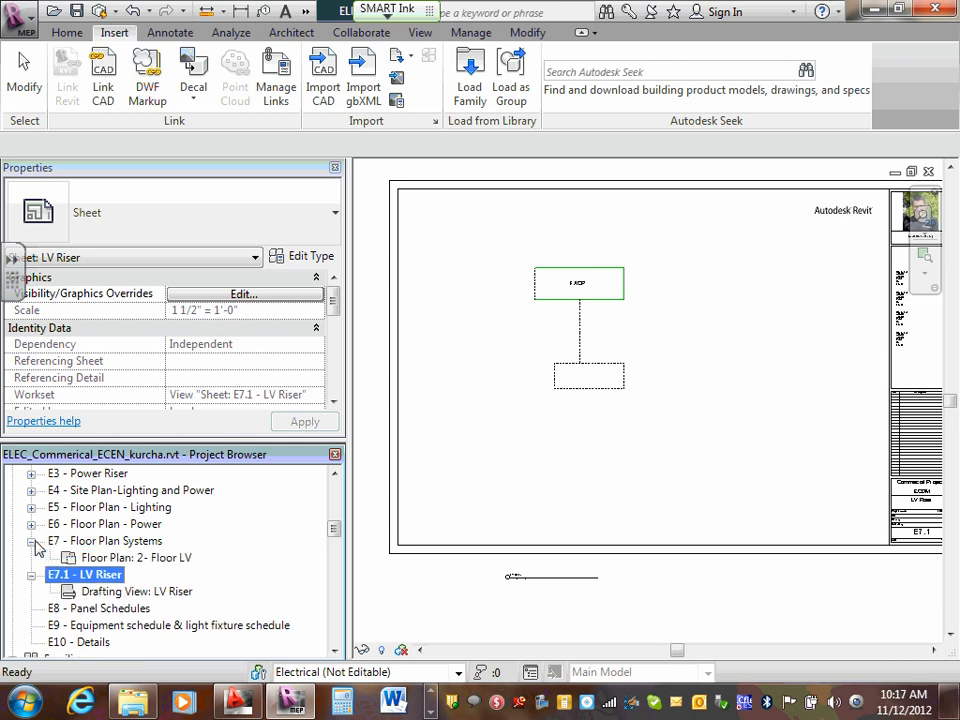
click(133, 564)
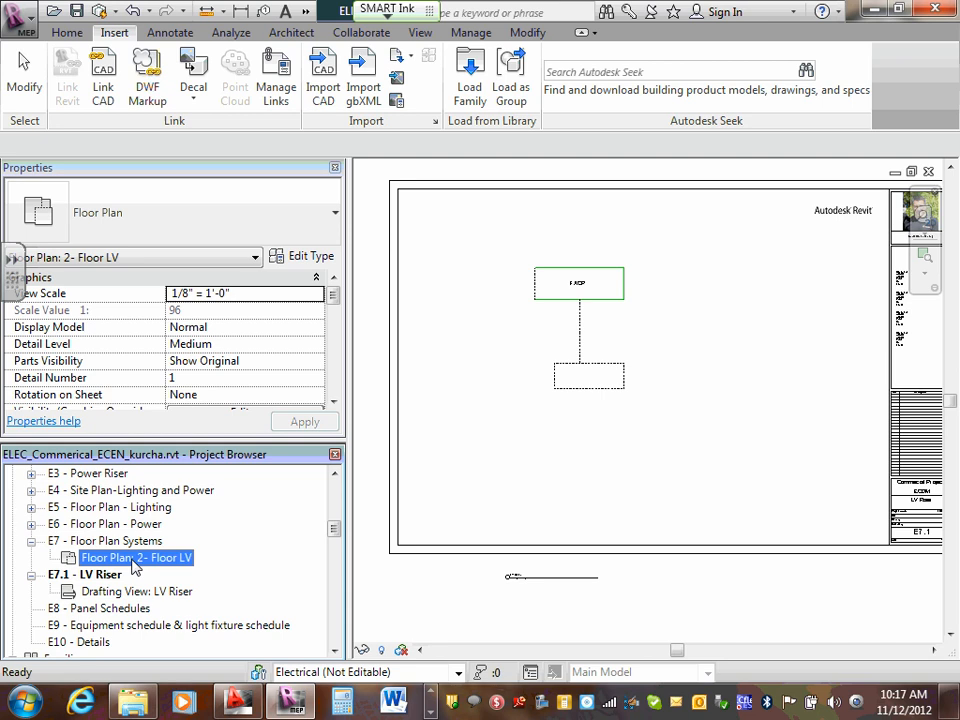
double_click(133, 558)
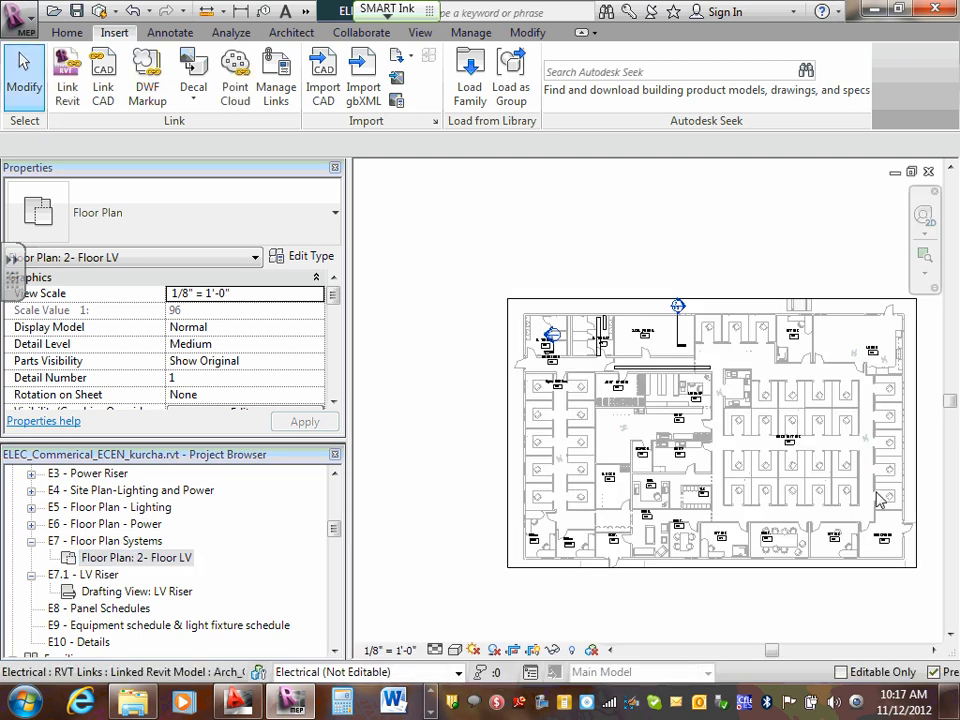
scroll(664, 412, up, 2)
scroll(664, 412, down, 1)
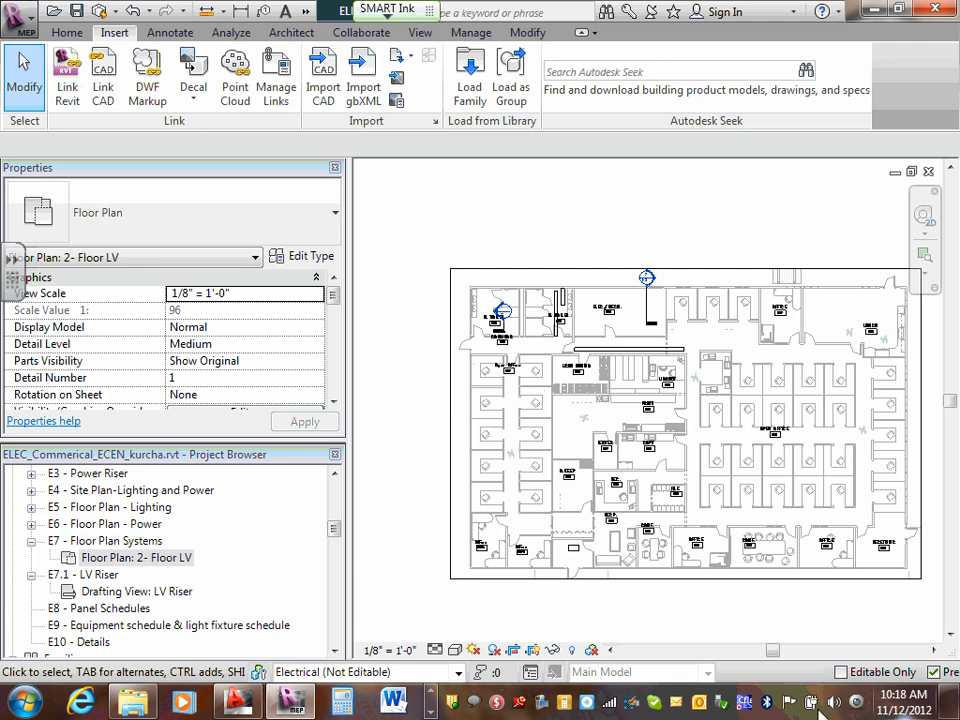
- Collapse the Electrical ??? and Mechanical groups in the Project Browser and locate 2- Floor LV under the Power floor plans
drag(335, 530, 336, 499)
click(50, 491)
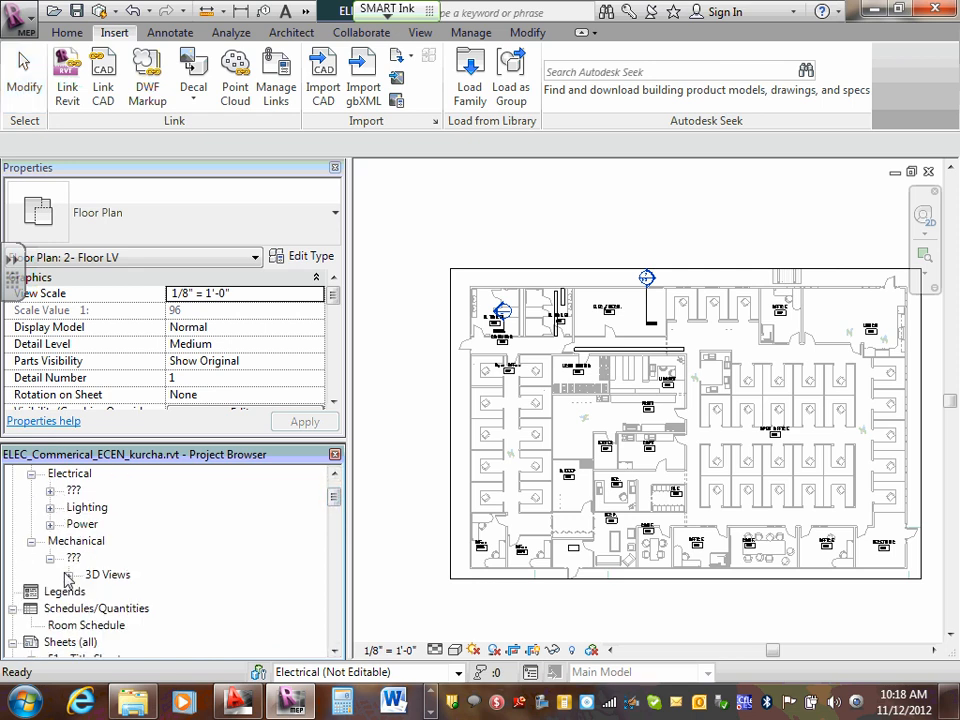
click(31, 541)
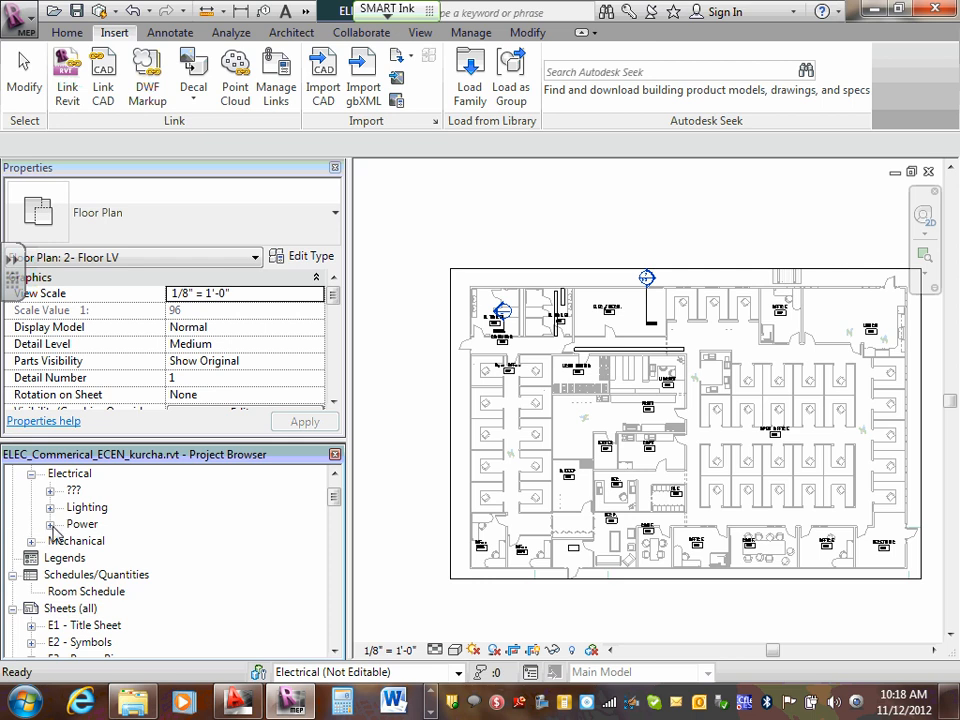
click(50, 524)
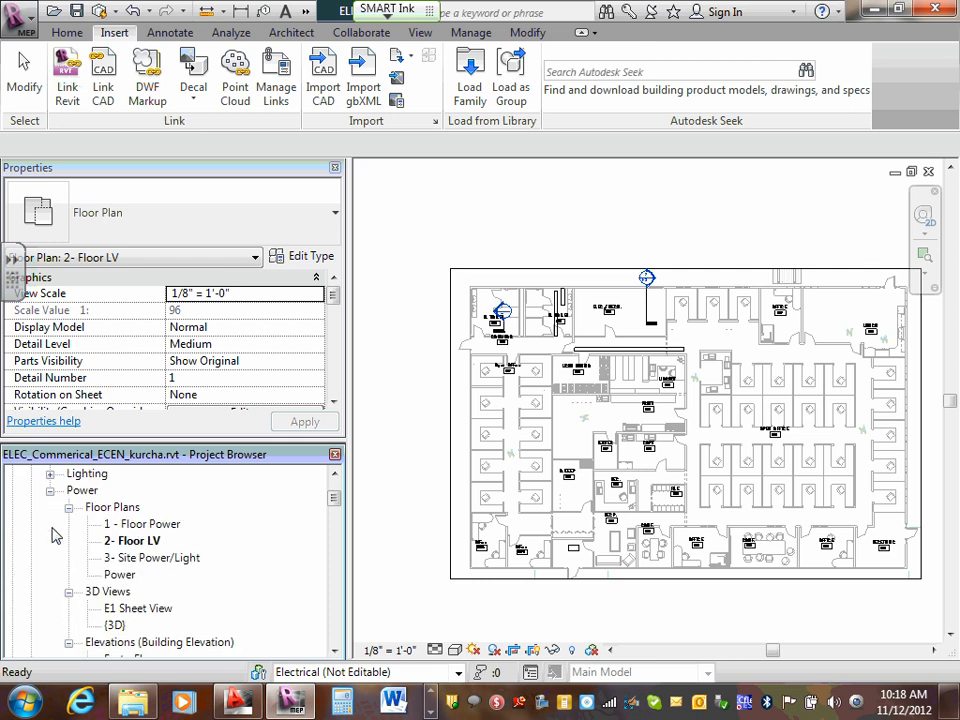
click(142, 543)
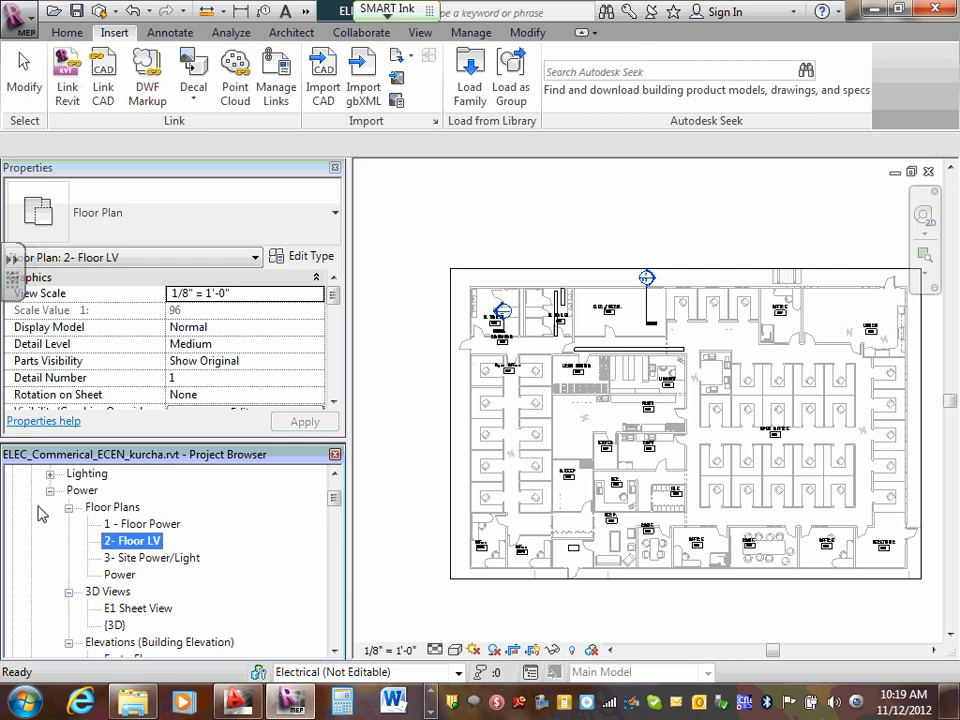
- Expand the electrical Lighting views in the Project Browser and open the 1 - Ceiling-Lighting ceiling plan
scroll(336, 499, up, 1)
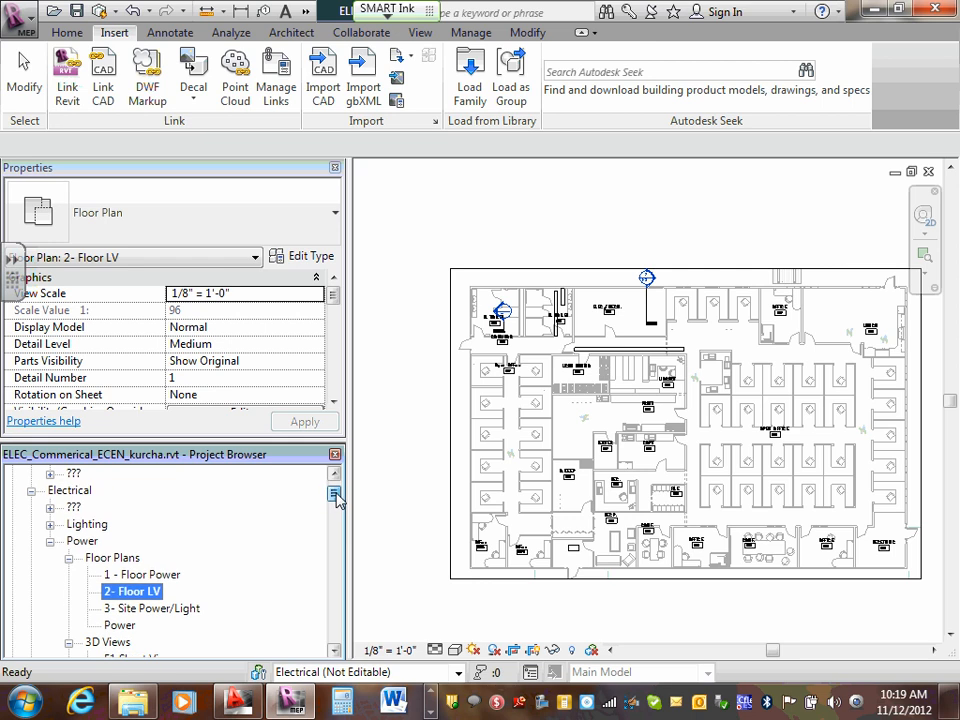
click(50, 524)
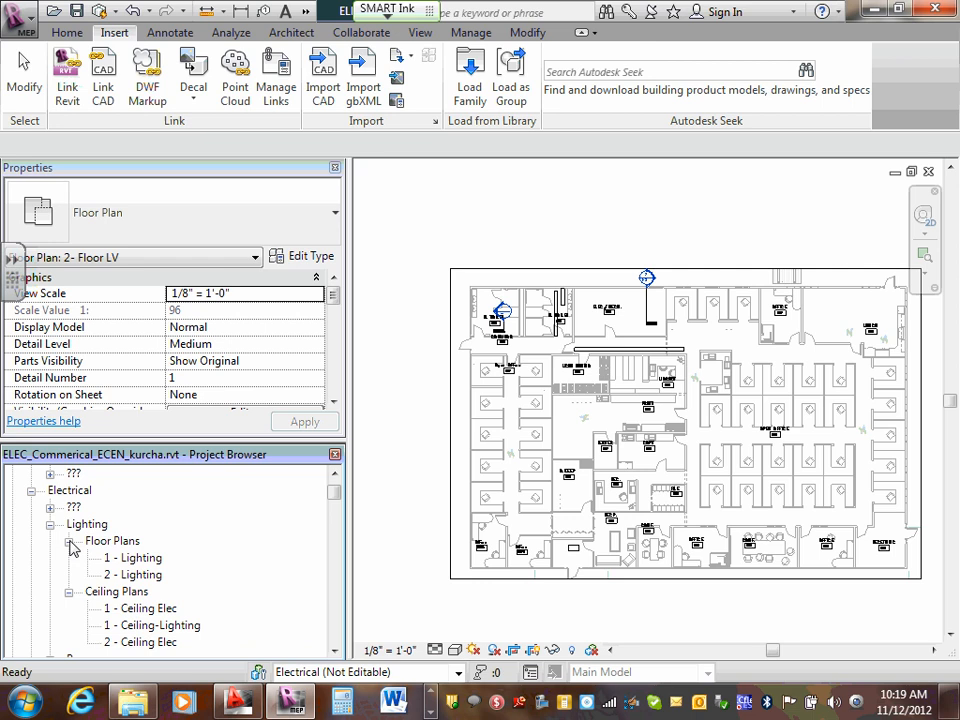
scroll(60, 535, down, 1)
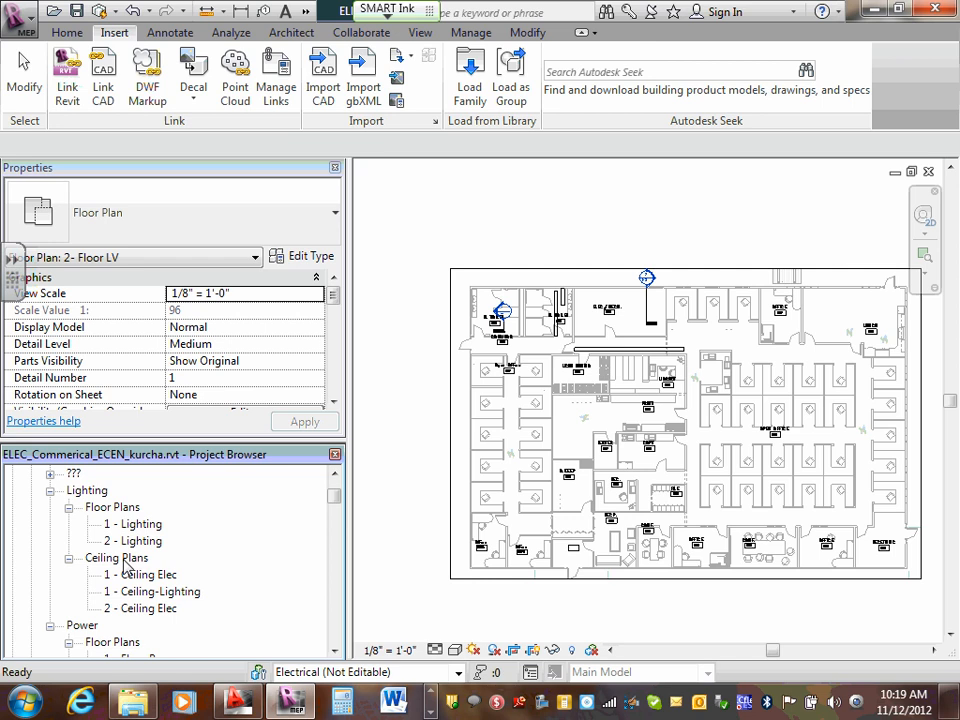
double_click(161, 592)
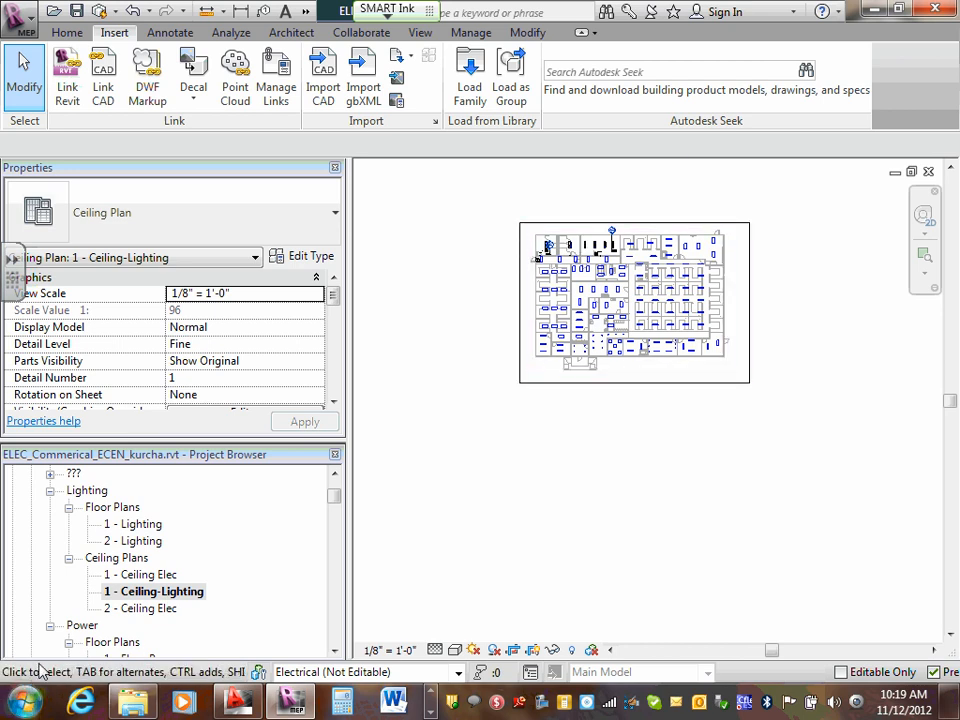
right_click(157, 598)
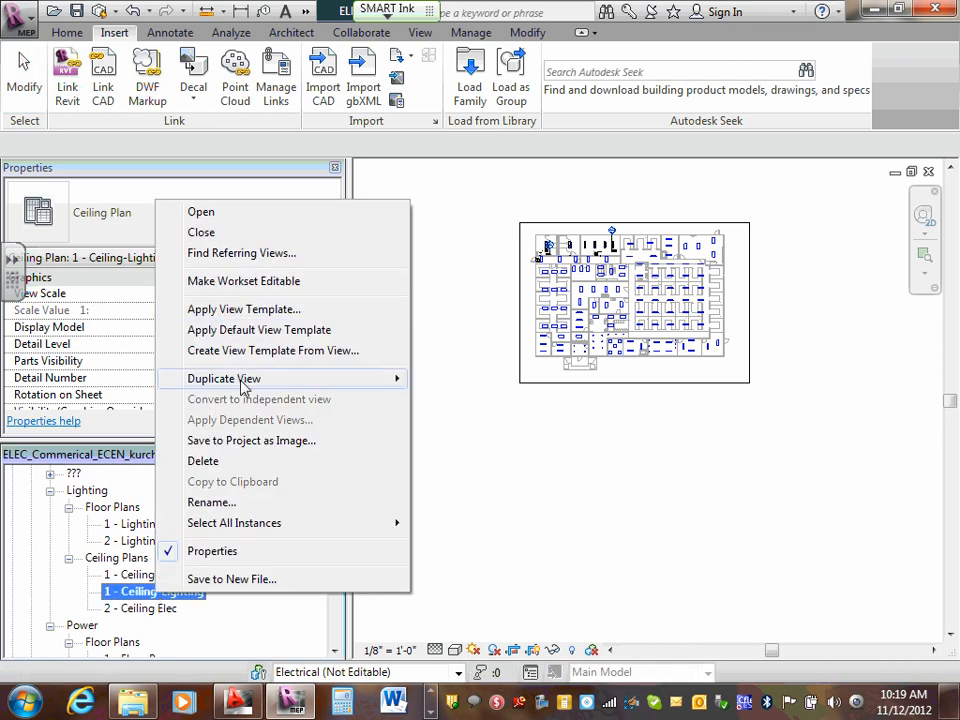
mouse_move(390, 380)
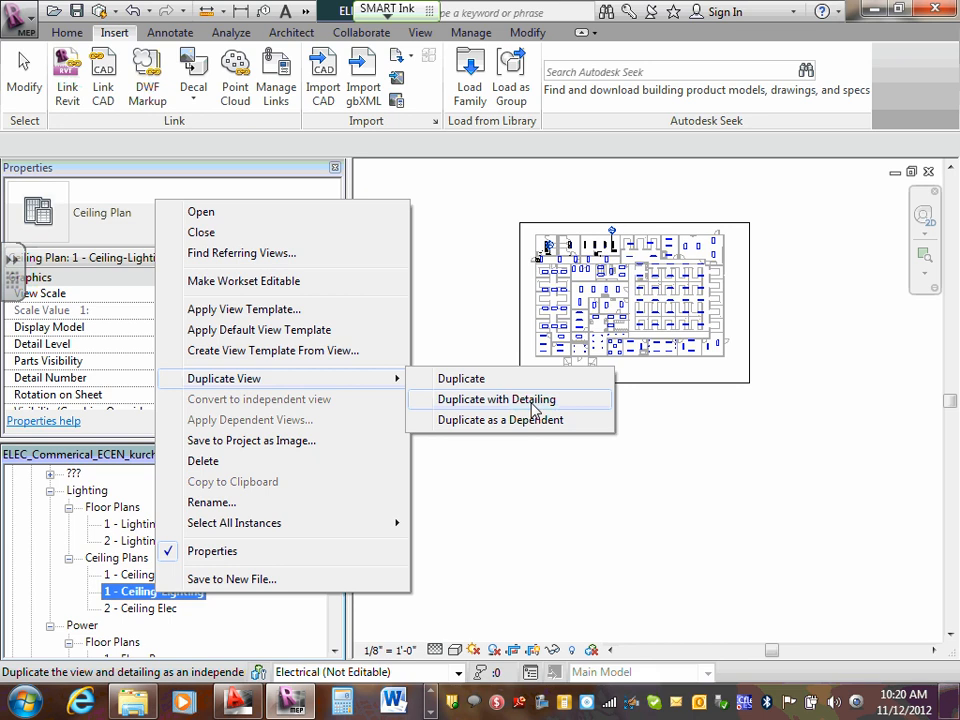
click(128, 590)
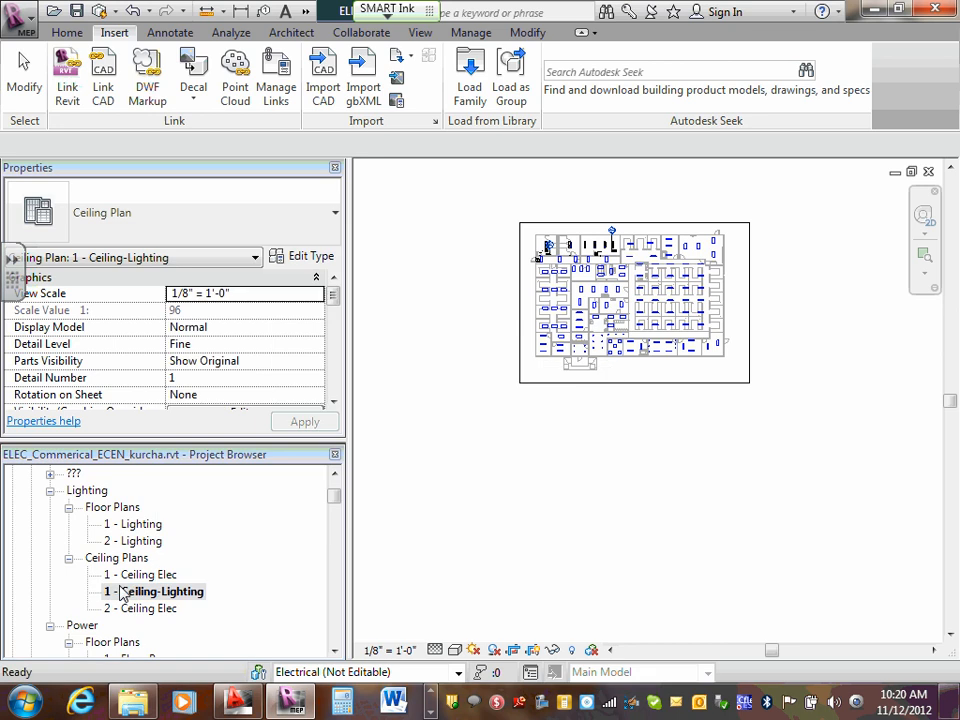
- Duplicate the 1 - Ceiling-Lighting ceiling plan with detailing
click(154, 604)
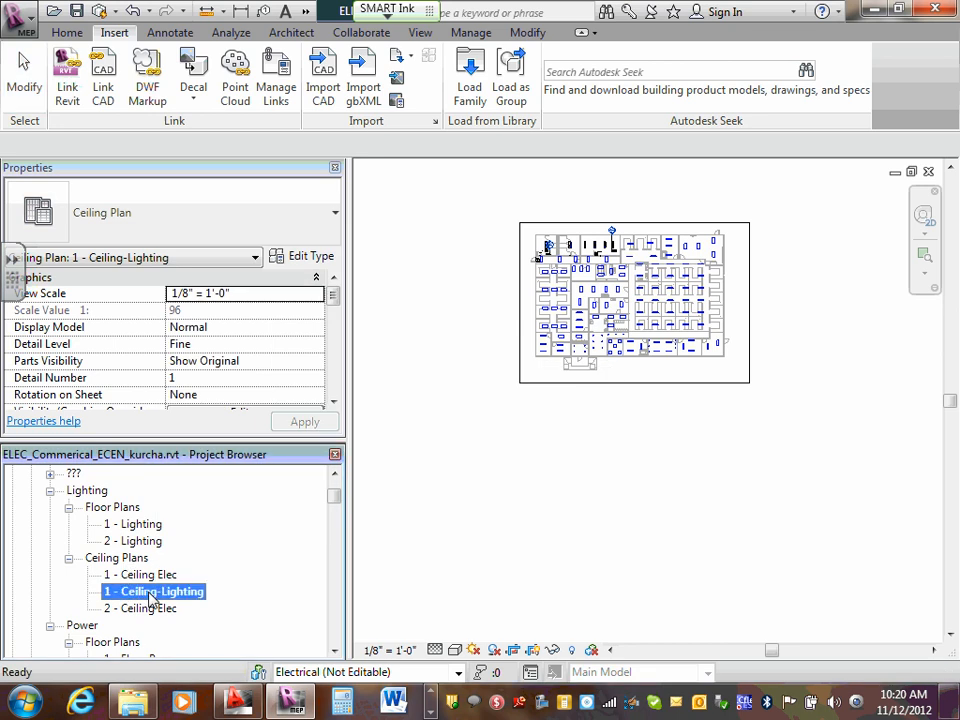
right_click(152, 598)
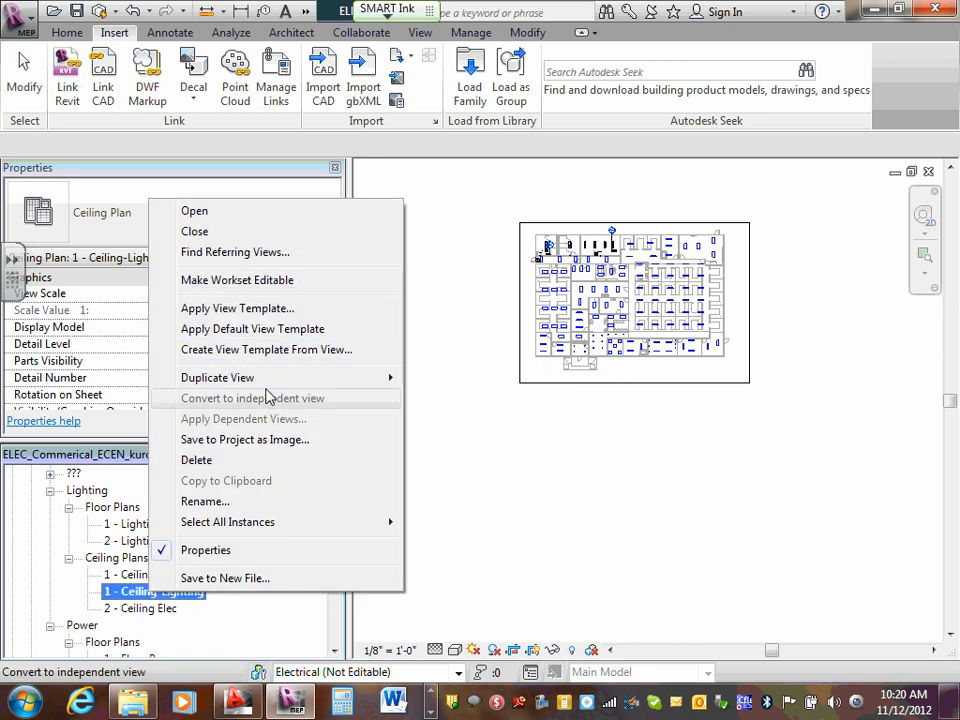
mouse_move(270, 384)
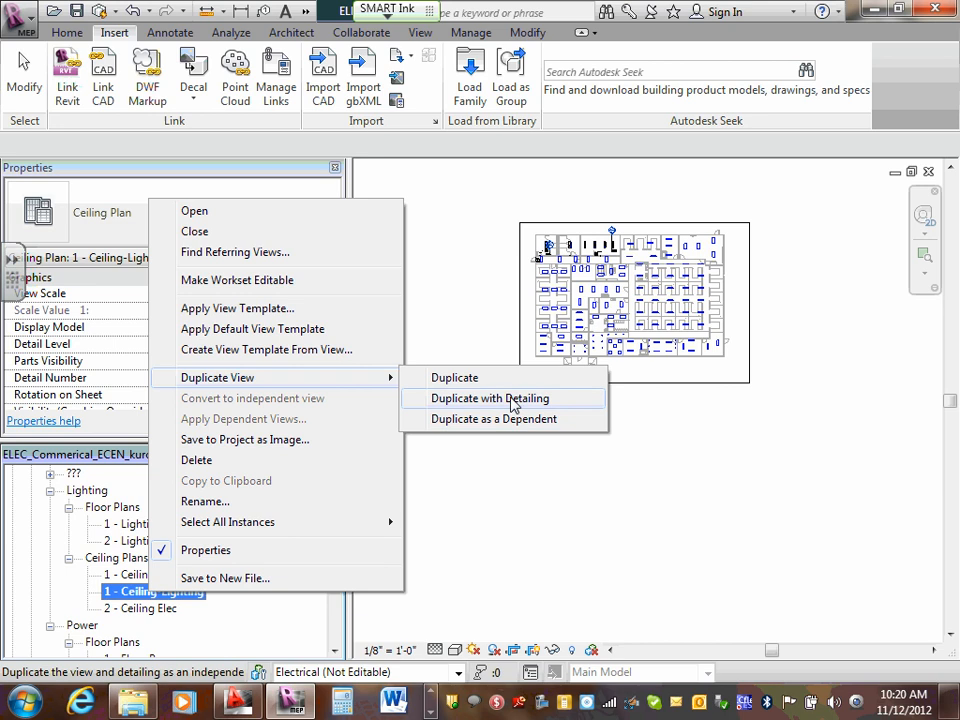
click(512, 399)
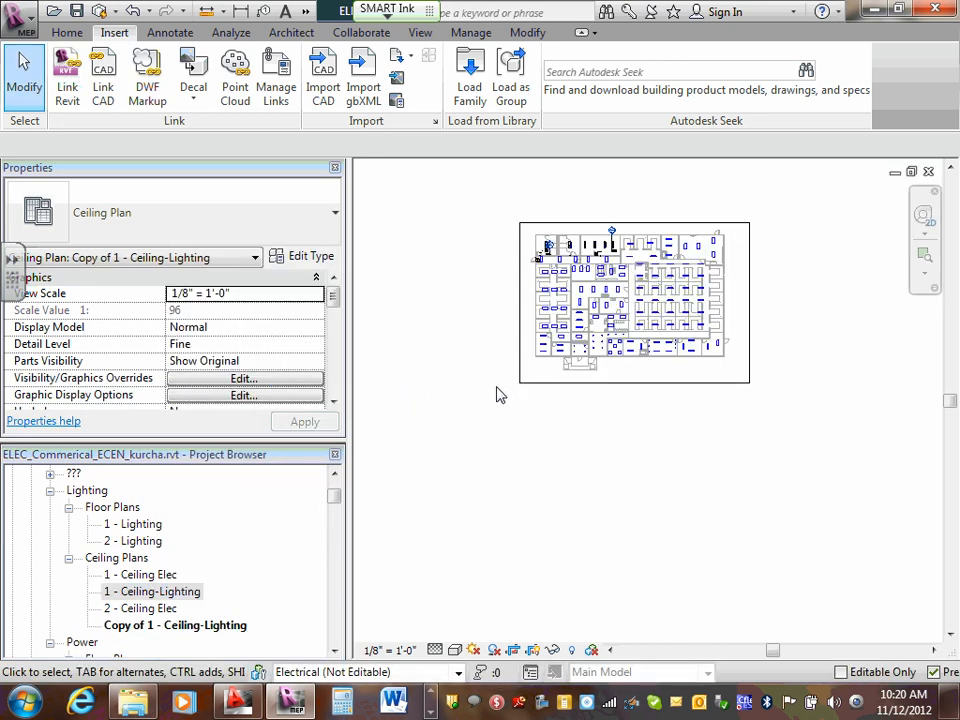
- Rename the duplicated ceiling plan as 3-LV Systems-Ceiling
click(176, 627)
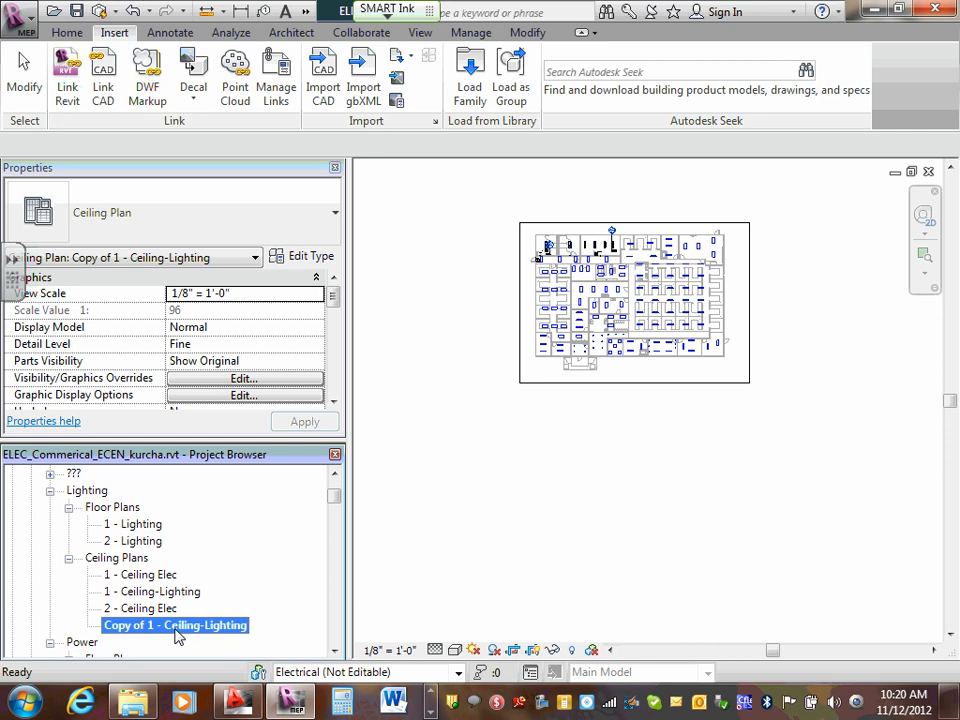
right_click(178, 636)
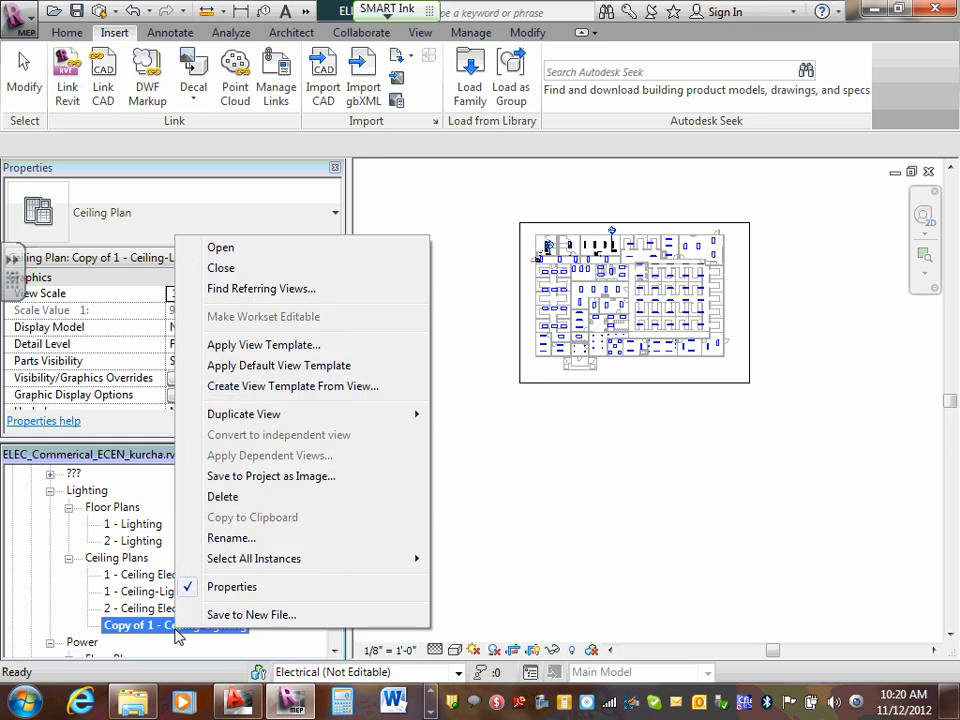
click(247, 545)
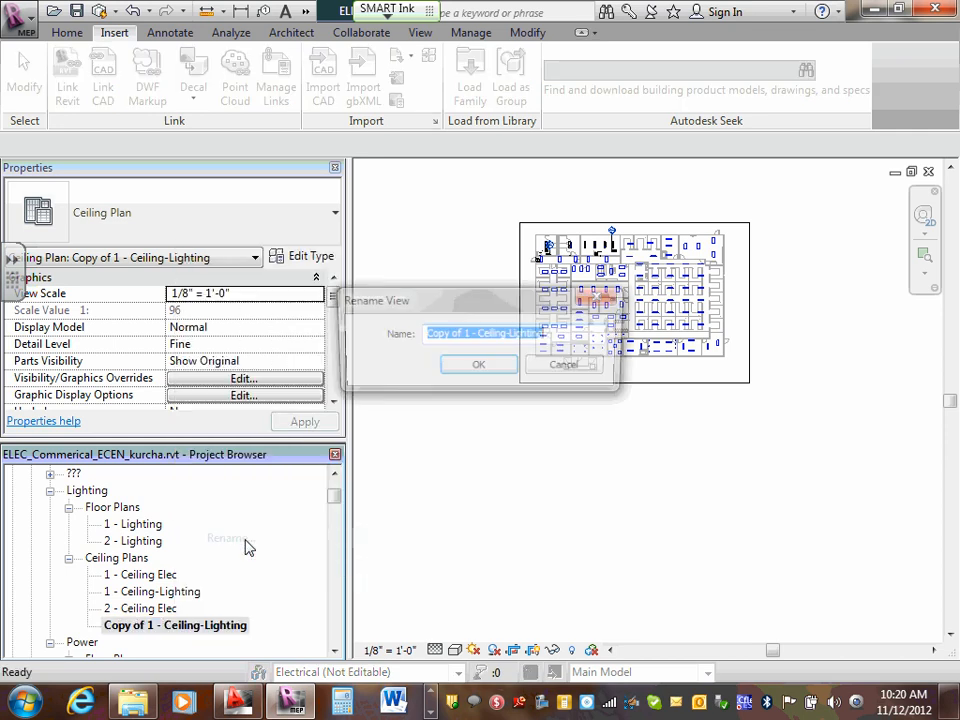
click(423, 334)
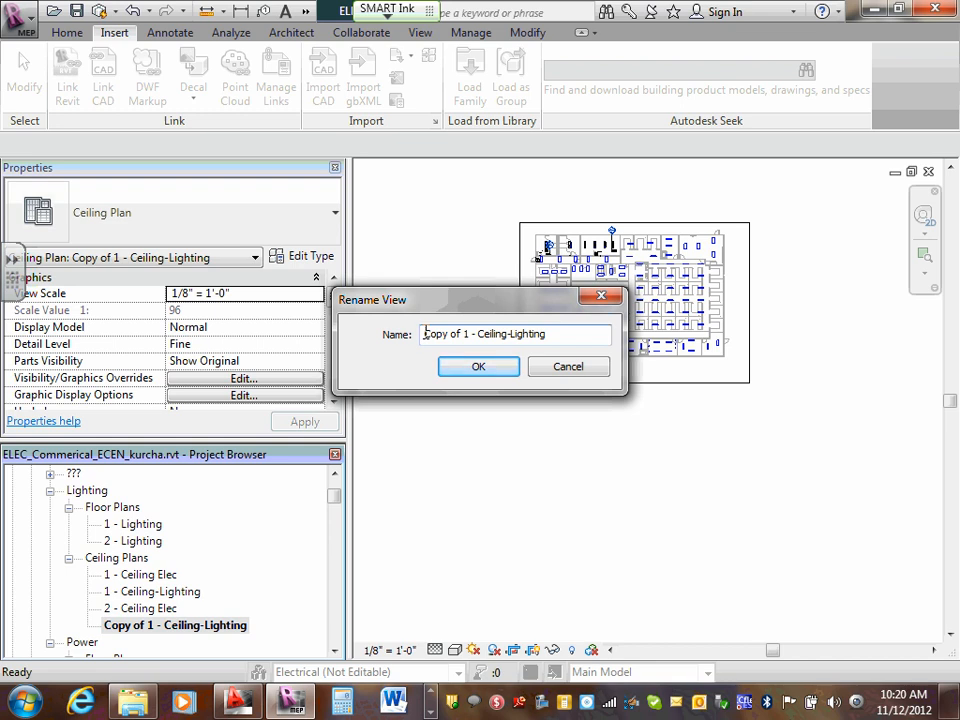
text(3 )
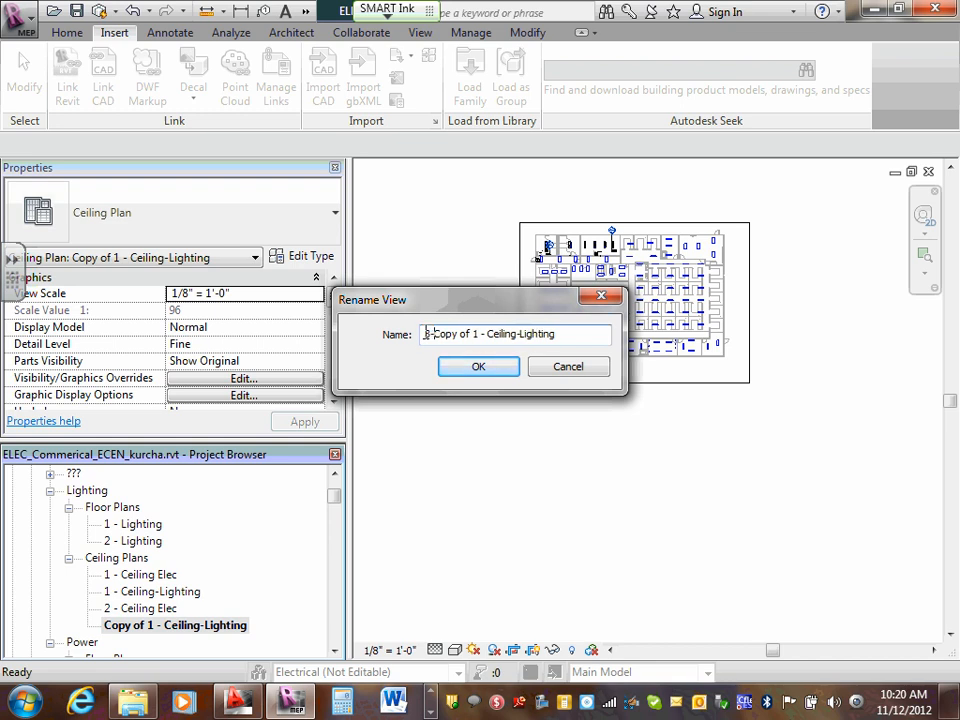
text(LV)
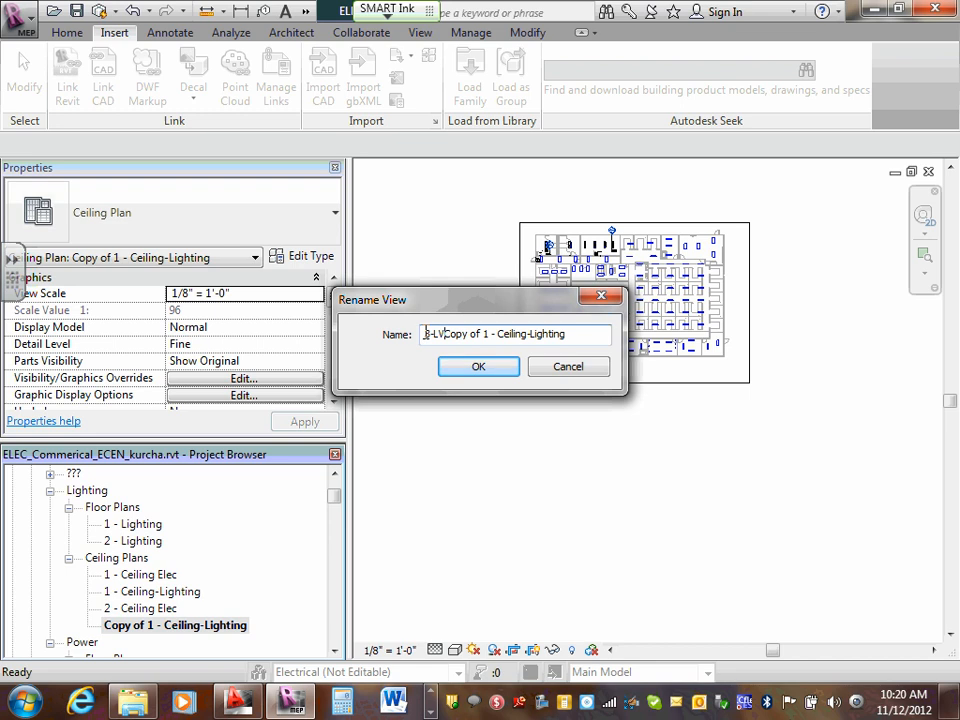
text( Syste)
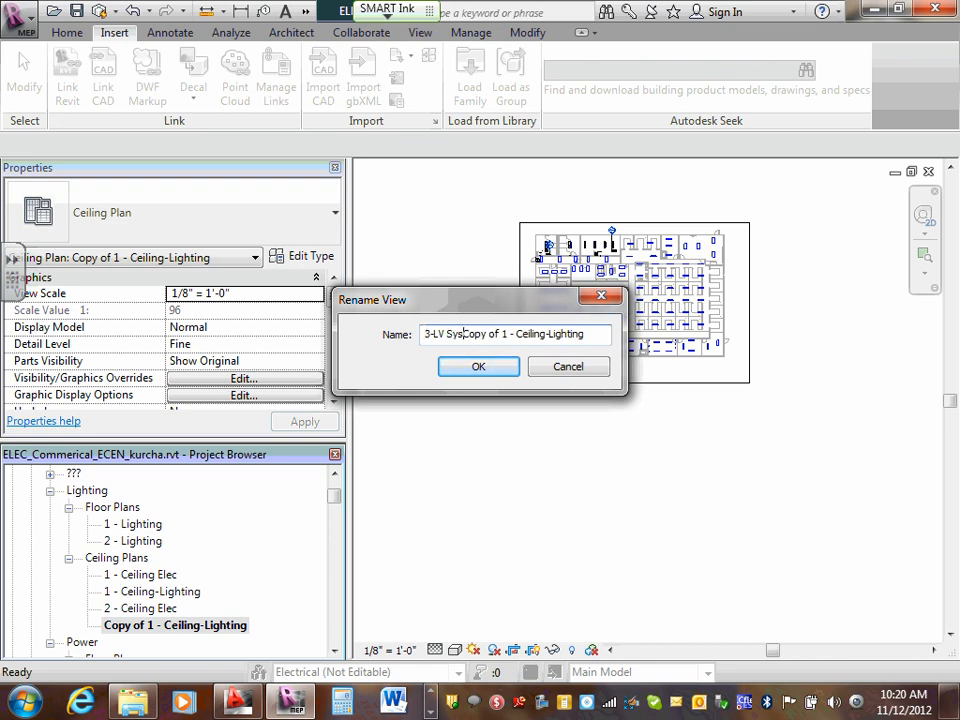
text(ms)
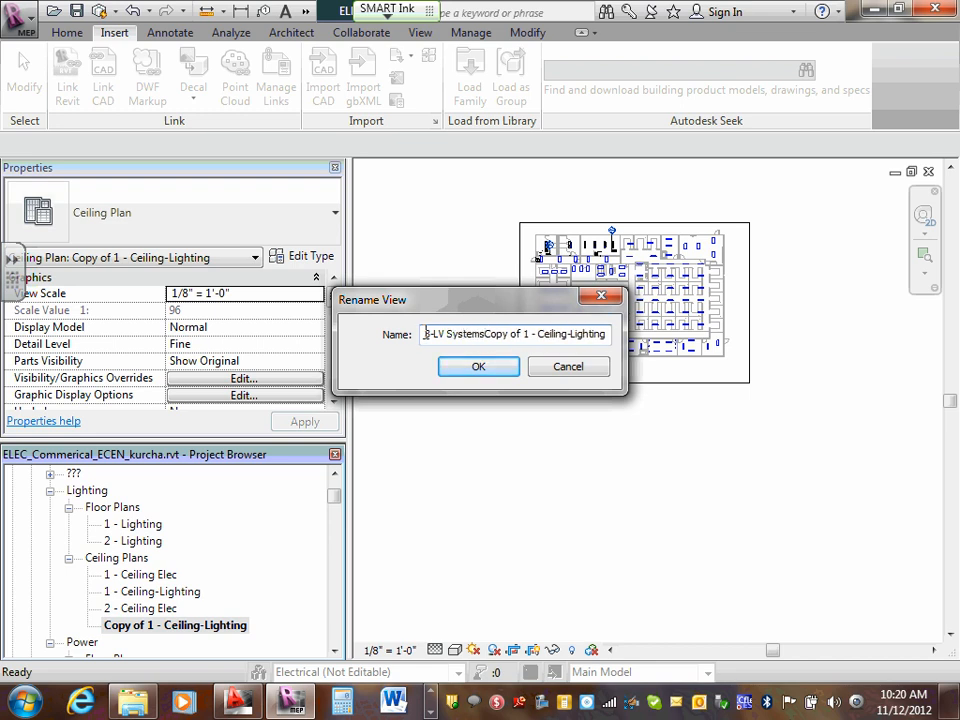
key(Delete)
key(Delete)
key(Delete)
key(Delete)
key(Delete)
key(Delete)
key(Delete)
key(Delete)
key(Delete)
key(Delete)
key(Delete)
key(Delete)
key(Delete)
key(Delete)
key(Delete)
key(Delete)
key(Delete)
key(Delete)
key(Delete)
key(Delete)
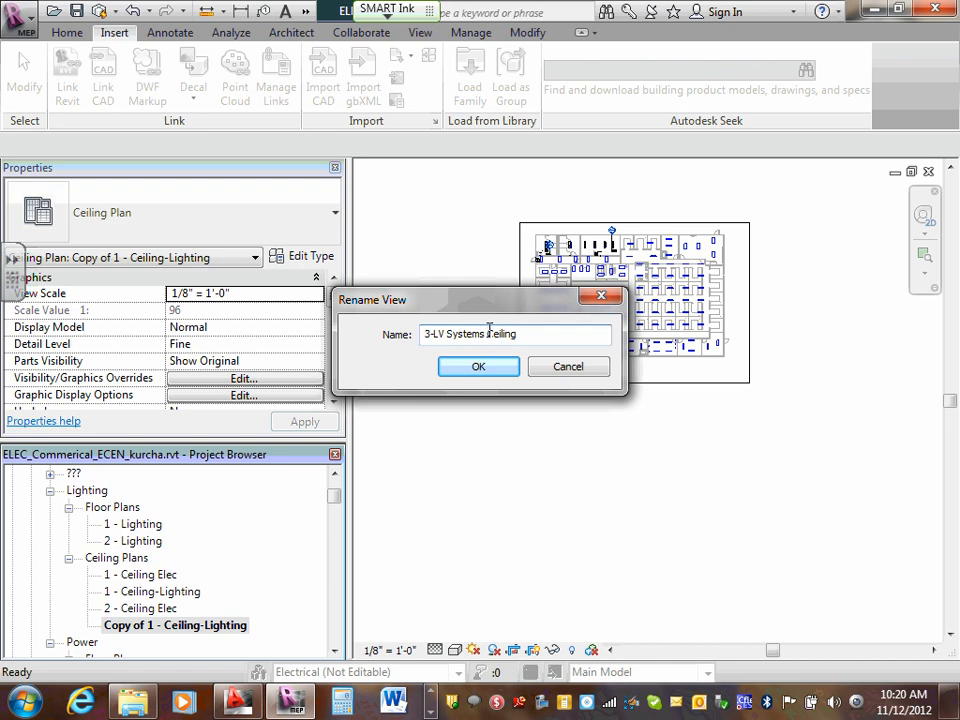
key(BackSpace)
text(-)
click(482, 366)
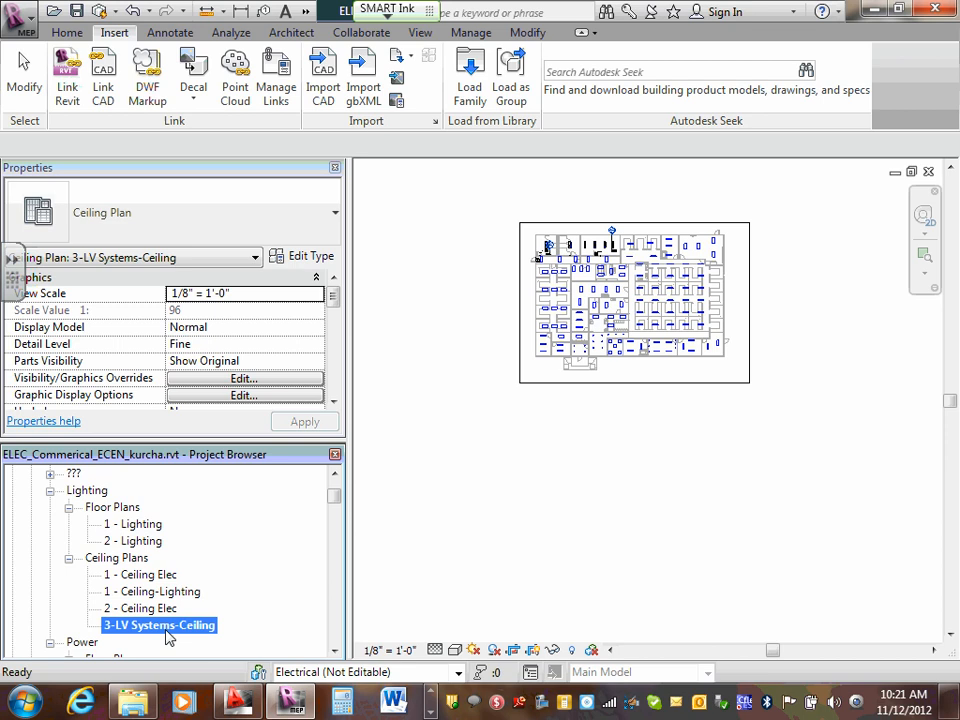
- Activate the 3-LV Systems-Ceiling plan's drawing area and save the project
scroll(474, 105, down, 1)
scroll(569, 222, up, 3)
scroll(560, 230, down, 4)
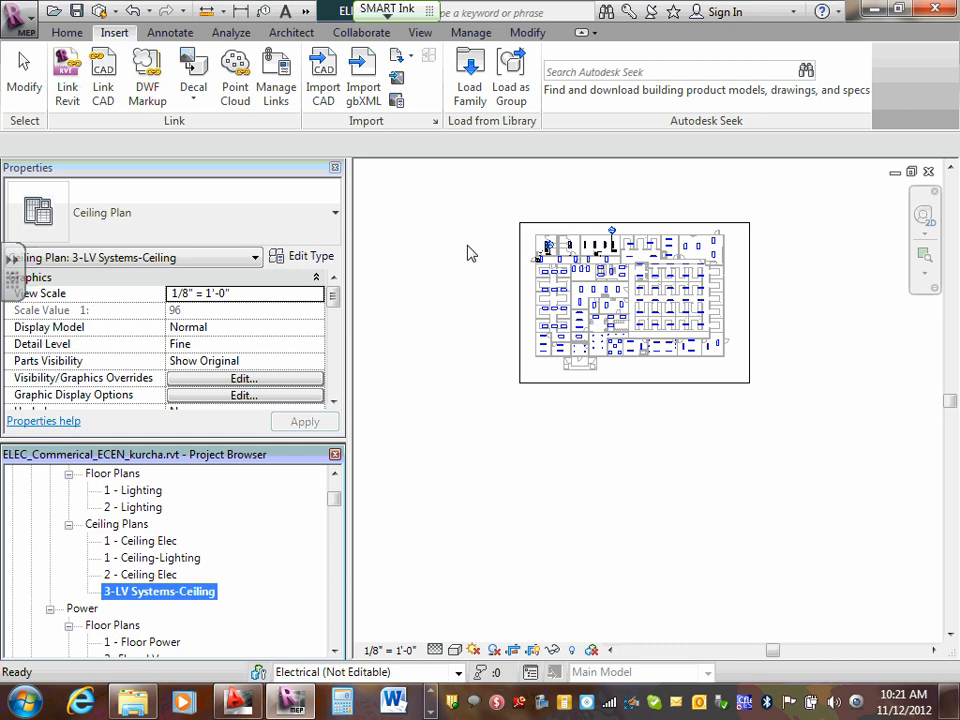
click(482, 289)
scroll(482, 289, up, 5)
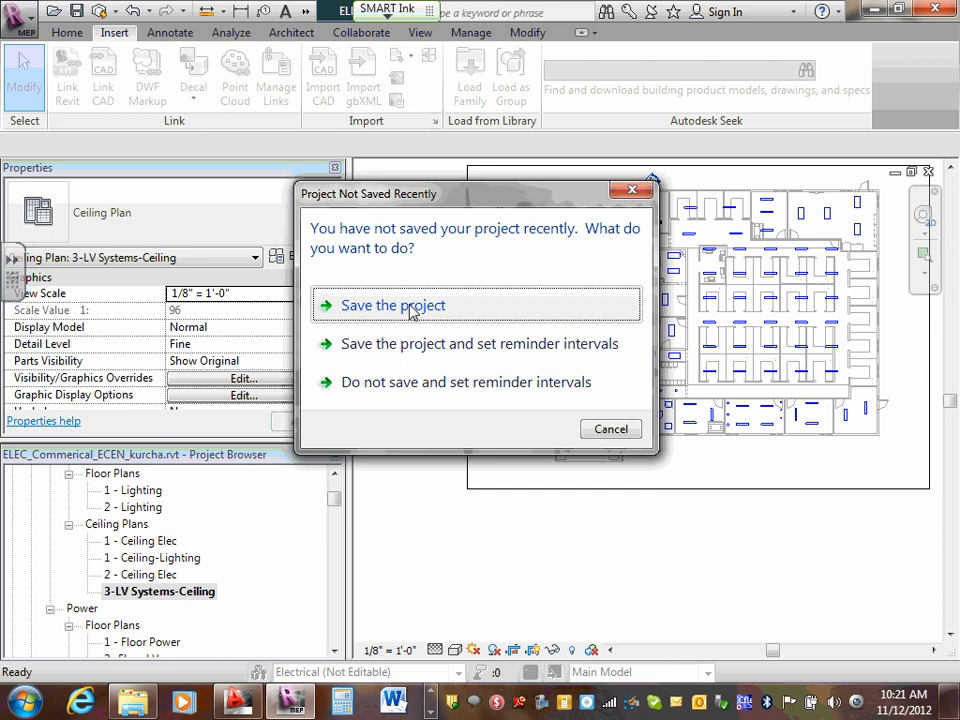
click(411, 308)
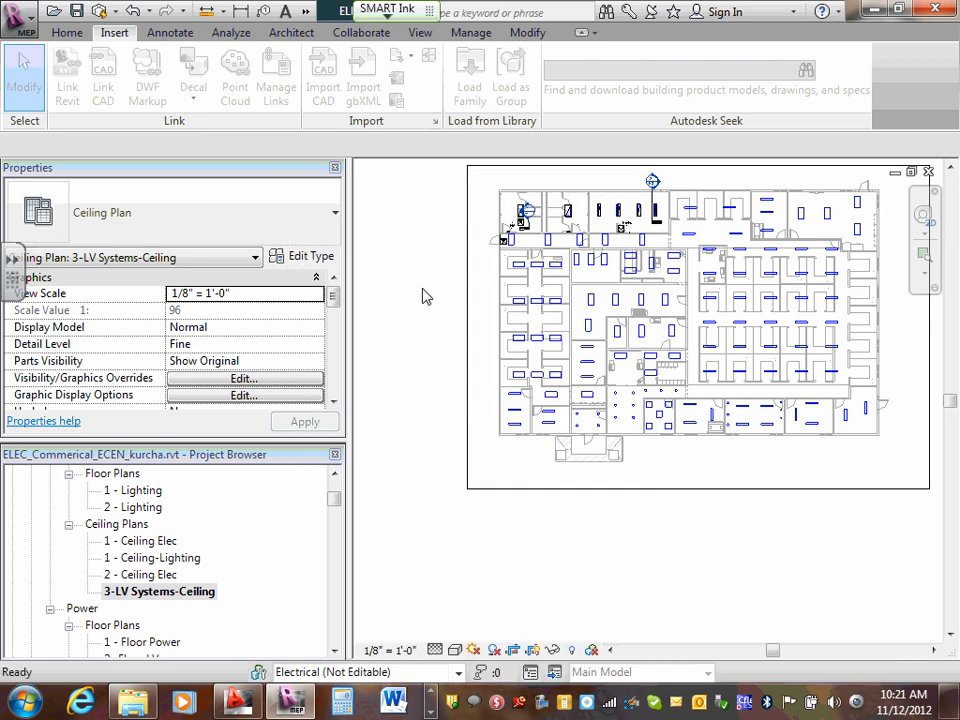
- In the ceiling plan's visibility overrides, hide the imported Plan View-CAD-Visual.DWG and show the imported ELEC_Commerical_ECEN-2012 drawing
key(v)
key(g)
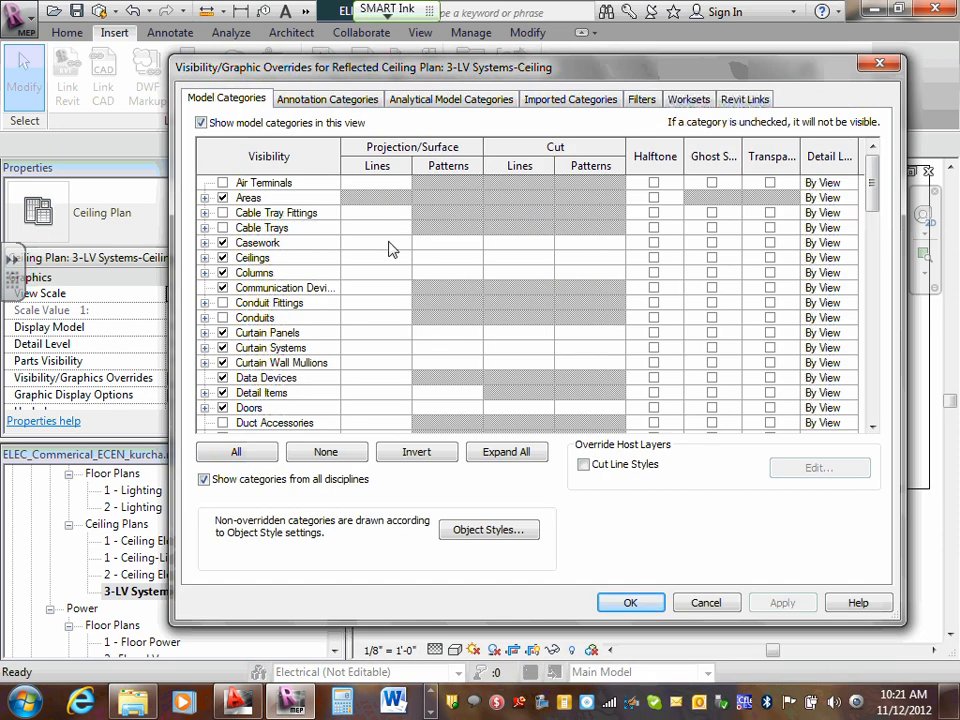
click(557, 99)
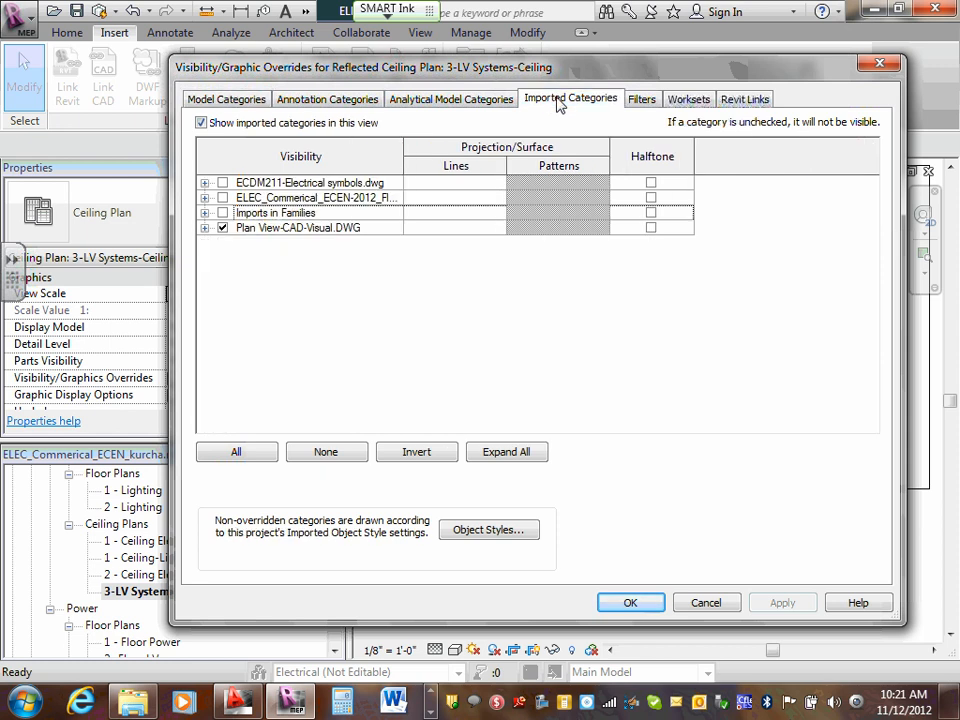
click(223, 228)
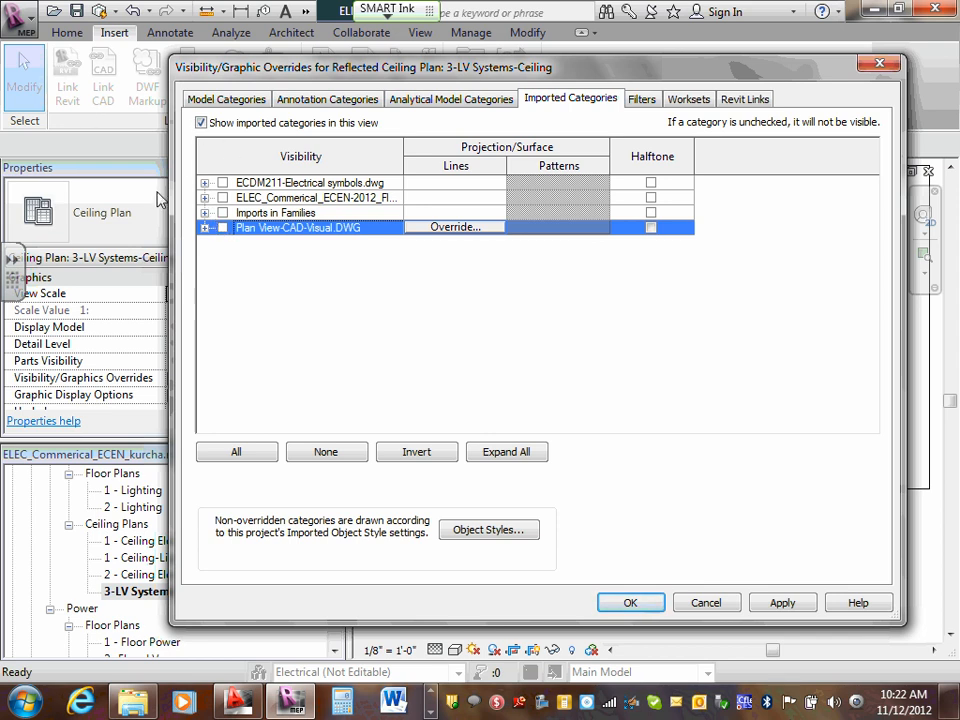
click(222, 197)
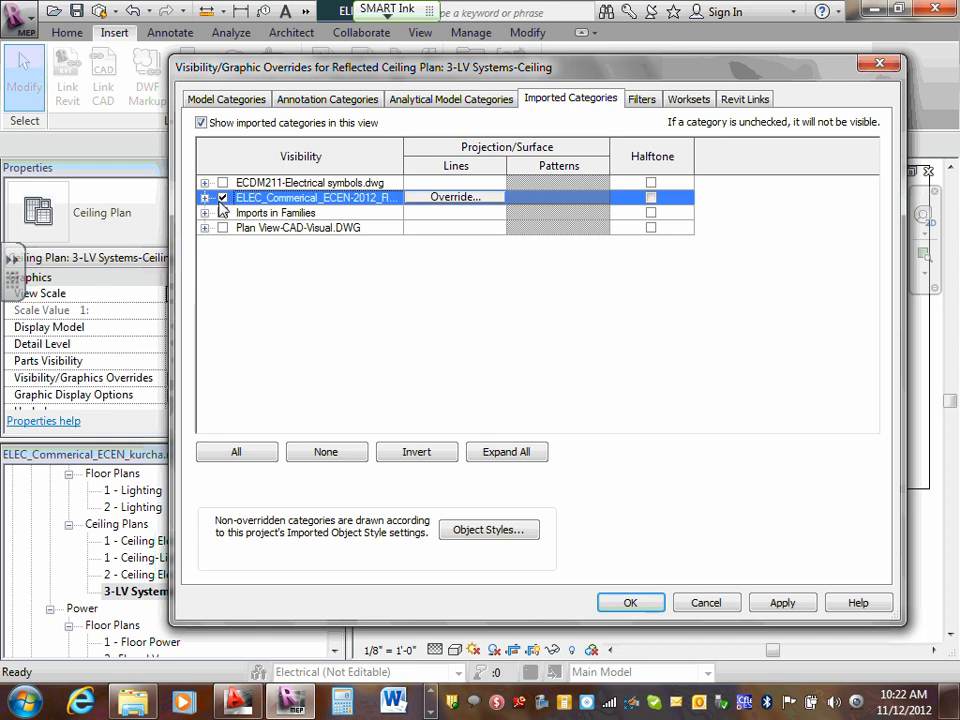
- In the imported ELEC_Commerical_ECEN-2012 drawing, hide the layers from 0 through A-FLOR-PATT
click(204, 197)
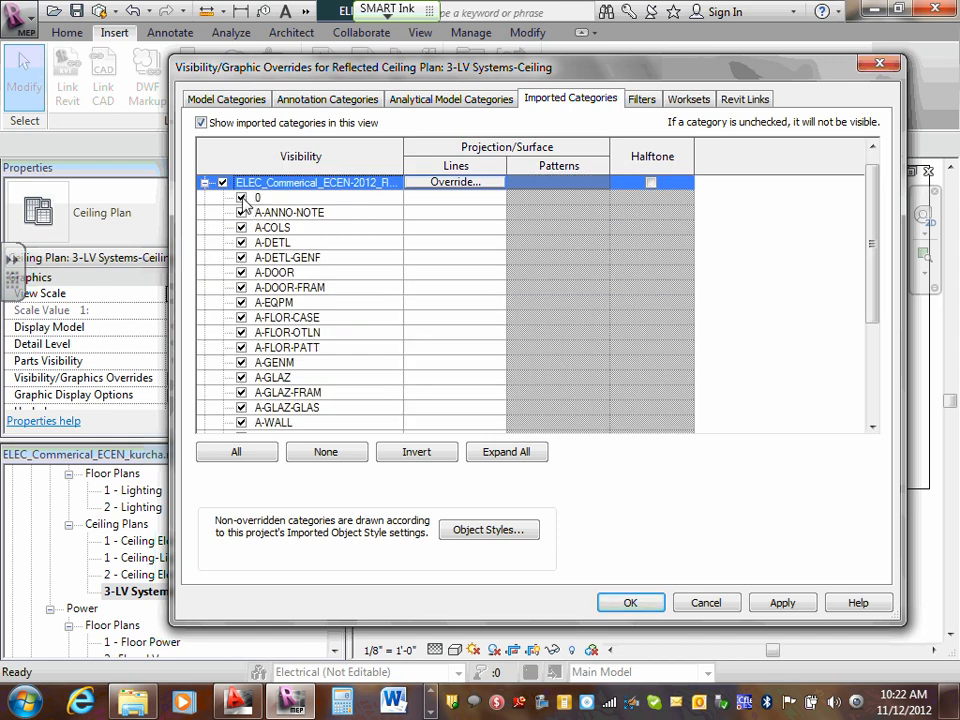
click(241, 197)
click(241, 212)
click(241, 227)
click(241, 242)
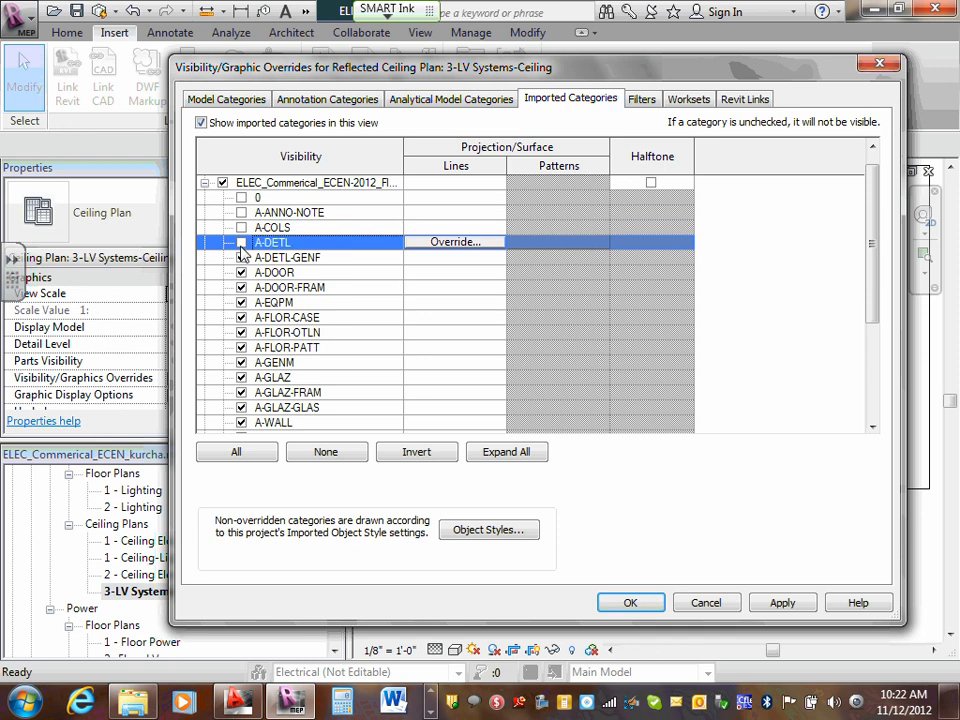
click(241, 257)
click(241, 272)
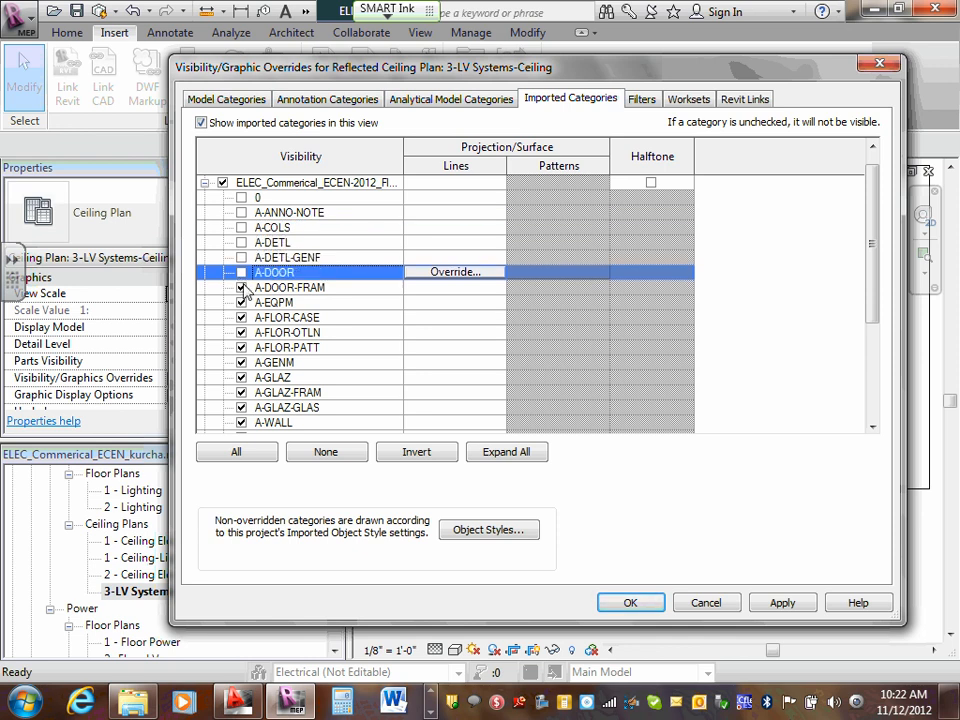
click(241, 287)
click(241, 302)
click(241, 317)
click(241, 332)
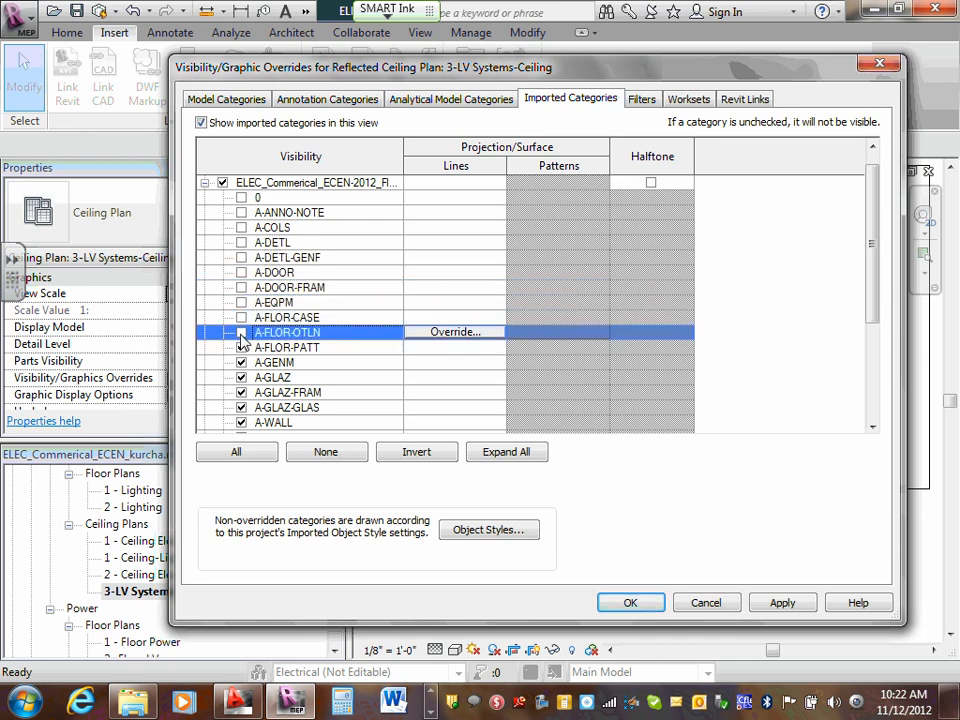
click(241, 347)
- Hide the imported ELEC_Commerical_ECEN-2012 drawing's layers FLEWALL, A-WALL, A-GLAZ-GLAS, A-GLAZ-FRAM, A-GLAZ and A-GENM
scroll(244, 352, down, 2)
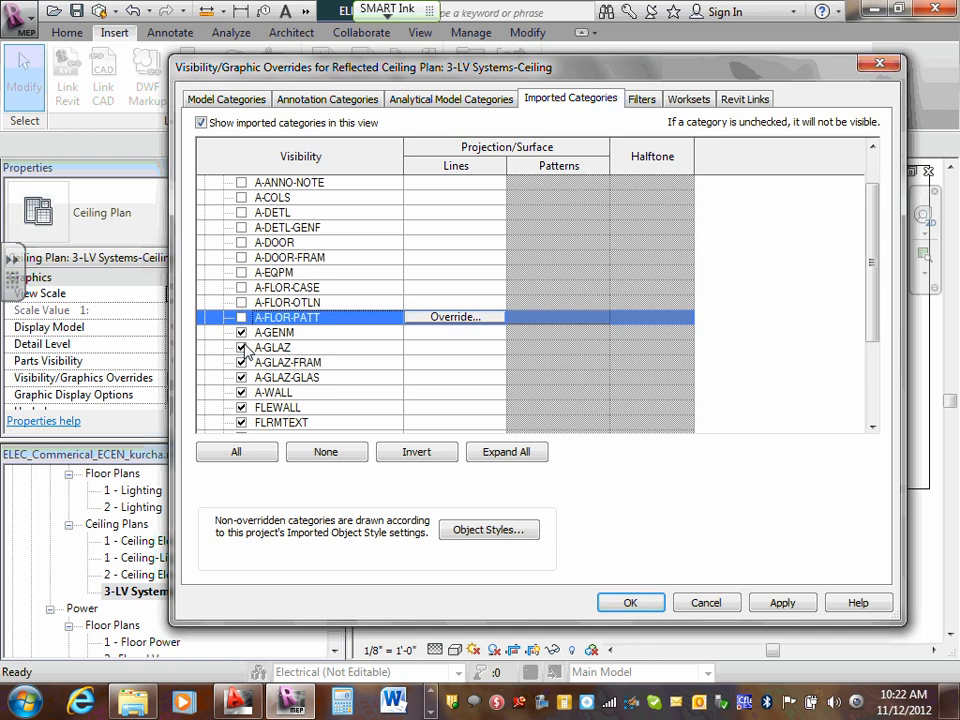
click(241, 407)
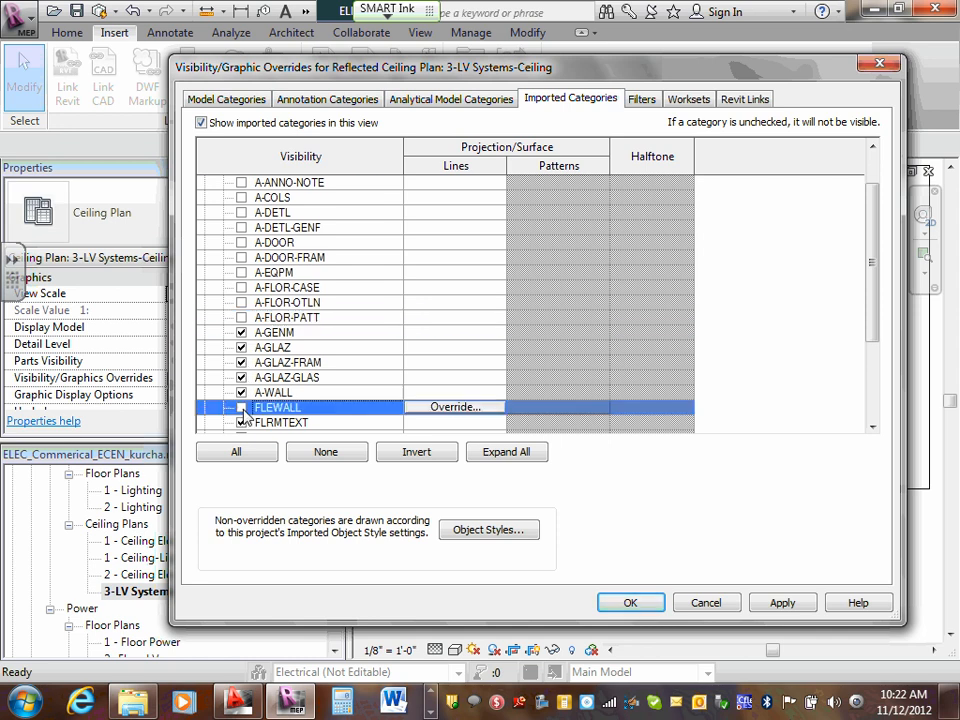
click(241, 392)
click(241, 377)
click(241, 362)
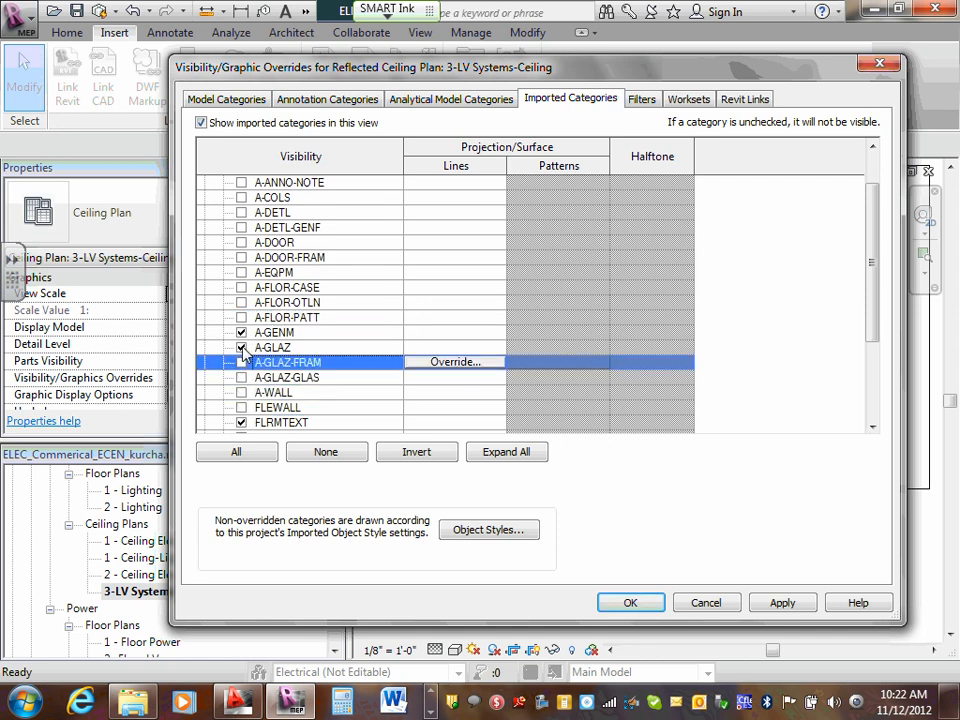
click(241, 347)
click(241, 332)
- Hide the same import's layers I-FURN, I-FURN-PNLS, I-WALL, L-SITE, PHONE-DEVICES and SECURITY-DEVICES
scroll(240, 320, down, 5)
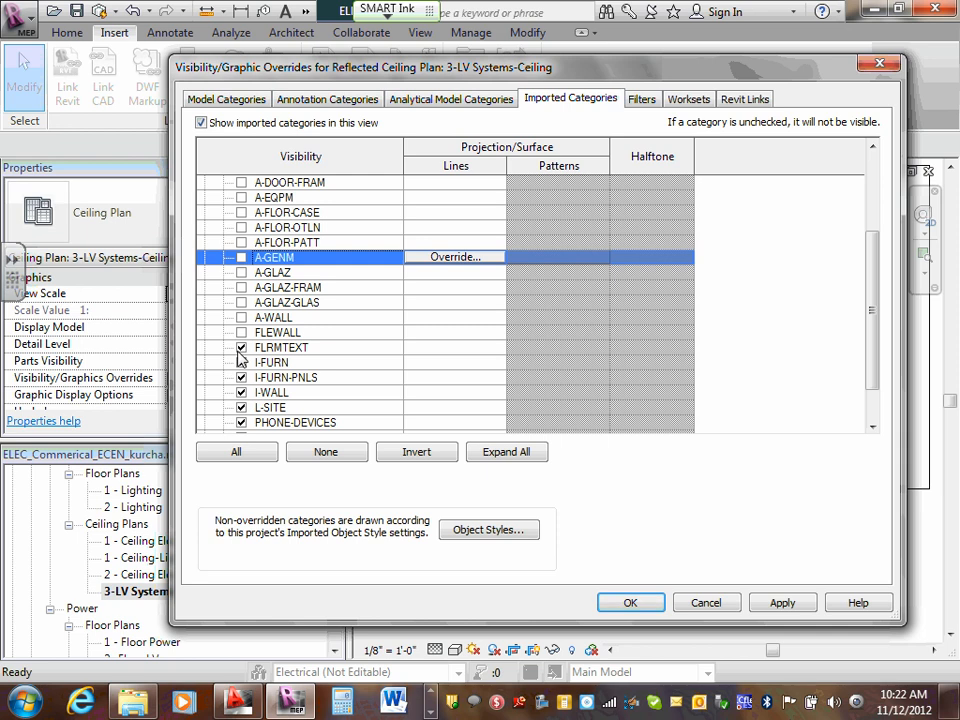
click(241, 362)
scroll(245, 368, down, 3)
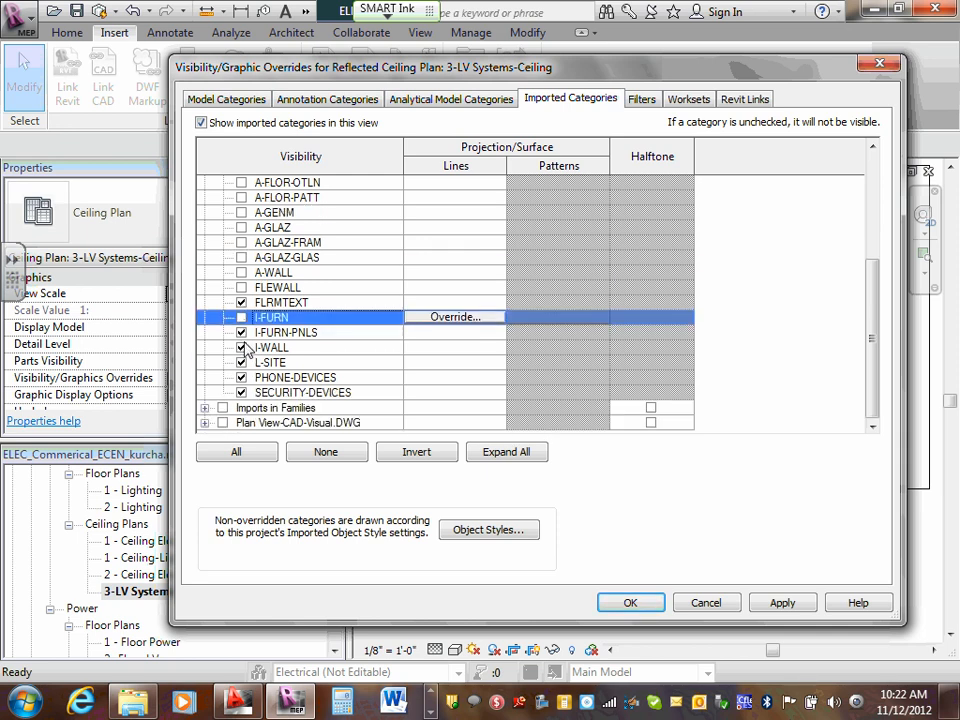
click(241, 332)
click(241, 347)
click(241, 362)
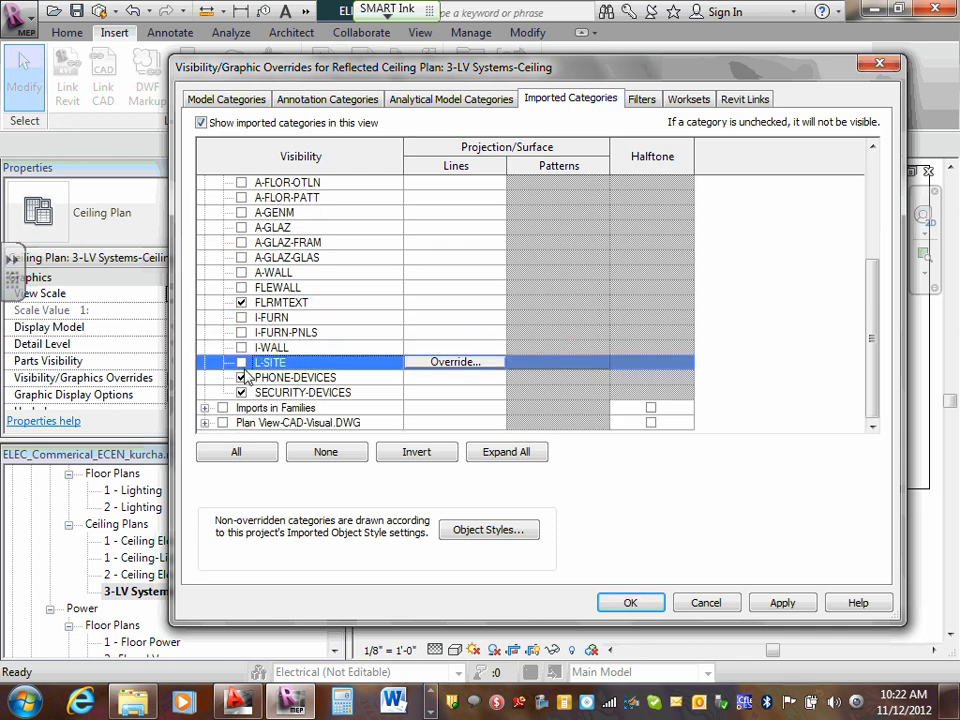
click(241, 377)
click(241, 392)
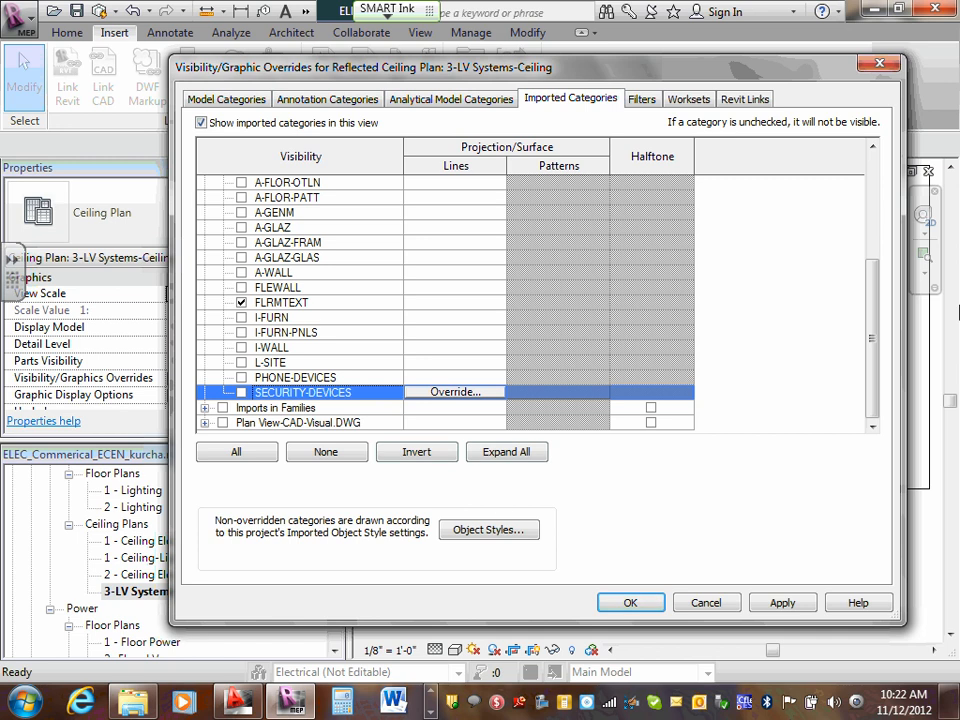
- Hide the remaining FLRMTEXT layer and the entire imported ELEC_Commerical_ECEN-2012 drawing in this view
drag(872, 322, 878, 192)
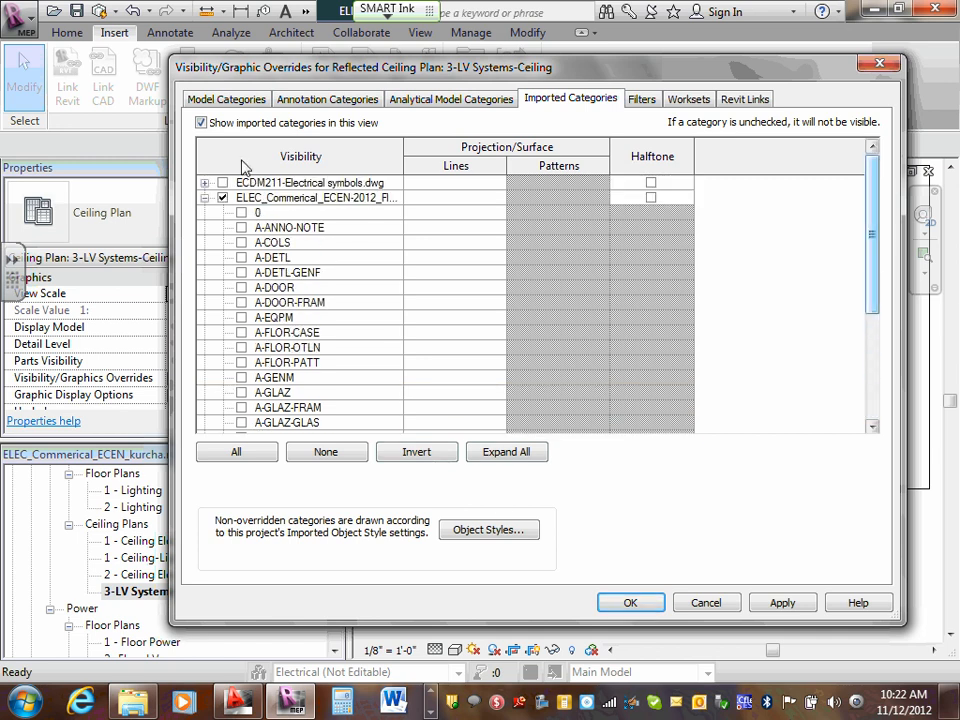
click(204, 197)
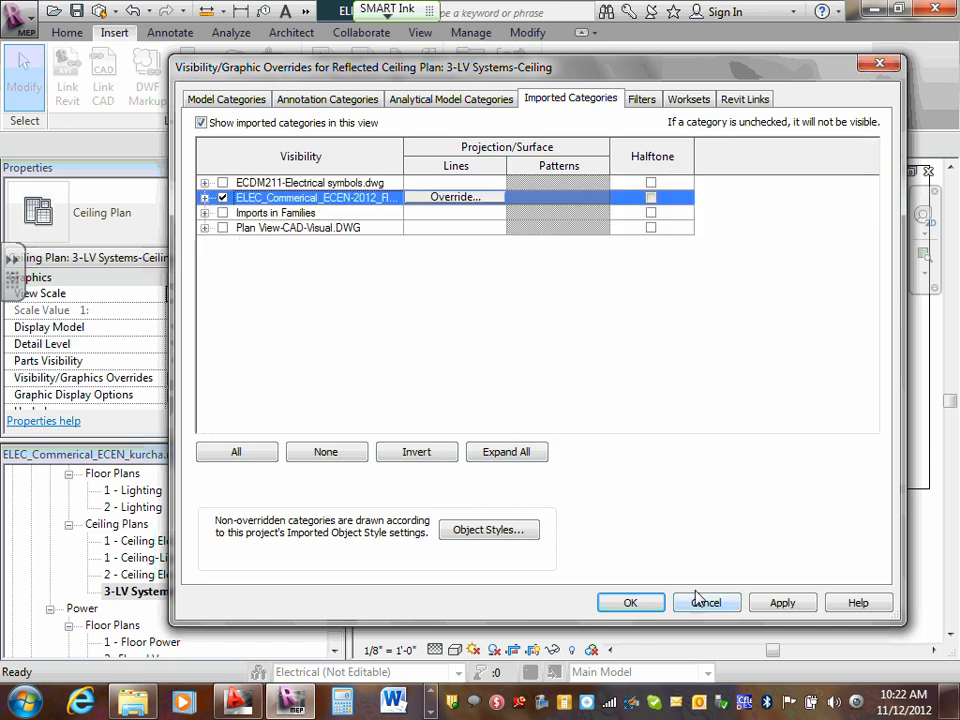
click(204, 197)
scroll(230, 218, down, 2)
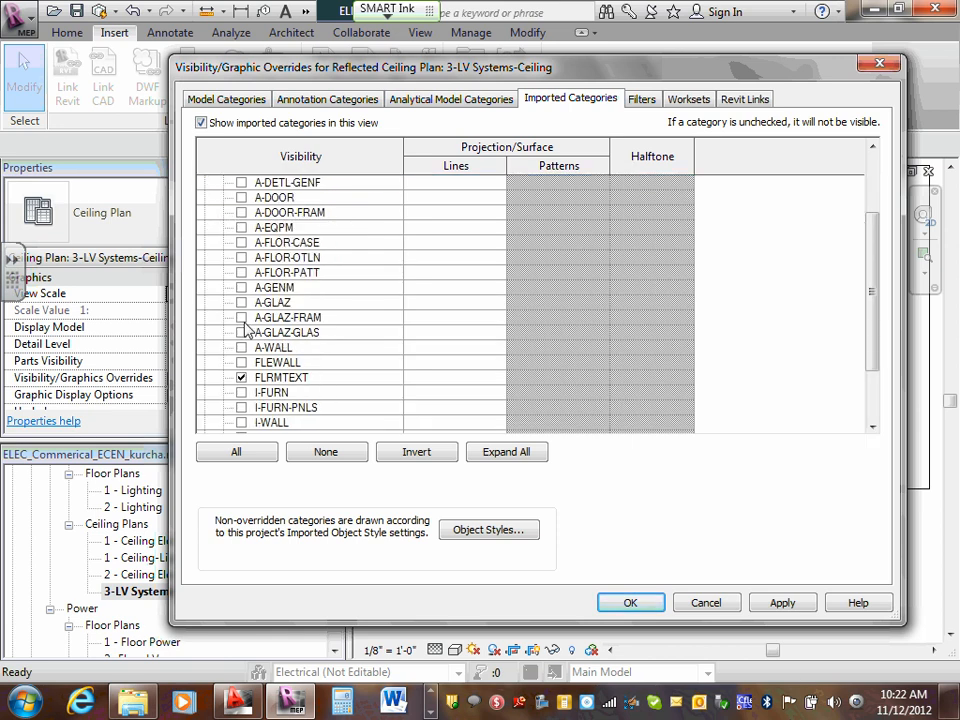
click(241, 377)
scroll(270, 373, up, 2)
click(222, 198)
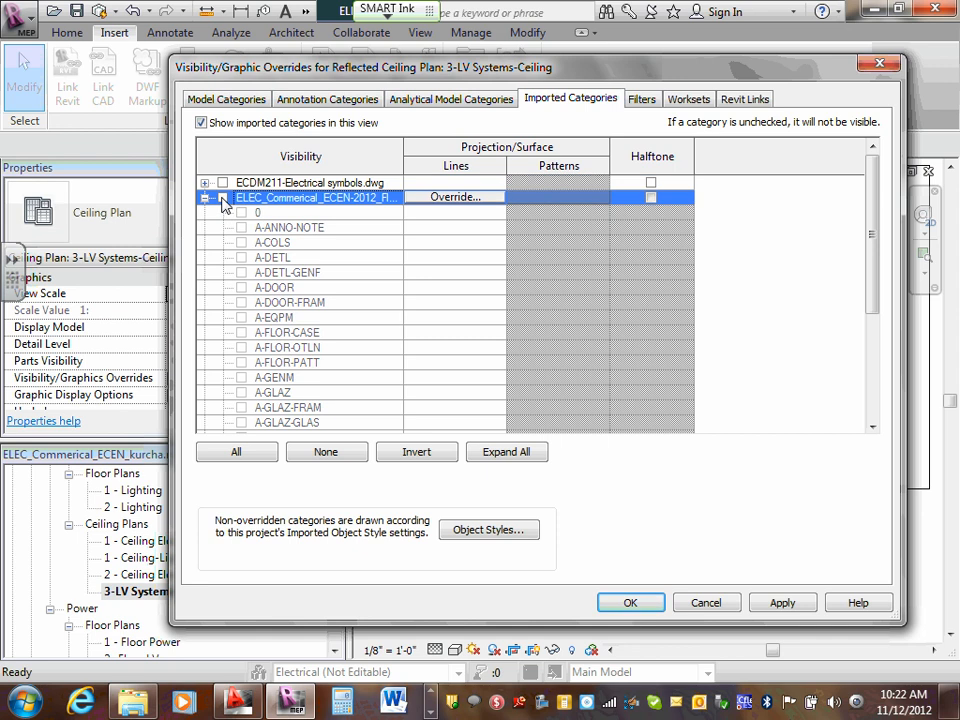
click(204, 197)
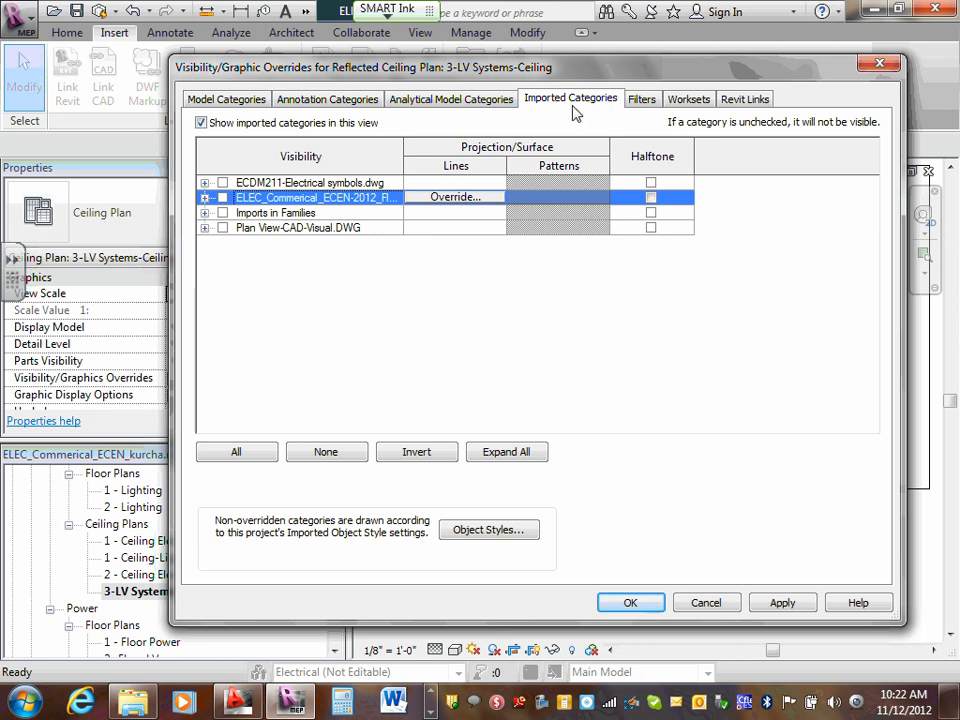
- Hide the Lighting Devices and Lighting Fixtures model categories in the ceiling plan and accept the visibility overrides
click(229, 104)
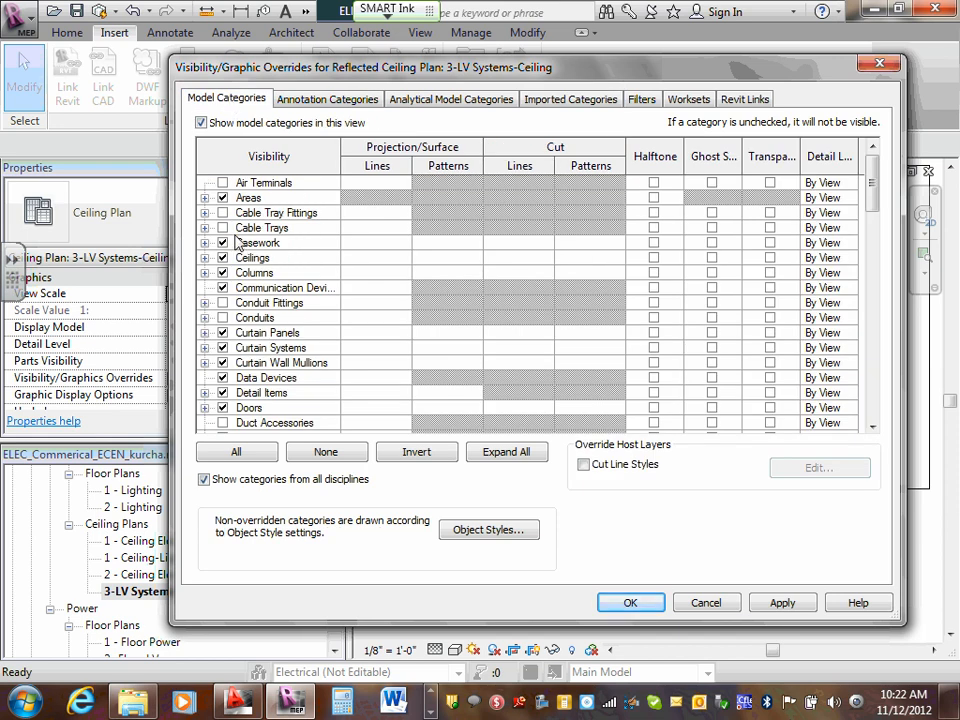
scroll(232, 250, down, 2)
scroll(238, 244, down, 4)
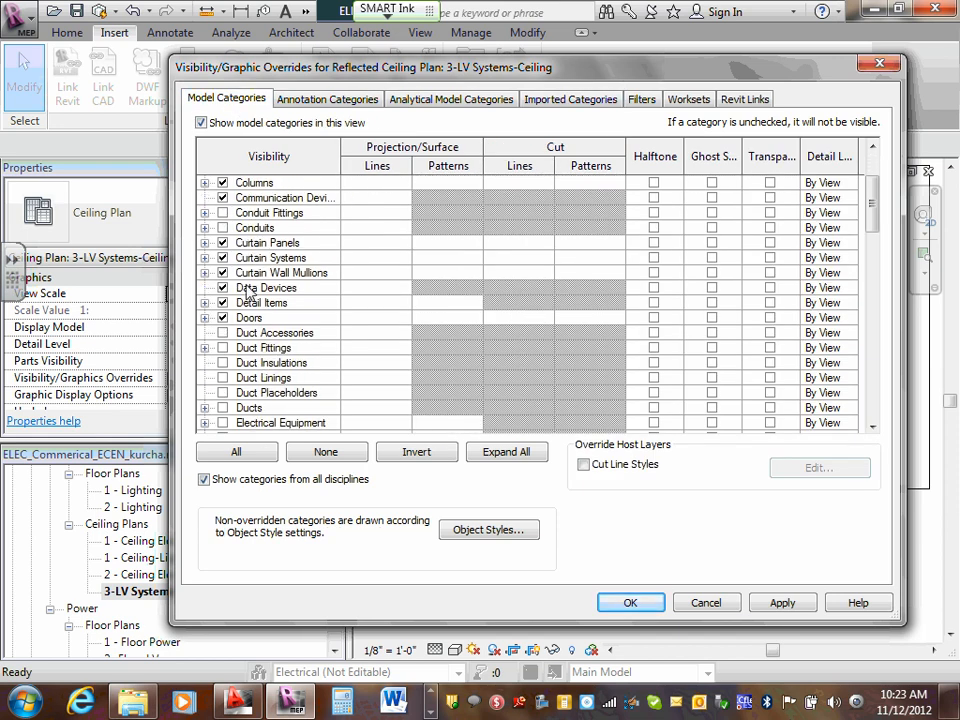
scroll(248, 290, down, 2)
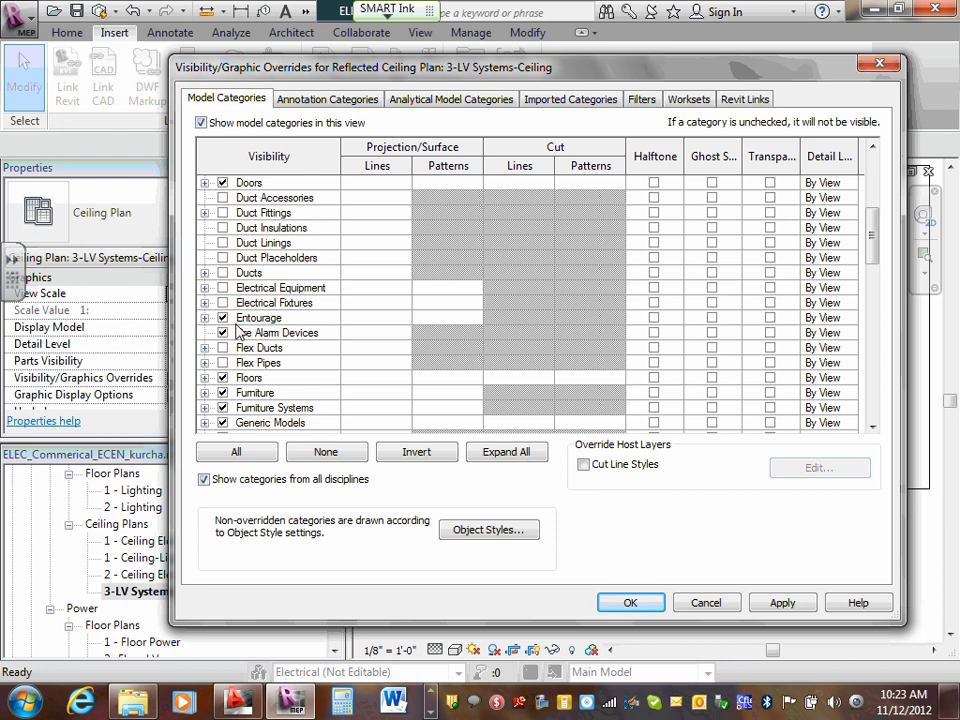
scroll(228, 290, down, 1)
scroll(231, 316, down, 1)
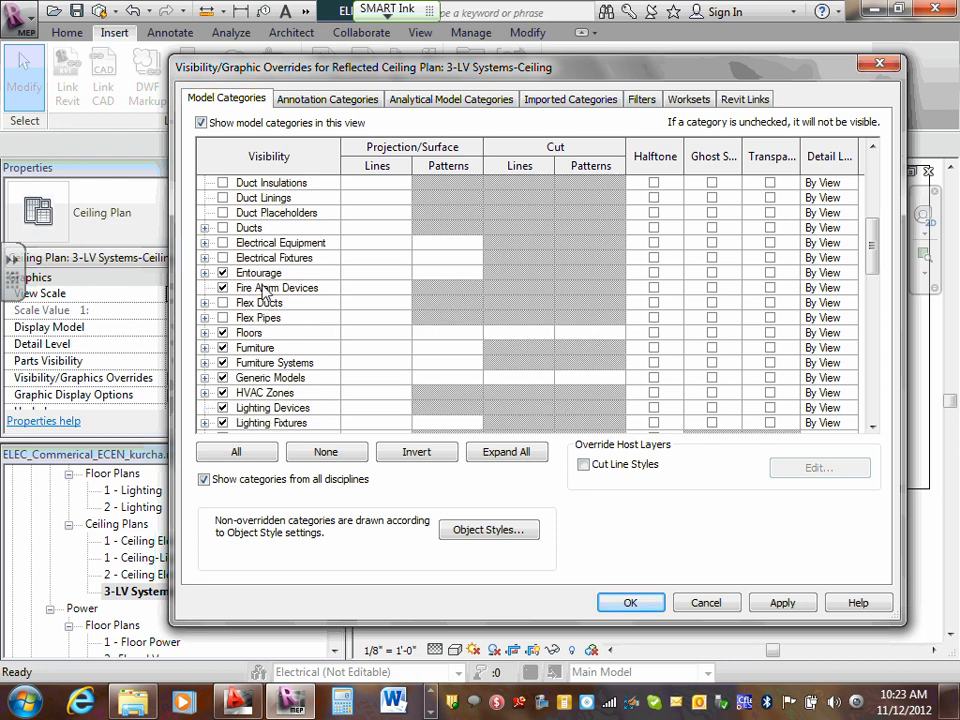
scroll(228, 290, down, 2)
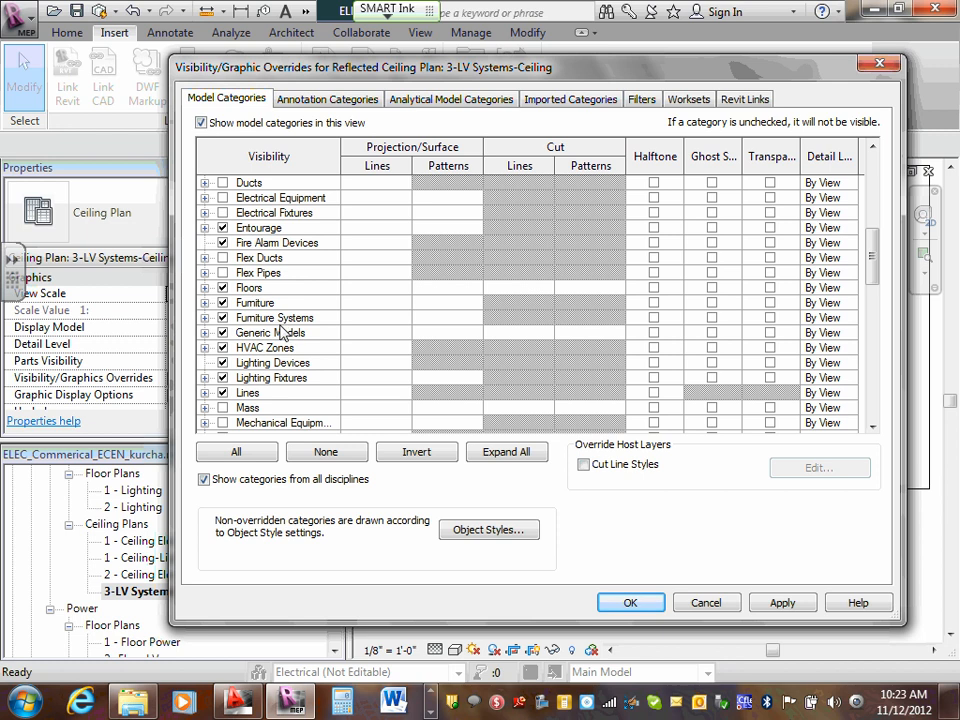
scroll(290, 330, down, 1)
scroll(290, 330, down, 1)
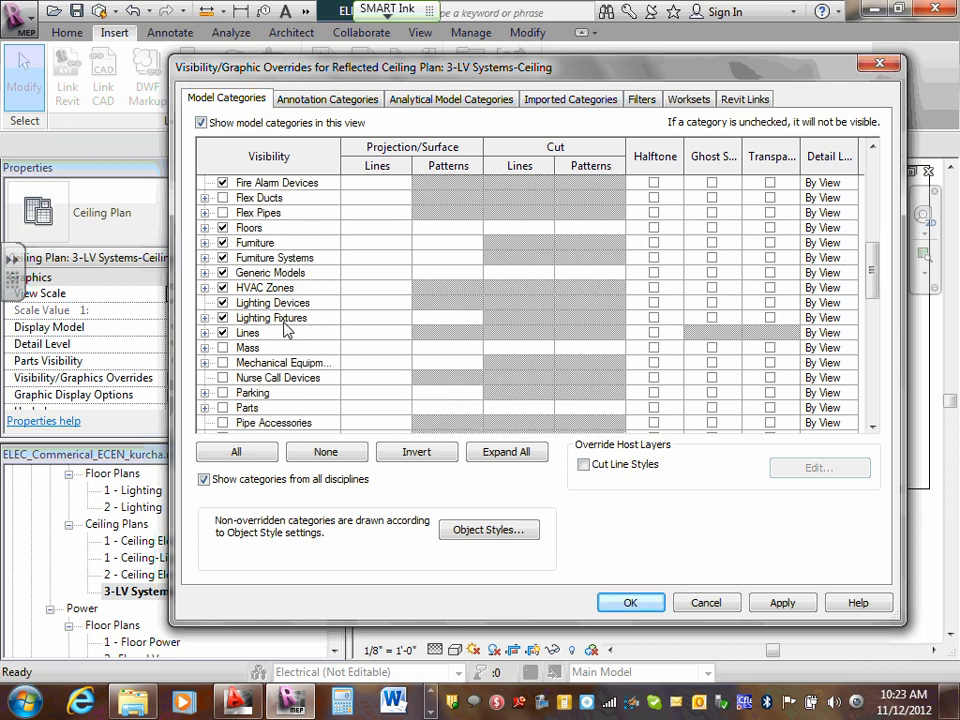
click(222, 305)
click(222, 318)
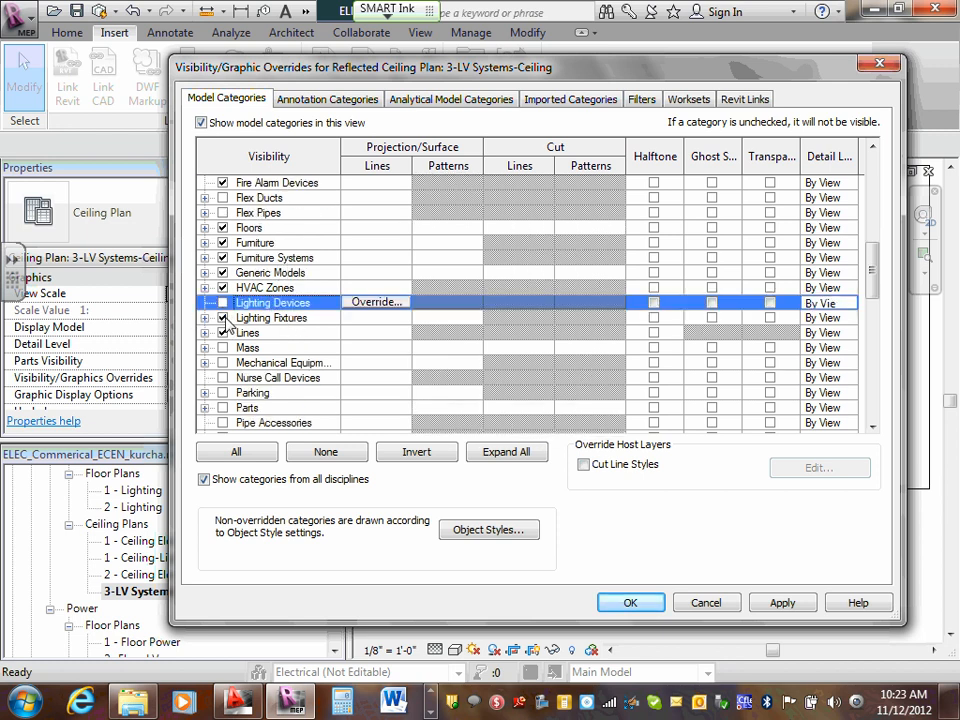
scroll(235, 322, down, 6)
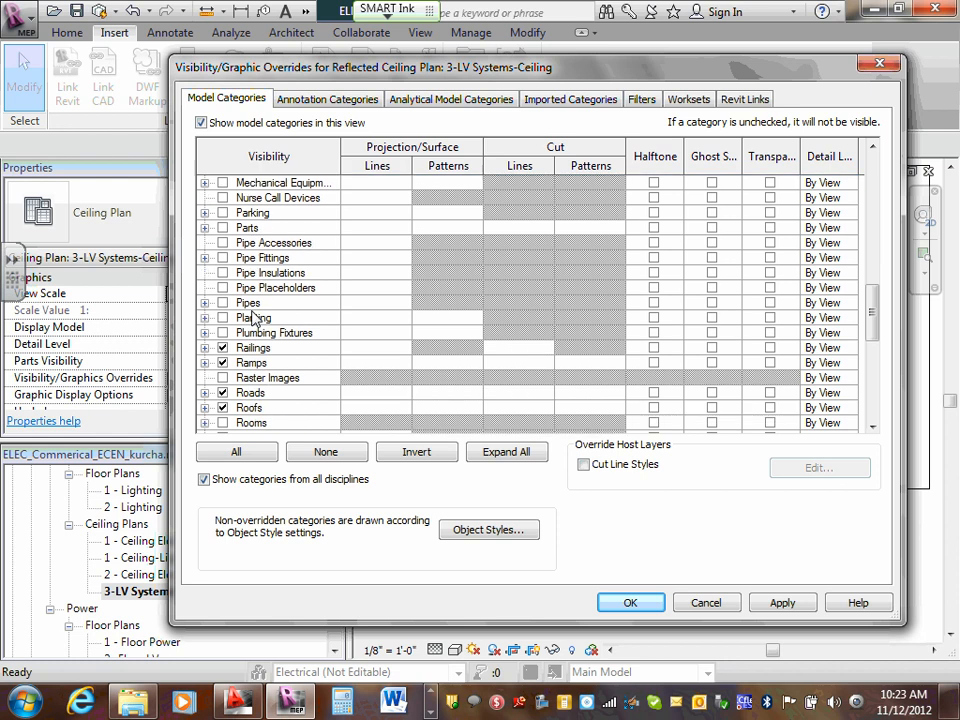
scroll(254, 318, down, 1)
scroll(254, 318, down, 9)
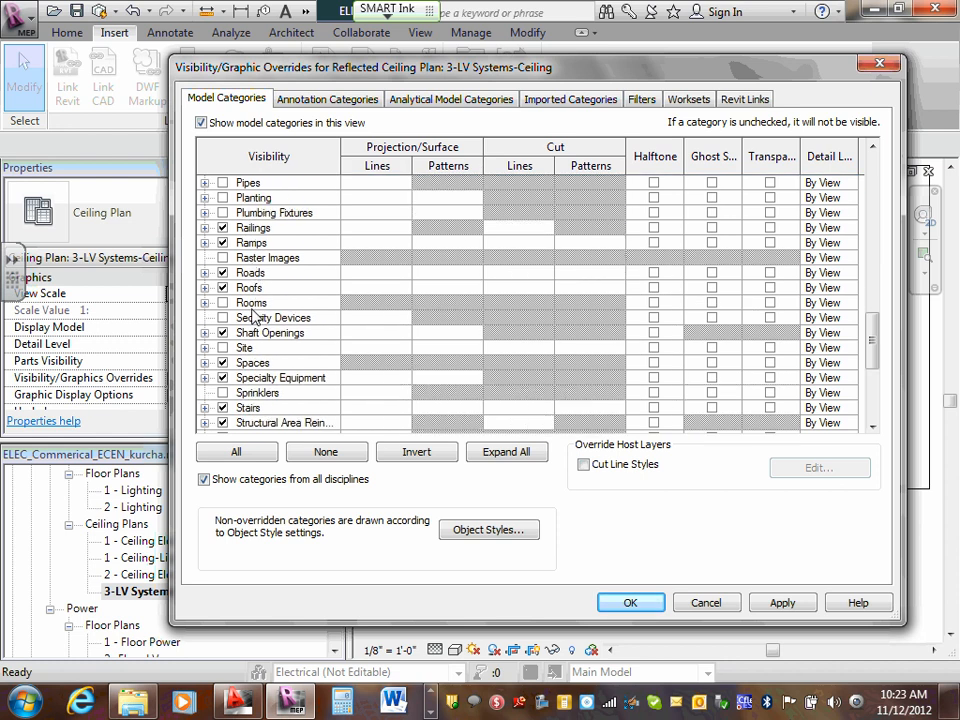
click(628, 602)
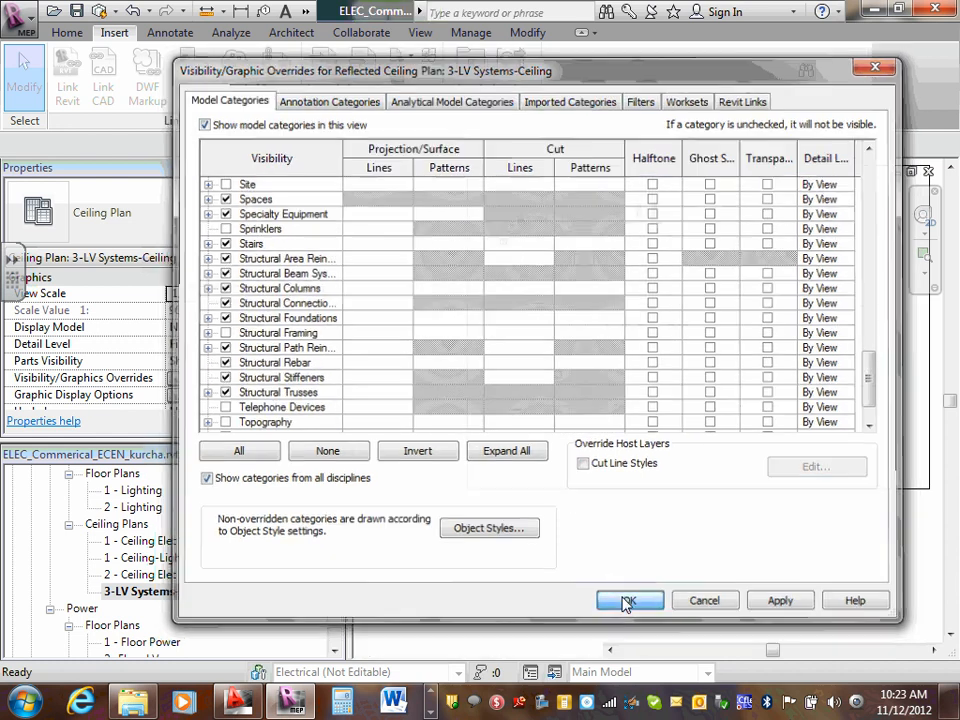
- View the 2- Floor LV floor plan for comparison and return to the 3-LV Systems-Ceiling plan
scroll(775, 225, up, 1)
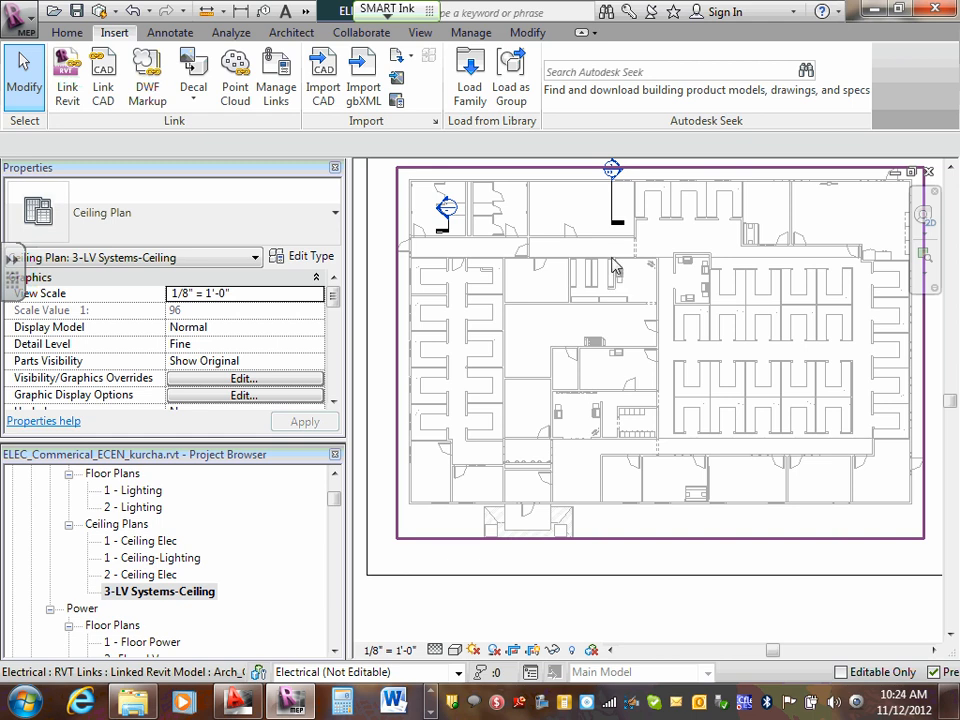
drag(332, 504, 333, 515)
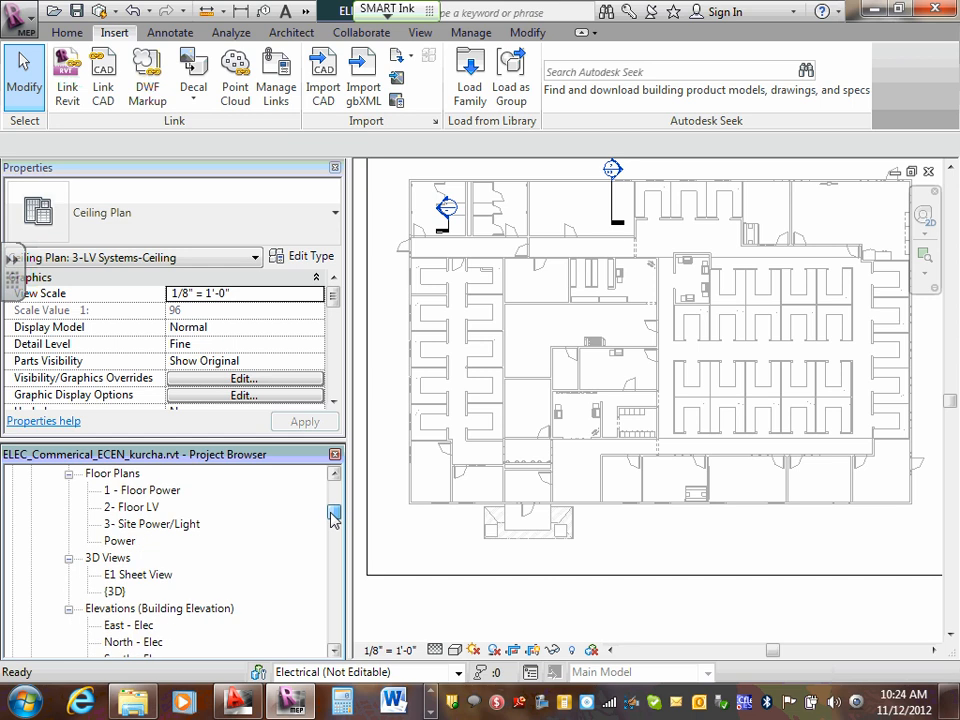
double_click(142, 509)
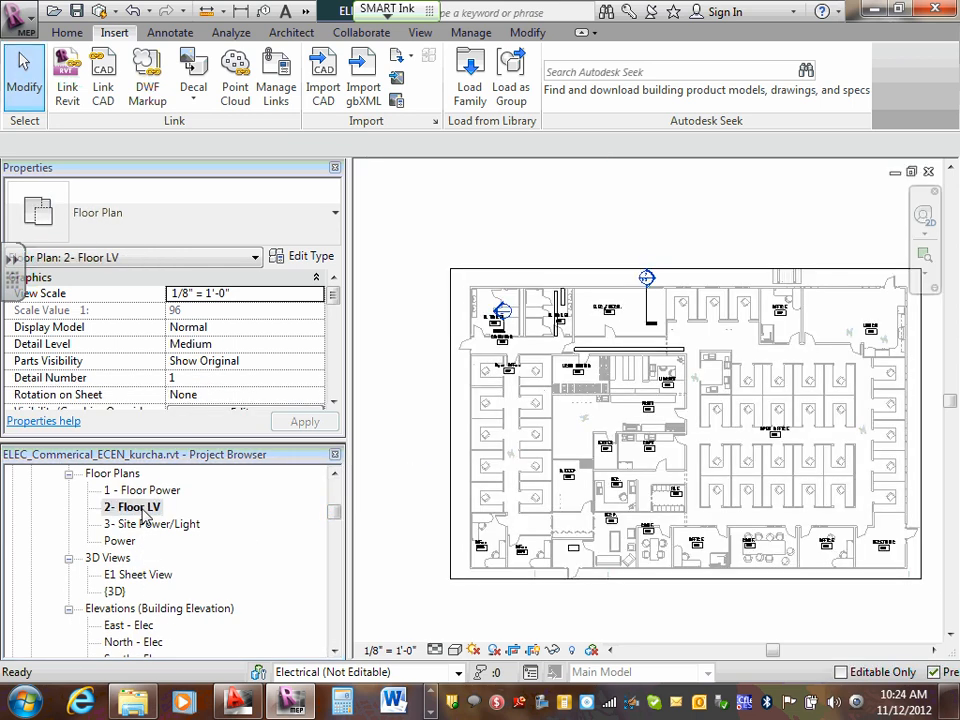
click(335, 476)
double_click(335, 476)
double_click(185, 524)
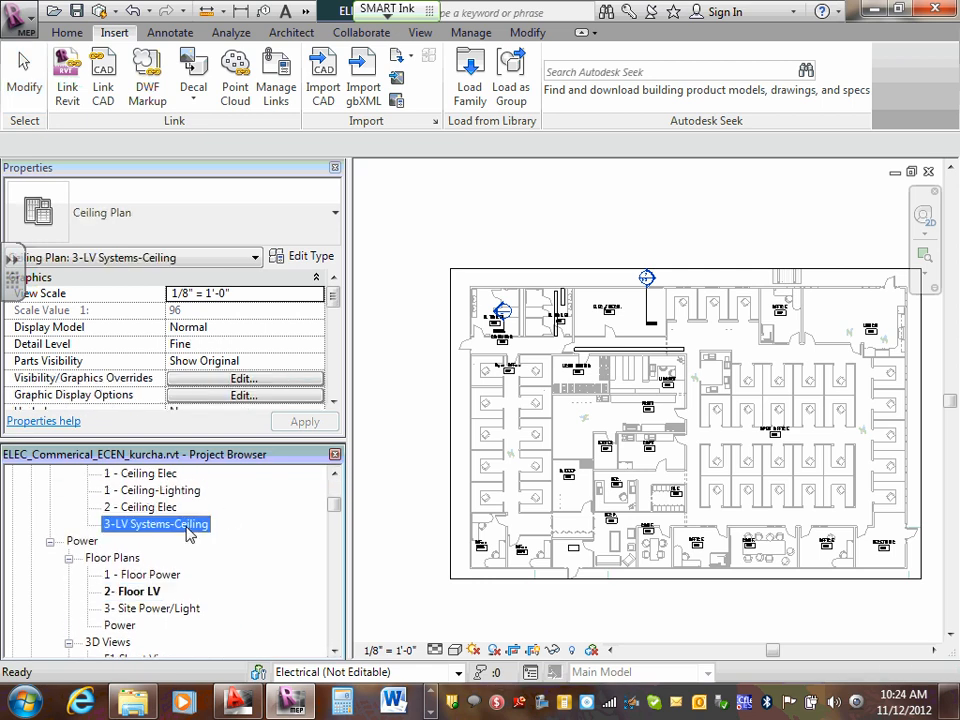
mouse_move(336, 505)
mouse_down()
mouse_move(336, 496)
mouse_move(337, 504)
mouse_up()
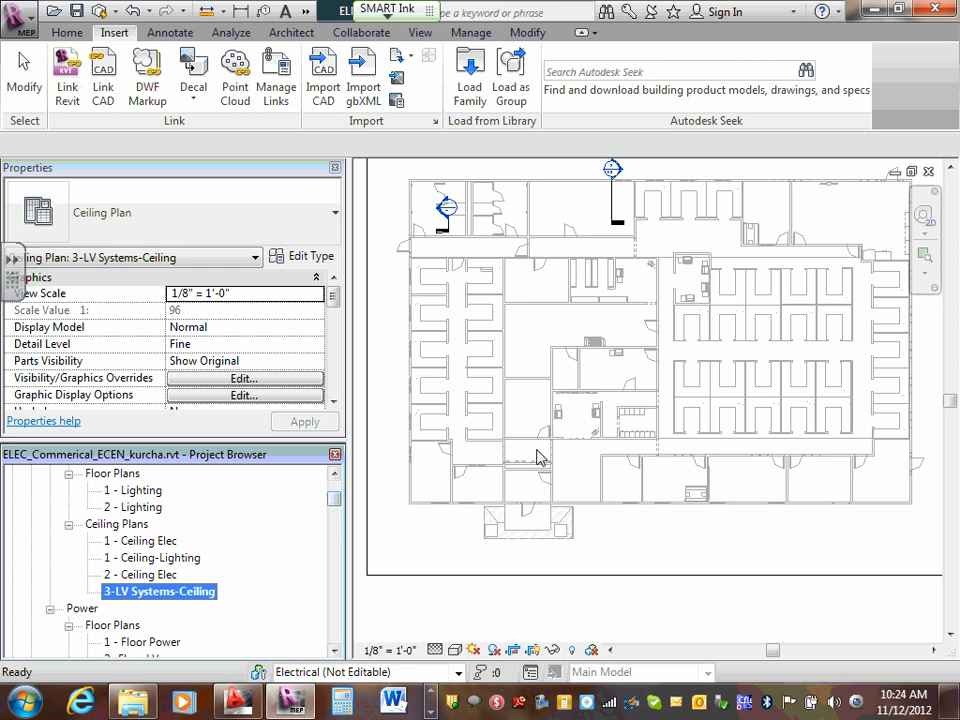
- Start the Fire Alarm device command, synchronize the local changes with the central model, and cancel loading a family from that command
click(67, 32)
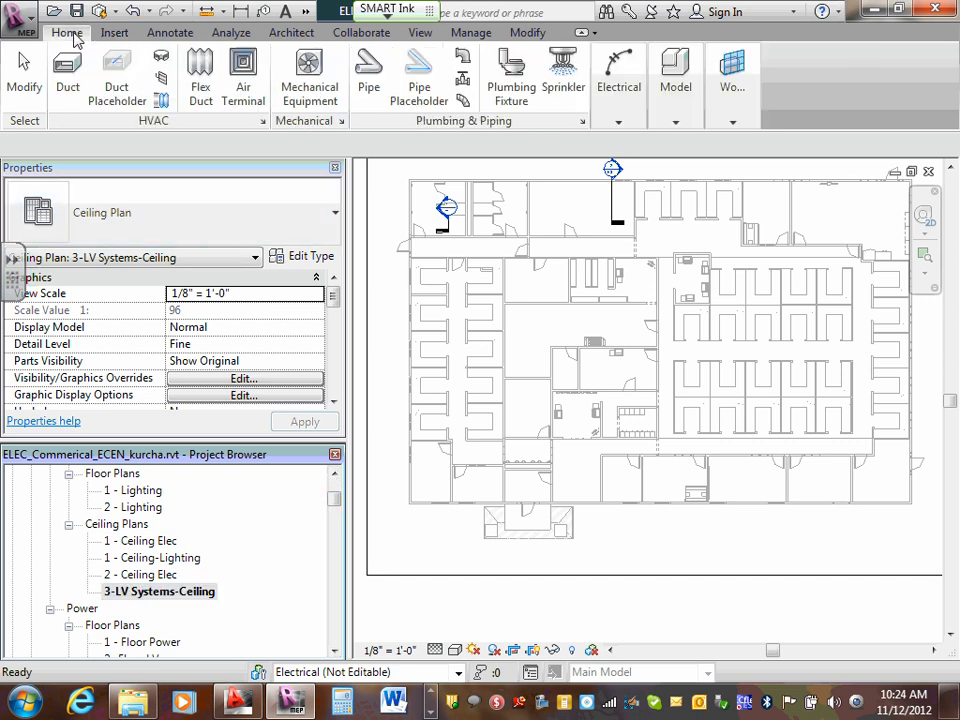
click(622, 118)
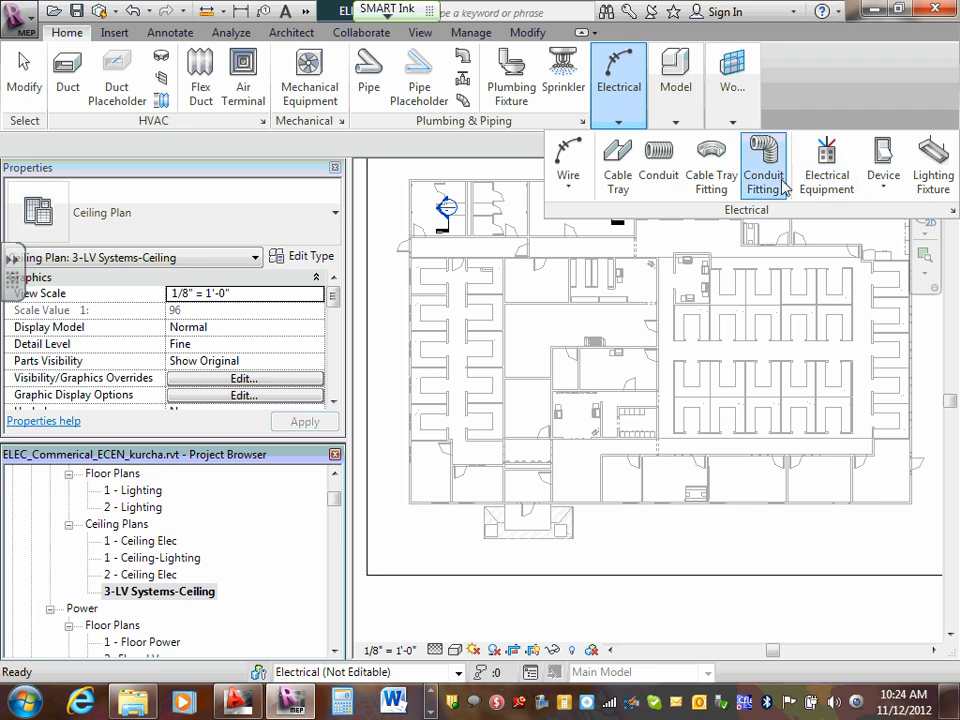
click(884, 196)
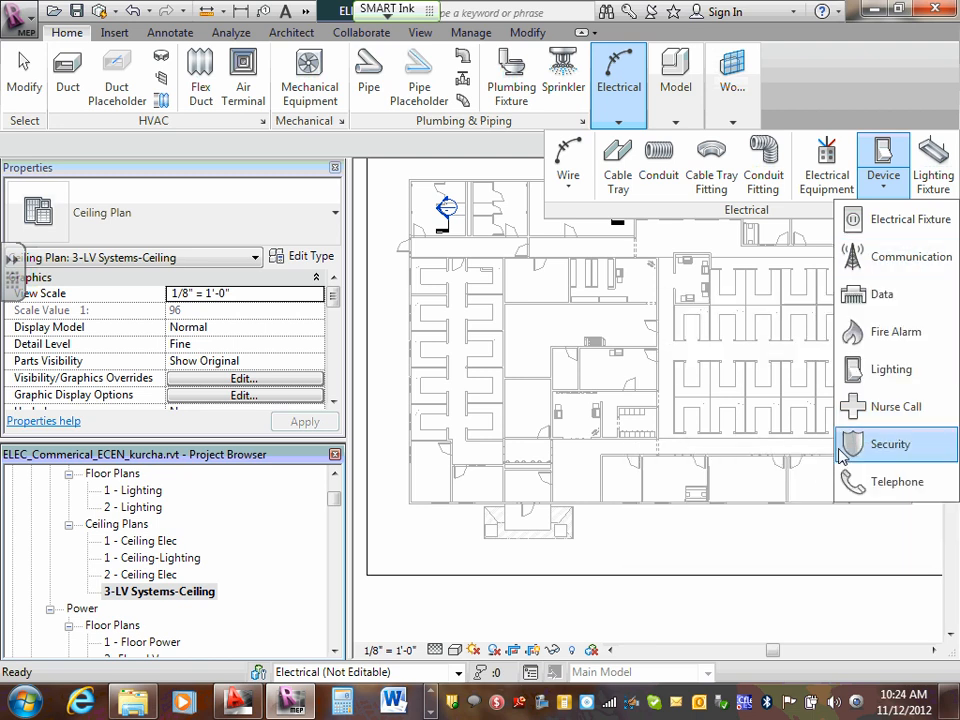
click(893, 341)
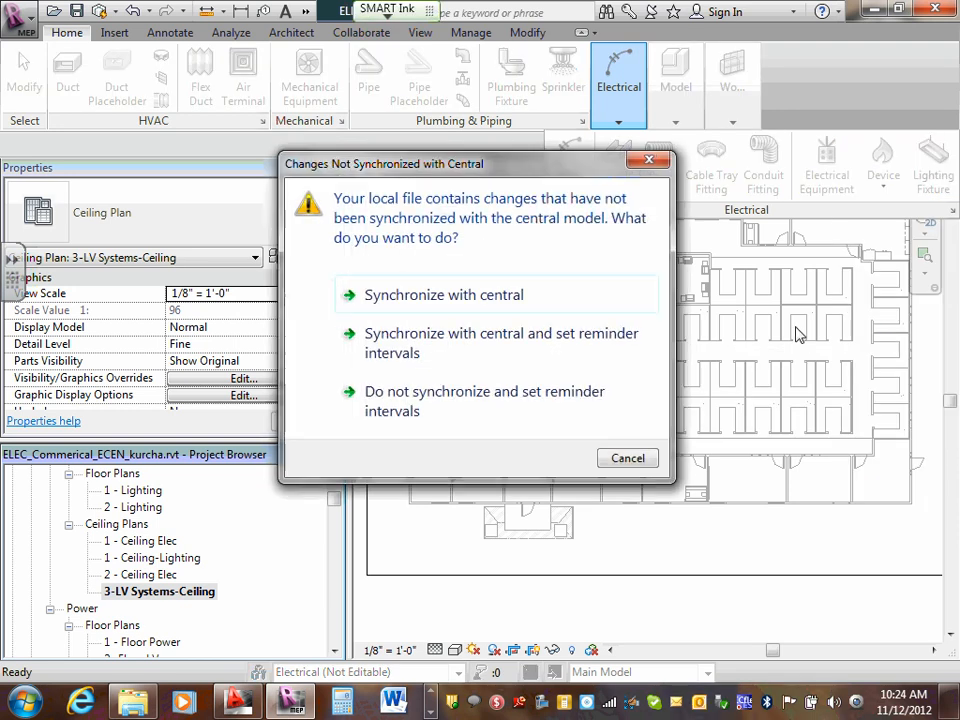
click(463, 298)
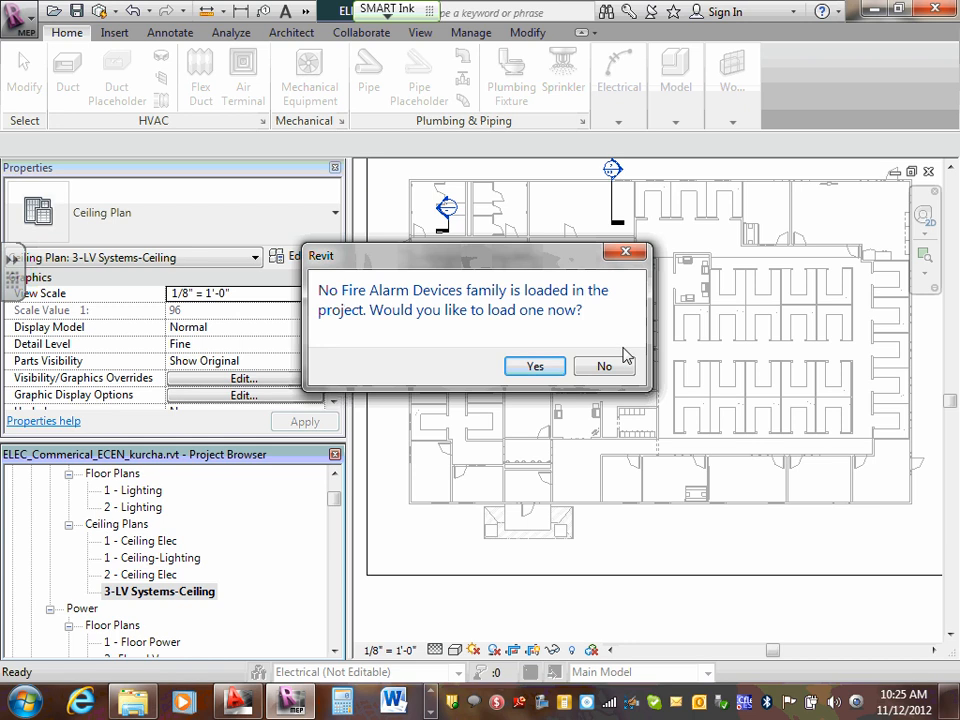
click(543, 366)
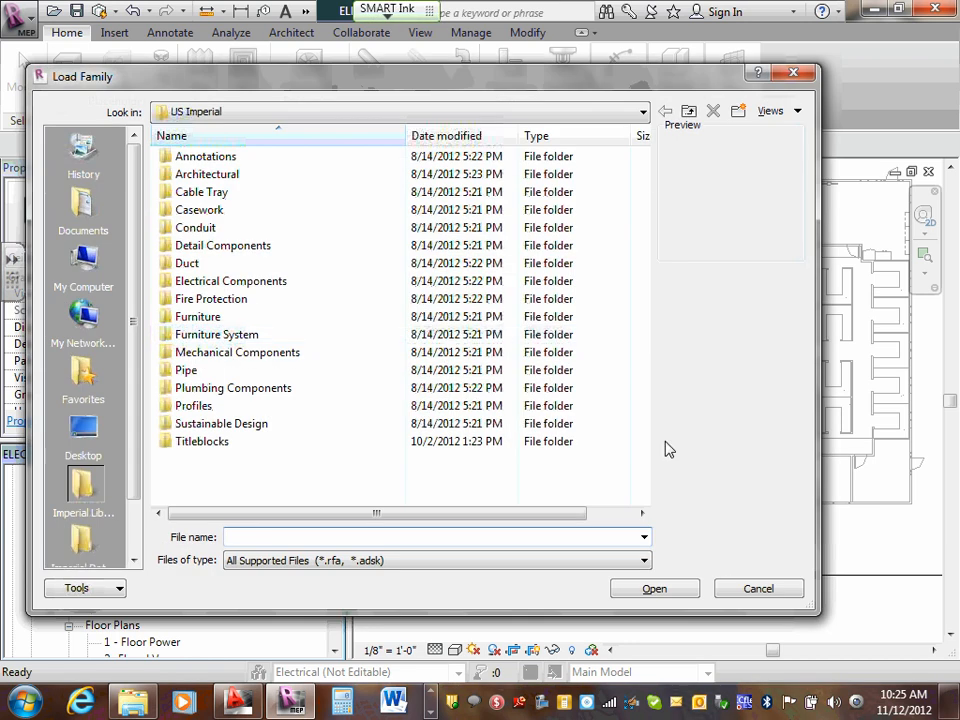
click(750, 594)
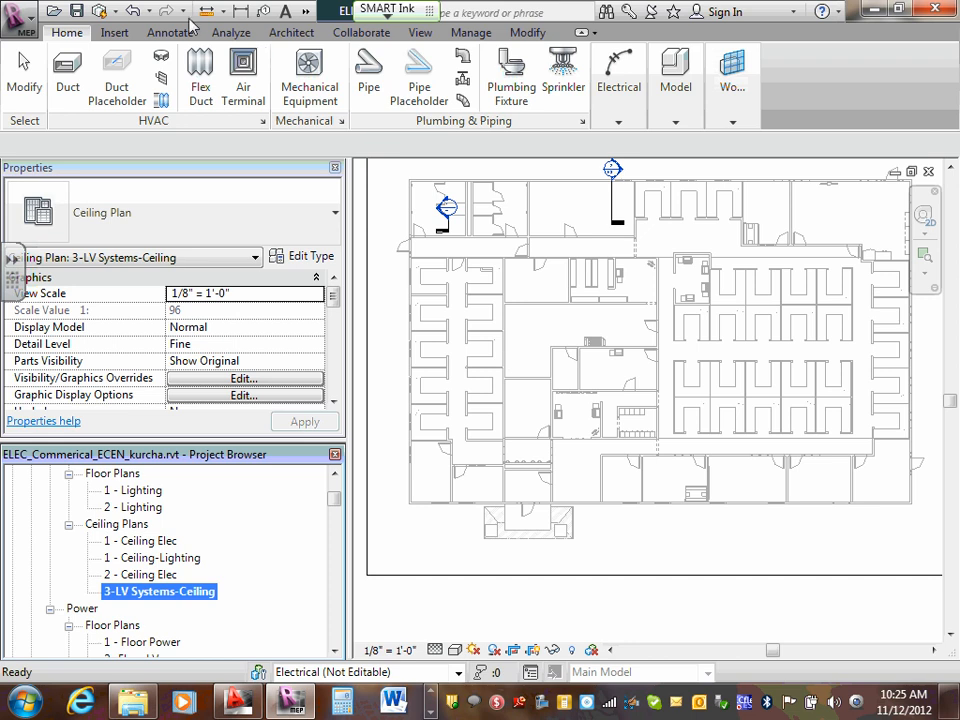
- Start loading a family and browse the US Imperial library to Electrical Components > Information and Communication > Fire Alarm
click(114, 33)
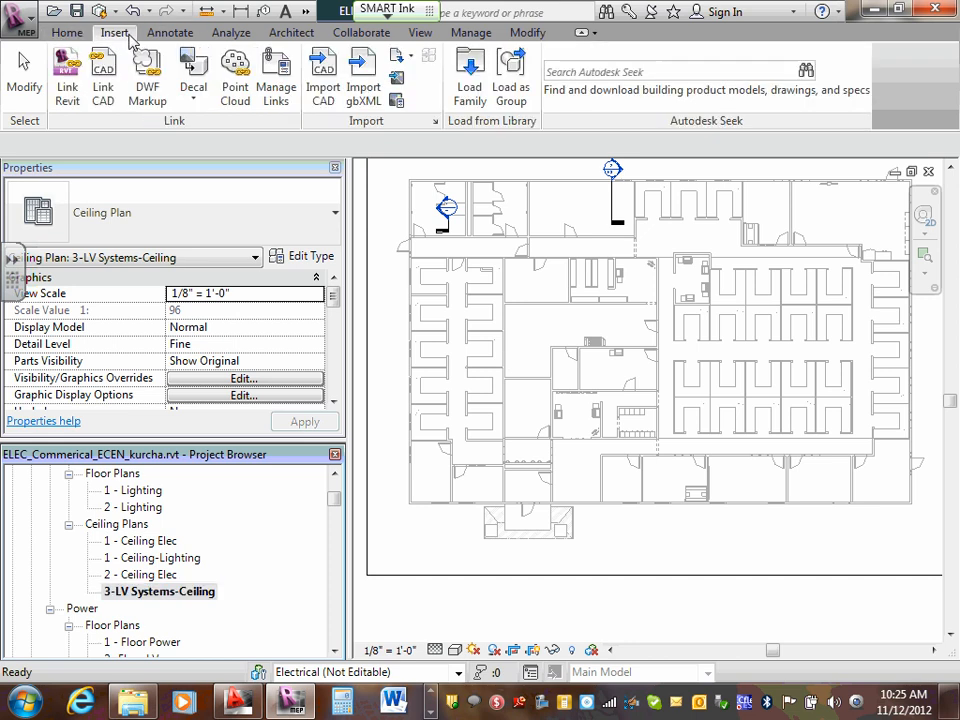
click(470, 84)
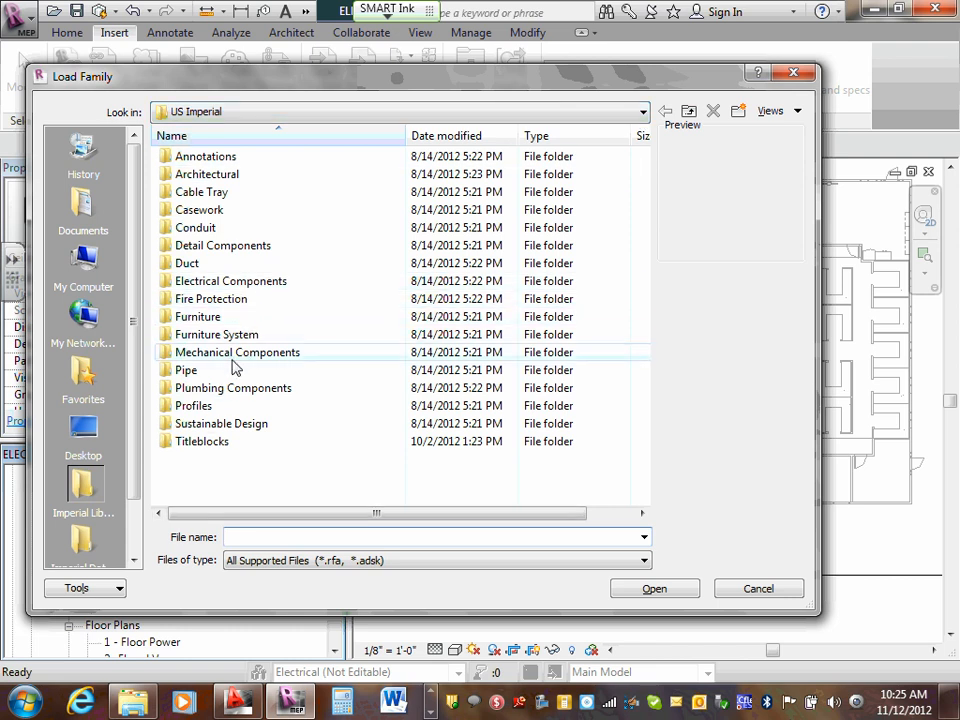
double_click(225, 298)
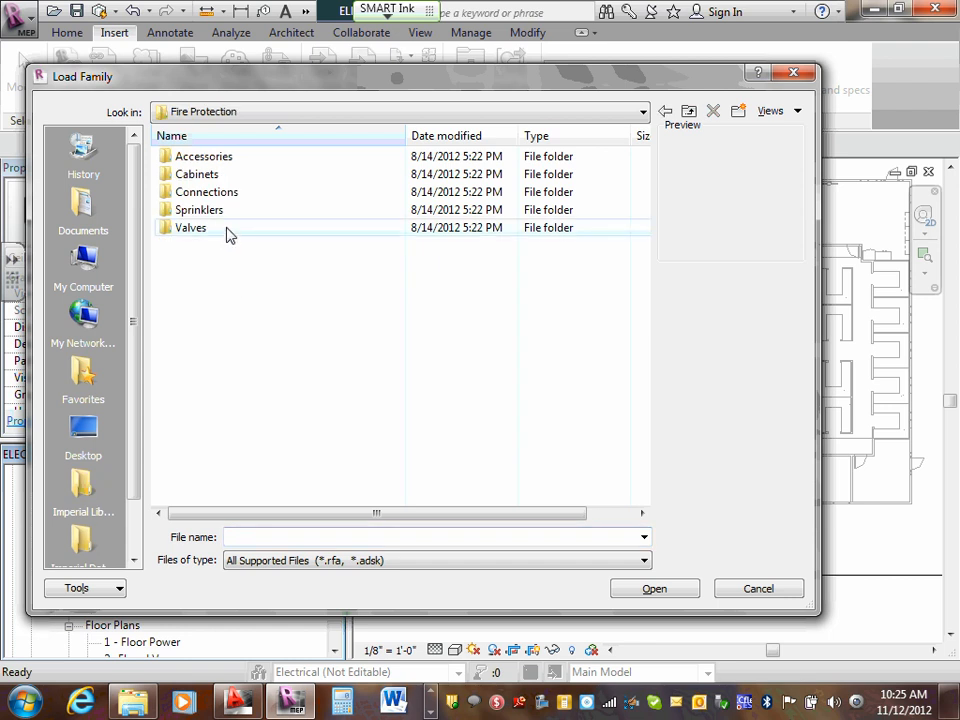
click(689, 109)
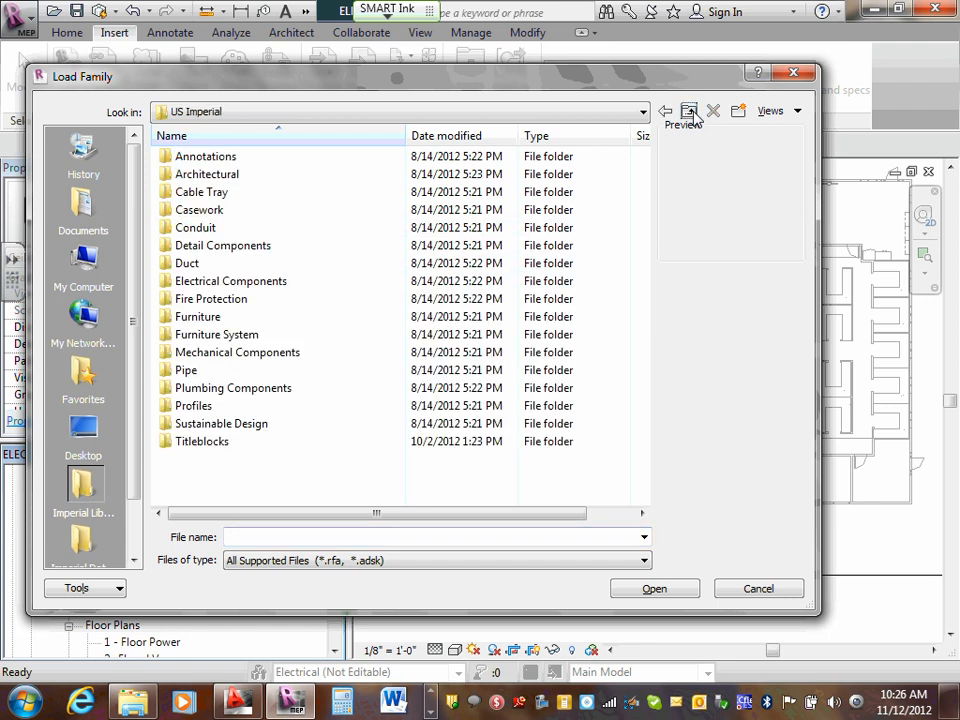
double_click(263, 284)
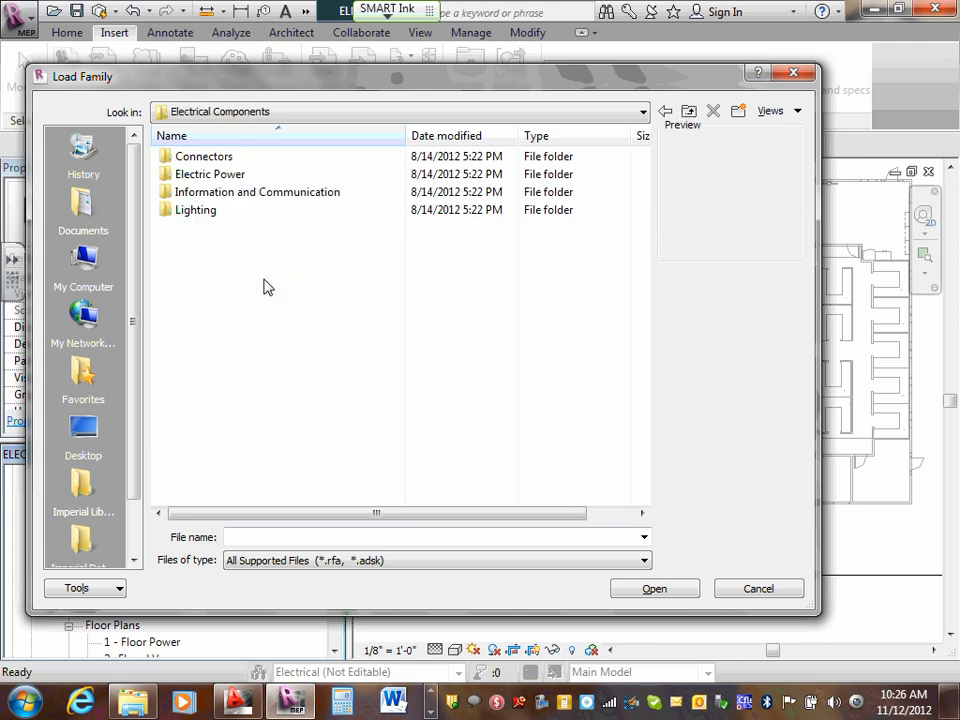
double_click(278, 194)
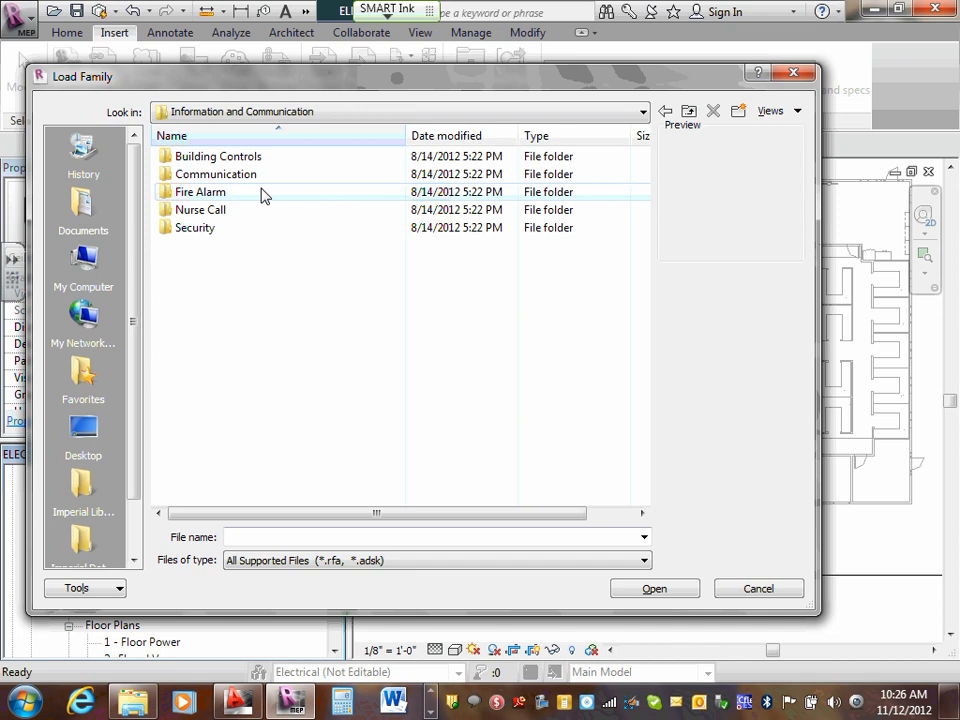
click(690, 113)
click(690, 113)
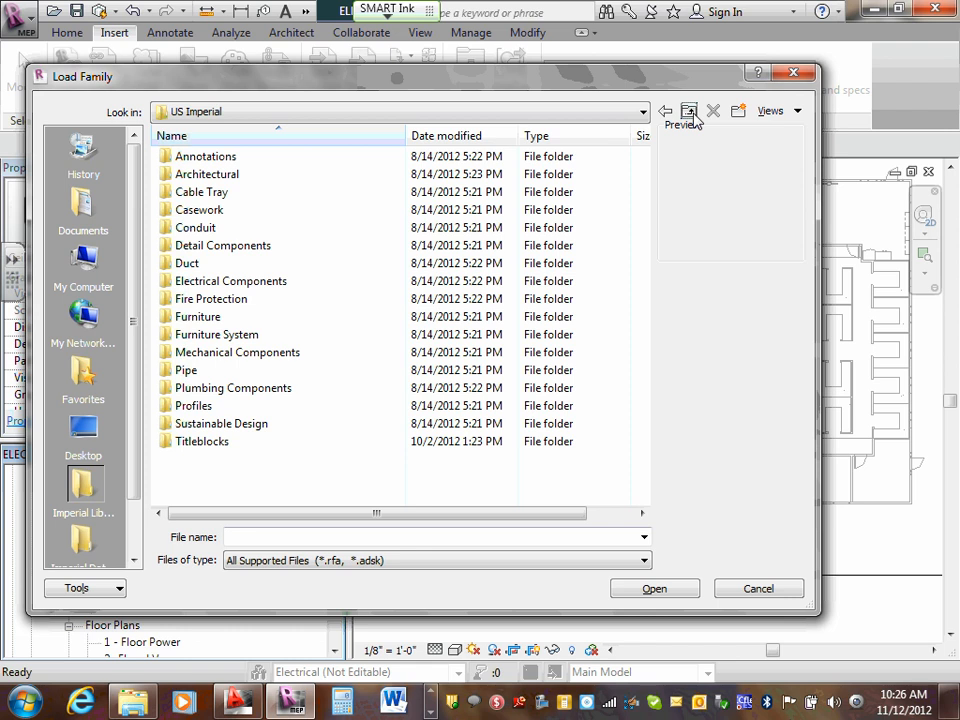
double_click(257, 284)
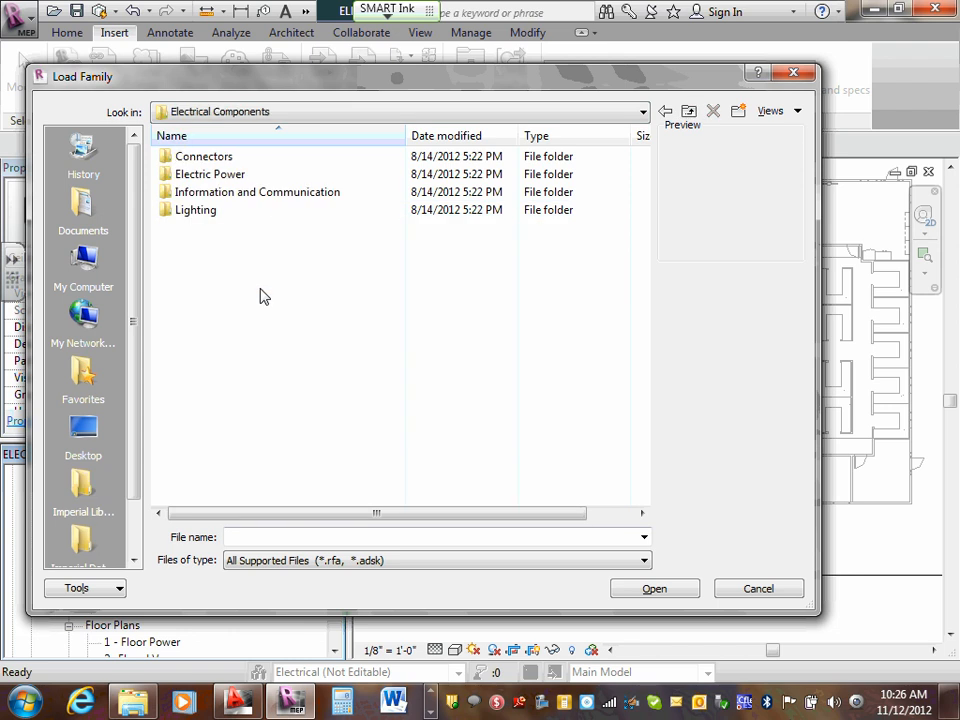
double_click(263, 199)
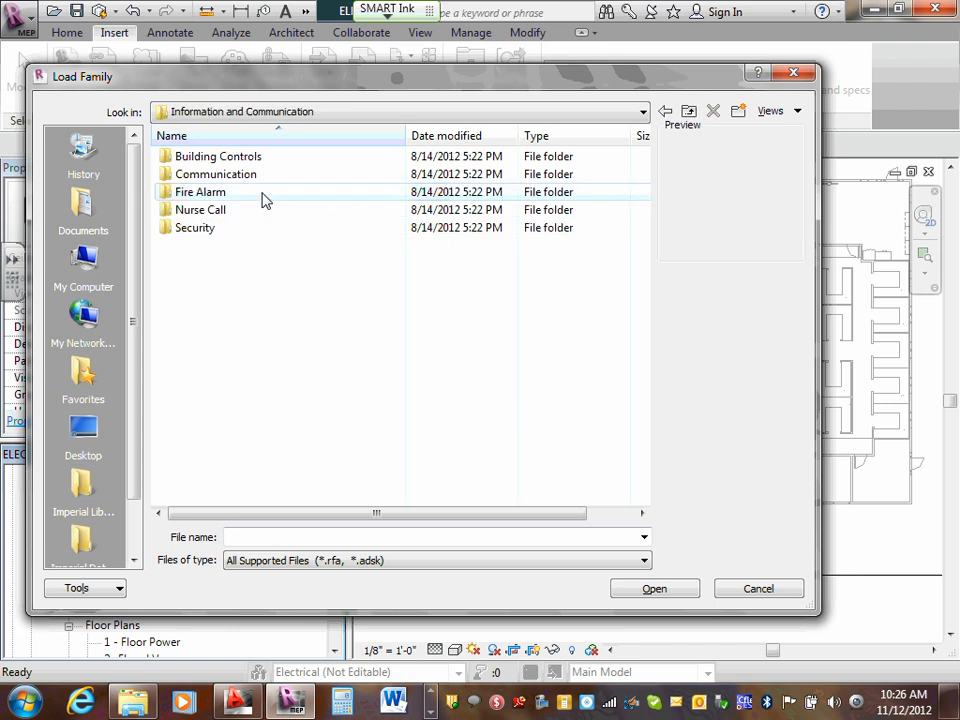
double_click(215, 193)
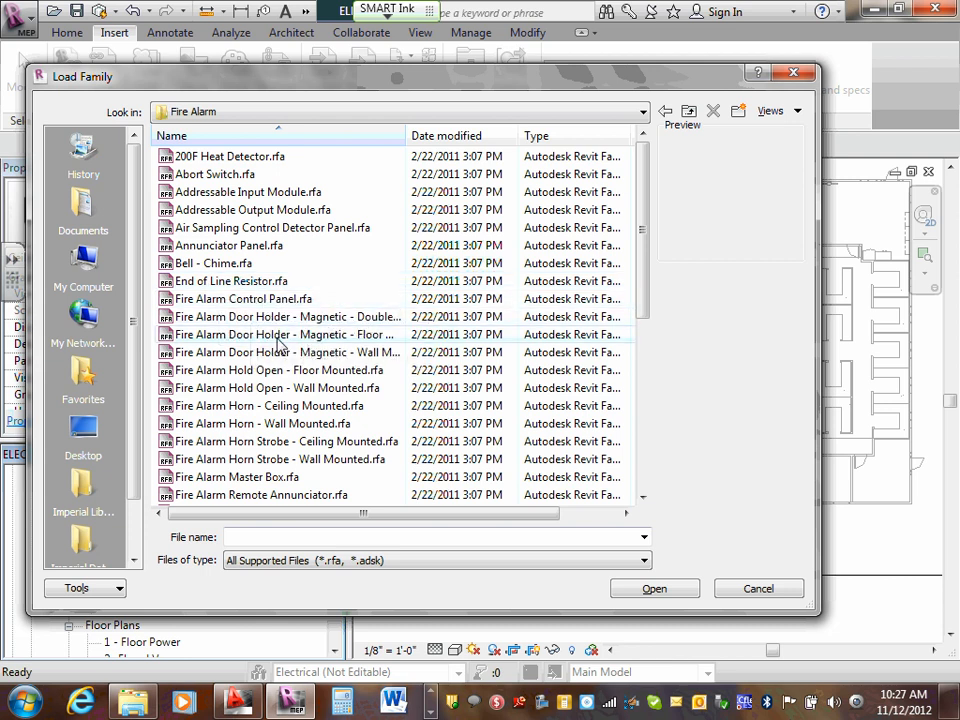
- Preview the ceiling strobe speaker, electric horn and smoke detector families, and load Smoke Detector.rfa into the project
scroll(225, 338, down, 2)
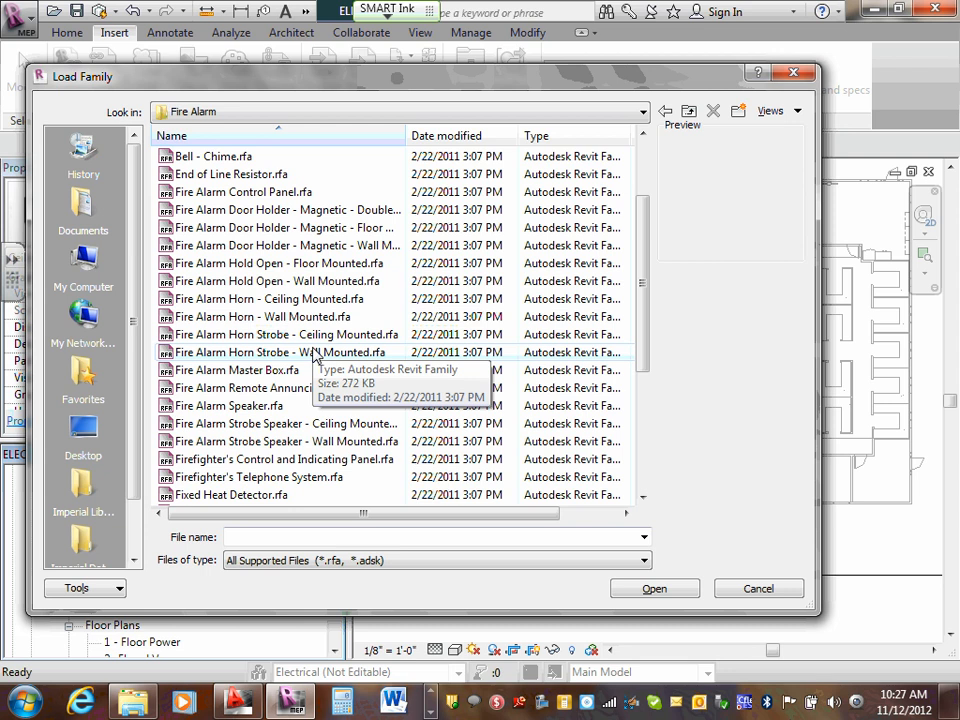
scroll(253, 317, down, 2)
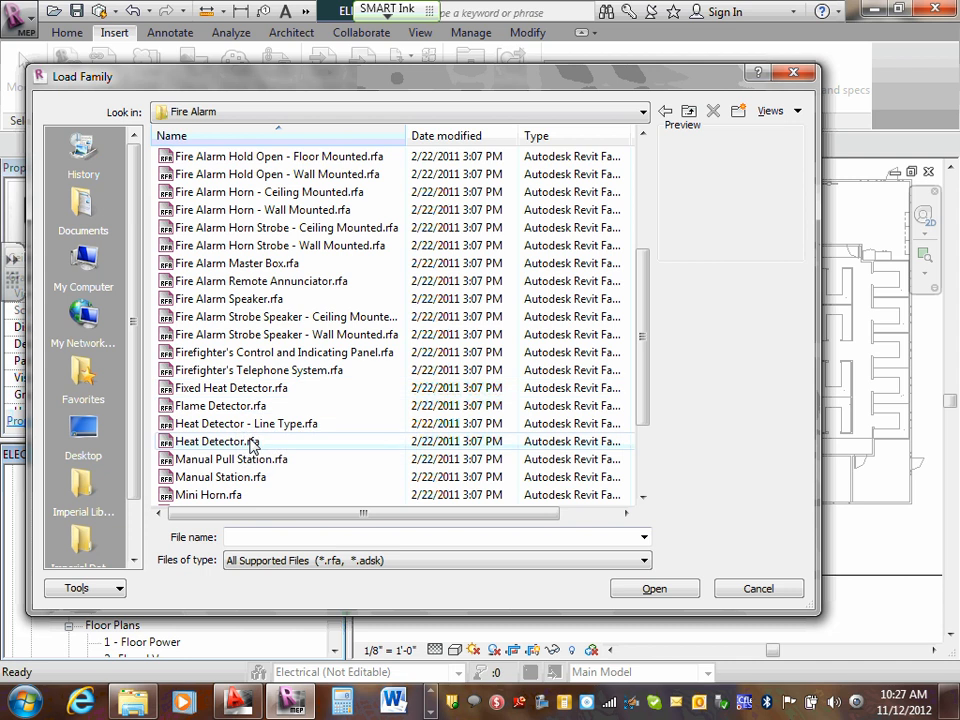
scroll(248, 452, up, 2)
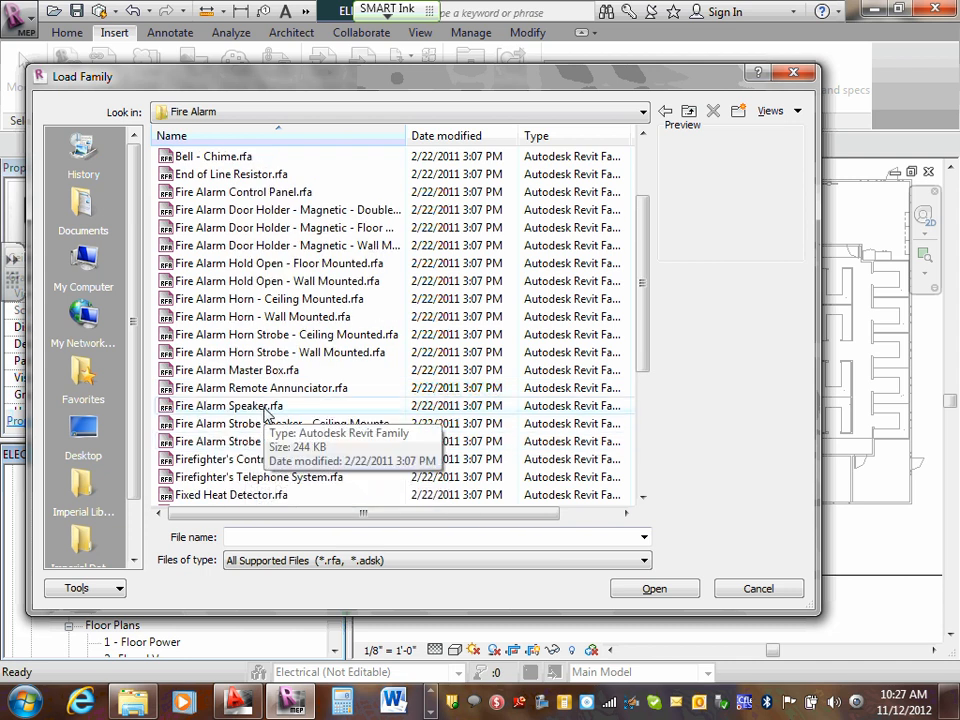
click(267, 428)
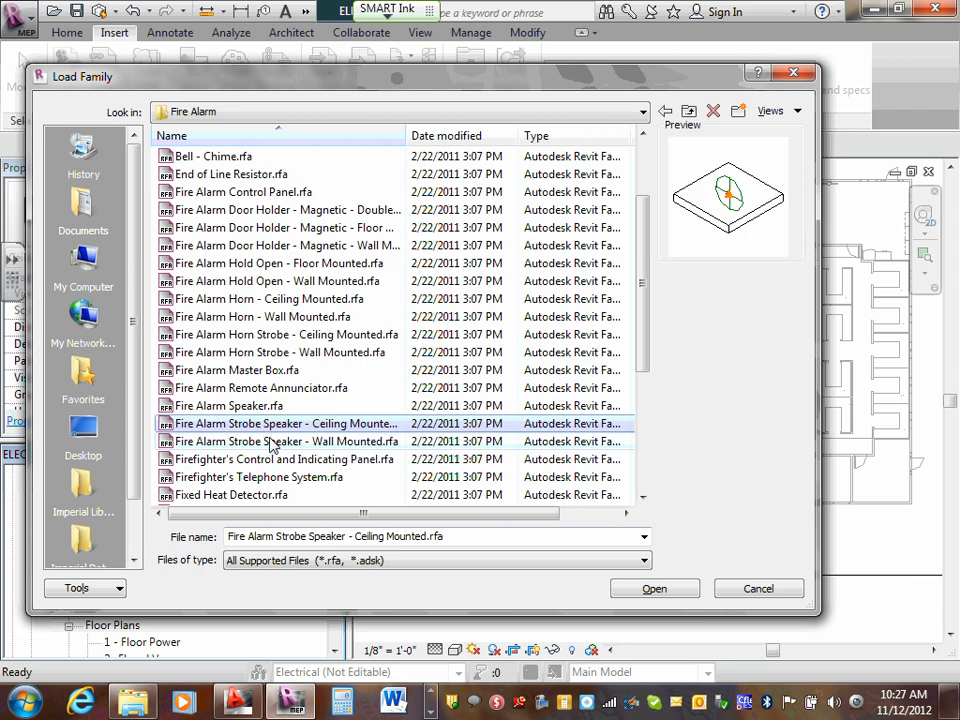
scroll(250, 398, down, 4)
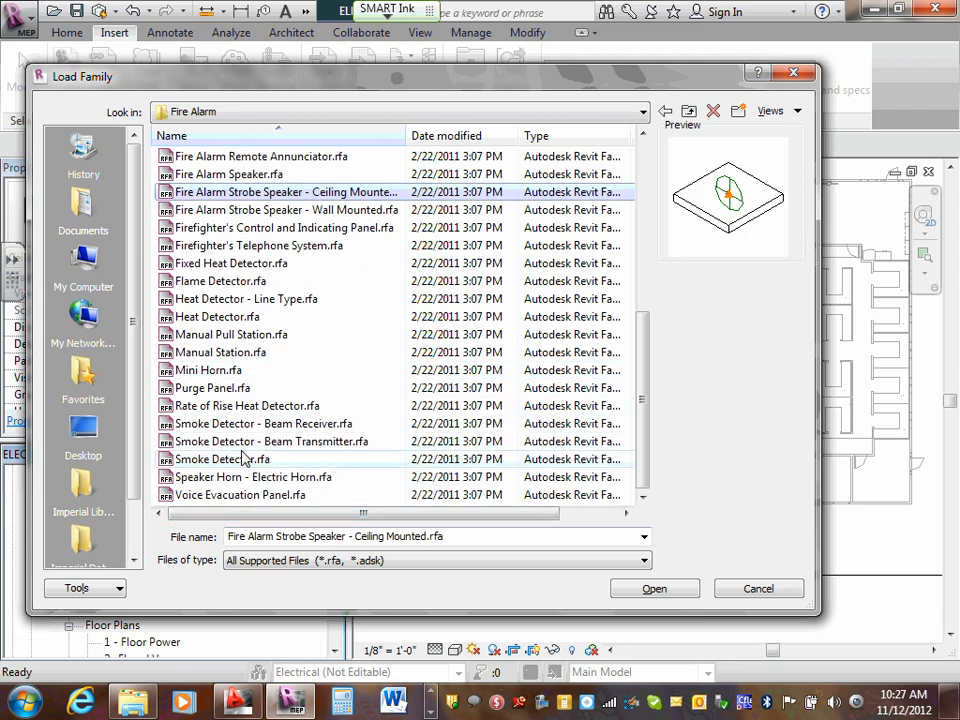
click(228, 463)
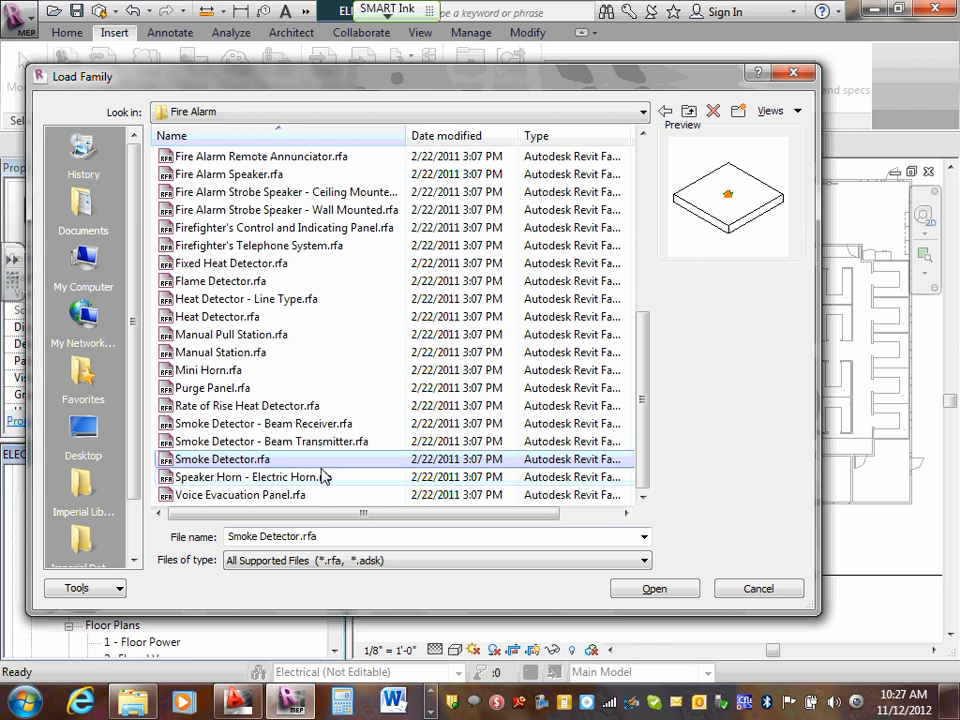
click(243, 479)
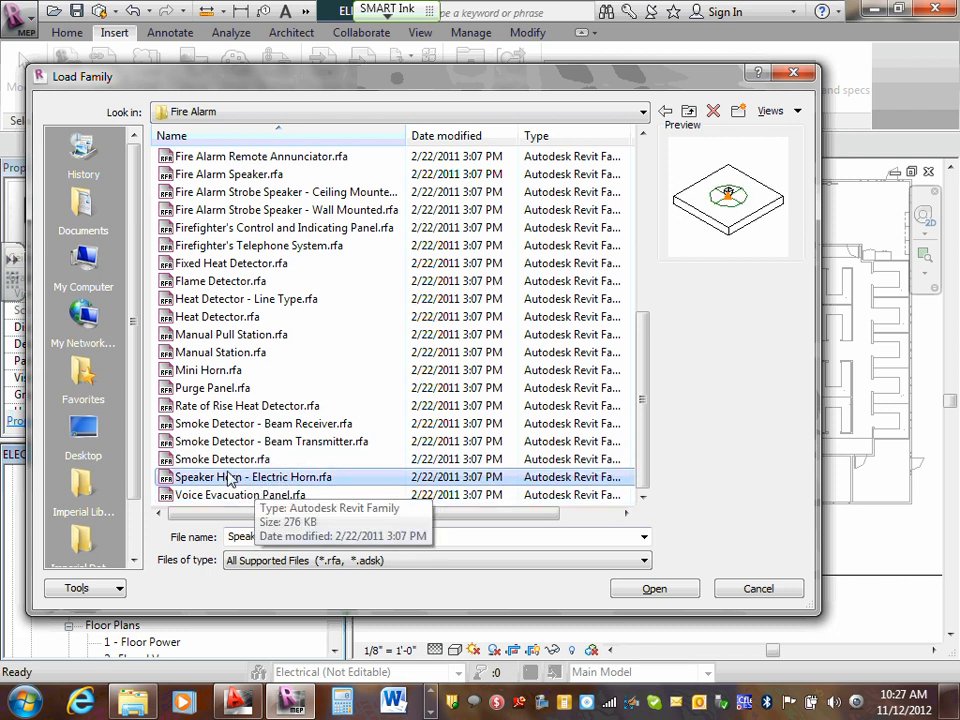
click(229, 447)
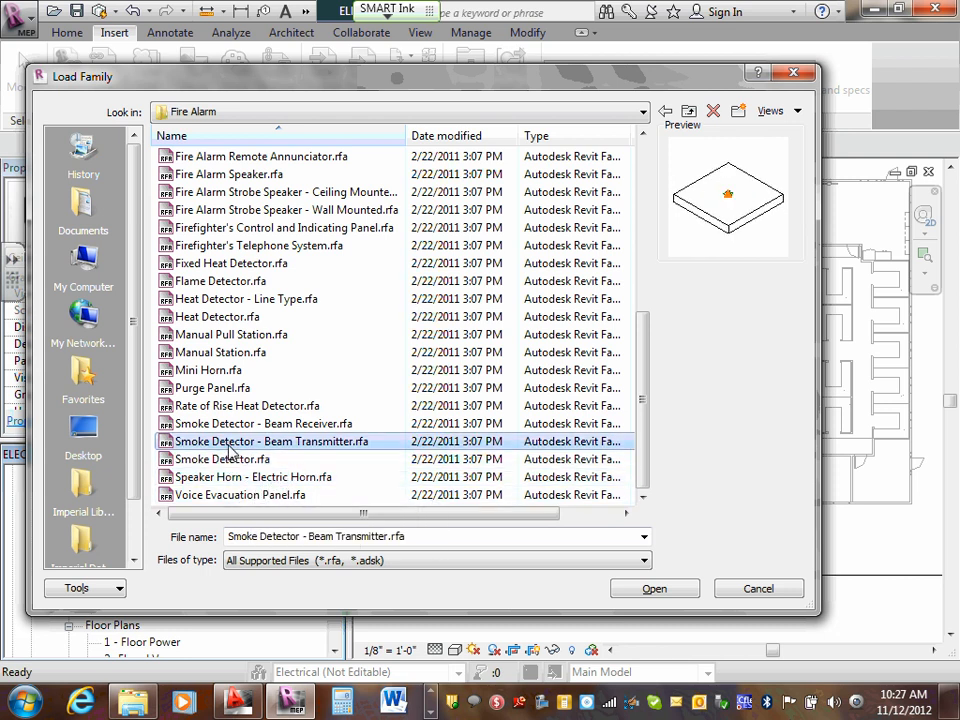
click(256, 428)
click(240, 462)
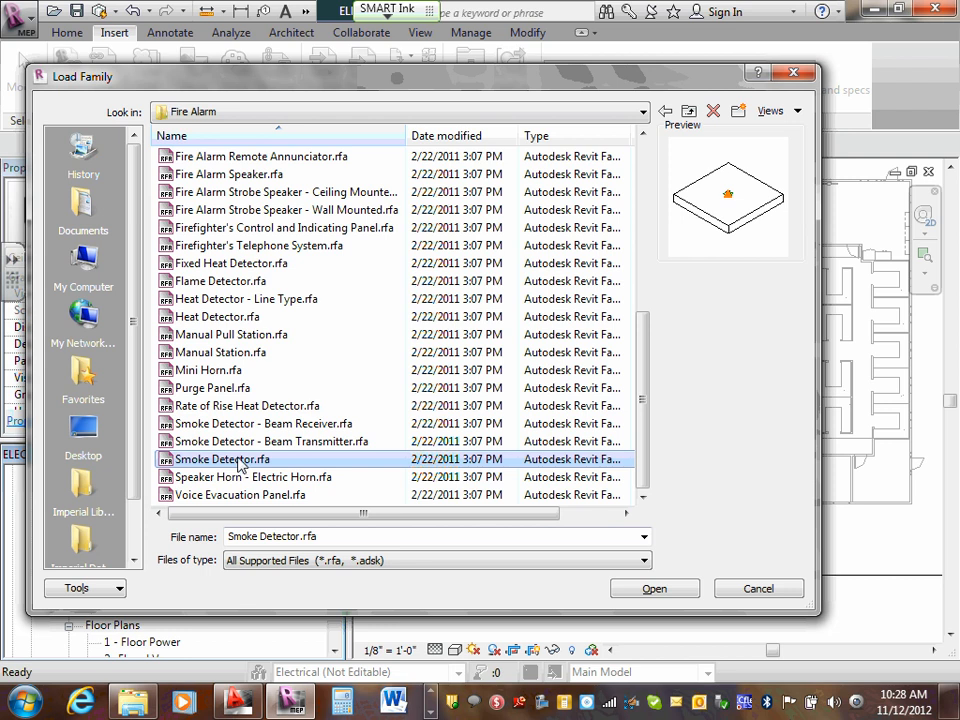
click(674, 588)
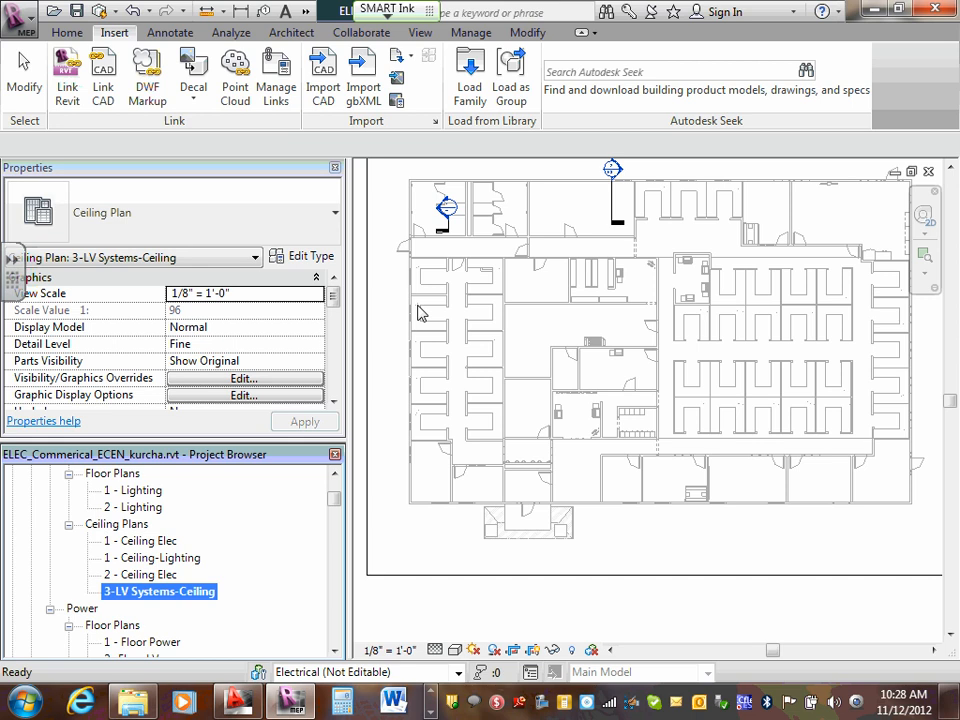
- Move the building section marker in the plan's upper-left room slightly toward that room's right-hand wall
scroll(418, 187, up, 1)
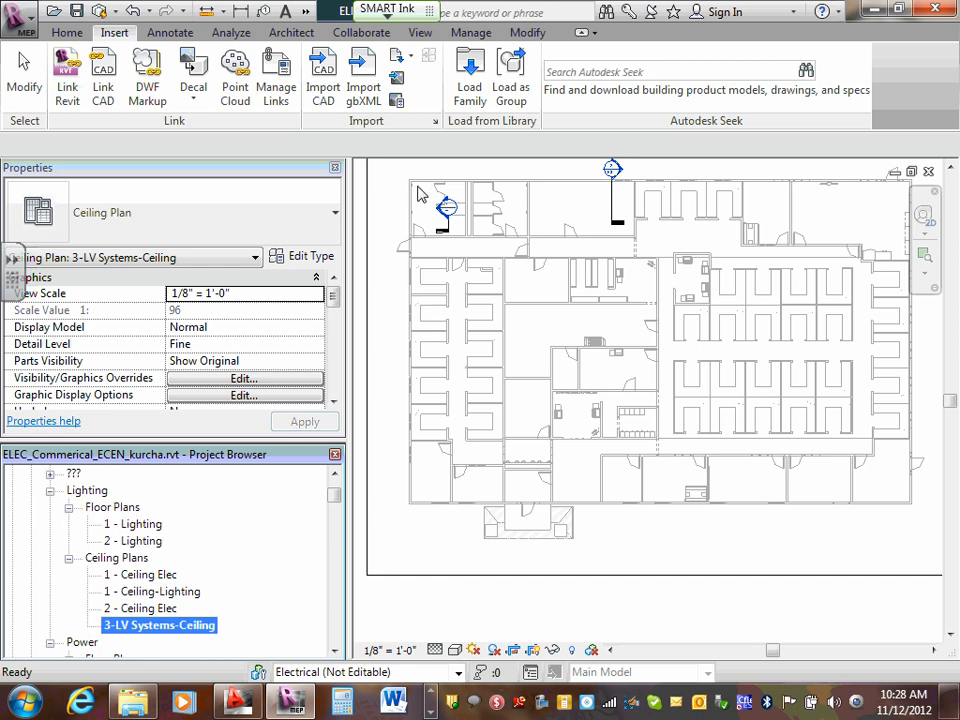
click(430, 191)
scroll(432, 198, up, 5)
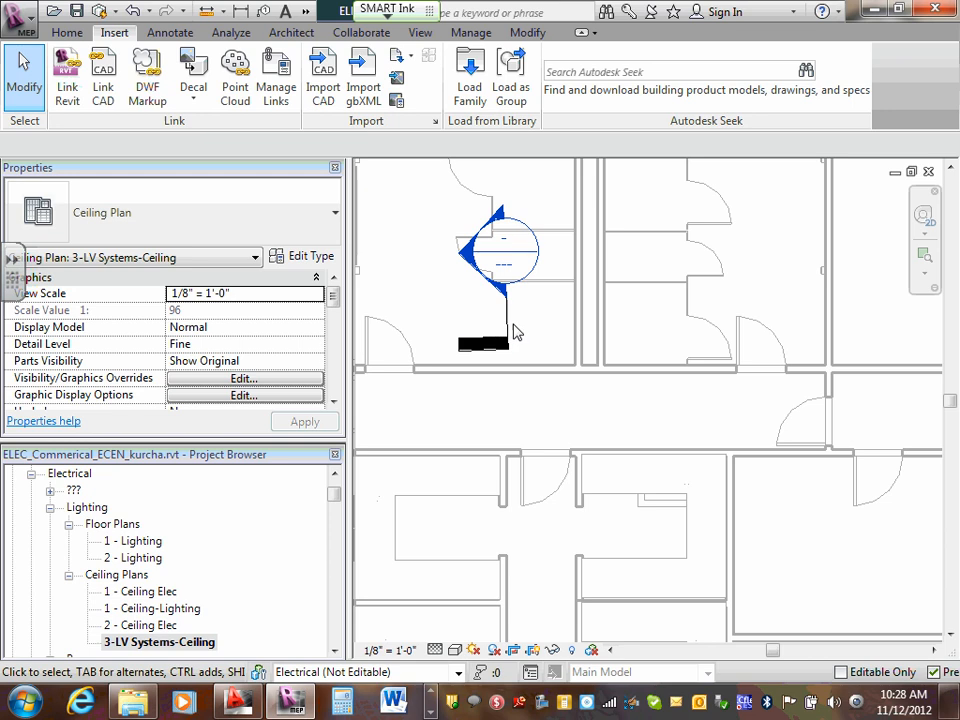
click(508, 333)
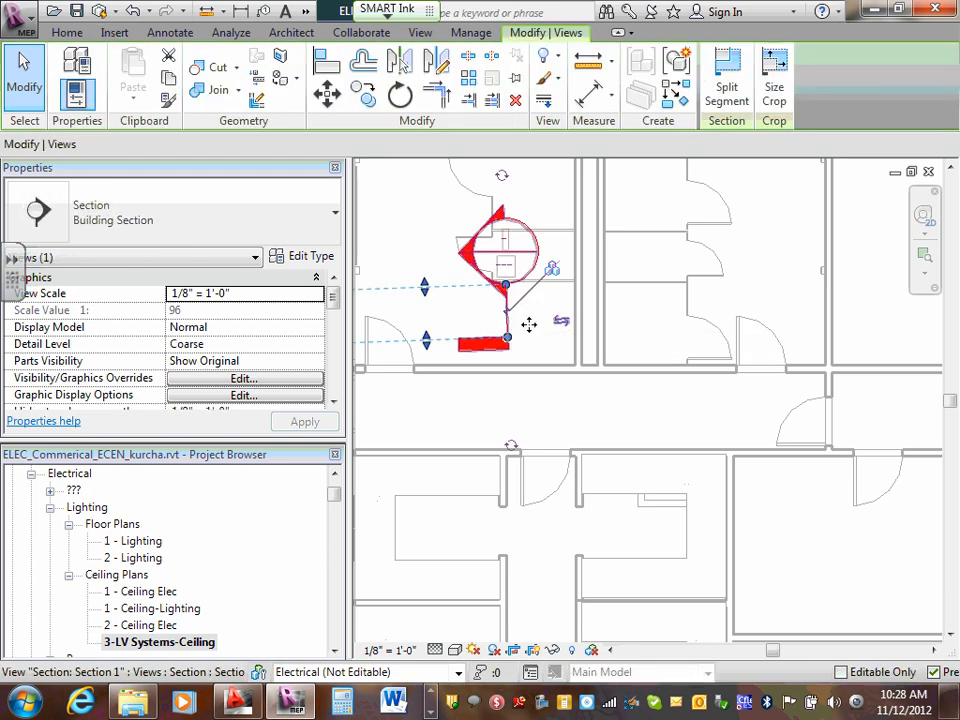
mouse_move(527, 326)
mouse_down()
mouse_move(558, 330)
mouse_move(550, 333)
mouse_up()
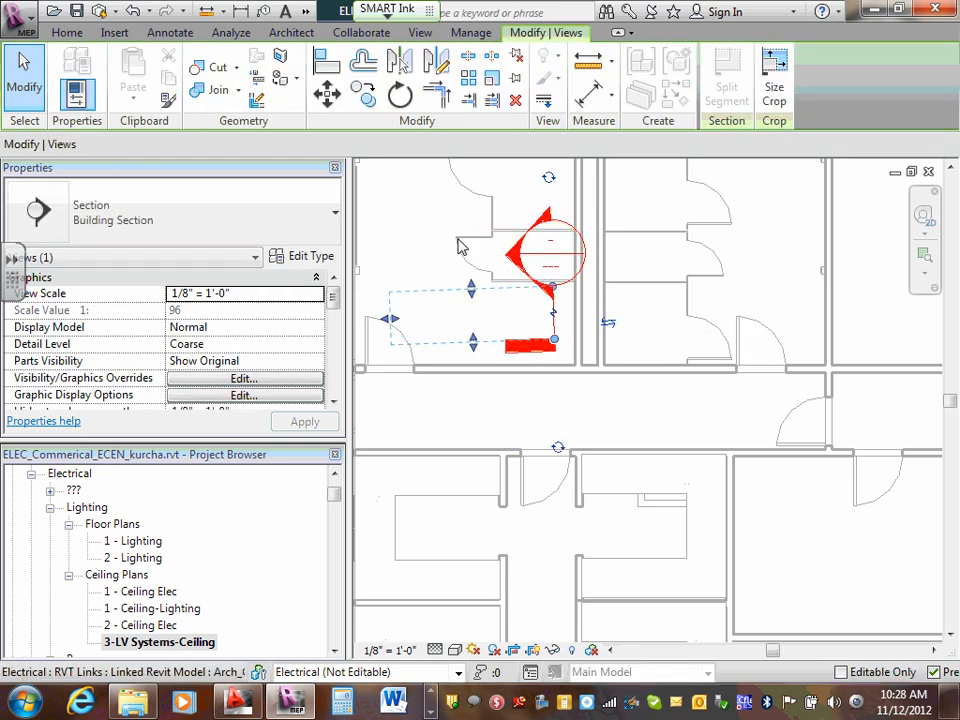
click(638, 248)
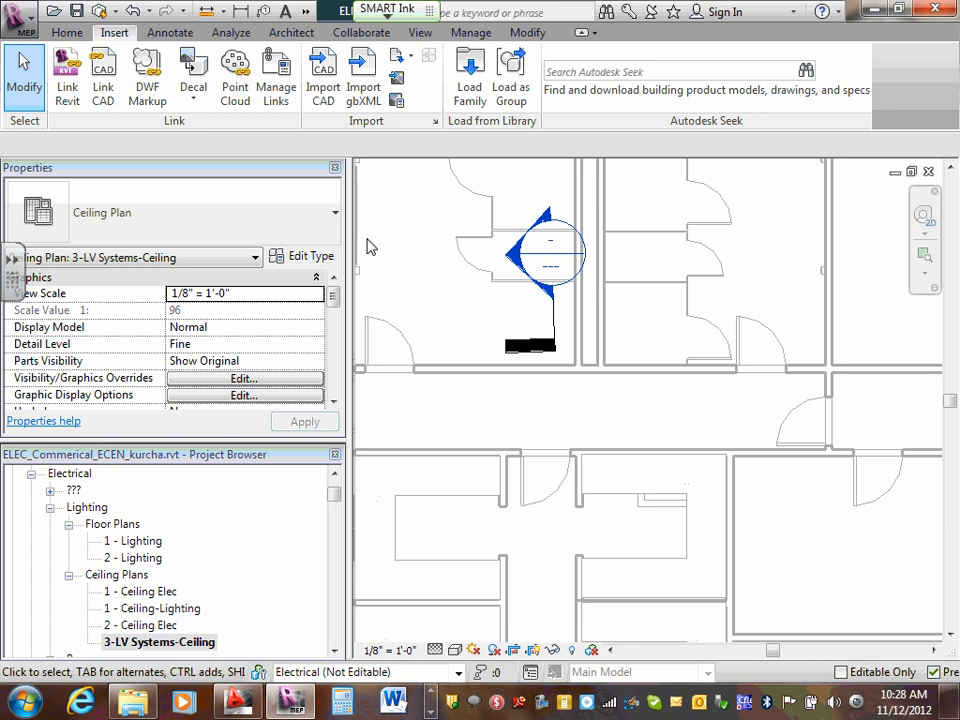
- Place a Plain smoke detector in each of the two upper adjacent rooms, using the Fire Alarm device command with face placement
scroll(418, 242, down, 2)
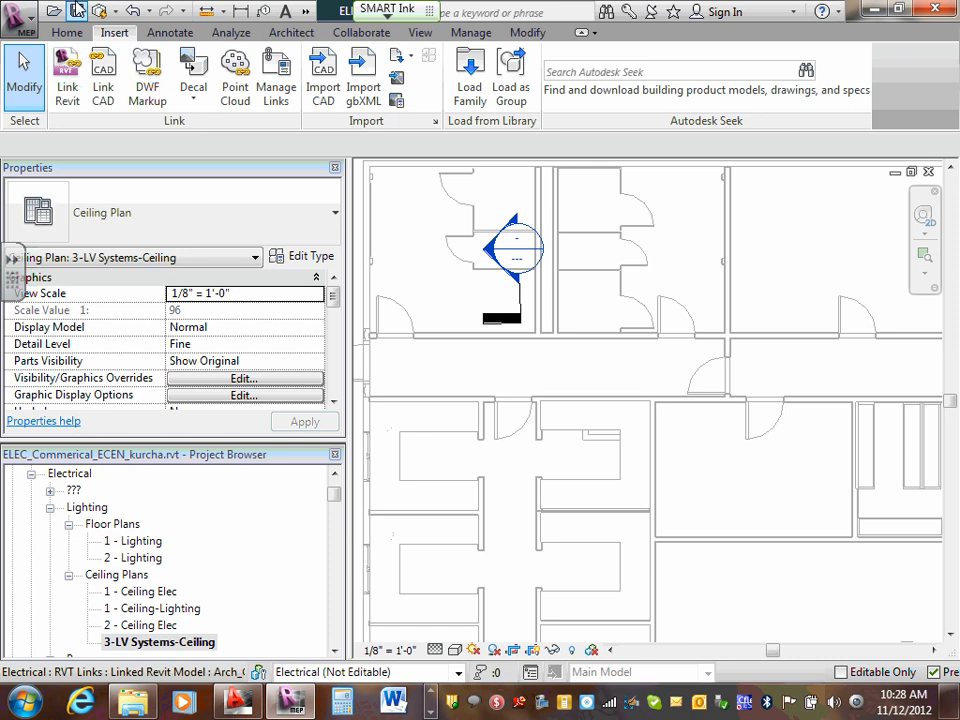
click(68, 33)
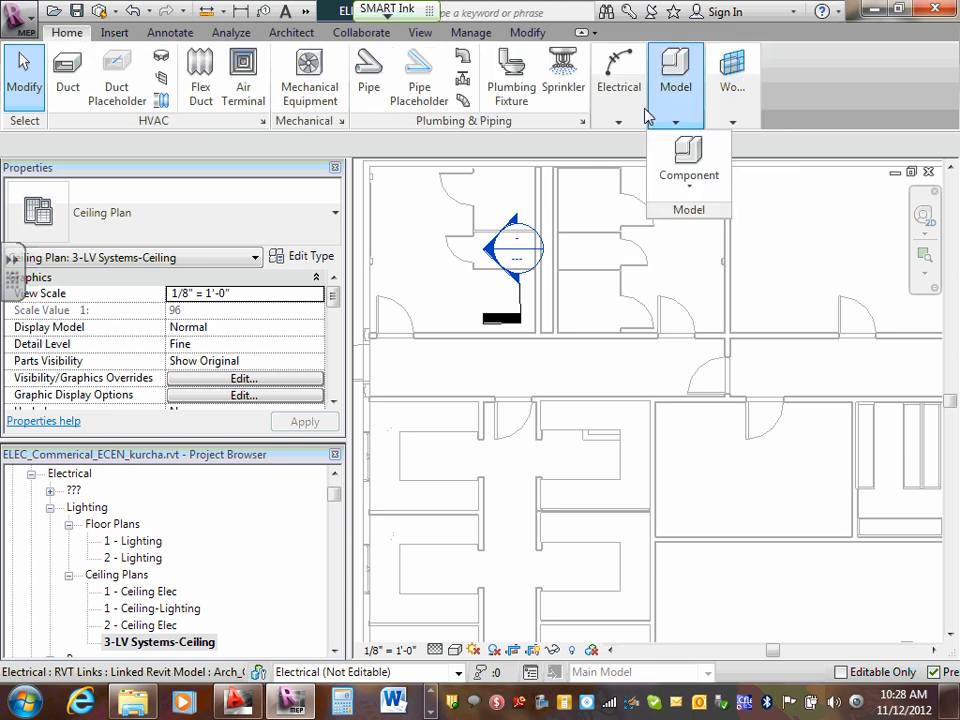
mouse_move(621, 120)
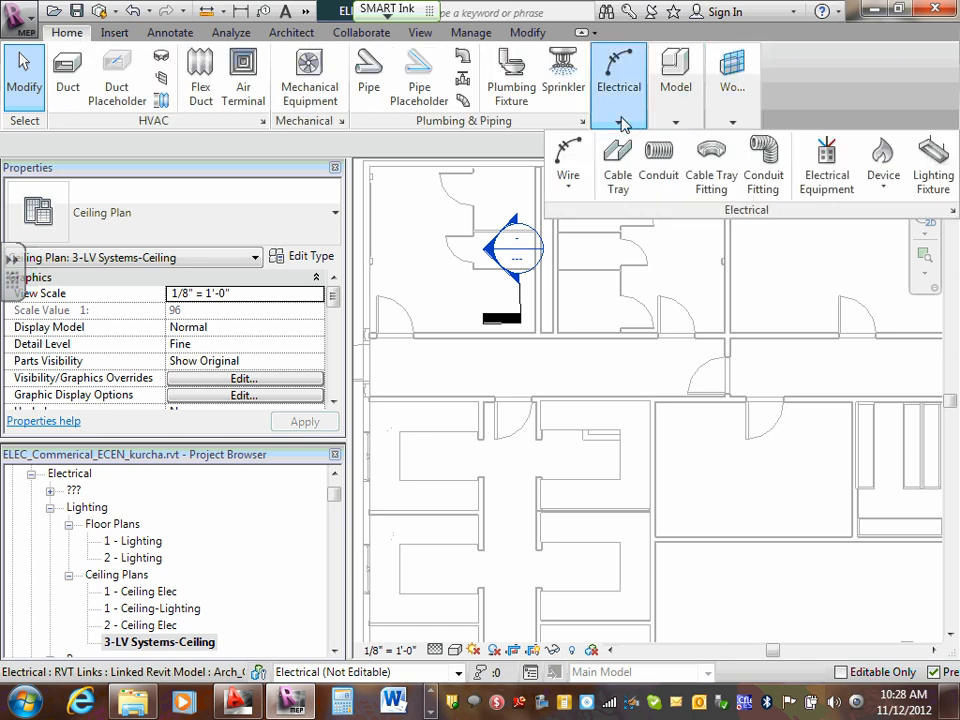
click(884, 195)
click(898, 343)
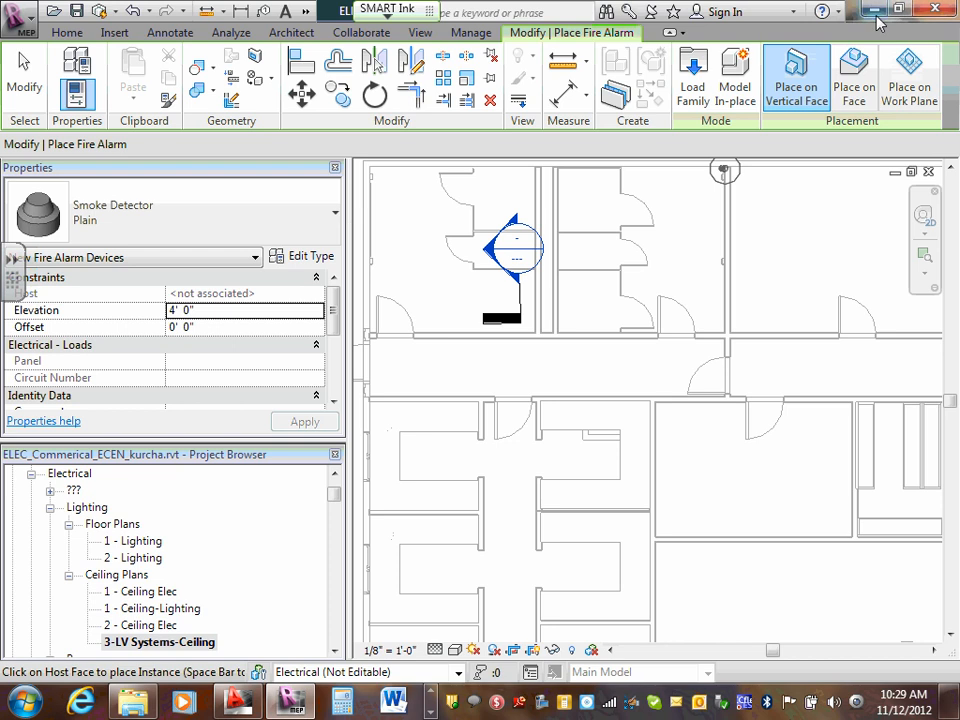
click(853, 68)
scroll(430, 270, up, 2)
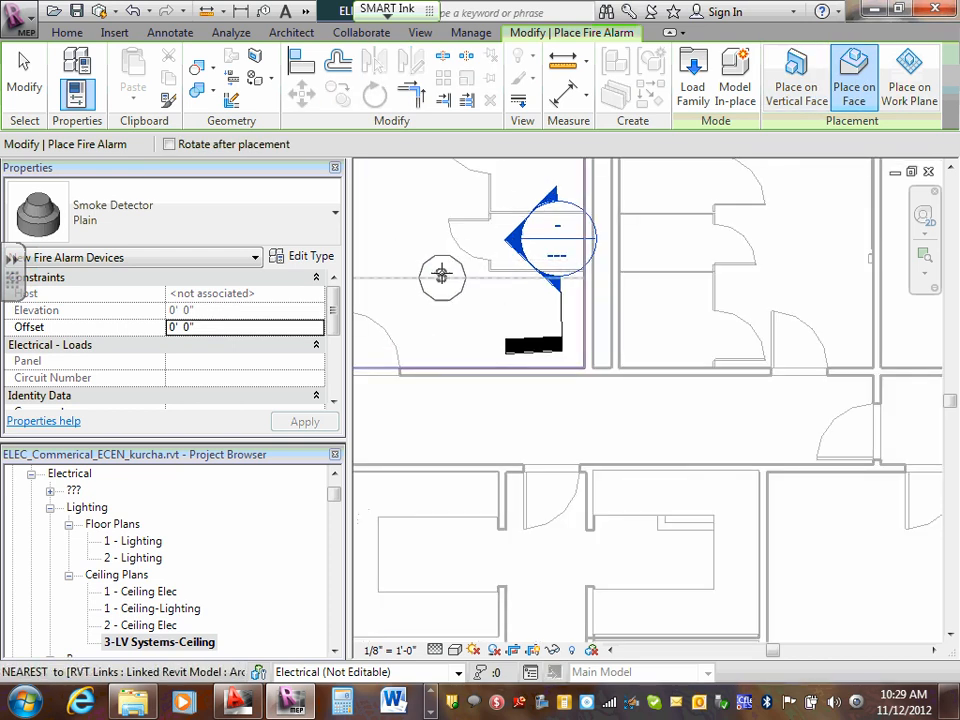
click(439, 275)
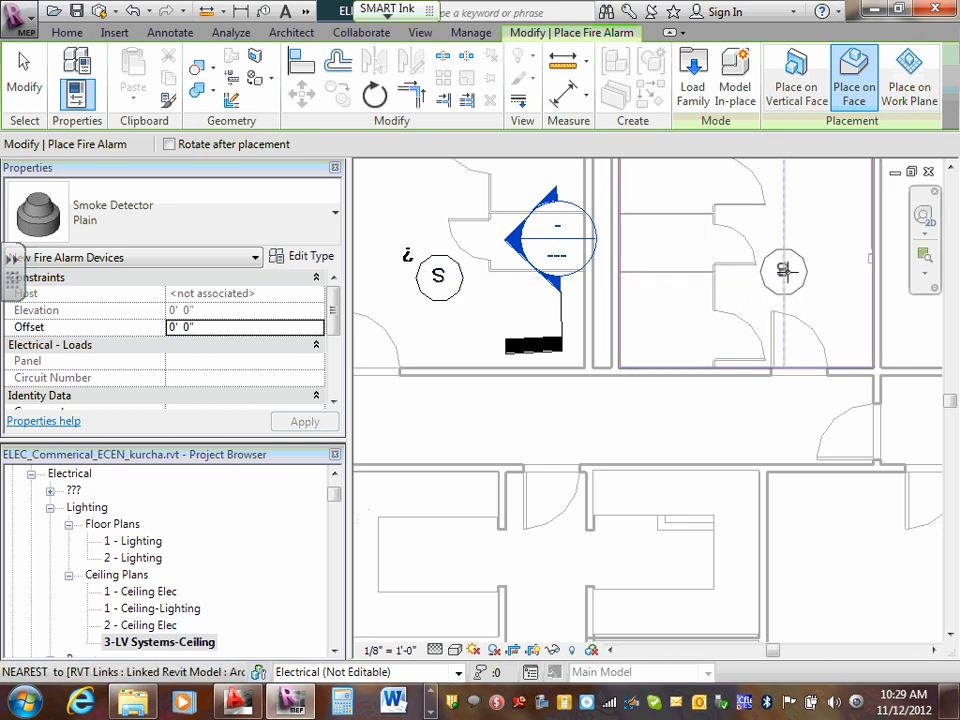
click(782, 268)
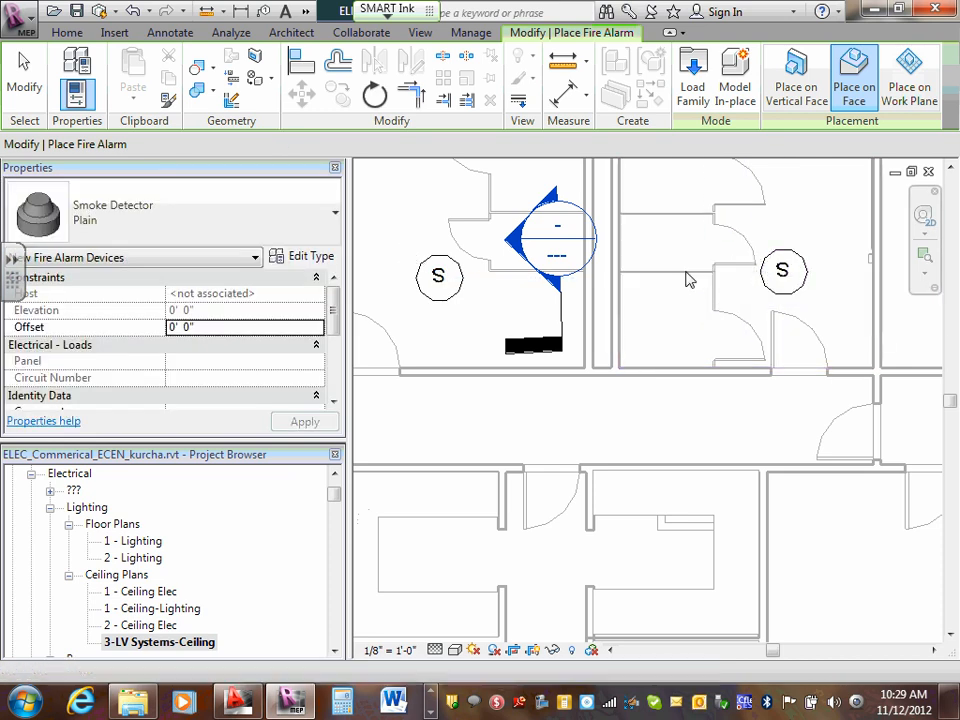
key(Escape)
- Check the elevation and host properties of the smoke detector in the upper-left room
scroll(472, 283, down, 2)
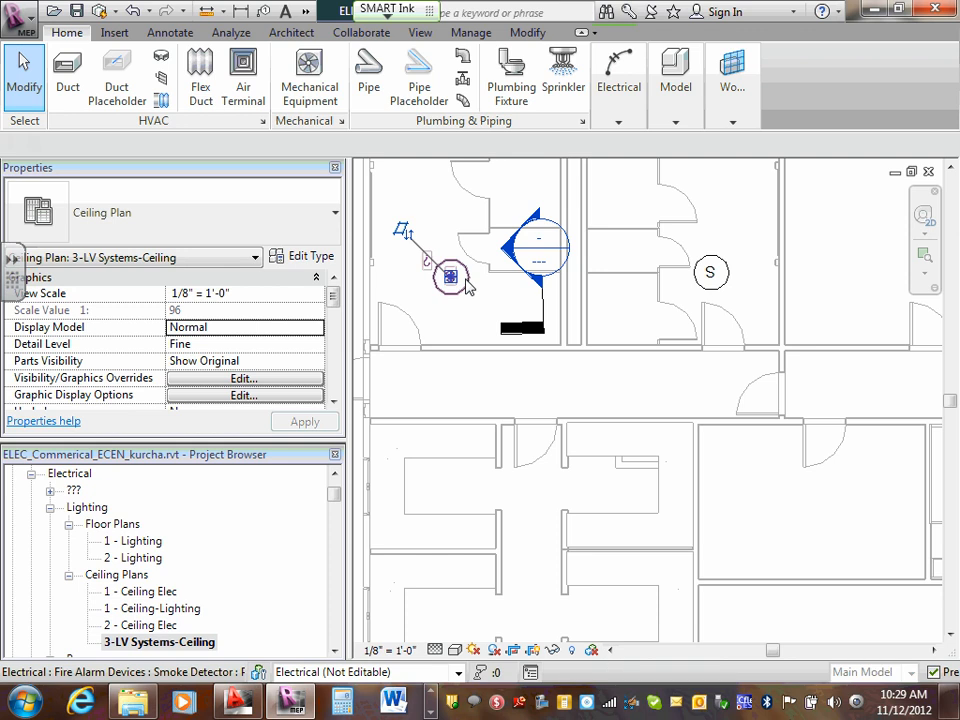
click(450, 277)
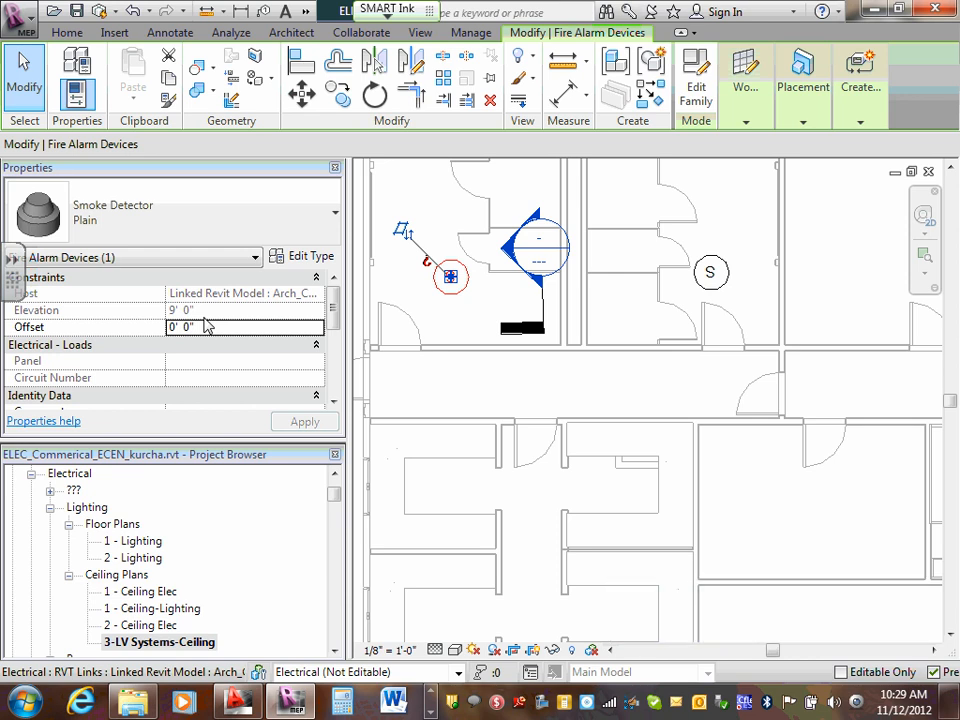
key(Escape)
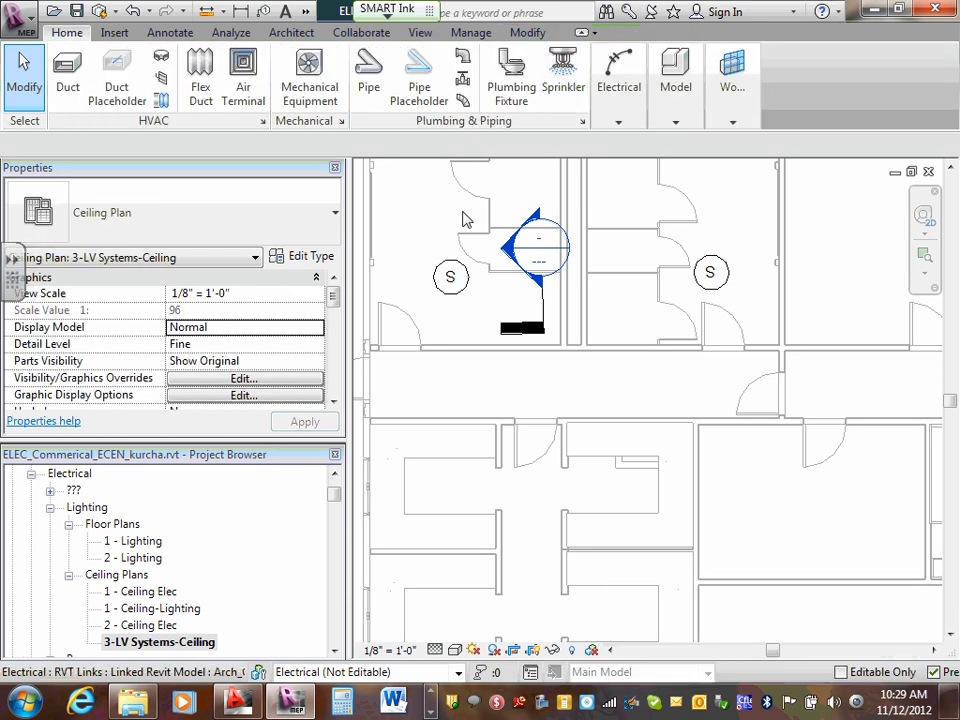
- Flip the work plane of the smoke detector in the upper-left room
scroll(415, 270, up, 1)
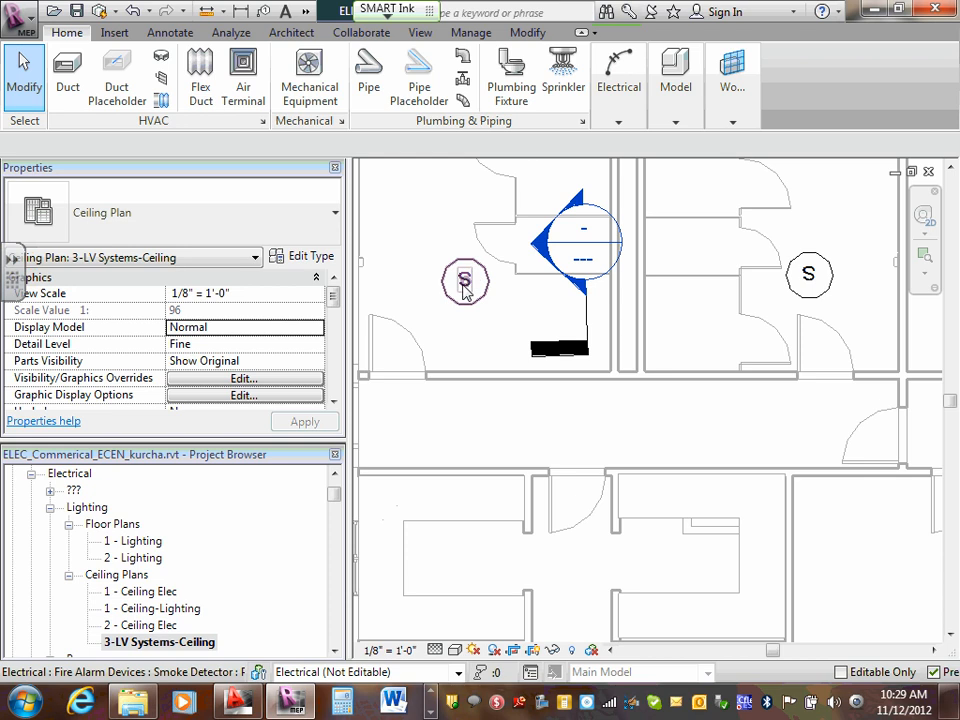
scroll(470, 281, up, 1)
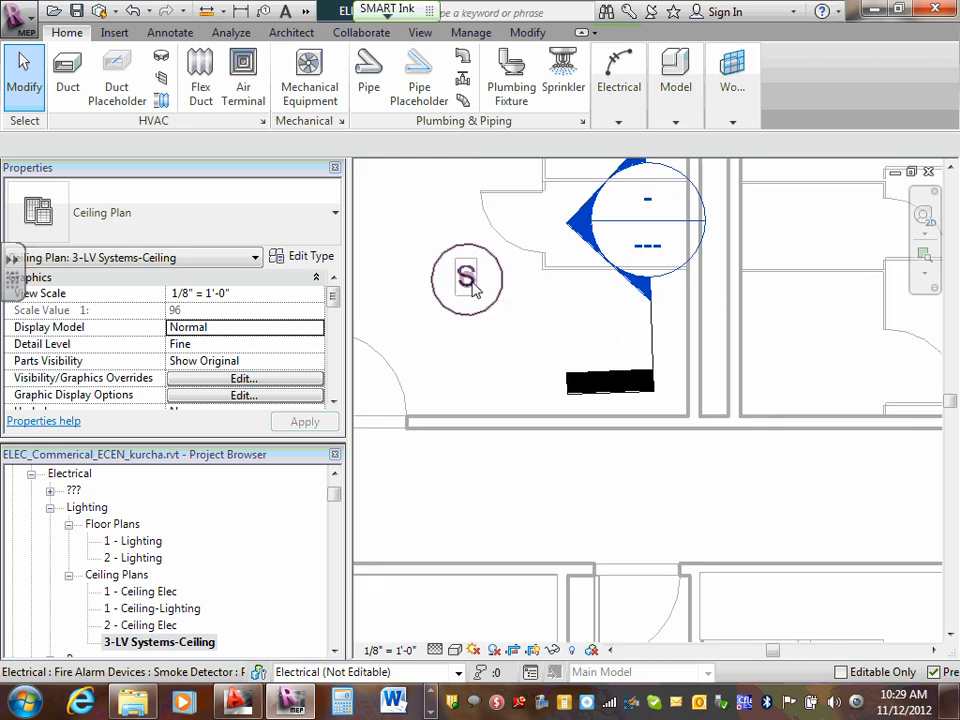
click(472, 286)
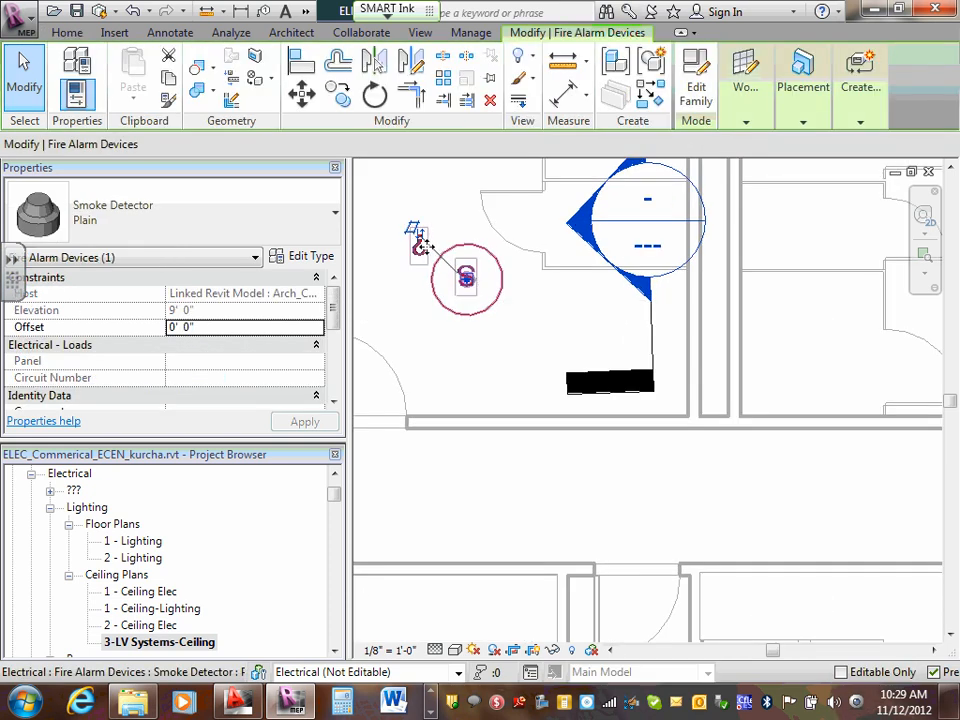
click(414, 229)
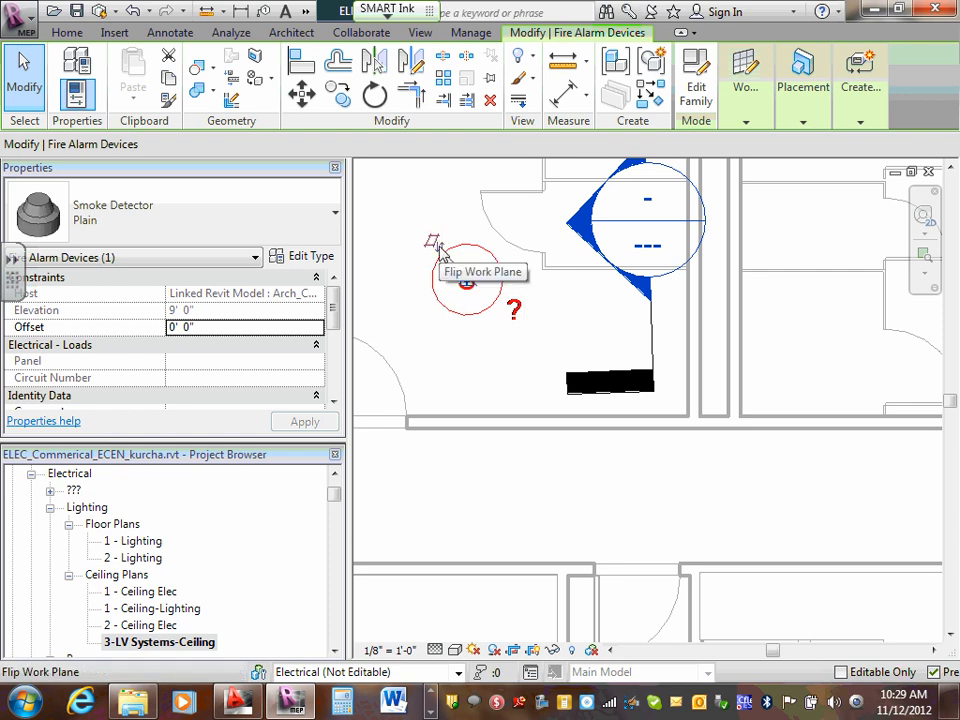
click(449, 355)
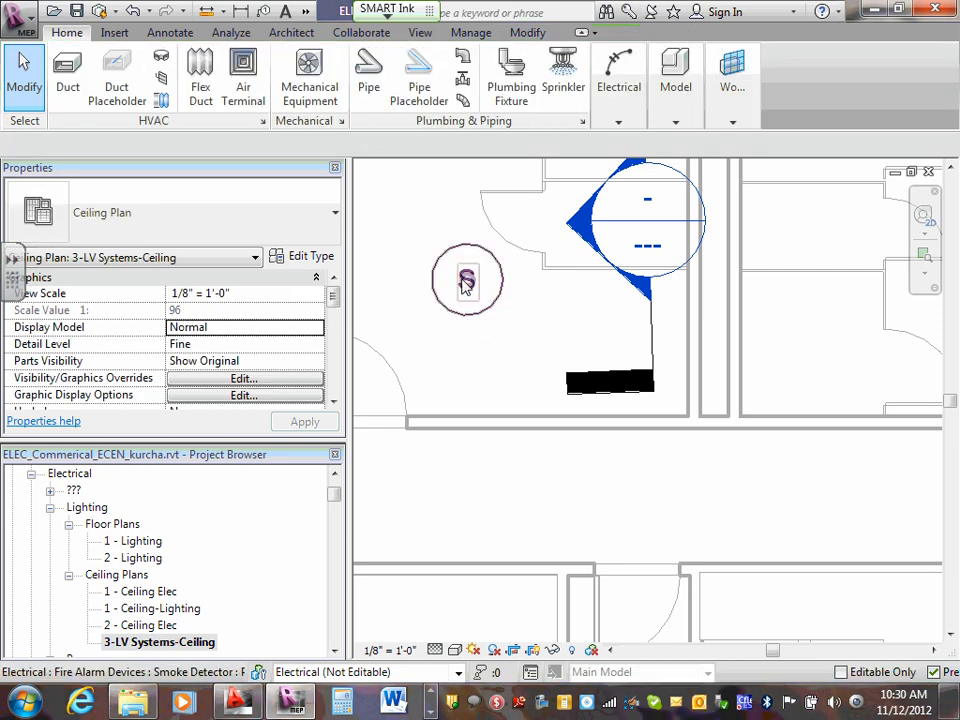
- Flip the upper-left room's smoke detector to the opposite side of its work plane and back again
click(465, 286)
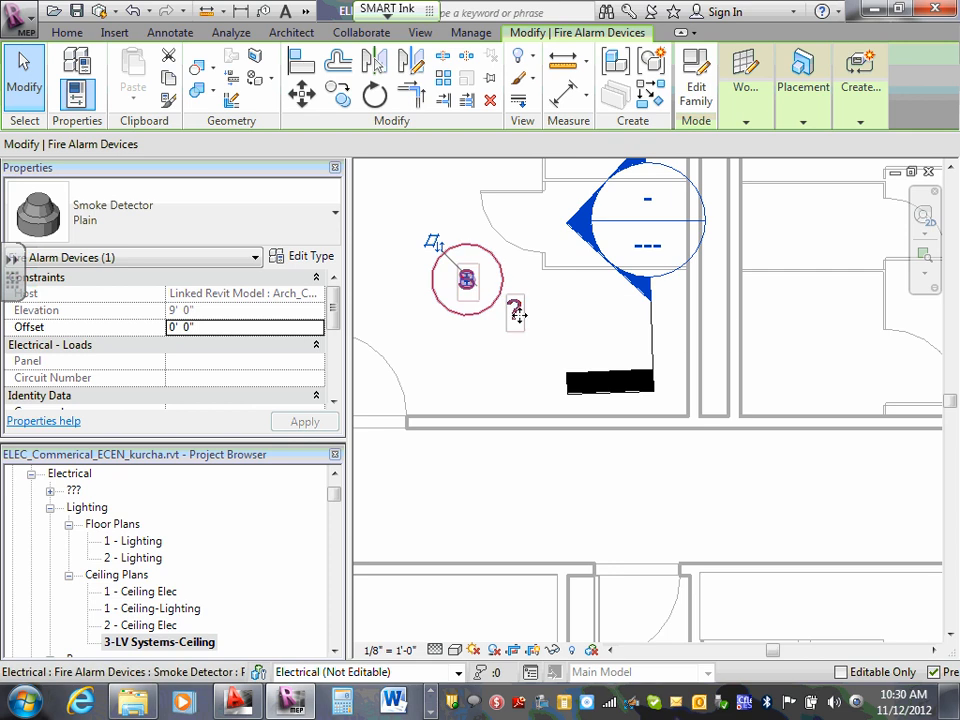
click(537, 330)
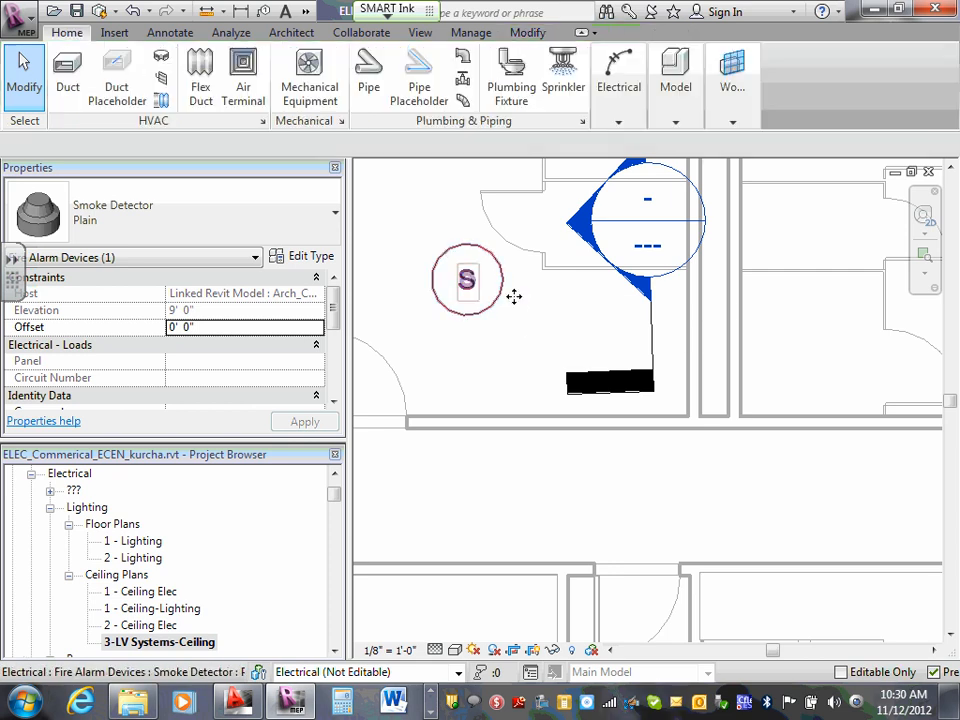
click(470, 285)
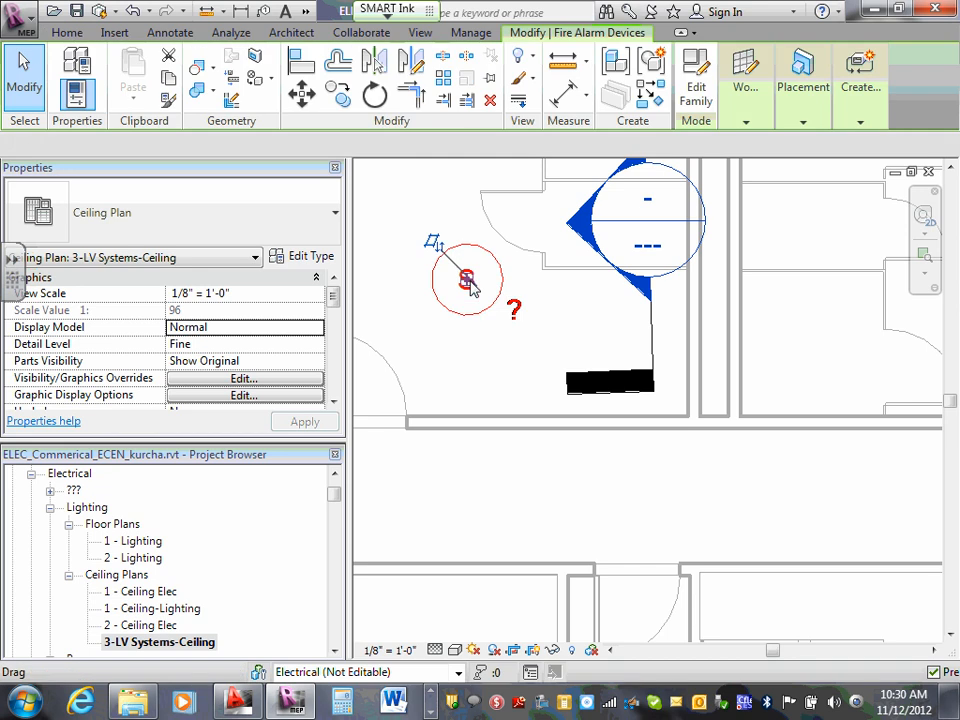
click(434, 244)
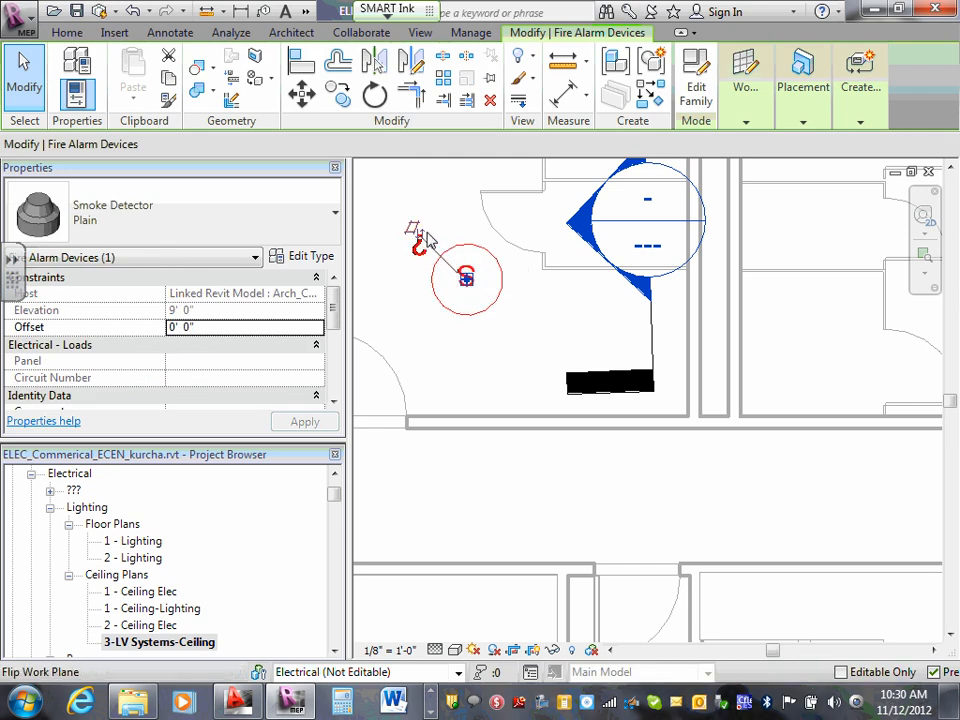
click(414, 230)
click(479, 355)
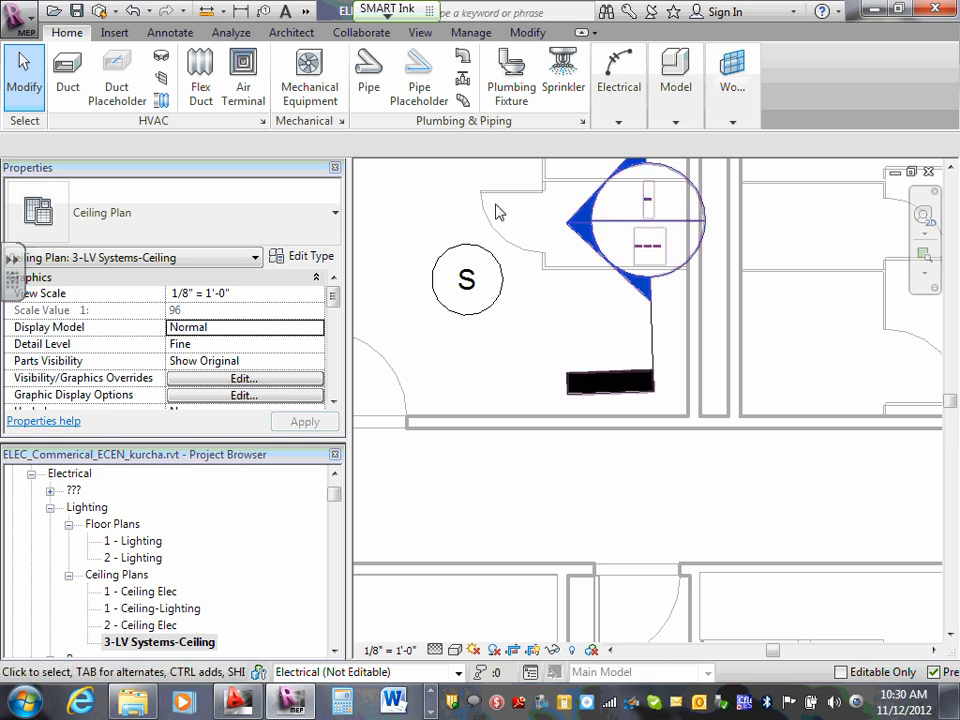
scroll(489, 240, down, 3)
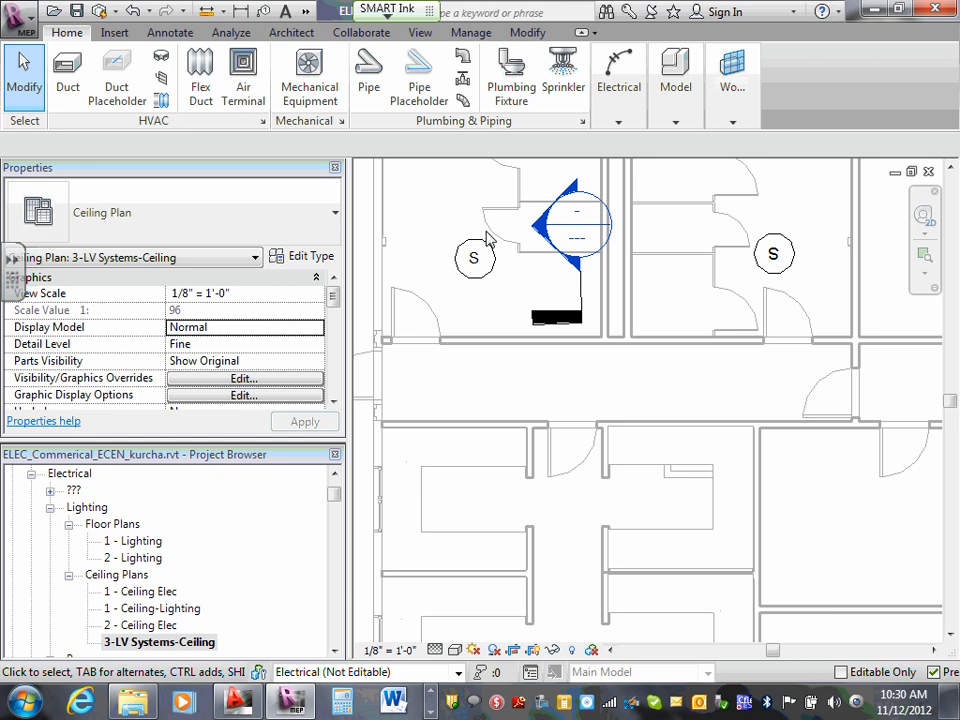
click(955, 702)
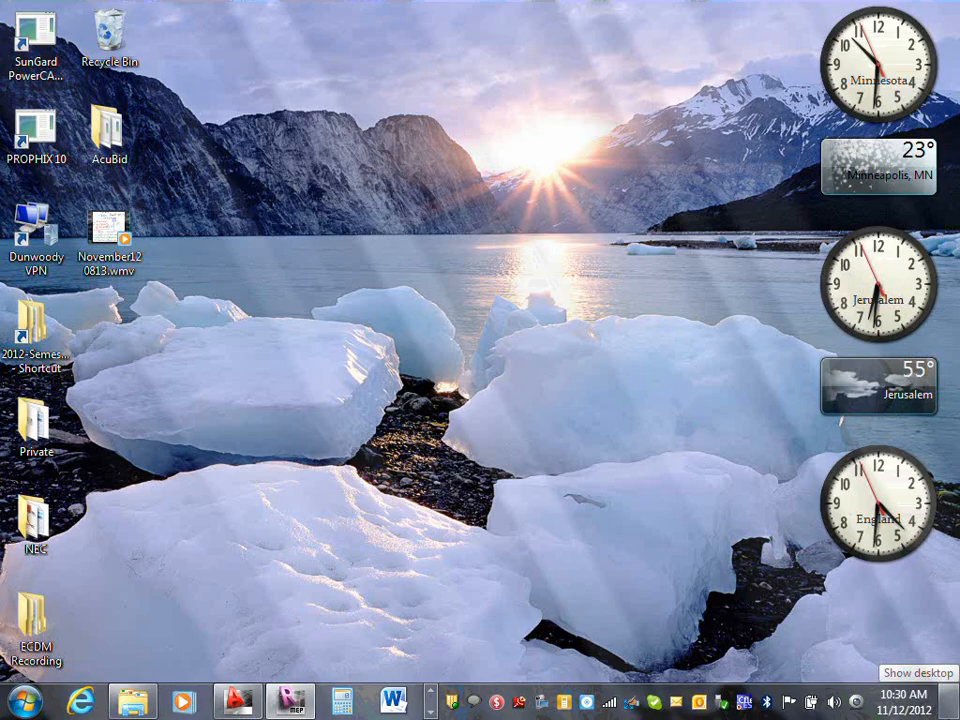
click(955, 702)
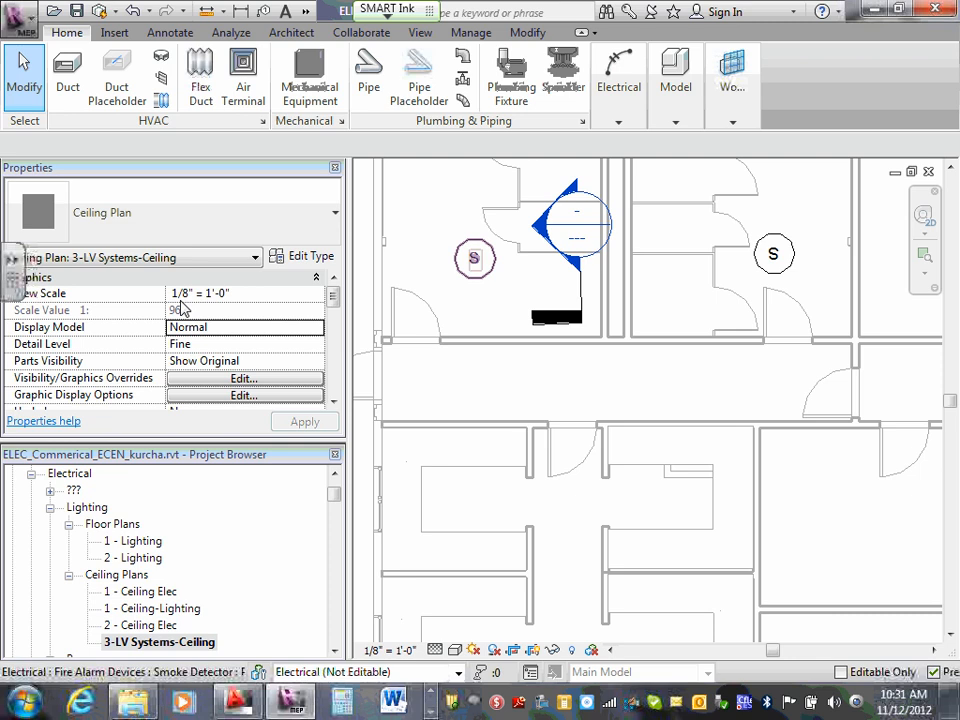
- Open Section 1 from its marker and examine the AFN lighting fixture and the other devices between floor and ceiling
double_click(578, 245)
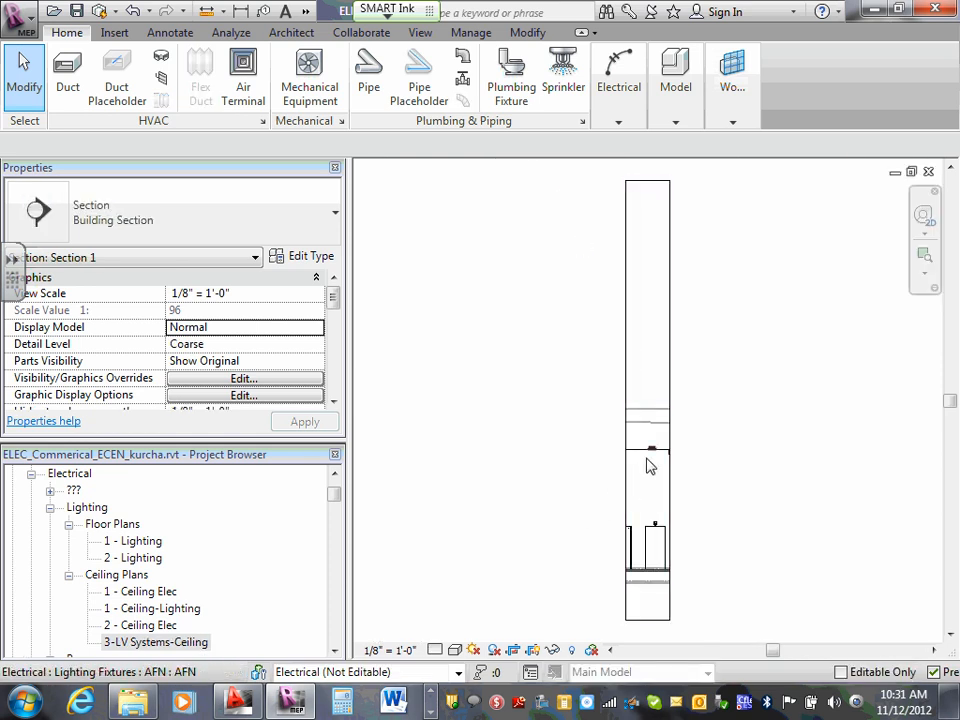
scroll(655, 450, up, 5)
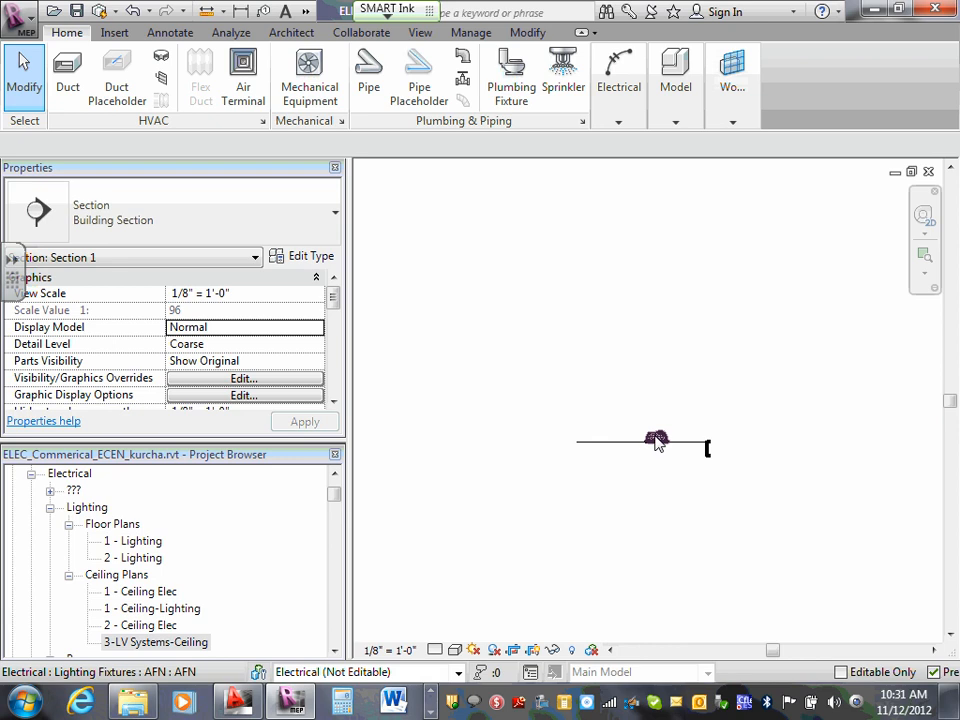
scroll(655, 442, down, 2)
scroll(655, 442, down, 2)
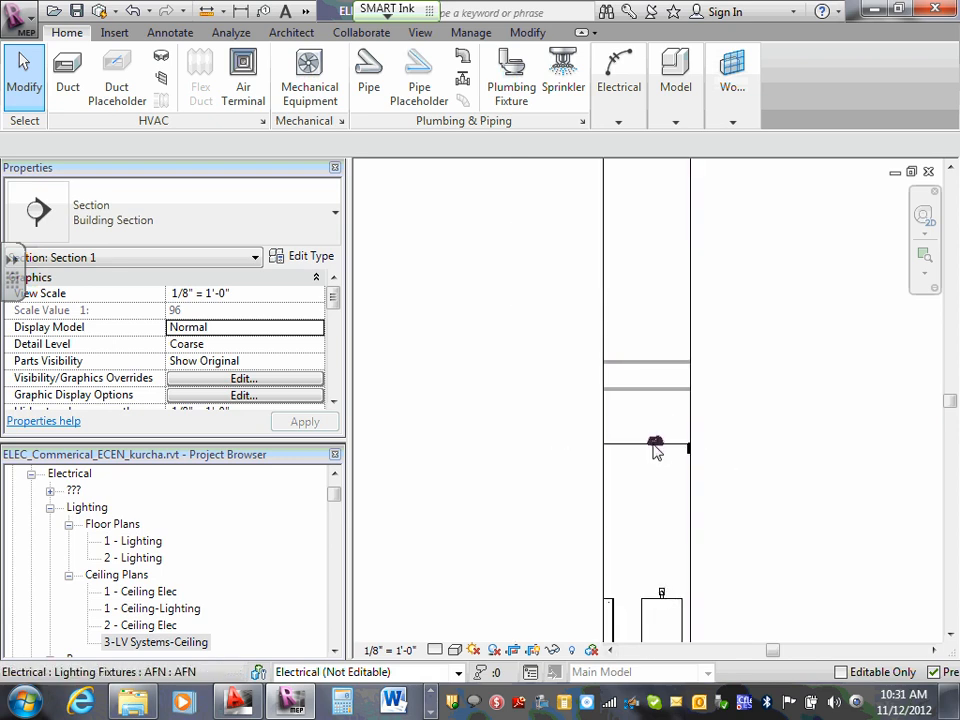
click(655, 446)
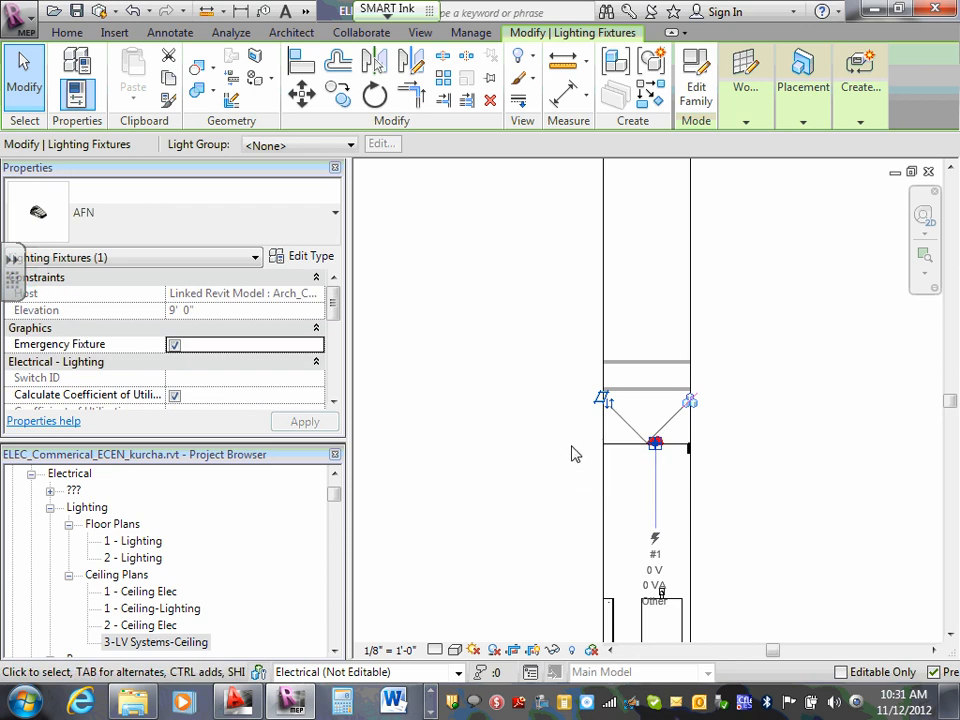
click(576, 455)
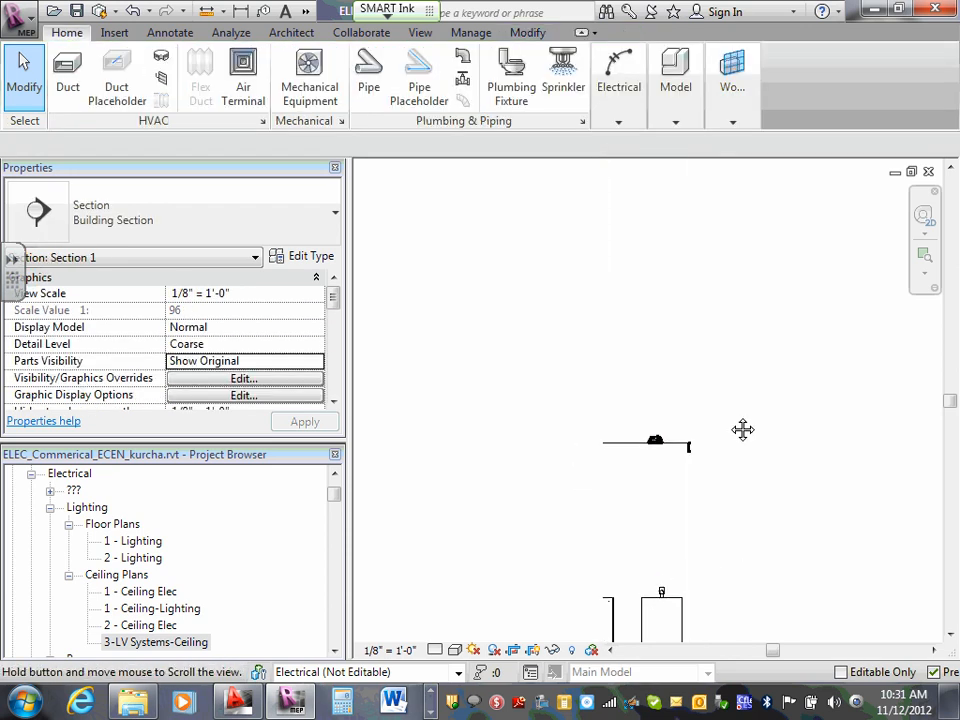
middle_drag(742, 430, 647, 654)
scroll(673, 493, up, 1)
scroll(680, 462, up, 3)
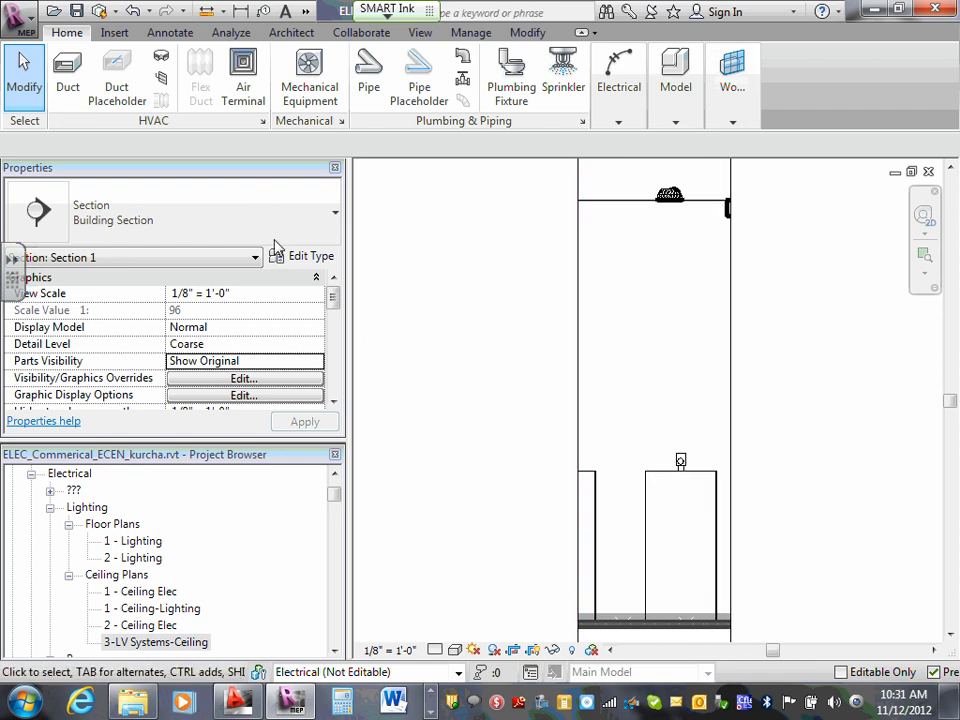
- Return to the 3-LV Systems-Ceiling plan and extend Section 1's upper boundary past the upper-left room's smoke detector
double_click(150, 642)
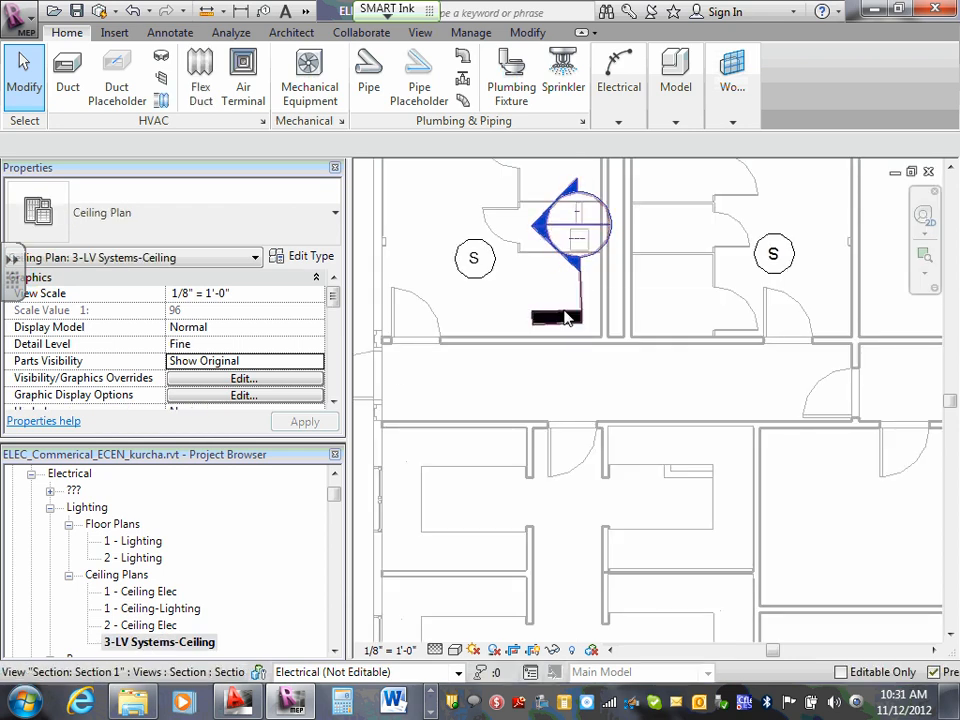
click(580, 294)
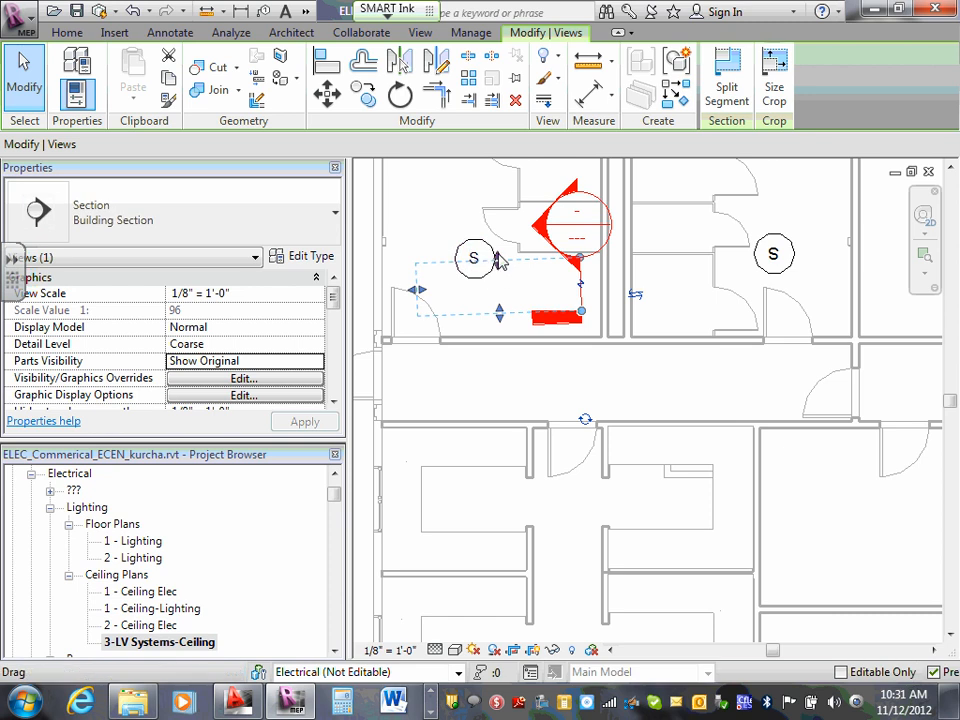
drag(494, 222, 493, 190)
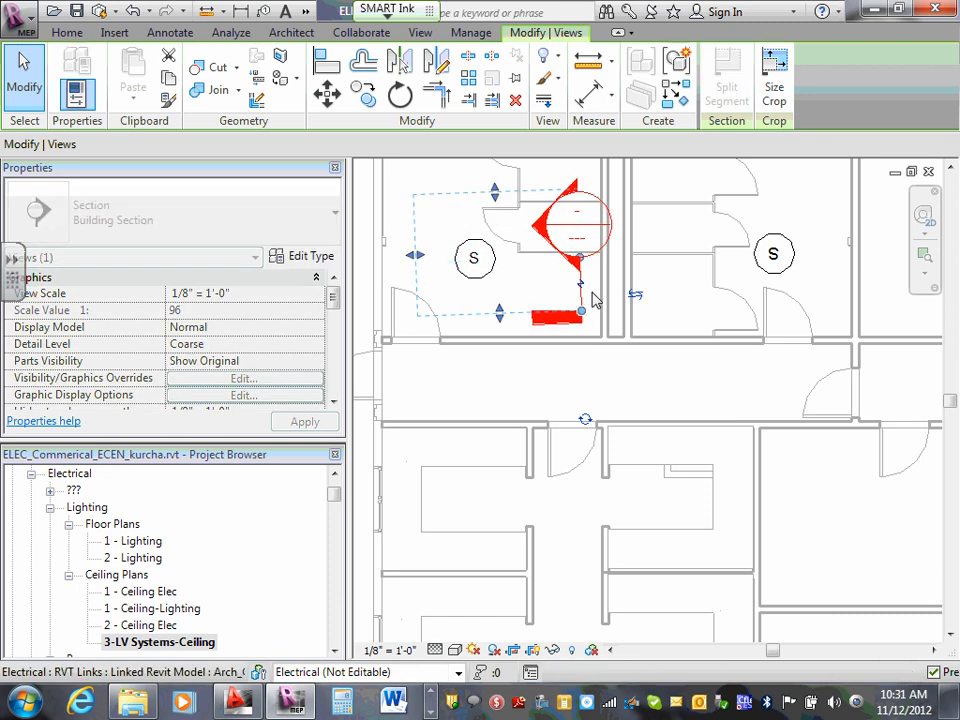
click(657, 258)
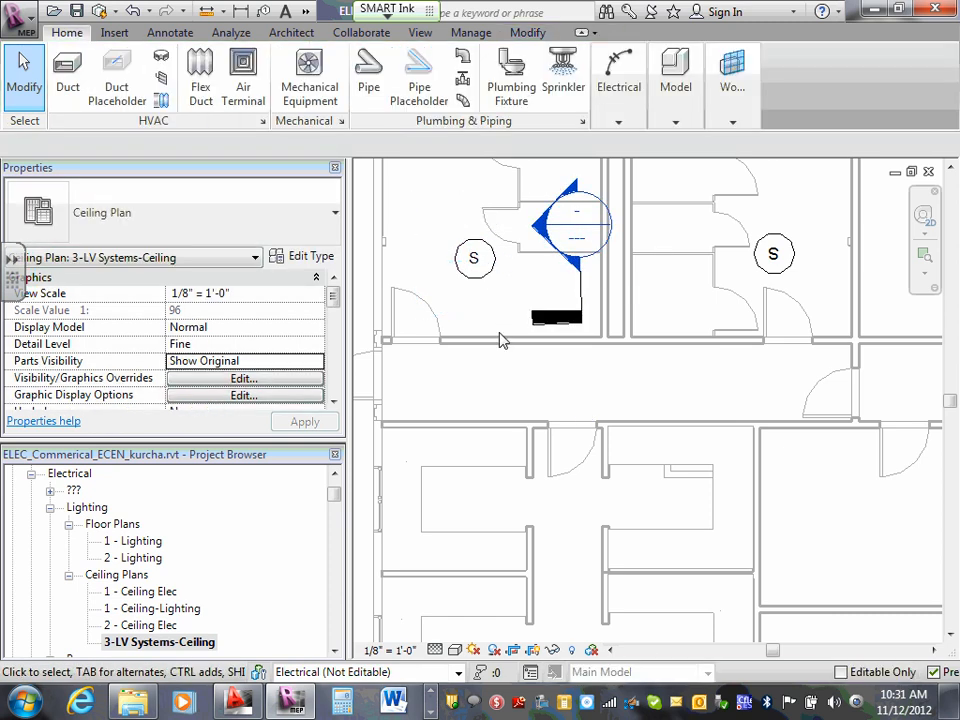
click(566, 314)
key(Delete)
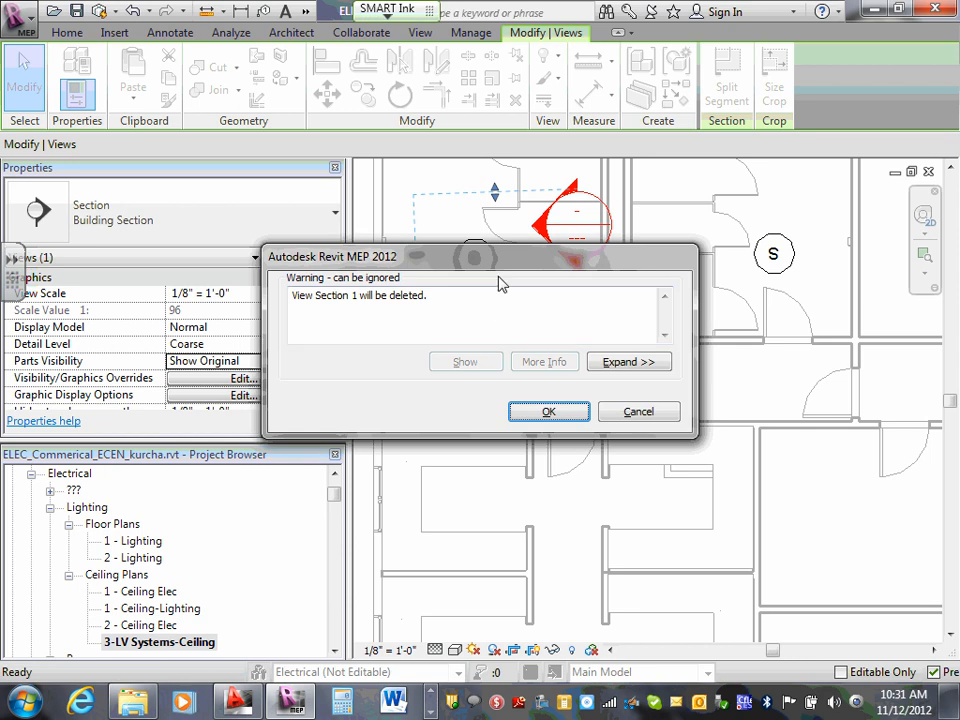
click(640, 412)
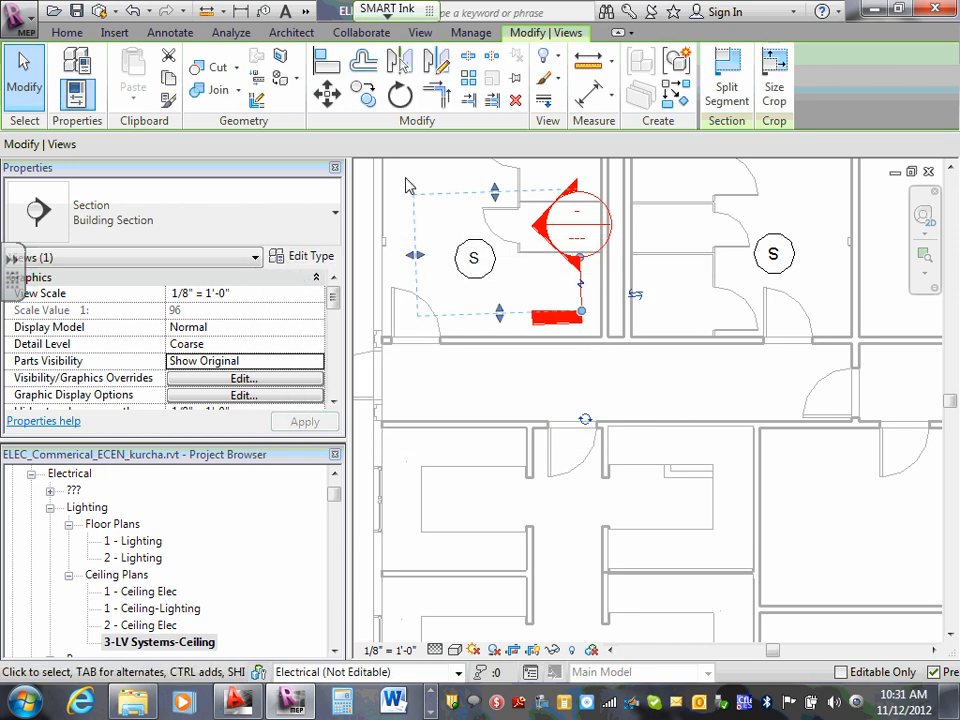
- Open Section 1 and raise the smoke detector beside the recessed light above the ceiling line, to an offset of -0' 4"
click(670, 228)
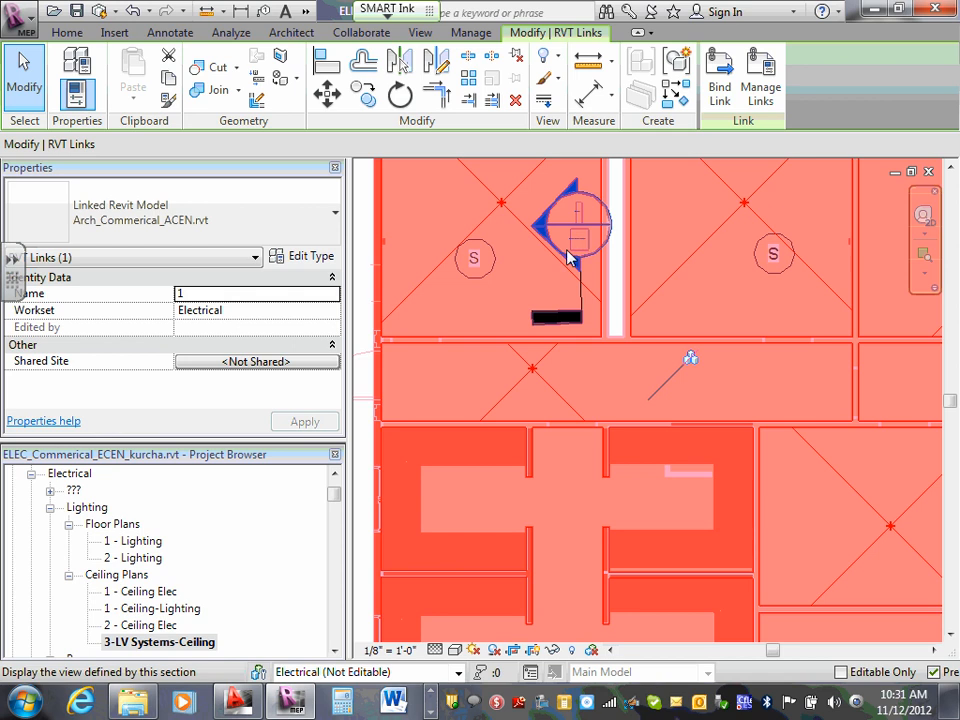
key(Escape)
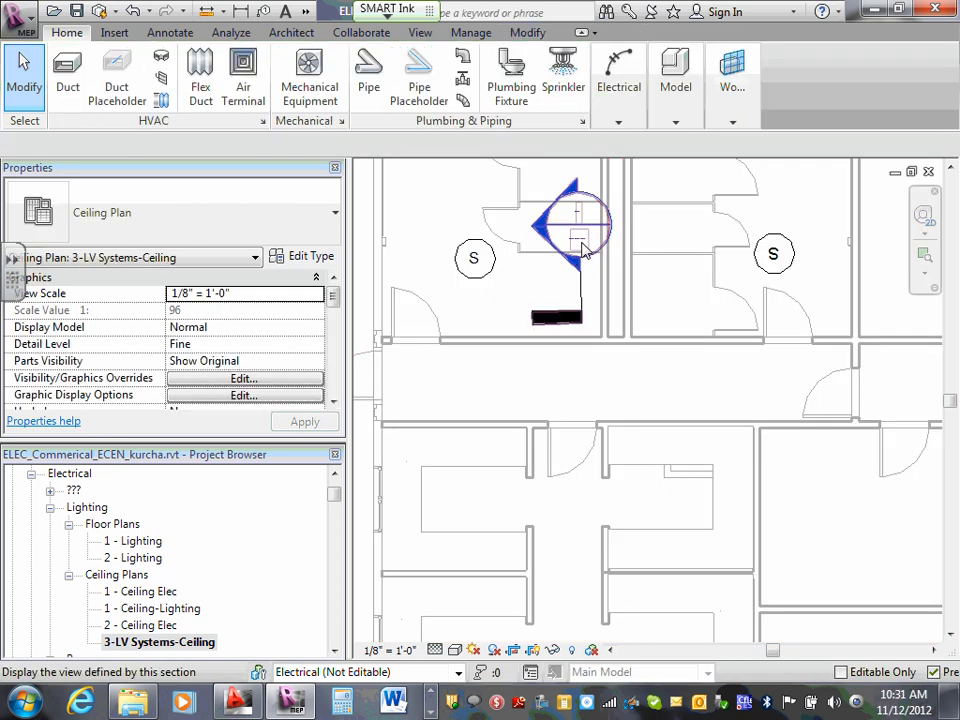
double_click(581, 245)
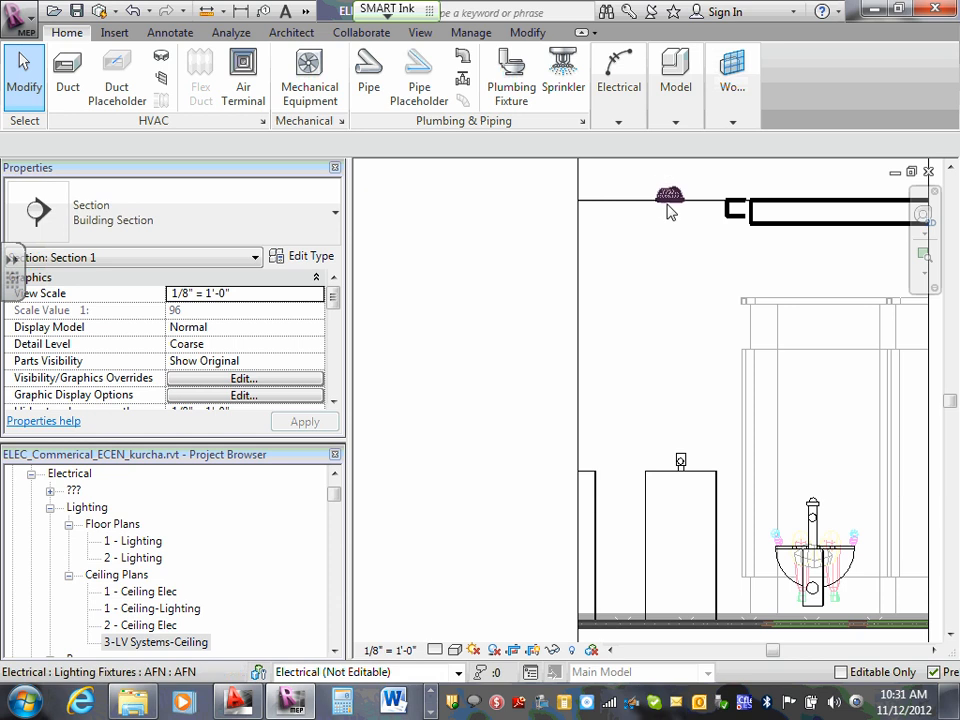
click(735, 209)
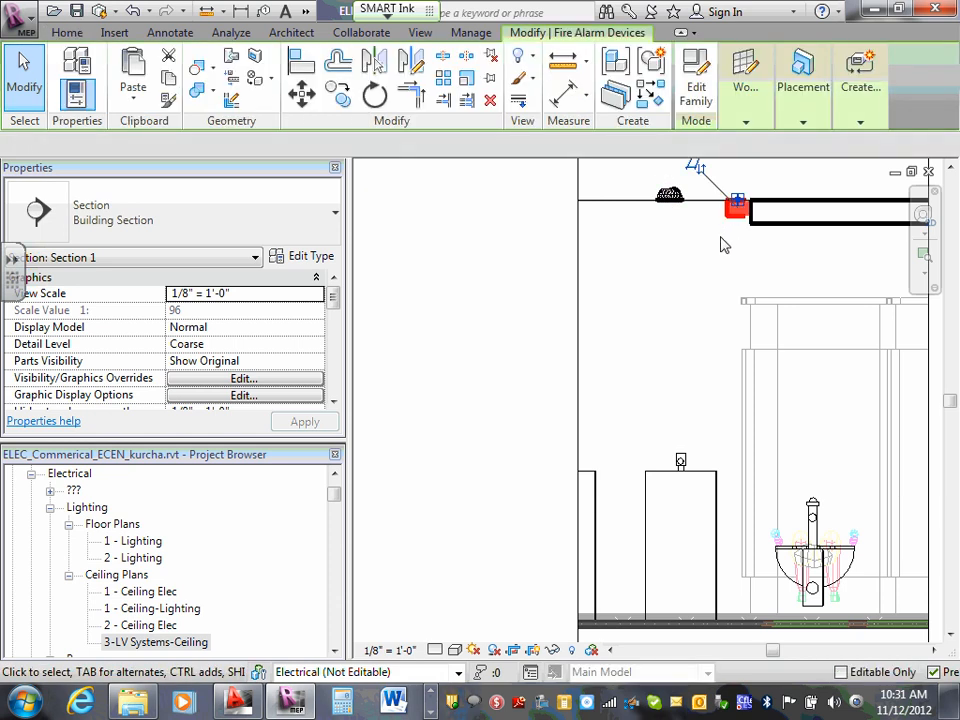
scroll(713, 204, up, 3)
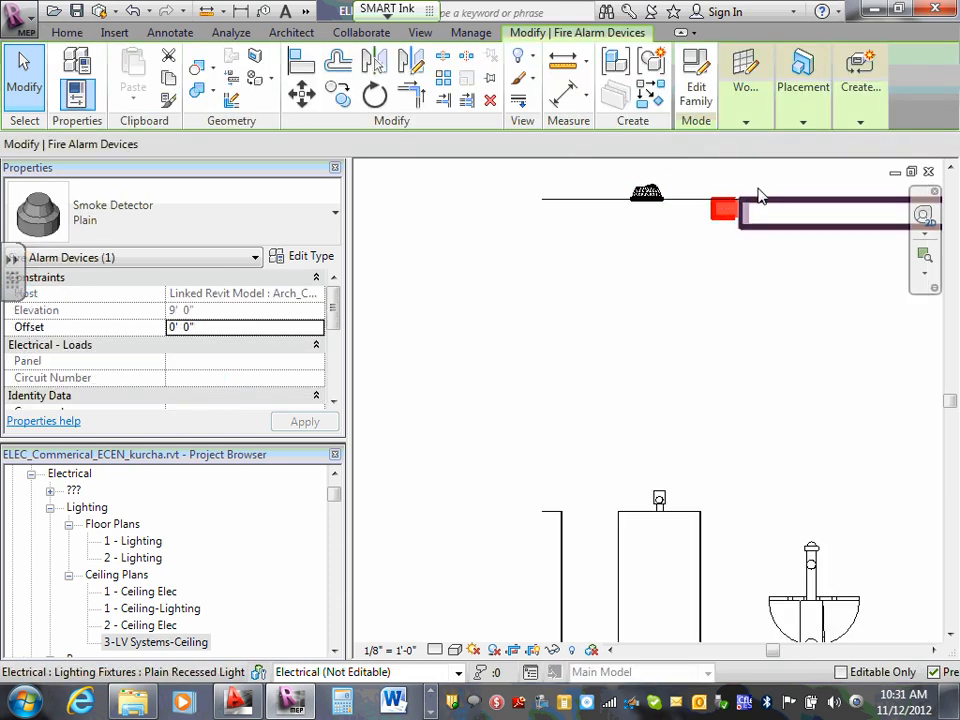
scroll(757, 188, up, 2)
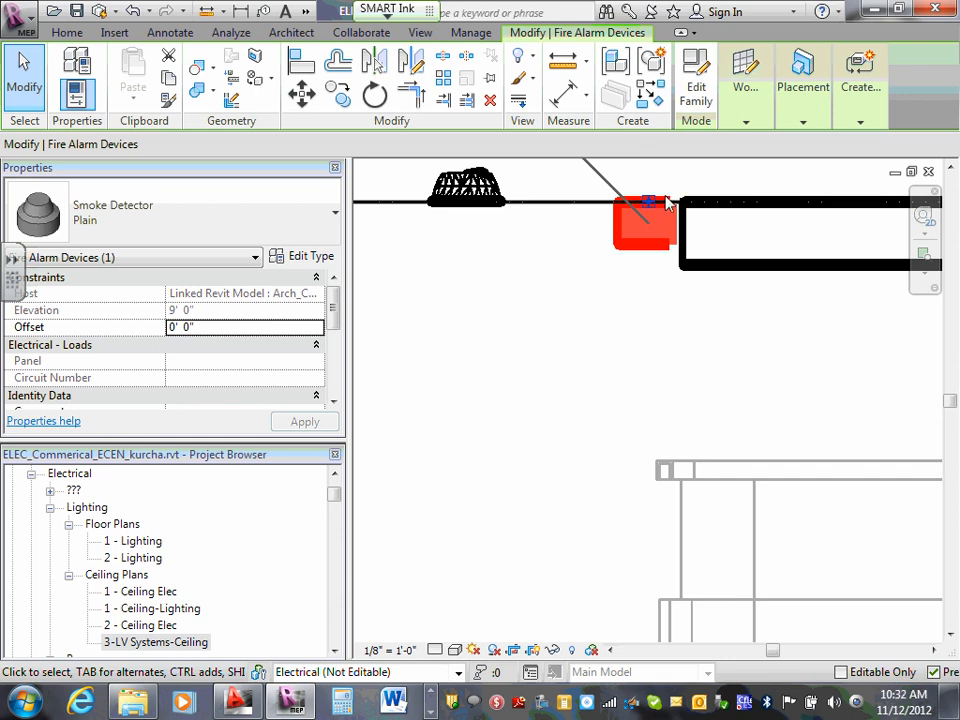
drag(648, 202, 652, 170)
click(629, 247)
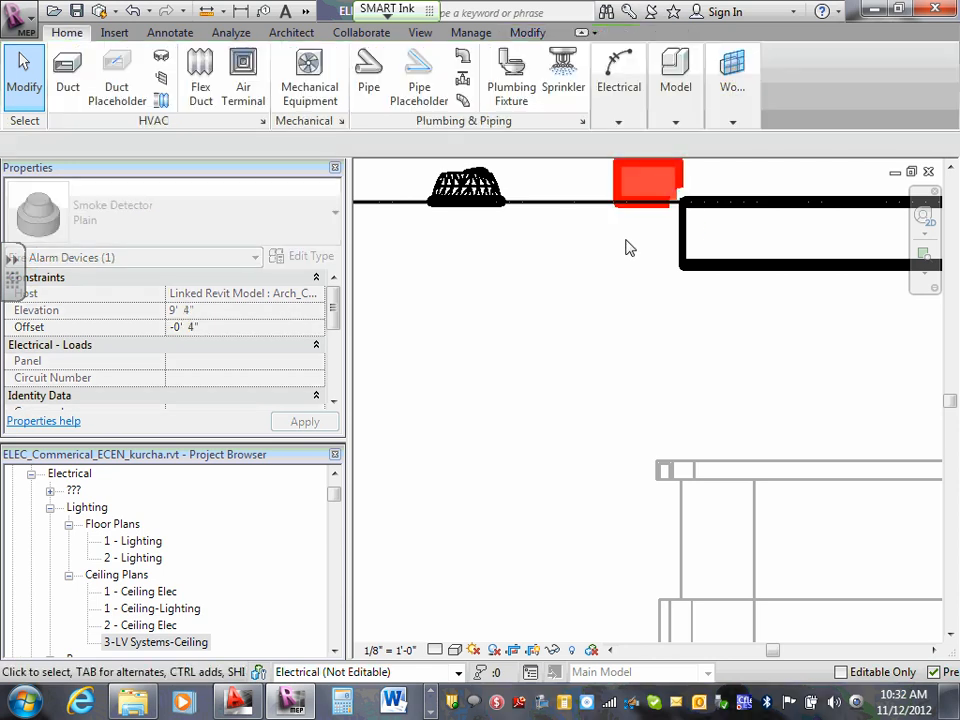
scroll(625, 246, down, 4)
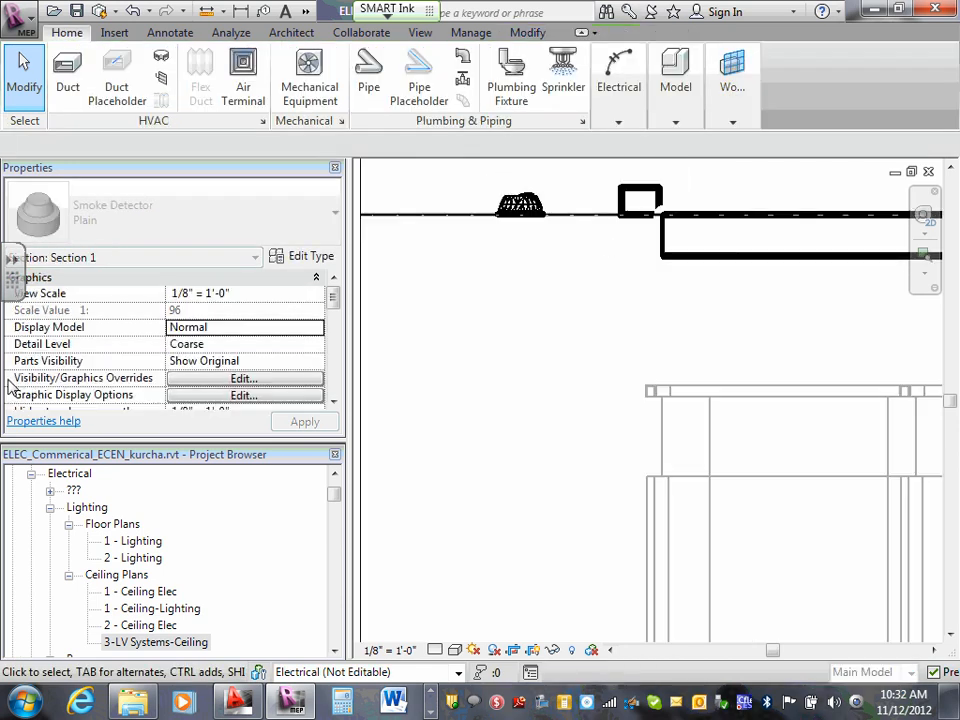
- Check the smoke detector on the 3-LV Systems-Ceiling plan, and in Section 1 shift it slightly away from the recessed light
double_click(167, 643)
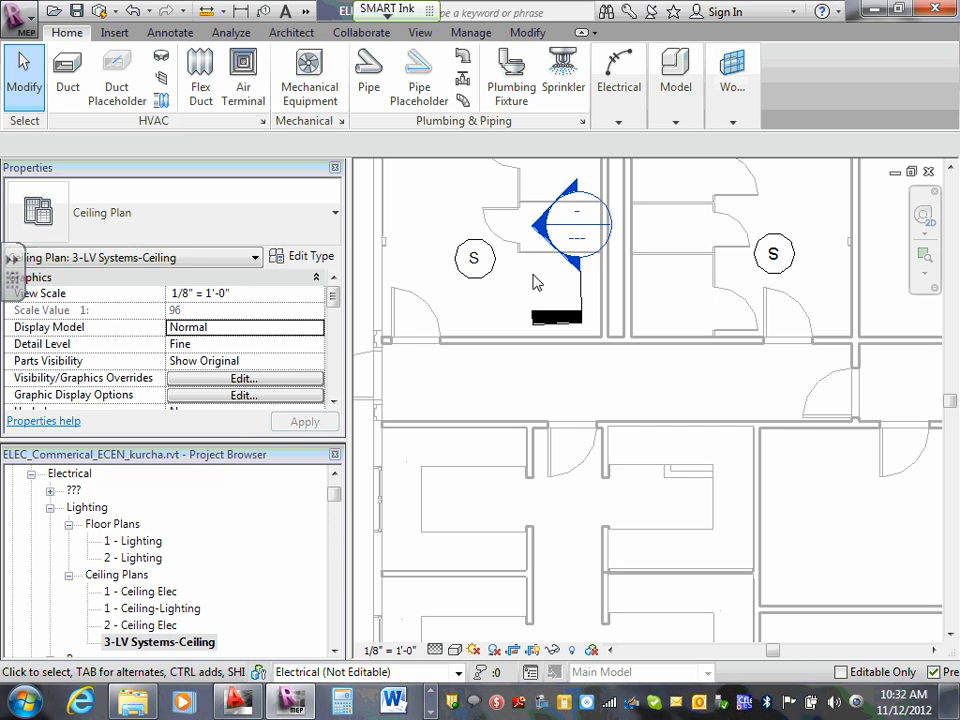
double_click(579, 241)
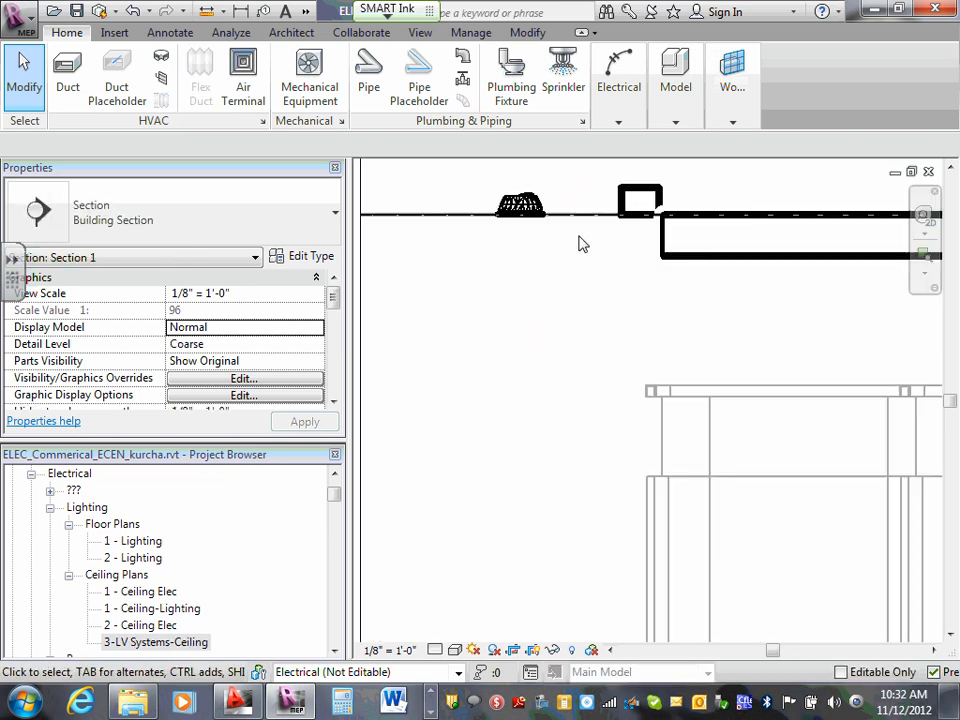
click(640, 188)
mouse_move(640, 188)
mouse_down()
mouse_move(632, 278)
mouse_move(636, 184)
mouse_move(634, 197)
mouse_up()
click(557, 295)
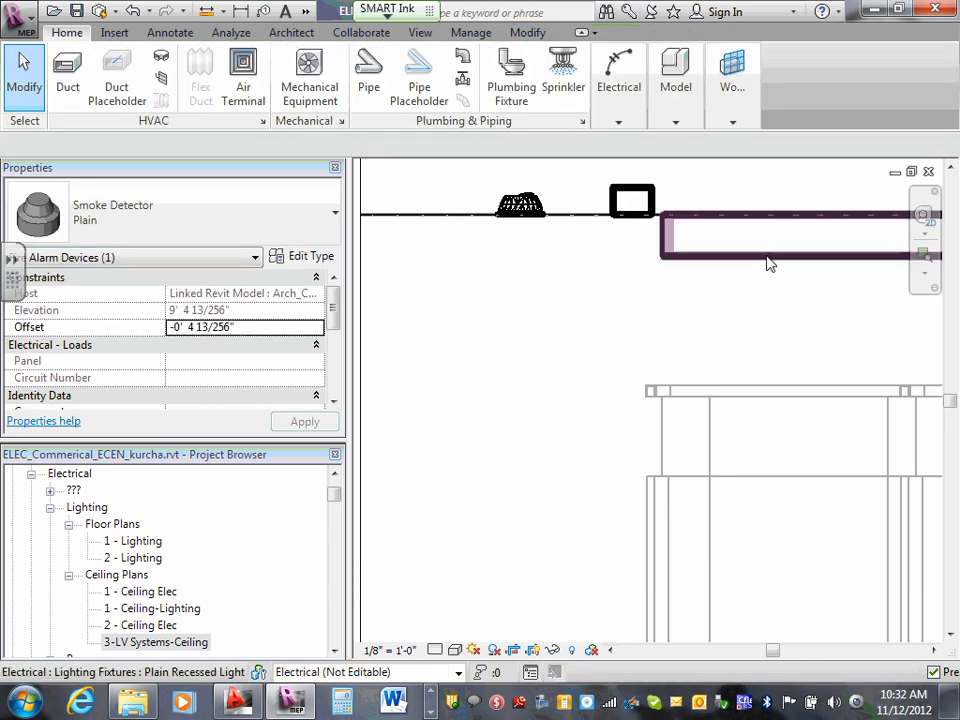
- Shift the 2x4 - 120 recessed lighting fixture slightly toward the smoke detector and flip its work plane
click(776, 262)
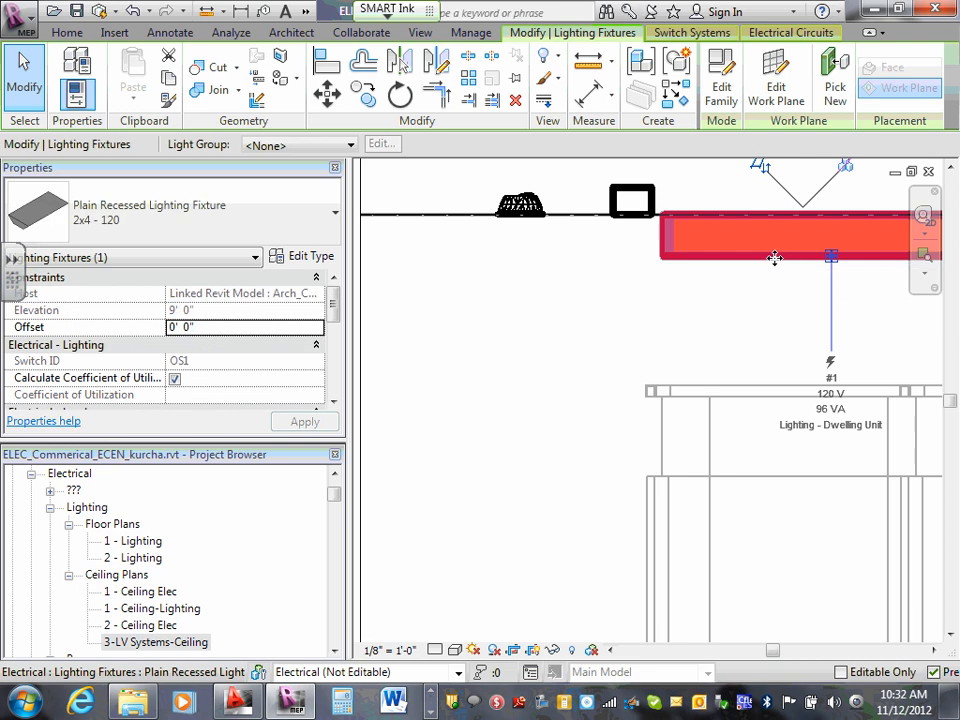
drag(773, 243, 804, 257)
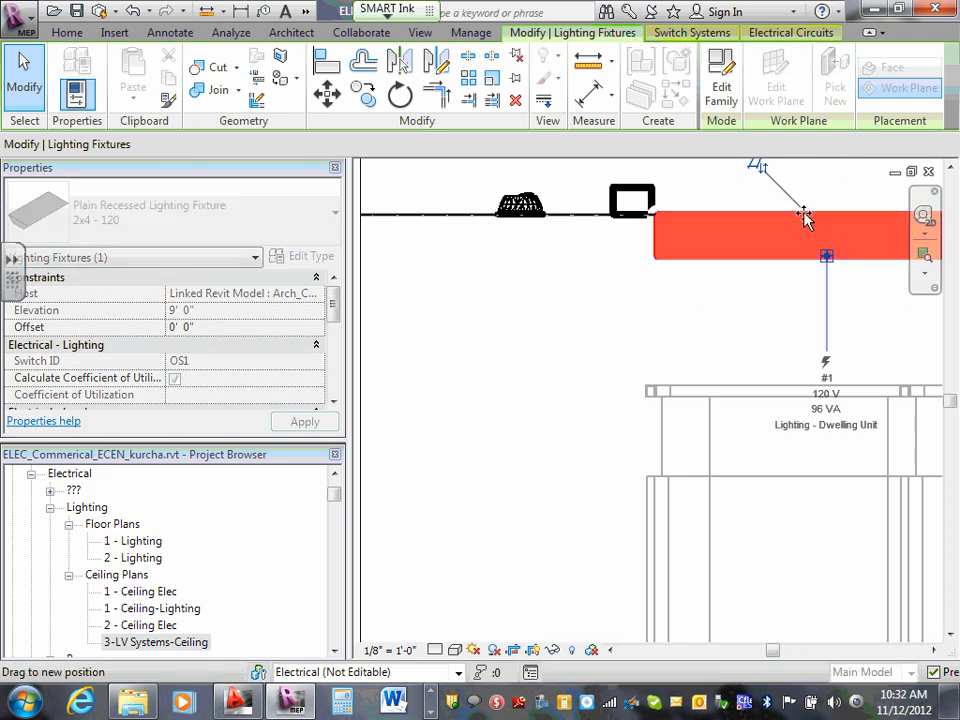
click(757, 168)
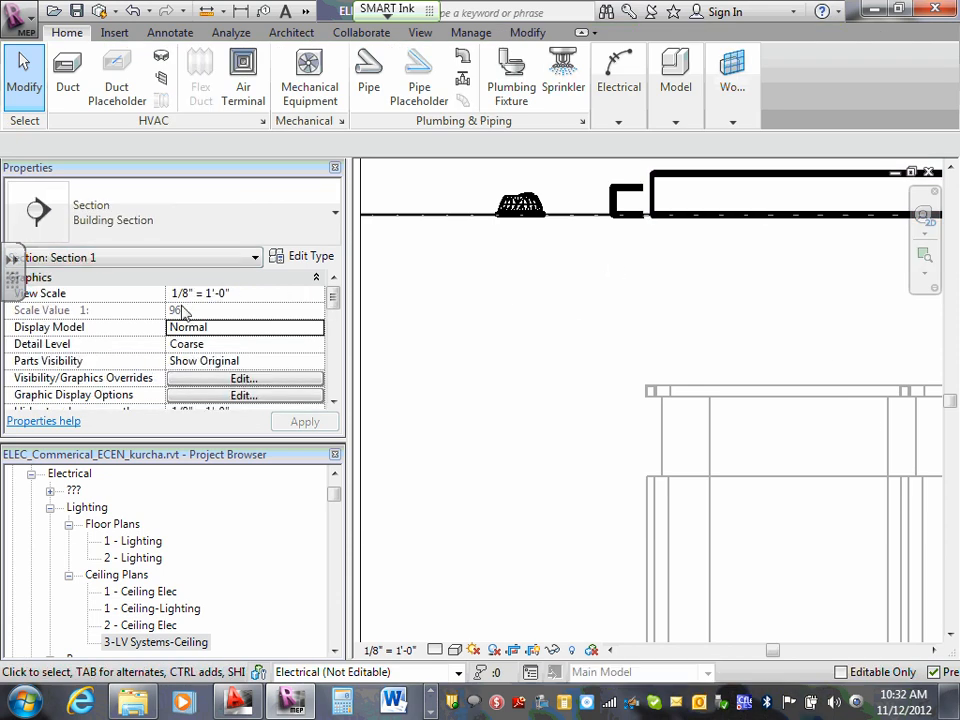
- Return to the 3-LV Systems-Ceiling plan, then open the 2- Floor LV floor plan at the cubicles near Office 117
double_click(140, 642)
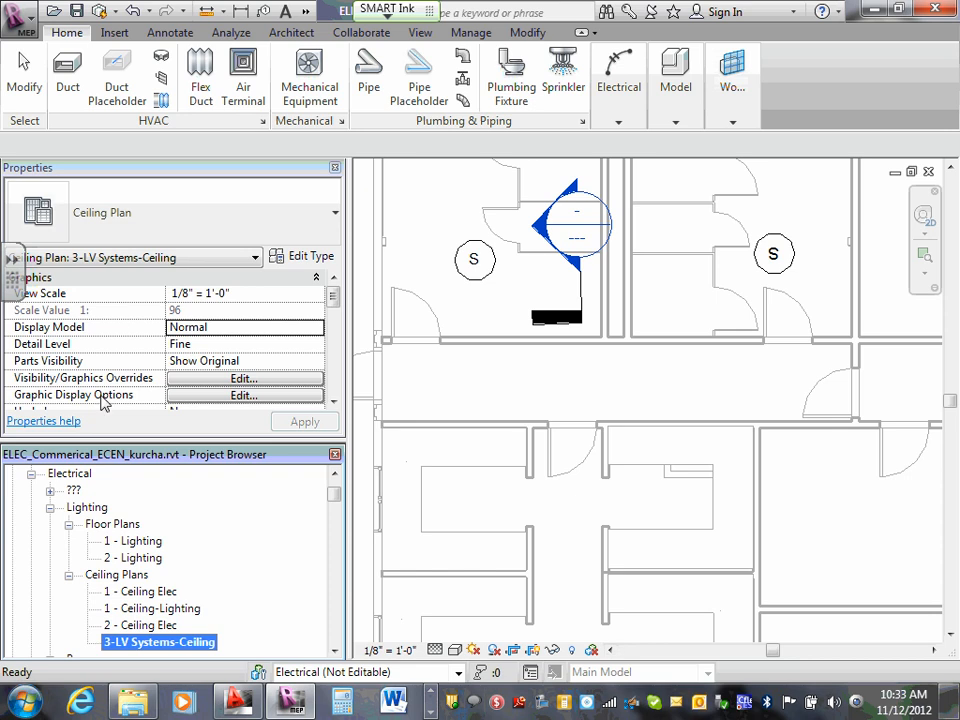
click(68, 575)
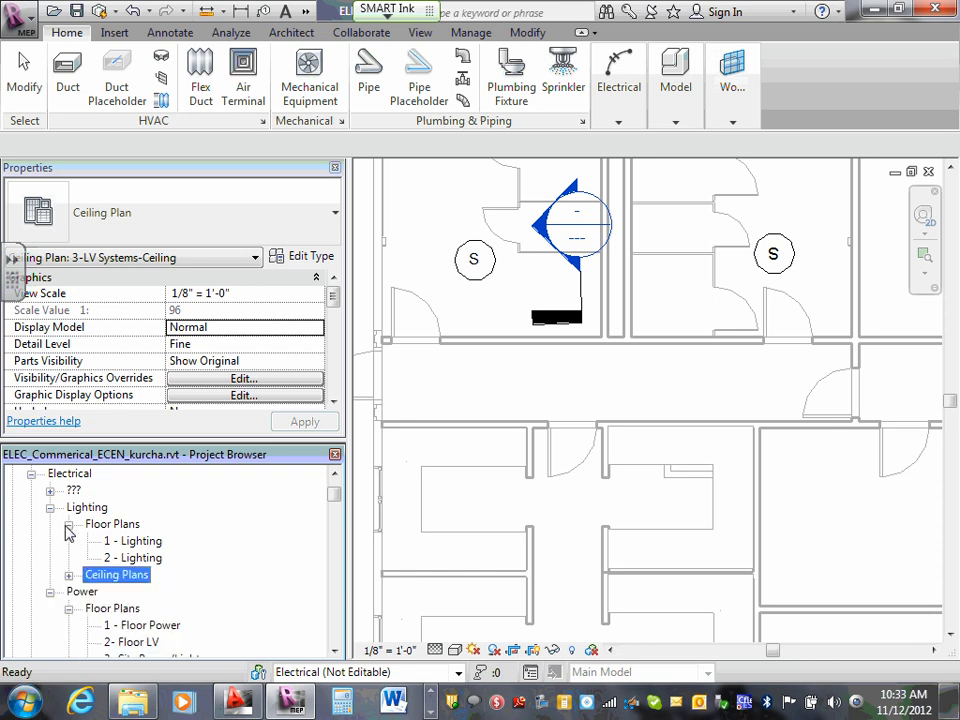
click(68, 524)
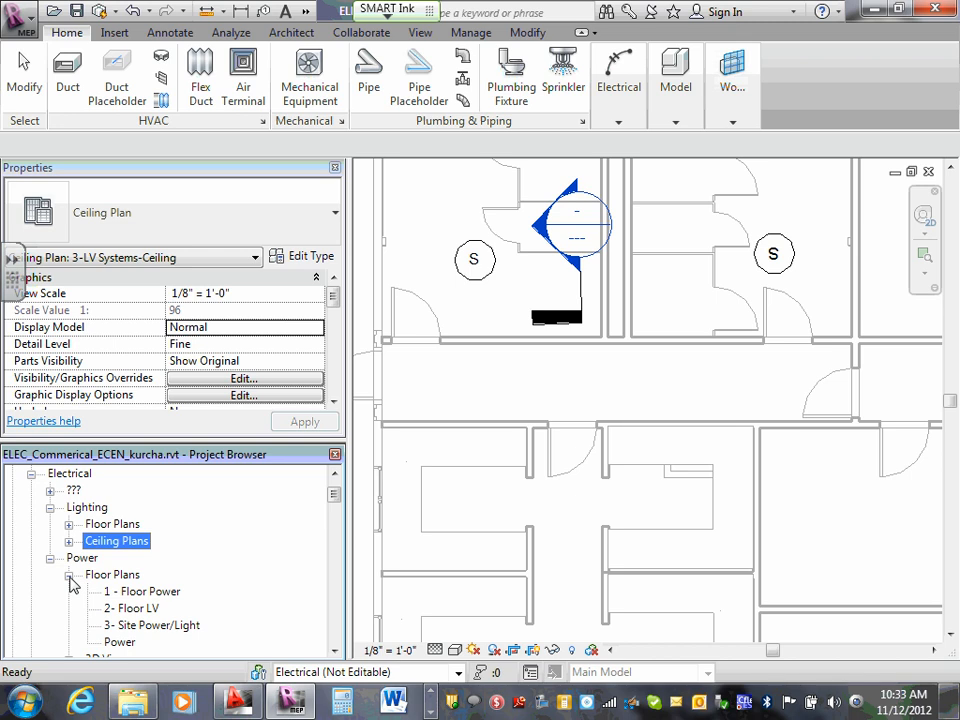
click(146, 610)
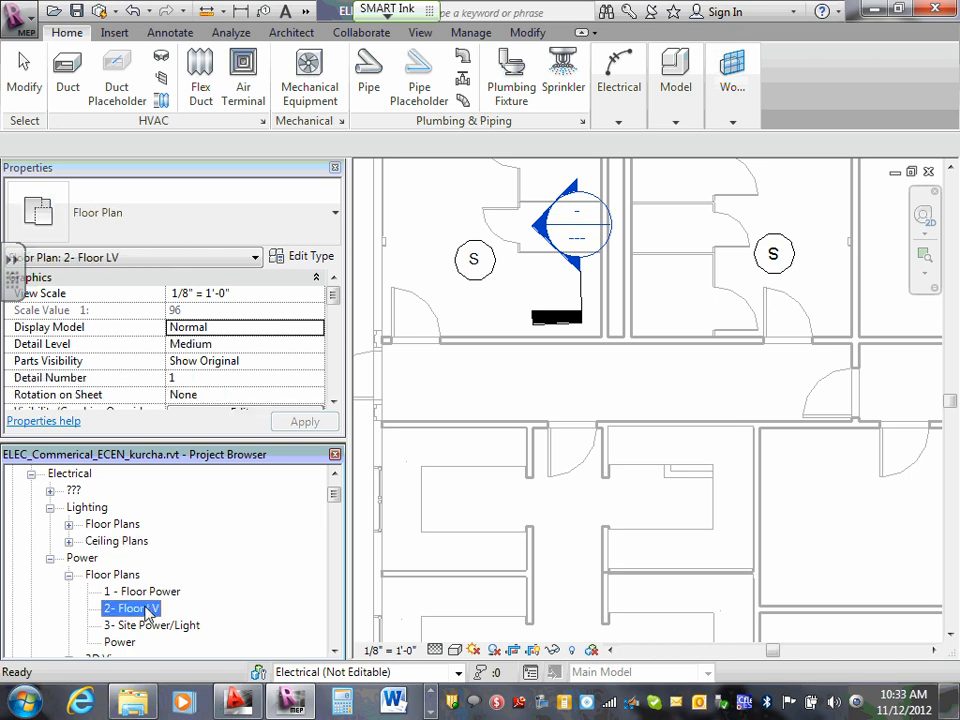
double_click(146, 610)
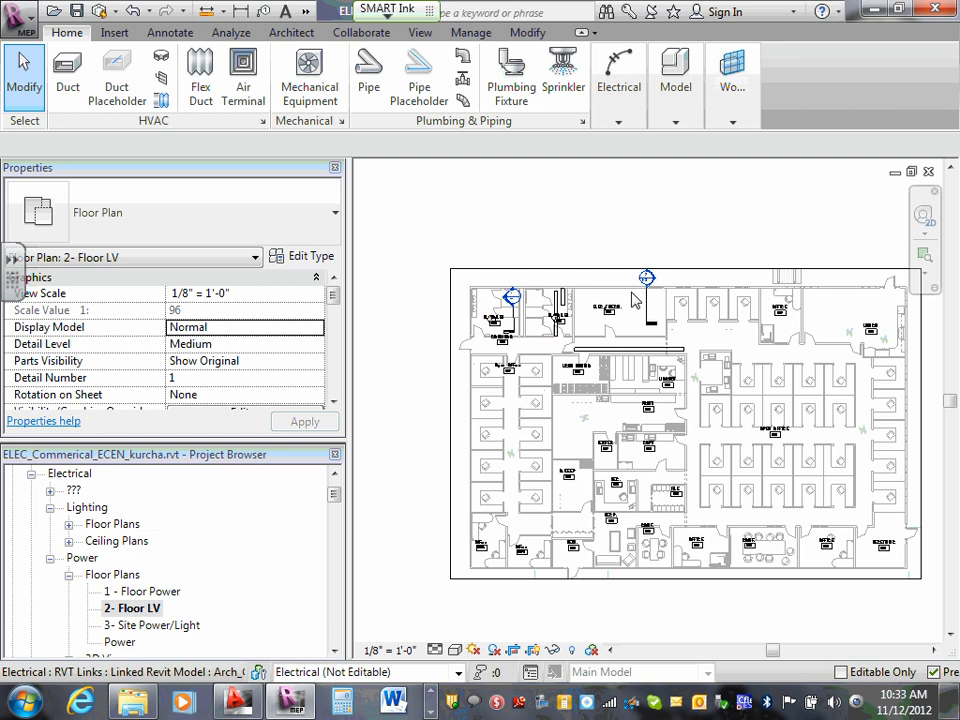
scroll(748, 290, up, 3)
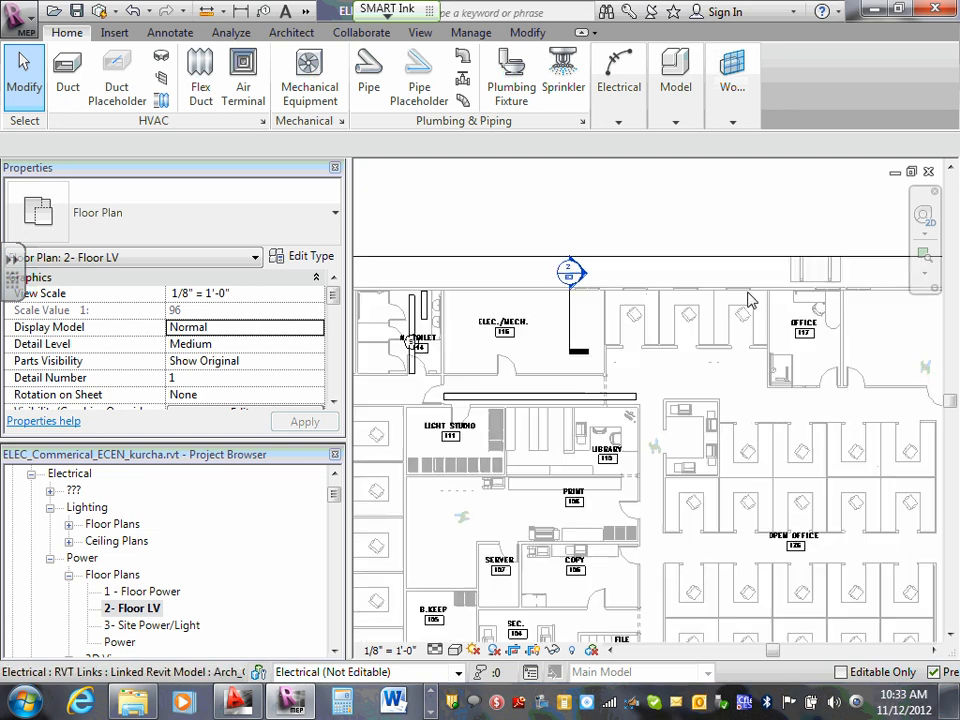
scroll(747, 291, up, 2)
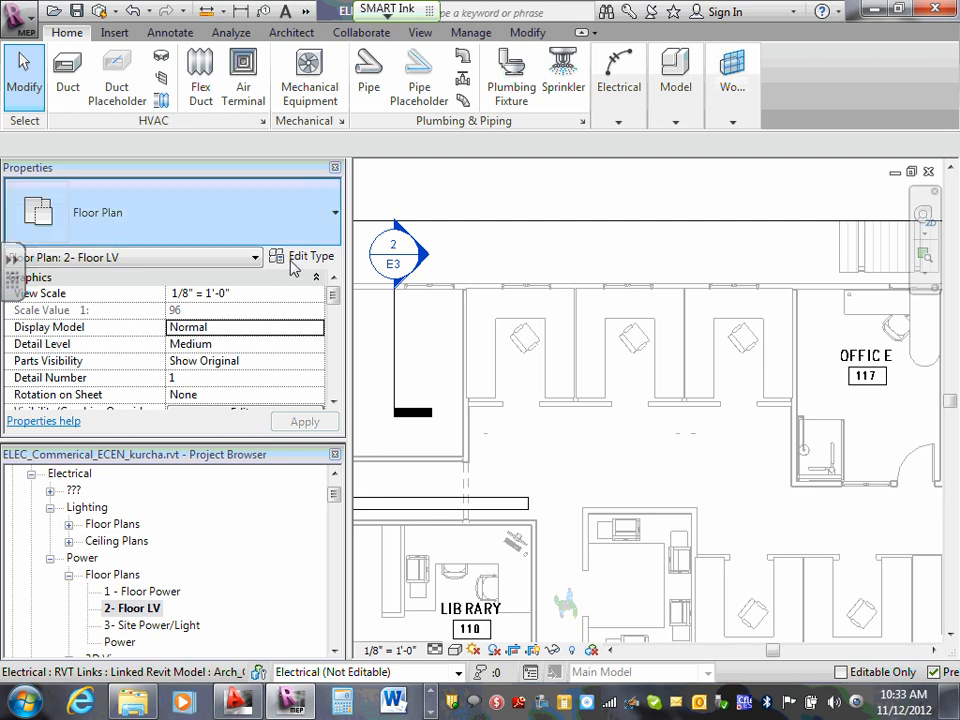
- Start loading a family from Electrical Components > Information and Communication > Communication and preview the Data Outlet and Data Outlet - Floor families
click(628, 112)
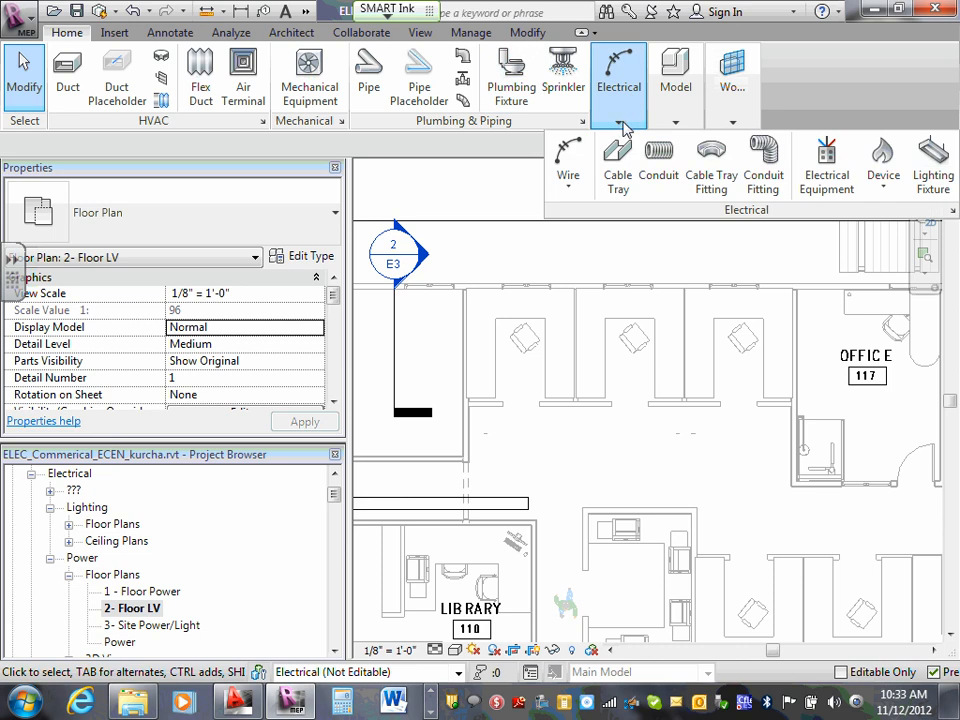
click(114, 33)
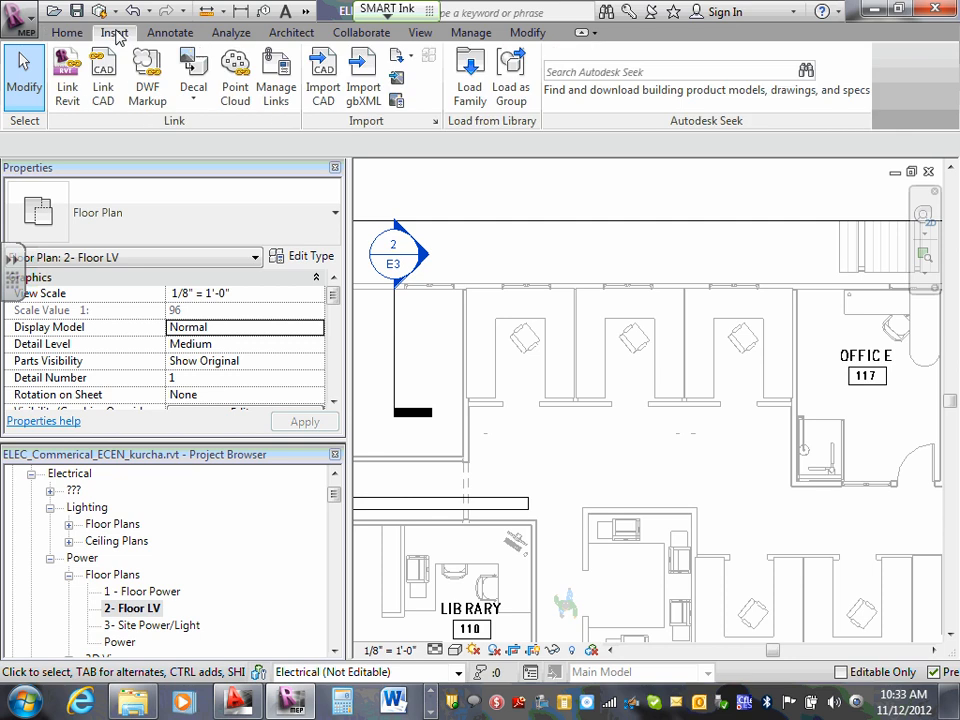
click(469, 78)
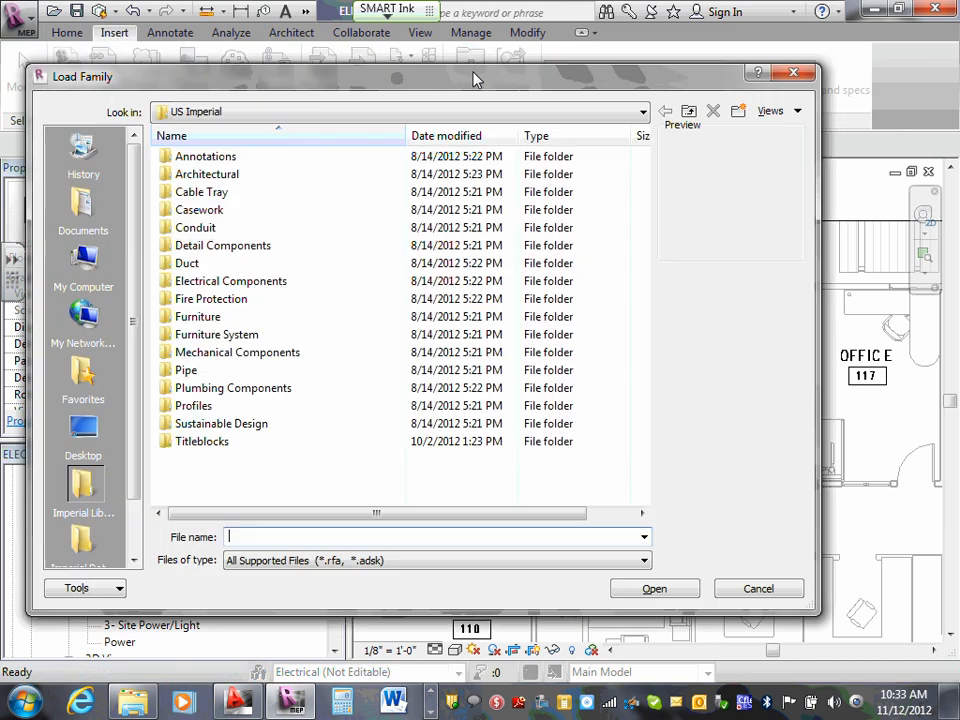
double_click(265, 282)
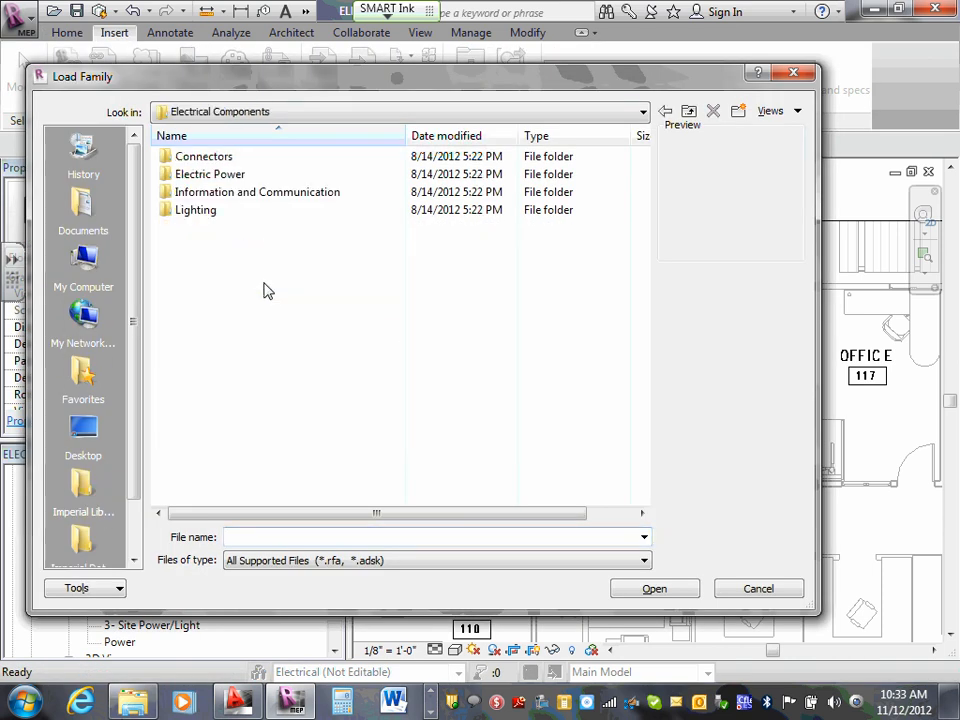
double_click(280, 194)
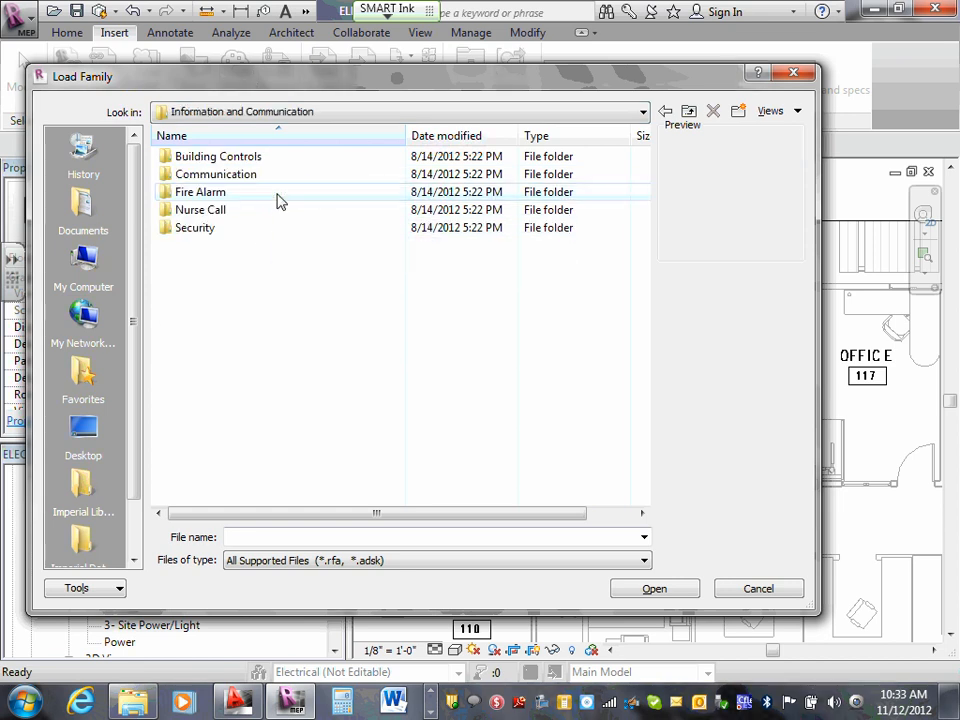
double_click(254, 176)
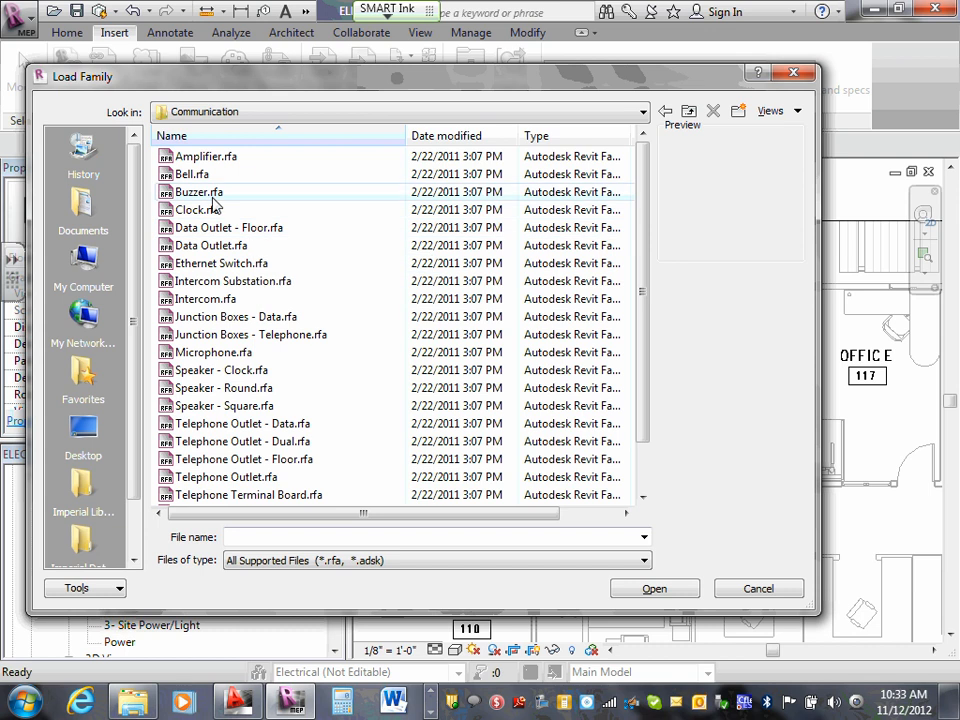
click(230, 247)
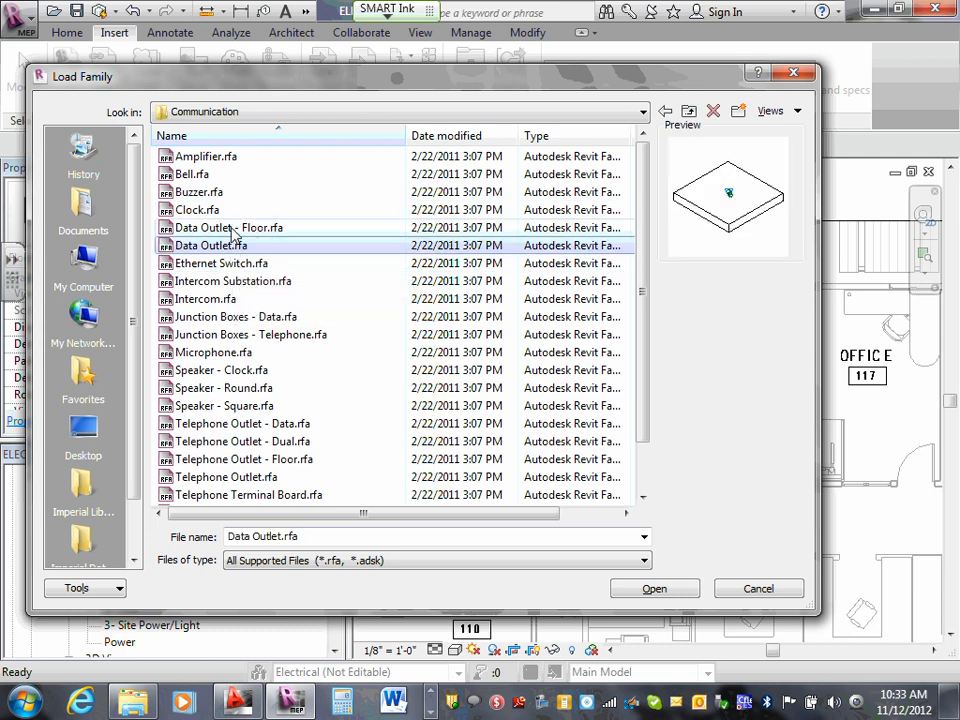
click(232, 229)
click(228, 245)
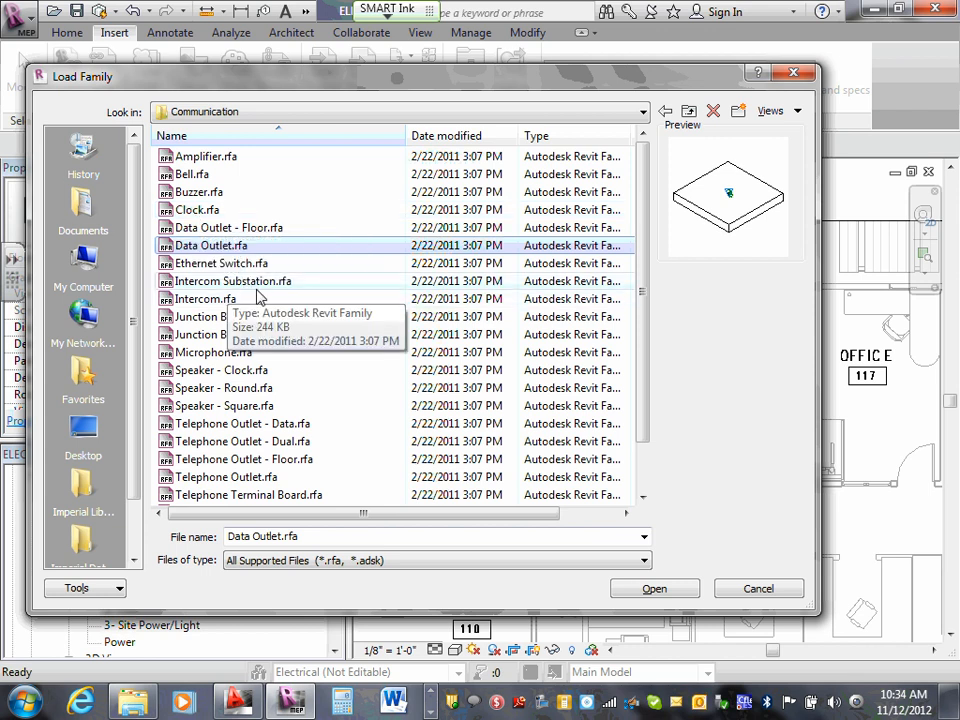
scroll(256, 328, down, 1)
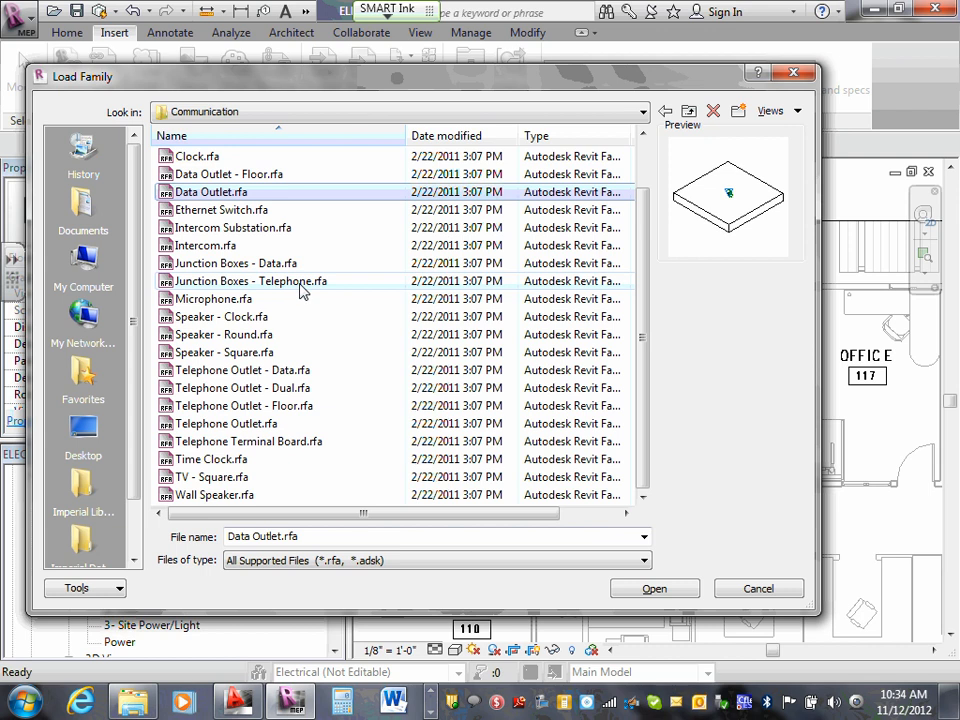
- Load the Telephone Outlet - Data.rfa family, overwriting the existing version in the project
click(277, 371)
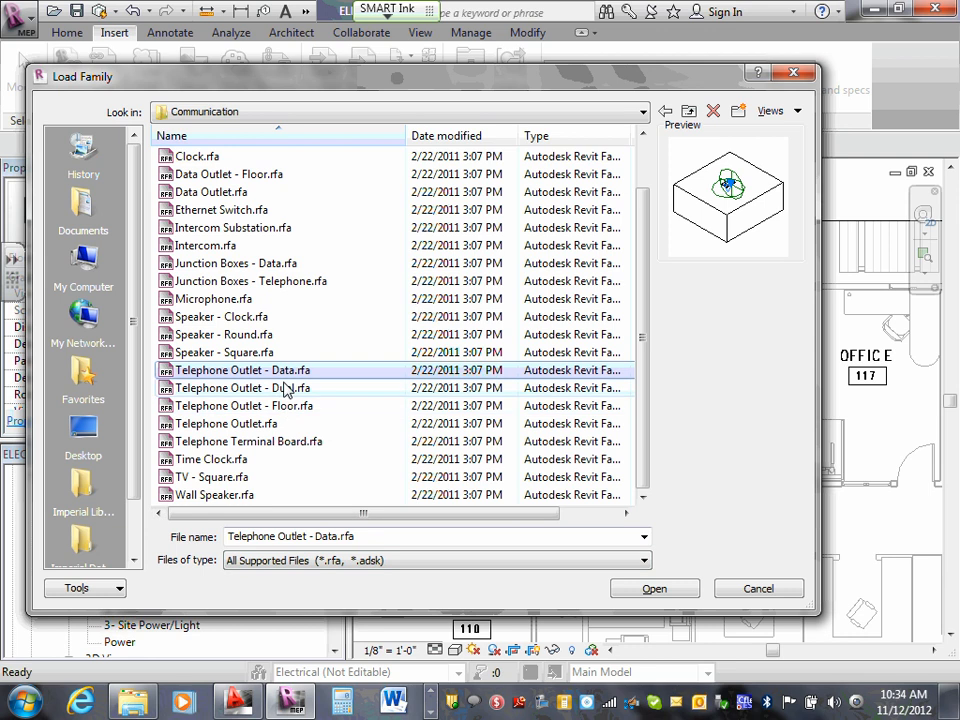
click(287, 370)
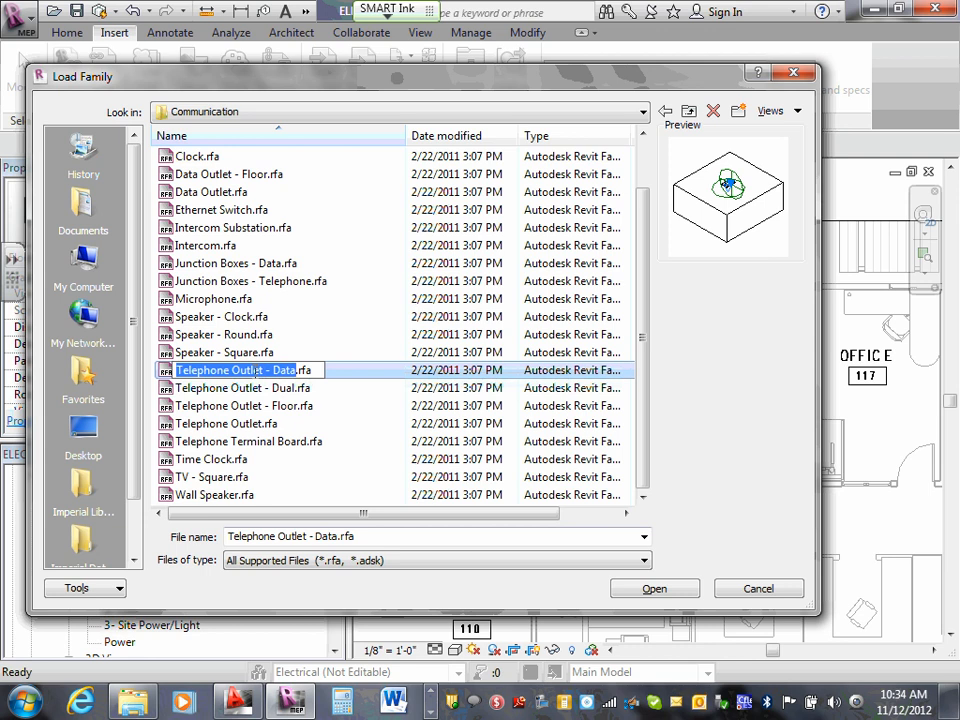
click(304, 386)
click(305, 374)
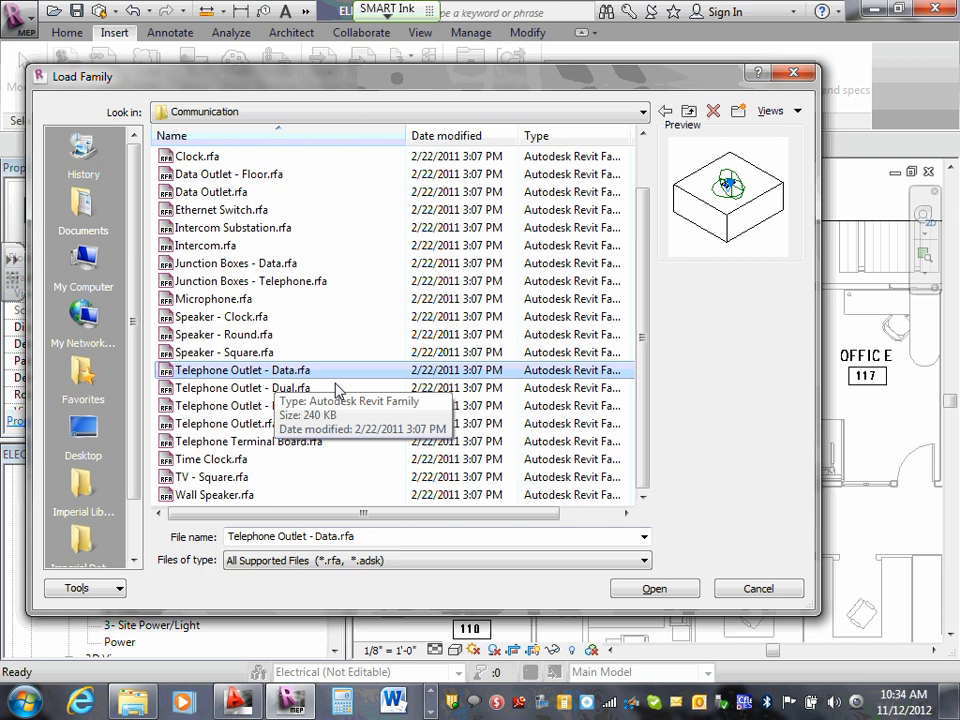
click(660, 589)
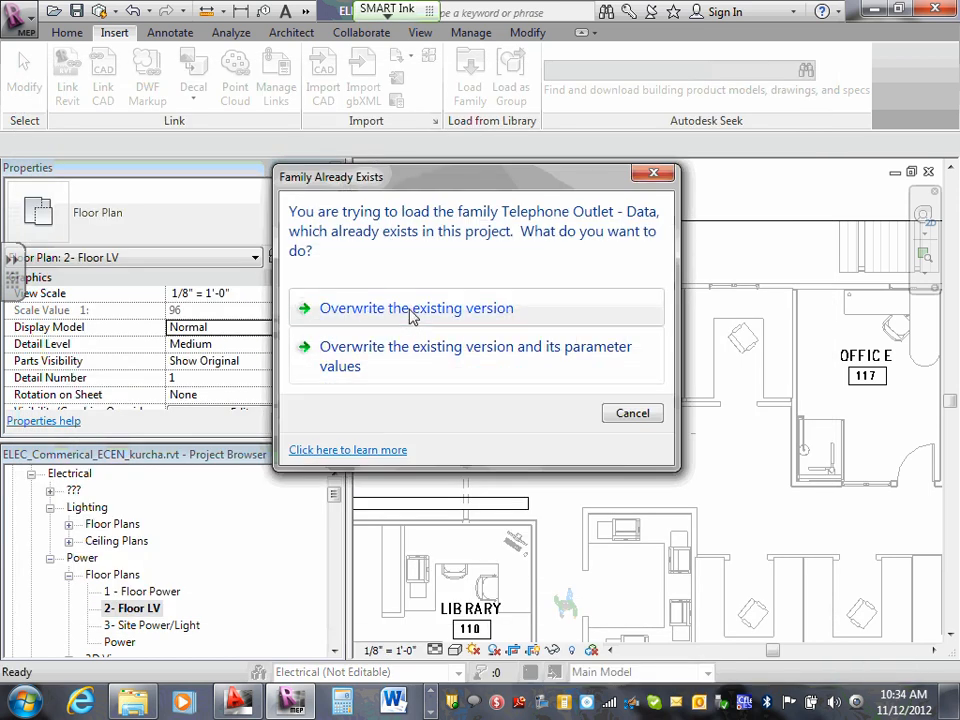
click(412, 317)
click(531, 377)
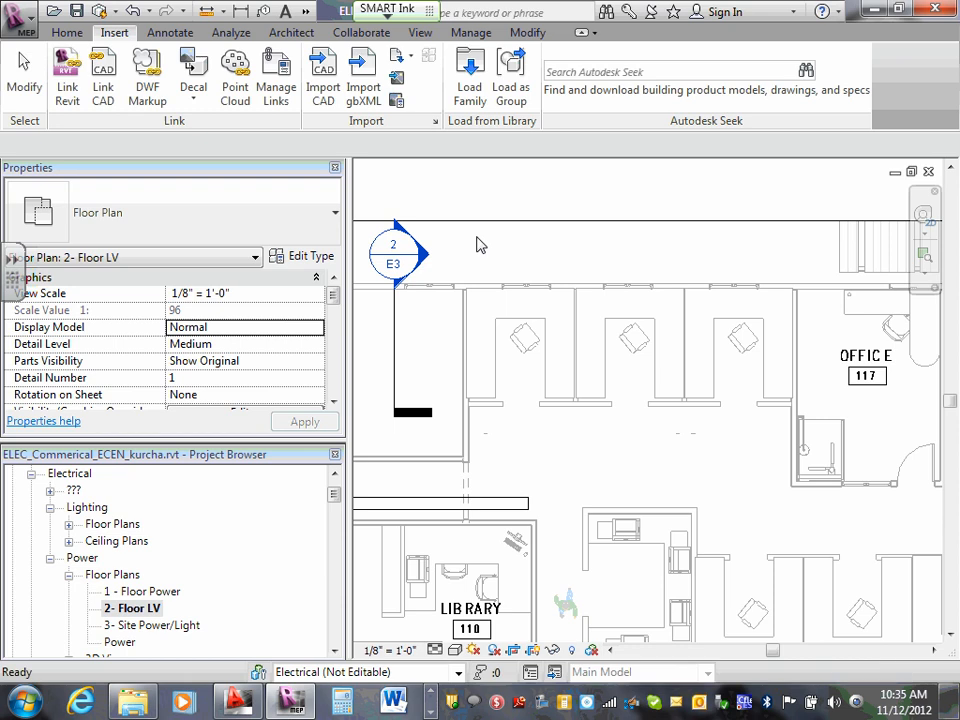
click(68, 33)
mouse_move(645, 110)
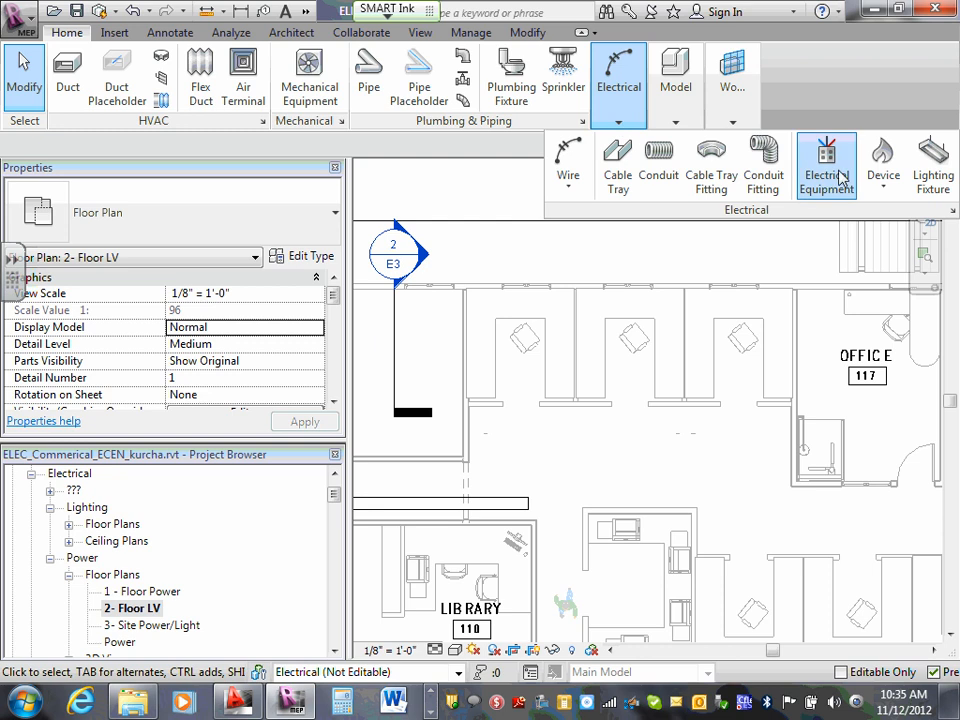
click(884, 185)
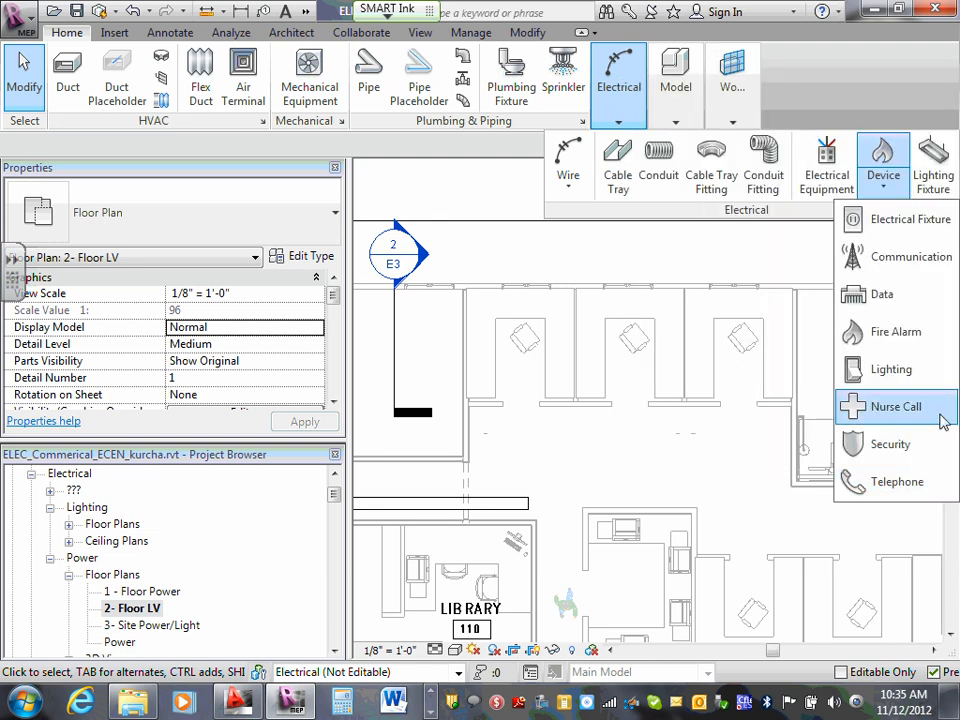
click(896, 256)
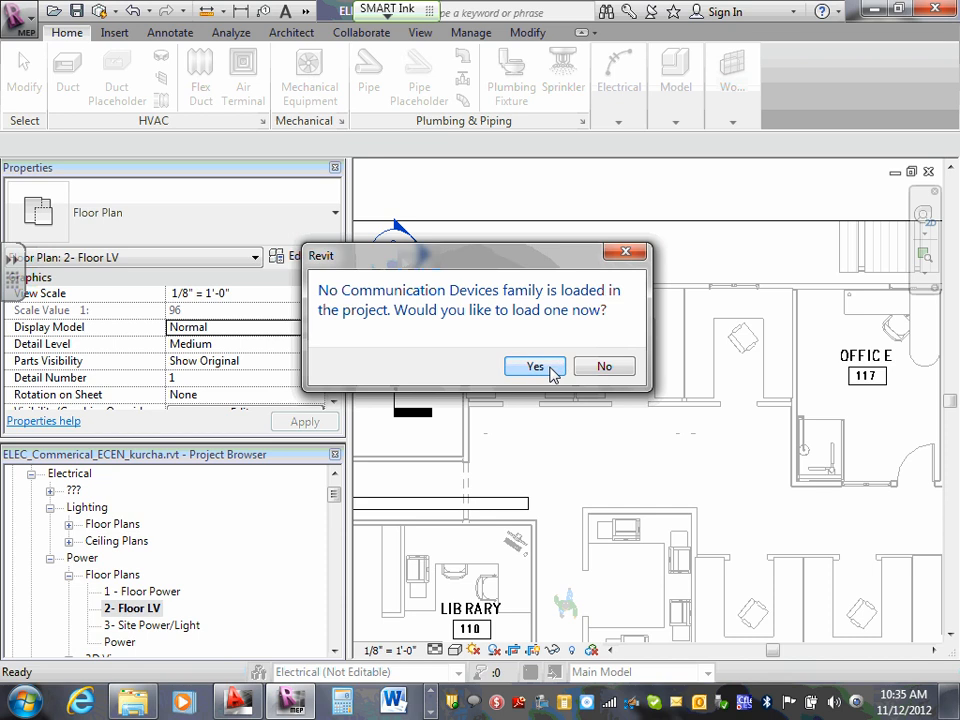
click(600, 368)
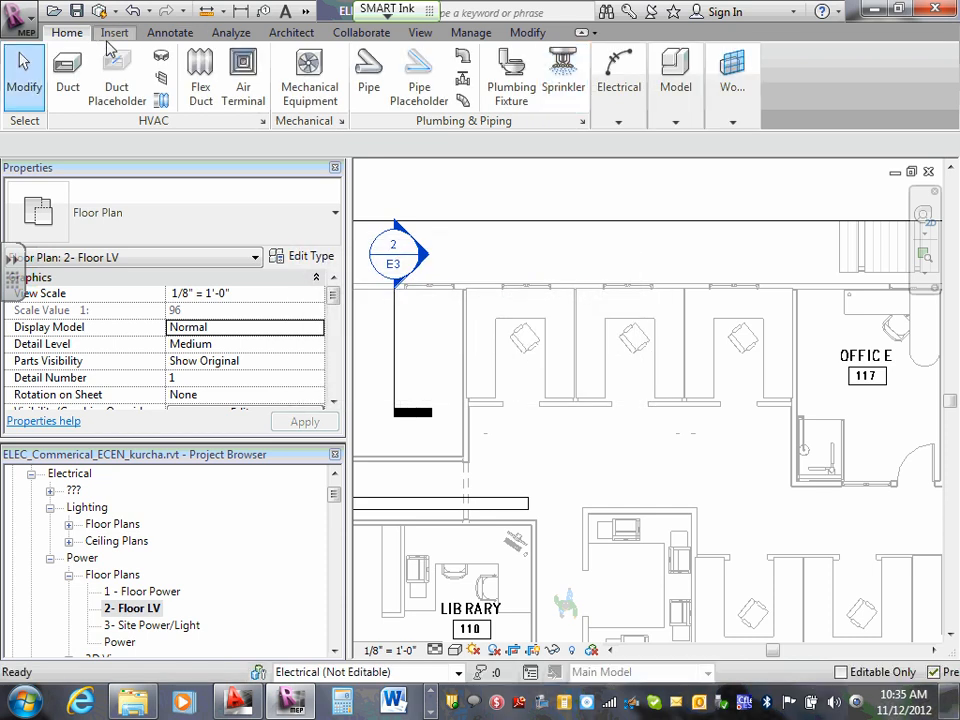
mouse_move(634, 118)
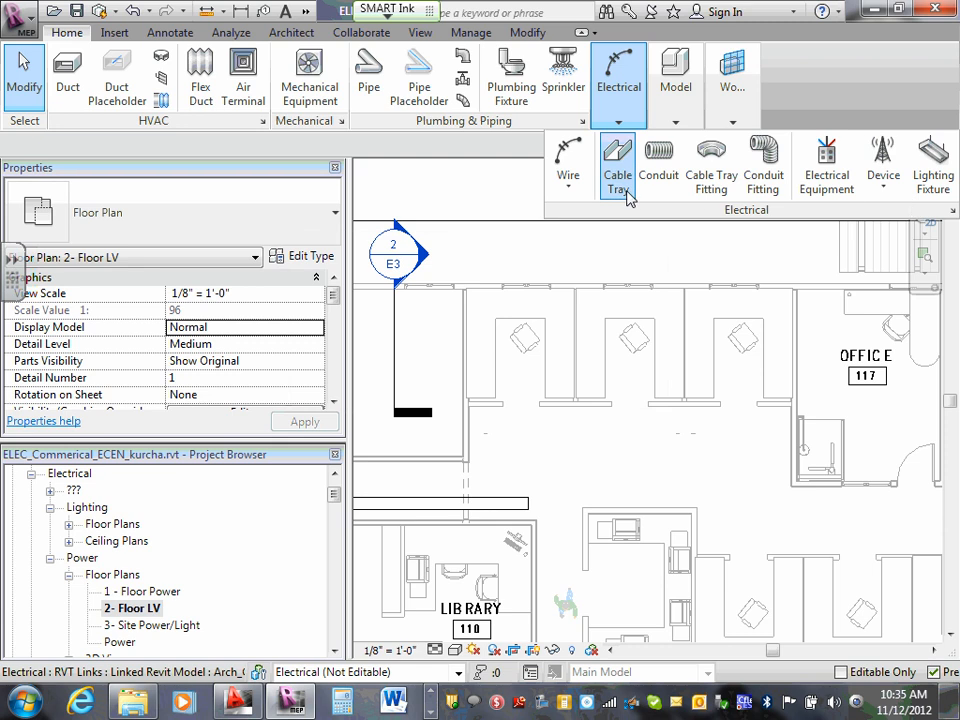
click(884, 186)
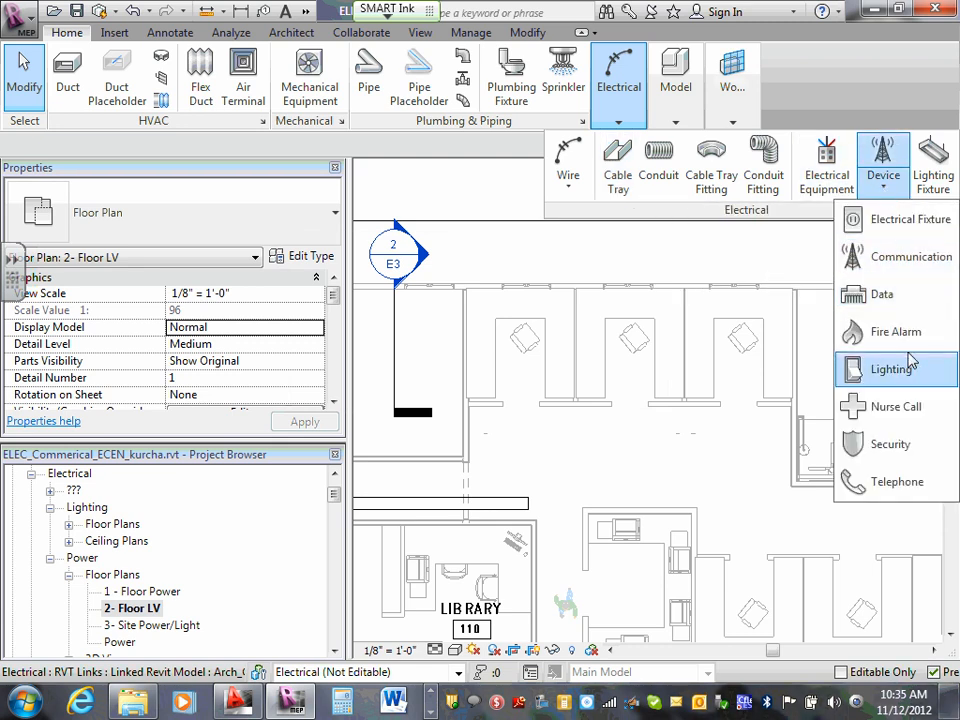
click(896, 297)
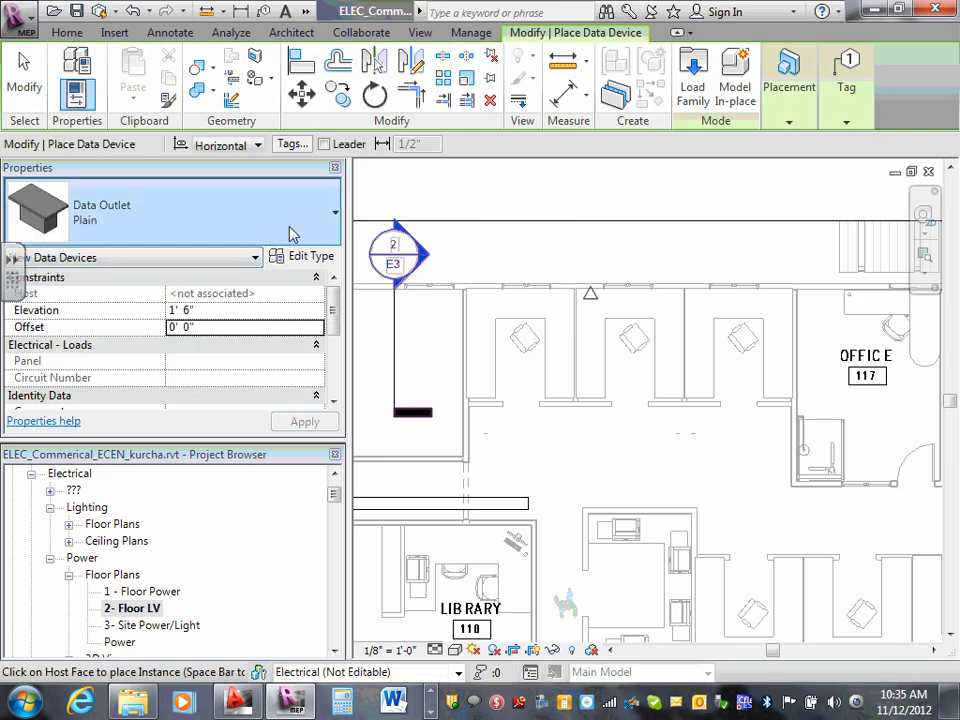
click(335, 213)
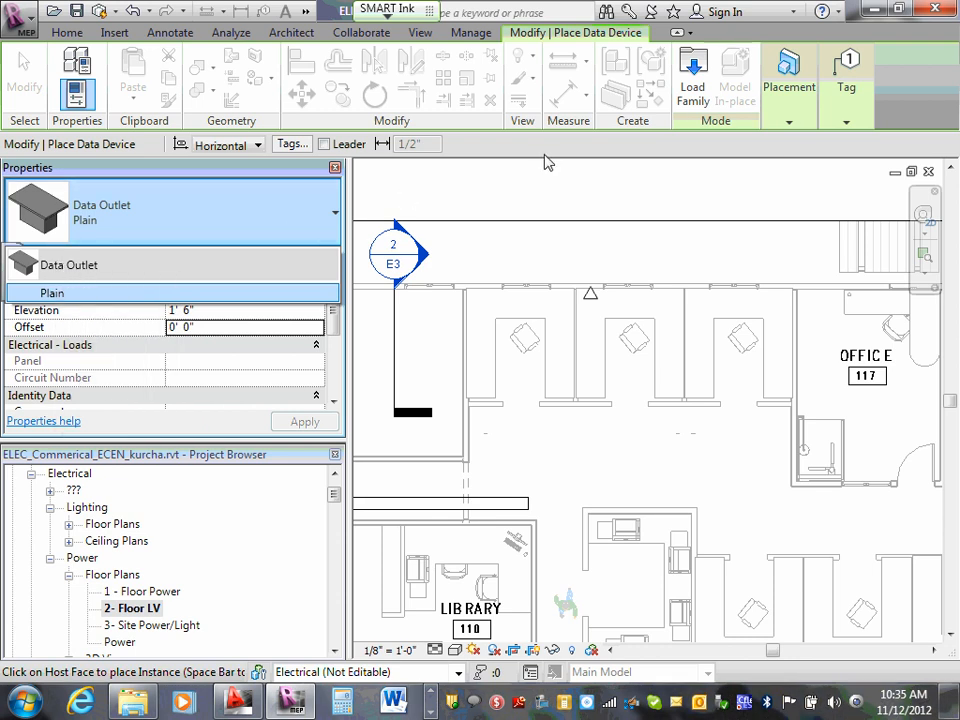
key(Escape)
key(Escape)
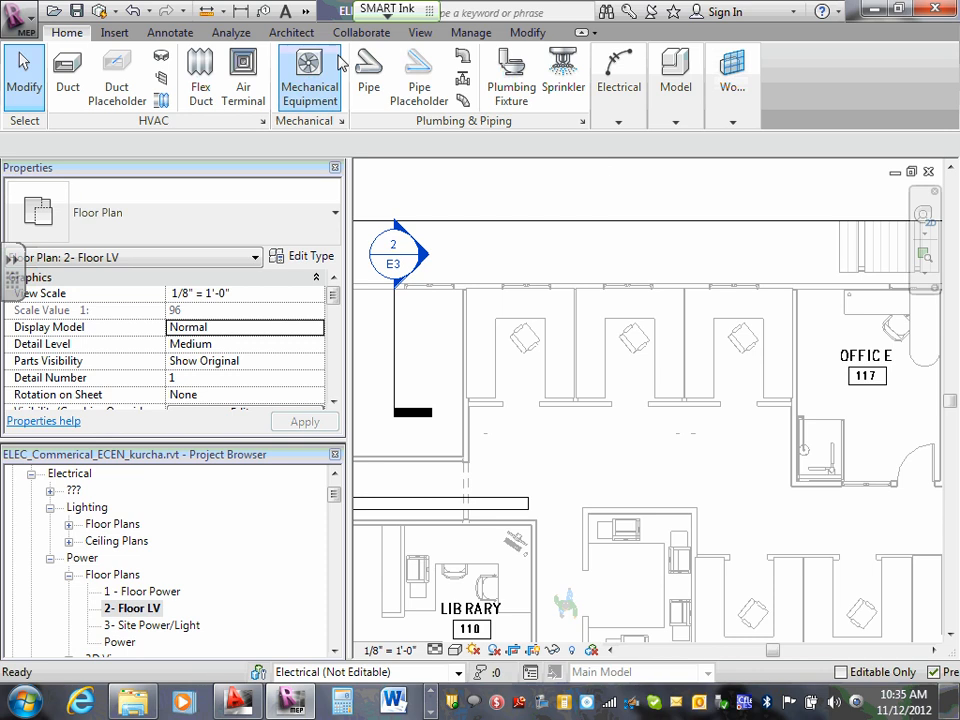
mouse_move(630, 124)
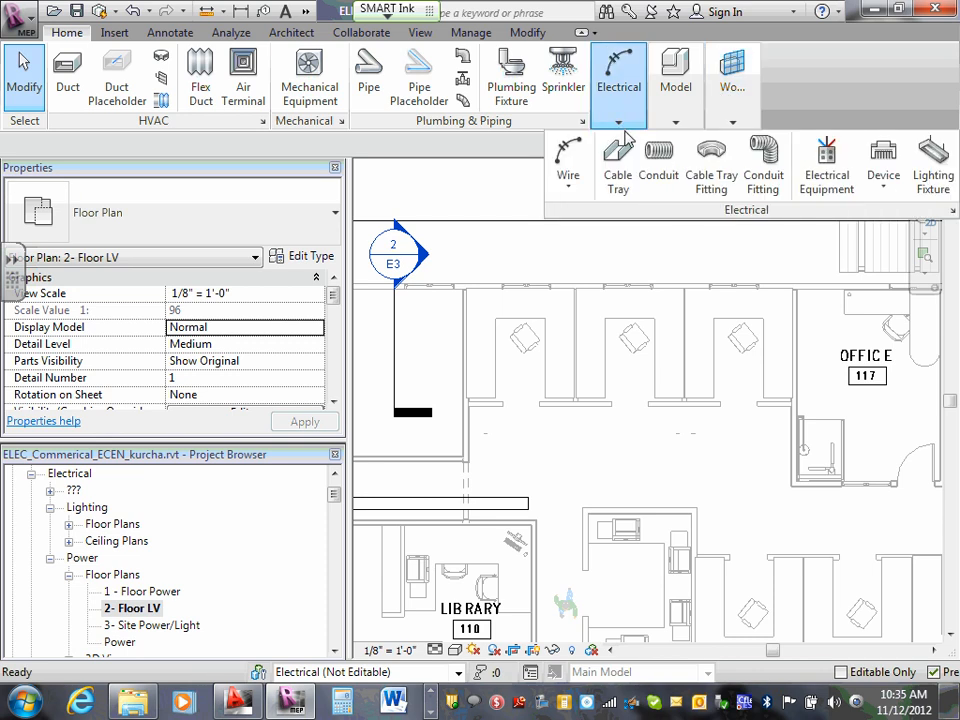
click(884, 184)
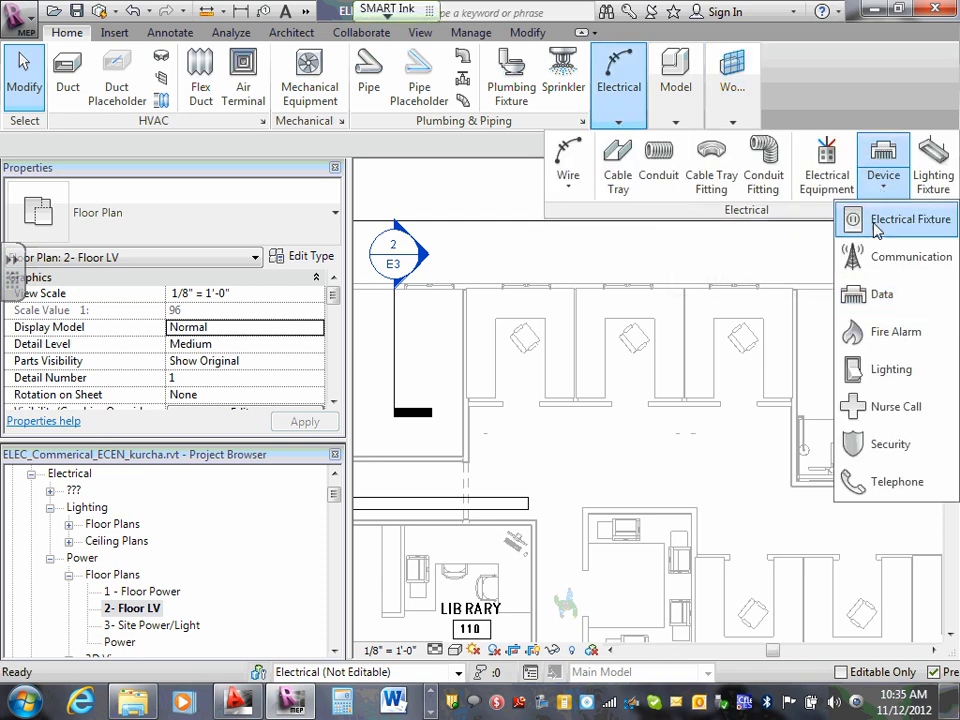
click(915, 265)
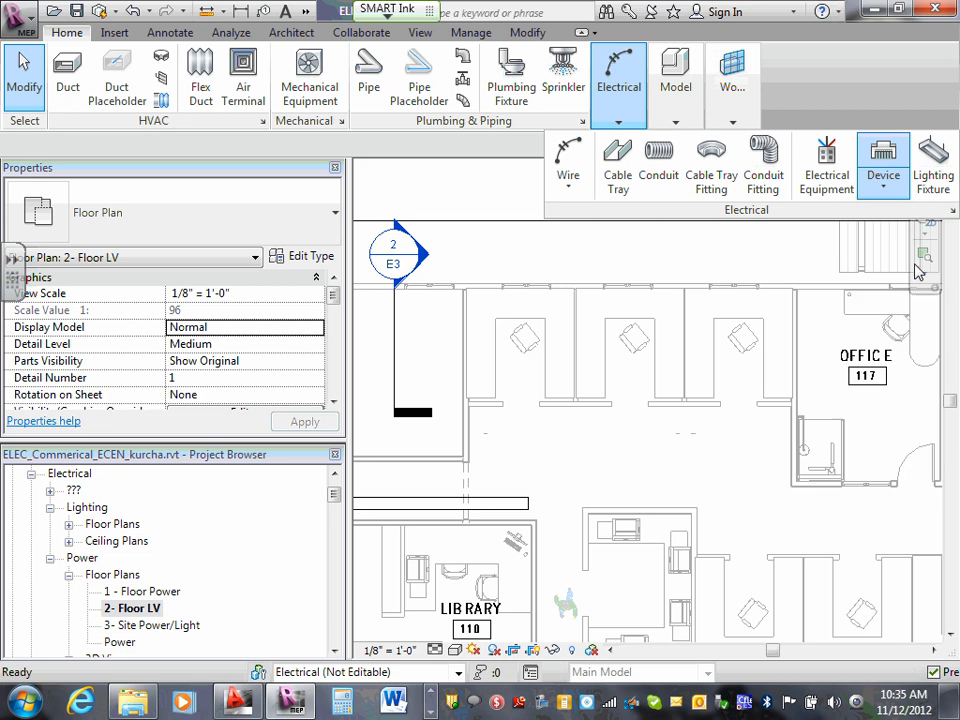
click(604, 367)
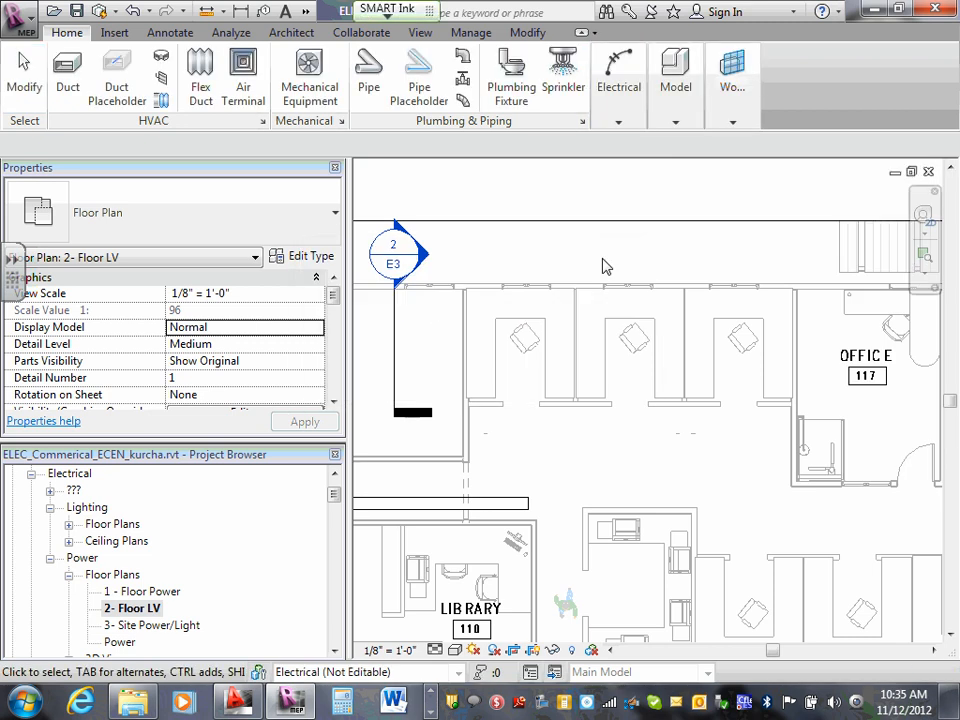
- Place a Telephone Outlet - Data device on the window wall of the cubicle nearest Office 117 and delete its tag
click(617, 120)
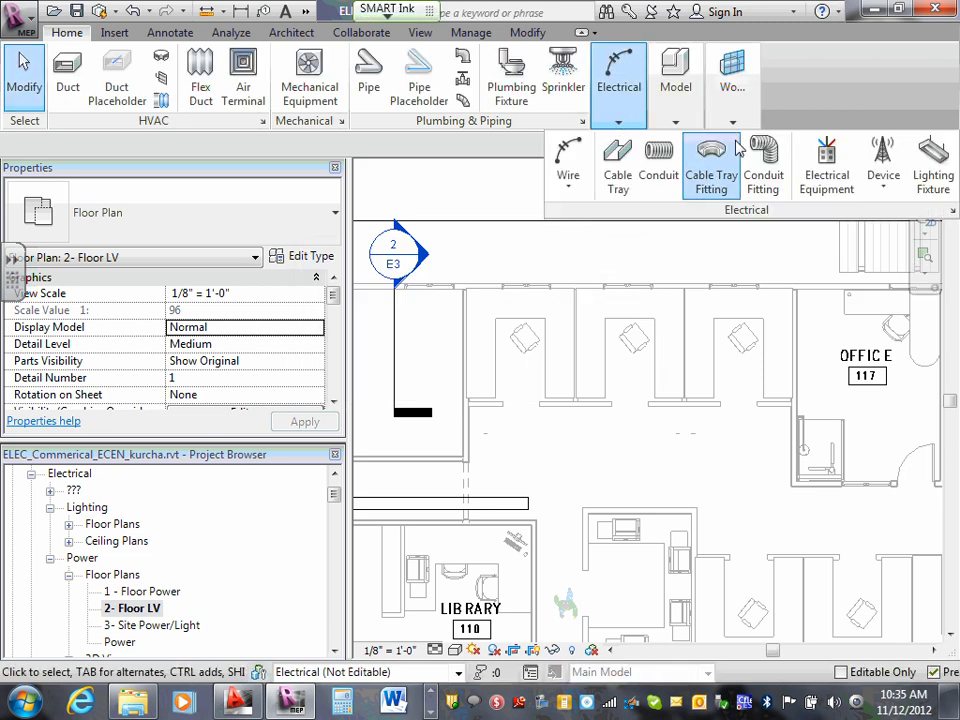
click(883, 191)
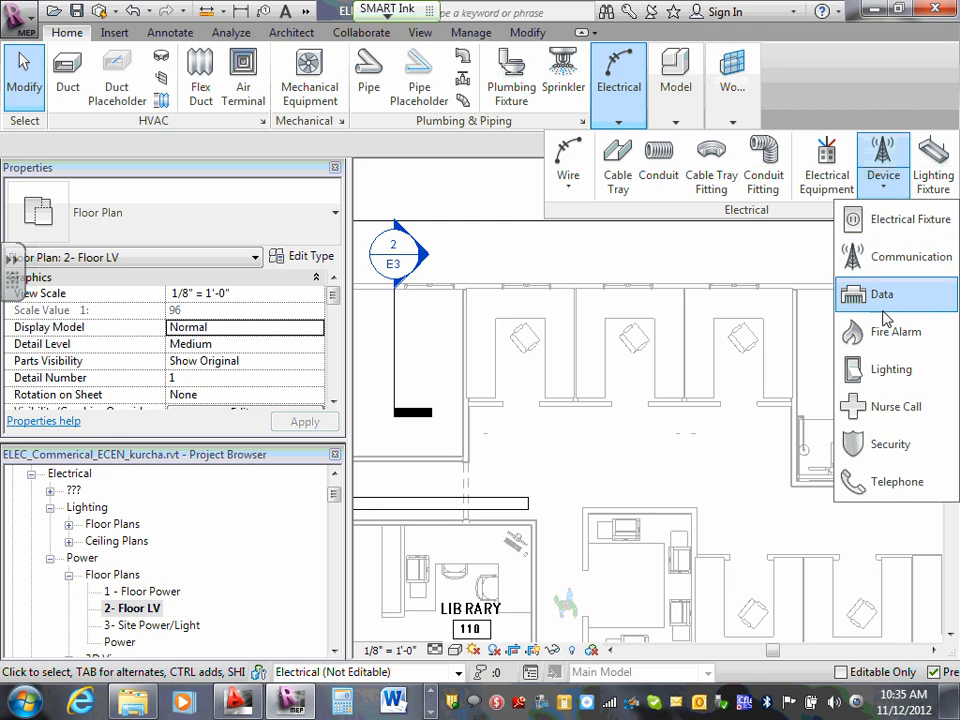
click(905, 481)
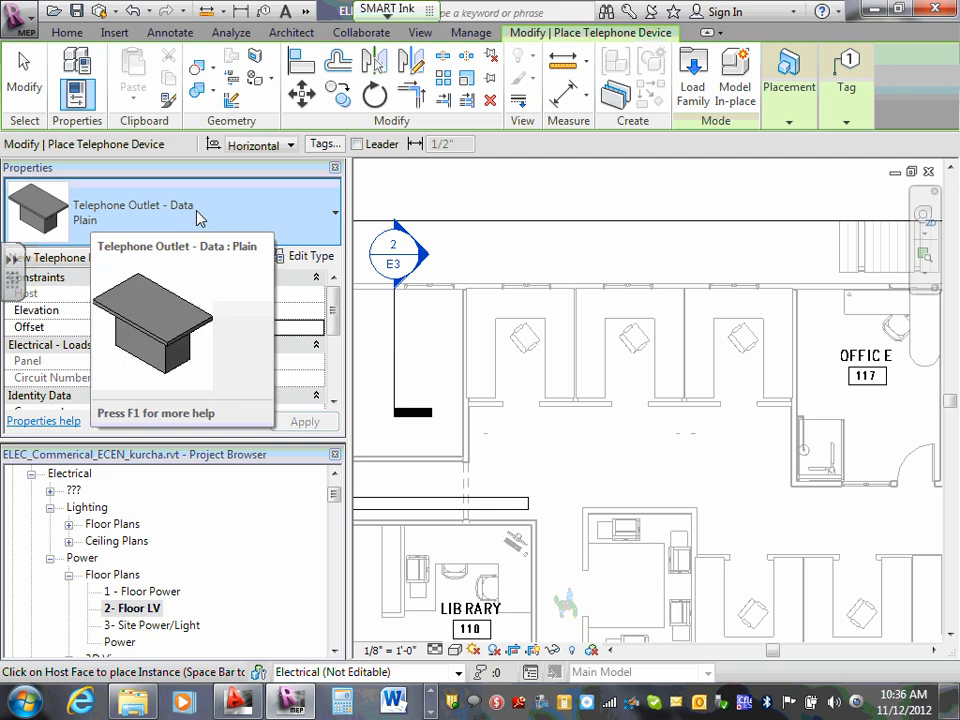
scroll(740, 290, up, 4)
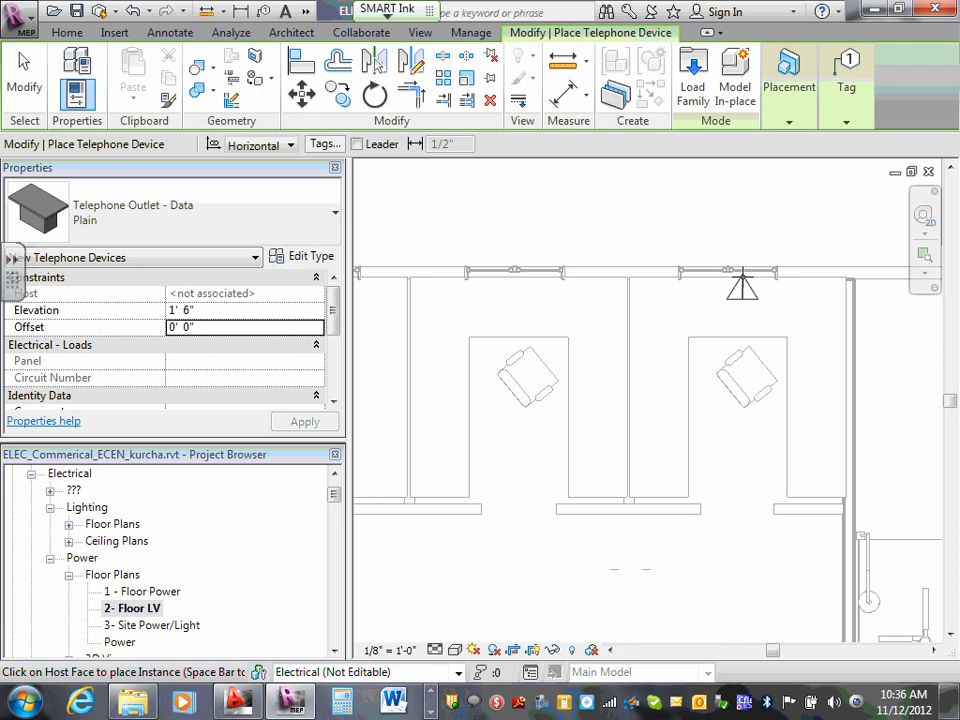
click(742, 272)
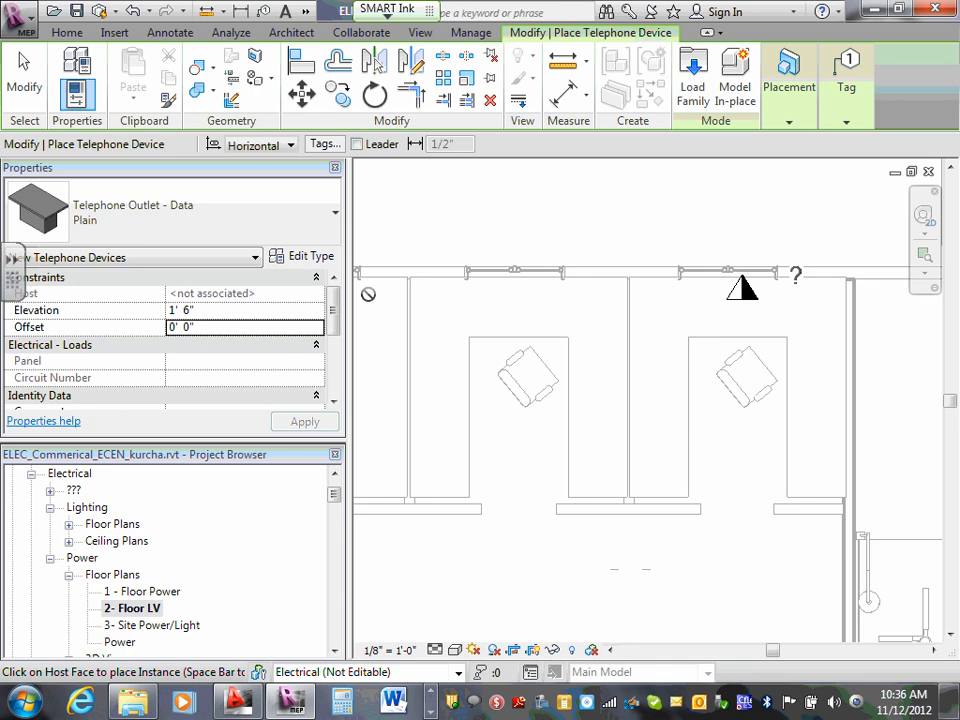
click(806, 119)
key(Escape)
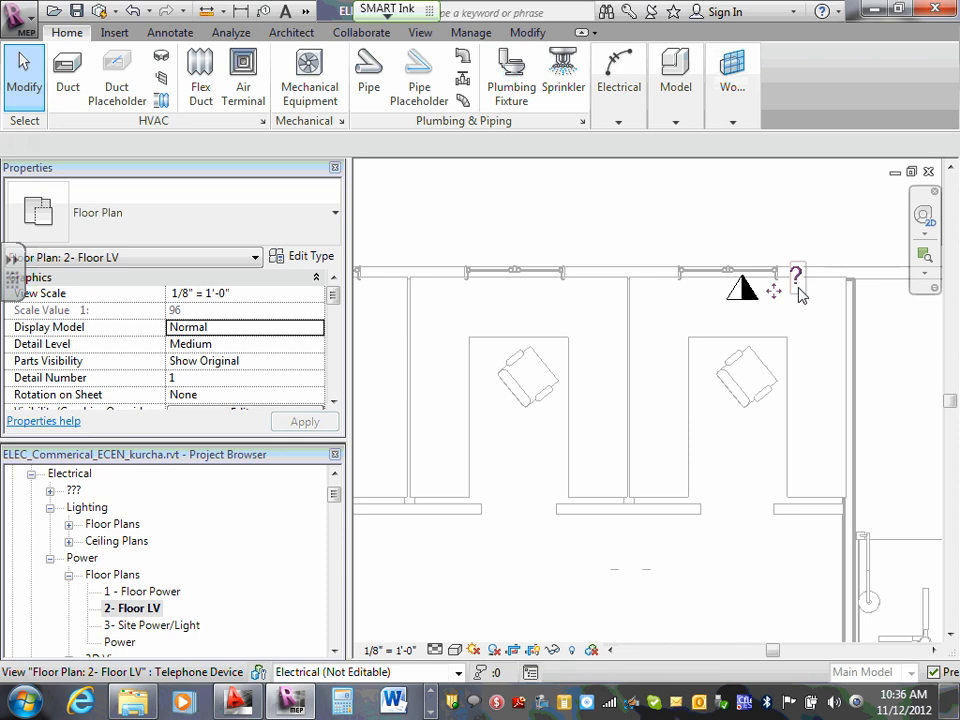
click(797, 284)
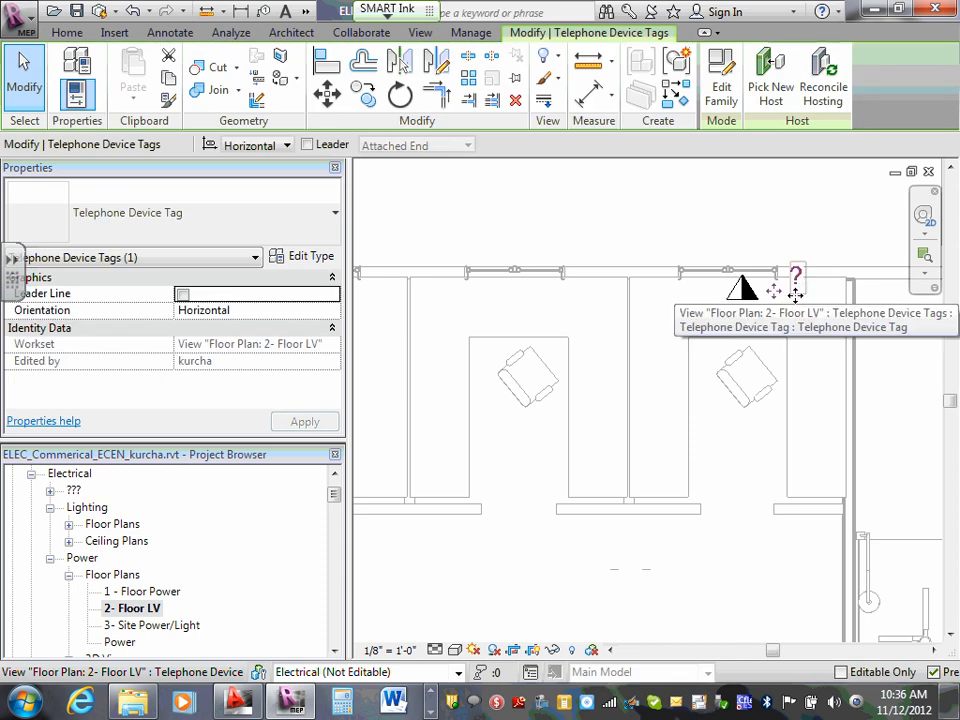
key(Delete)
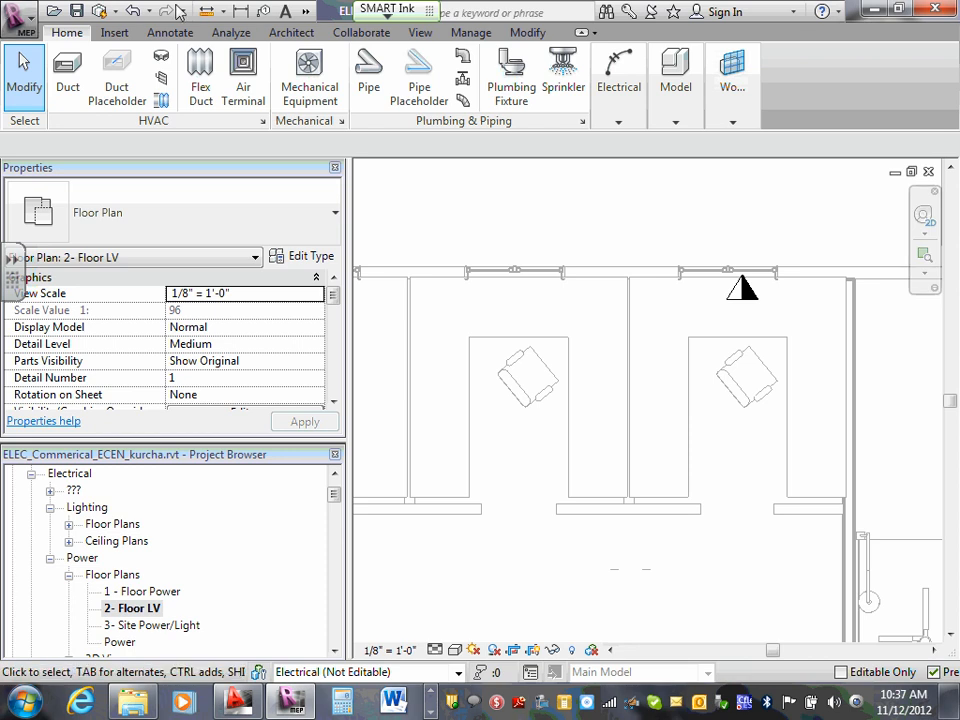
- Load the Manual Pull Station.rfa family from Electrical Components > Information and Communication > Fire Alarm
click(125, 35)
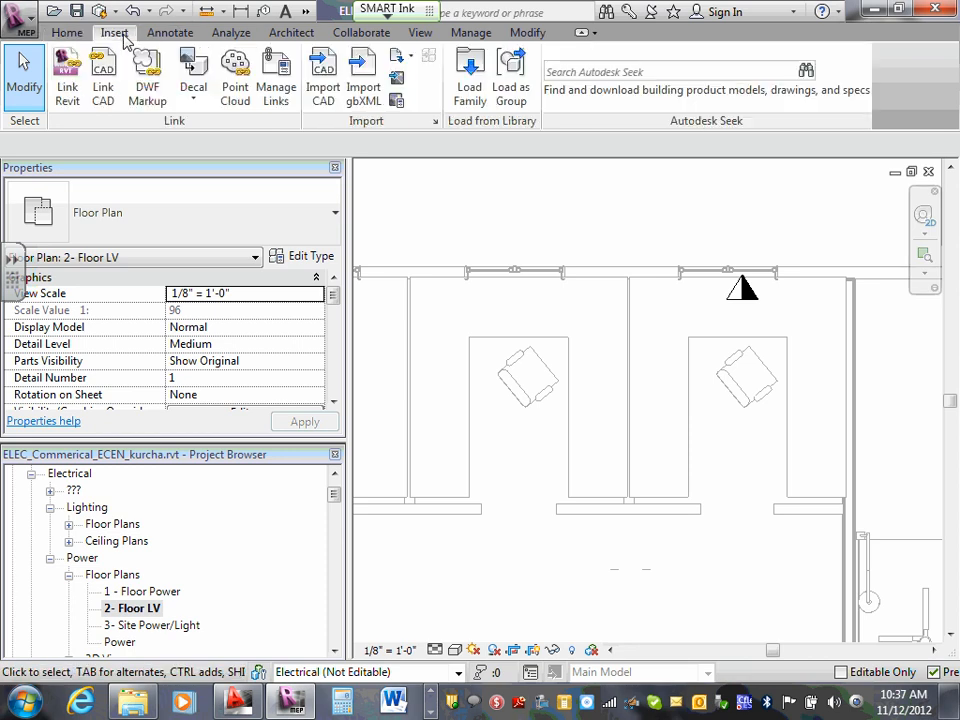
click(469, 80)
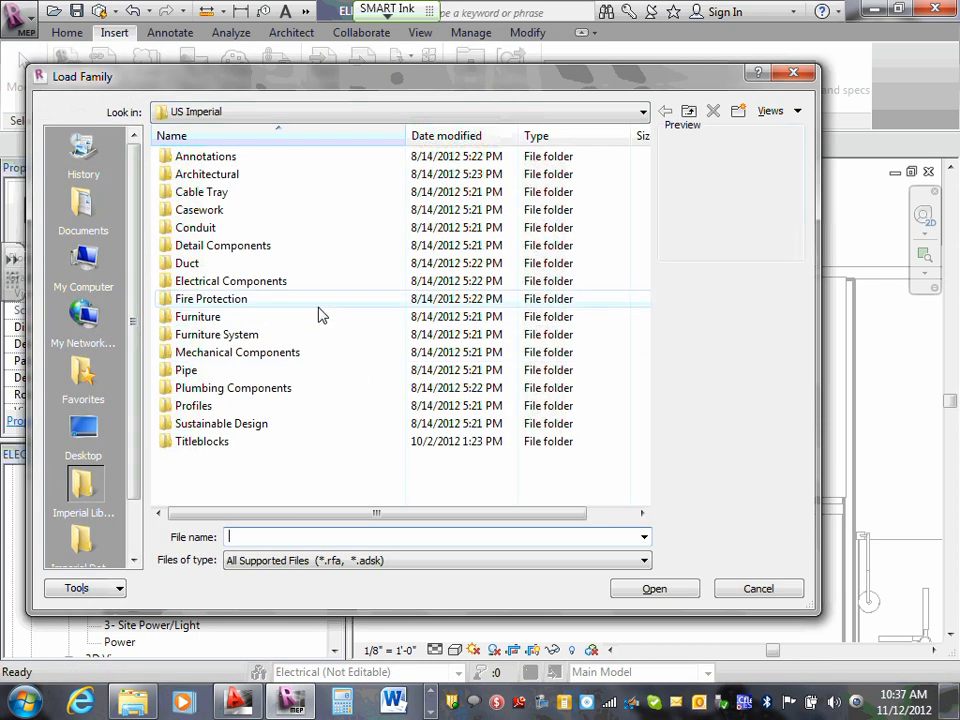
double_click(288, 283)
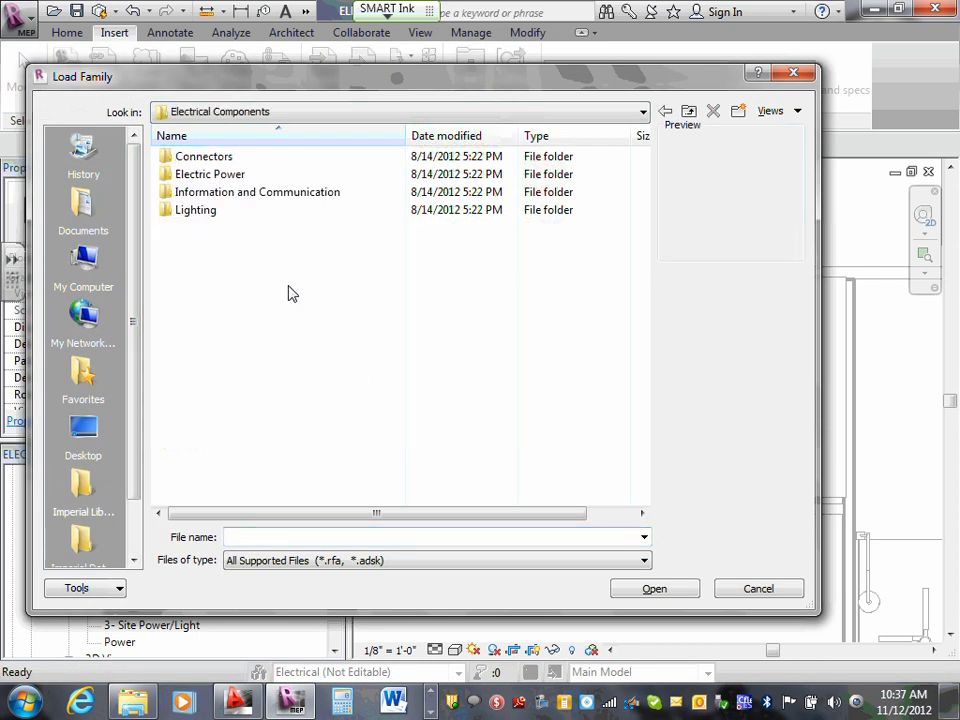
double_click(250, 197)
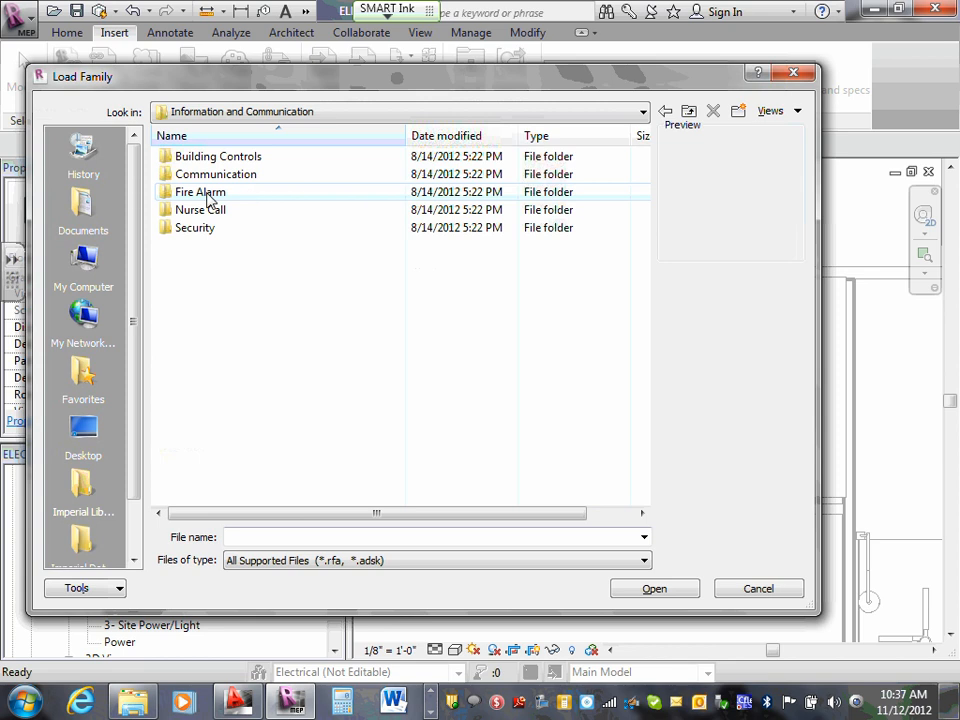
double_click(210, 193)
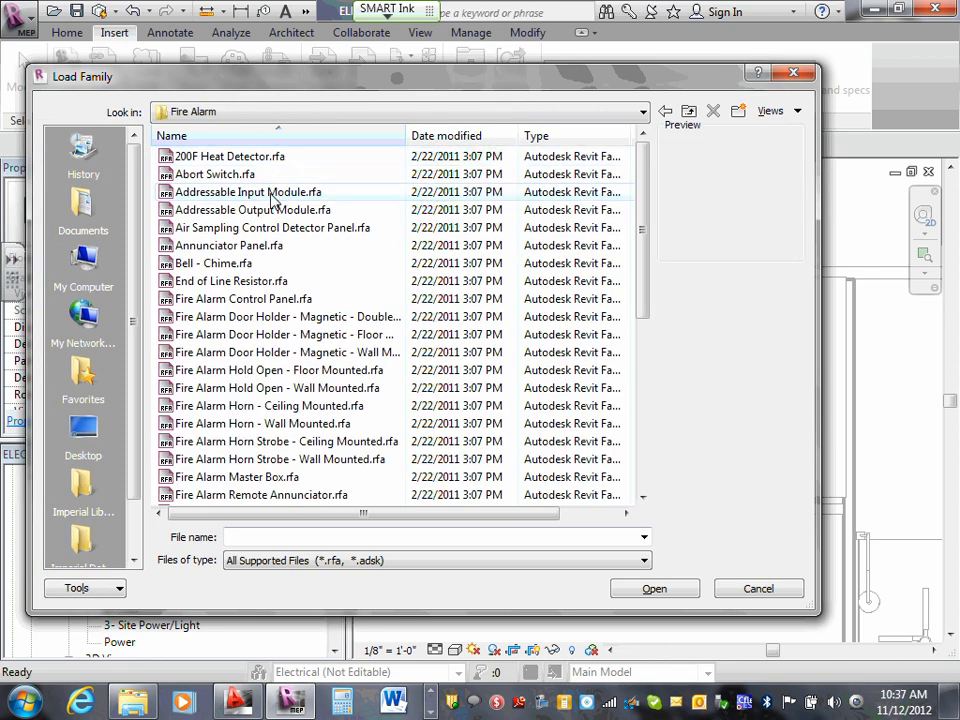
scroll(273, 207, down, 3)
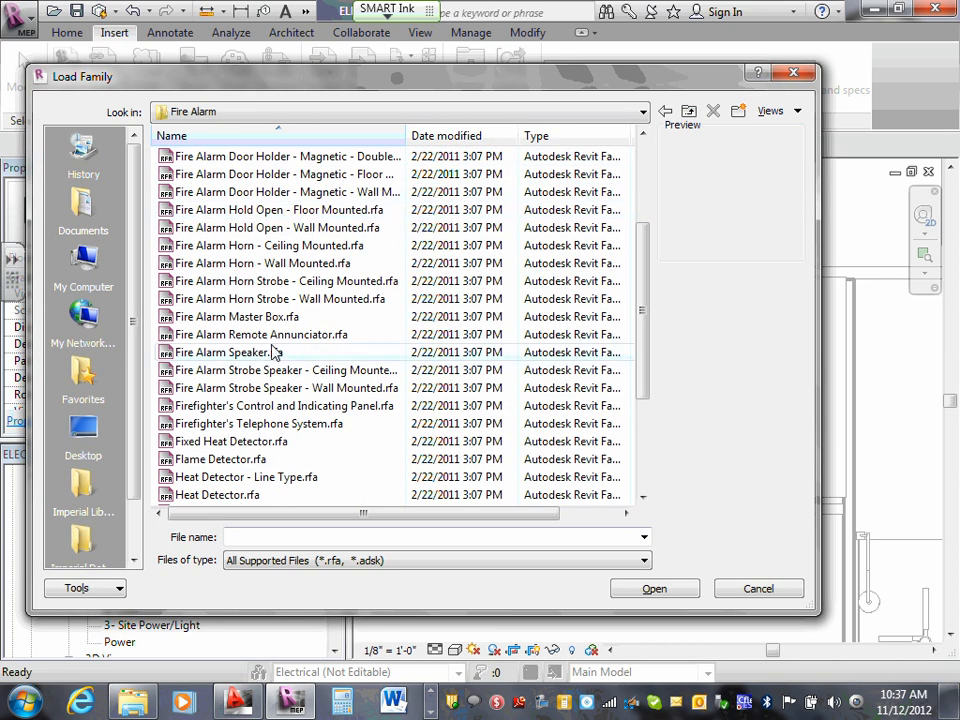
scroll(260, 425, down, 1)
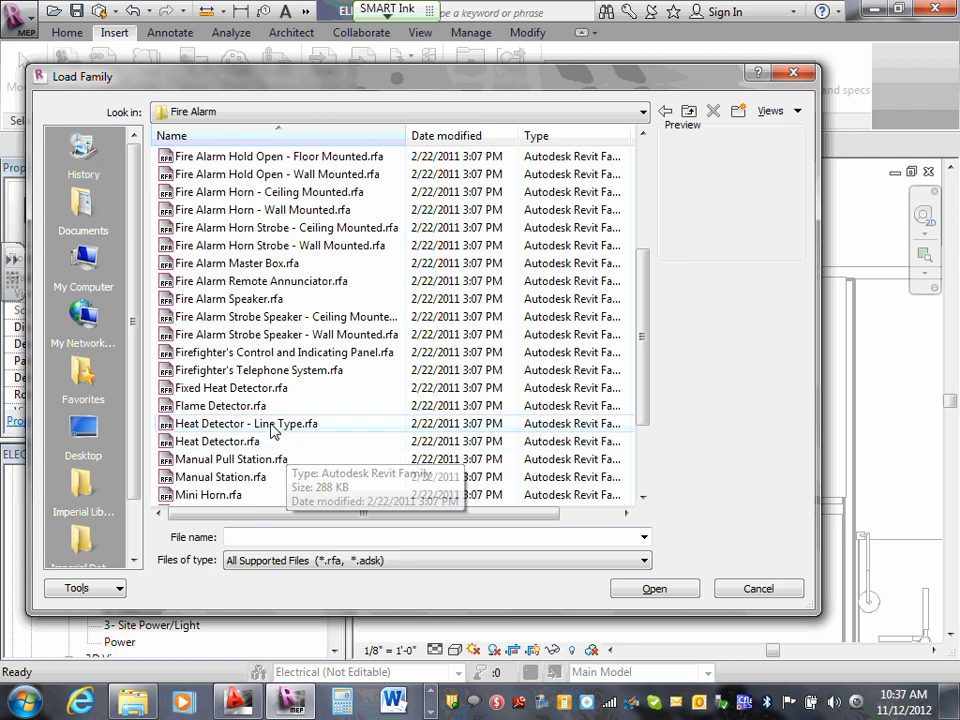
scroll(280, 428, down, 1)
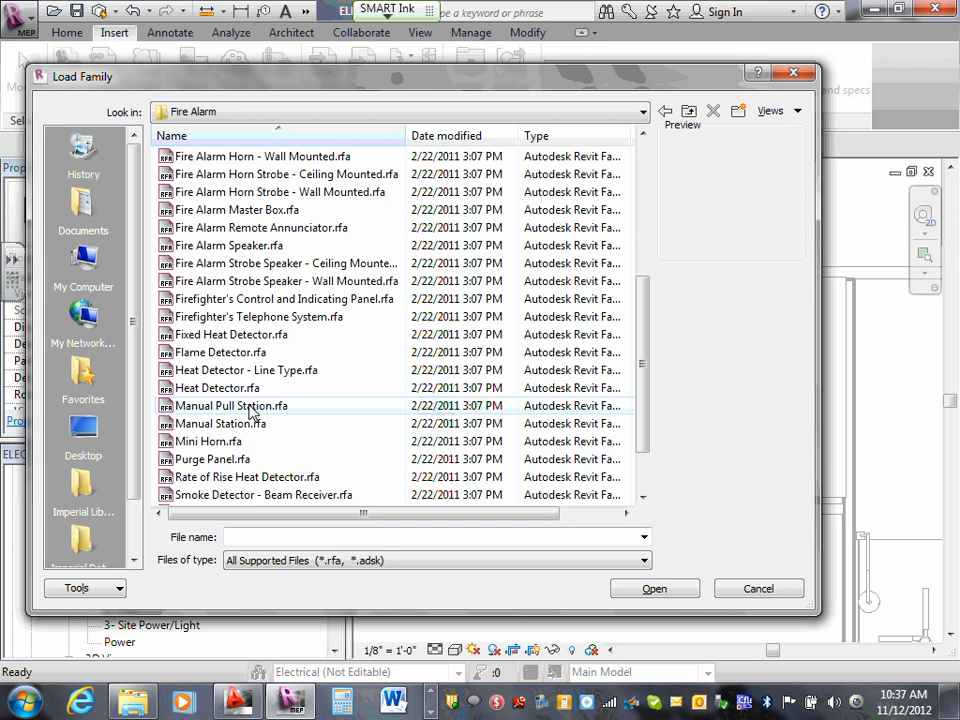
click(252, 410)
click(666, 590)
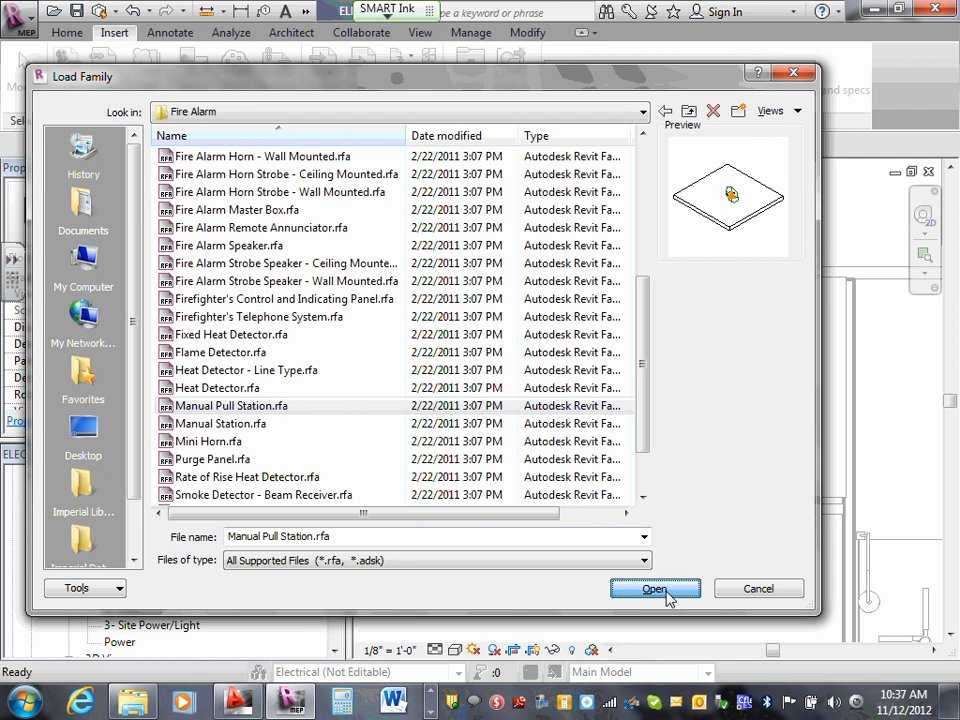
- Place a Manual Pull Station fire alarm device on Lunch 119's exterior wall, between the window and the exit door
scroll(677, 349, down, 3)
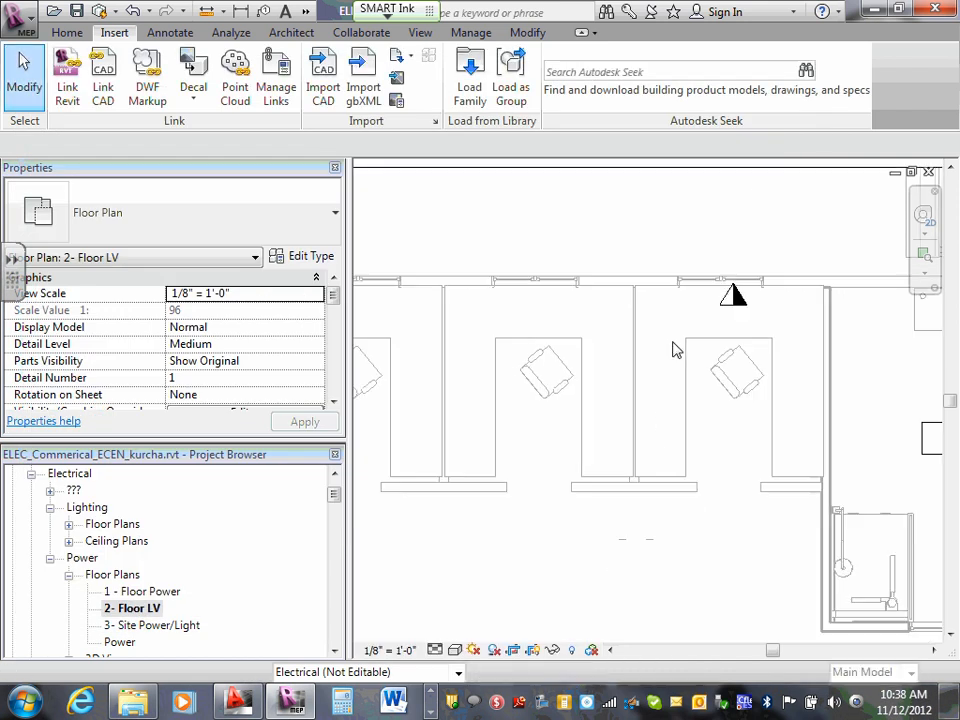
scroll(675, 349, down, 6)
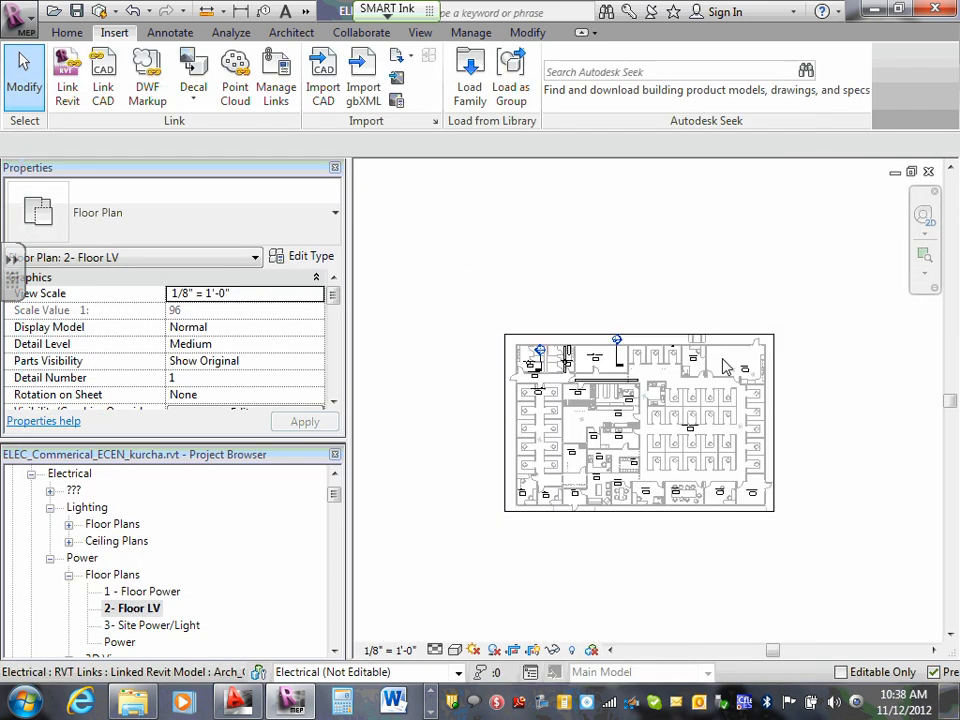
scroll(740, 350, up, 8)
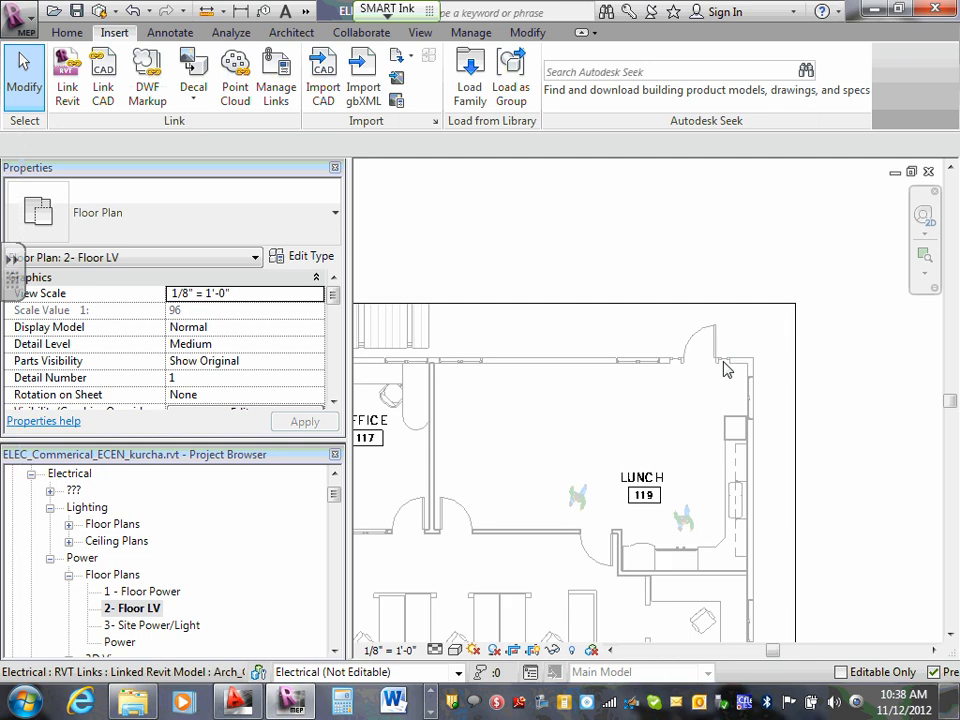
scroll(700, 375, up, 2)
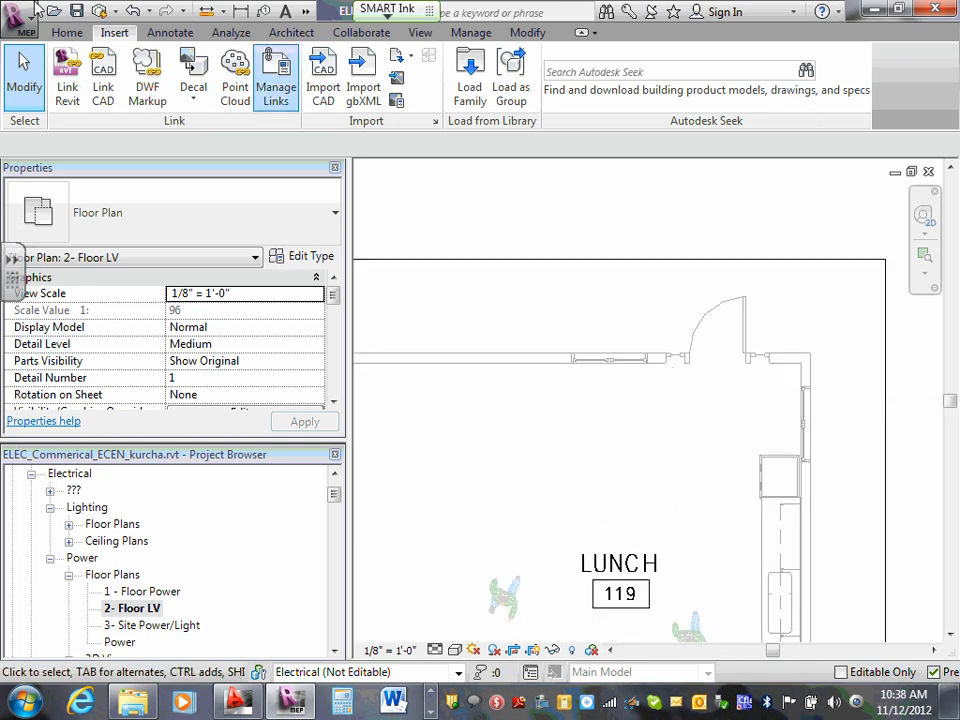
click(67, 33)
mouse_move(627, 125)
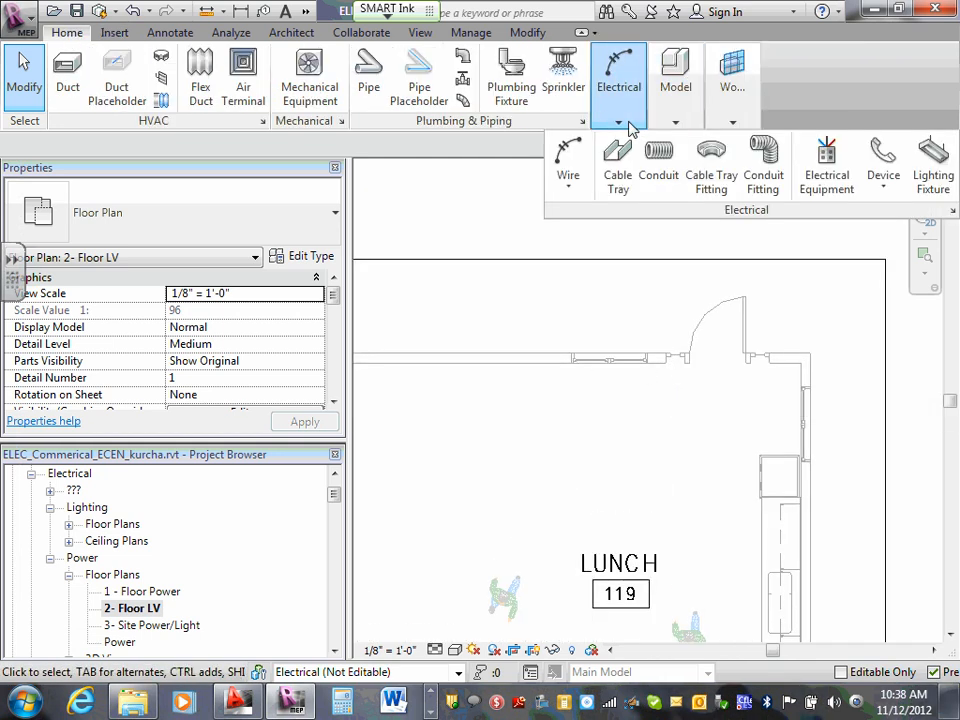
click(884, 195)
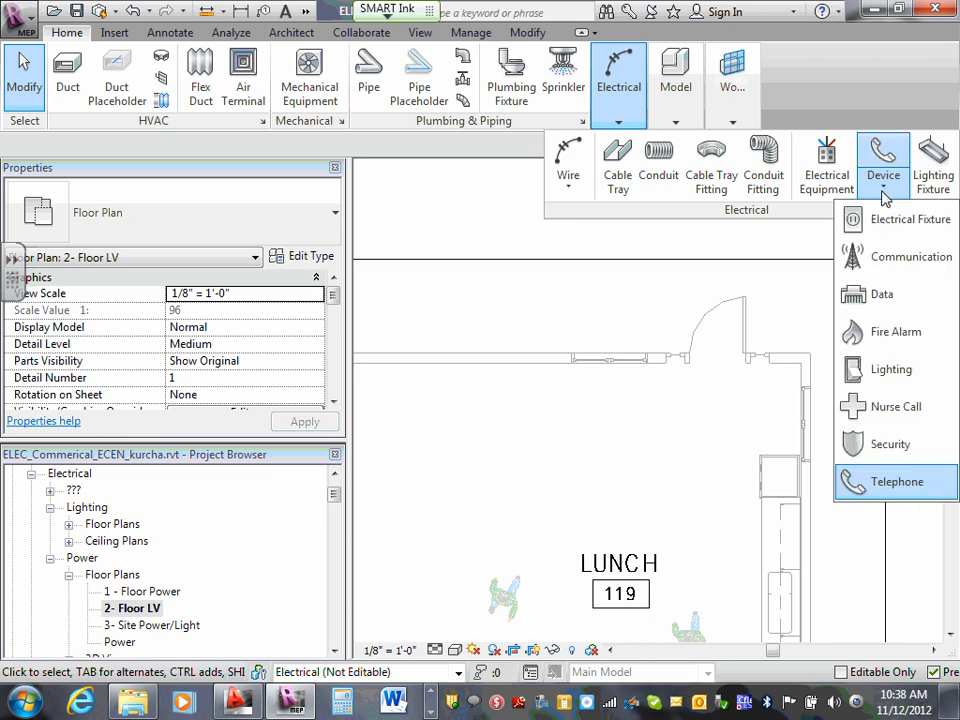
click(868, 333)
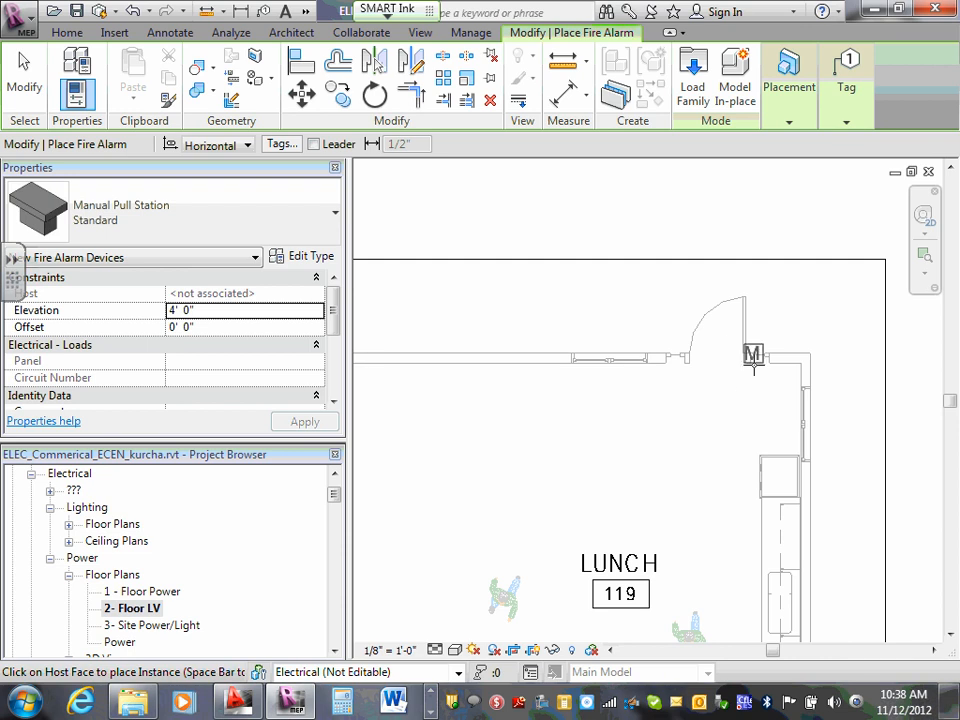
scroll(754, 358, up, 3)
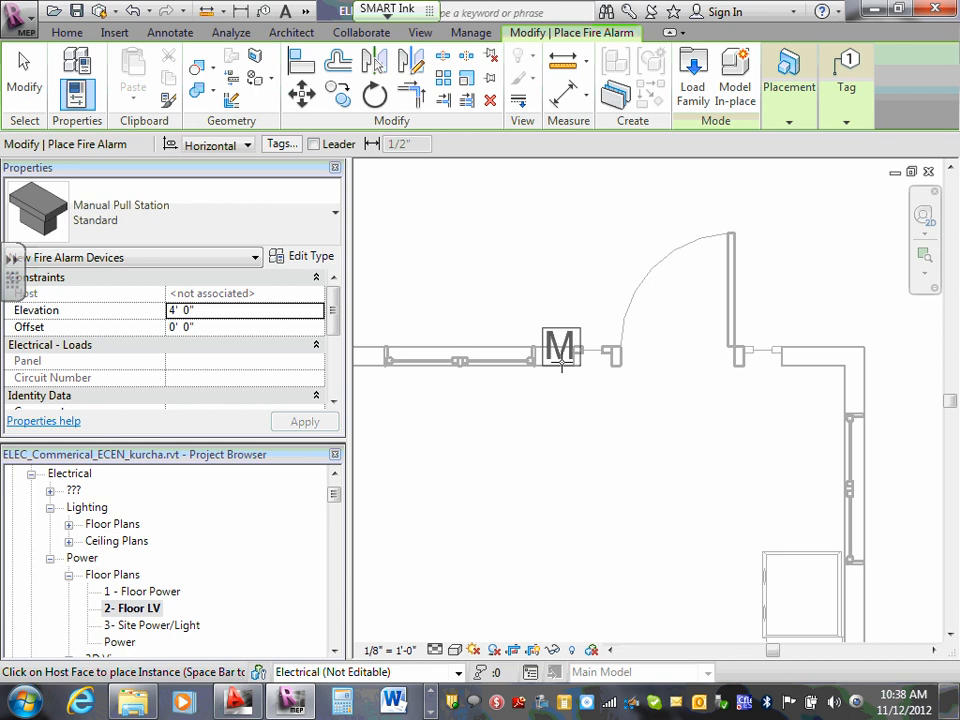
click(561, 363)
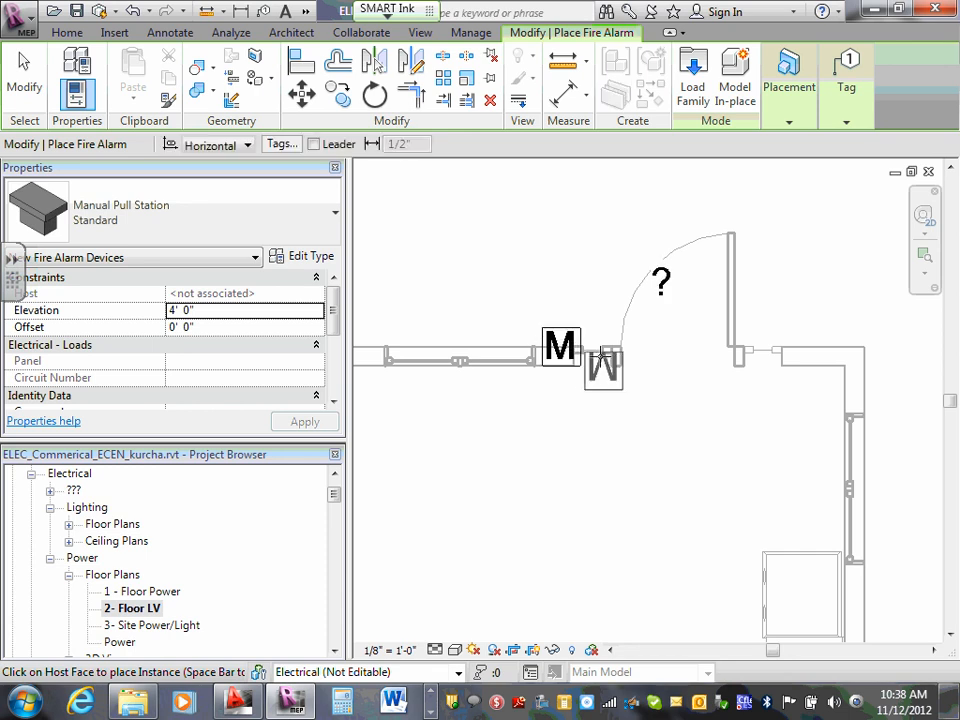
key(Escape)
key(Escape)
- Flip the pull station's work plane to the room side of the wall and flip it back
click(572, 349)
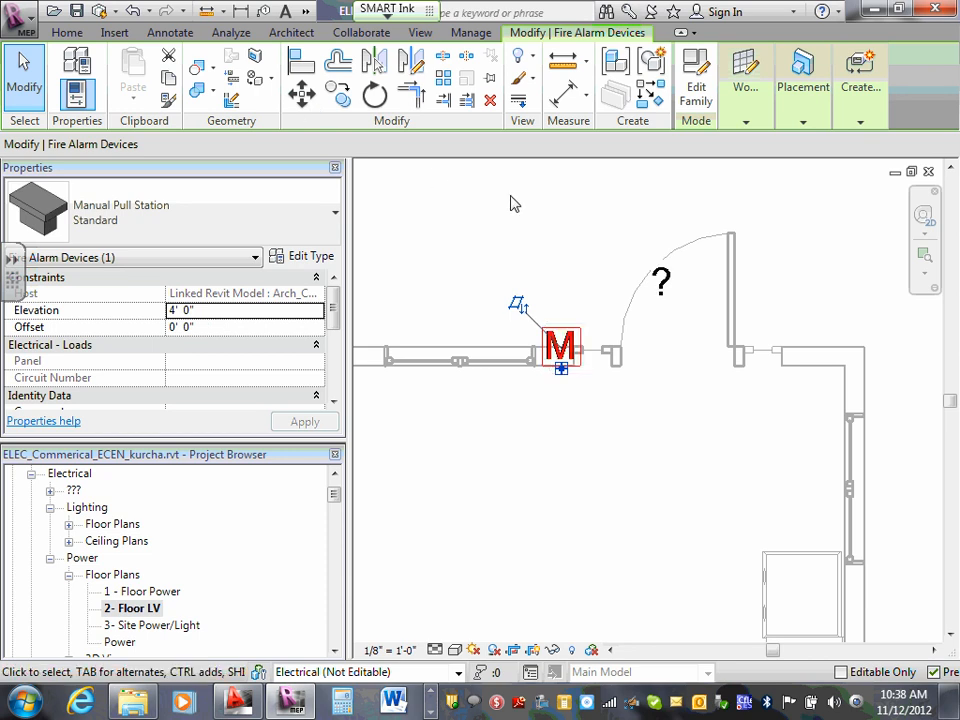
click(519, 305)
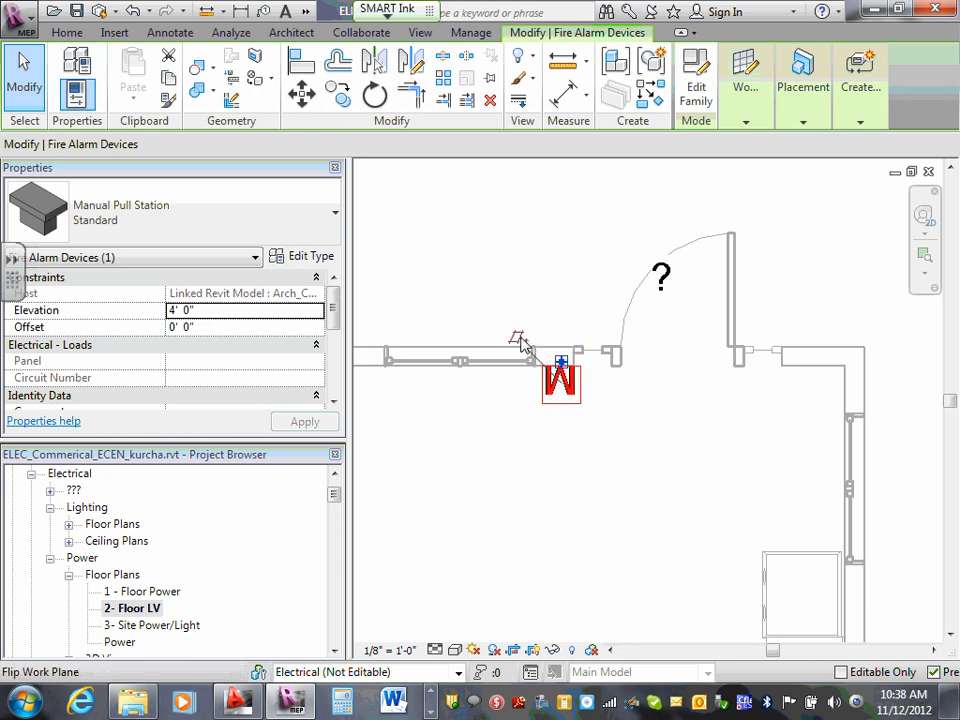
click(516, 337)
click(553, 450)
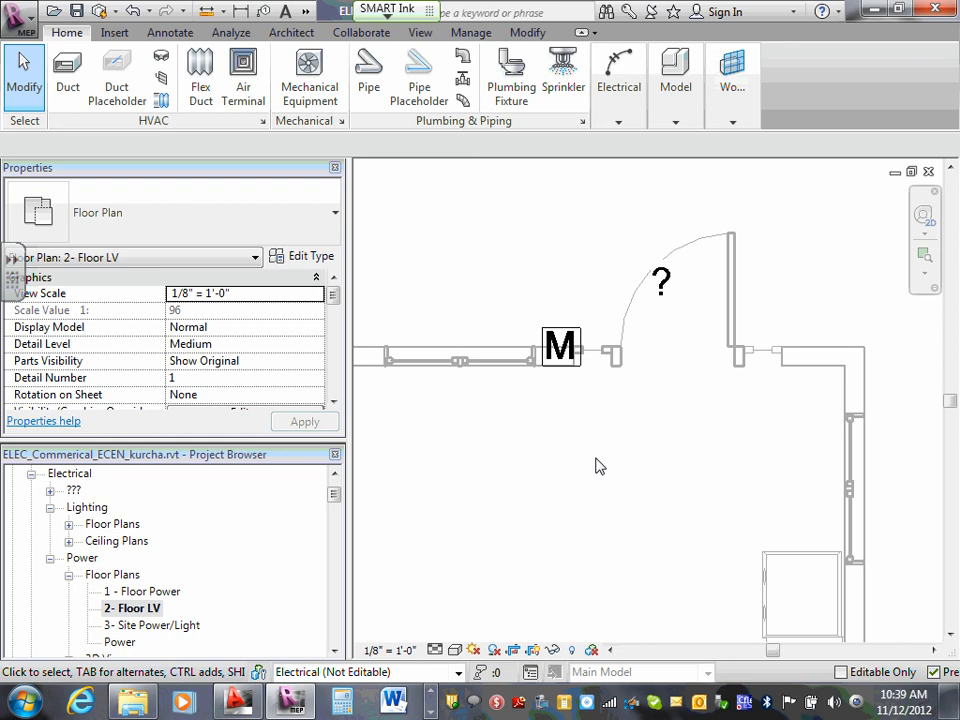
- Move the pull station's fire alarm device tag slightly down, closer to the exit door opening
click(664, 292)
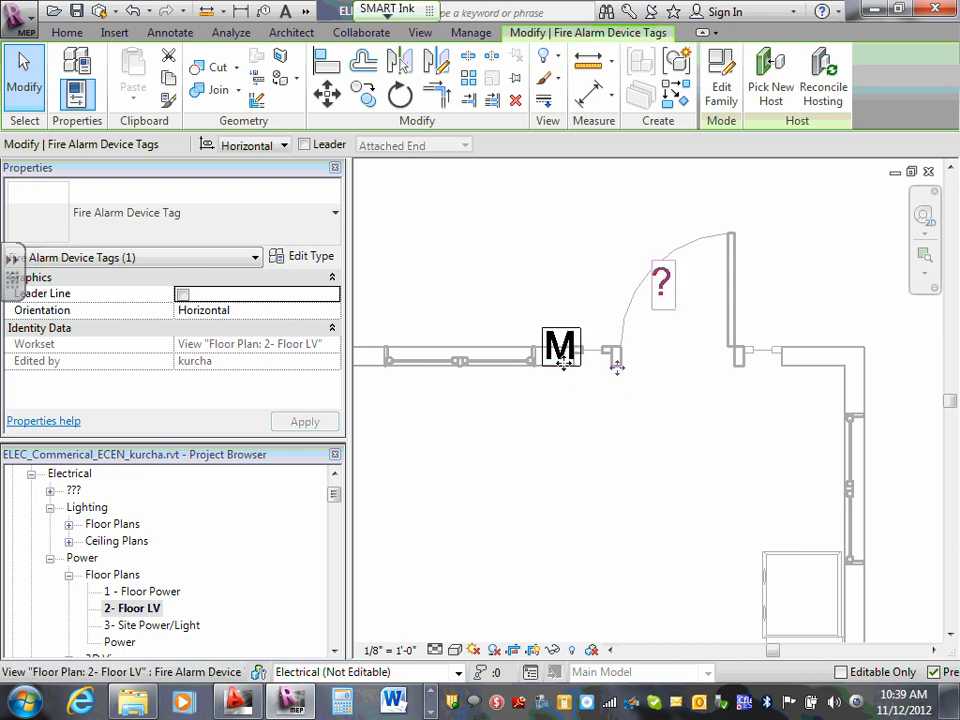
drag(561, 366, 561, 397)
click(668, 393)
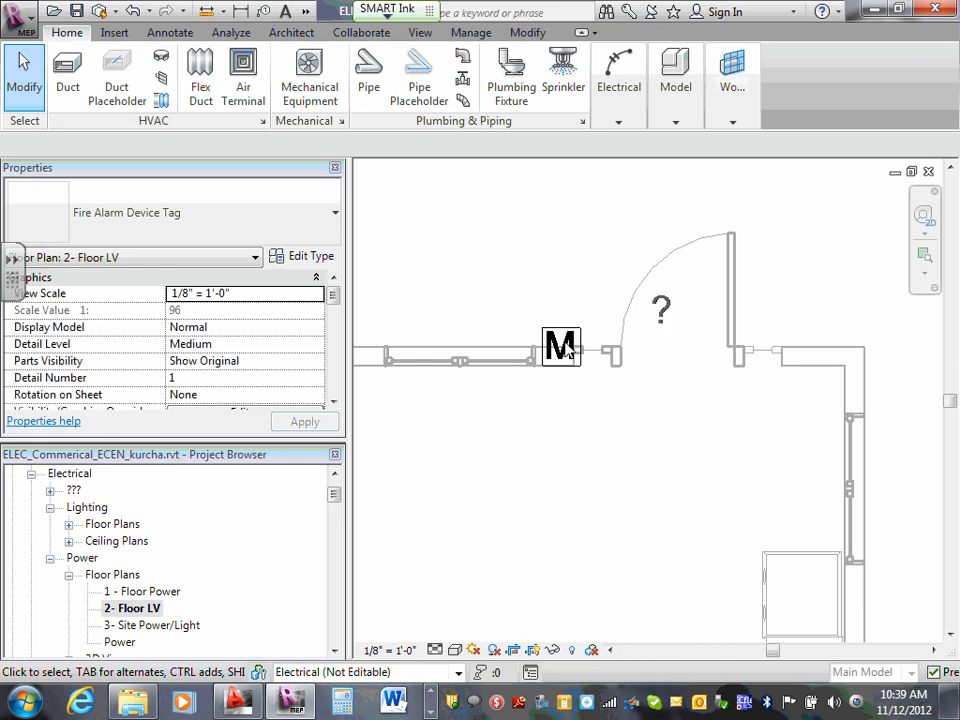
click(574, 338)
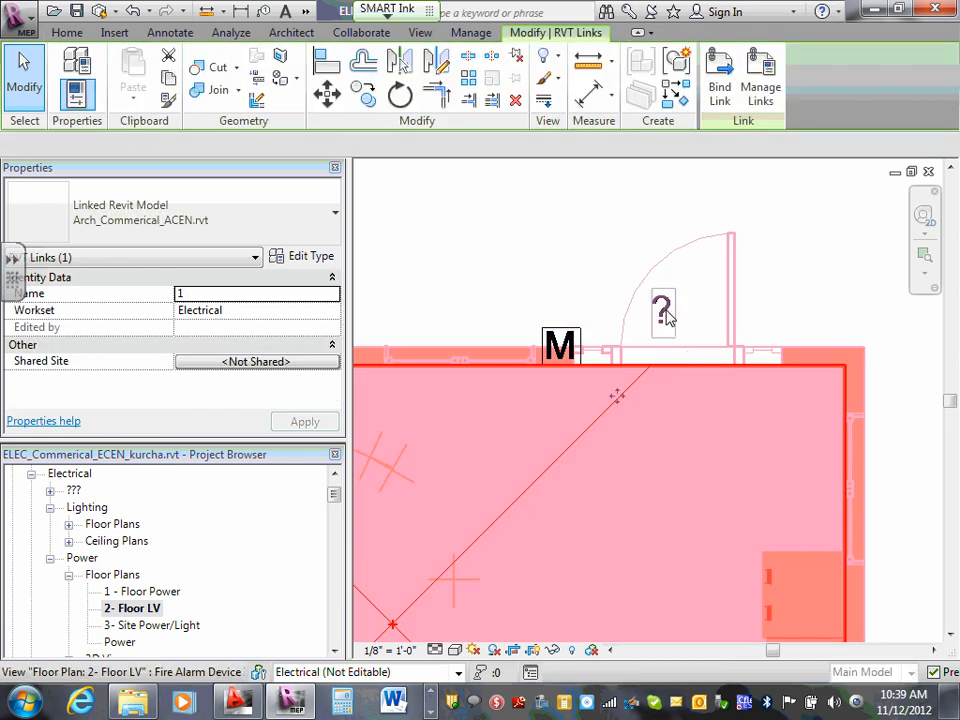
click(670, 314)
click(540, 261)
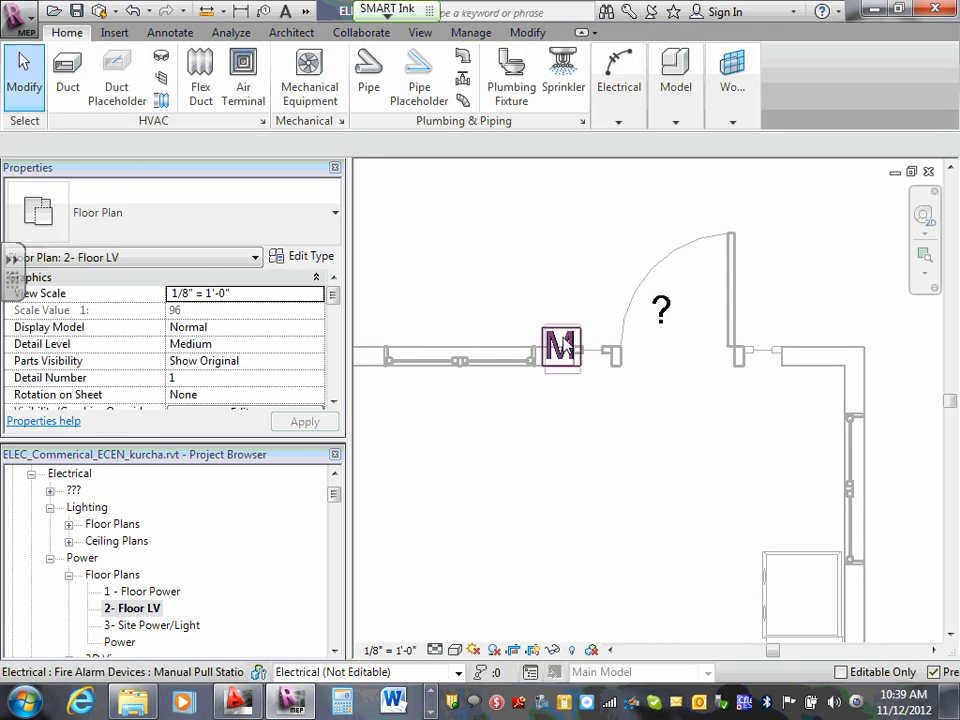
- Try the pull station's symbol on the room side by flipping its work plane, then restore its orientation
click(558, 335)
click(531, 313)
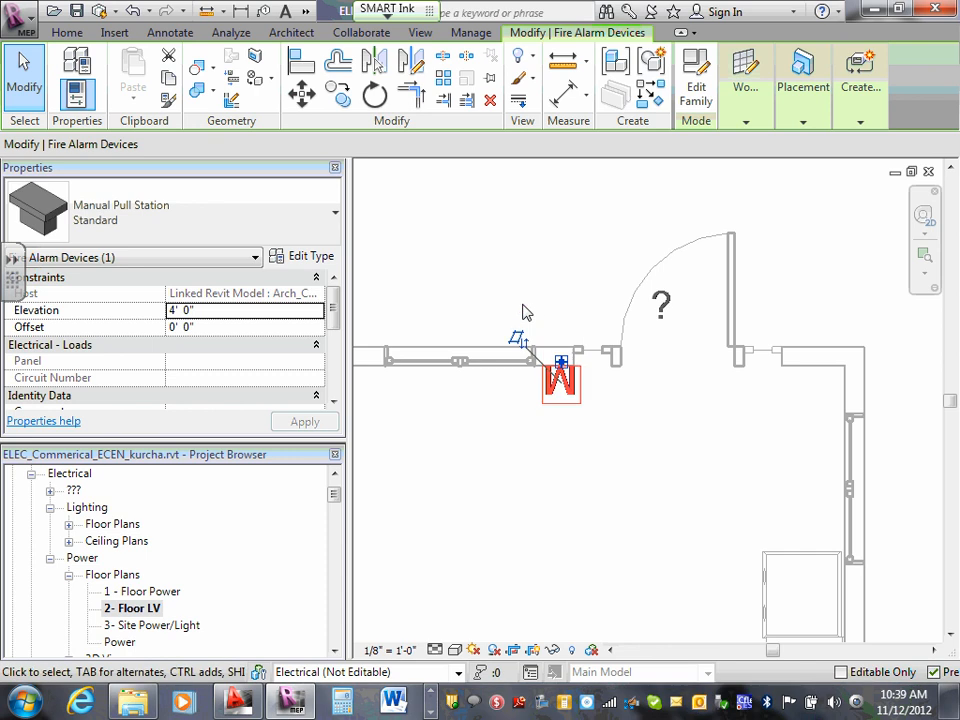
click(776, 497)
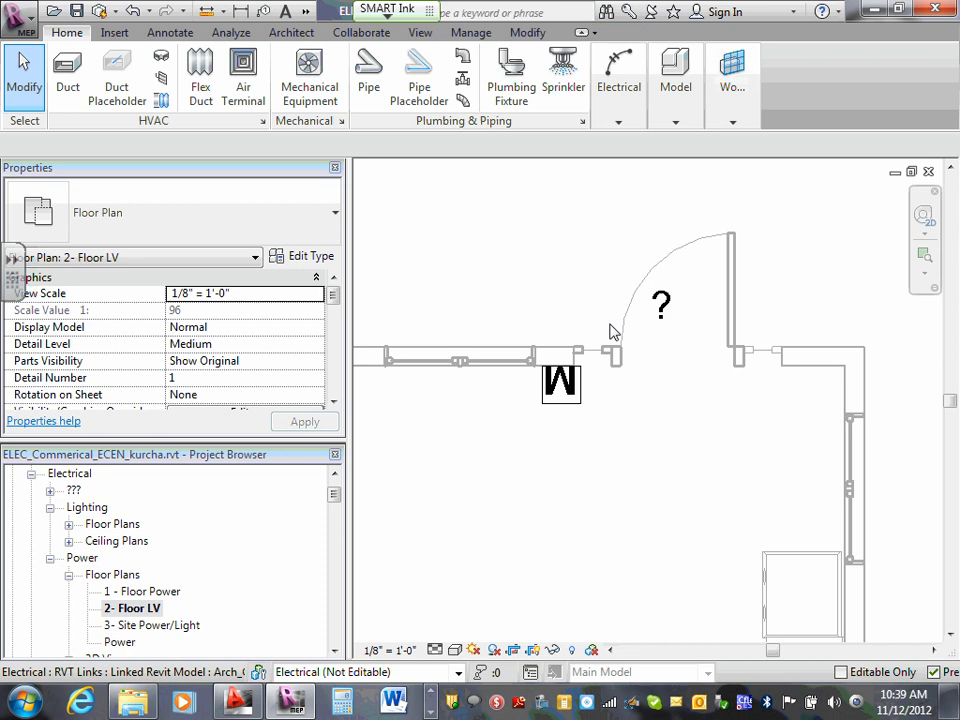
click(503, 343)
click(516, 338)
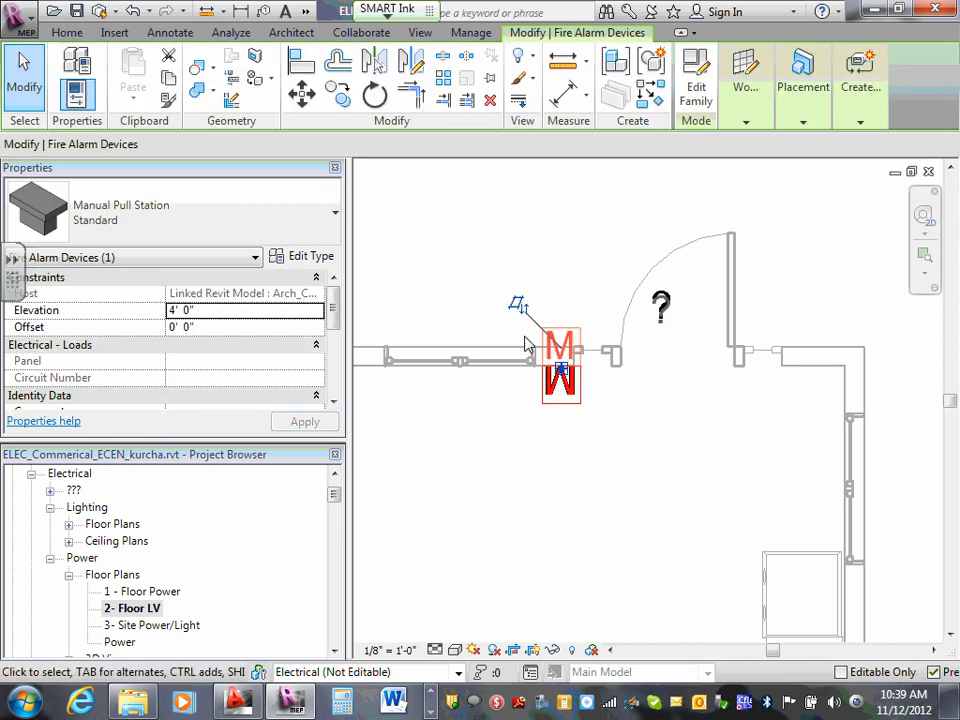
click(556, 403)
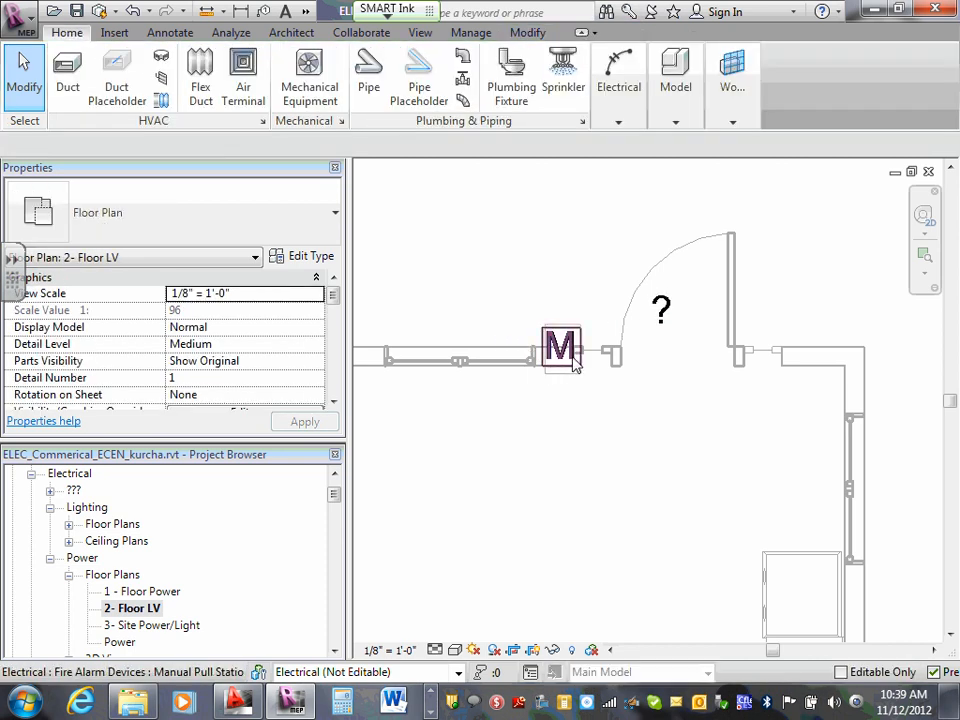
- Draw a building section inside Lunch 119, facing the exterior wall with the pull station and exit door
click(420, 33)
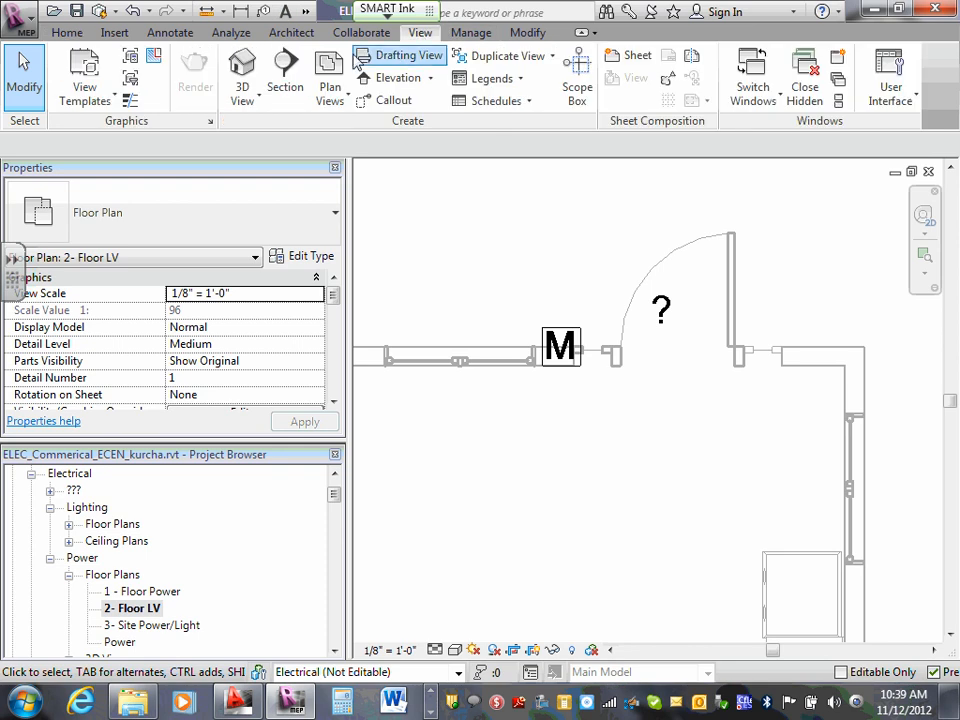
click(285, 80)
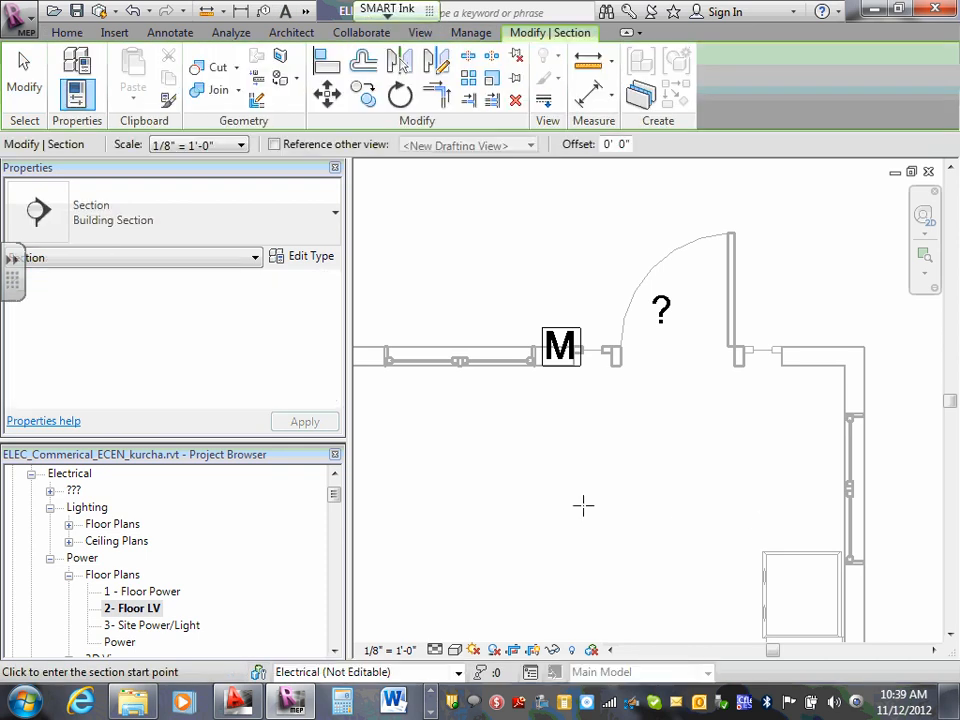
click(454, 411)
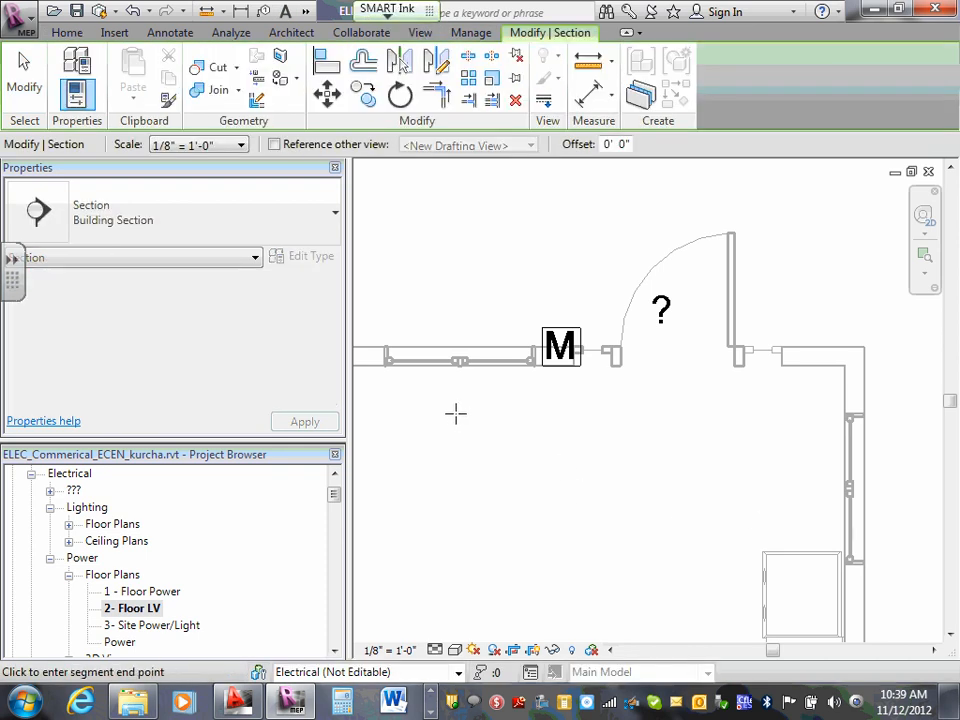
click(715, 412)
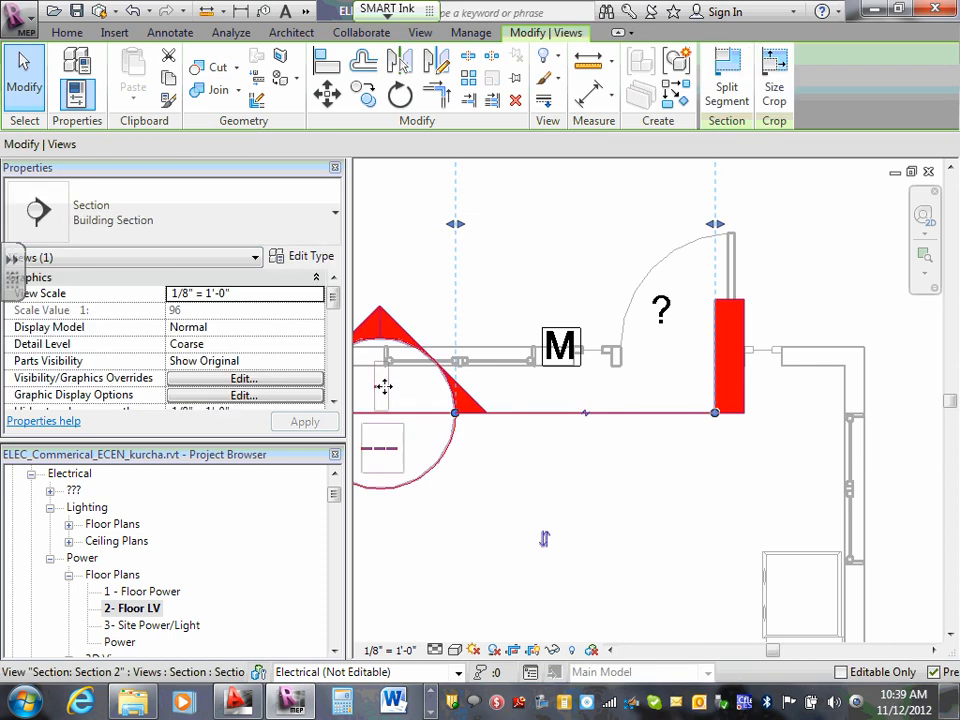
key(Escape)
- Open the new section view and examine how the pull station sits on the wall beside the door
double_click(381, 393)
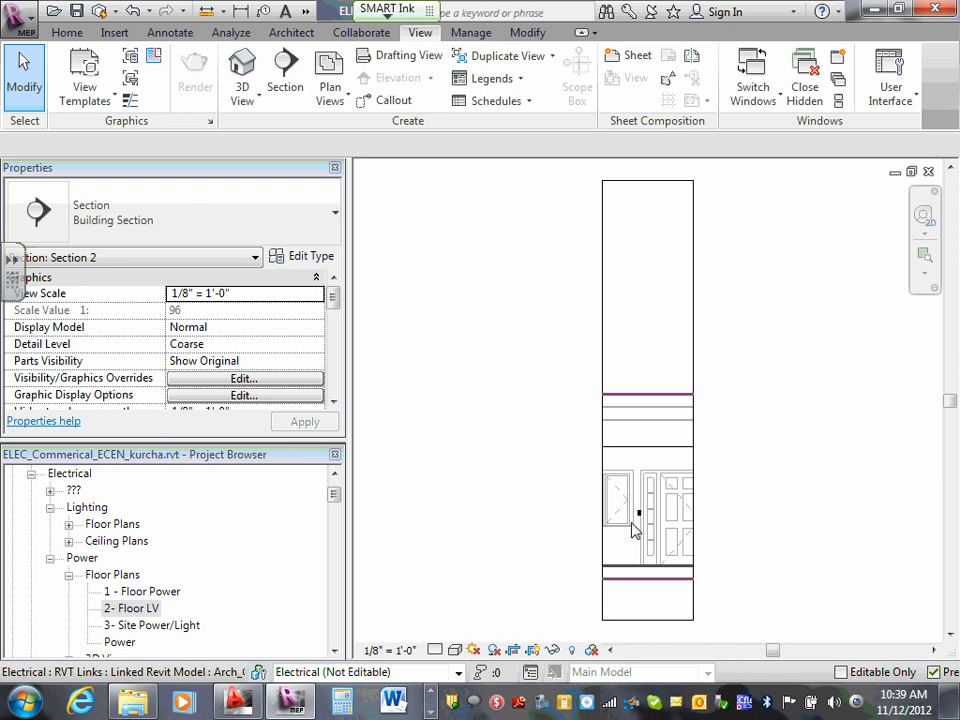
scroll(645, 519, up, 5)
scroll(637, 516, up, 4)
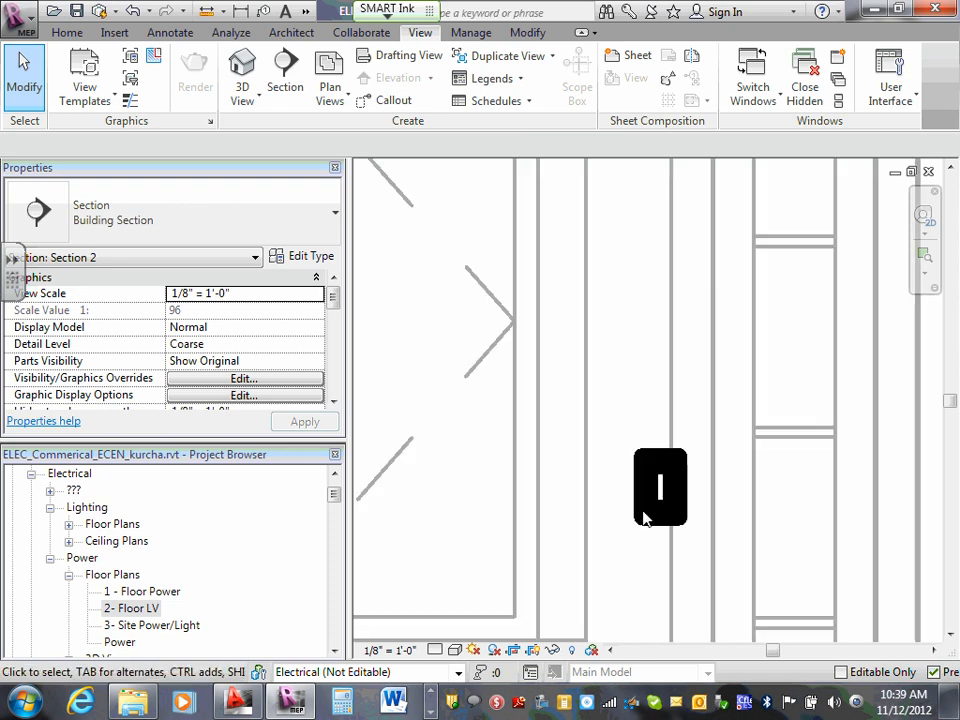
click(656, 478)
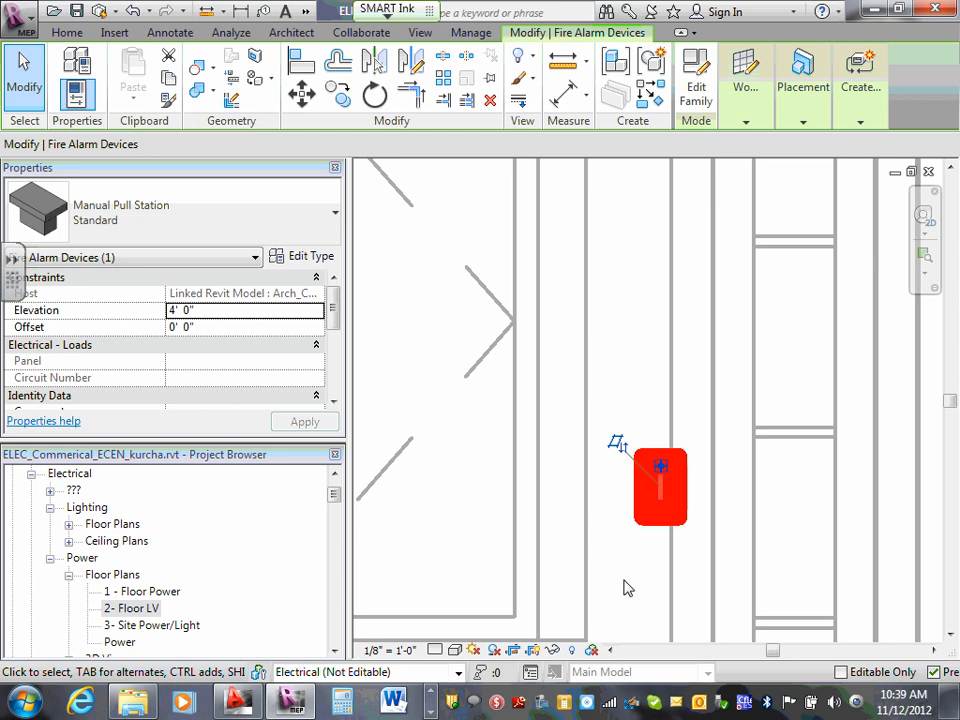
key(Escape)
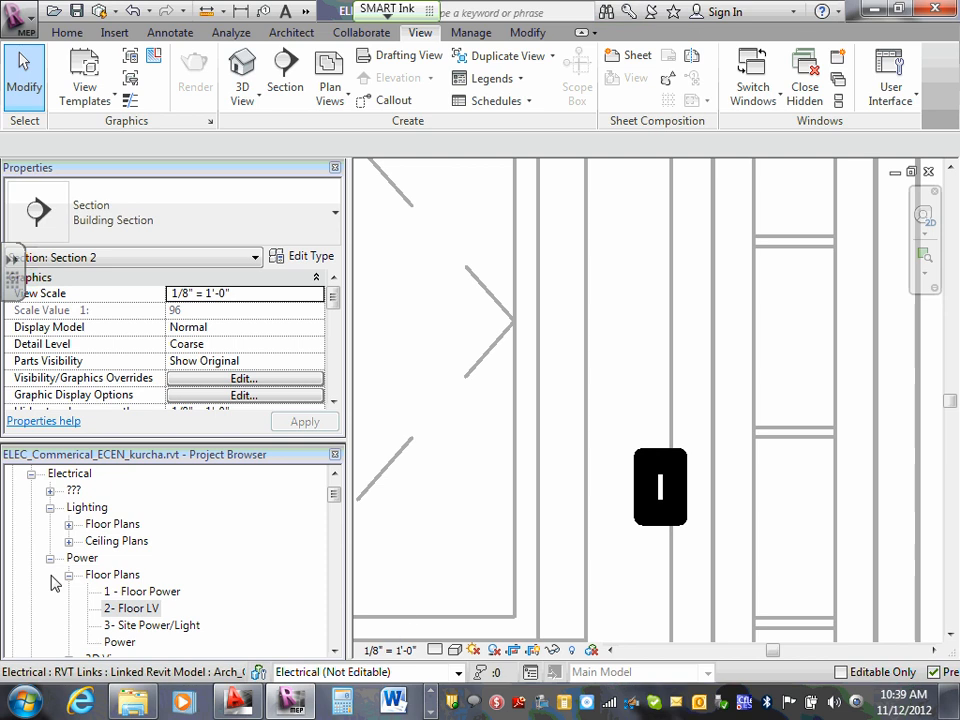
- Return to the 2- Floor LV plan and examine the devices around M. Toilet 113, W. Toilet 114 and Corridor 112
double_click(148, 609)
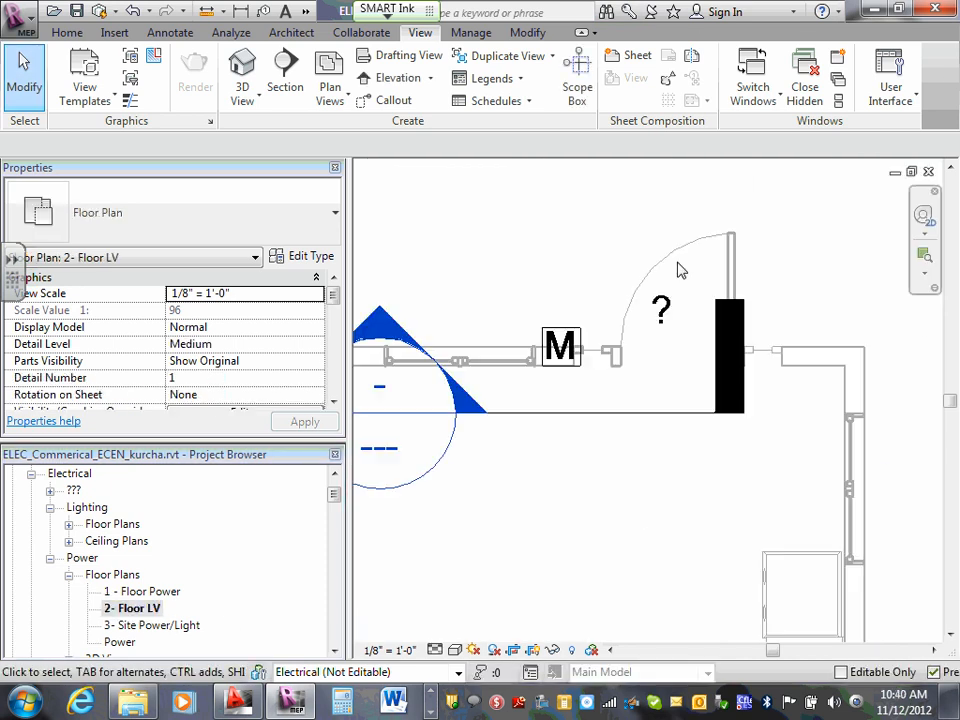
scroll(548, 300, down, 5)
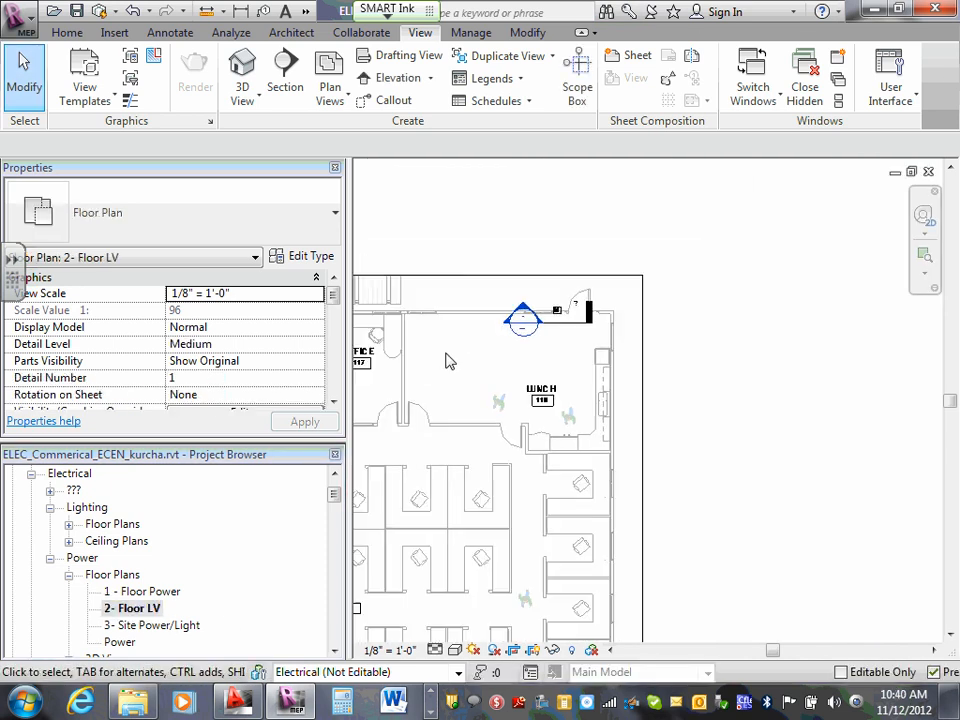
middle_drag(458, 361, 693, 365)
scroll(651, 356, down, 2)
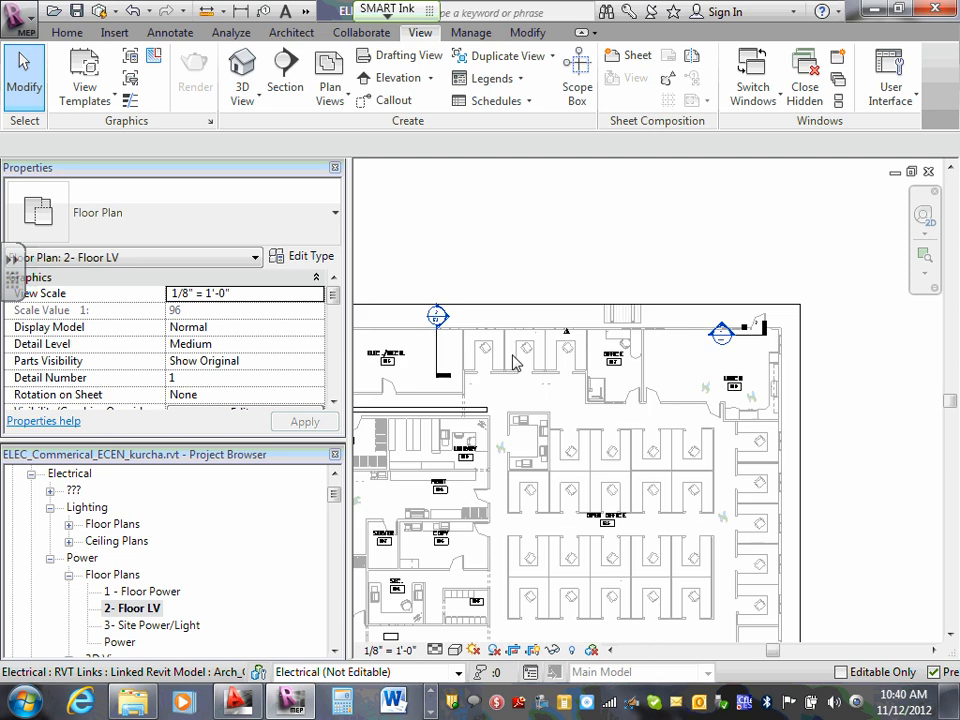
middle_drag(515, 362, 679, 357)
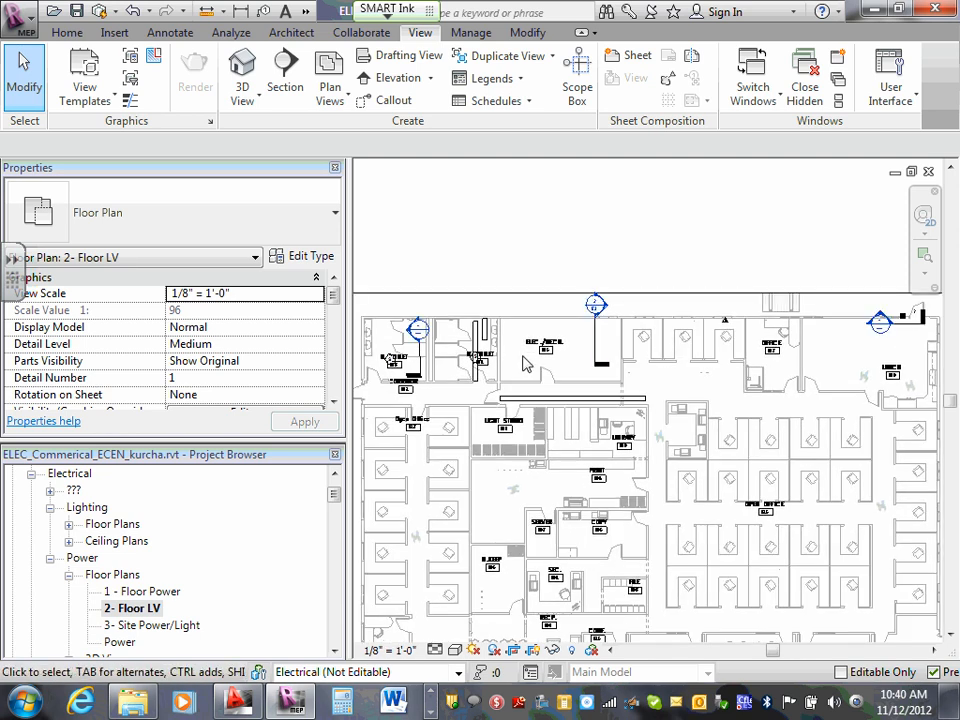
middle_drag(391, 362, 515, 360)
scroll(515, 360, up, 6)
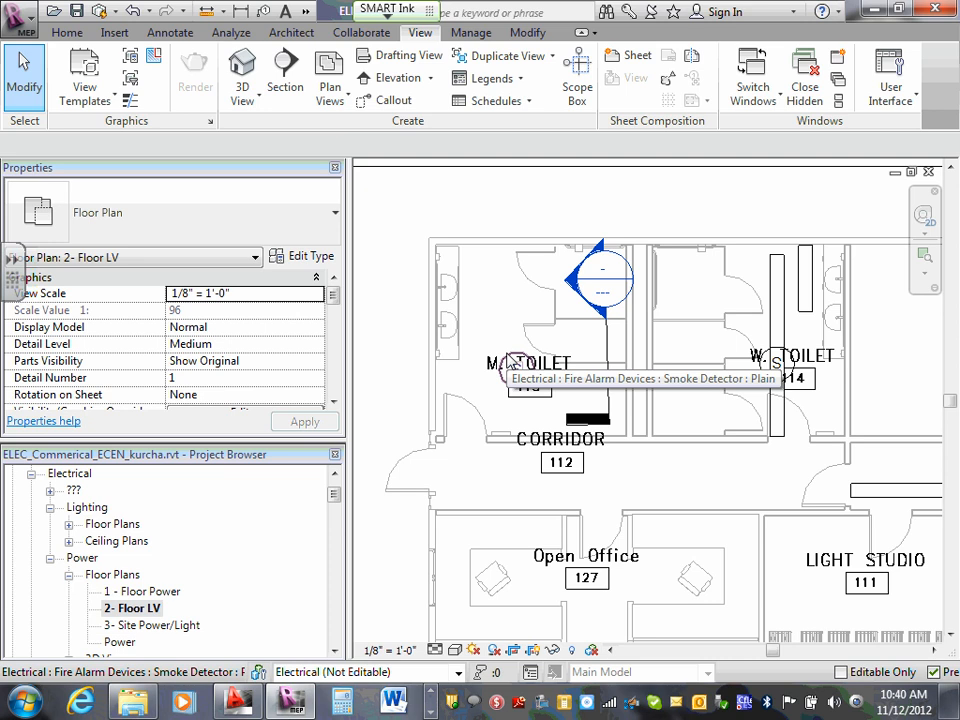
scroll(560, 365, down, 1)
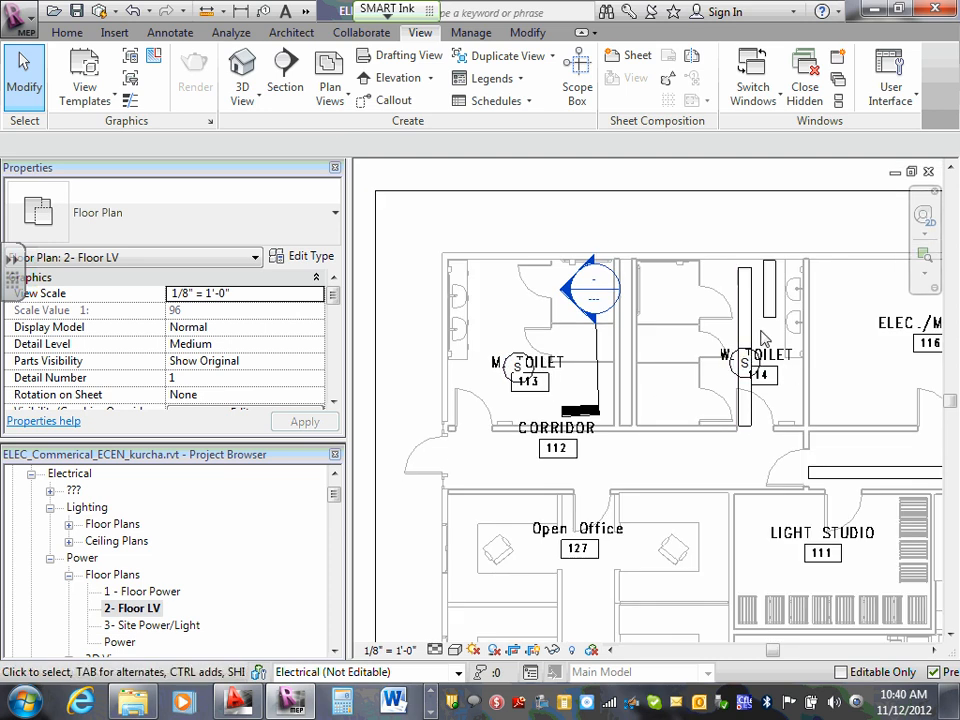
scroll(763, 340, down, 2)
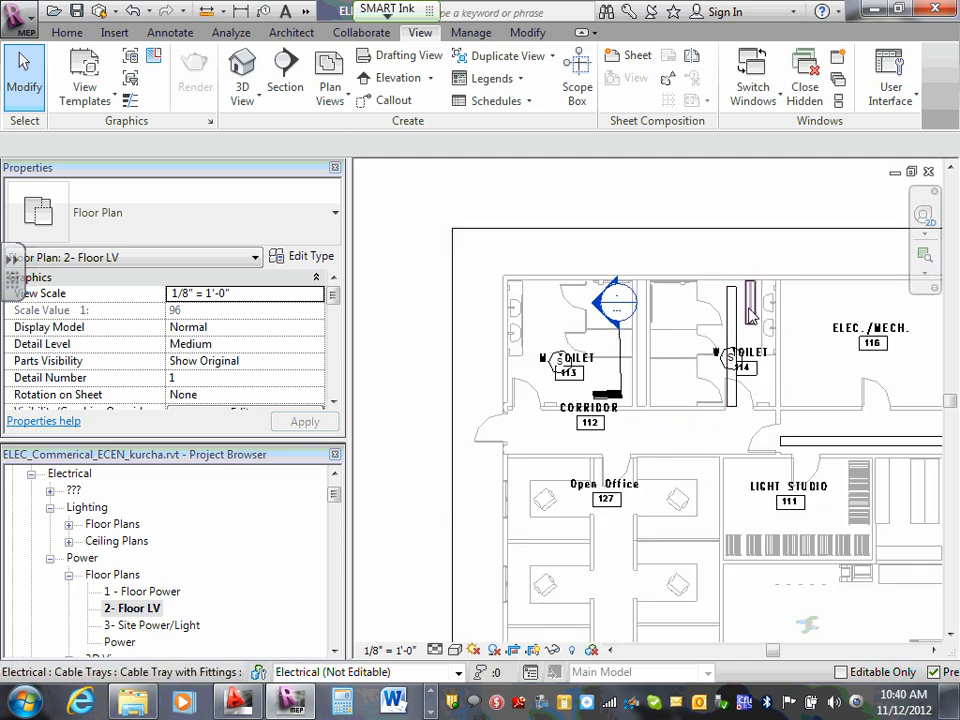
- Review which model categories are visible in the 2- Floor LV plan's Visibility/Graphic Overrides, and close them without changes
scroll(668, 321, down, 3)
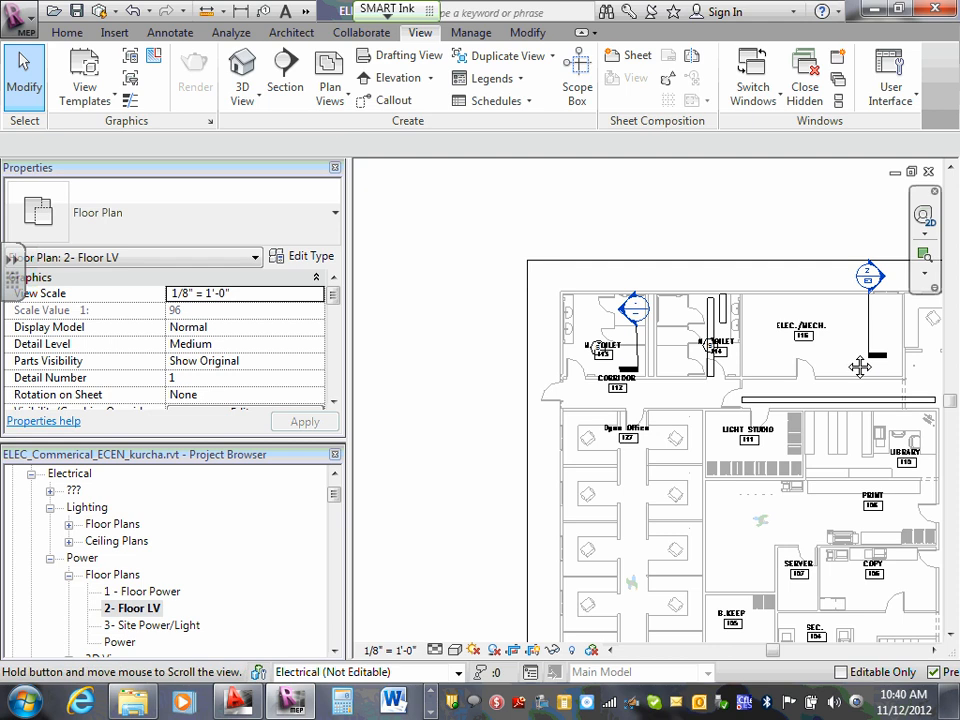
middle_drag(860, 367, 658, 338)
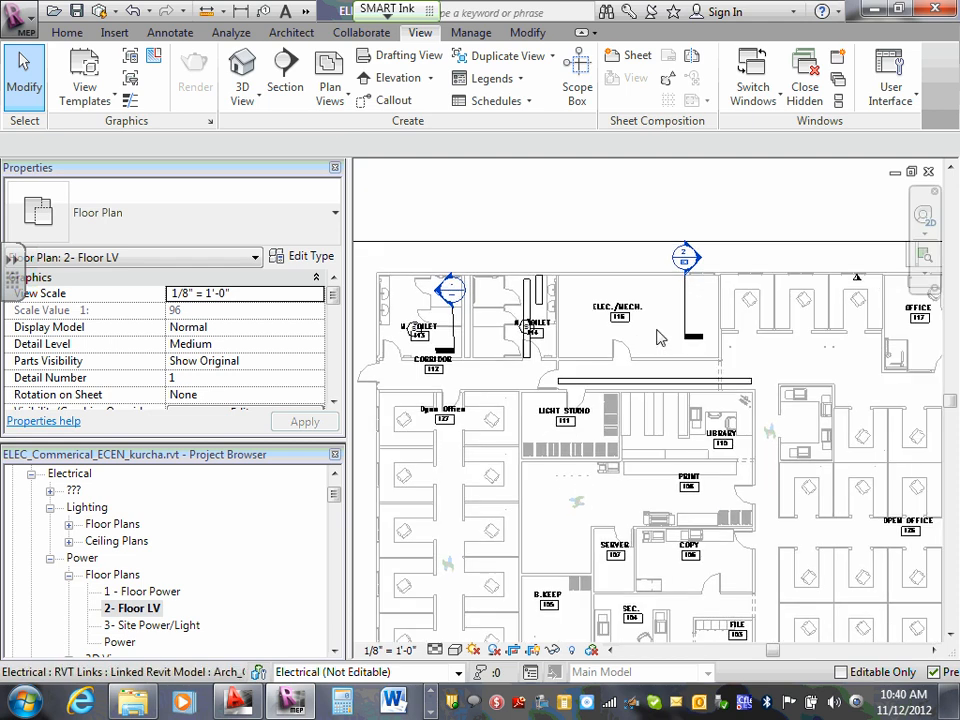
scroll(615, 336, down, 2)
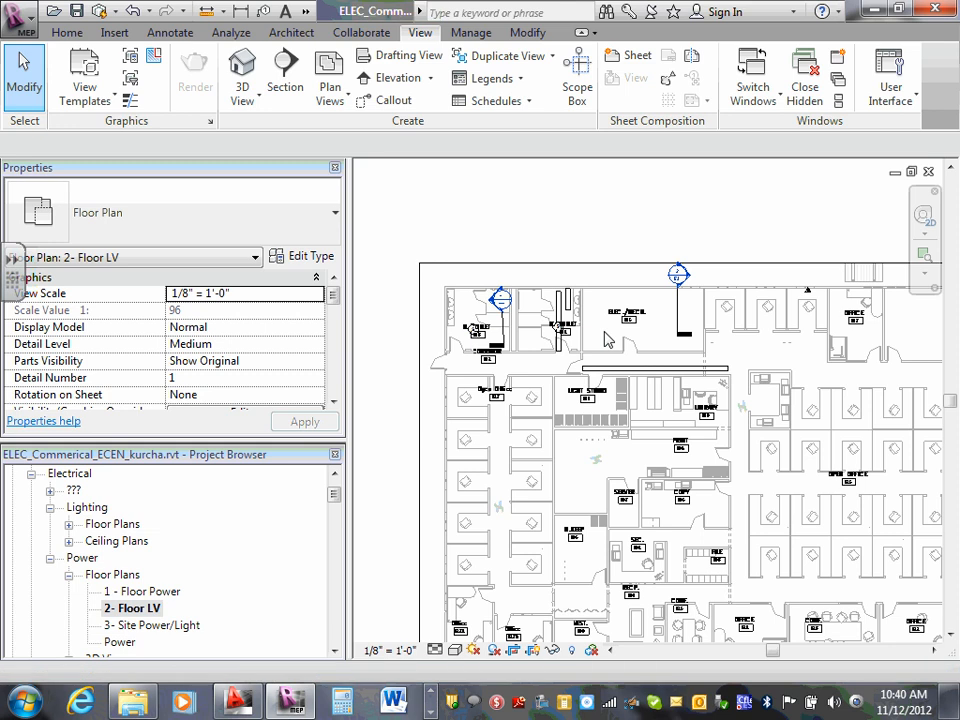
key(v)
key(g)
scroll(315, 253, down, 2)
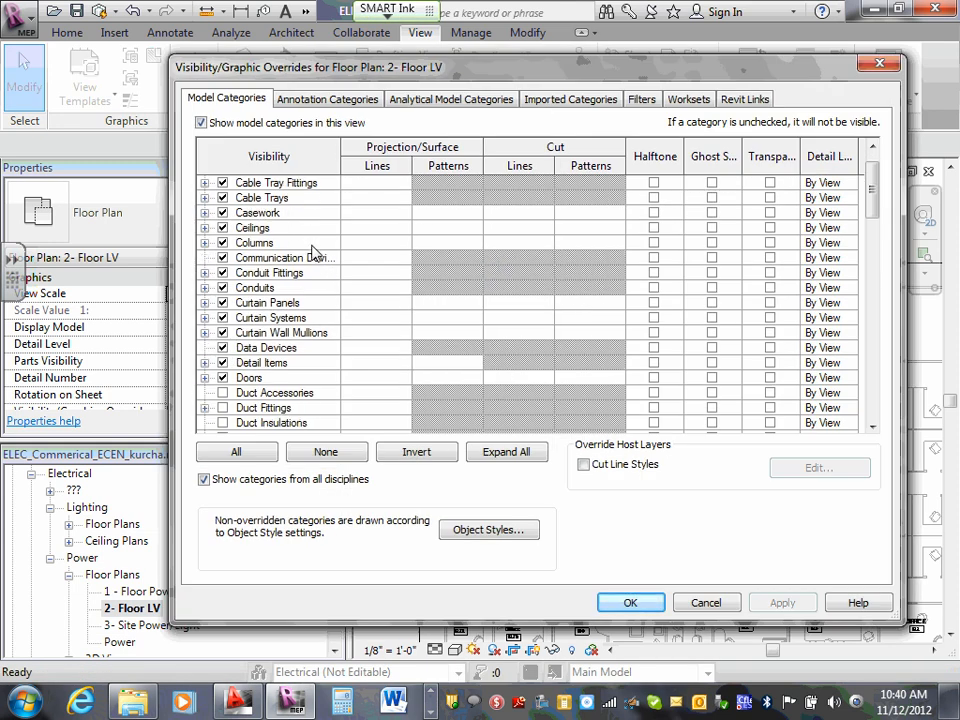
scroll(315, 253, down, 4)
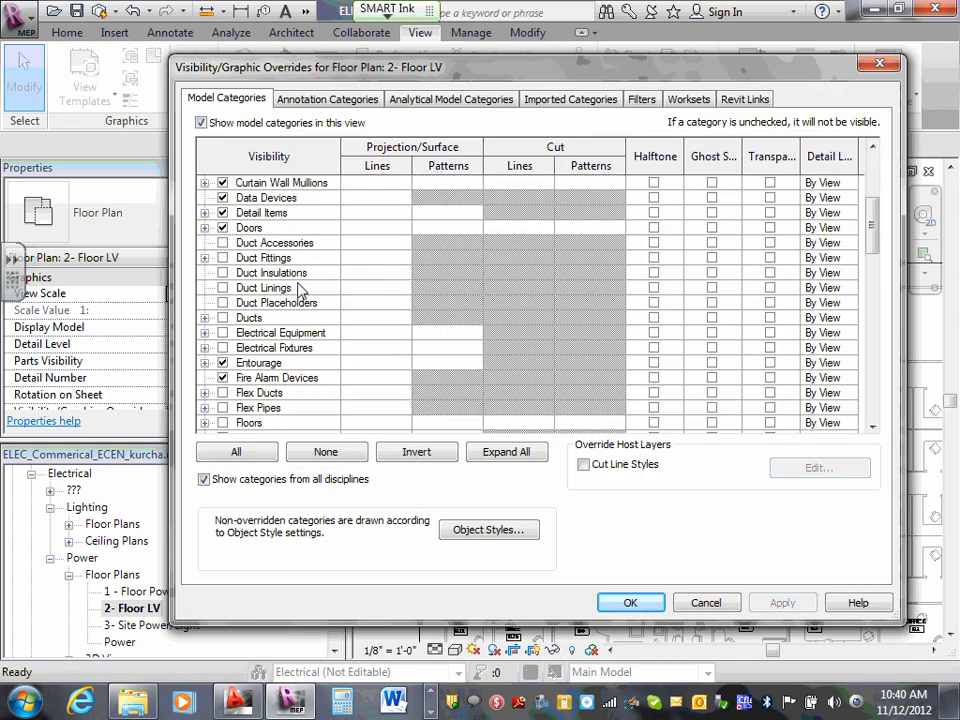
scroll(300, 292, down, 3)
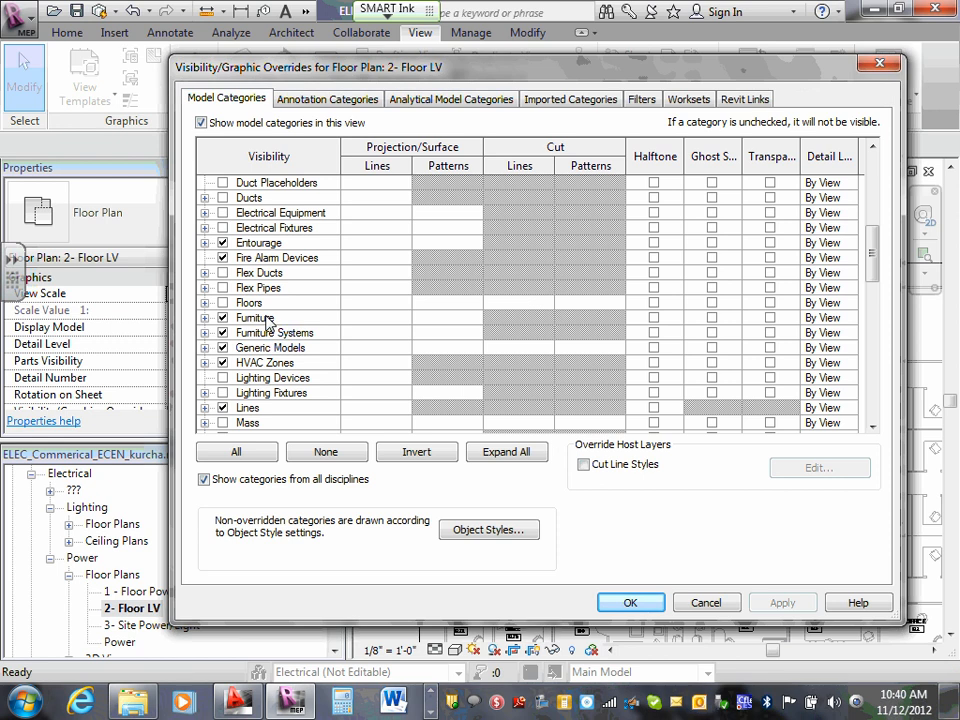
scroll(268, 323, down, 2)
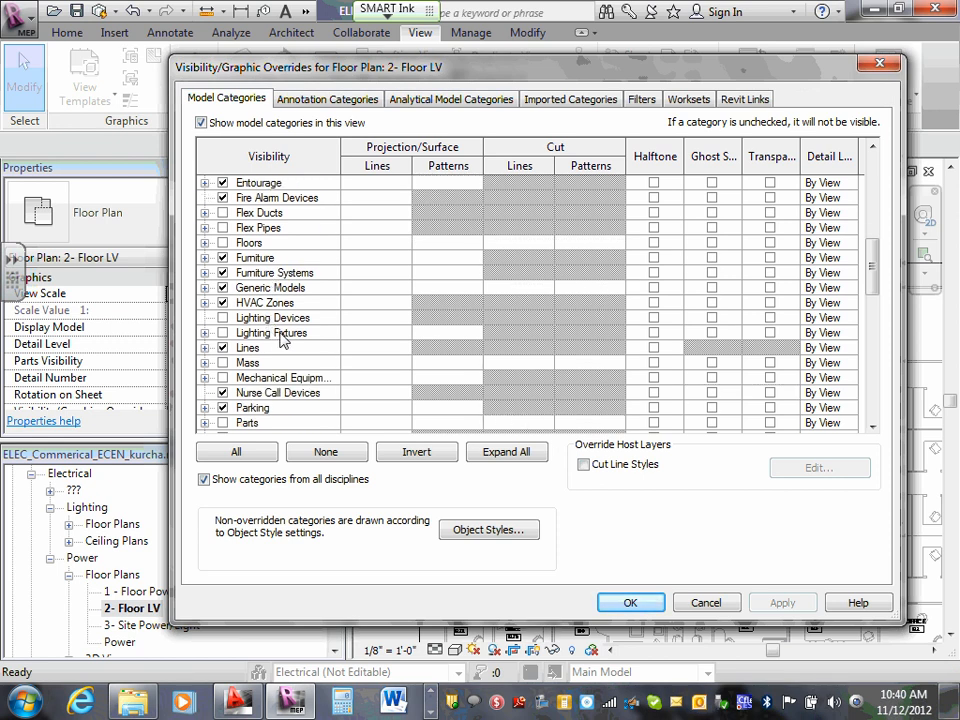
scroll(275, 340, down, 1)
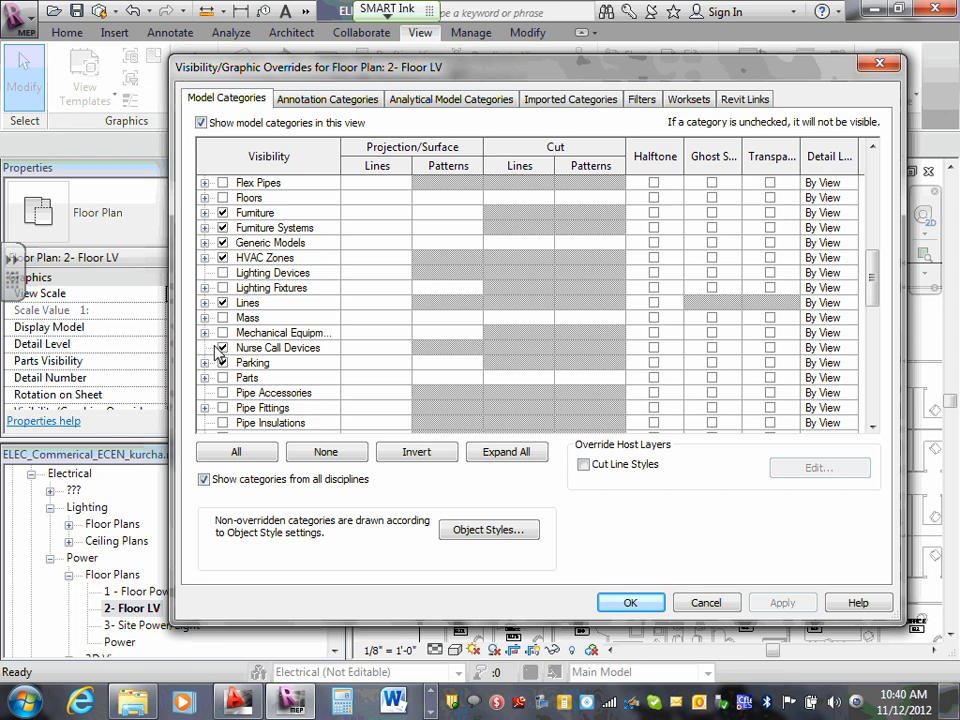
scroll(218, 340, up, 3)
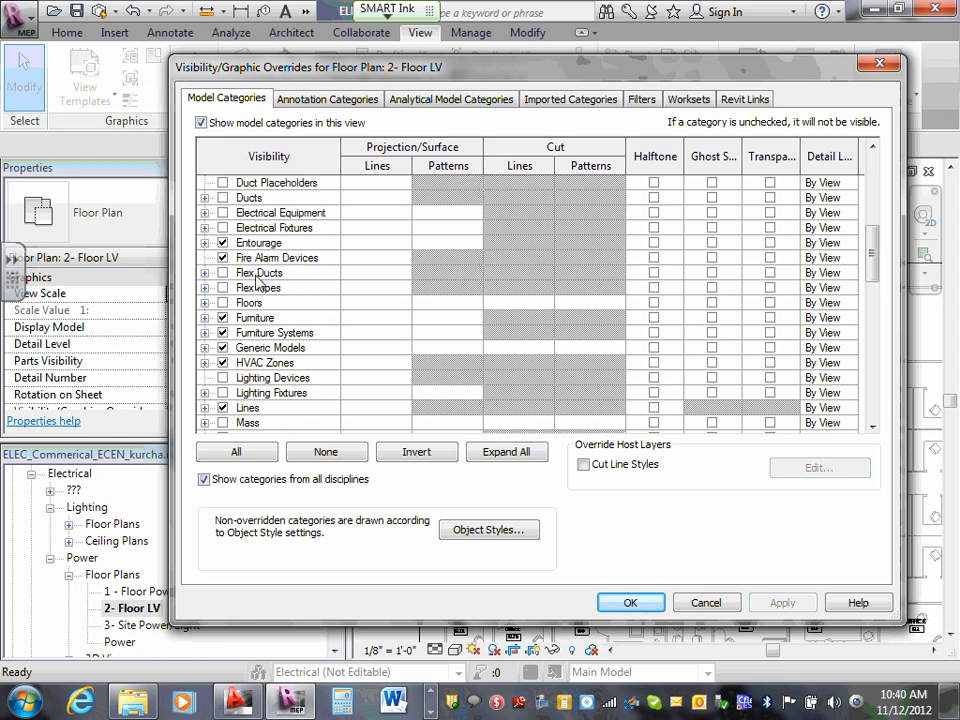
scroll(257, 282, up, 7)
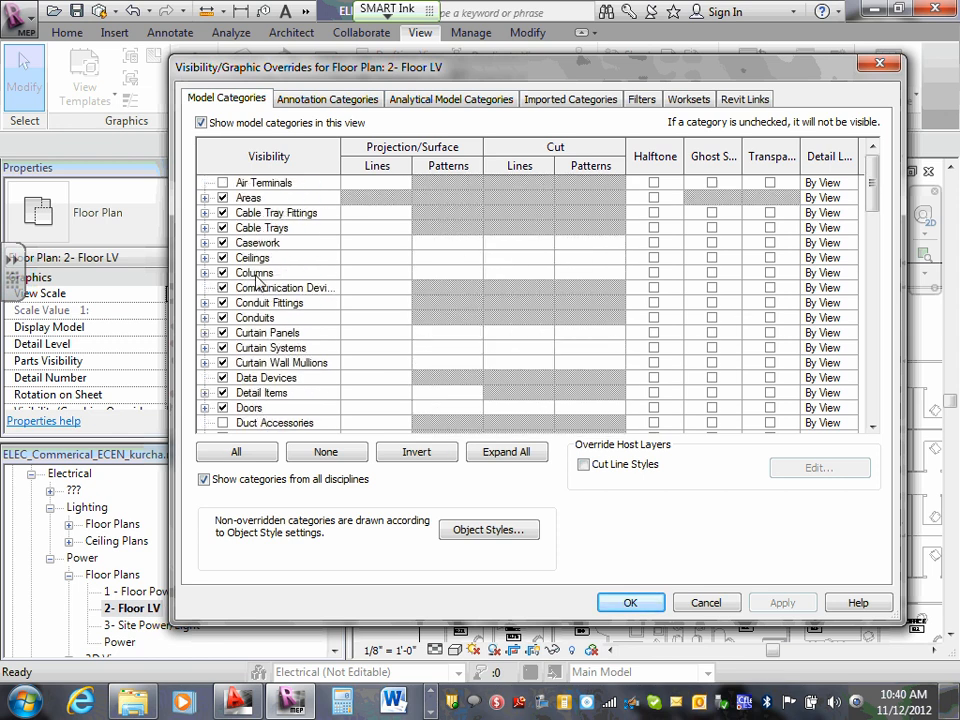
click(706, 603)
- Check the cable tray in W. Toilet 114 and examine the room labels around Elec./Mech. 116
scroll(575, 278, up, 2)
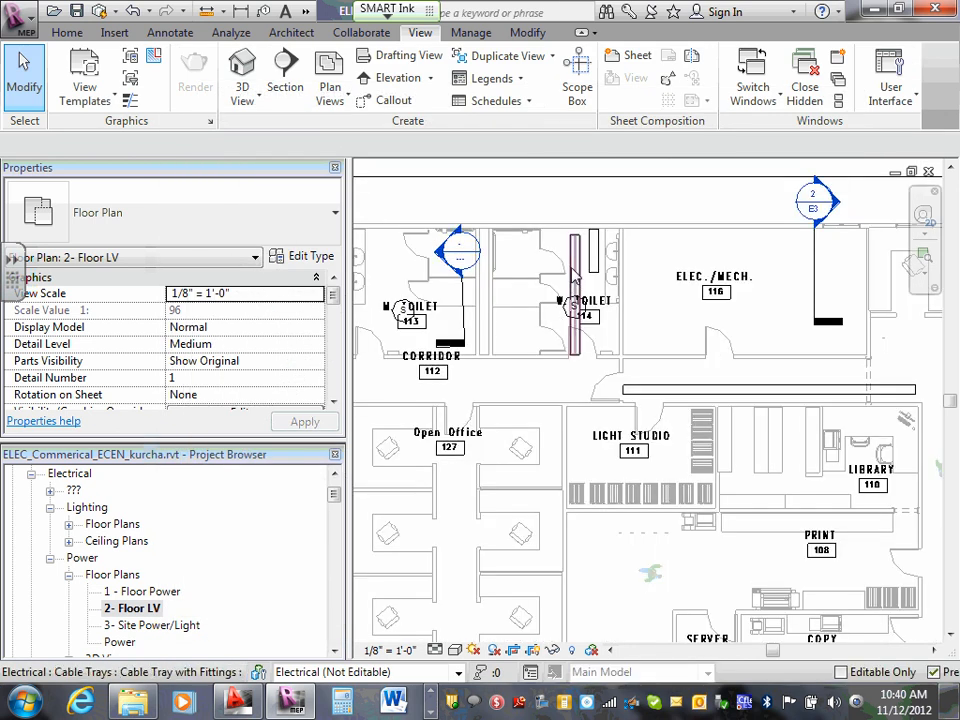
click(575, 278)
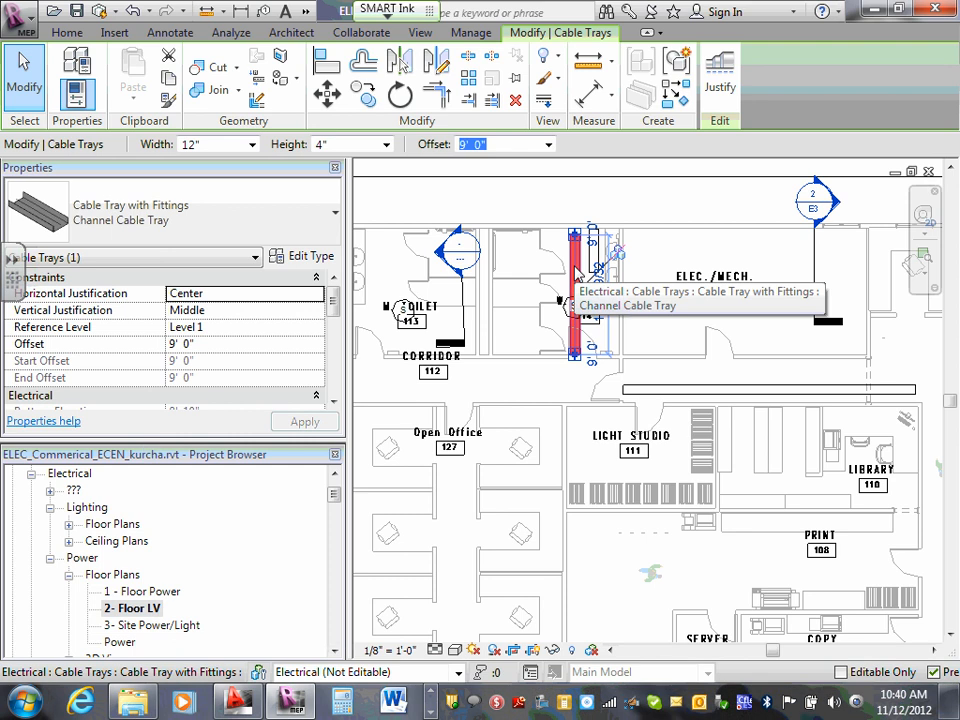
click(654, 268)
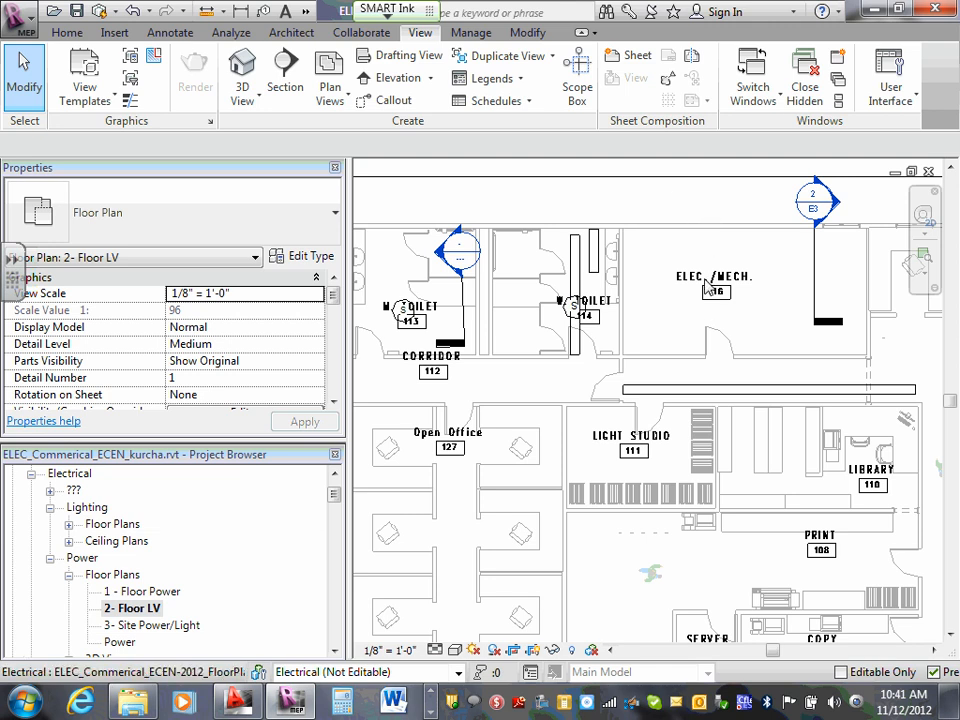
scroll(703, 290, up, 1)
scroll(688, 285, up, 1)
scroll(690, 287, up, 1)
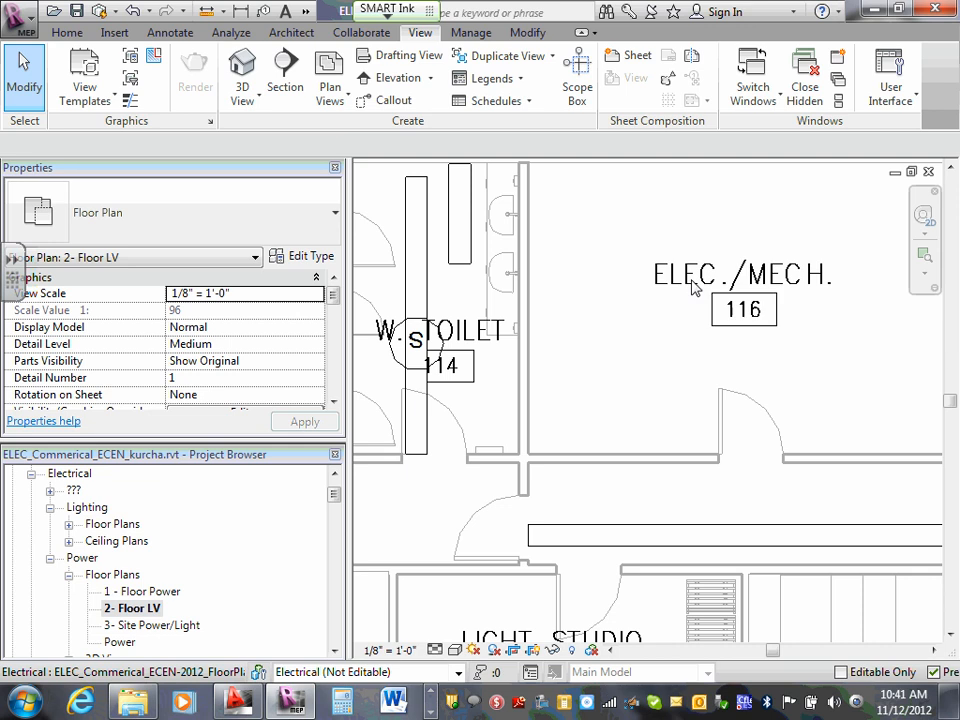
scroll(690, 286, down, 2)
scroll(690, 285, down, 1)
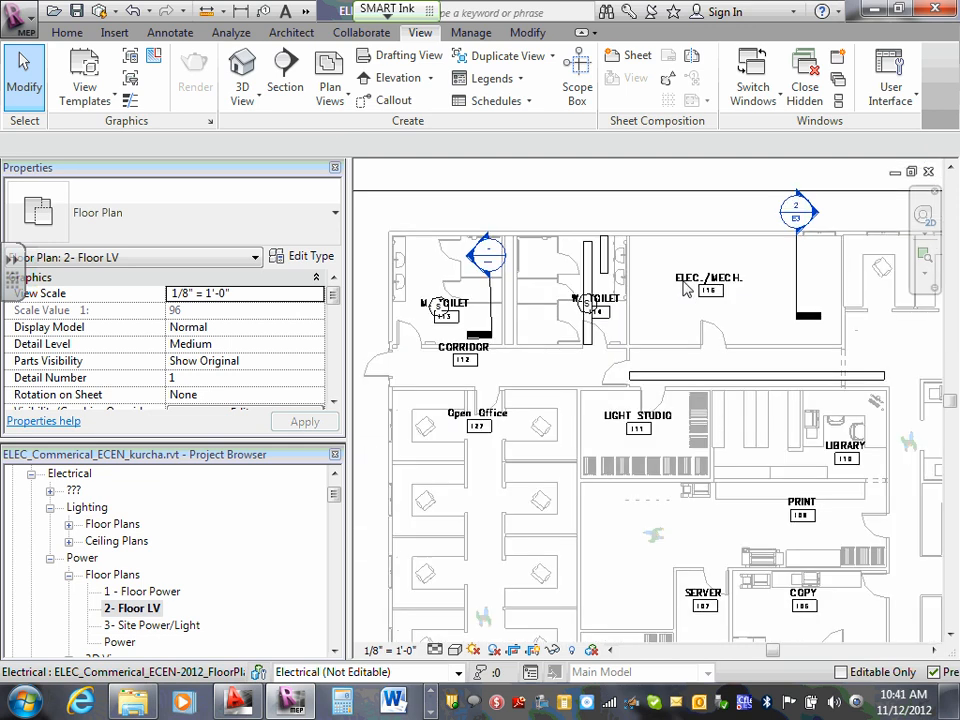
- In the 2- Floor LV view, override the line color of the imported ELEC_Commerical_ECEN-2012 drawing's FLRMTEXT layer with Green
key(v)
key(g)
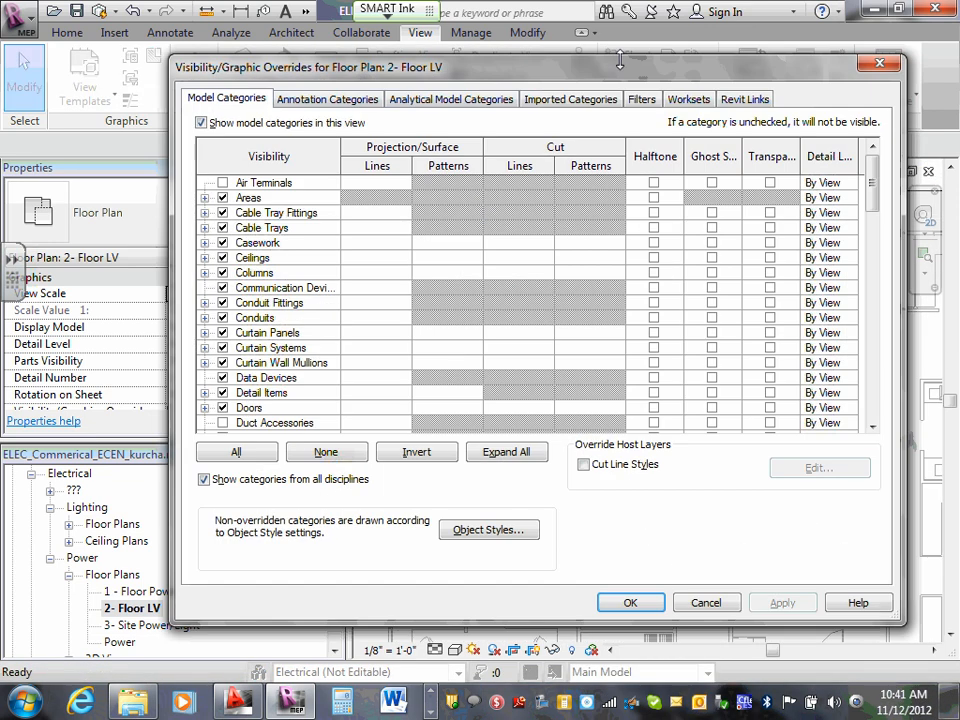
click(556, 100)
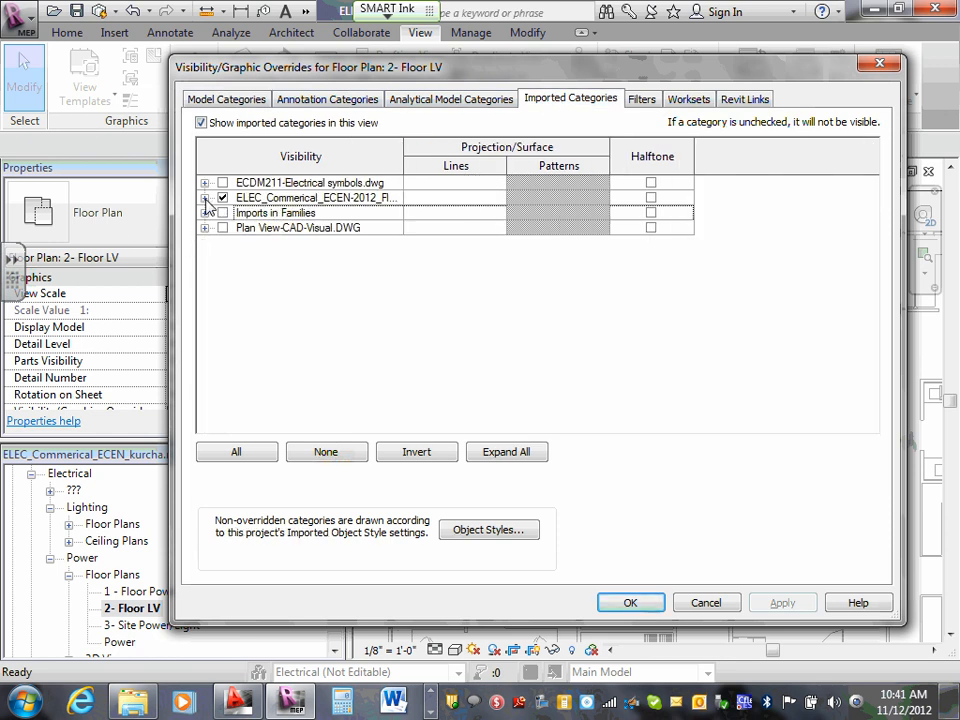
click(205, 197)
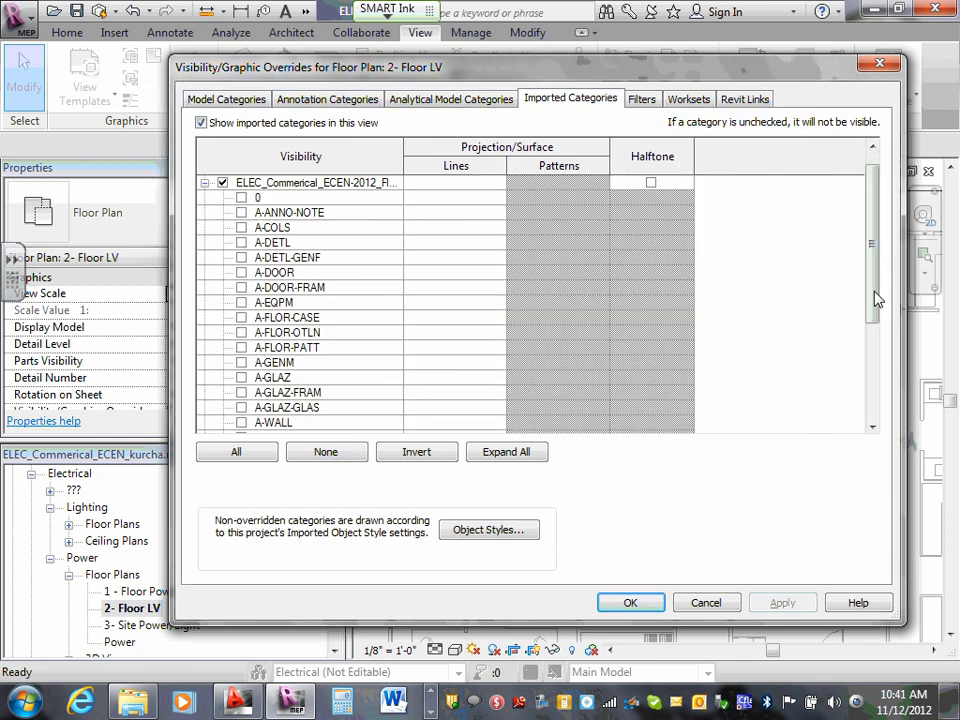
drag(877, 293, 877, 350)
click(455, 362)
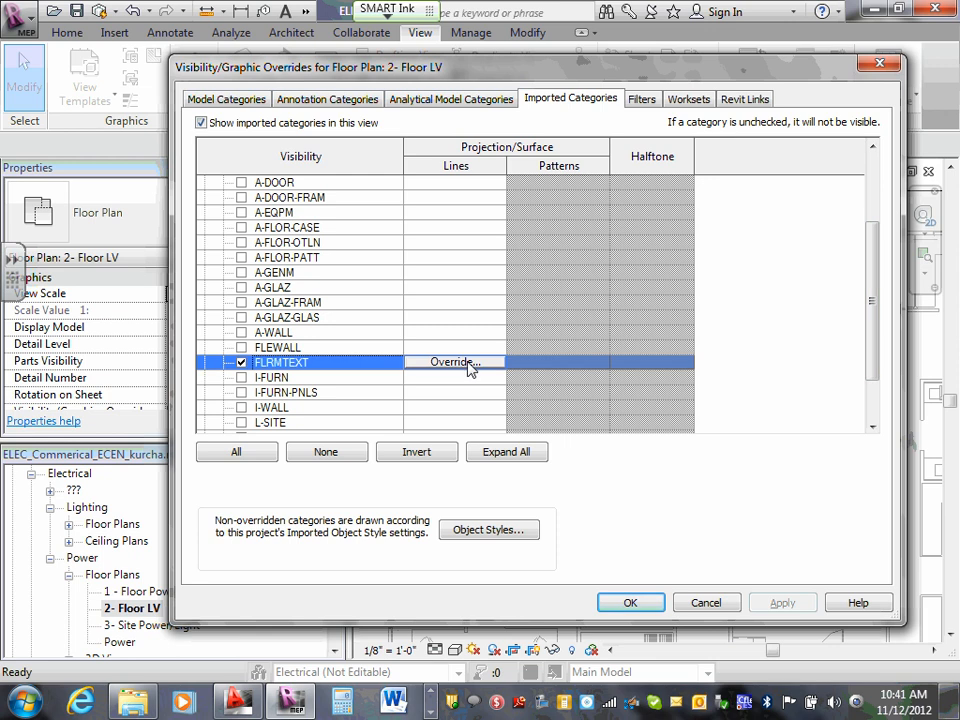
click(471, 364)
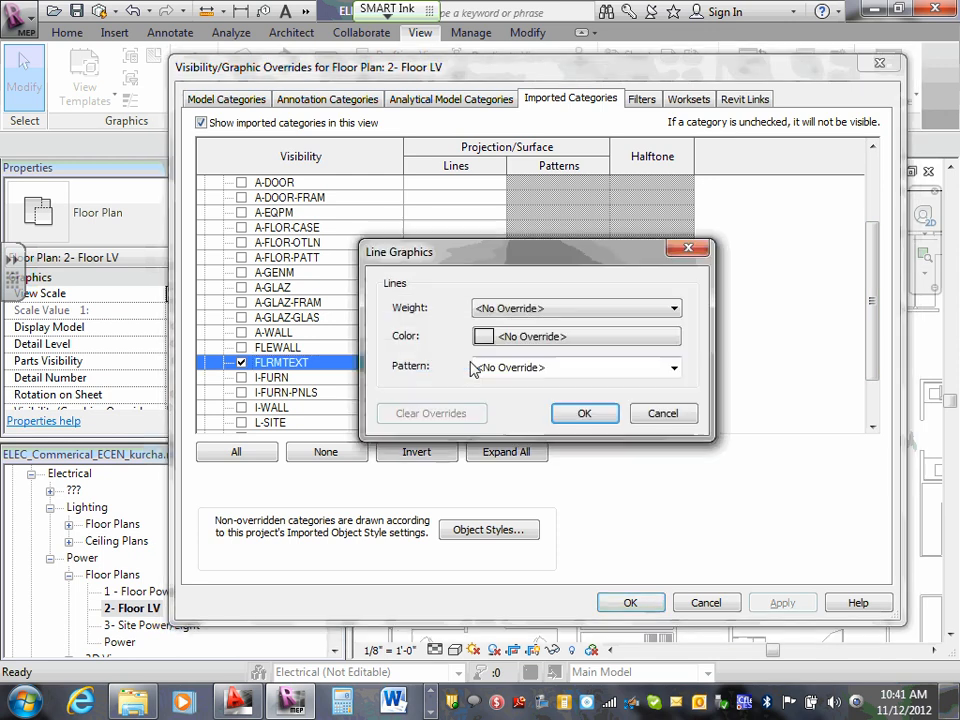
click(676, 342)
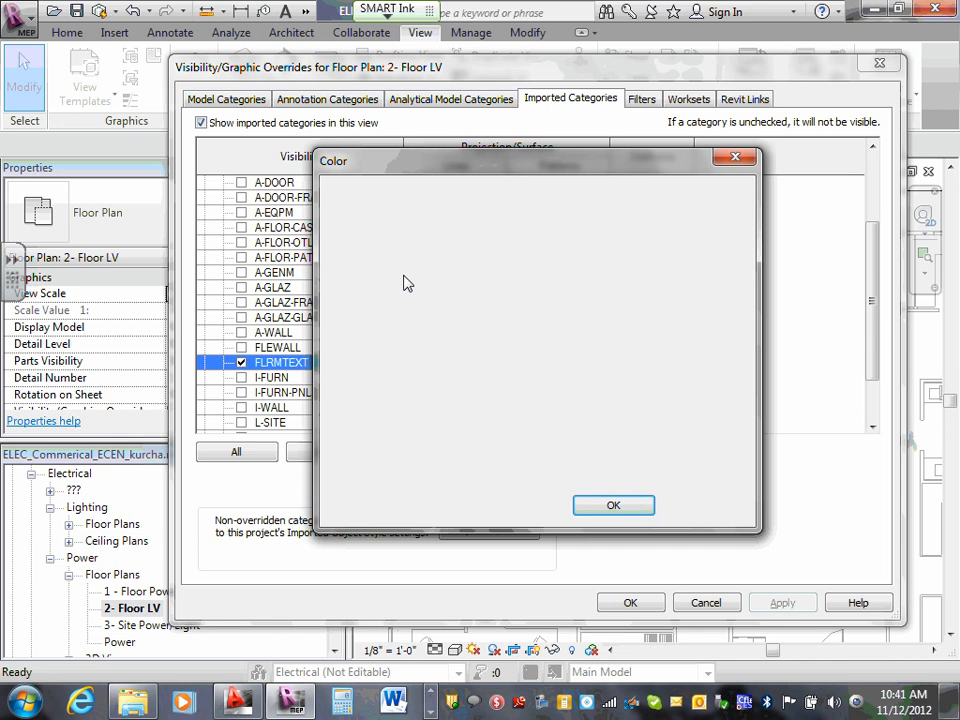
click(613, 505)
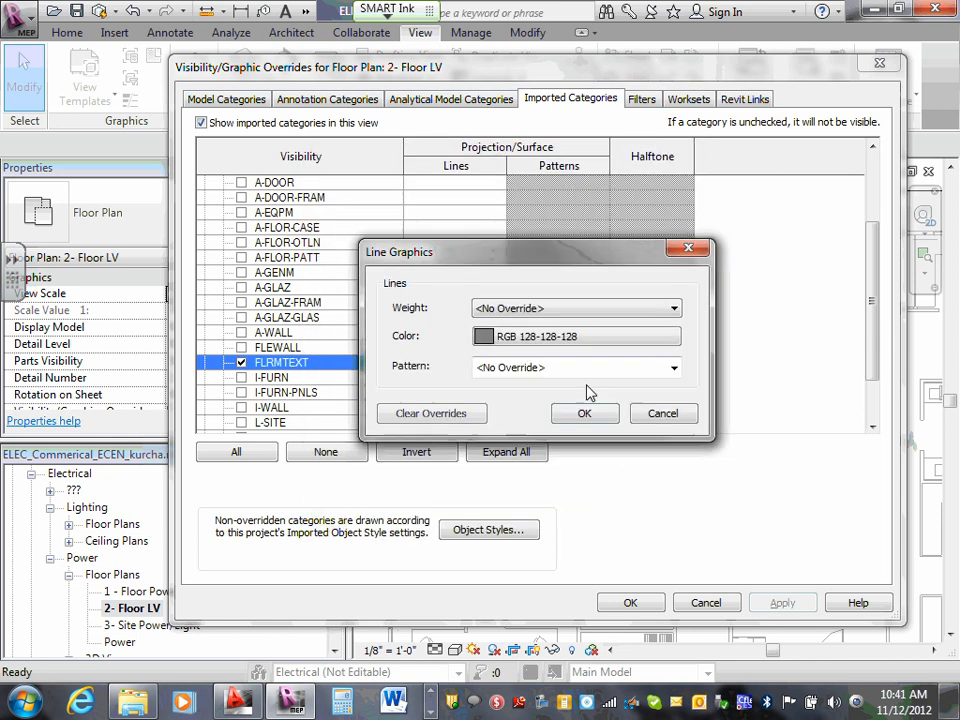
click(658, 344)
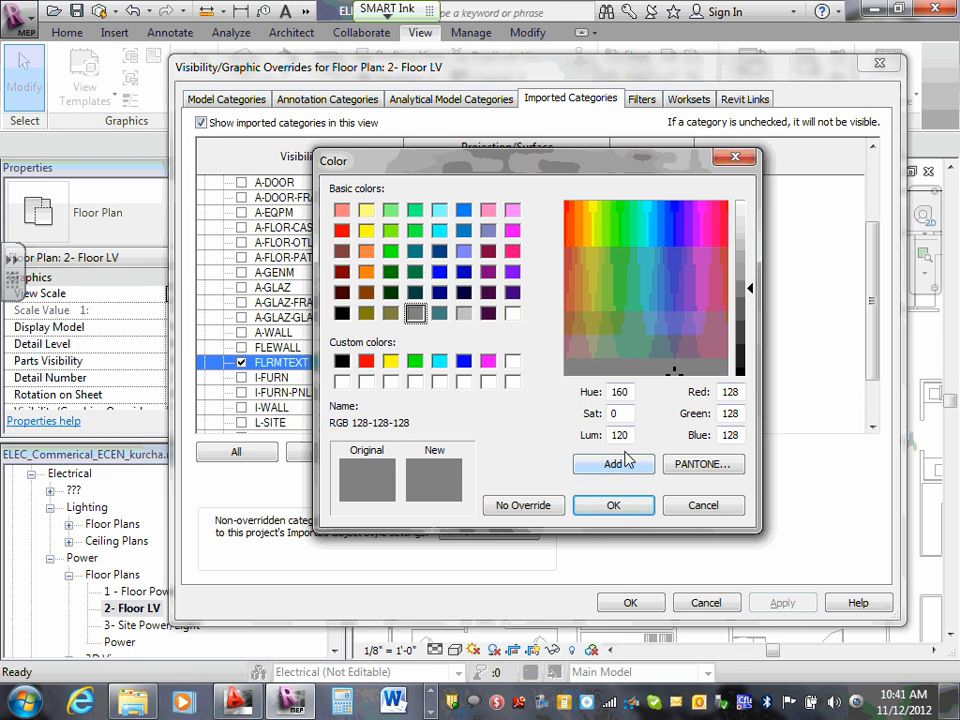
click(414, 361)
click(614, 505)
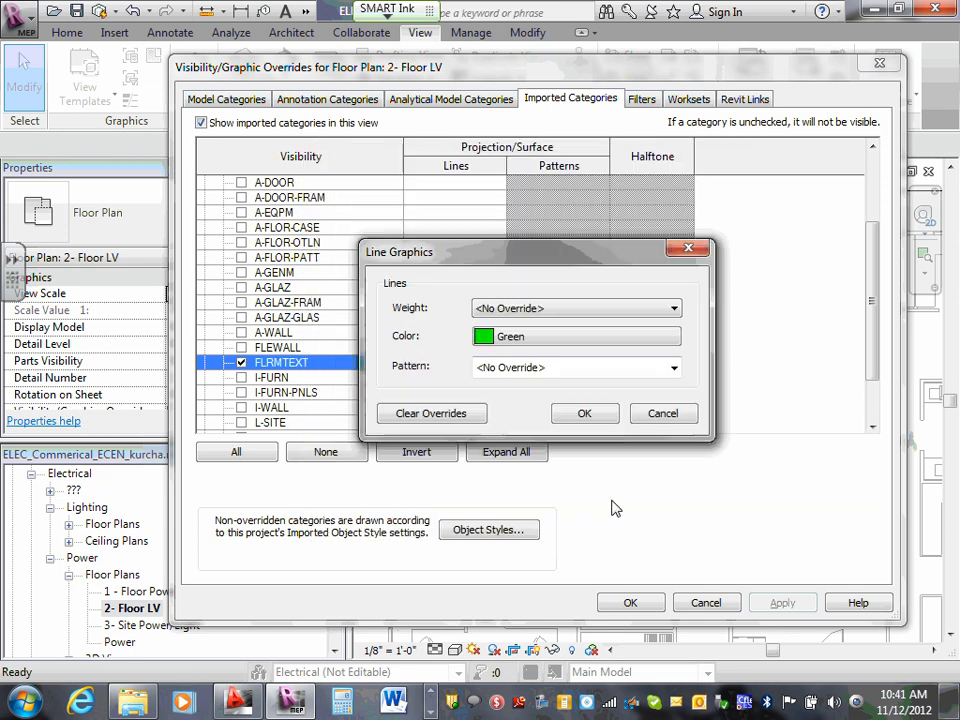
click(585, 414)
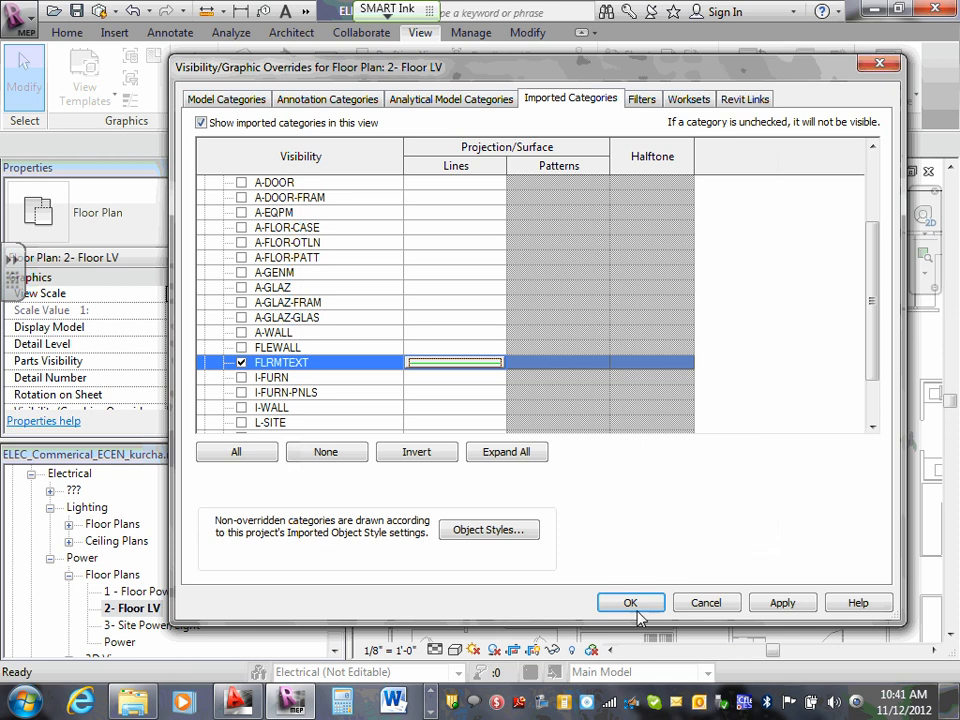
click(632, 602)
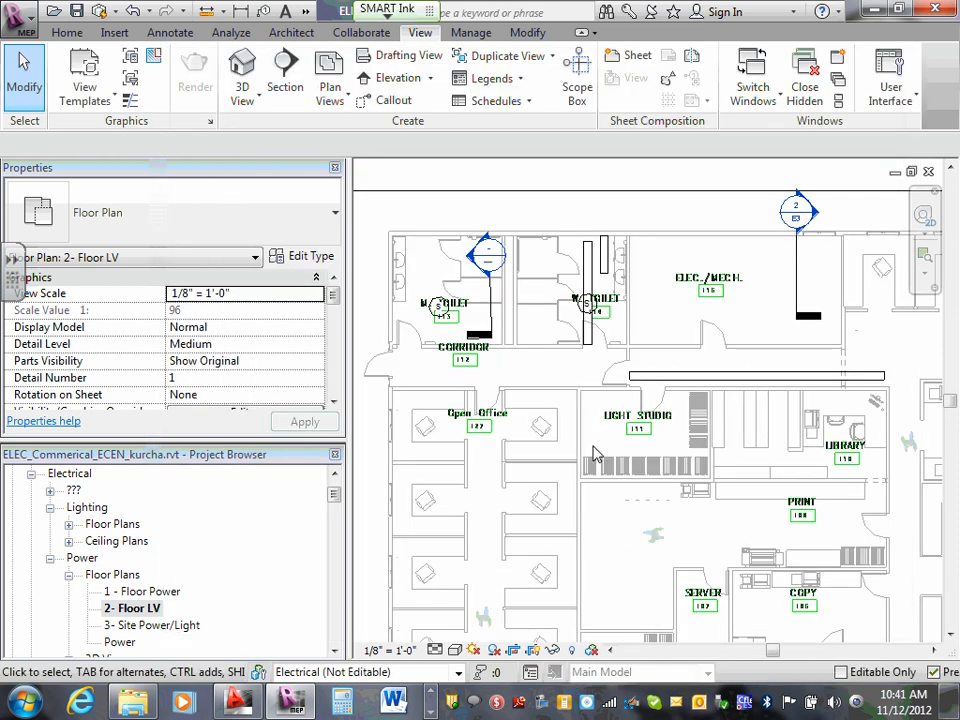
- Collapse the Electrical views in the project browser and open the sheet E7 - Floor Plan Systems
scroll(640, 450, down, 2)
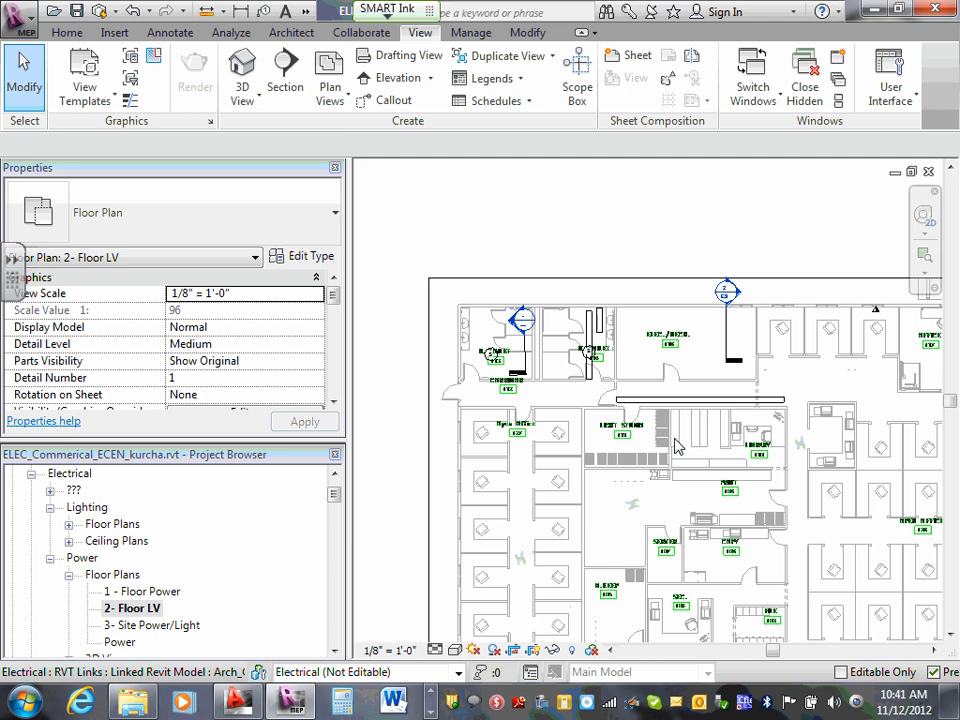
scroll(664, 332, up, 5)
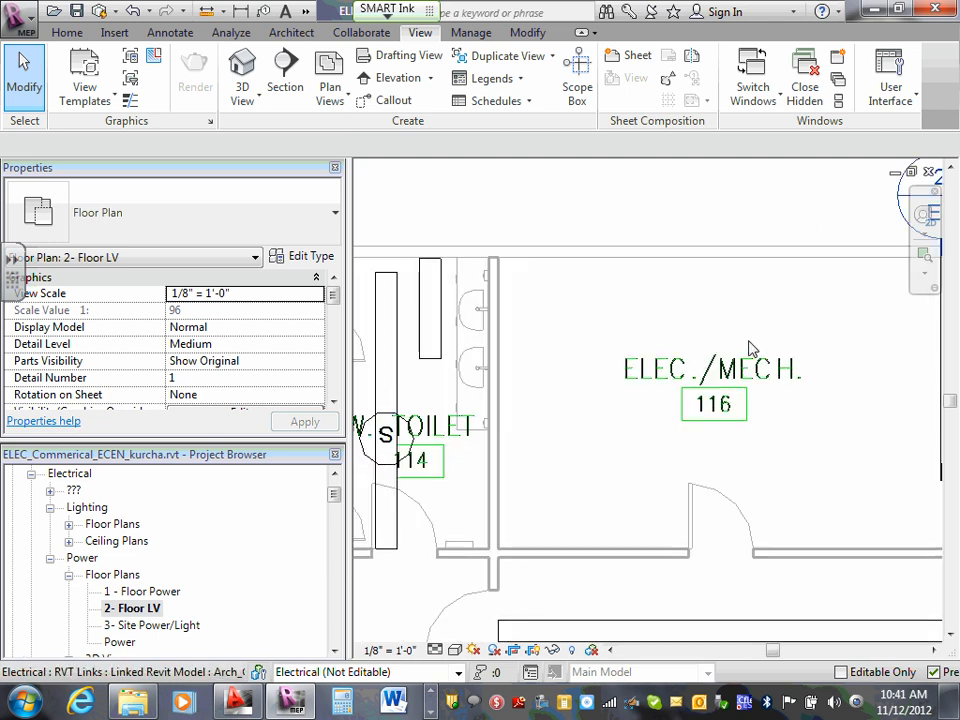
scroll(752, 347, down, 5)
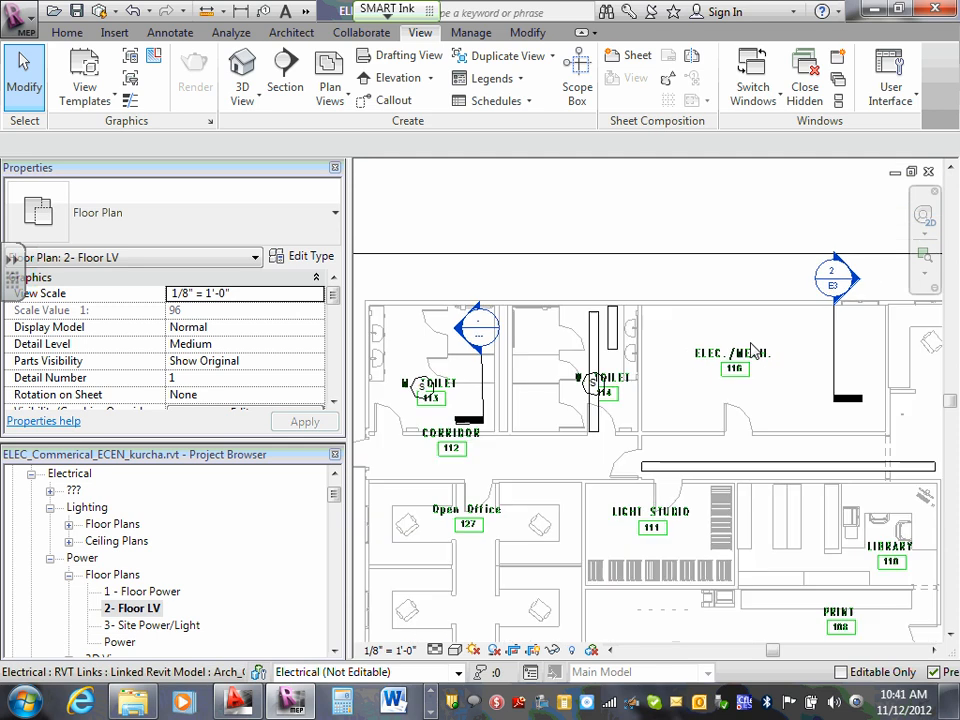
scroll(752, 347, up, 2)
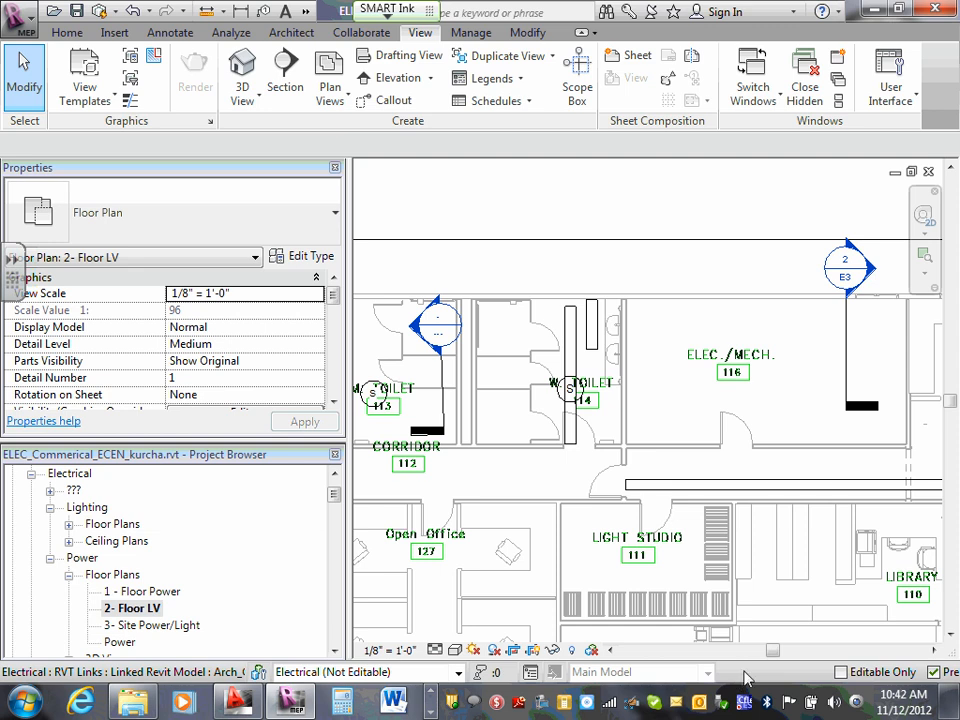
click(69, 577)
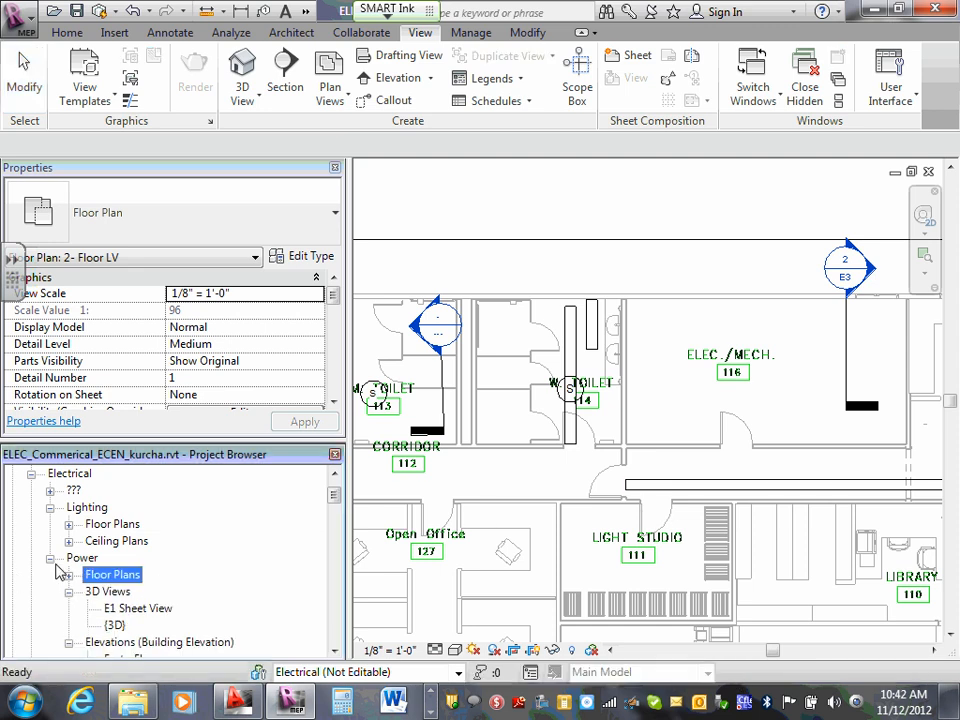
click(50, 559)
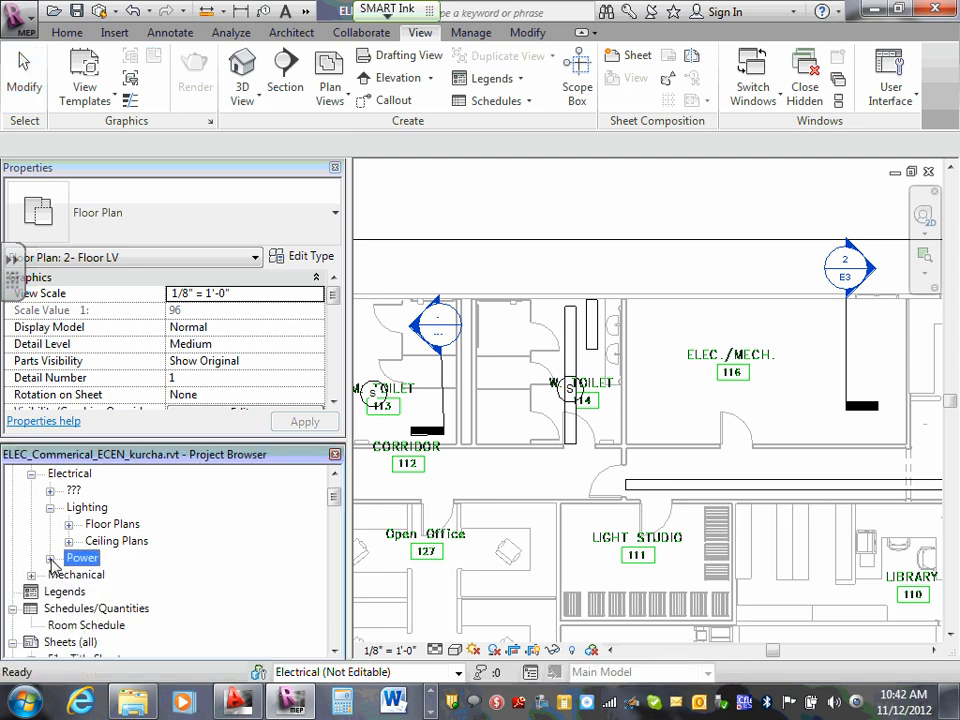
click(31, 473)
scroll(75, 565, down, 2)
scroll(75, 565, down, 1)
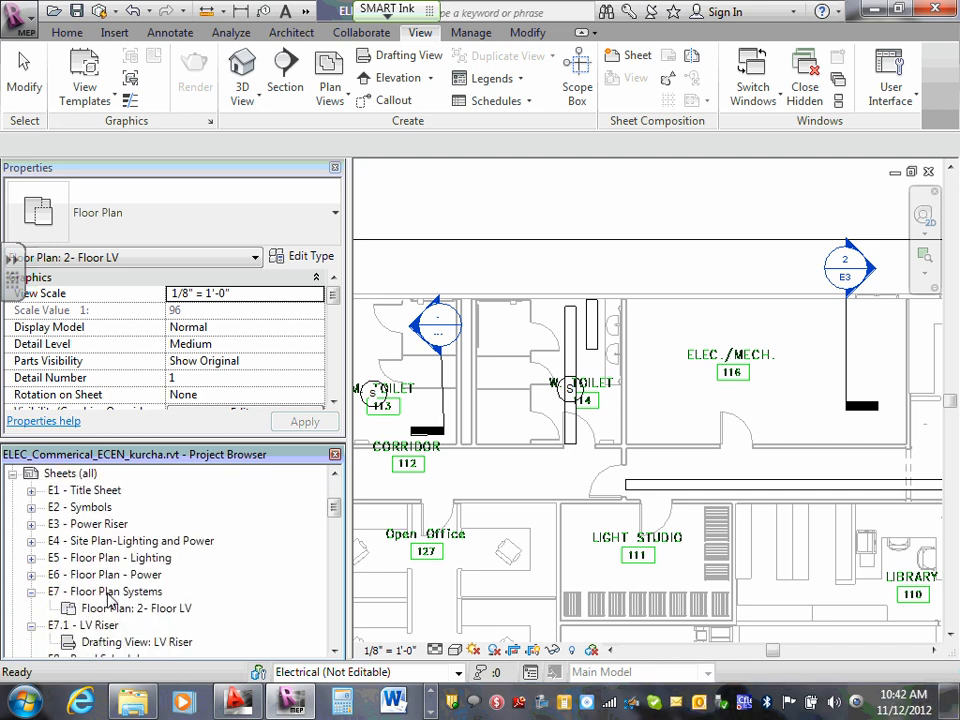
double_click(108, 592)
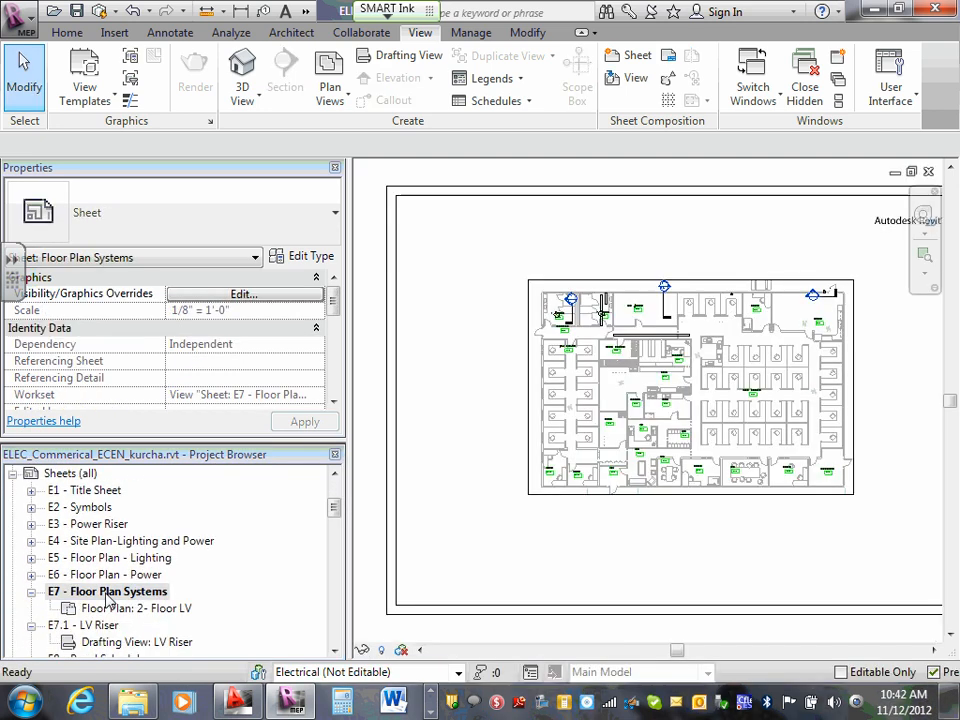
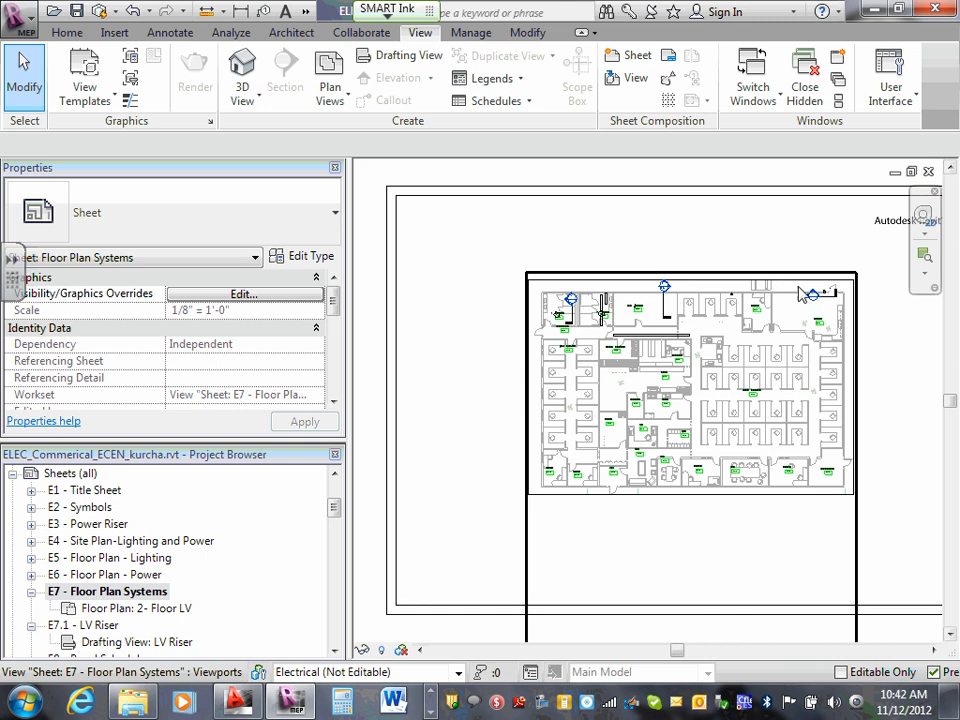
- Examine the devices and green room labels on sheet E7 around Lunch 119, B.Keep 105 and Server 107
scroll(850, 290, up, 1)
scroll(868, 290, up, 3)
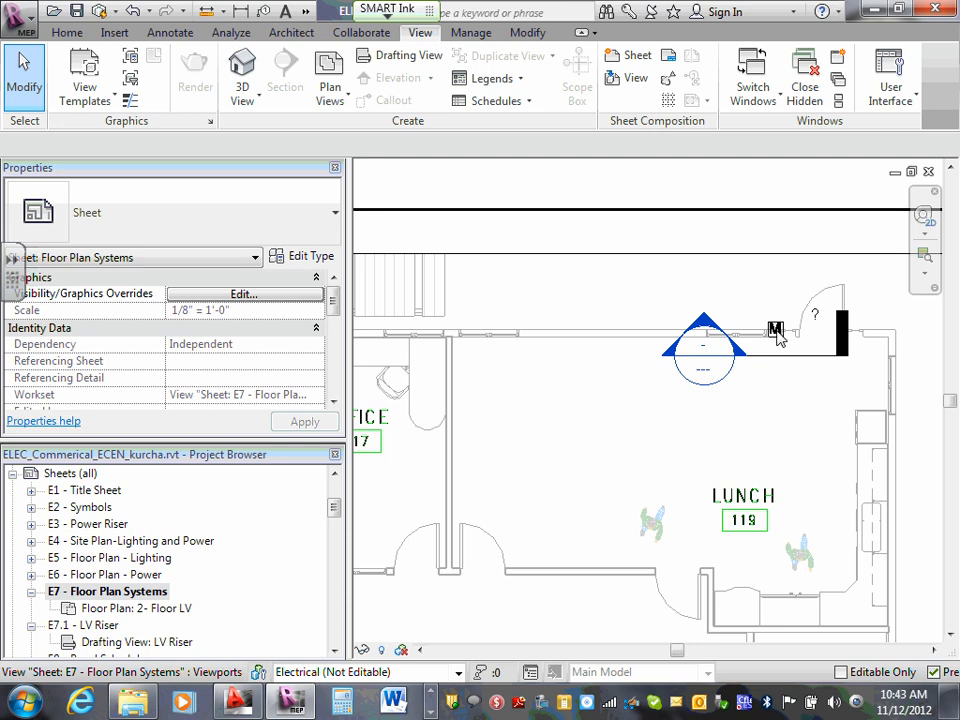
scroll(606, 268, down, 5)
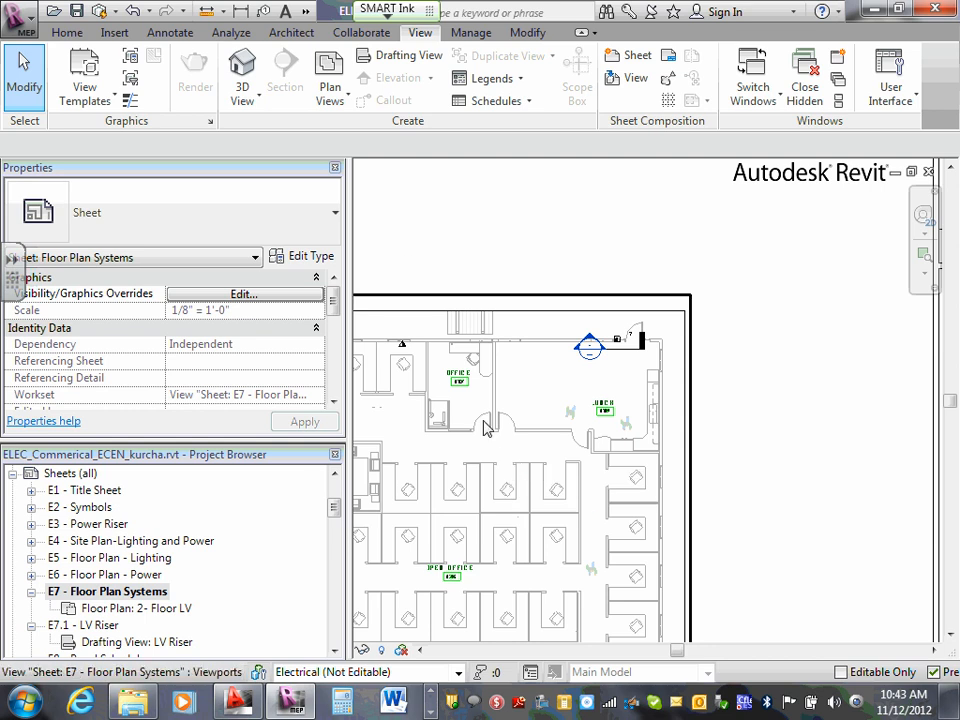
middle_drag(580, 425, 736, 403)
middle_drag(550, 526, 819, 469)
scroll(556, 557, up, 2)
scroll(470, 714, up, 1)
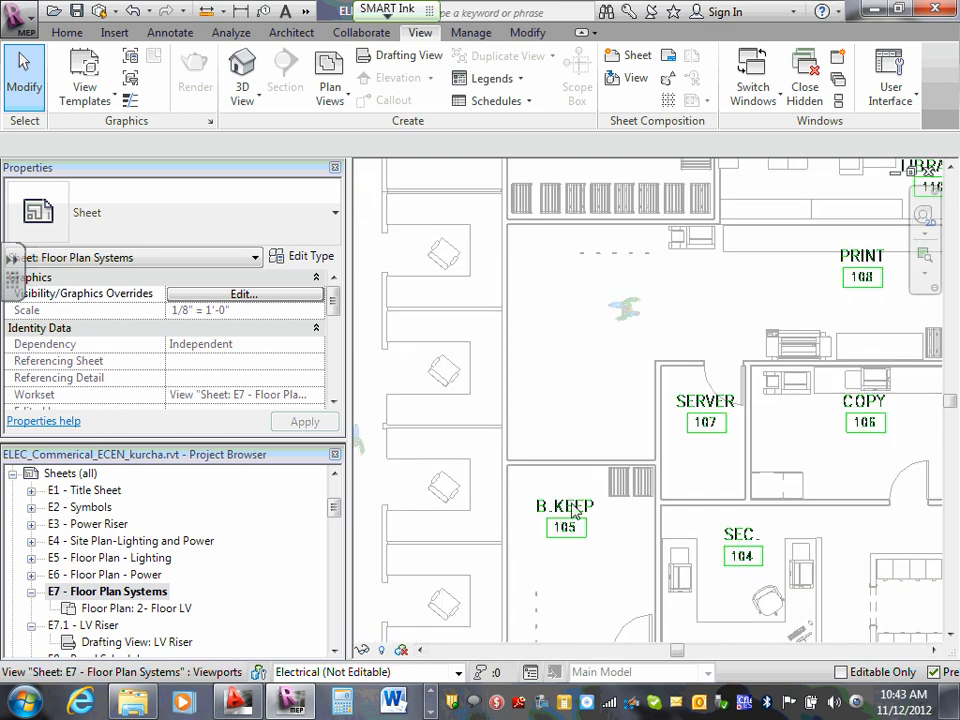
middle_drag(726, 462, 628, 481)
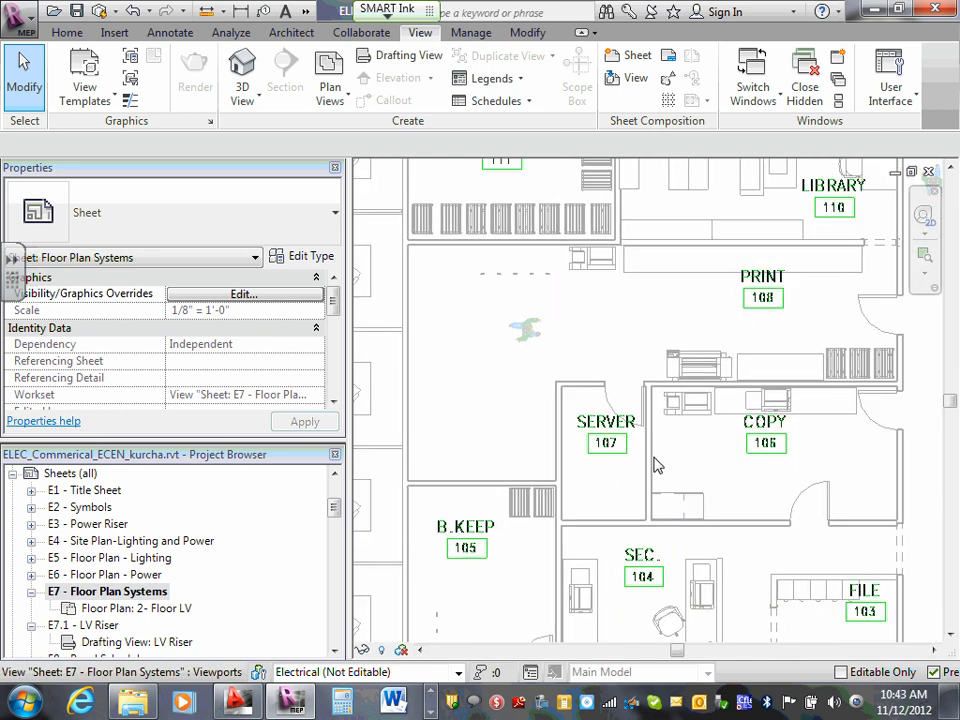
scroll(640, 465, up, 1)
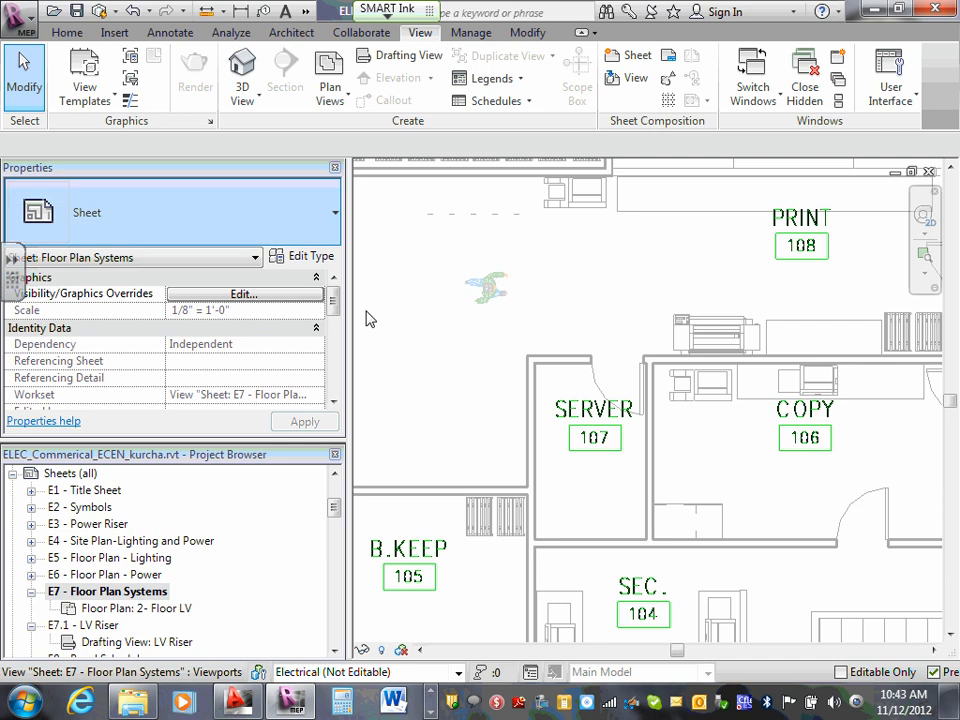
- Load the Fire Alarm Control Panel.rfa family from Electrical Components > Information and Communication > Fire Alarm in the US Imperial library
click(112, 33)
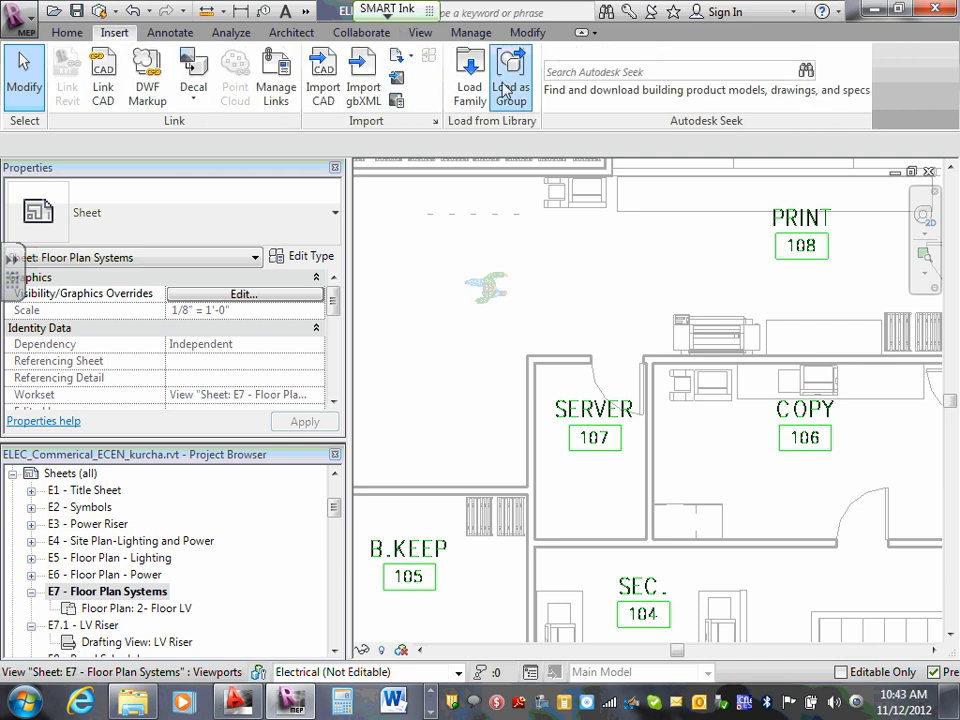
click(470, 87)
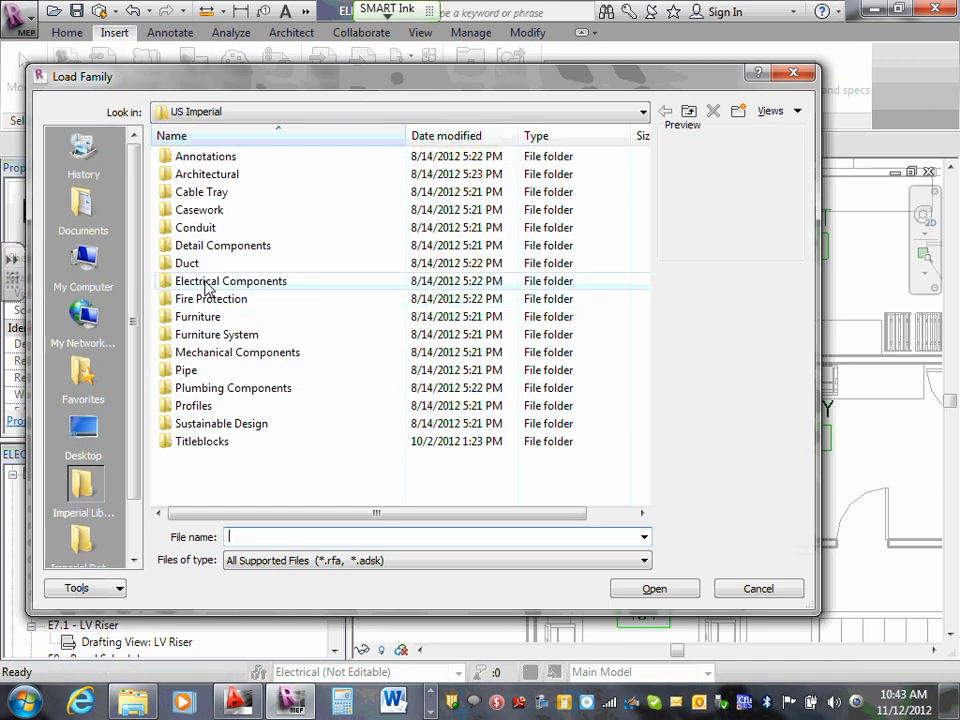
double_click(205, 281)
double_click(228, 192)
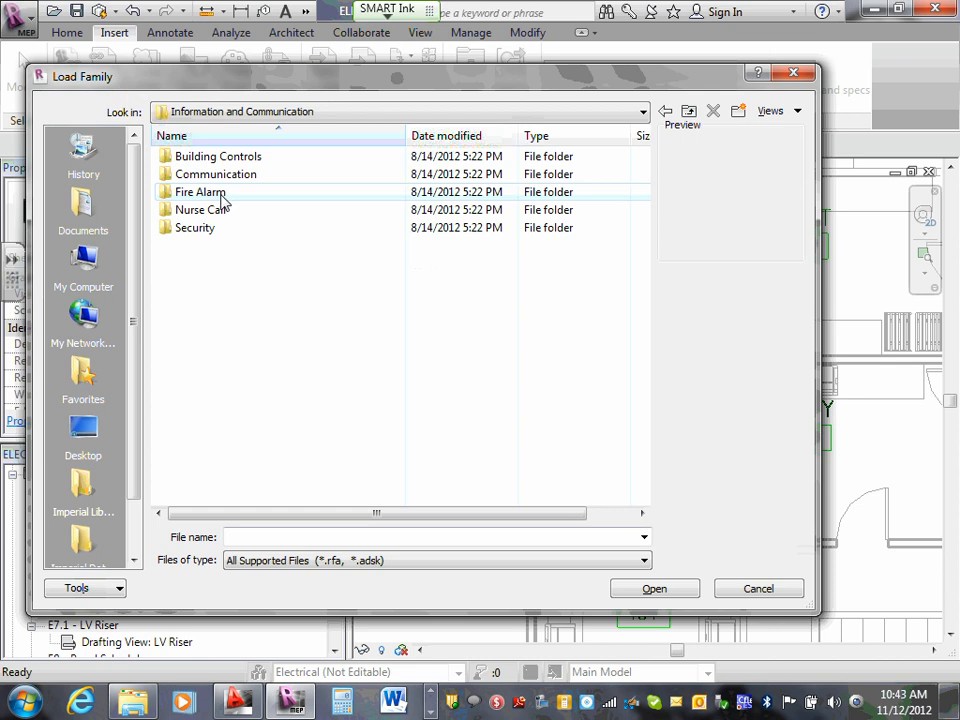
double_click(222, 196)
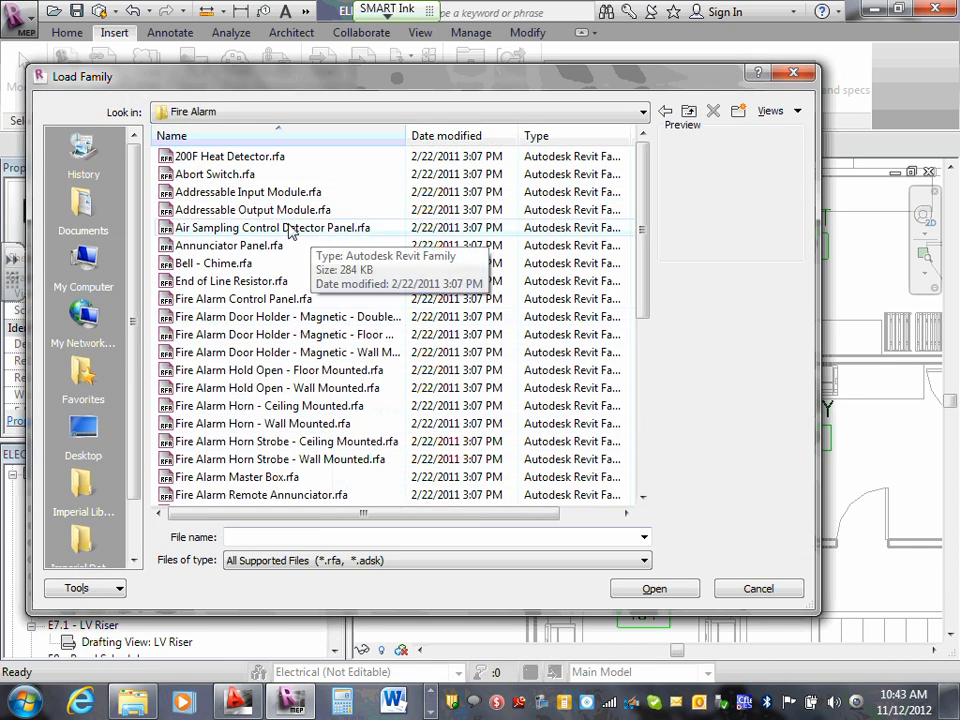
drag(643, 236, 643, 272)
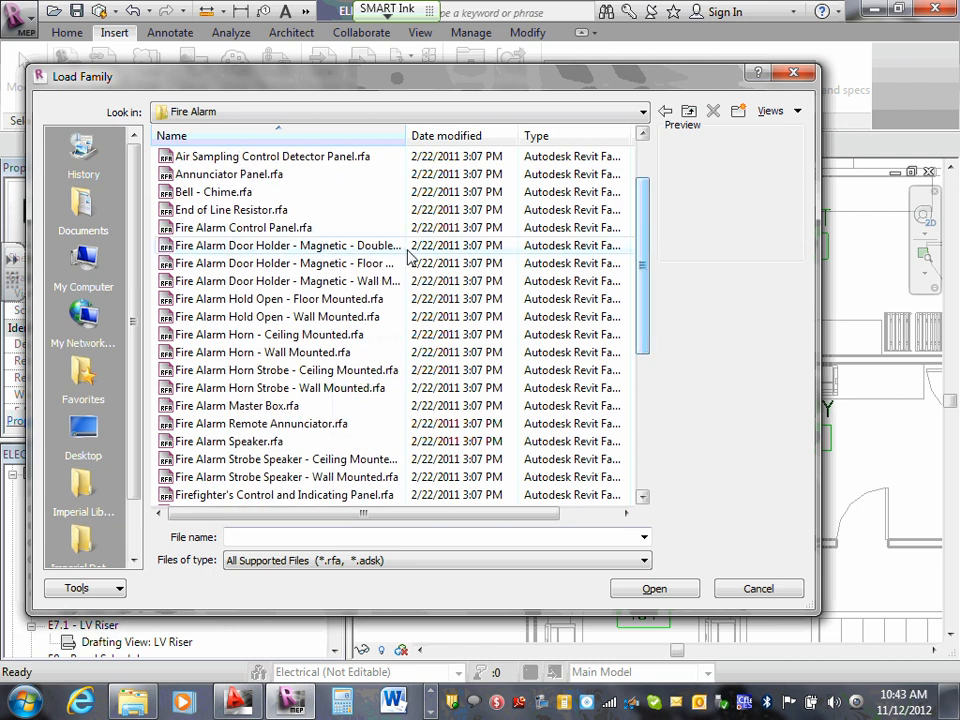
click(277, 229)
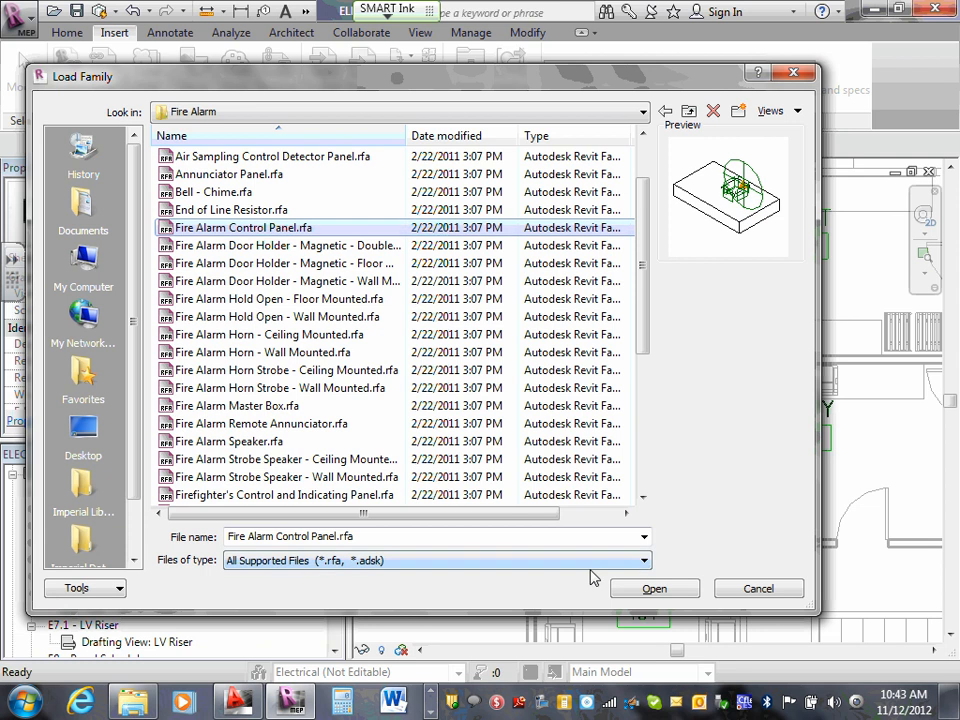
click(652, 589)
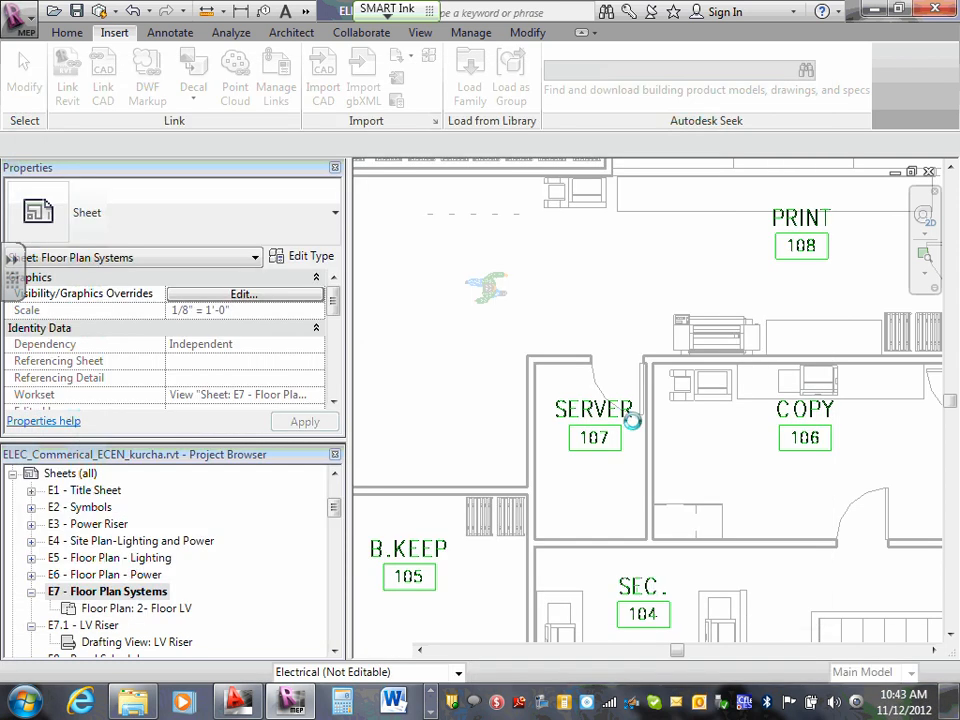
click(66, 32)
click(620, 123)
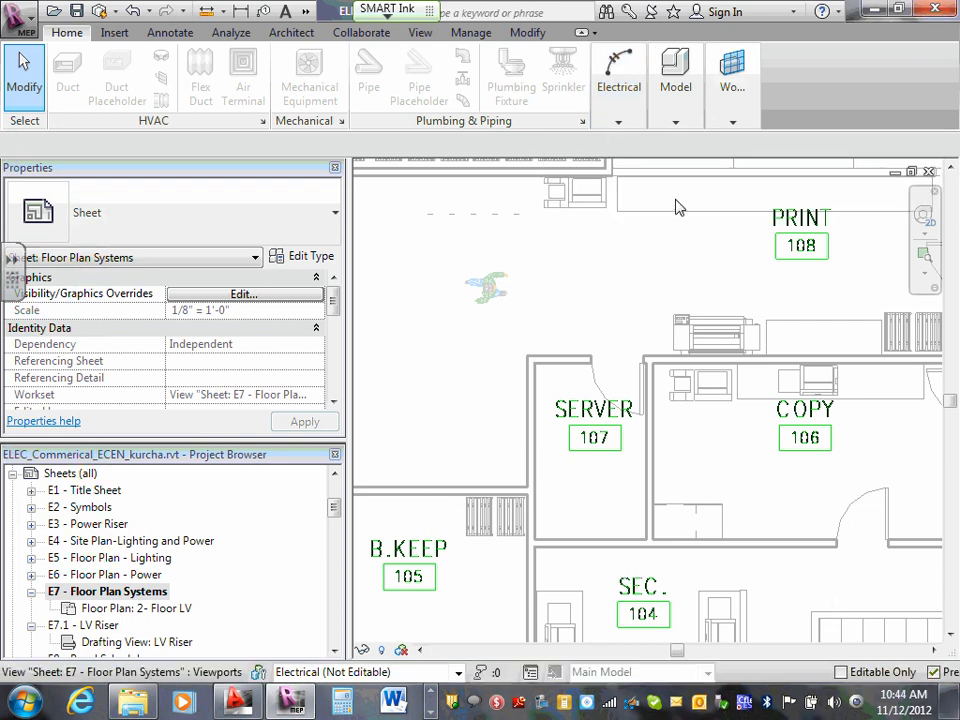
mouse_move(620, 127)
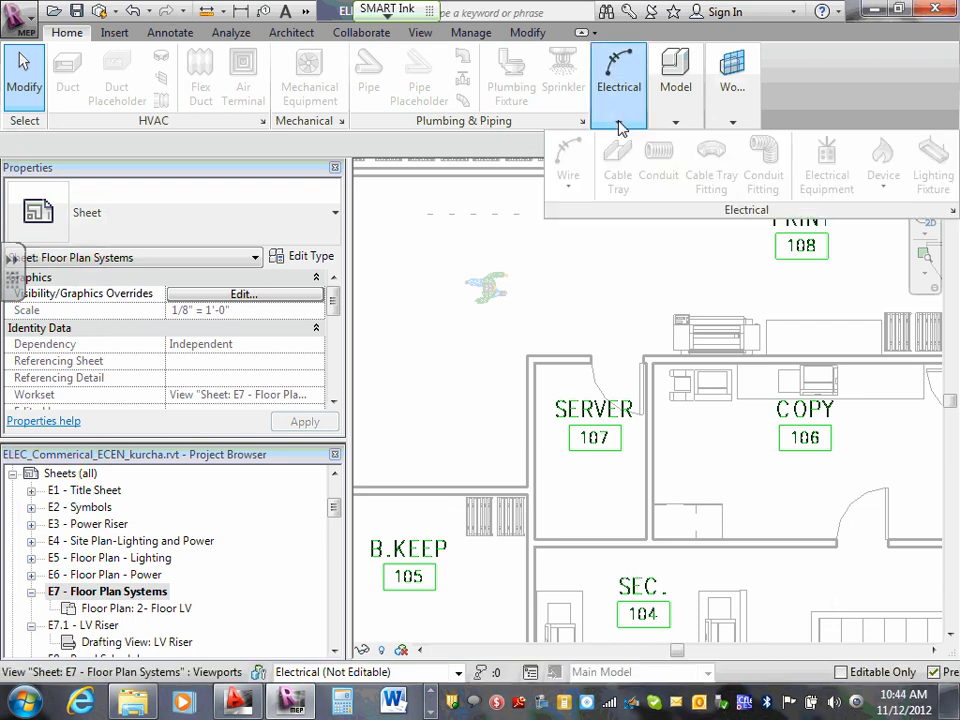
click(440, 364)
key(Escape)
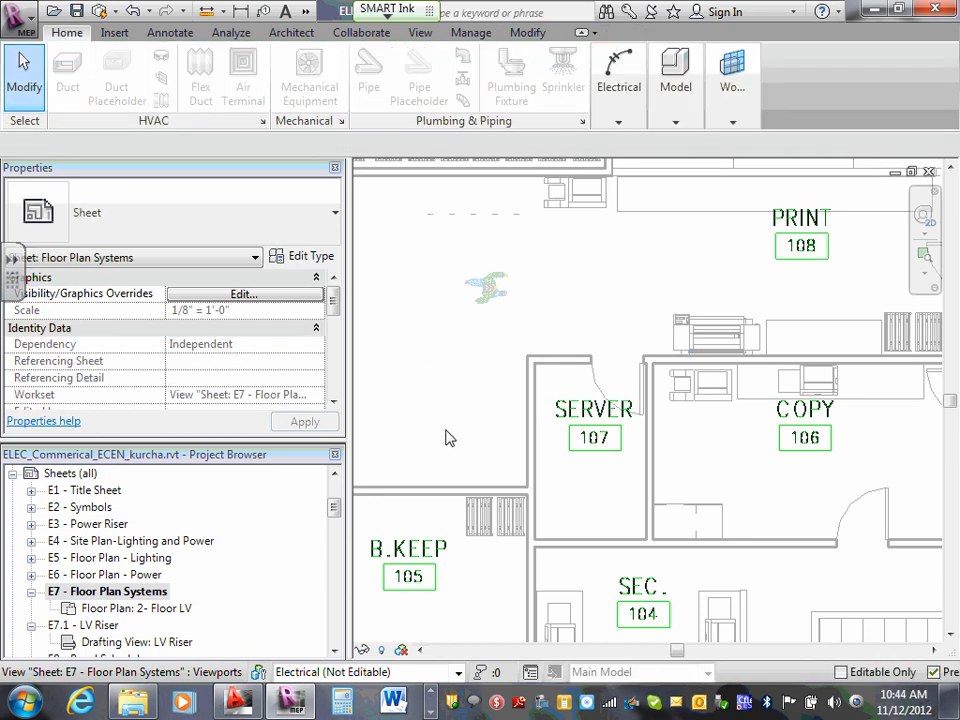
- Open the floor plan 2- Floor LV placed on sheet E7 and locate the Server 107 room
double_click(165, 612)
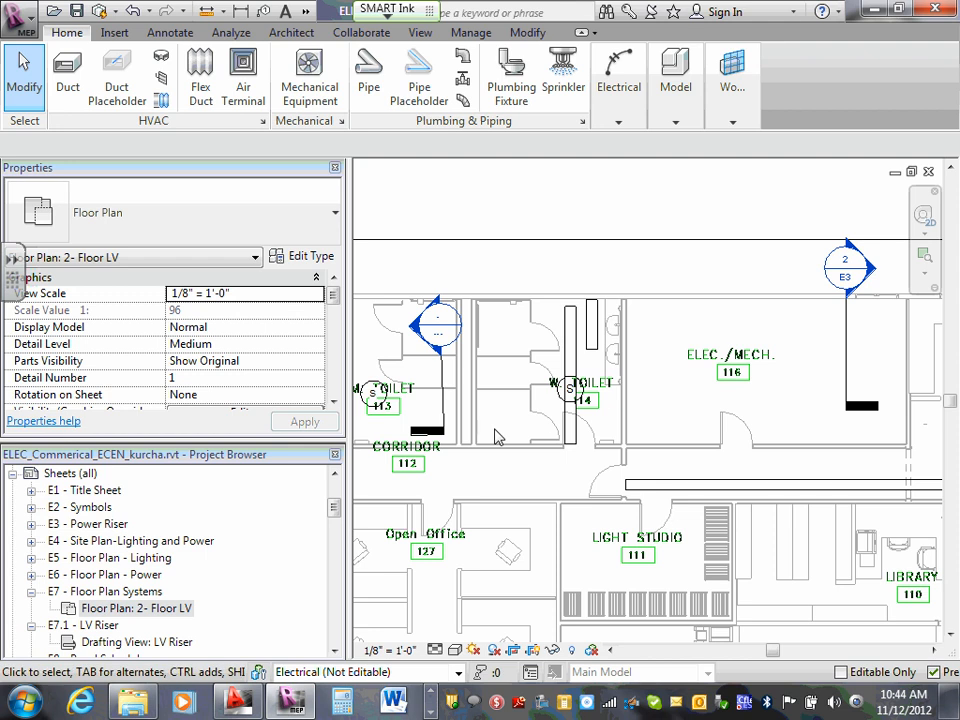
scroll(495, 450, down, 2)
middle_drag(525, 470, 537, 251)
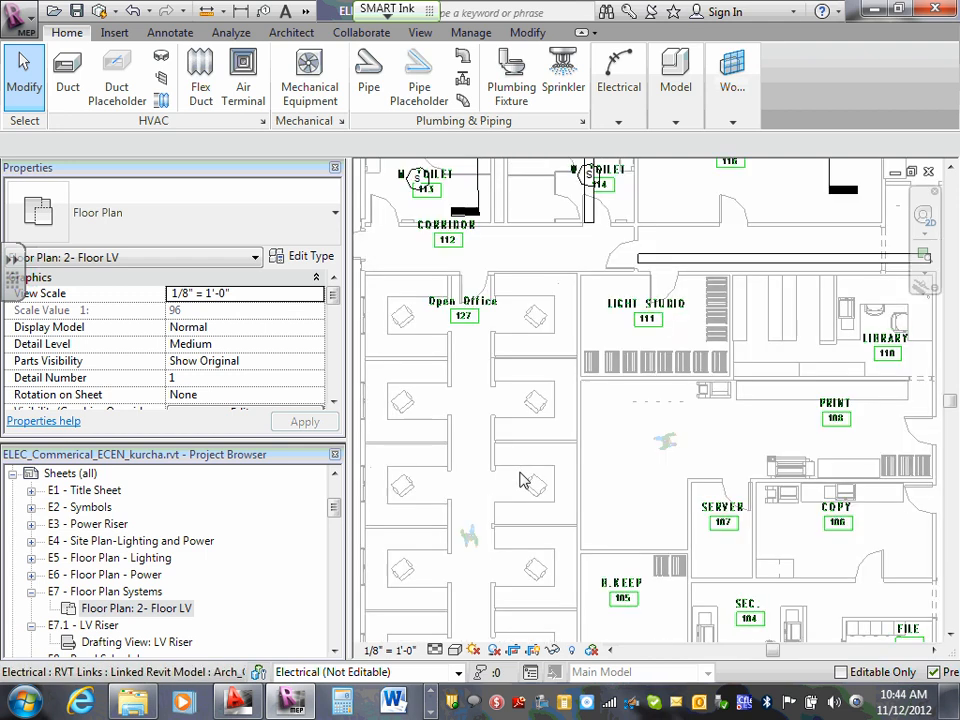
middle_drag(549, 446, 561, 275)
middle_drag(643, 401, 640, 247)
middle_drag(701, 339, 576, 416)
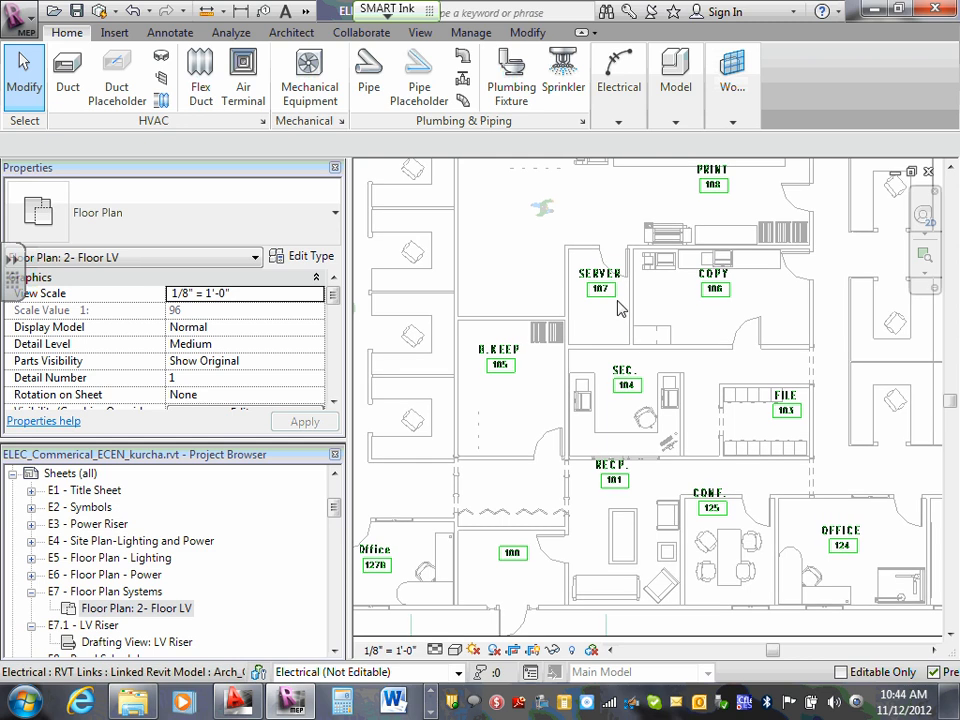
scroll(621, 302, up, 3)
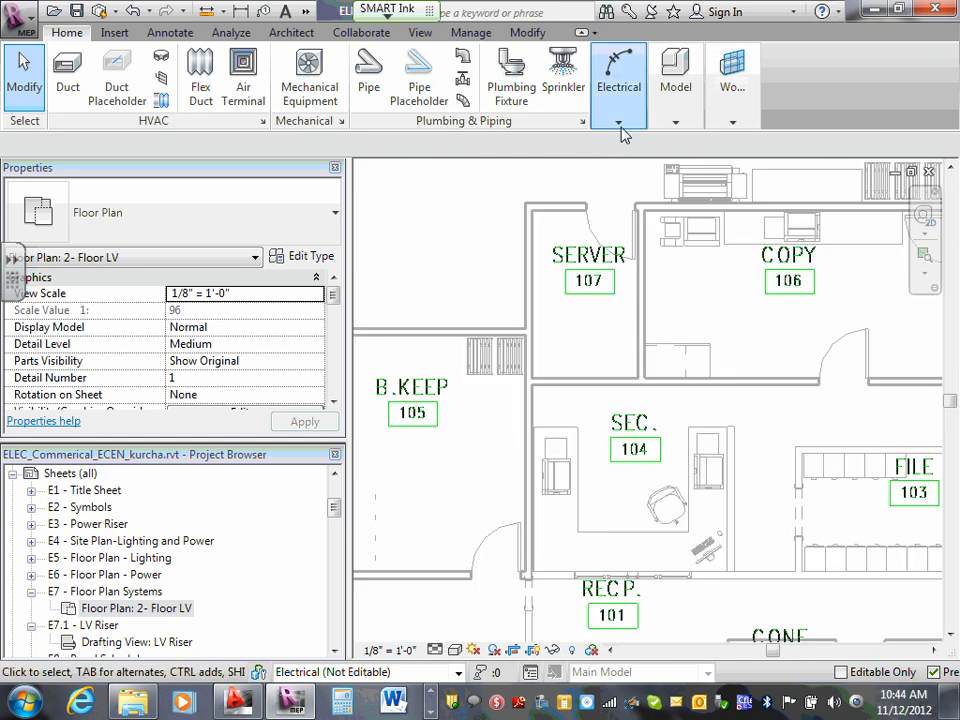
mouse_move(619, 100)
click(883, 192)
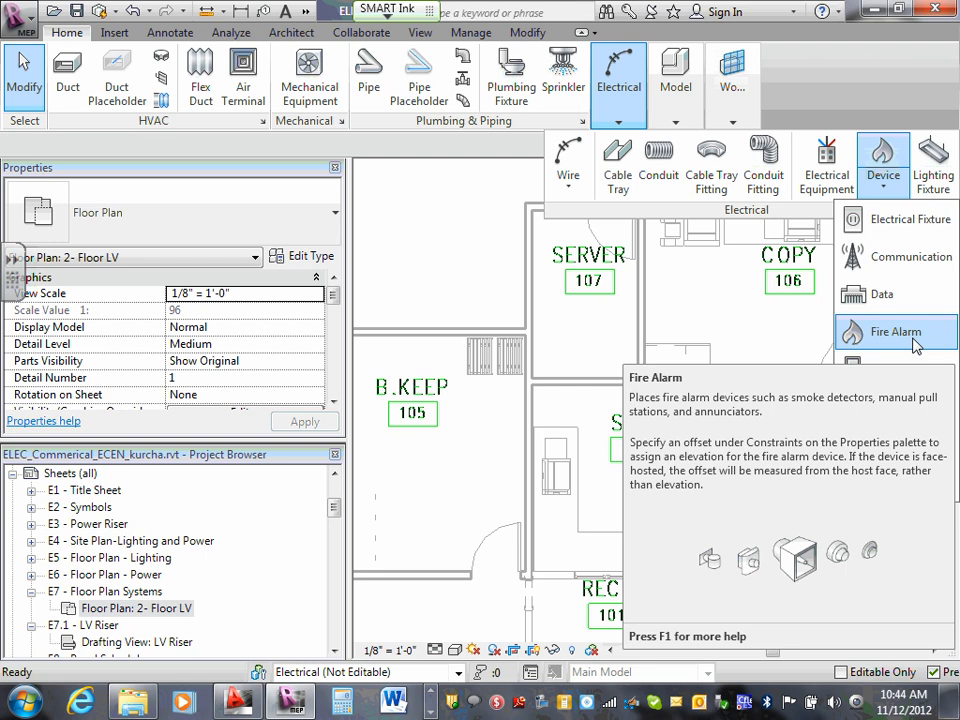
click(914, 344)
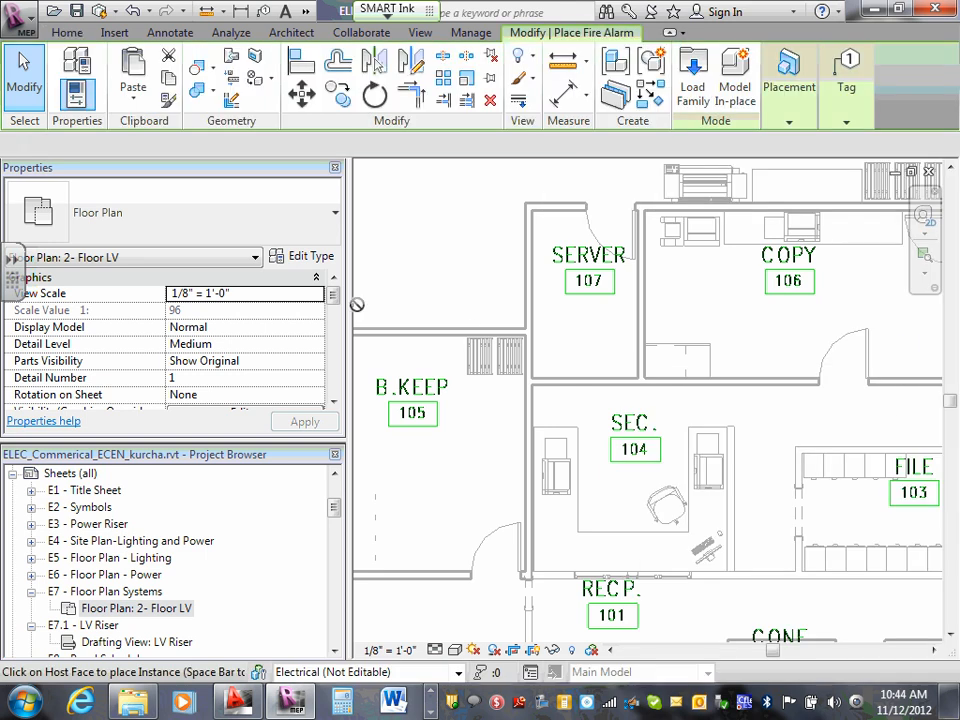
click(336, 218)
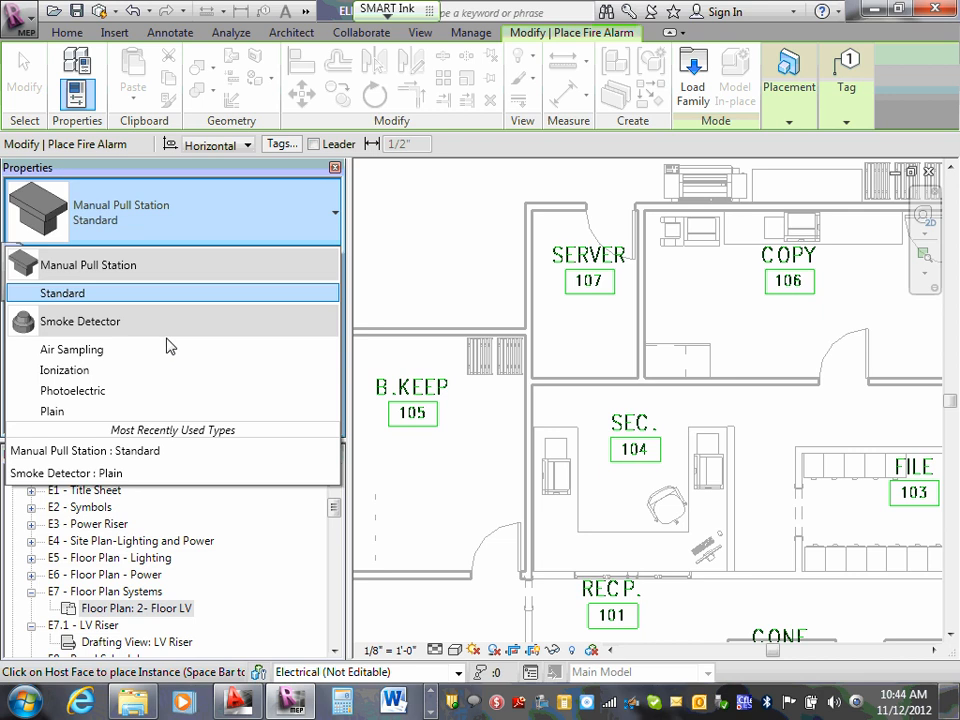
click(337, 219)
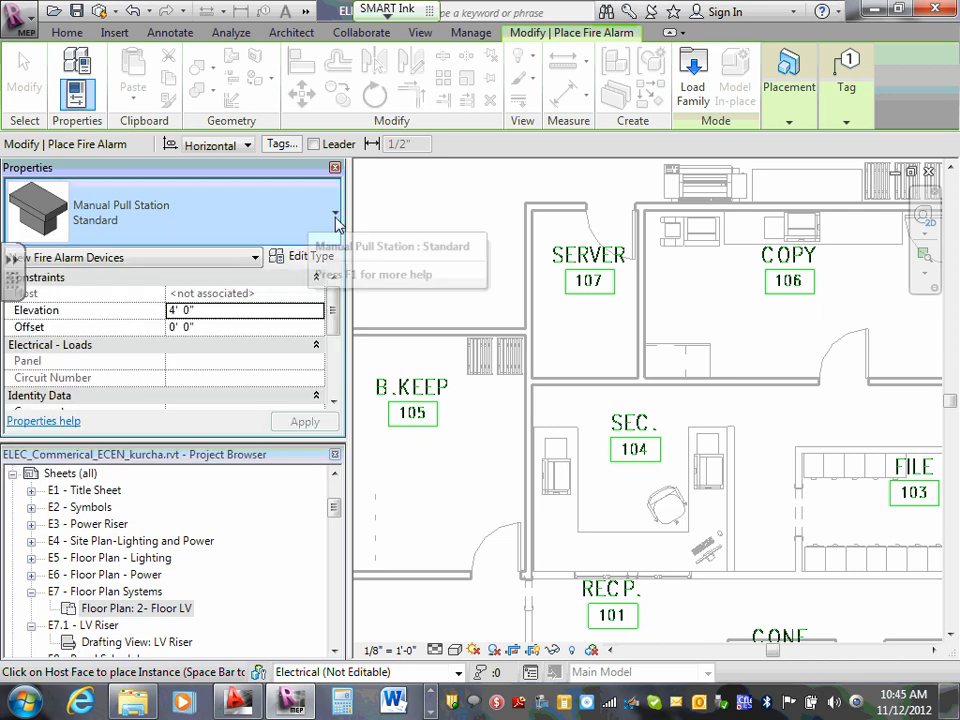
click(337, 220)
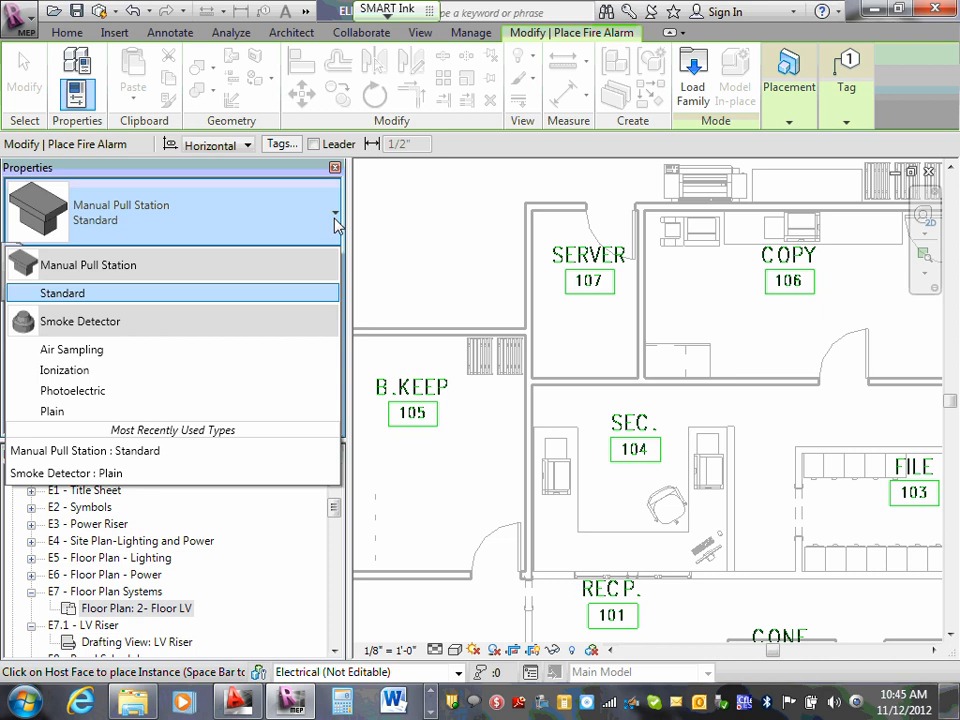
click(337, 222)
key(Escape)
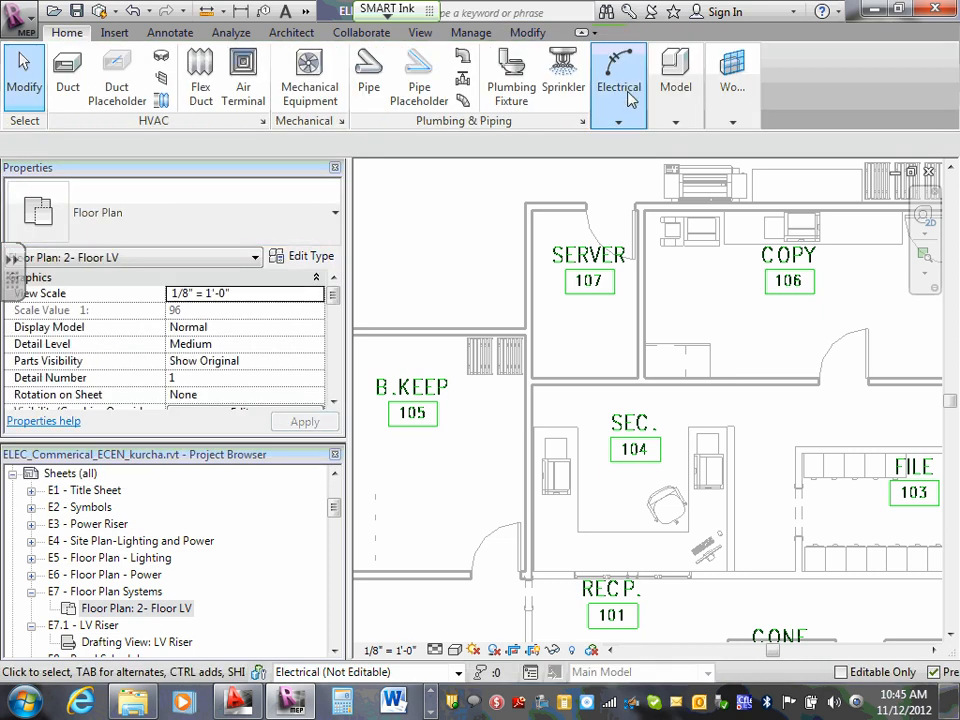
- Place a 16x19 Fire Alarm Control Panel as electrical equipment on the wall between Server 107 and Copy 106
click(619, 122)
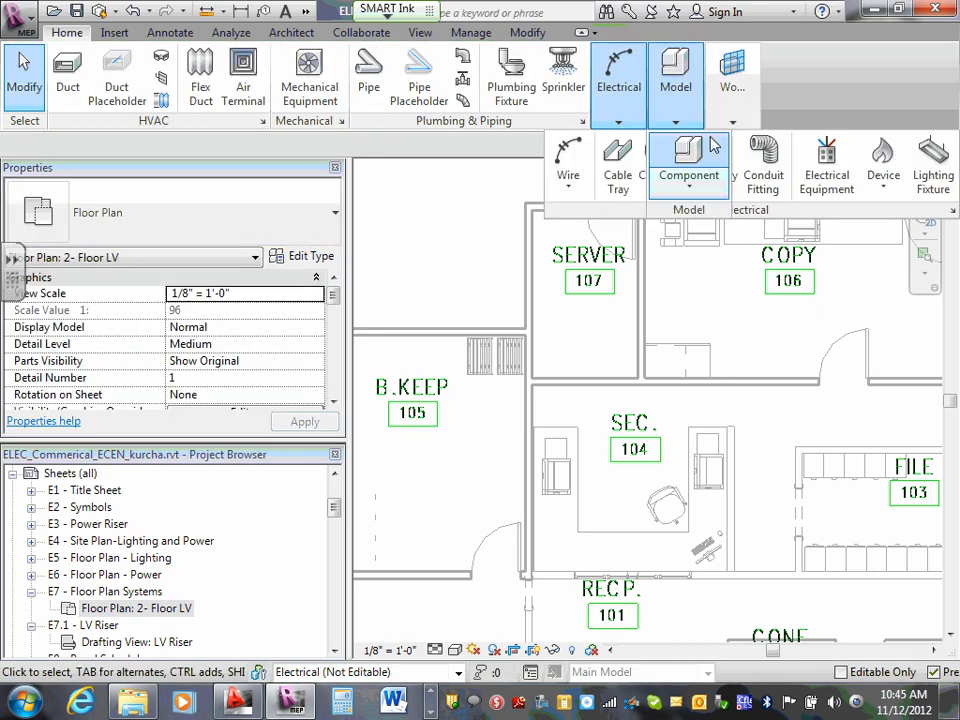
click(826, 168)
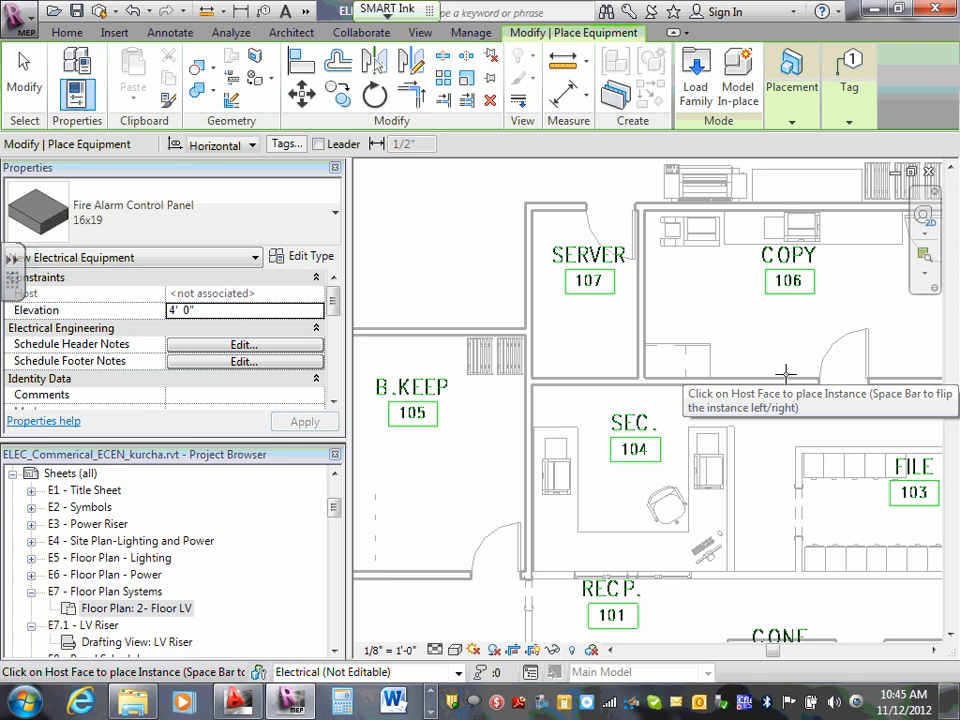
click(633, 309)
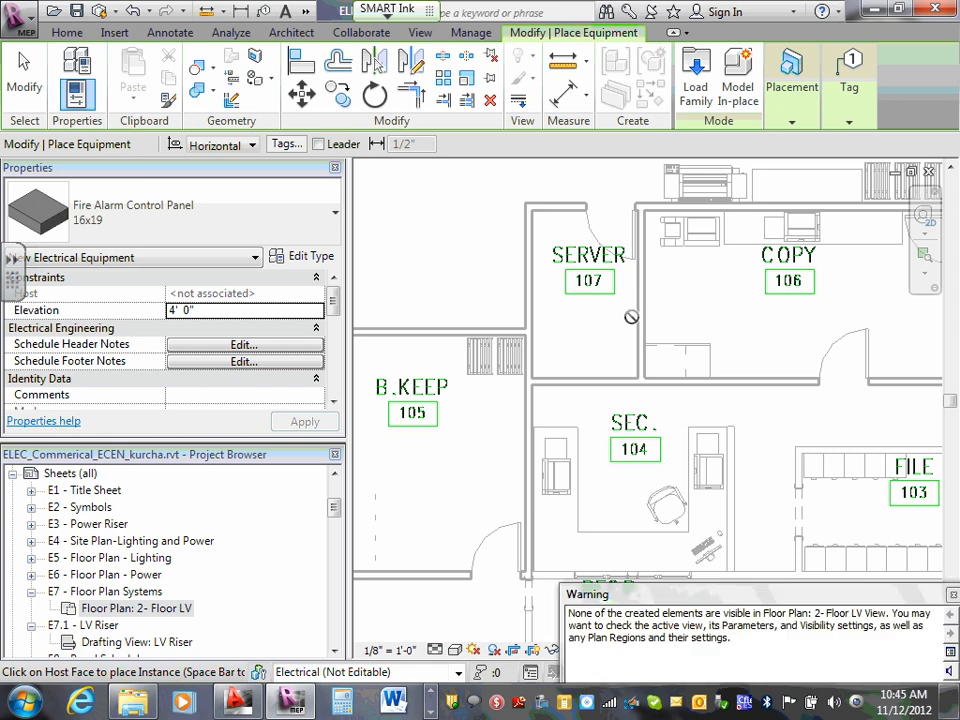
key(Escape)
key(Escape)
- Turn on Electrical Equipment visibility in the 2- Floor LV plan and check the fire alarm control panel in Server 107
key(v)
key(g)
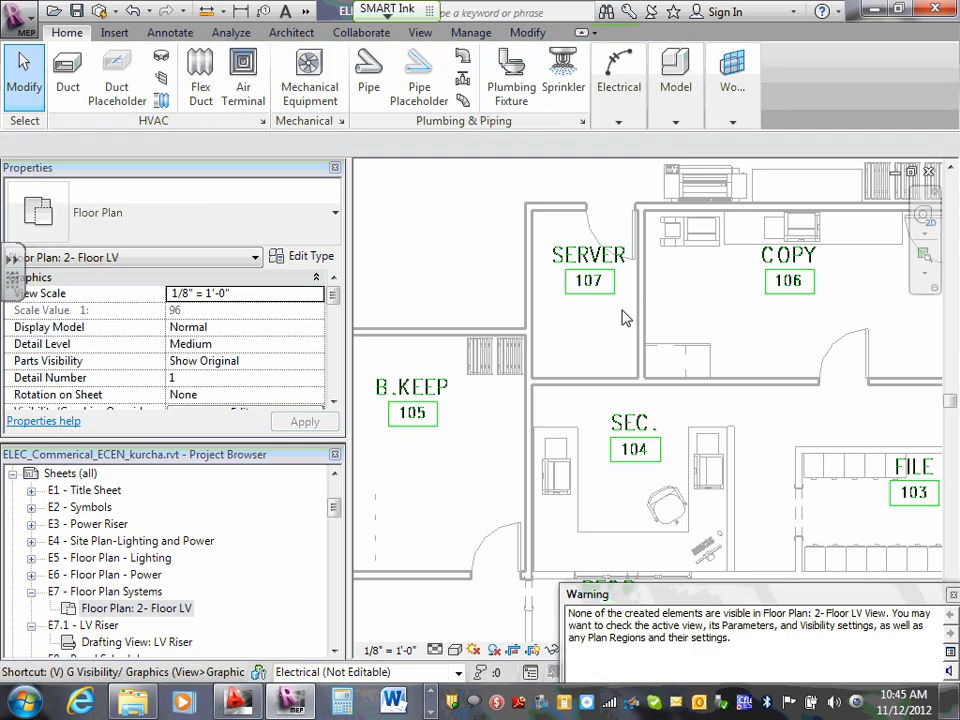
scroll(270, 333, down, 4)
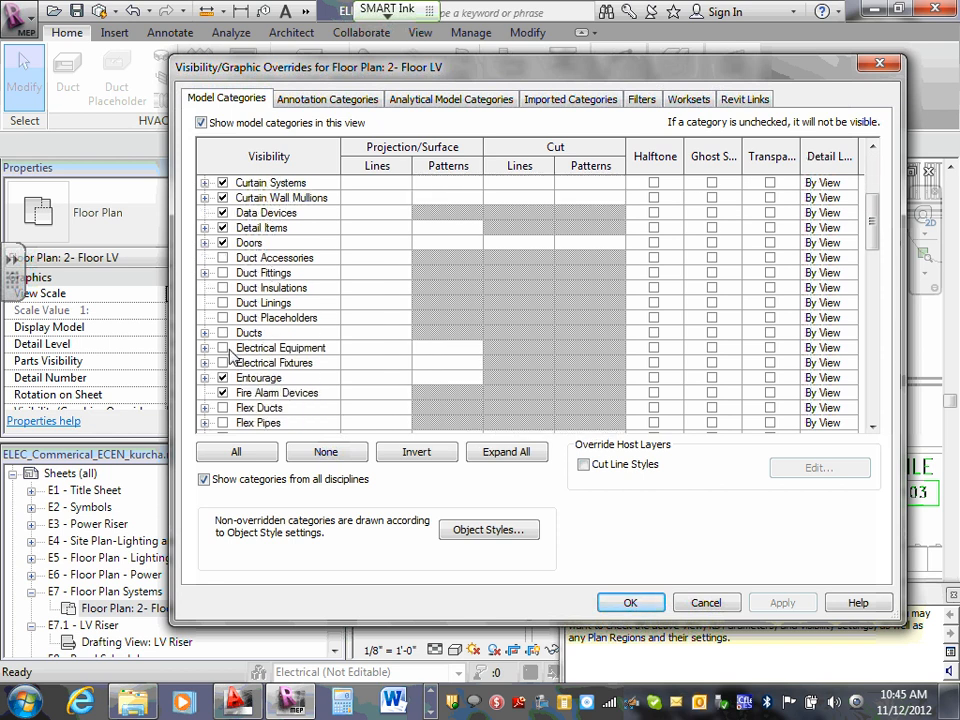
click(223, 348)
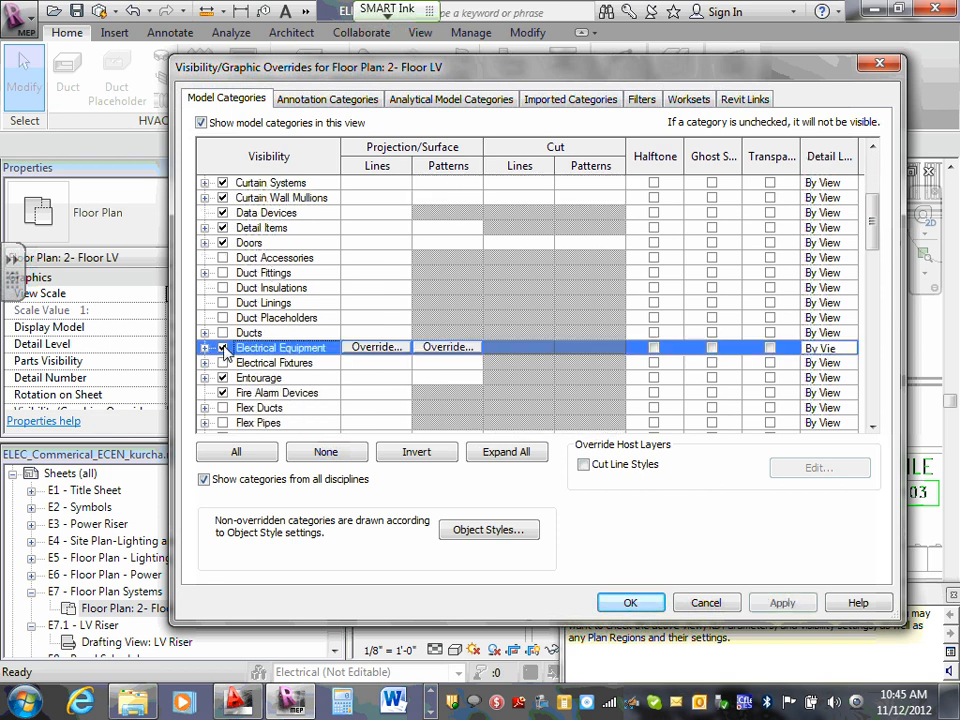
click(641, 604)
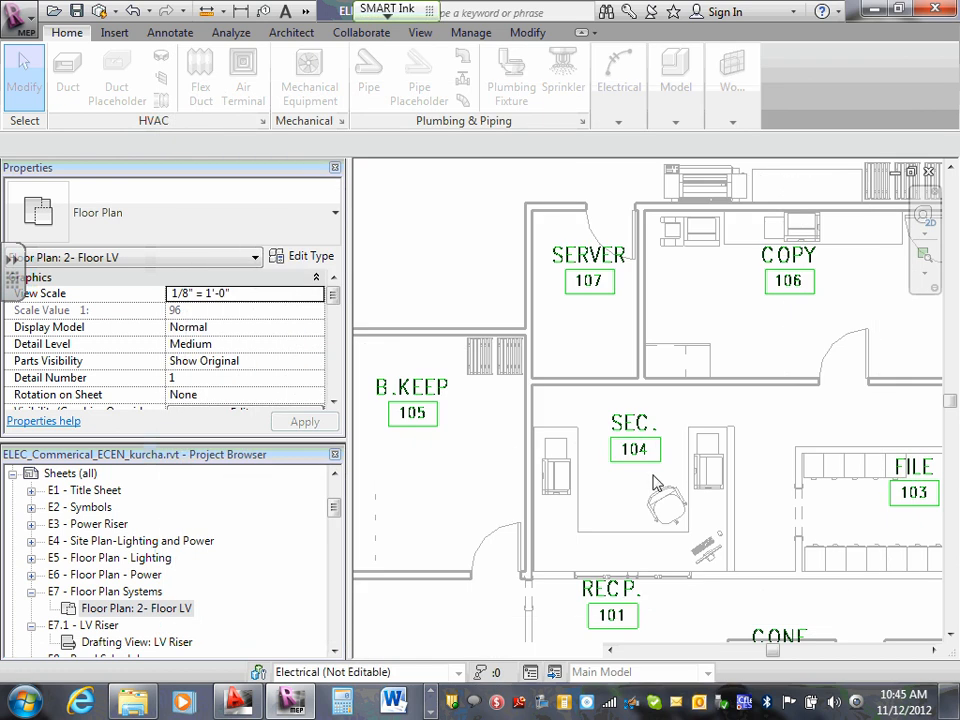
scroll(640, 308, up, 2)
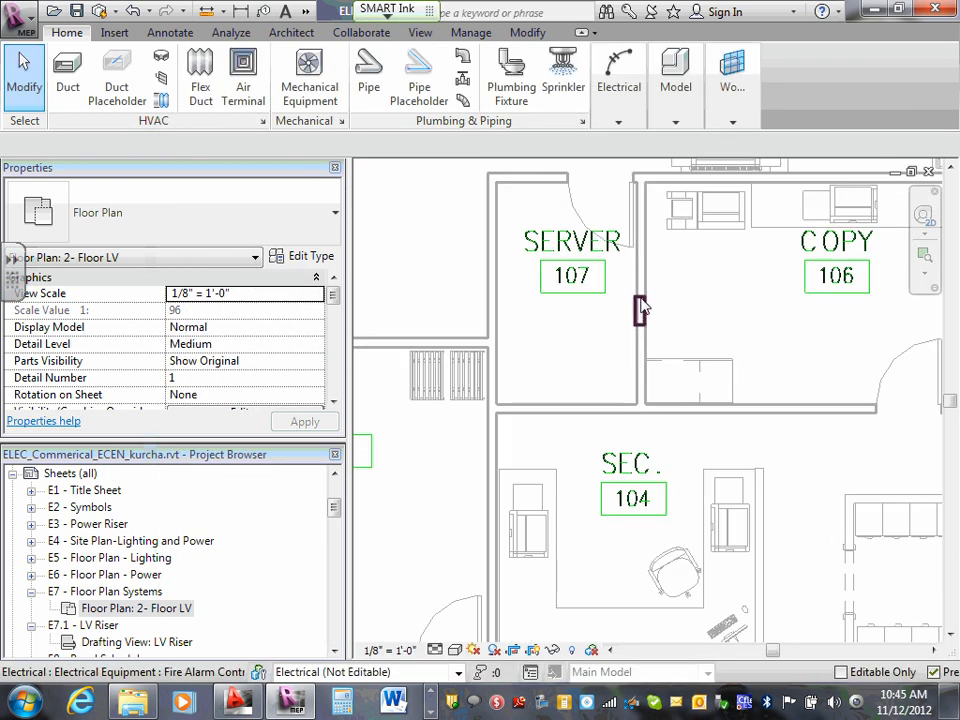
click(640, 308)
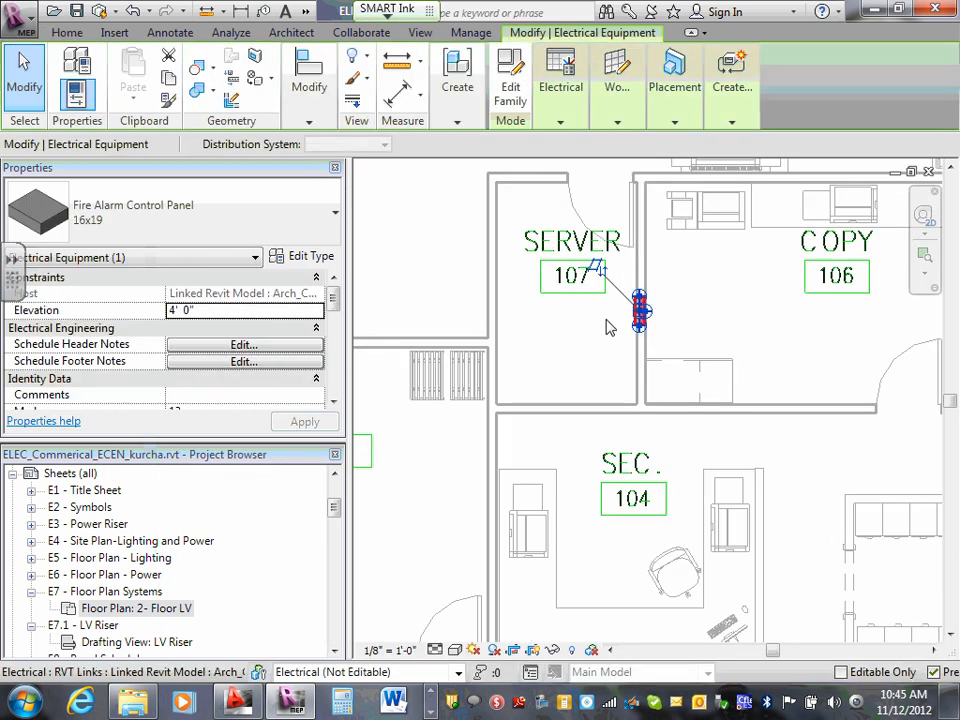
key(Escape)
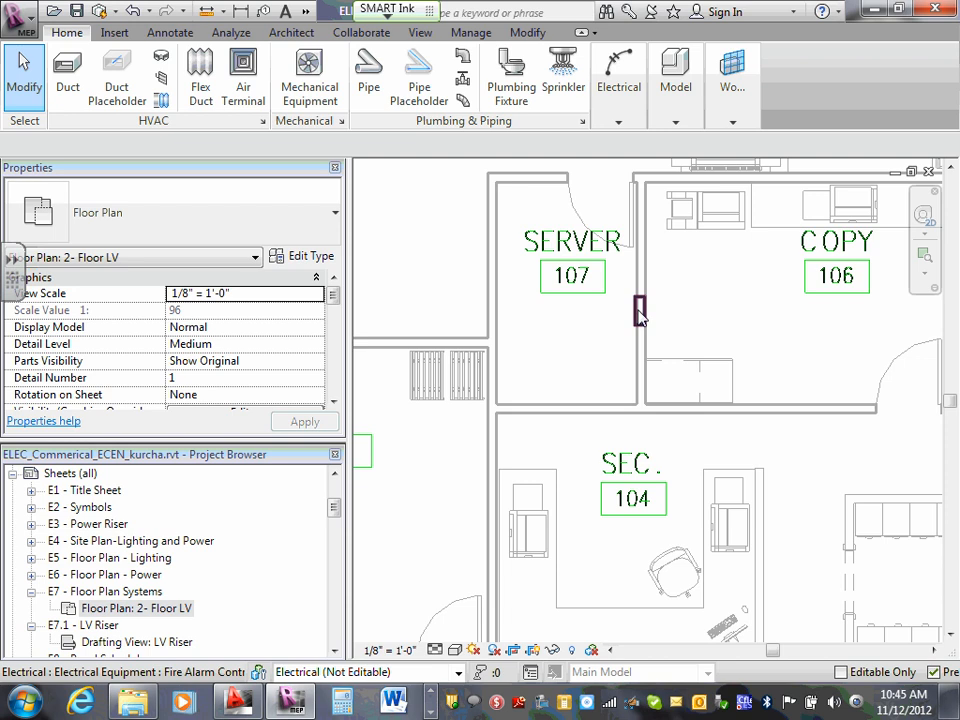
click(639, 312)
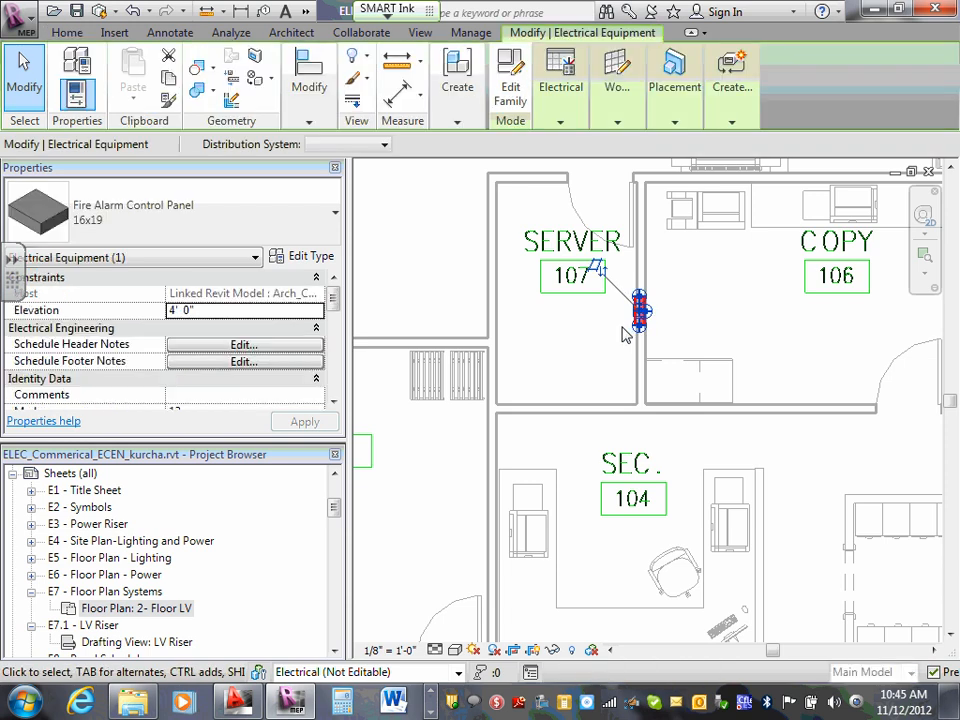
click(619, 322)
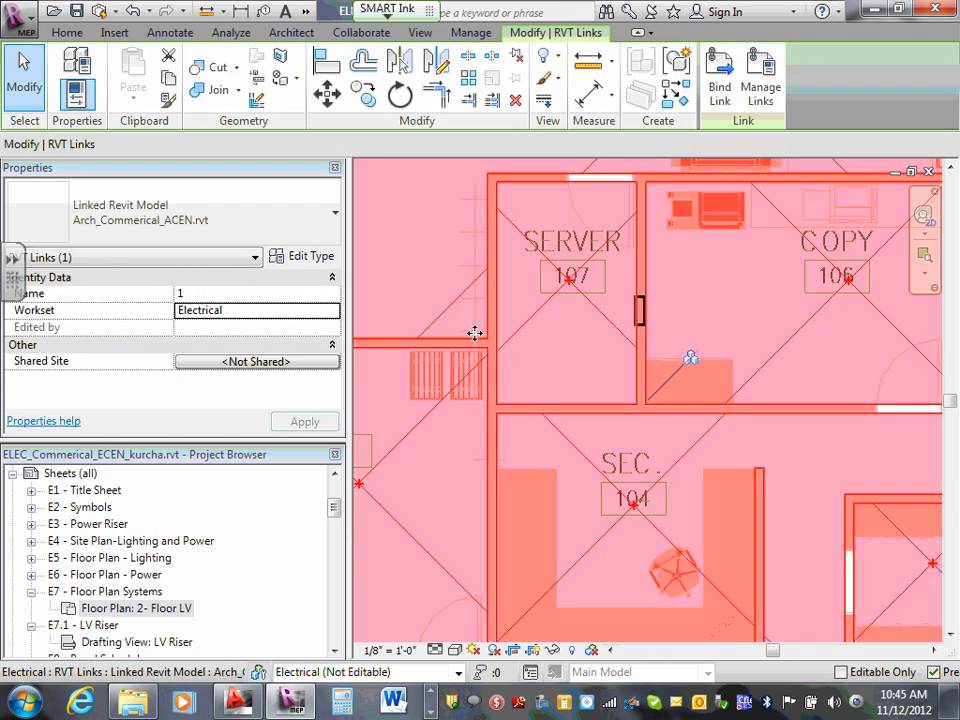
key(Escape)
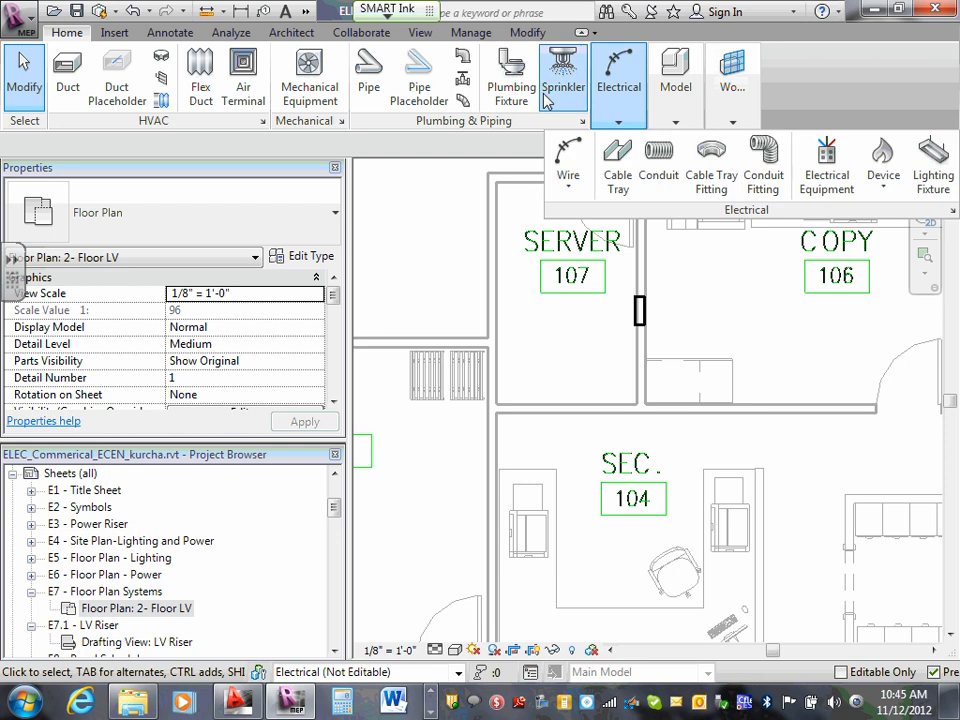
- Tag the fire alarm control panel by category, label it FACP, and turn off leaders for new tags
click(170, 33)
click(668, 82)
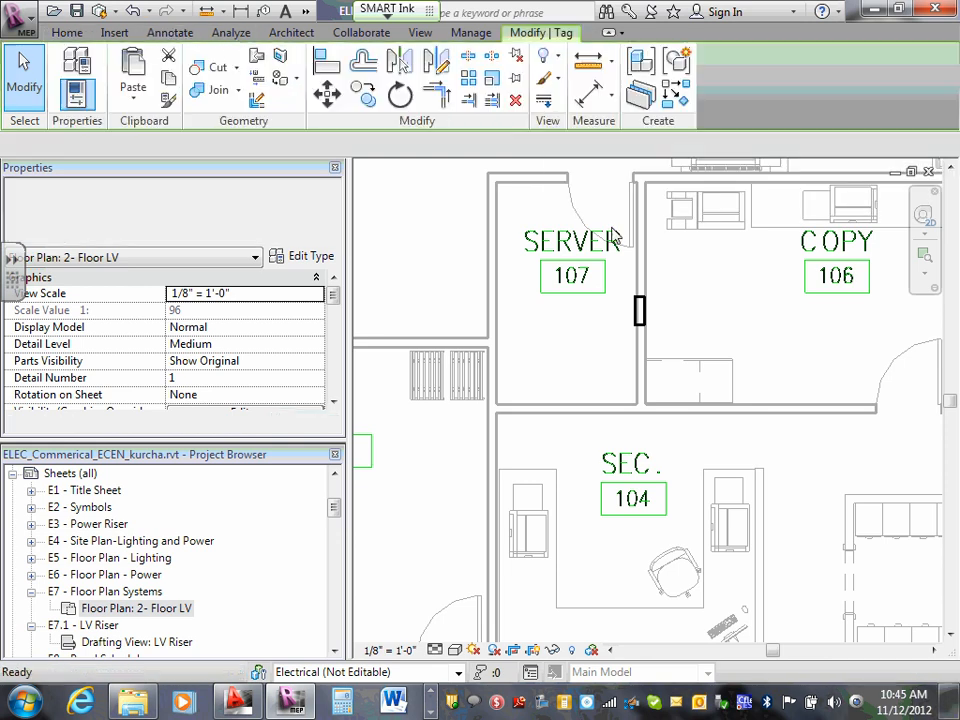
click(607, 316)
click(548, 307)
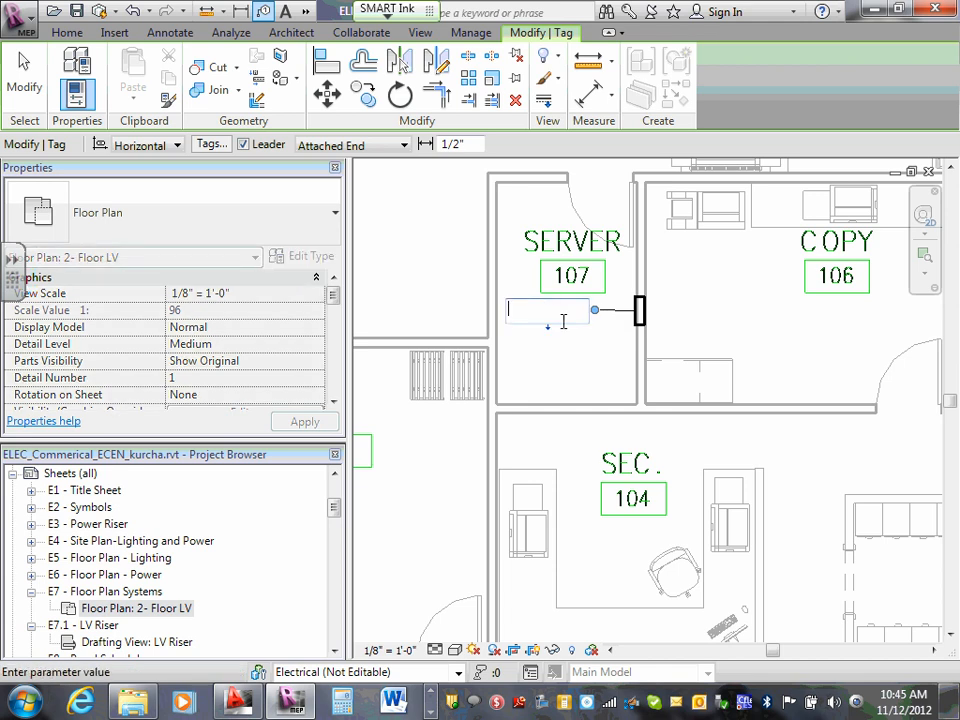
text(FACP)
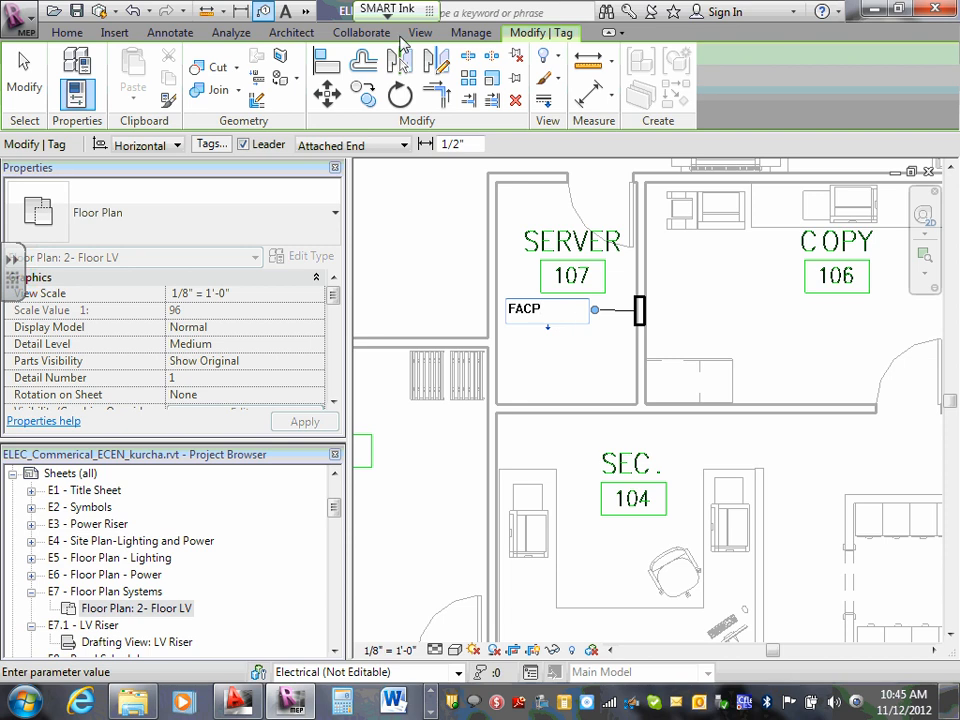
click(243, 144)
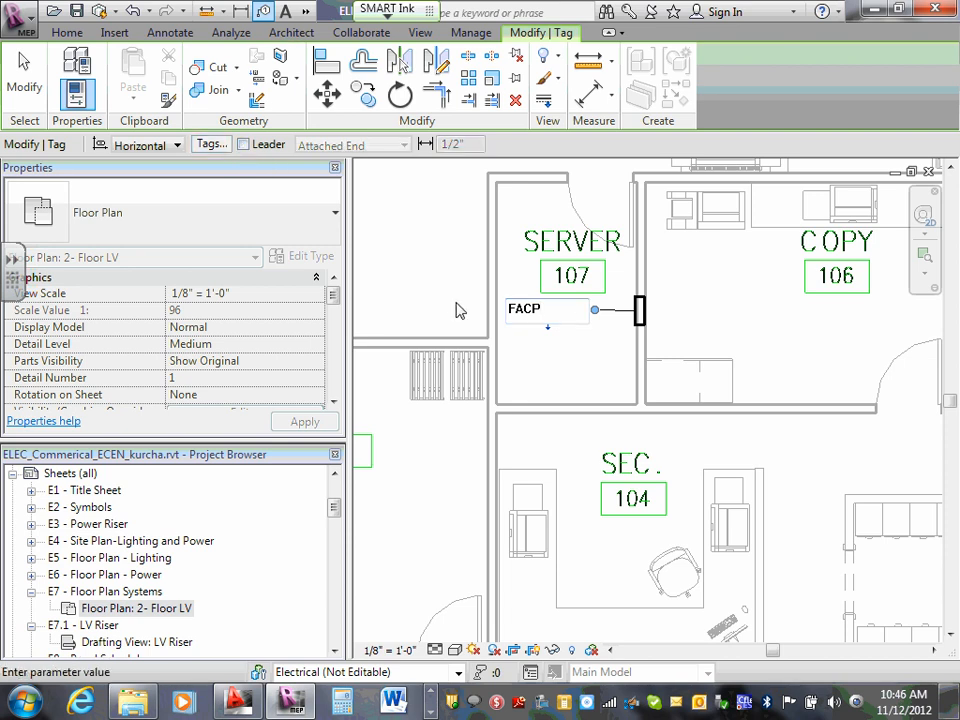
click(557, 338)
- Position the FACP tag inside Server 107, directly beside the fire alarm control panel
drag(550, 323, 693, 324)
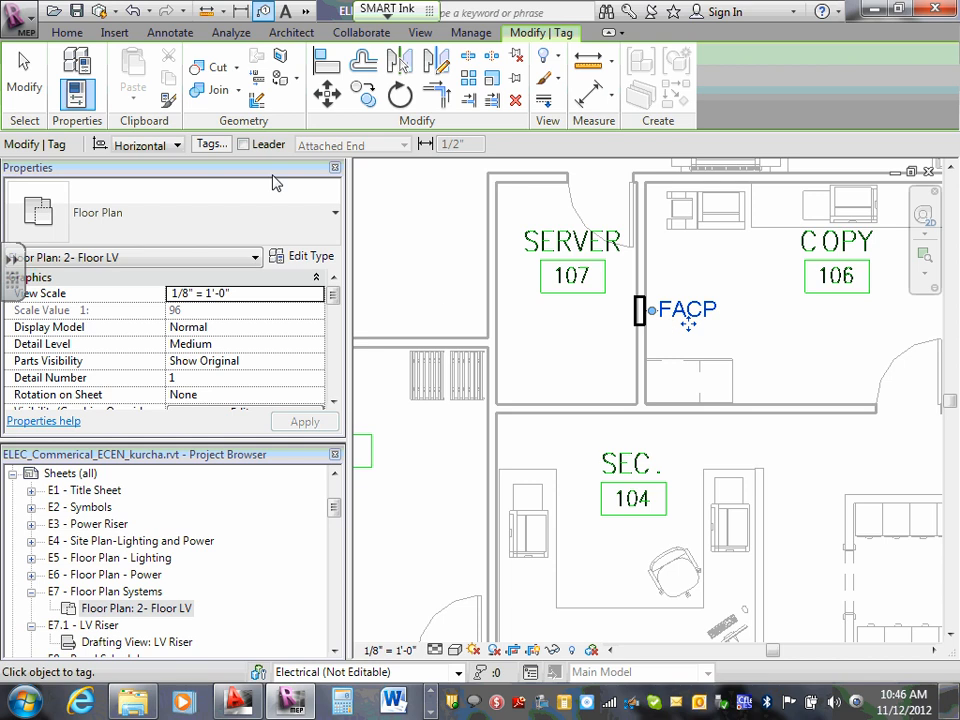
scroll(680, 320, up, 2)
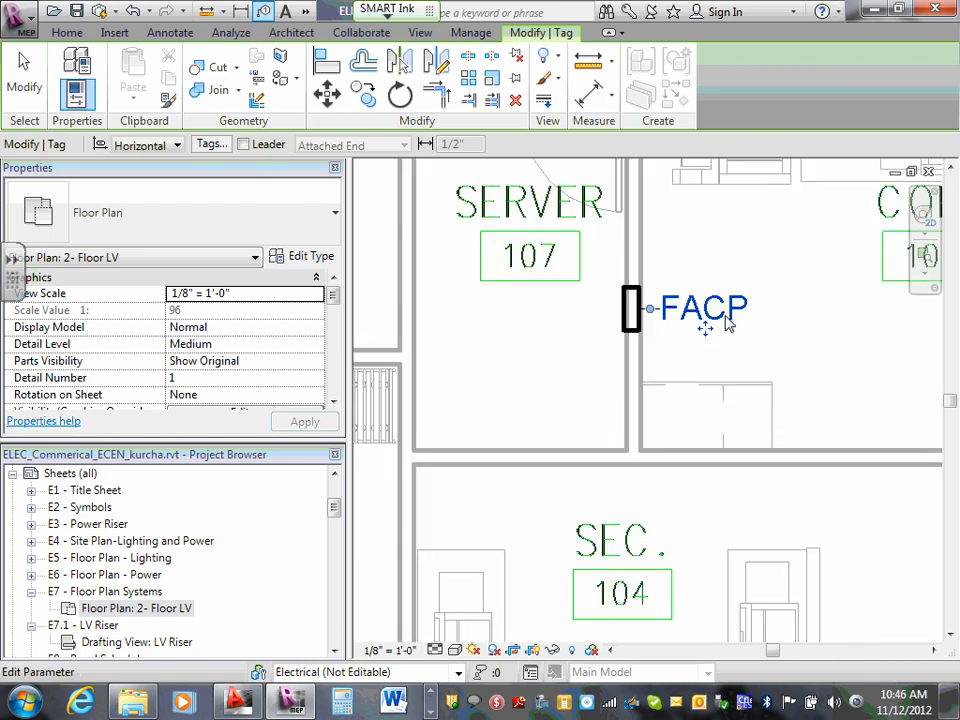
click(715, 312)
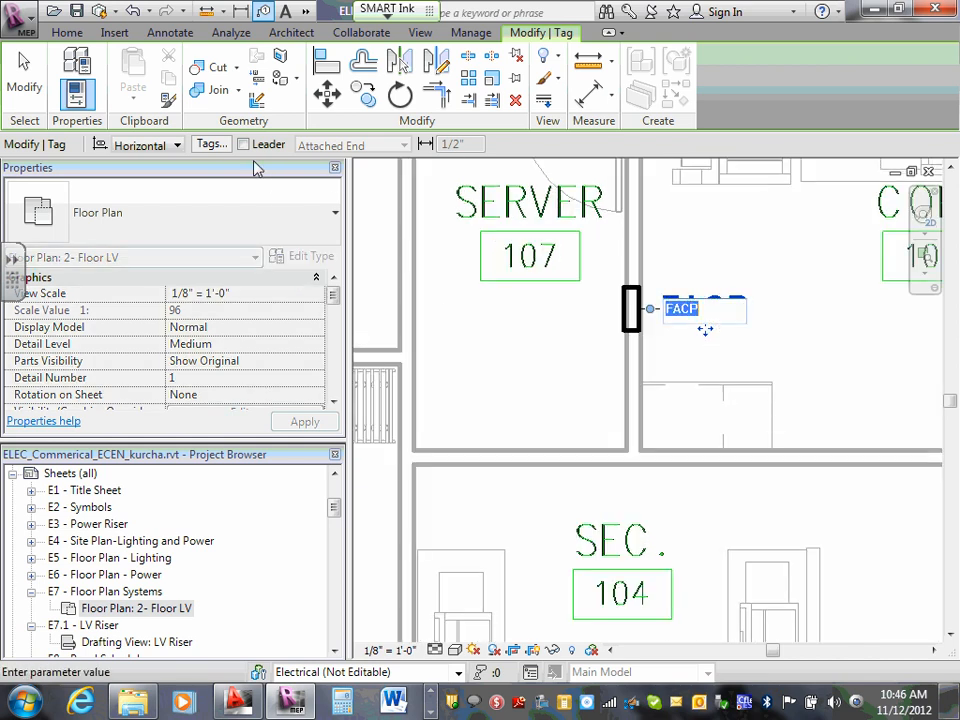
click(777, 344)
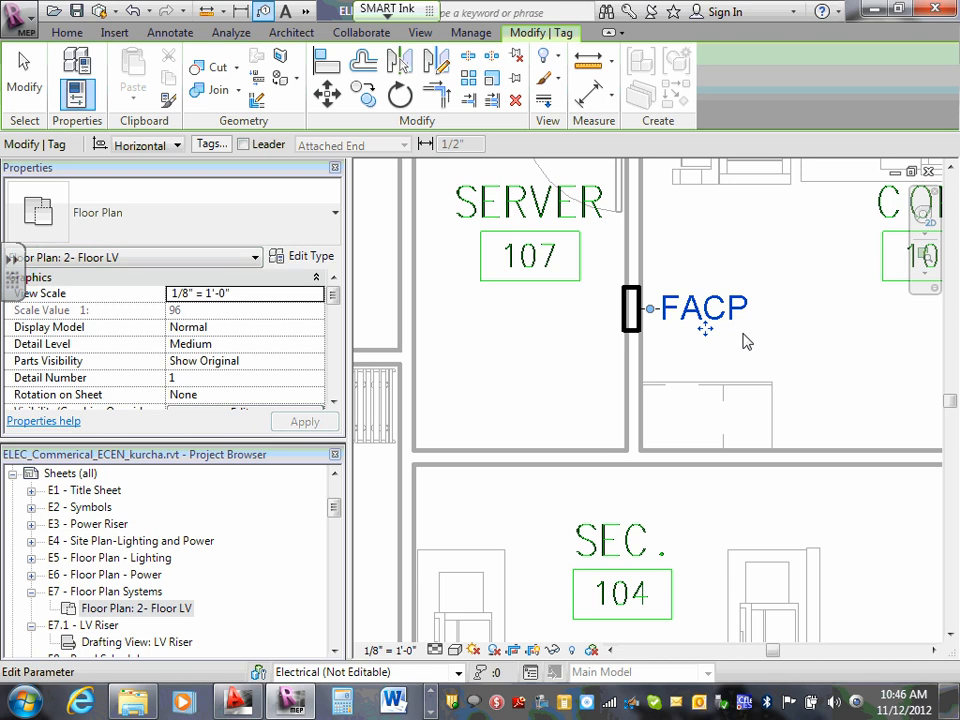
drag(702, 330, 568, 328)
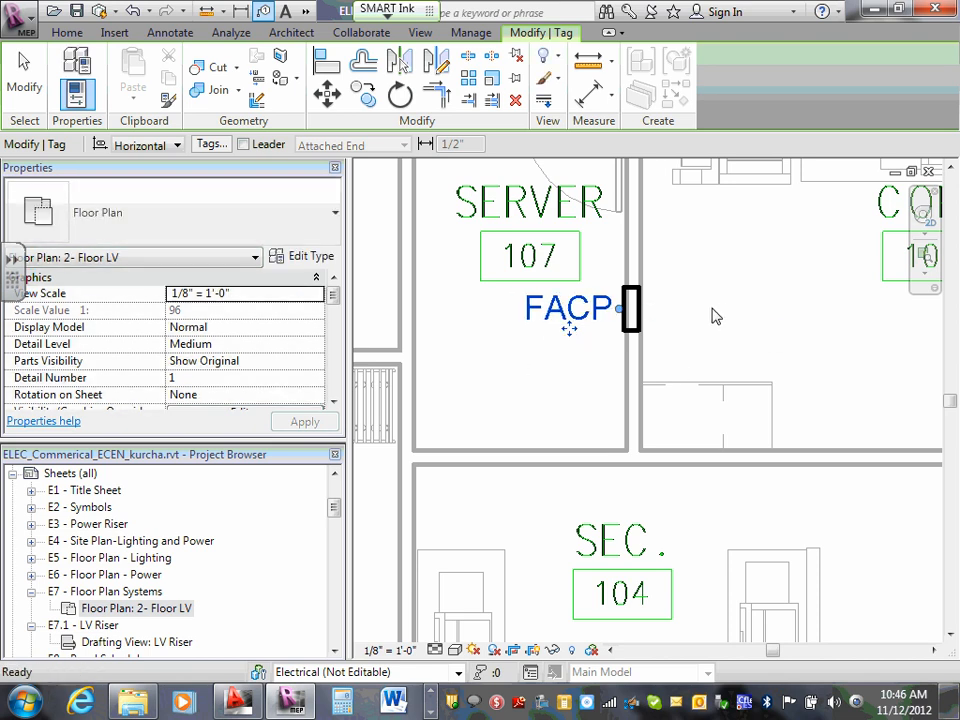
key(Escape)
key(Escape)
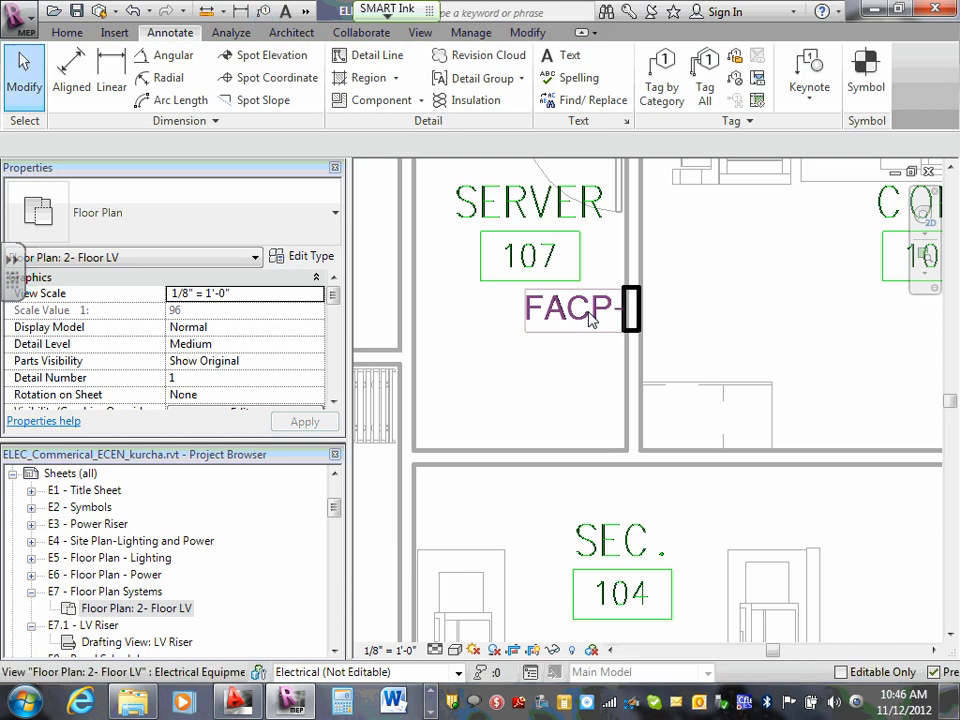
- Remove the leader line from the FACP tag in Server 107
click(568, 326)
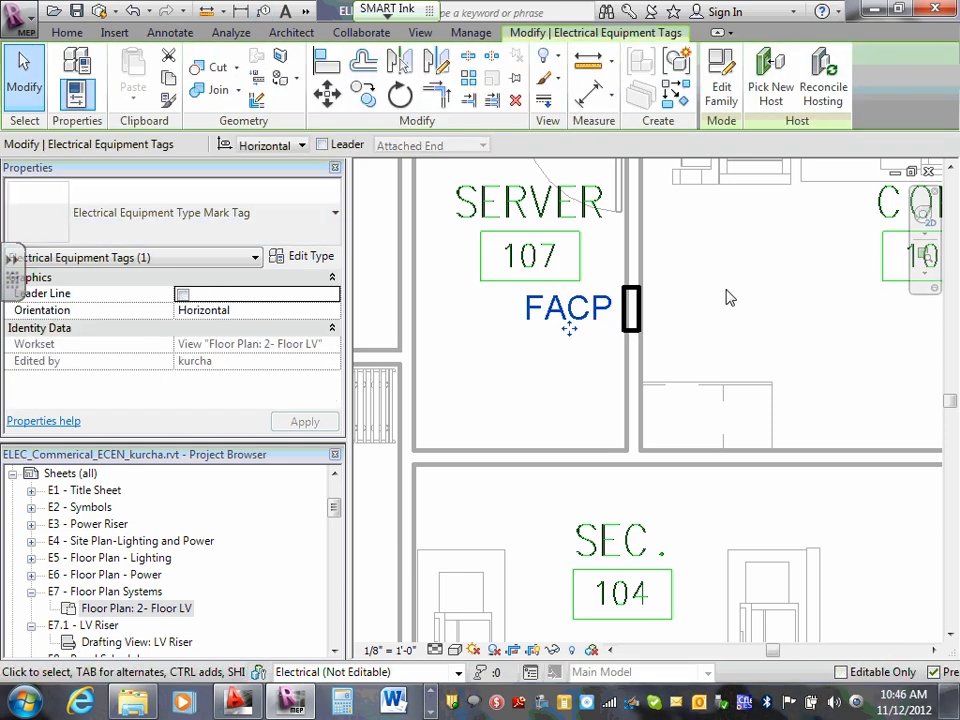
click(593, 360)
- Look over the rooms around Server 107 on the 2- Floor LV plan and return to the FACP location
scroll(589, 360, down, 1)
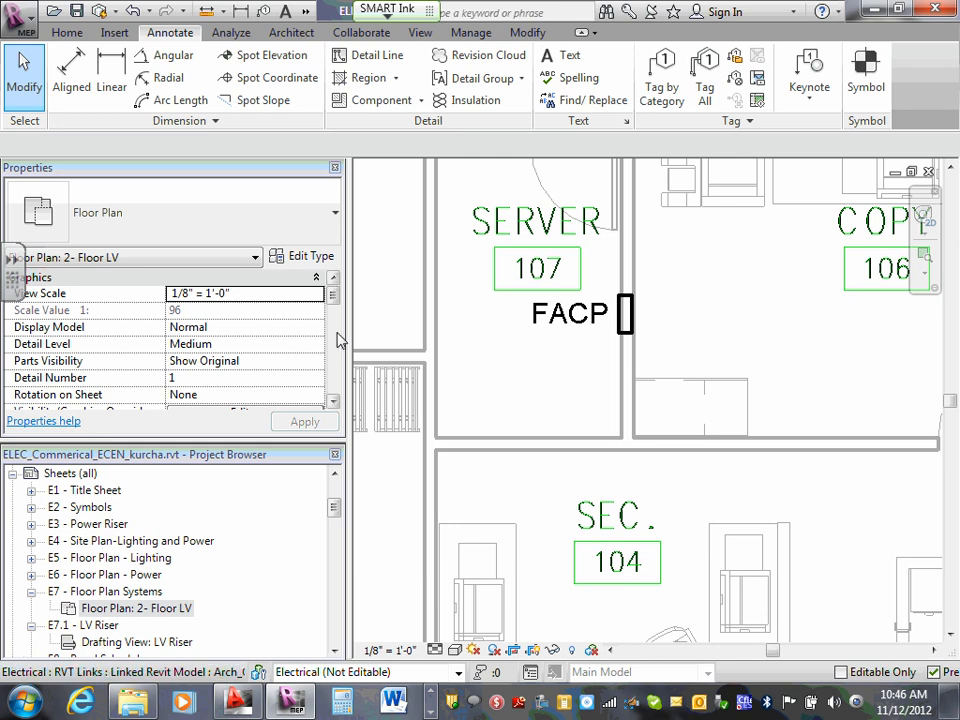
scroll(662, 320, down, 3)
scroll(690, 298, down, 1)
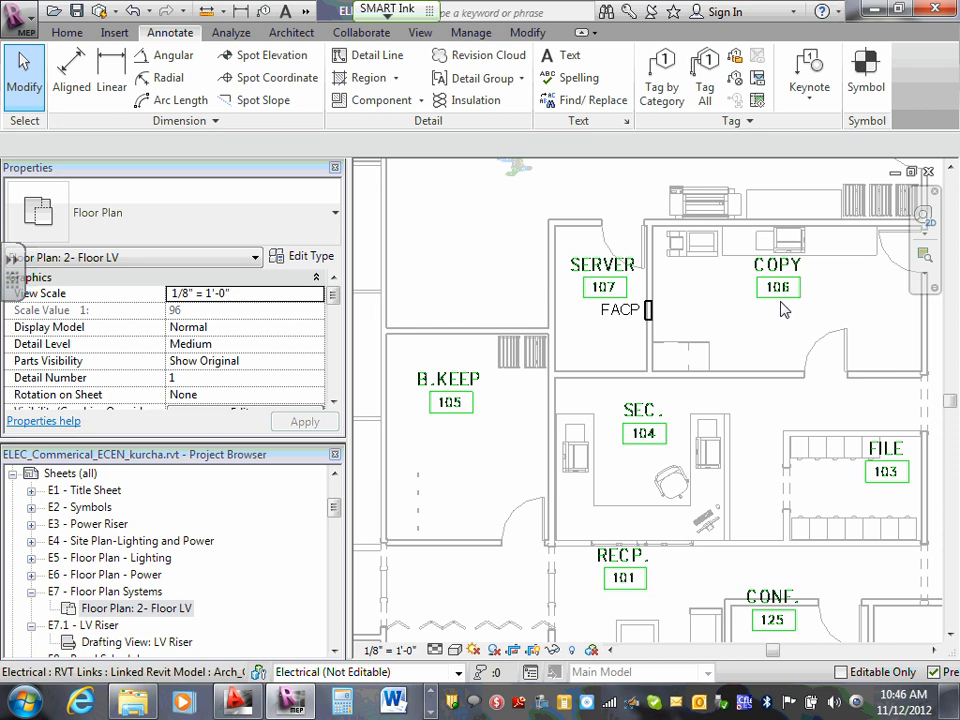
middle_drag(765, 311, 548, 313)
scroll(548, 313, down, 2)
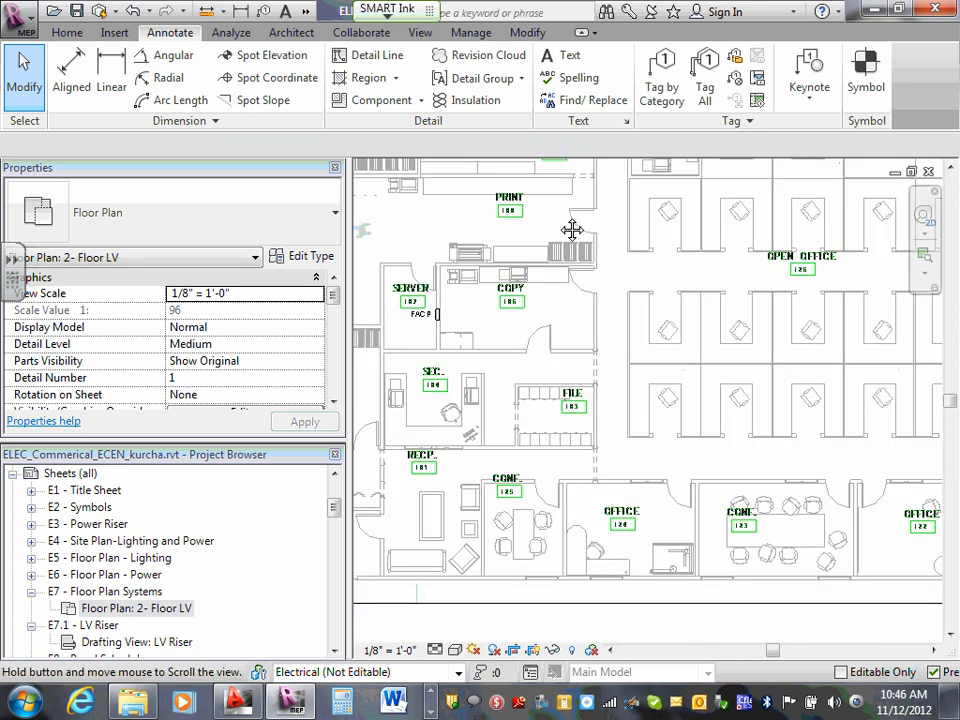
middle_drag(570, 227, 630, 297)
scroll(630, 297, down, 1)
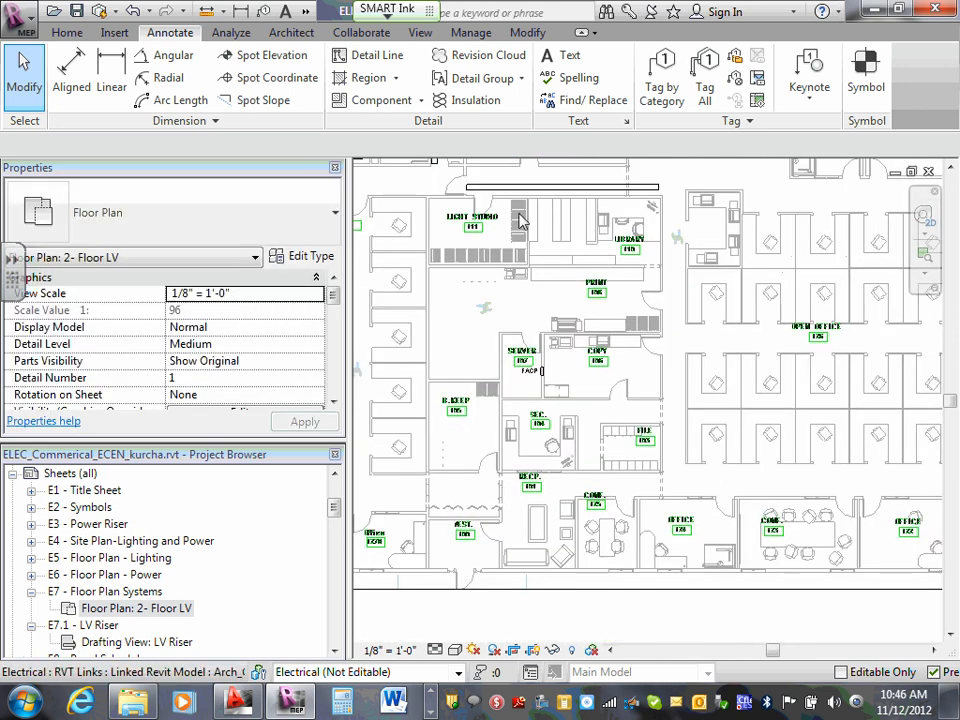
scroll(532, 222, down, 3)
middle_drag(612, 225, 640, 381)
scroll(552, 527, up, 5)
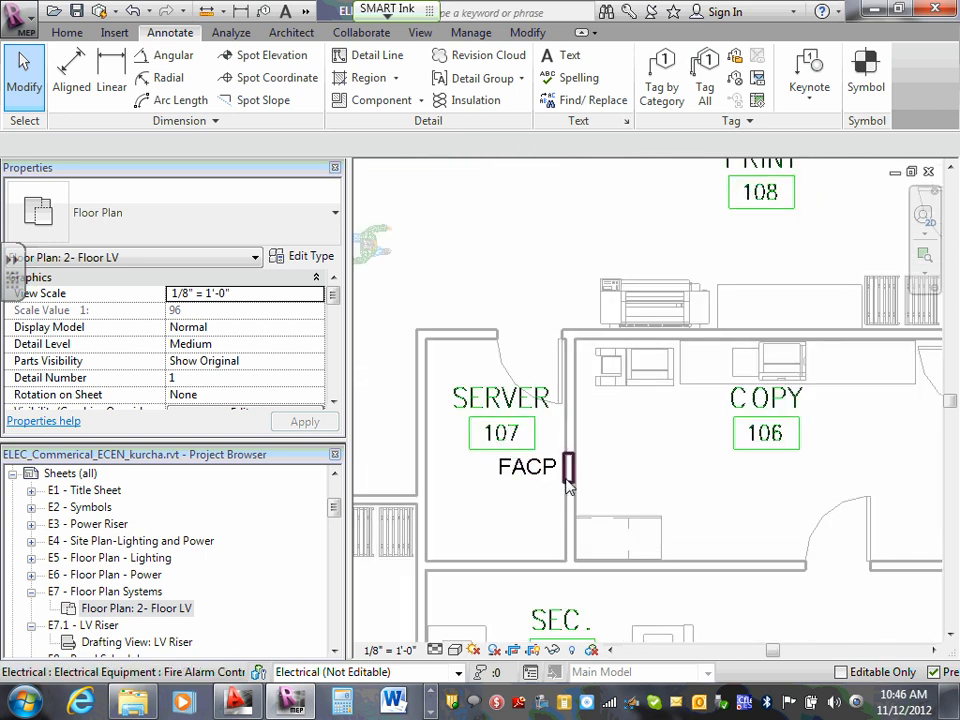
click(567, 487)
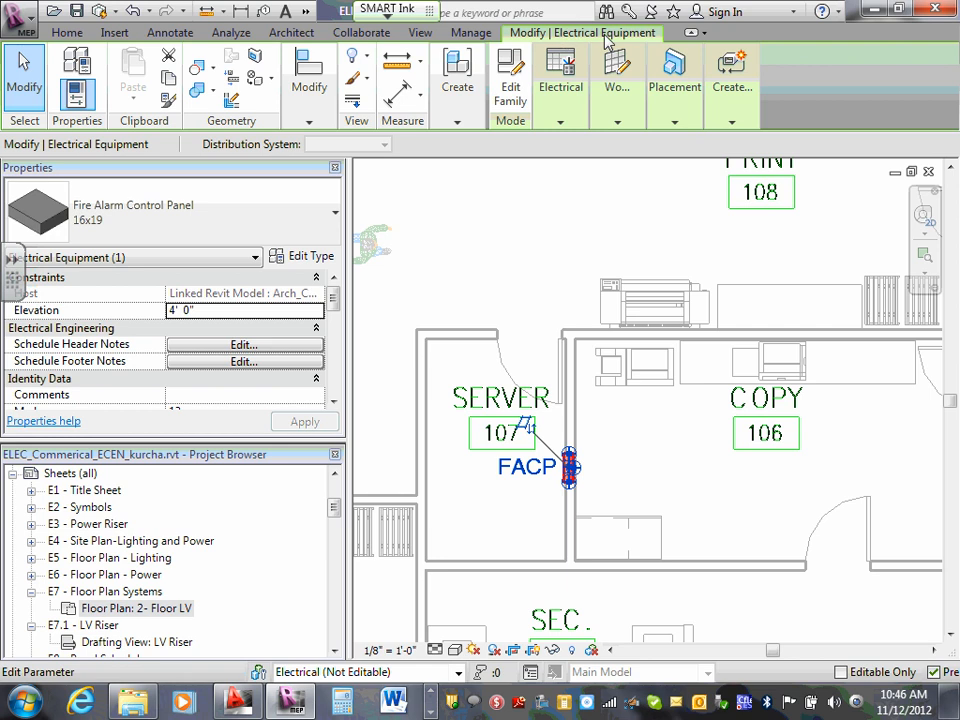
click(562, 123)
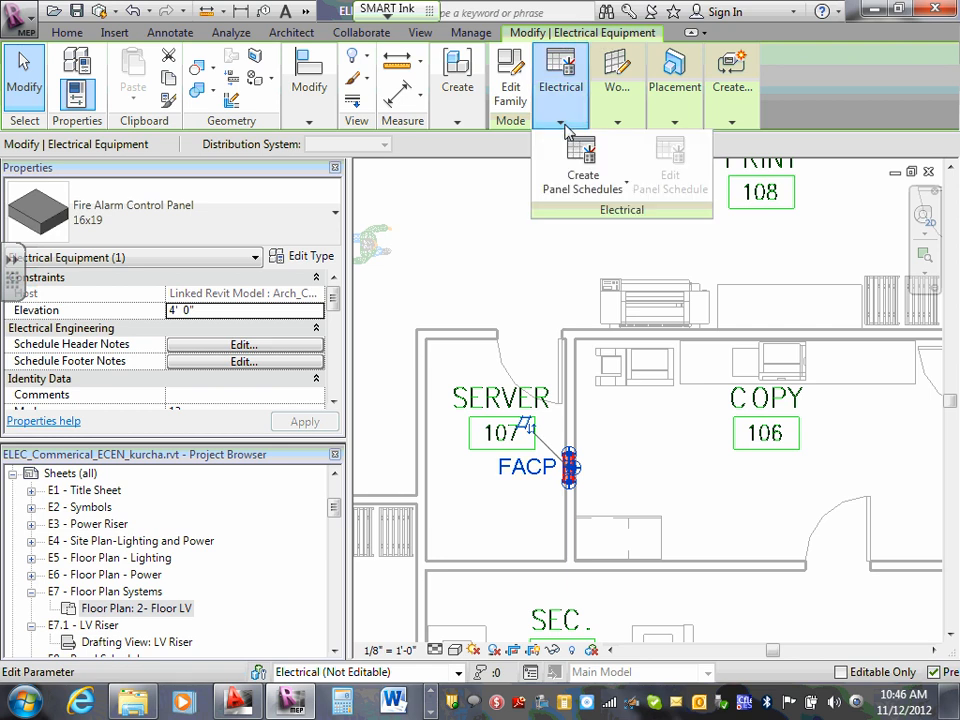
mouse_move(722, 128)
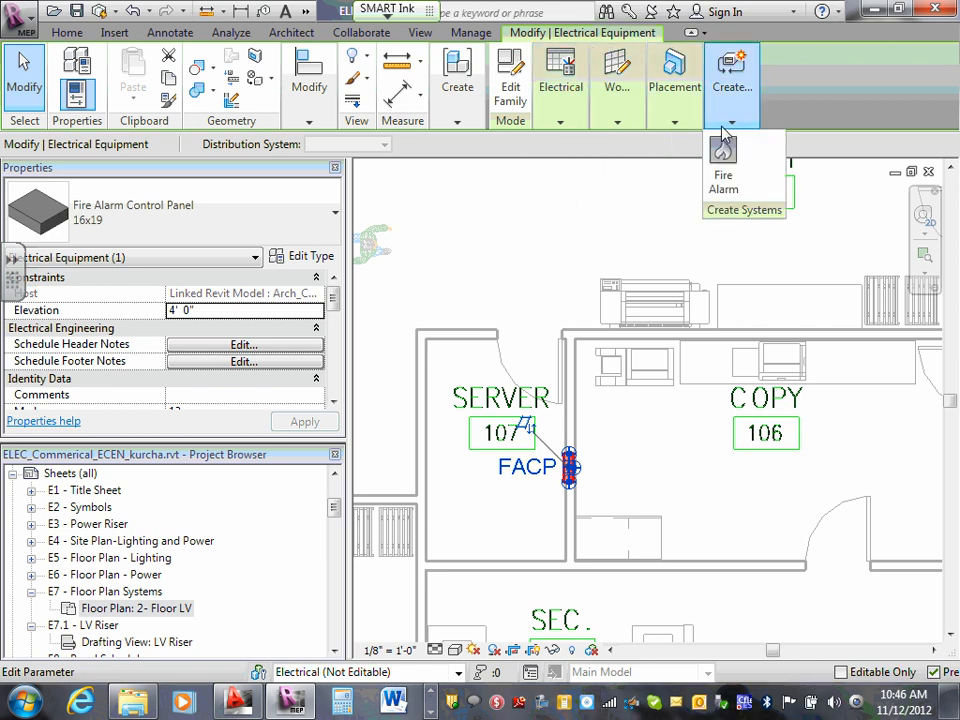
mouse_move(688, 130)
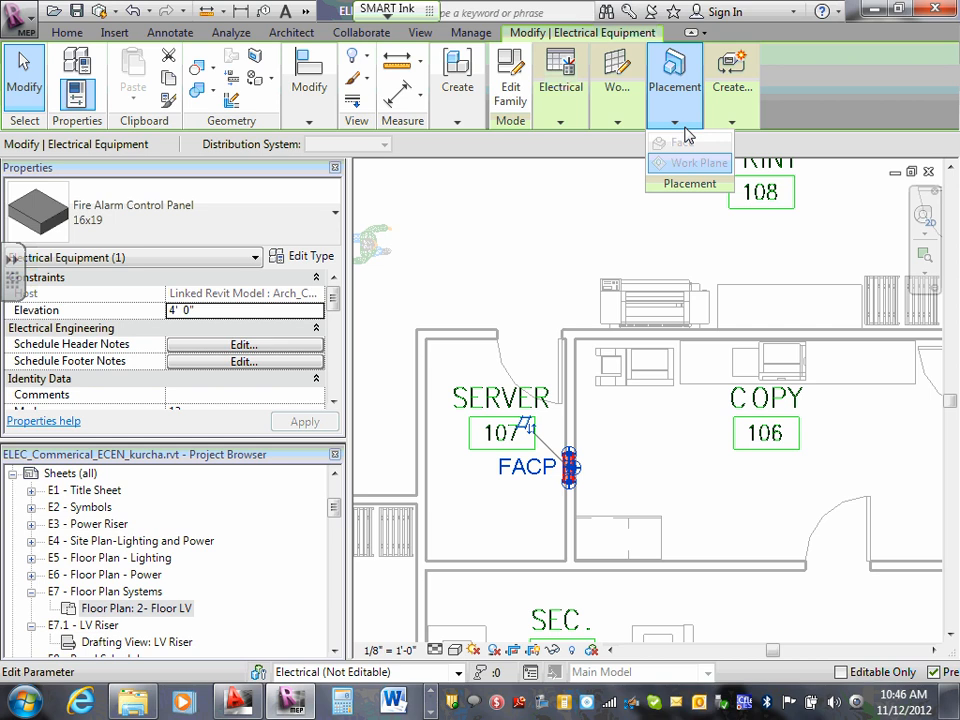
click(639, 223)
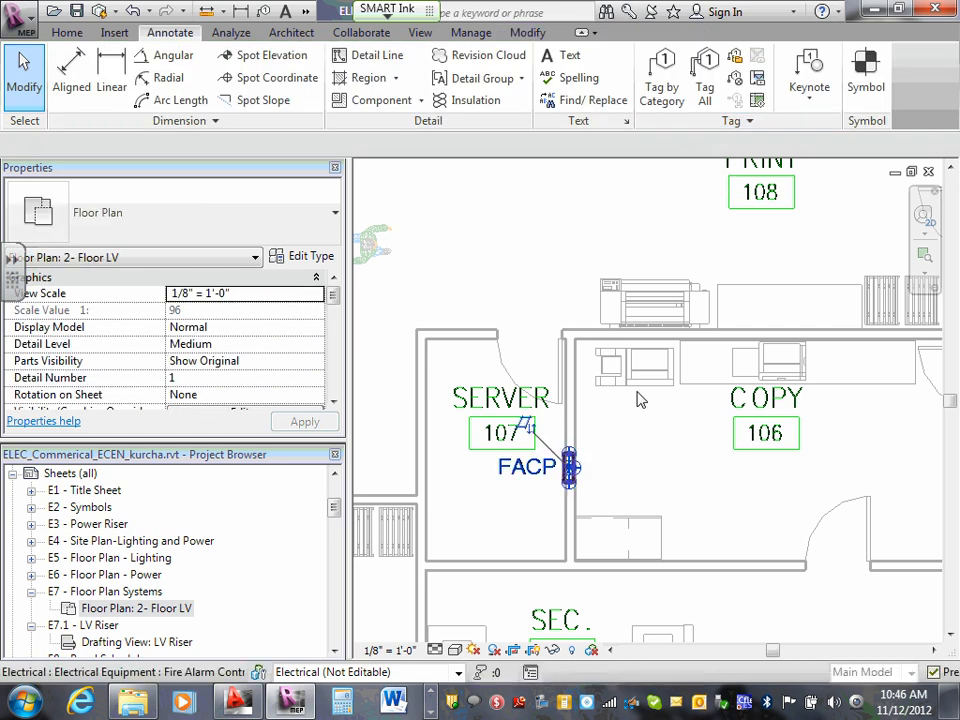
- Create a Fire Alarm system circuit from the fire alarm control panel in Server 107
click(569, 467)
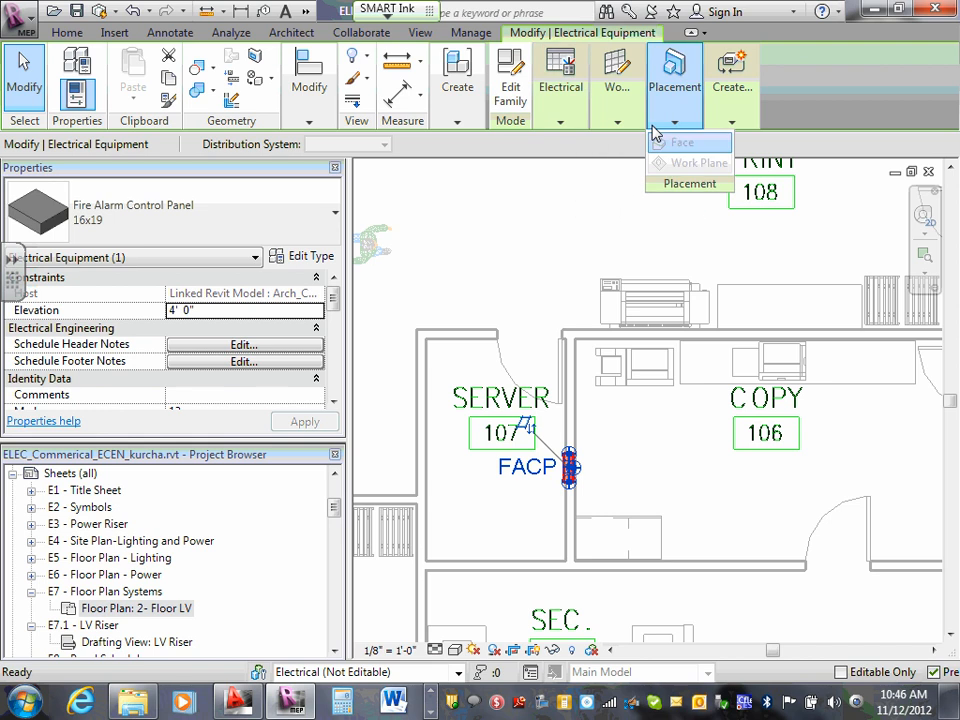
mouse_move(625, 128)
mouse_move(678, 133)
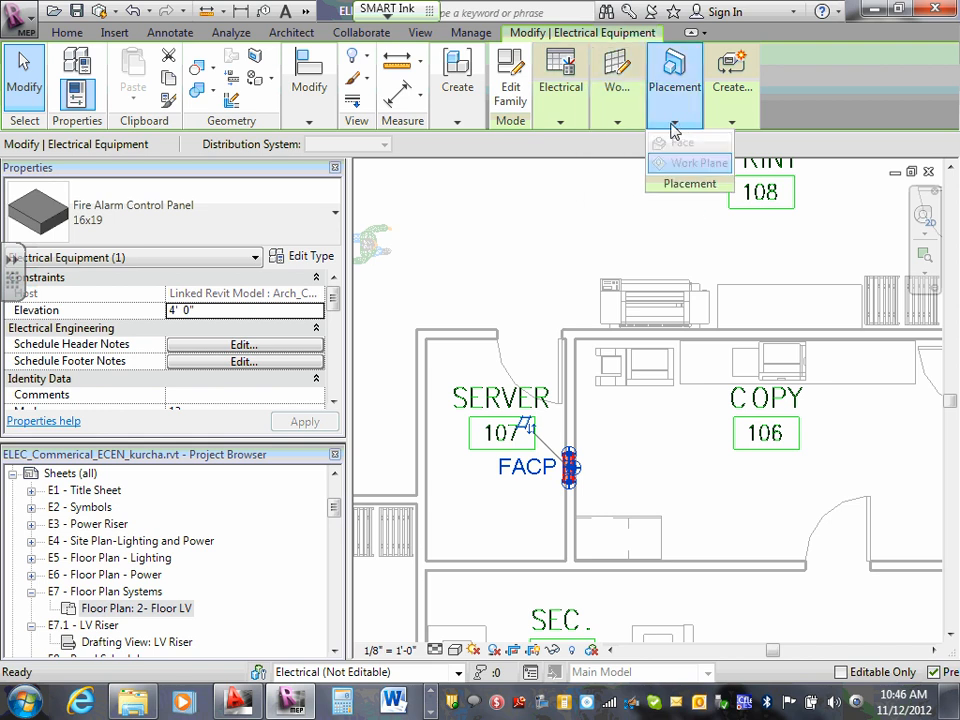
mouse_move(729, 127)
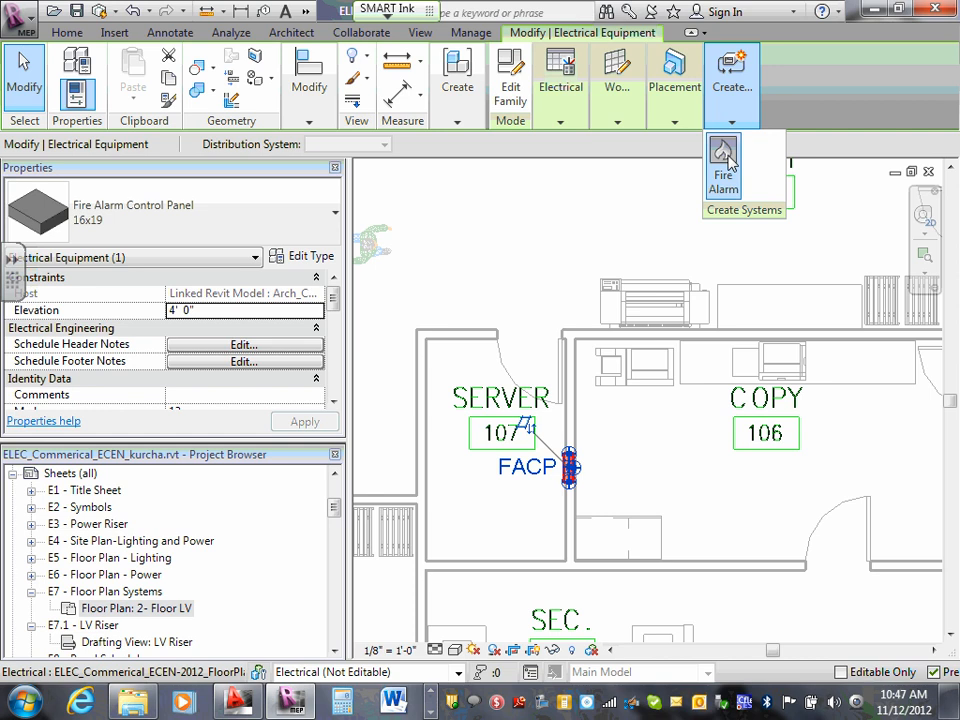
click(725, 160)
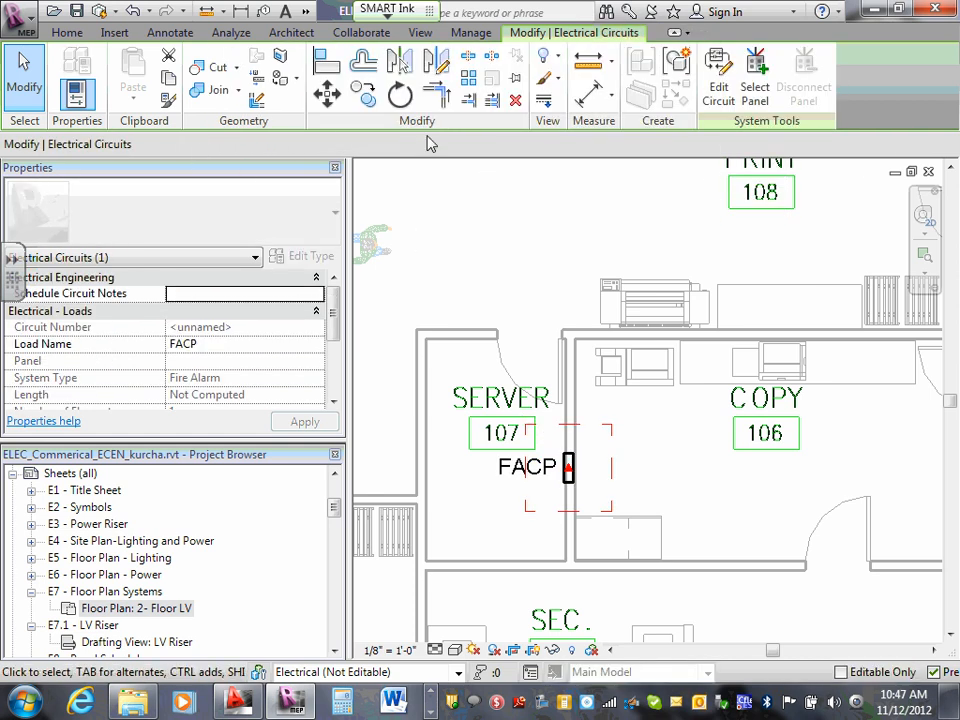
- Try to assign a panel to the new fire alarm circuit, choosing None from the available panels
click(754, 90)
click(337, 148)
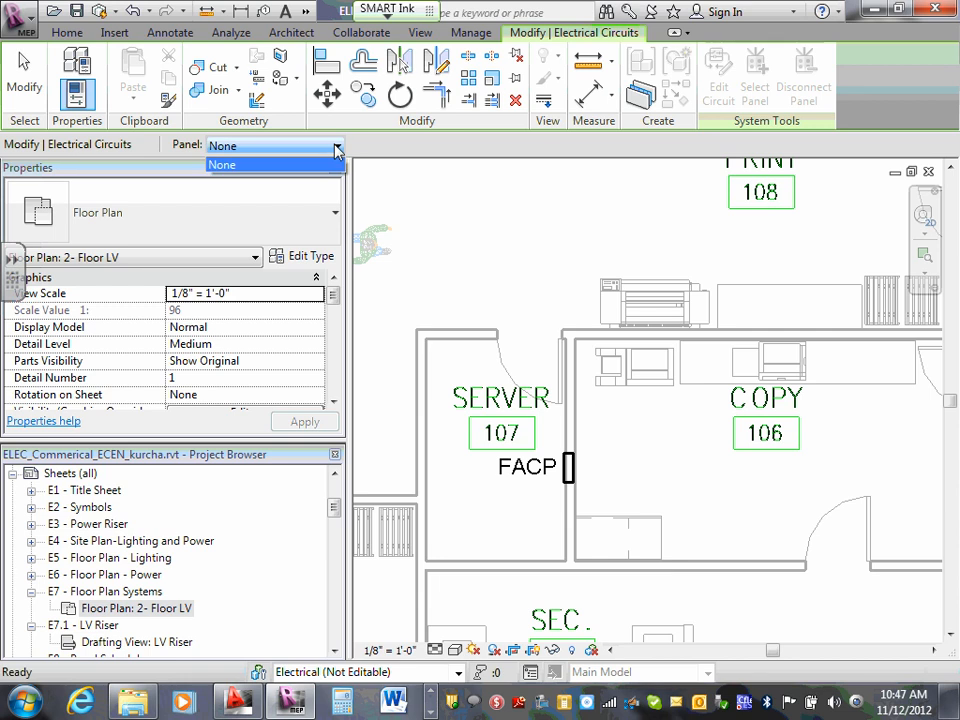
click(330, 164)
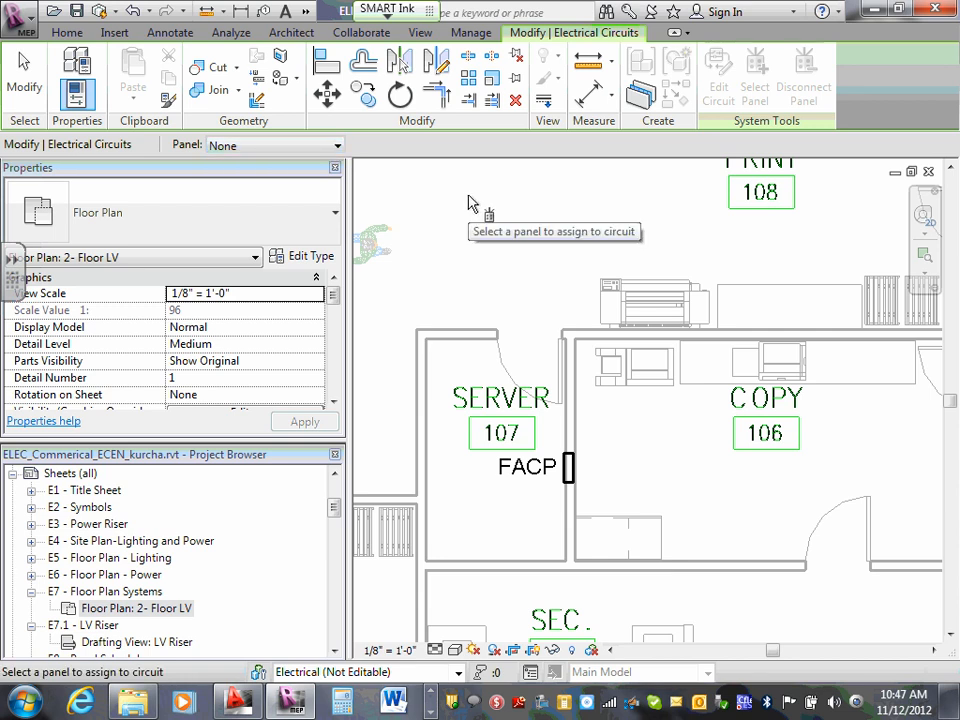
key(Escape)
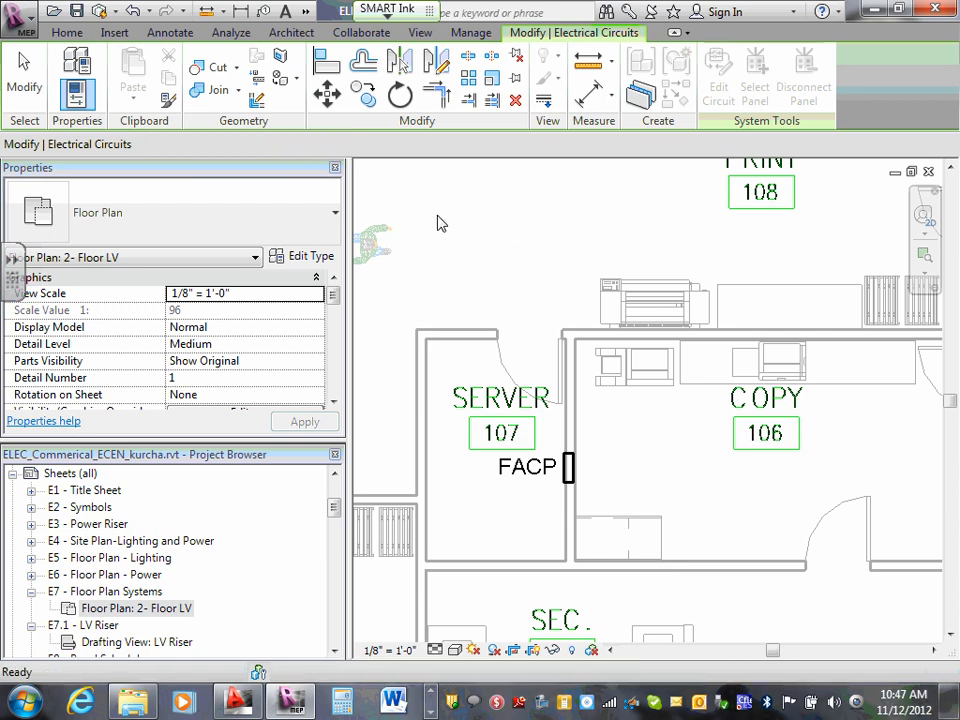
key(Escape)
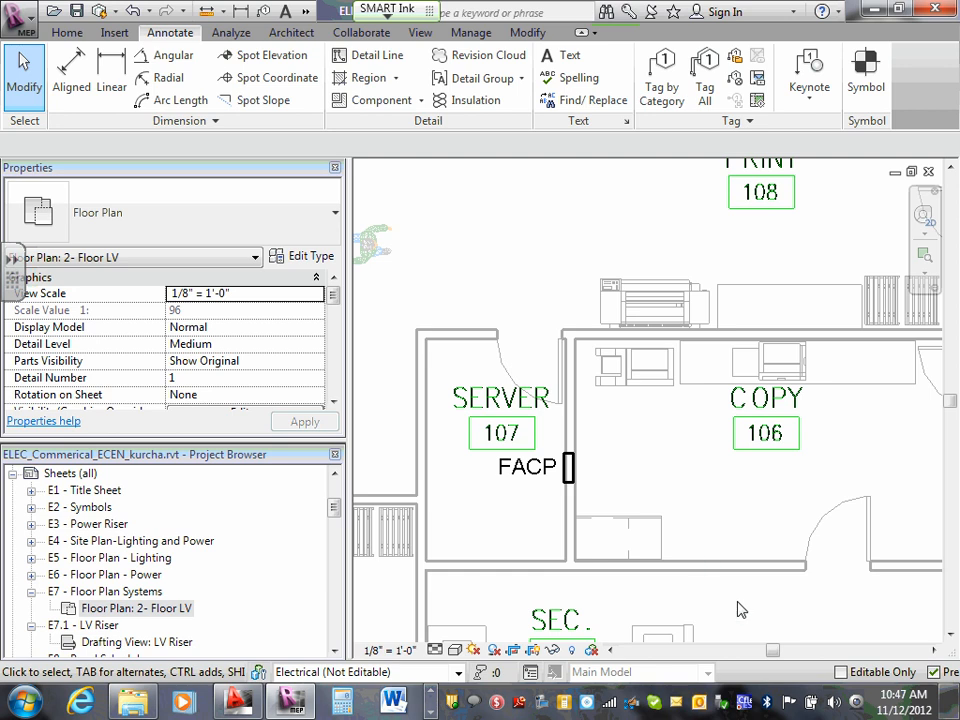
- Check which panels are available for the fire alarm circuit of the control panel in Server 107
click(569, 469)
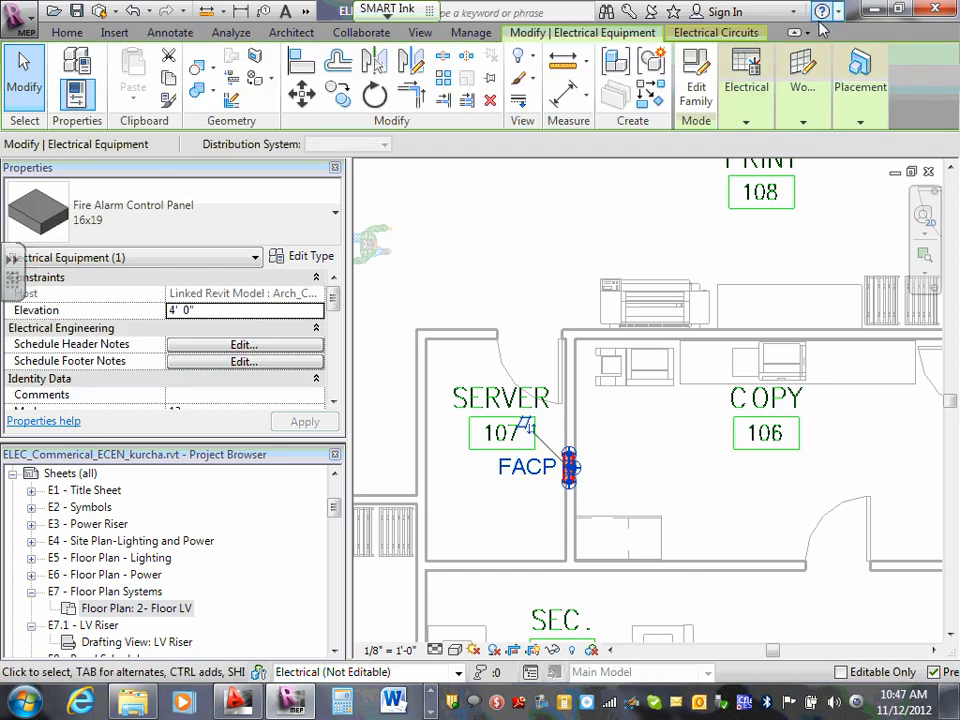
click(730, 35)
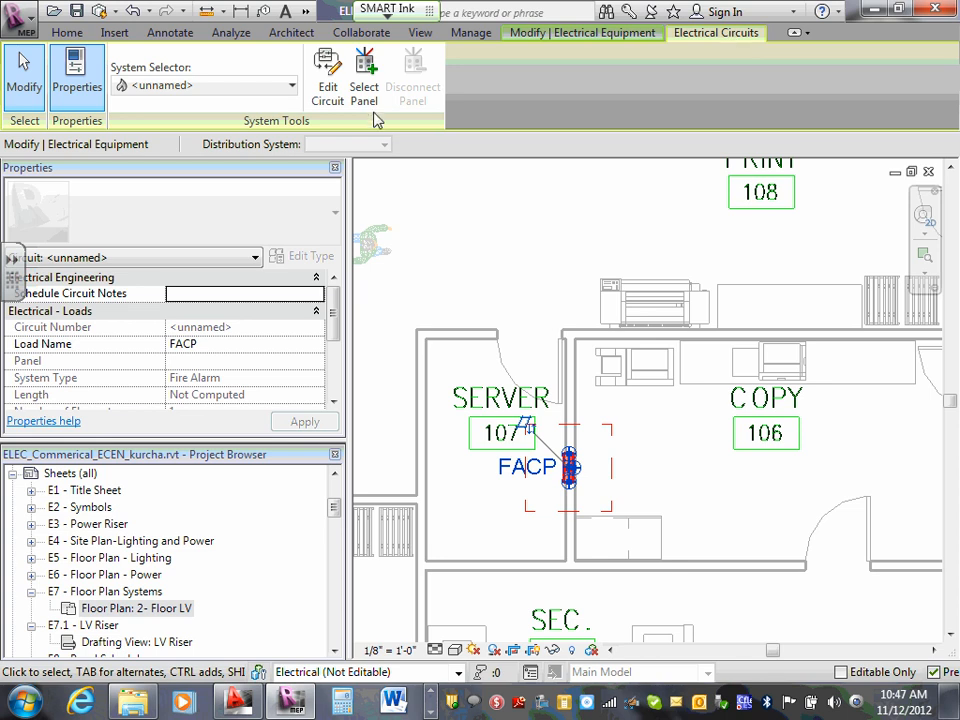
click(364, 78)
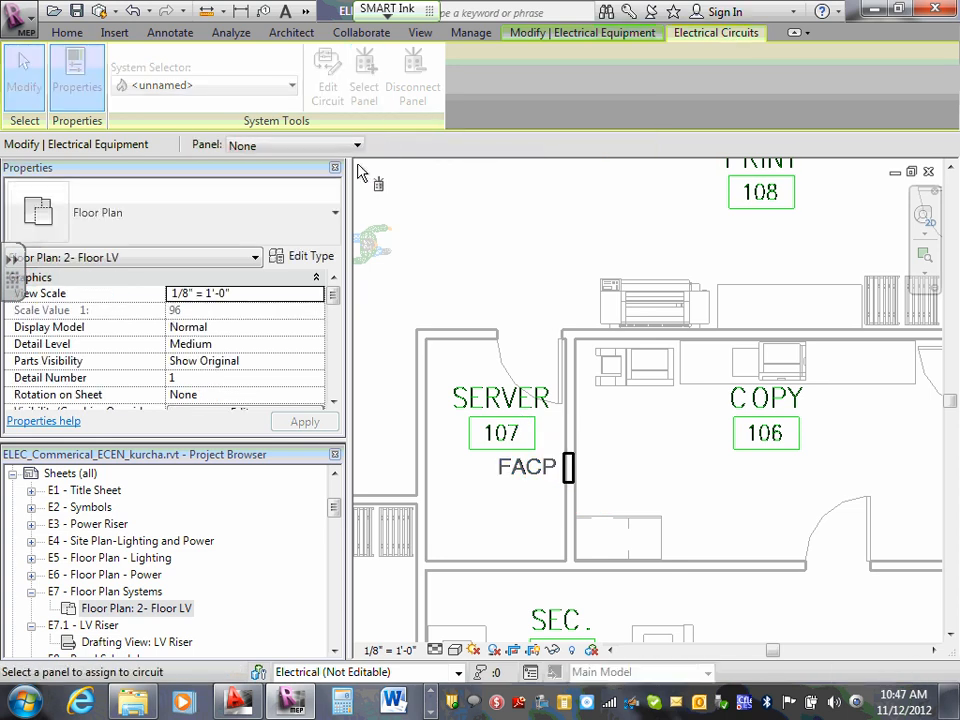
click(357, 146)
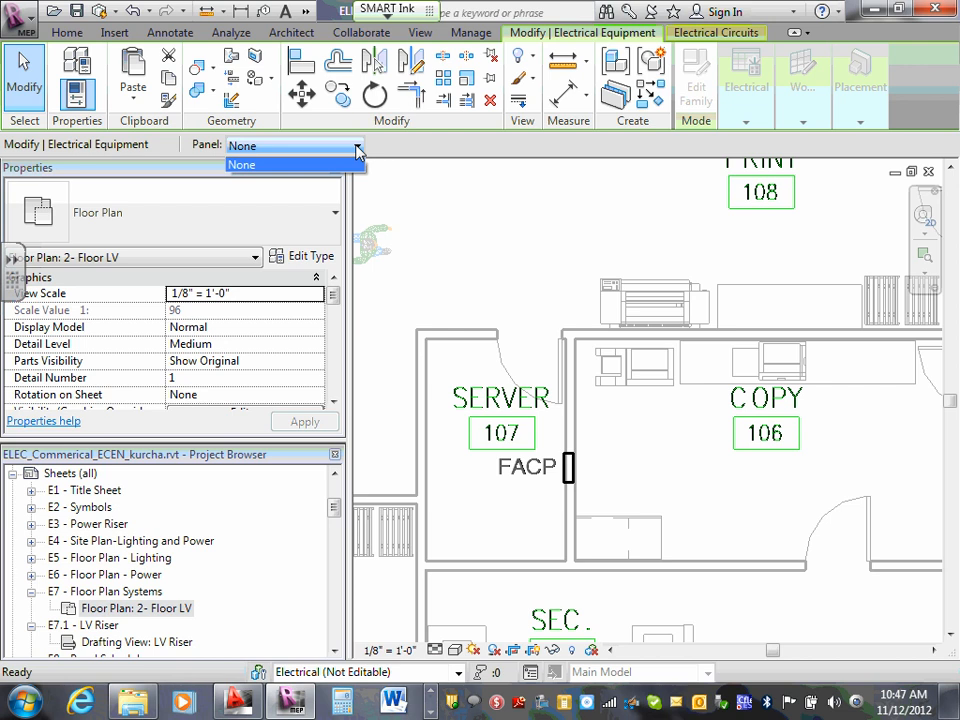
click(487, 264)
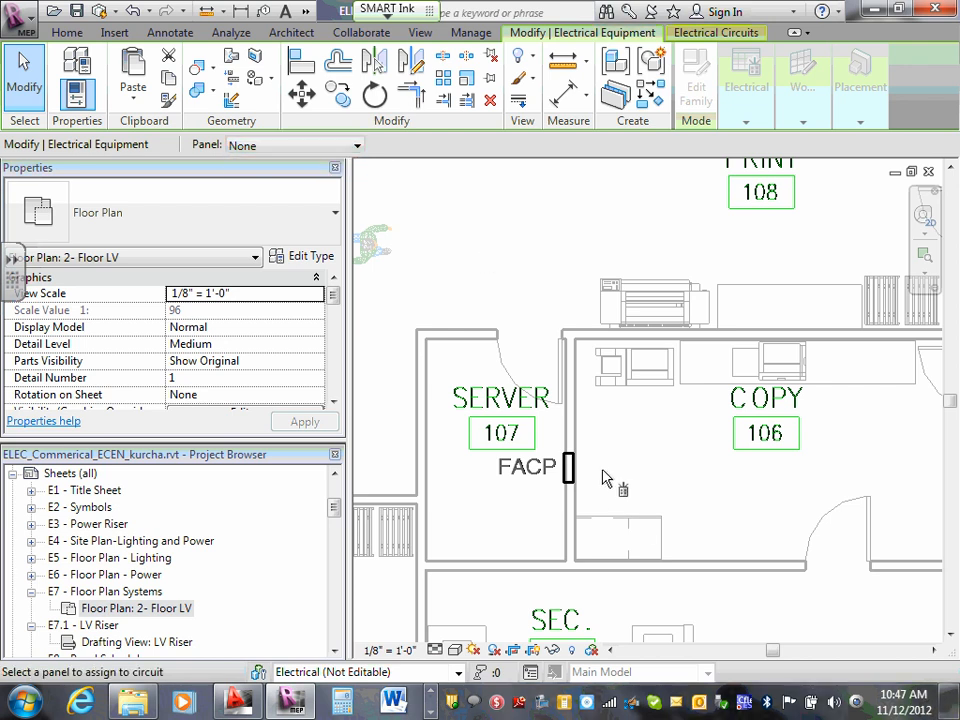
key(Escape)
key(Escape)
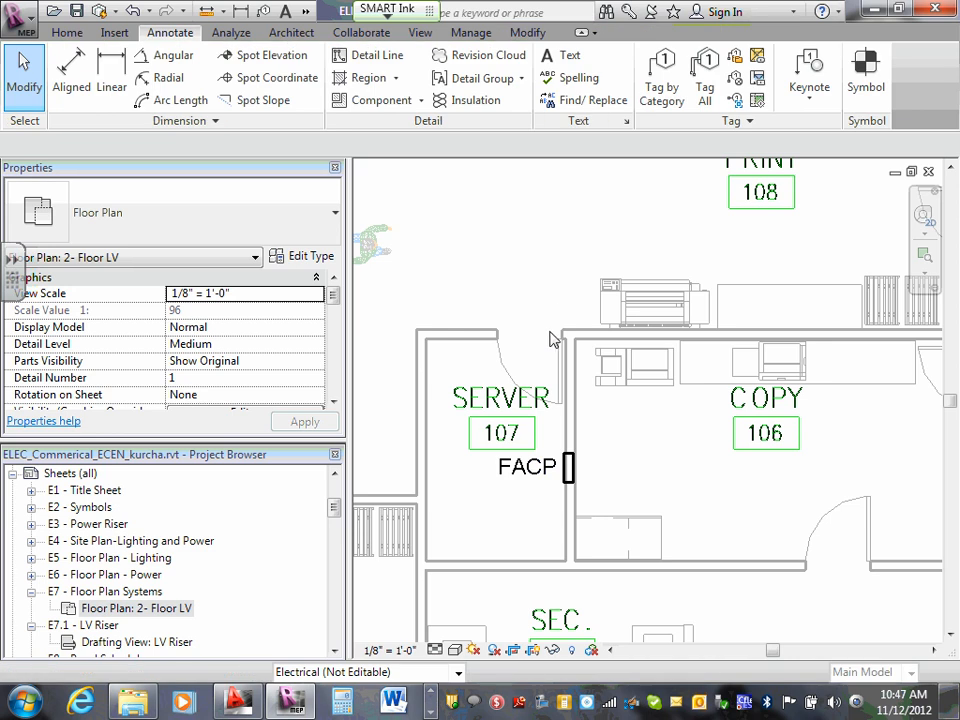
- Recheck the panel choices for the FACP's fire alarm circuit and leave panel selection without assigning one
click(567, 482)
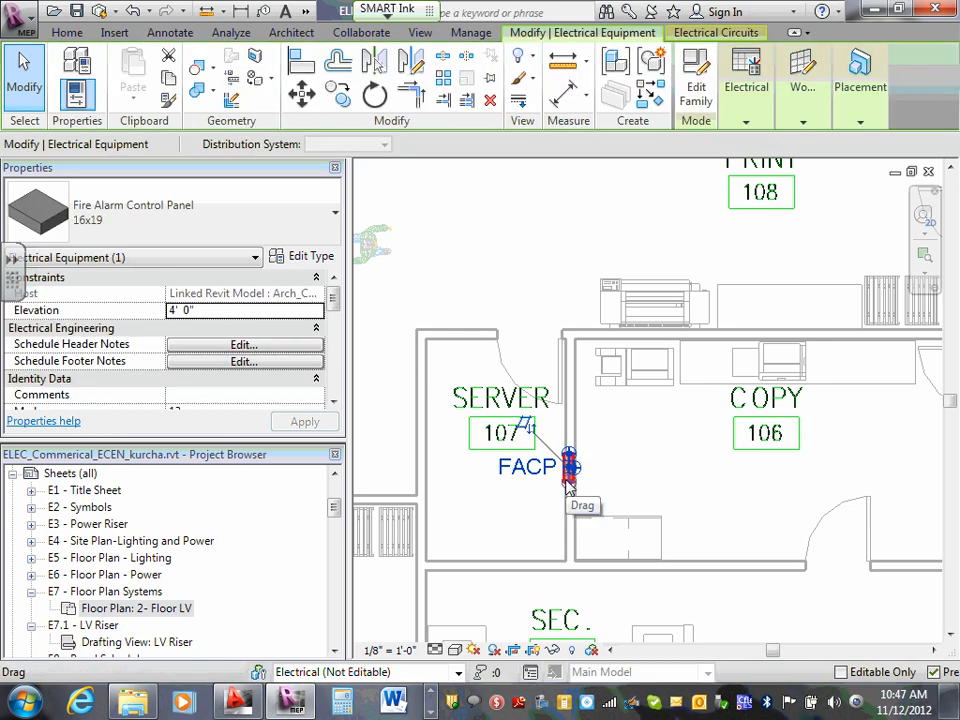
click(748, 85)
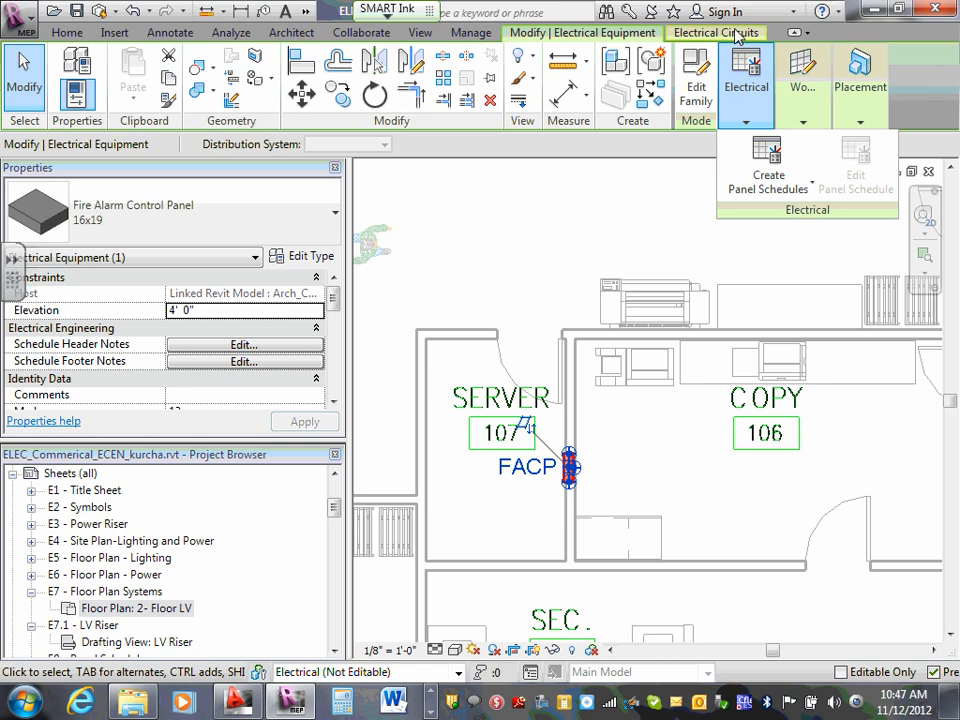
click(738, 35)
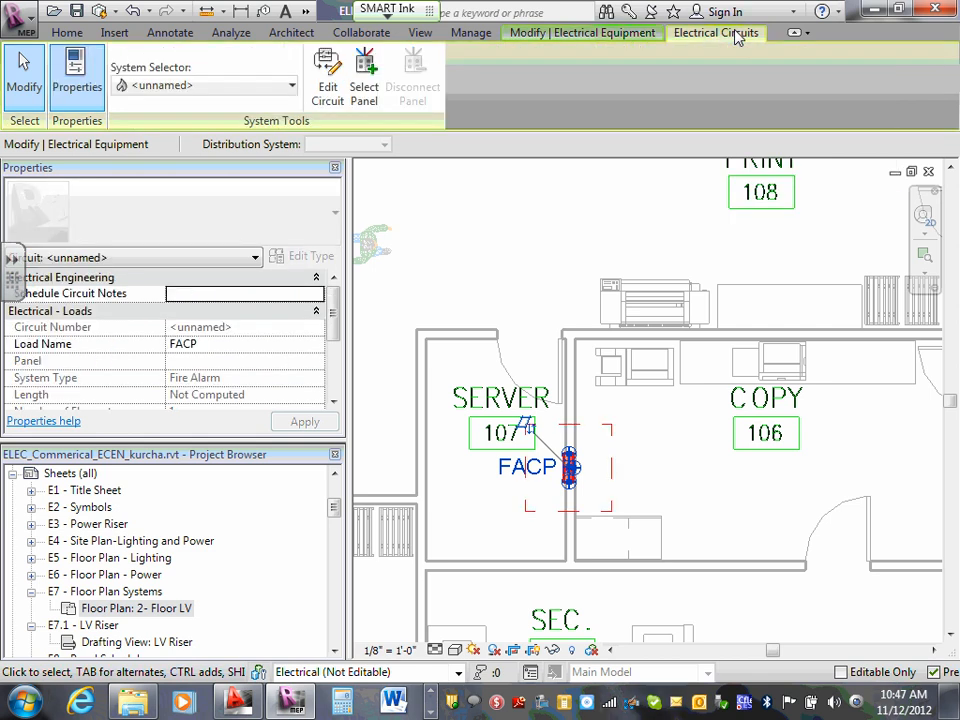
click(366, 78)
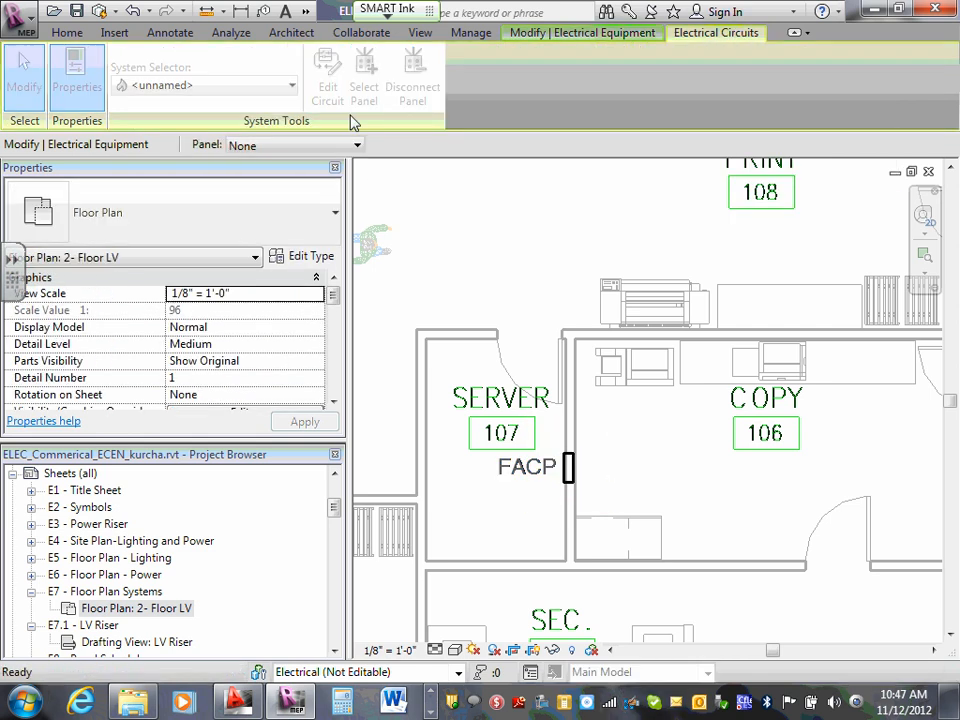
click(357, 147)
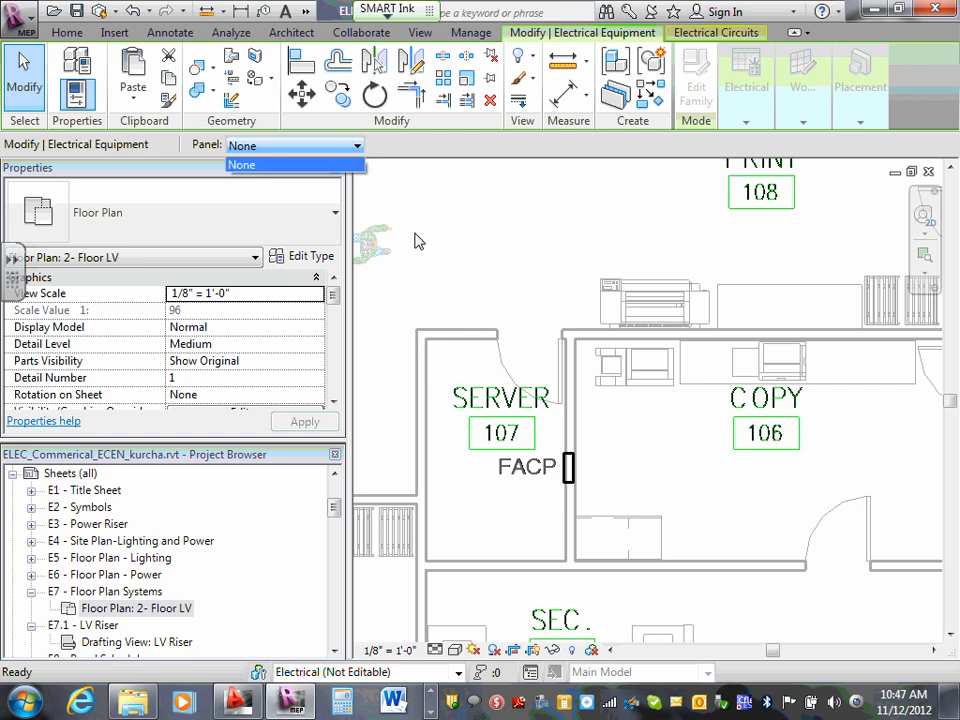
click(481, 221)
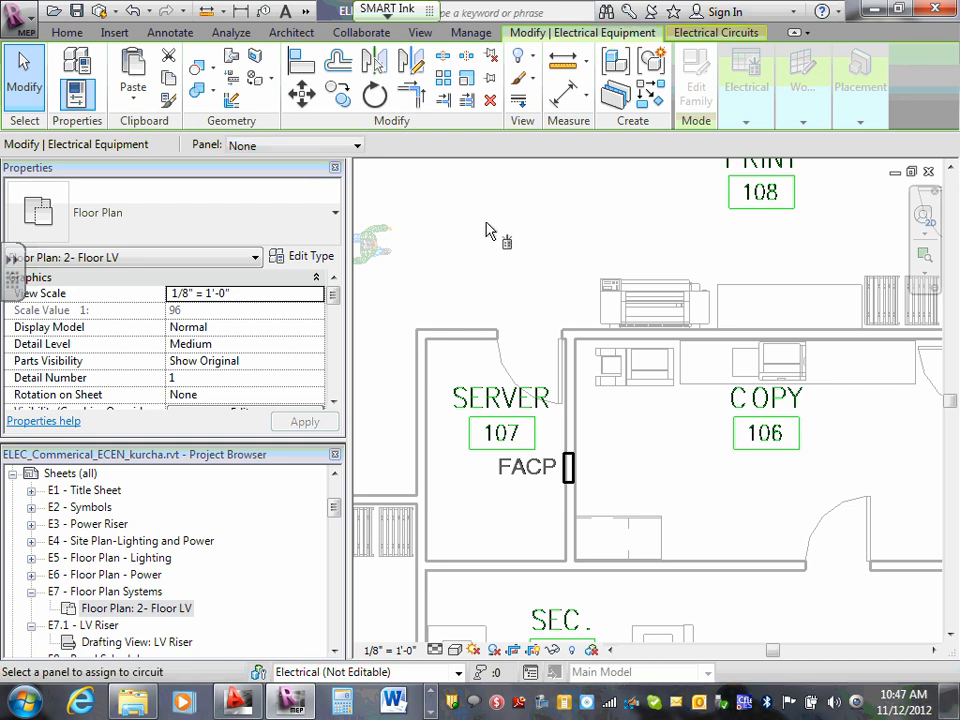
click(443, 220)
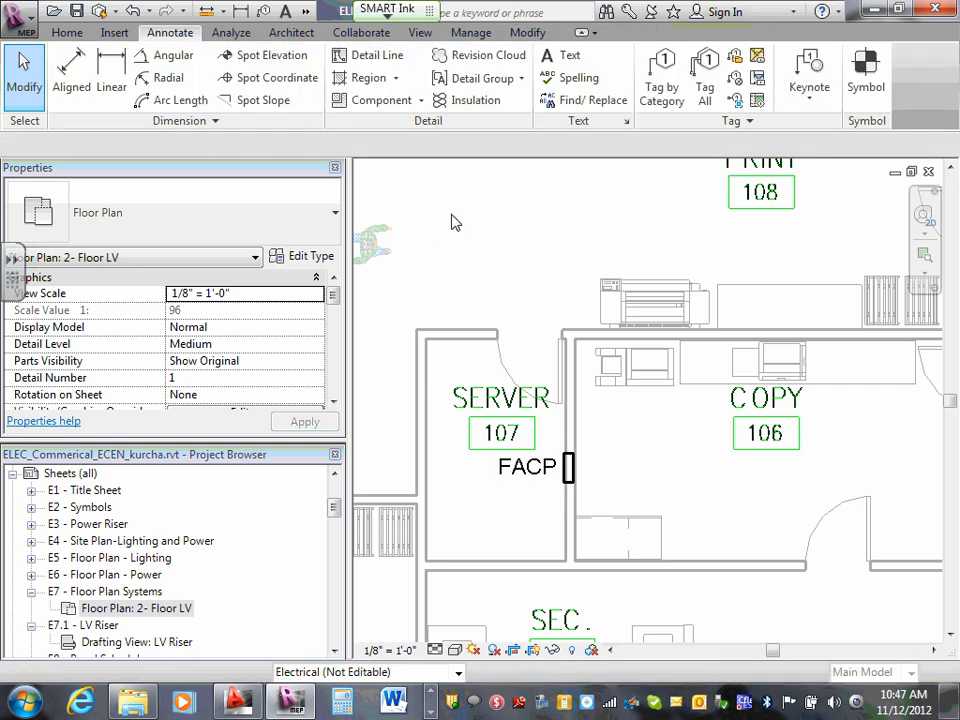
- Open the fire alarm control panel family for editing from the plan and inspect its Fire Alarm connector
click(569, 472)
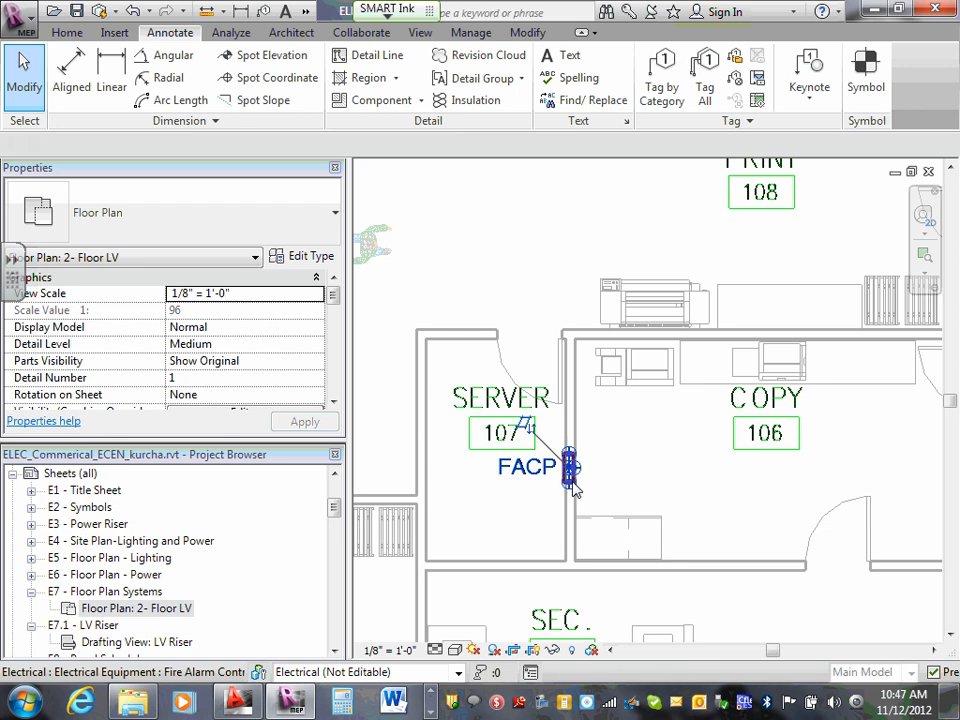
click(743, 110)
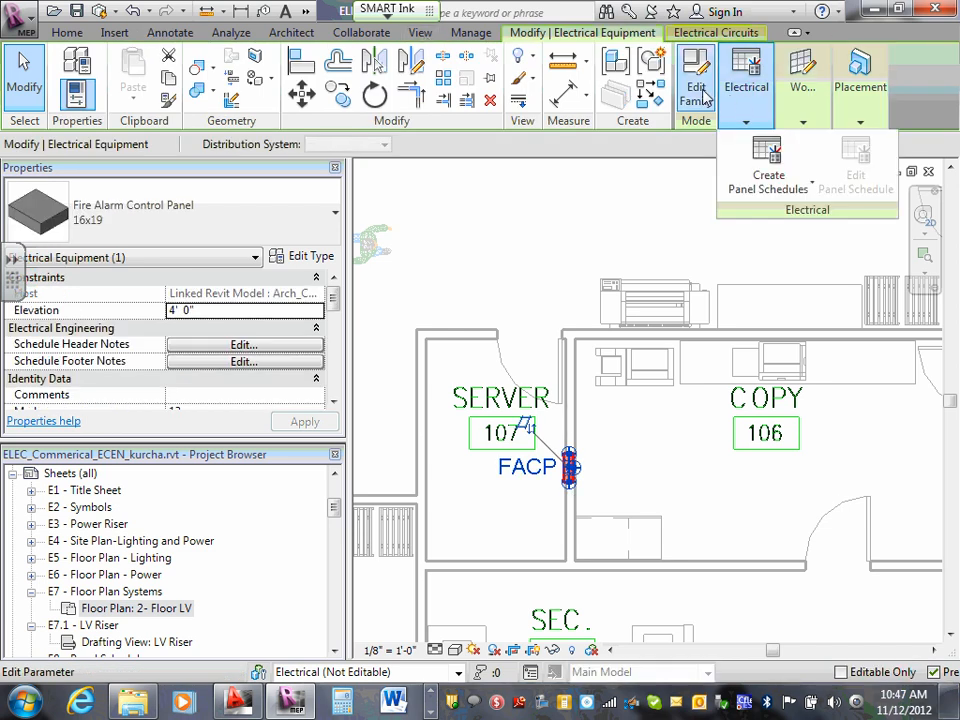
click(697, 98)
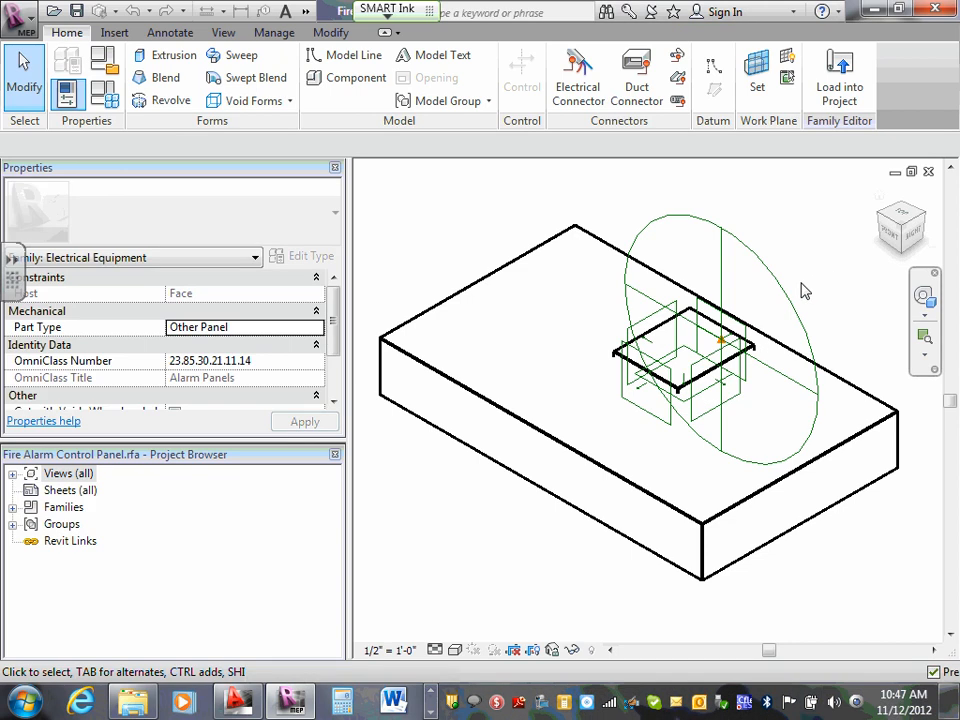
click(783, 297)
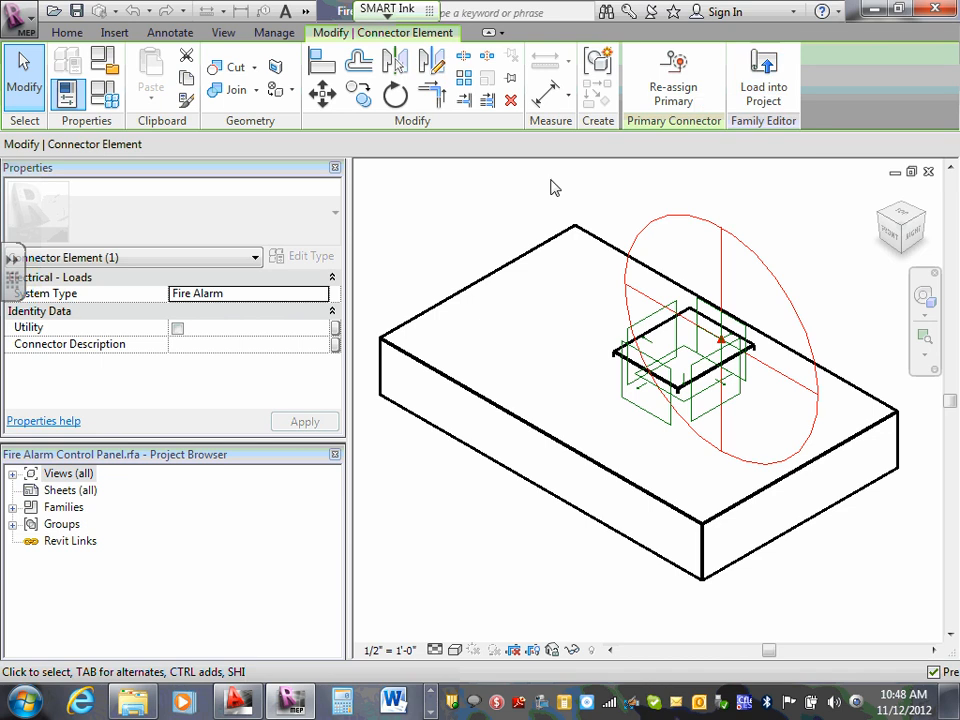
click(538, 270)
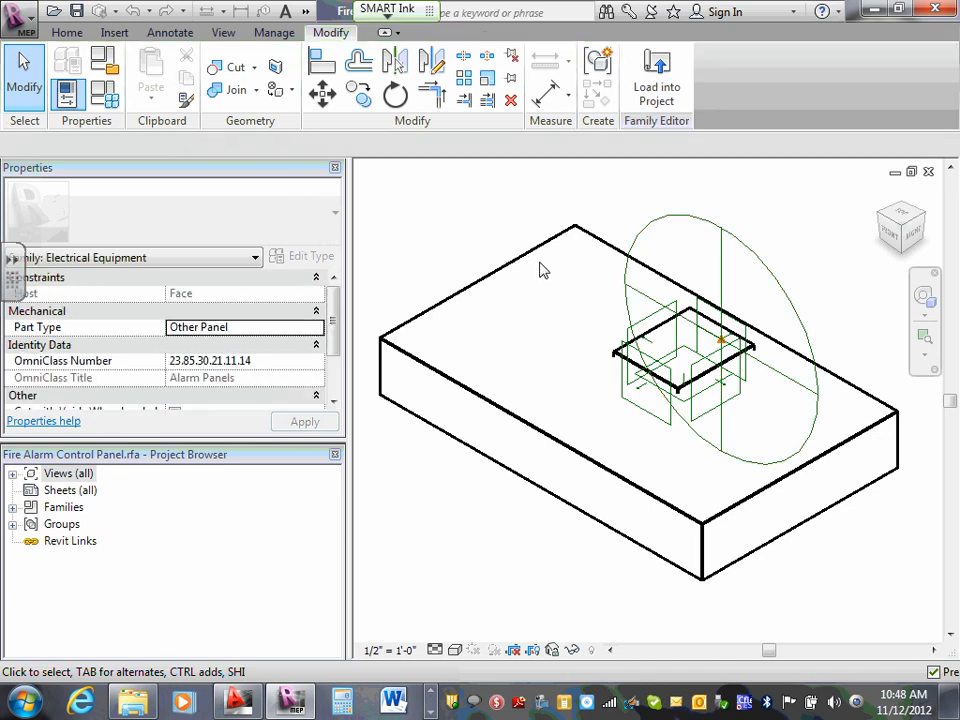
click(760, 265)
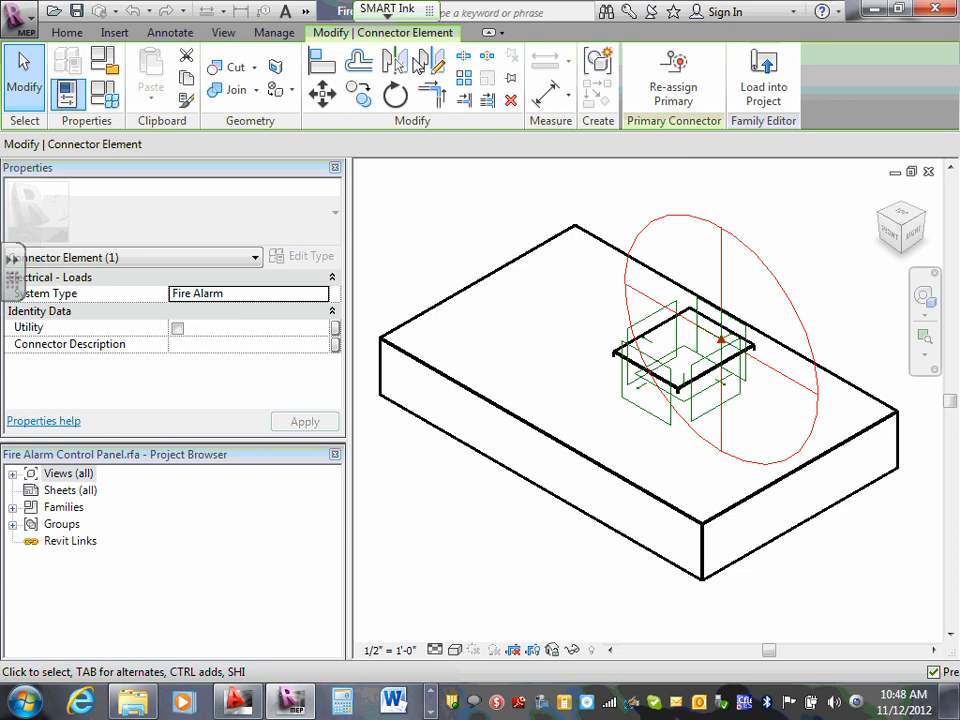
- Place a Power - Unbalanced electrical connector on the small raised face of the fire alarm control panel family
click(66, 33)
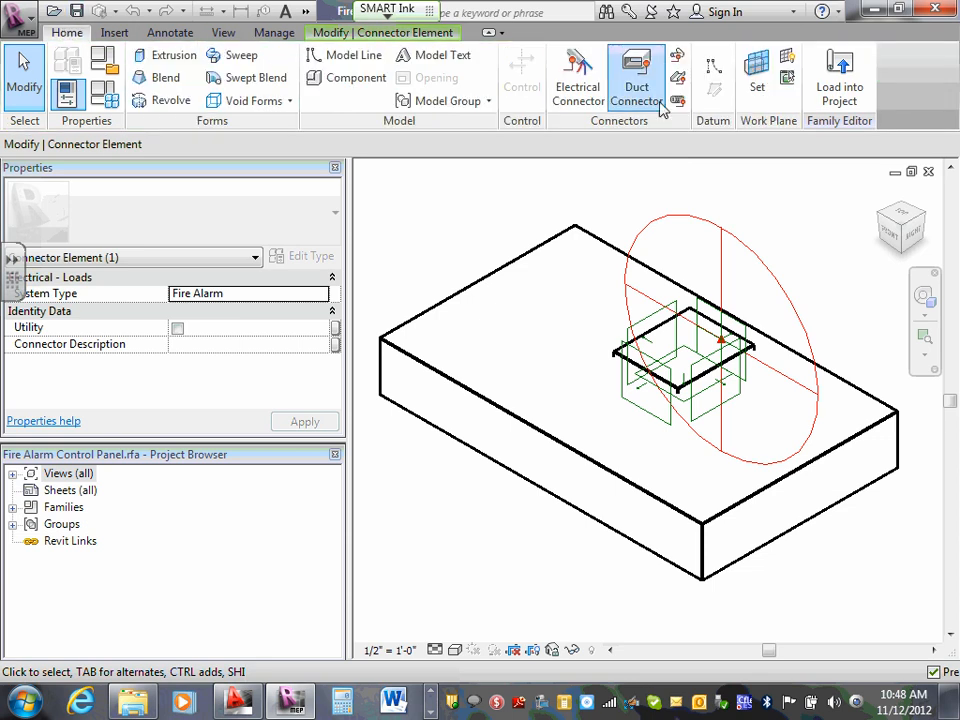
click(584, 92)
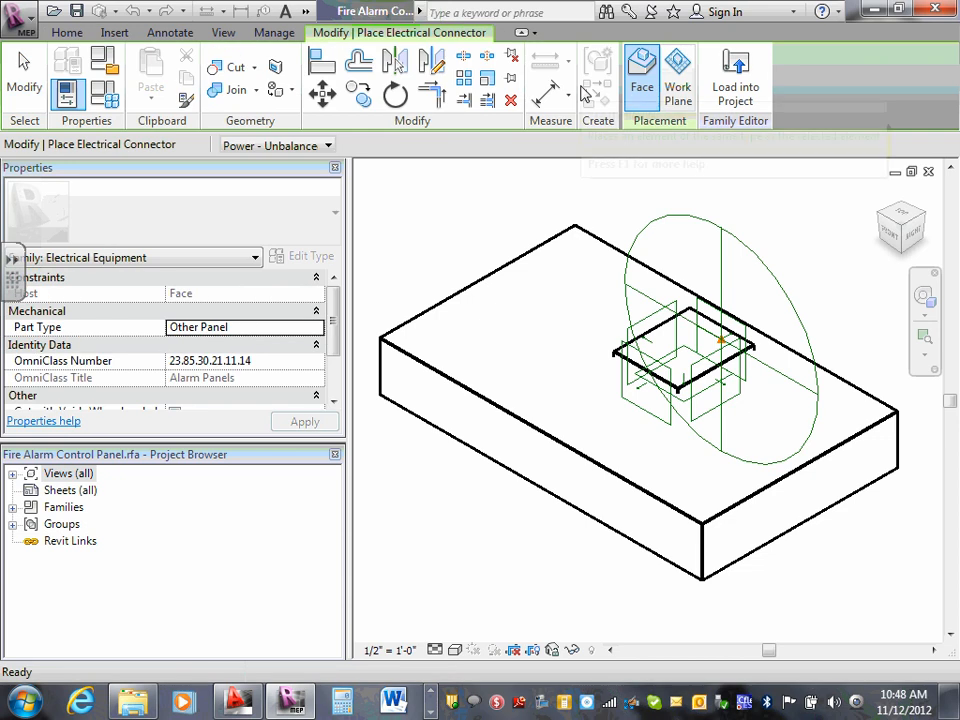
scroll(706, 370, up, 2)
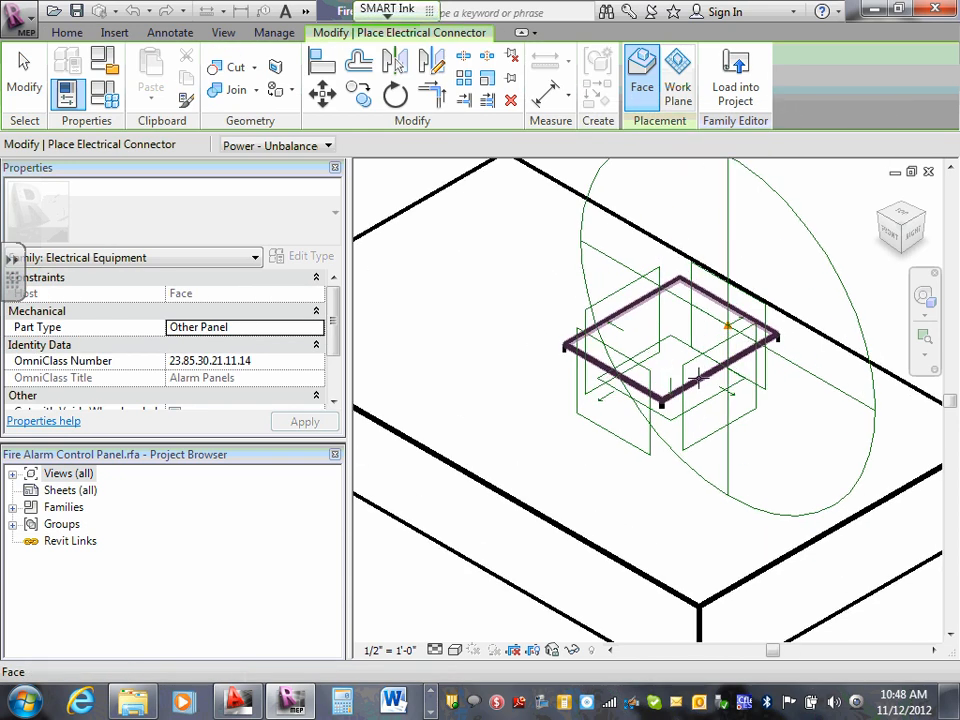
click(706, 370)
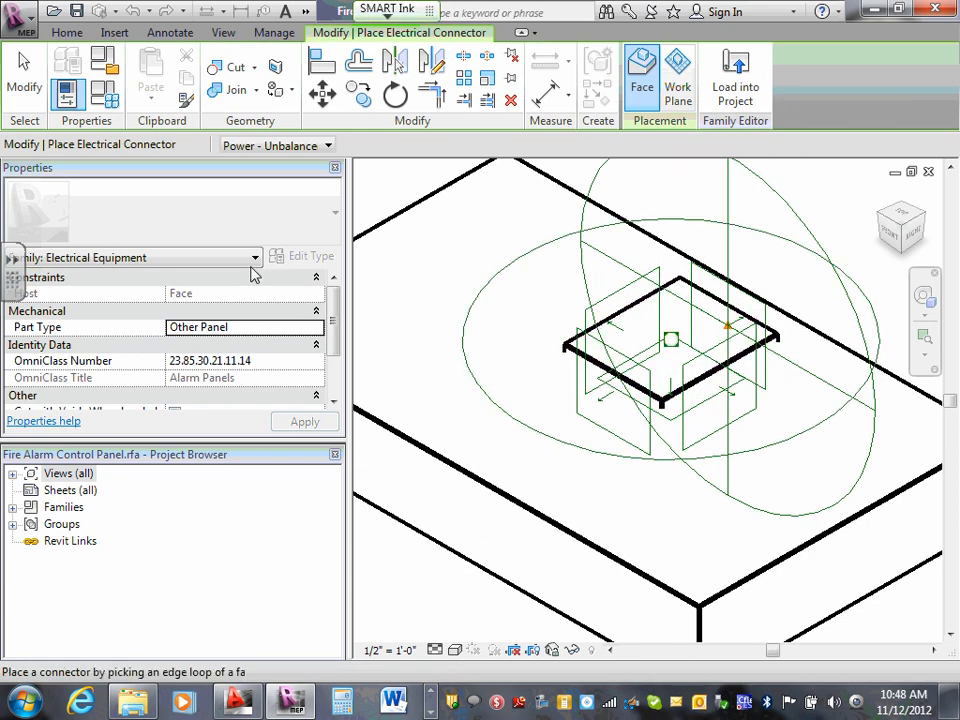
key(Escape)
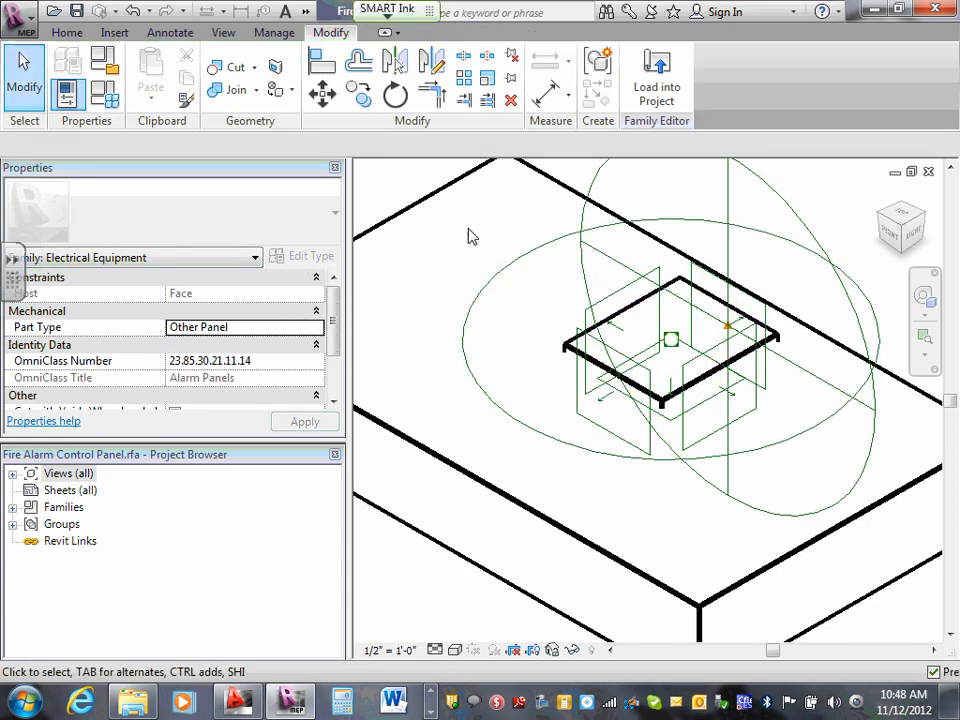
- Set the new power connector's voltage to 120 V and its Apparent Load Phase 1 to 100 VA
click(533, 434)
click(186, 381)
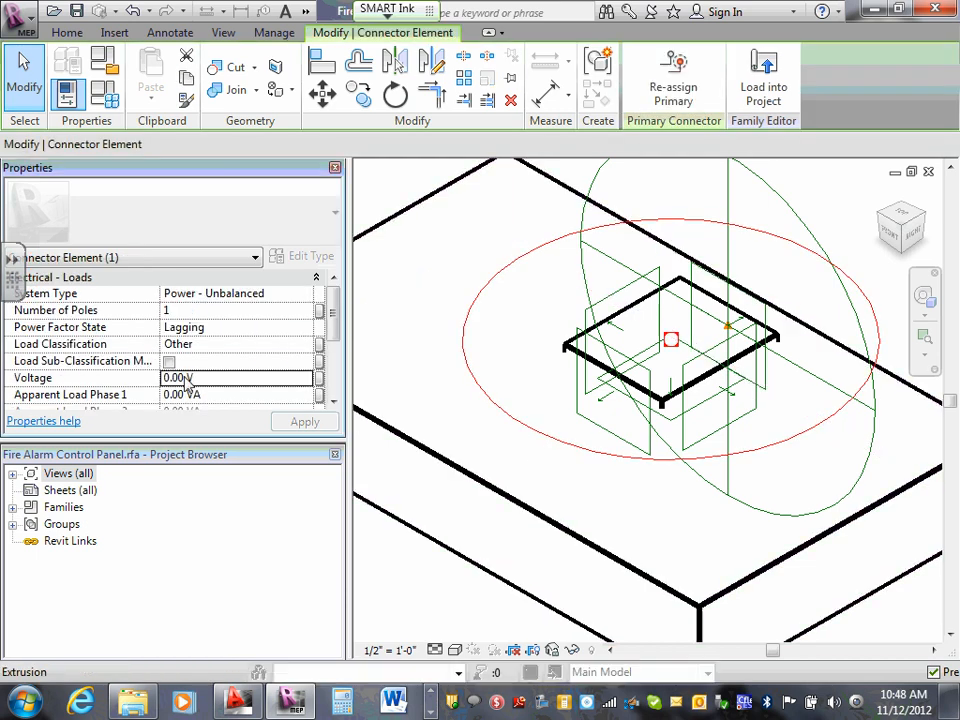
drag(190, 379, 161, 378)
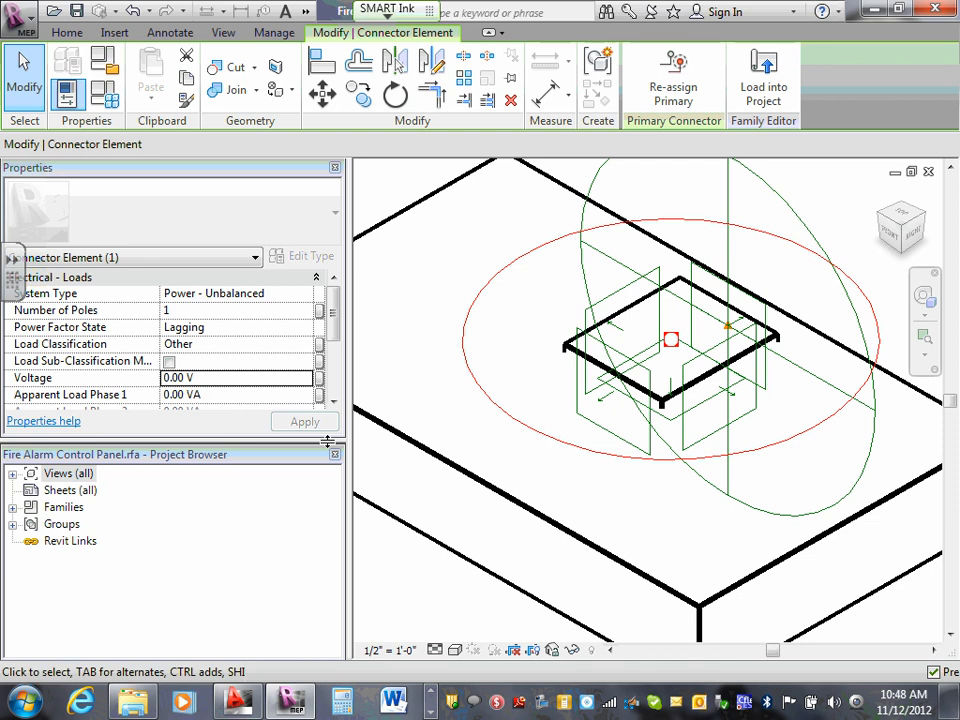
drag(184, 375, 167, 364)
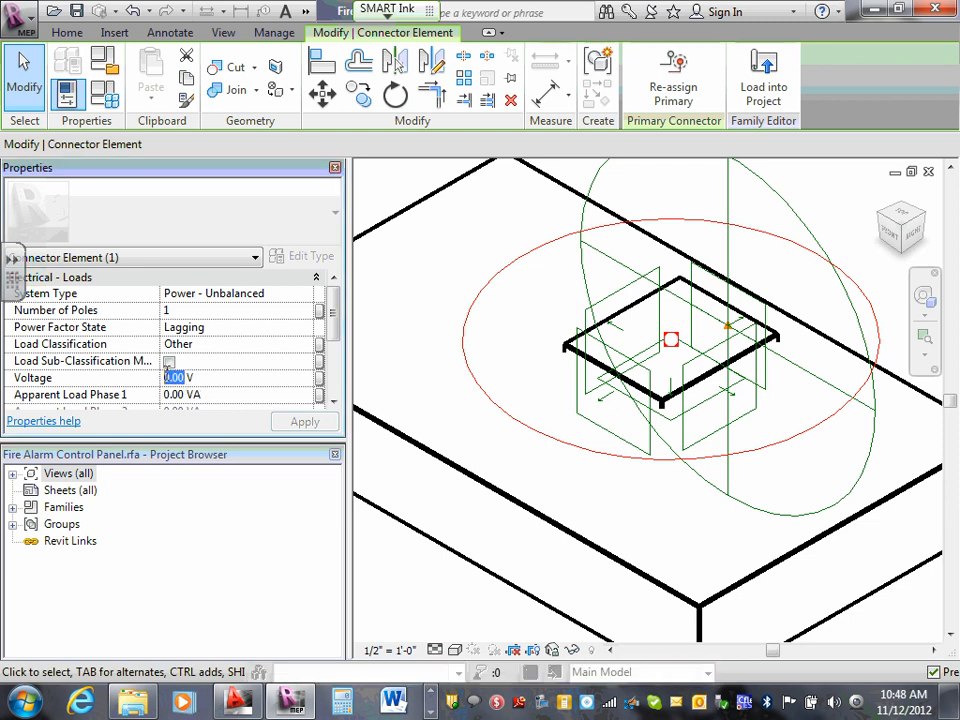
text(120)
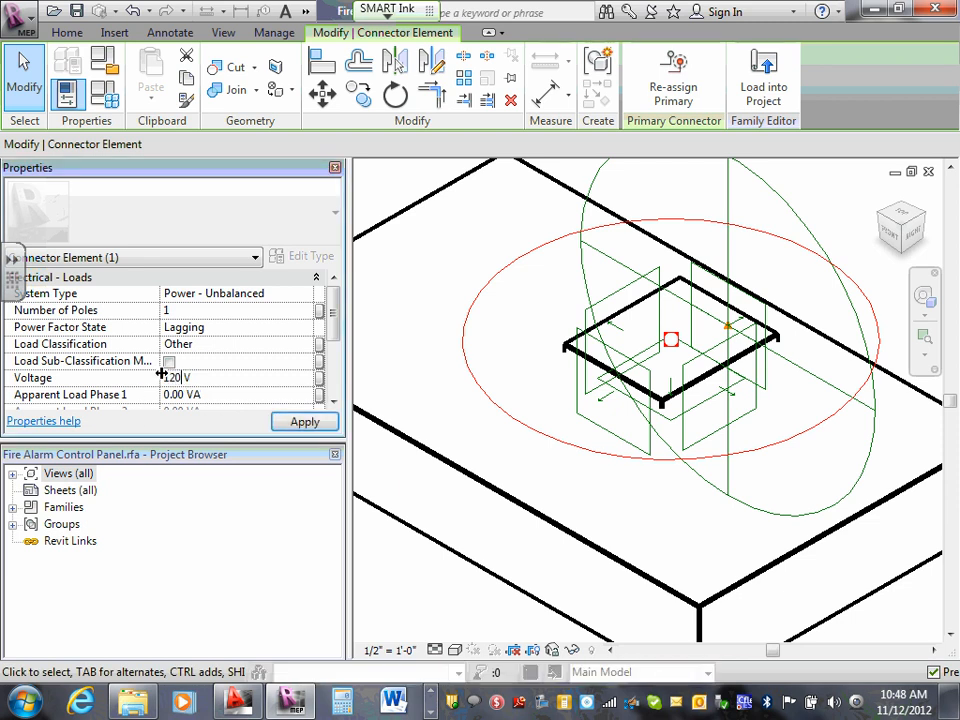
drag(184, 394, 158, 390)
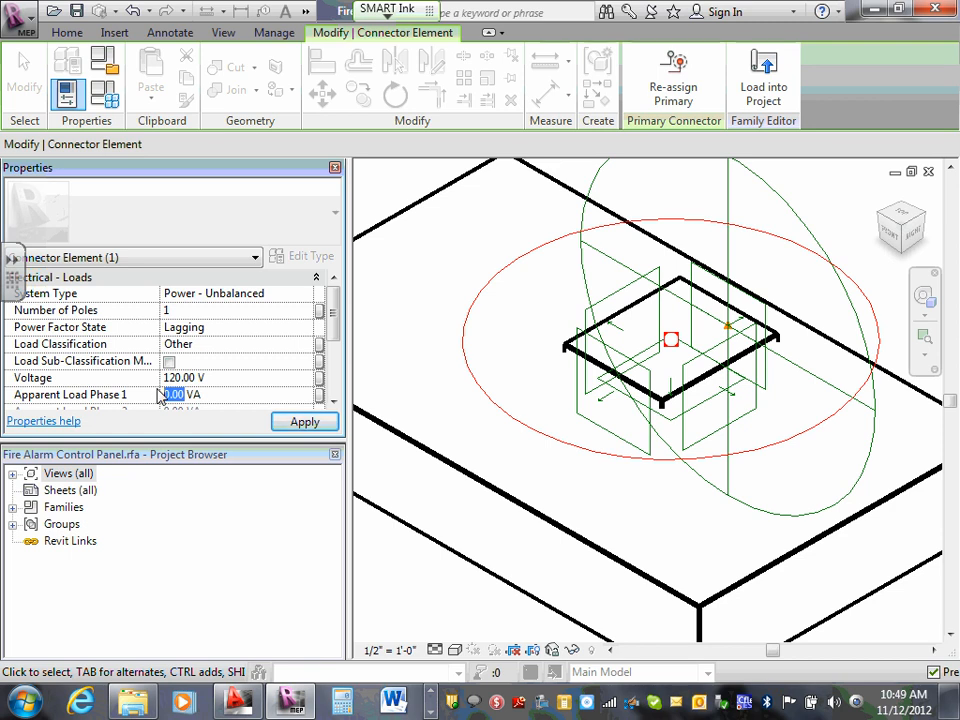
text(100)
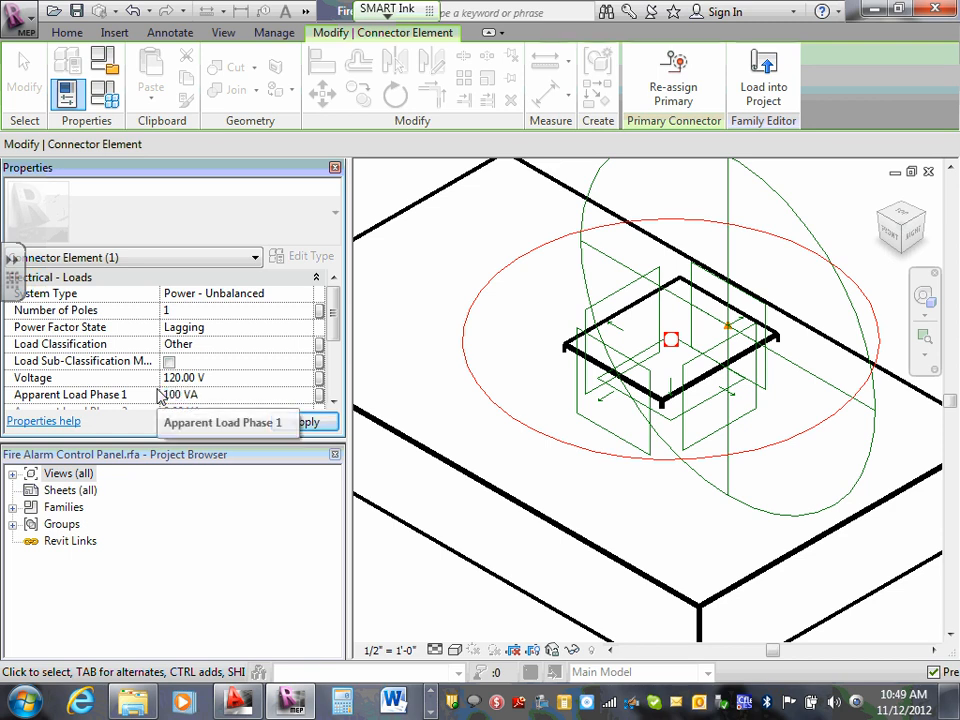
click(246, 396)
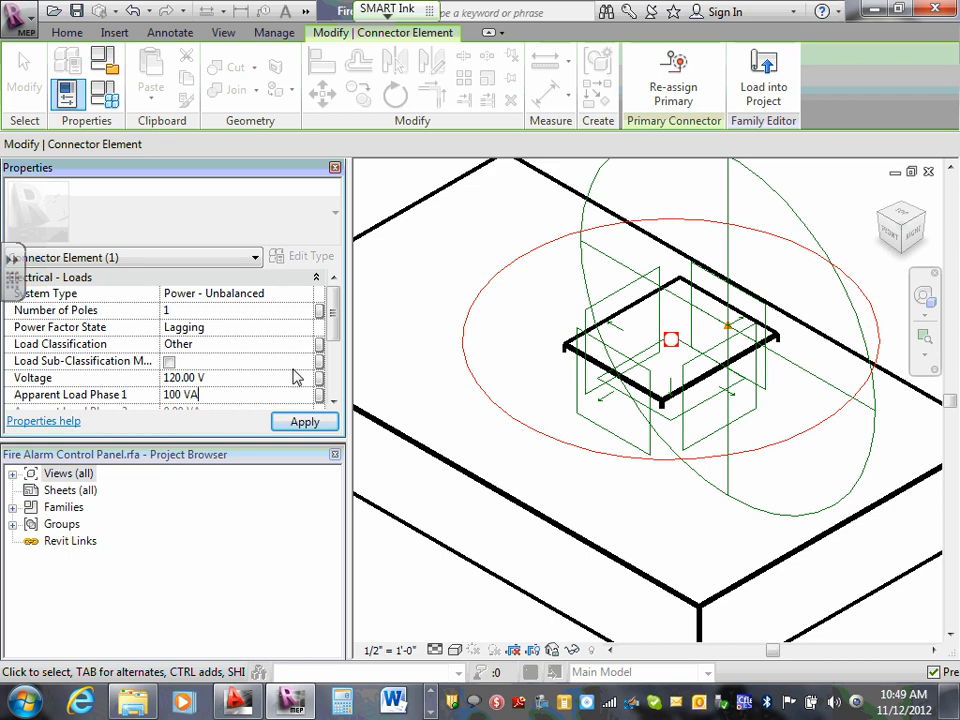
- Close the fire alarm control panel family without saving its changes
click(886, 169)
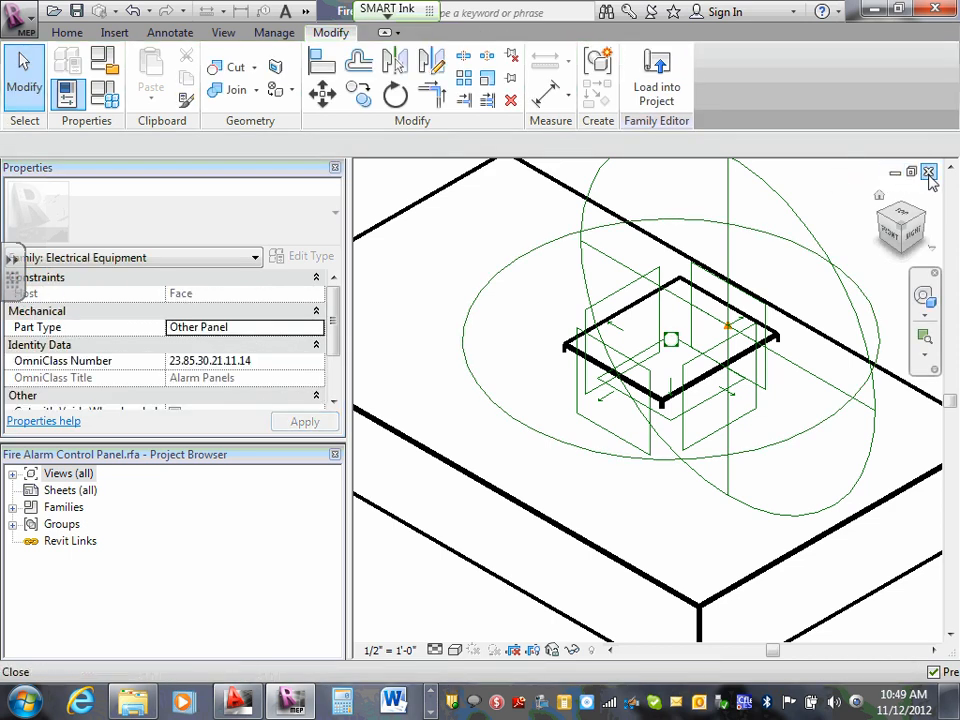
click(928, 172)
click(535, 366)
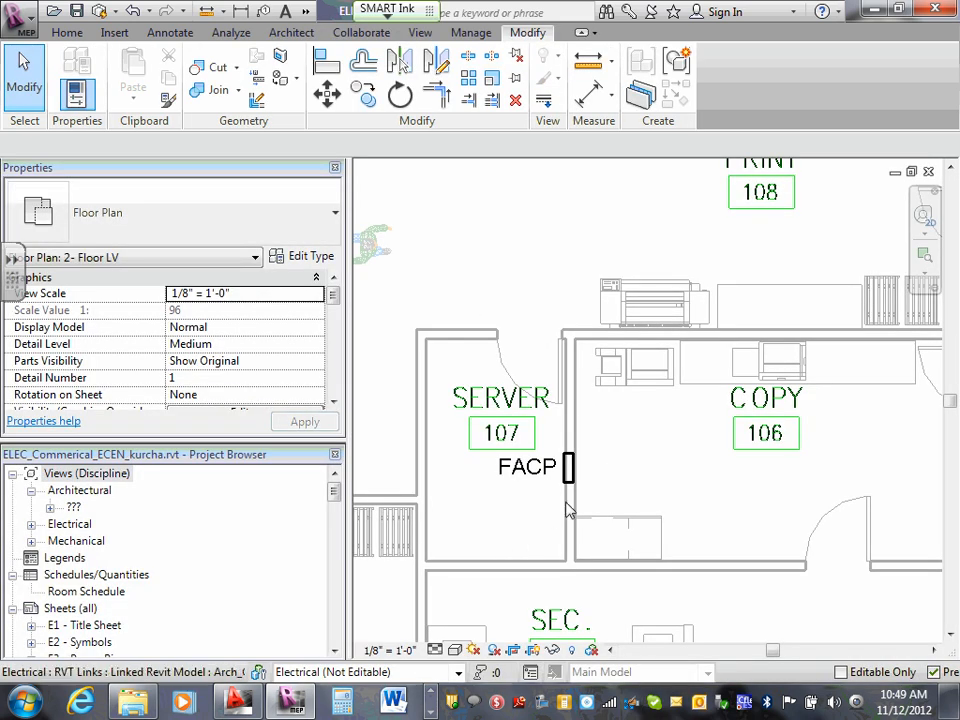
- Reopen the family of the fire alarm control panel in Server 107 for editing
click(567, 470)
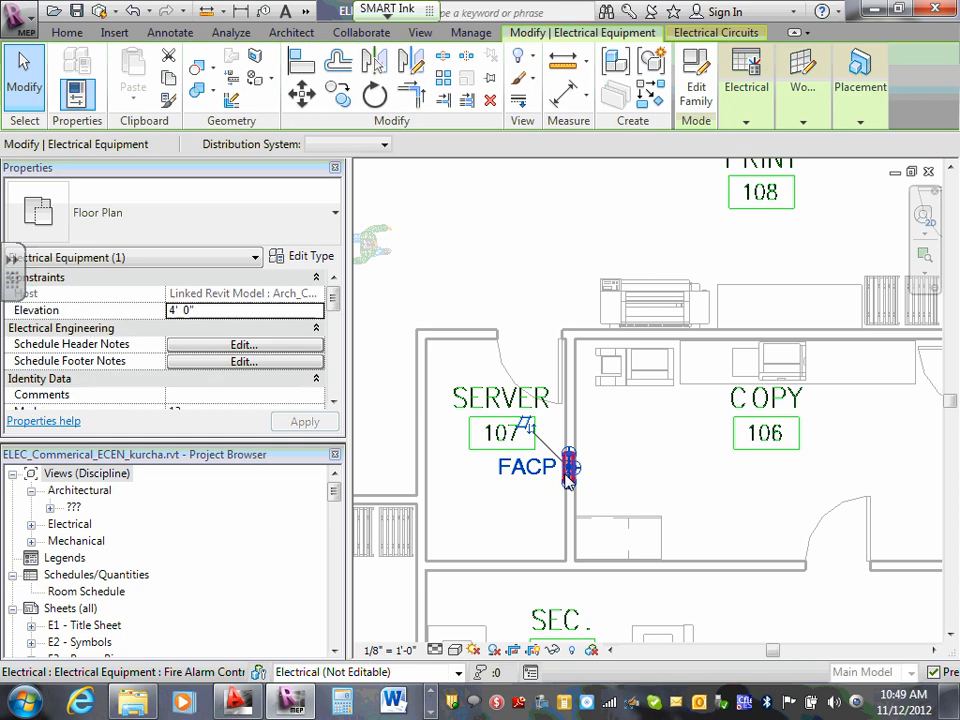
click(707, 99)
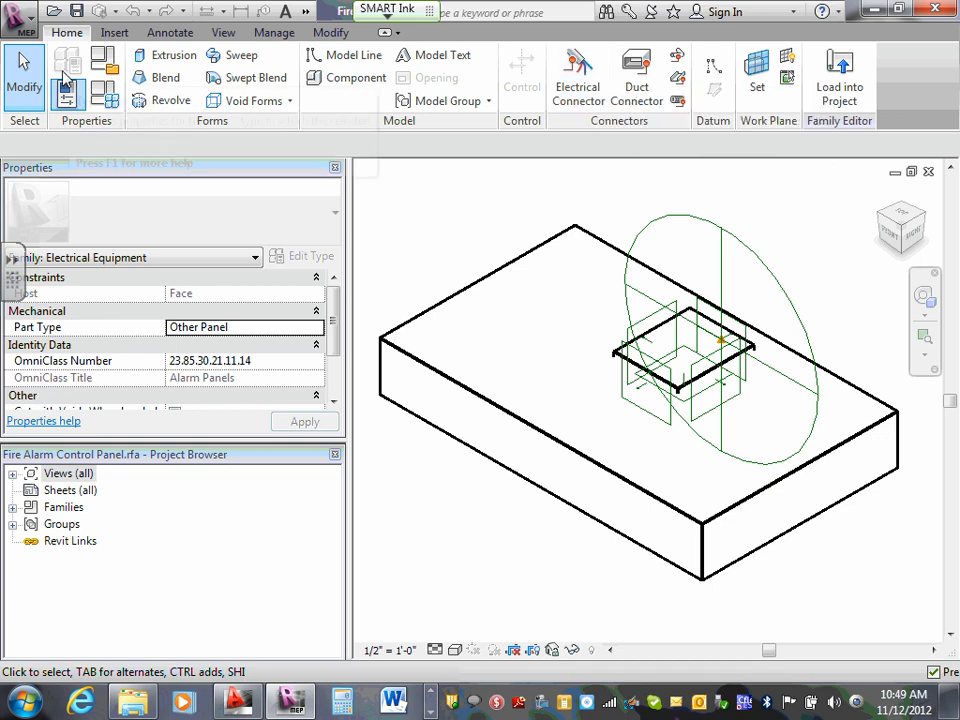
- Place a Power - Unbalanced electrical connector on the small raised face of the fire alarm control panel family
click(583, 88)
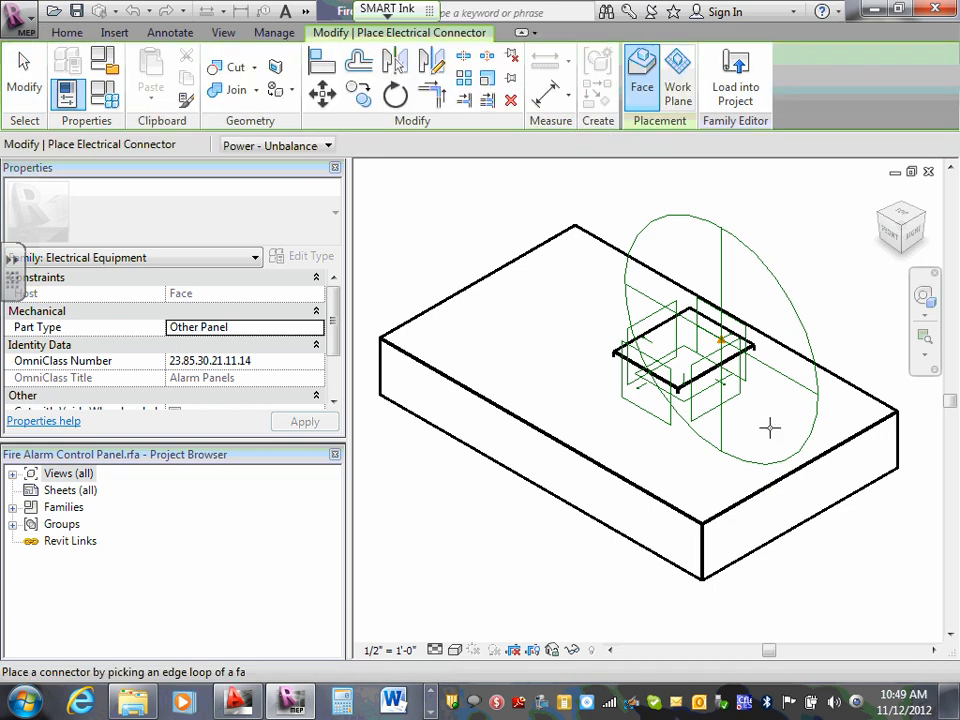
scroll(696, 350, up, 2)
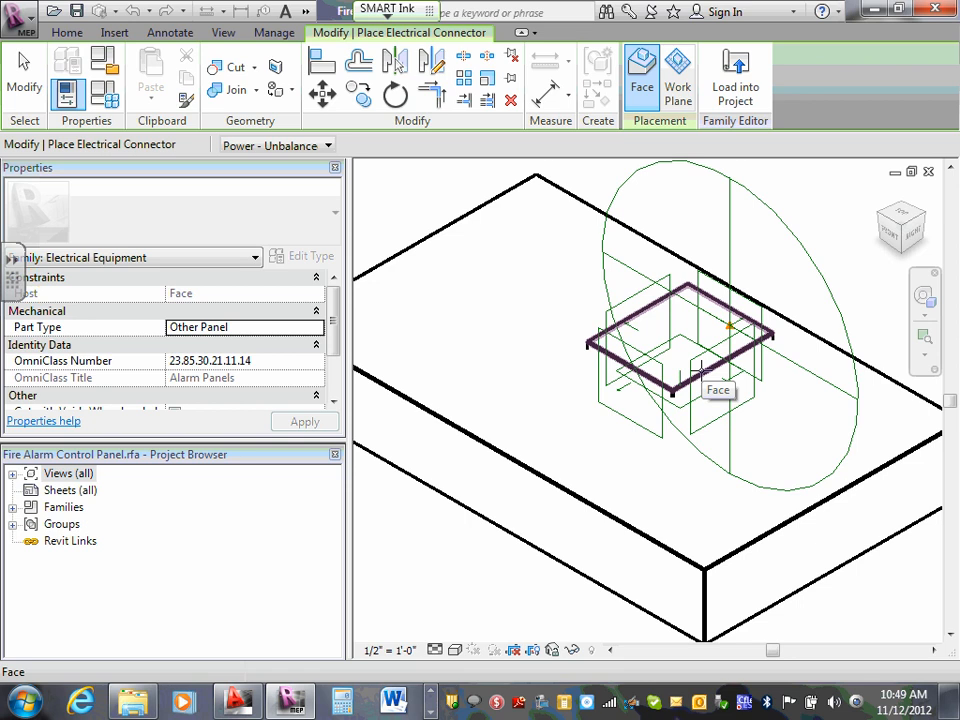
click(701, 371)
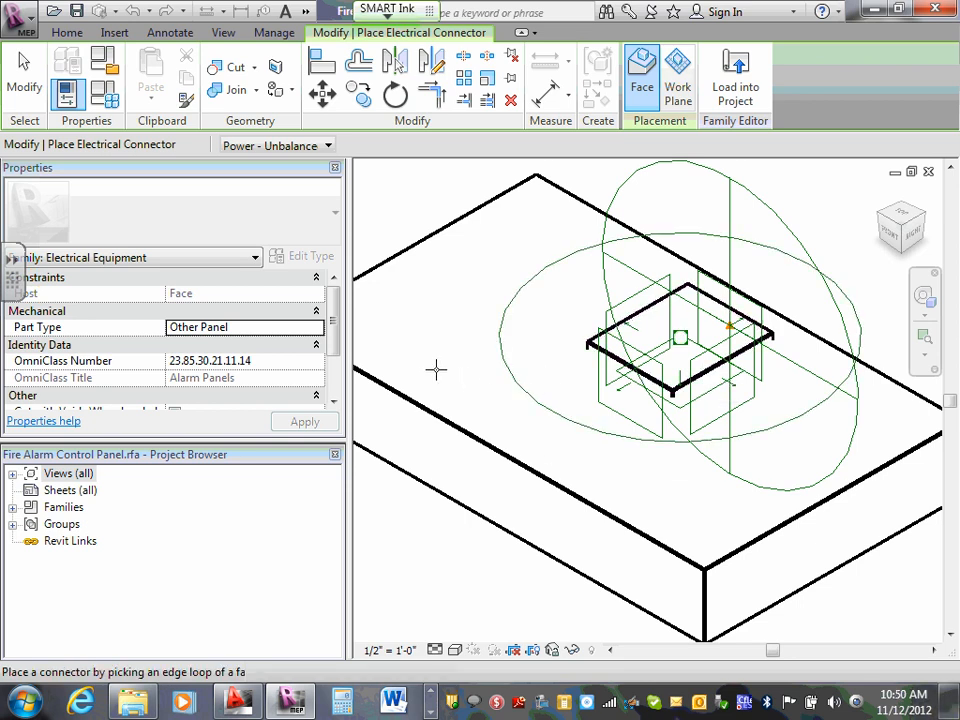
key(Escape)
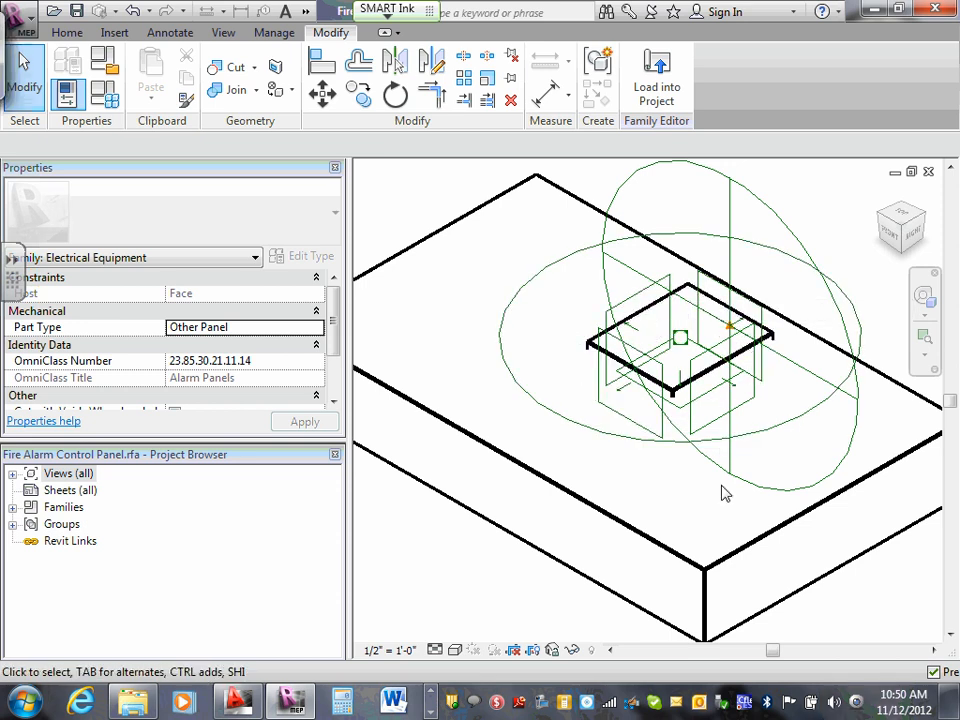
- Set the new power connector's voltage to 120 V
click(757, 423)
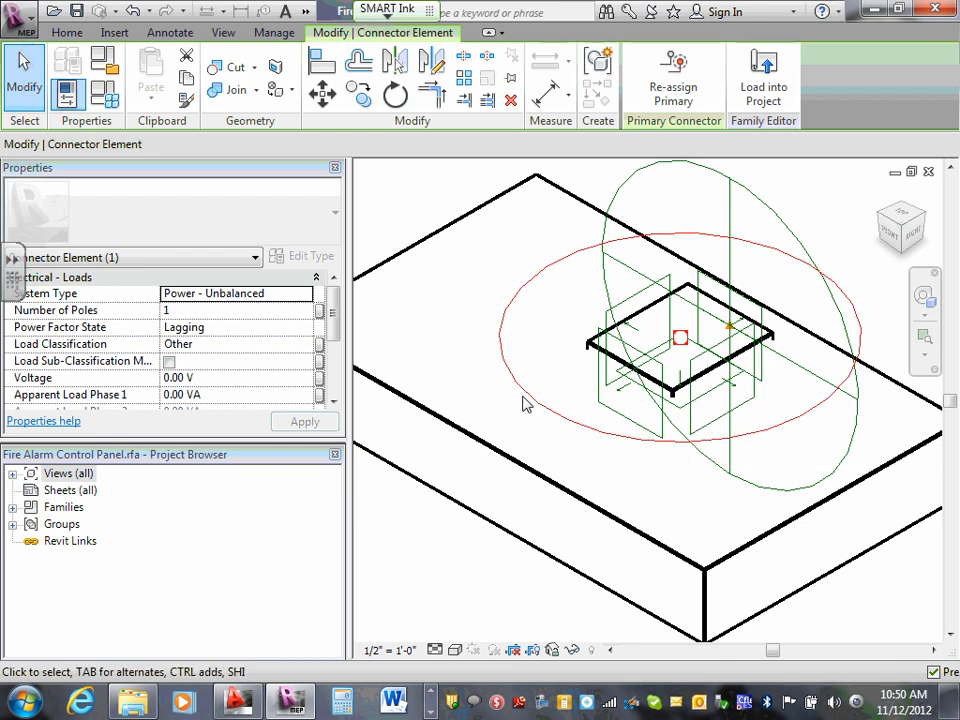
click(178, 376)
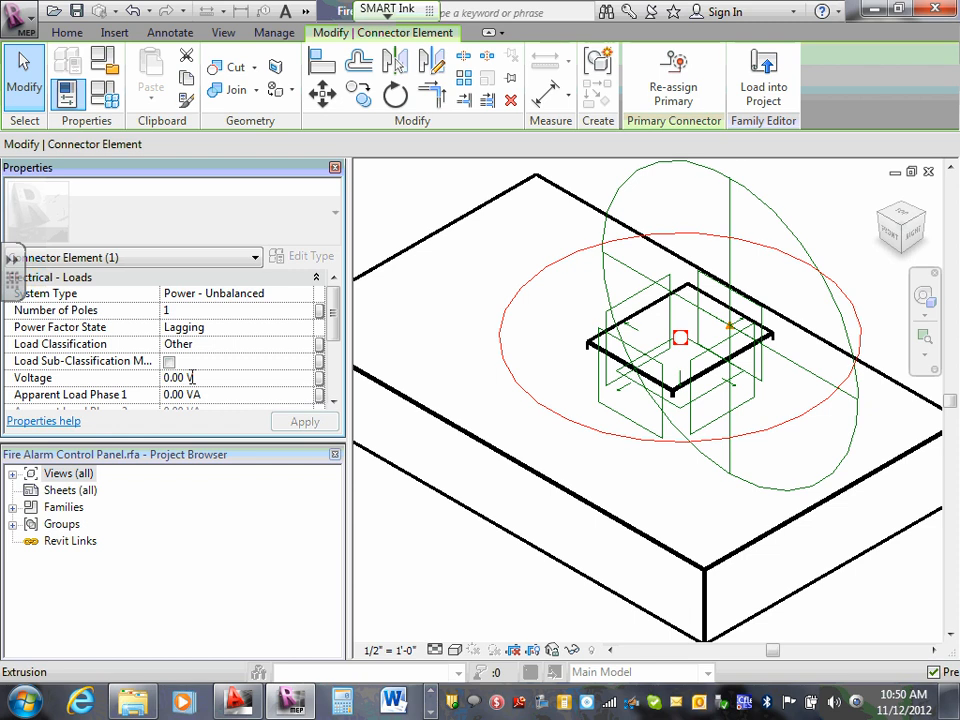
double_click(172, 378)
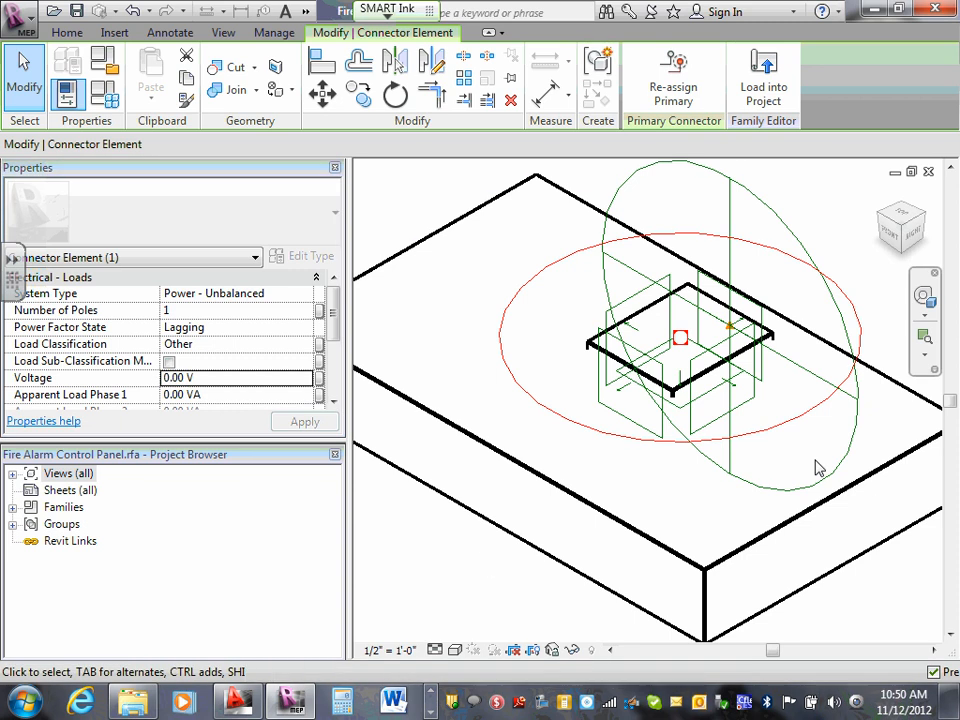
double_click(182, 377)
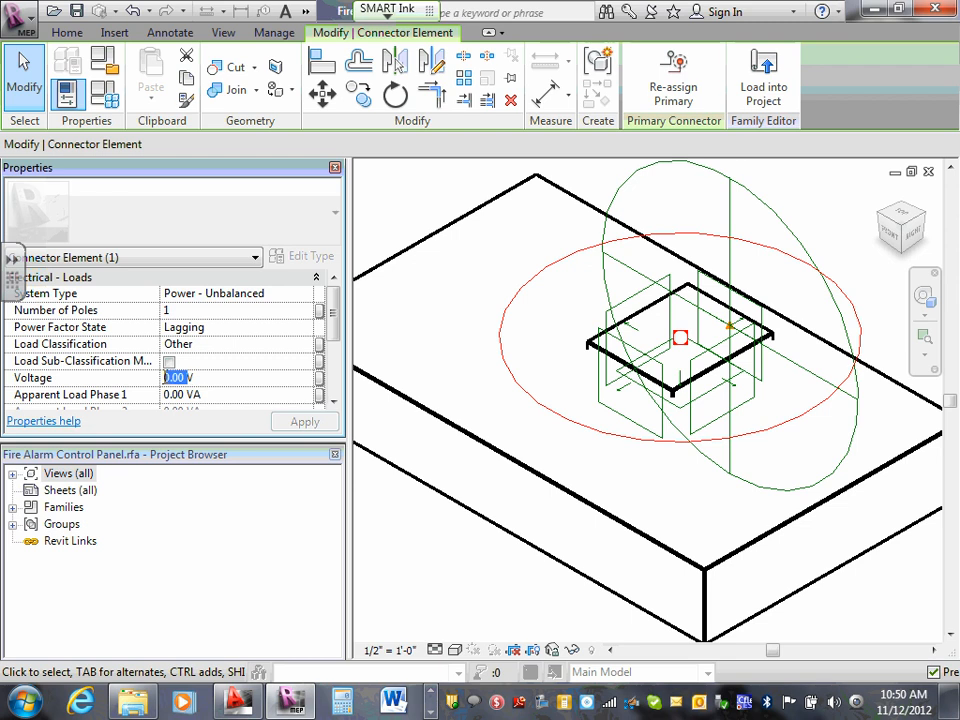
key(BackSpace)
text(120)
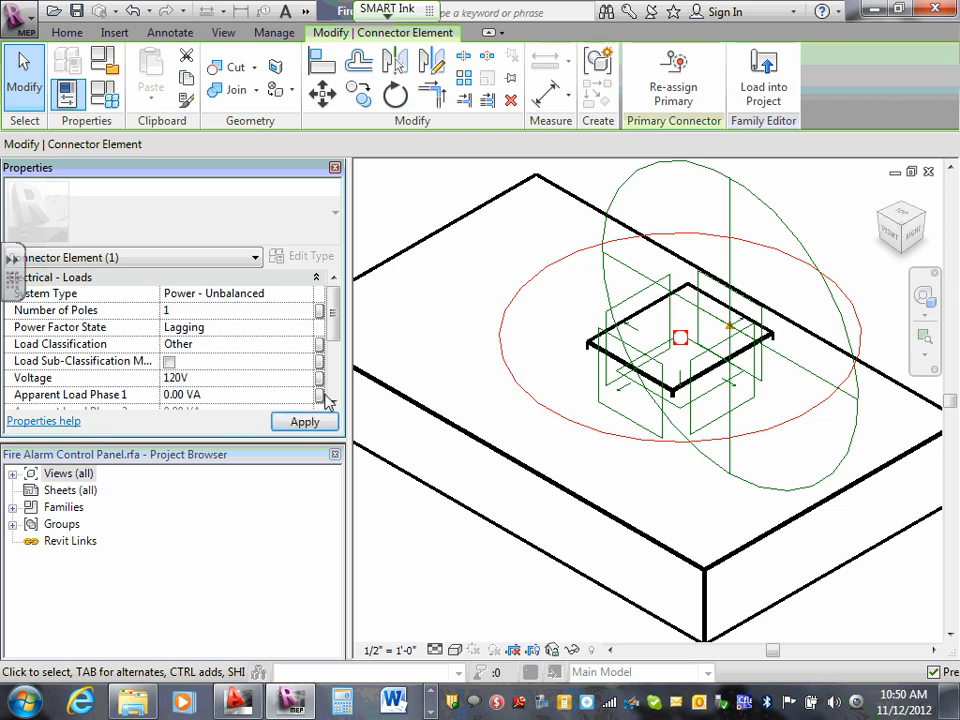
click(305, 421)
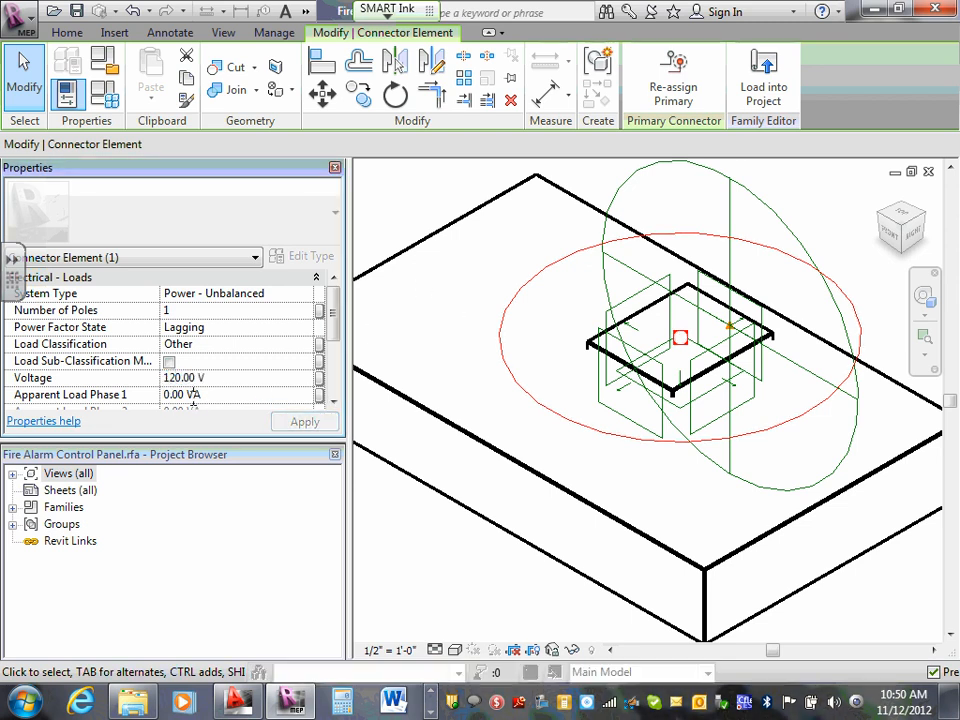
- Set the power connector's Apparent Load Phase 1 to 1000 VA and load the family back into the project
double_click(184, 395)
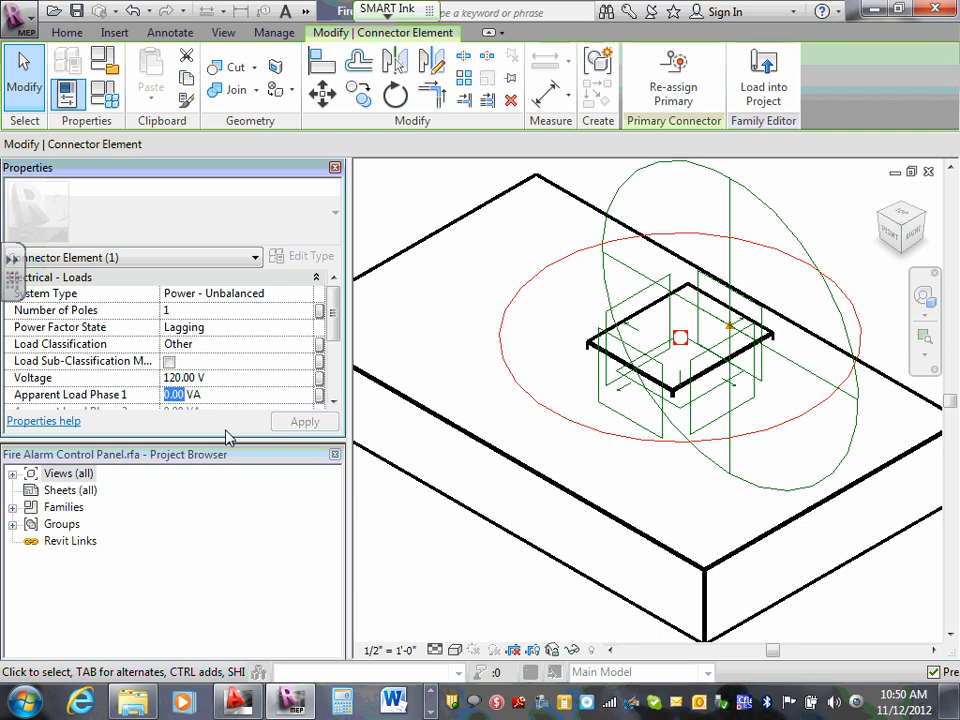
text(1000)
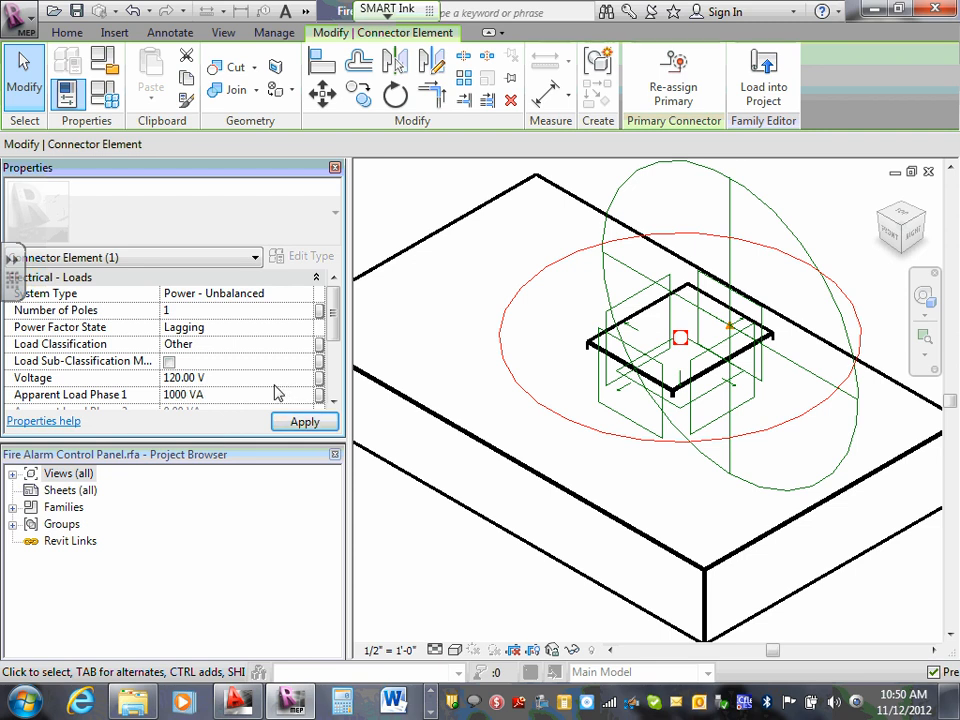
click(242, 393)
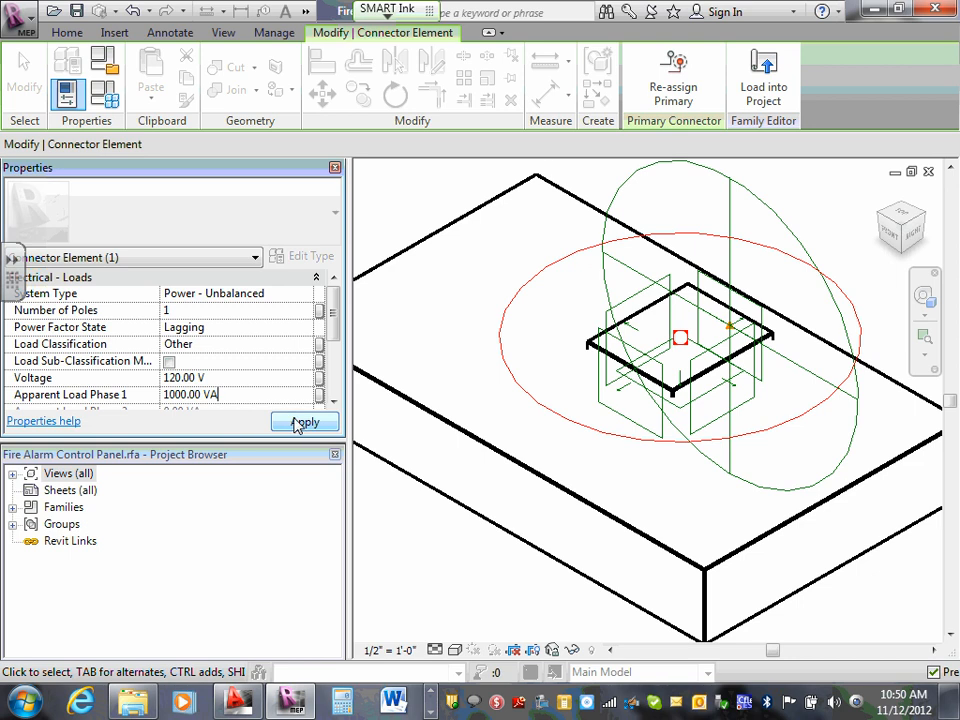
click(299, 423)
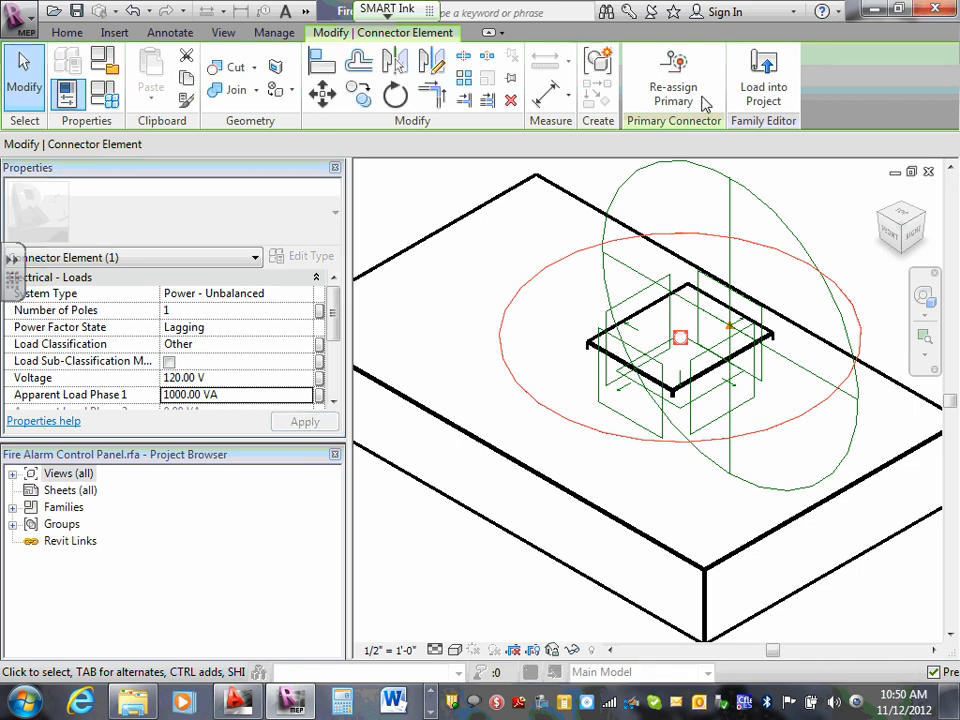
click(763, 90)
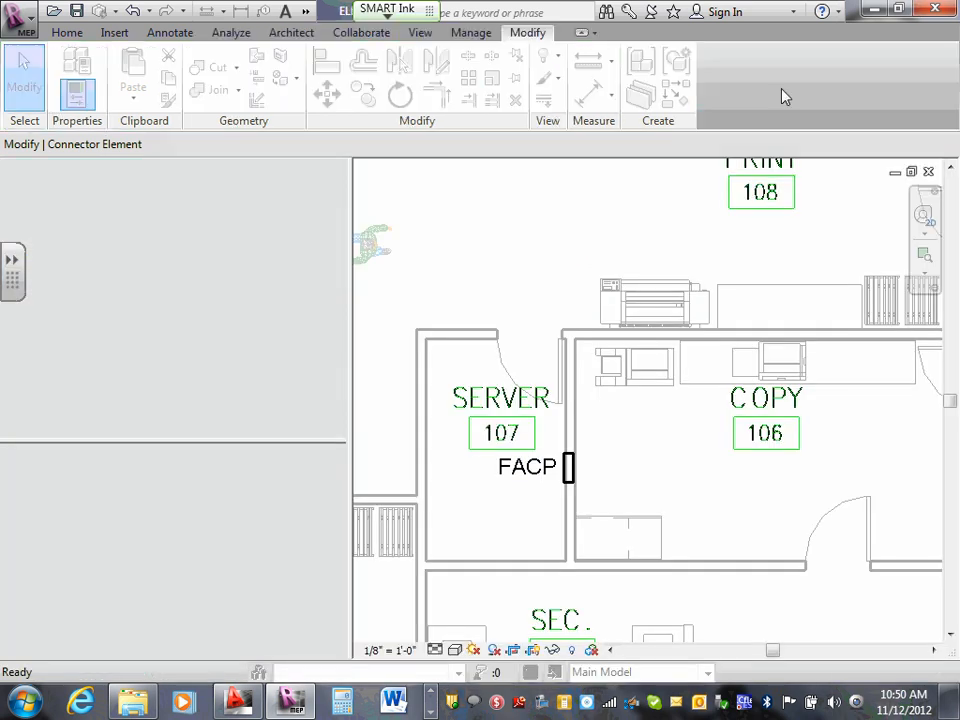
click(345, 317)
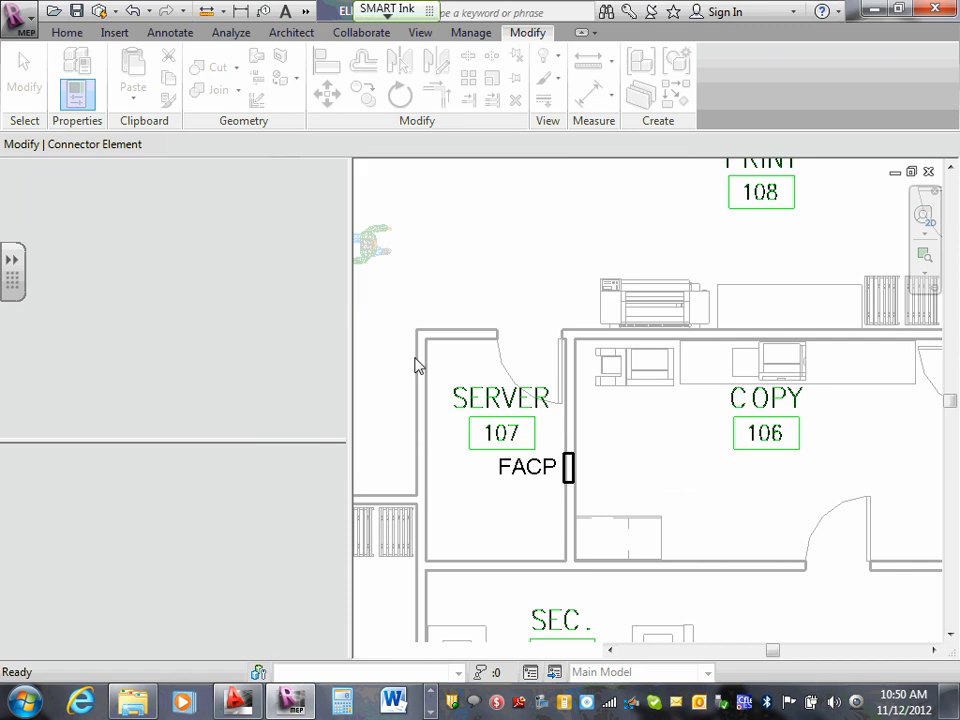
- Try to assign a supply panel to the circuit of the fire alarm control panel in Server 107
click(566, 470)
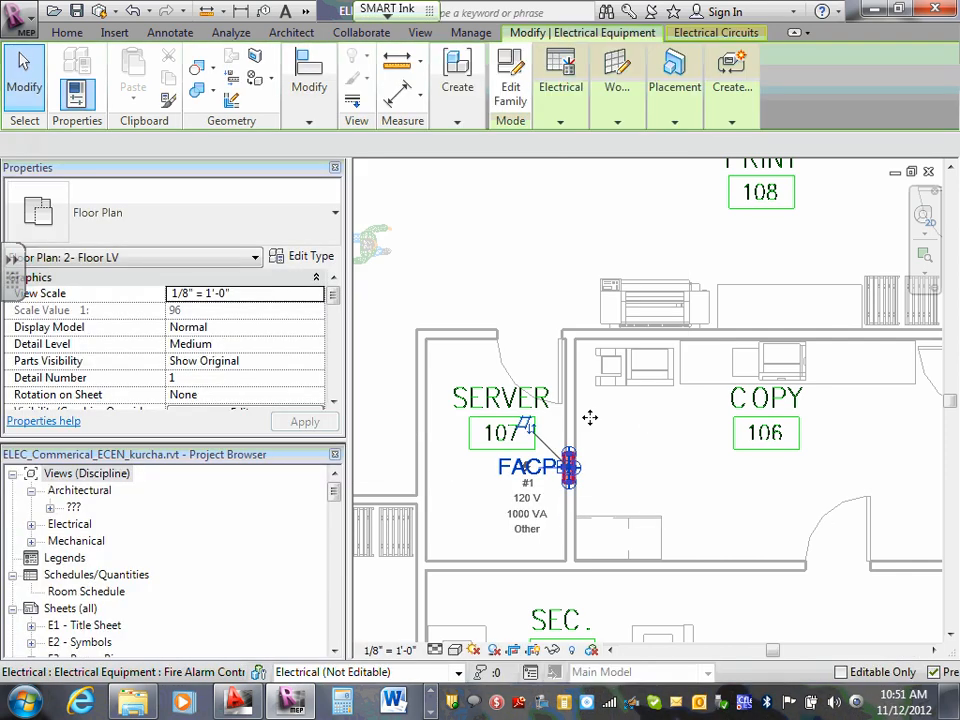
click(717, 34)
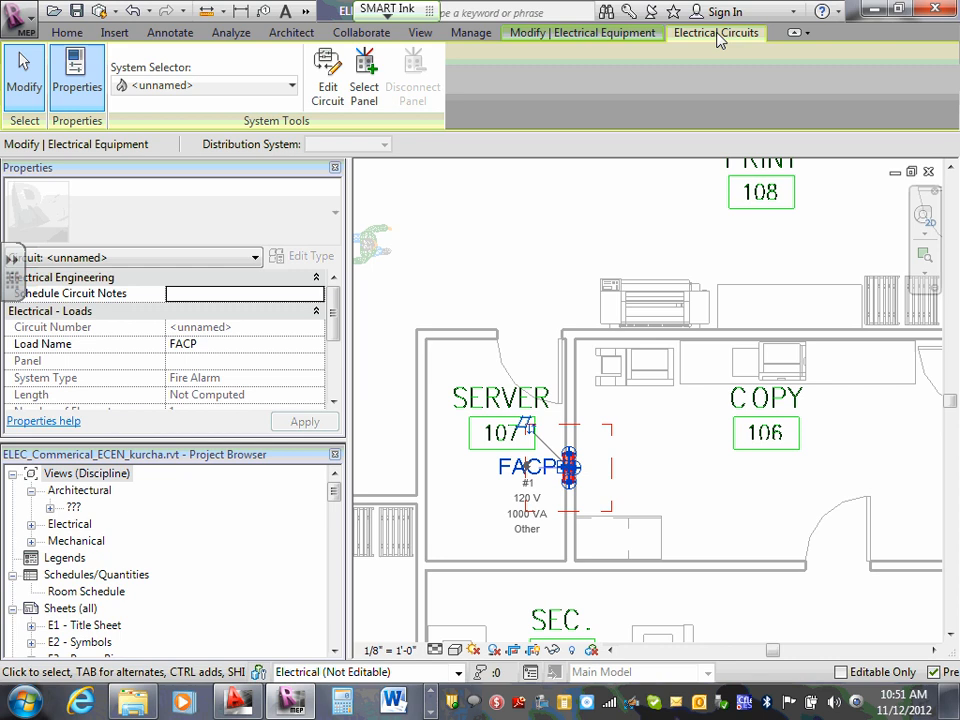
click(366, 84)
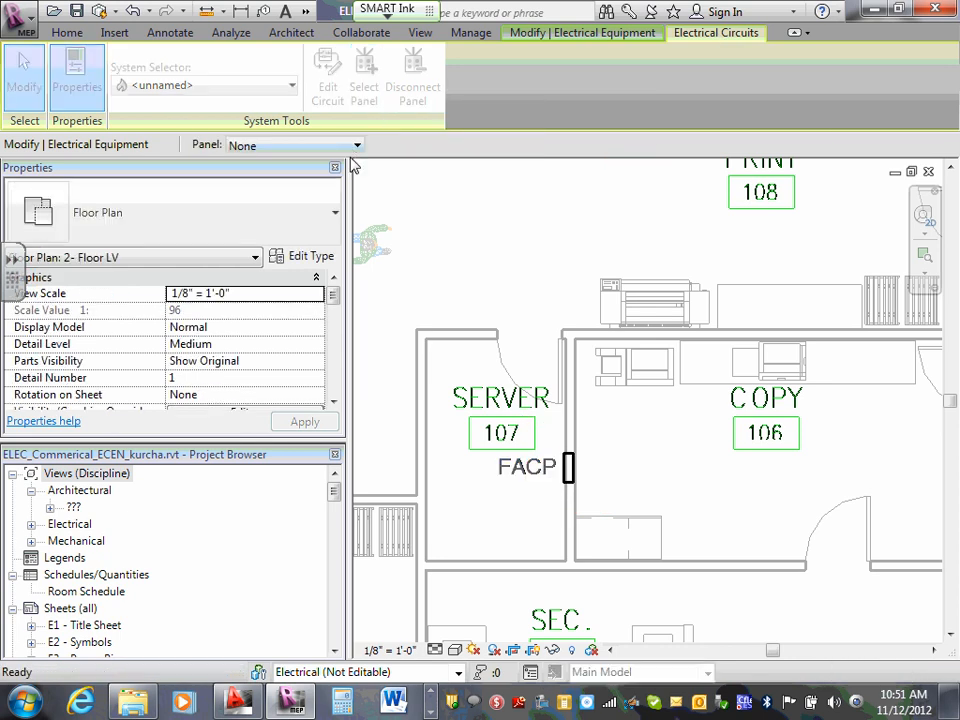
click(357, 146)
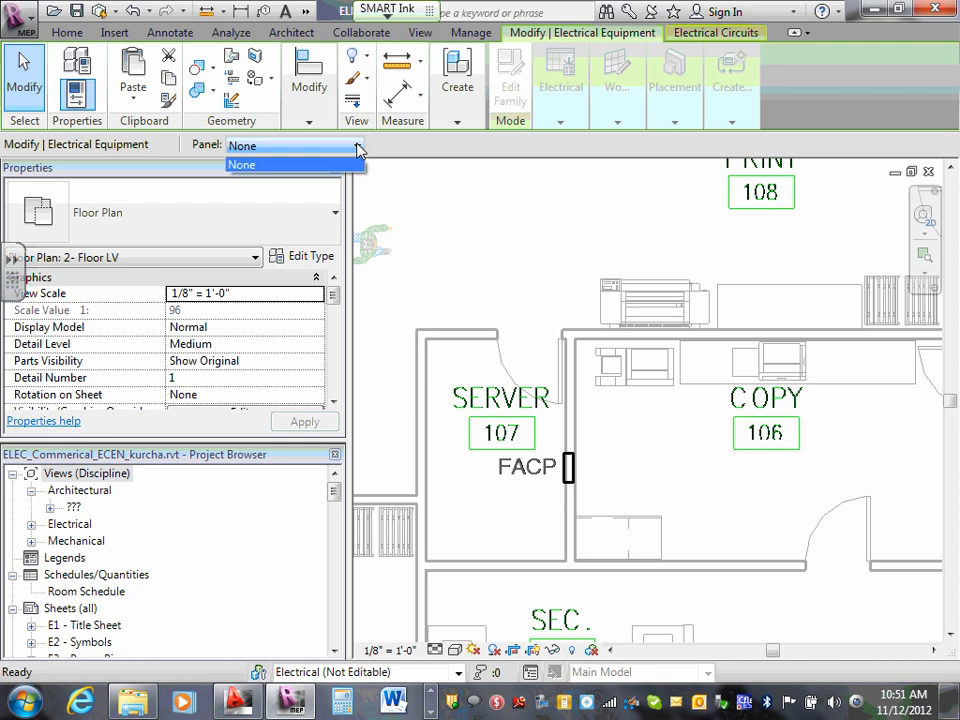
click(670, 208)
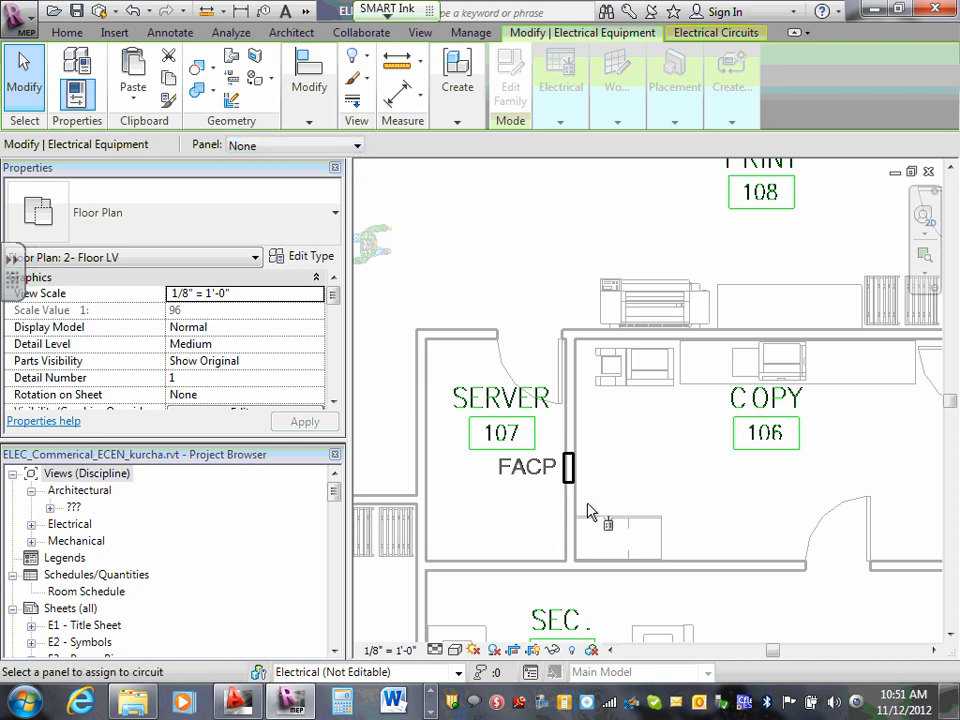
click(357, 146)
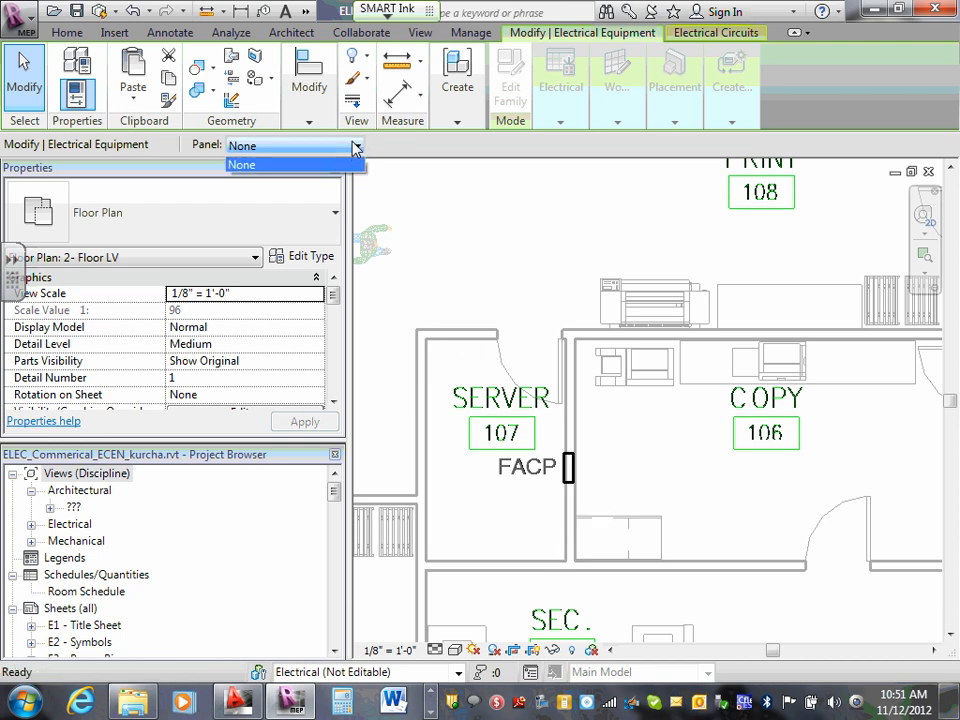
click(359, 160)
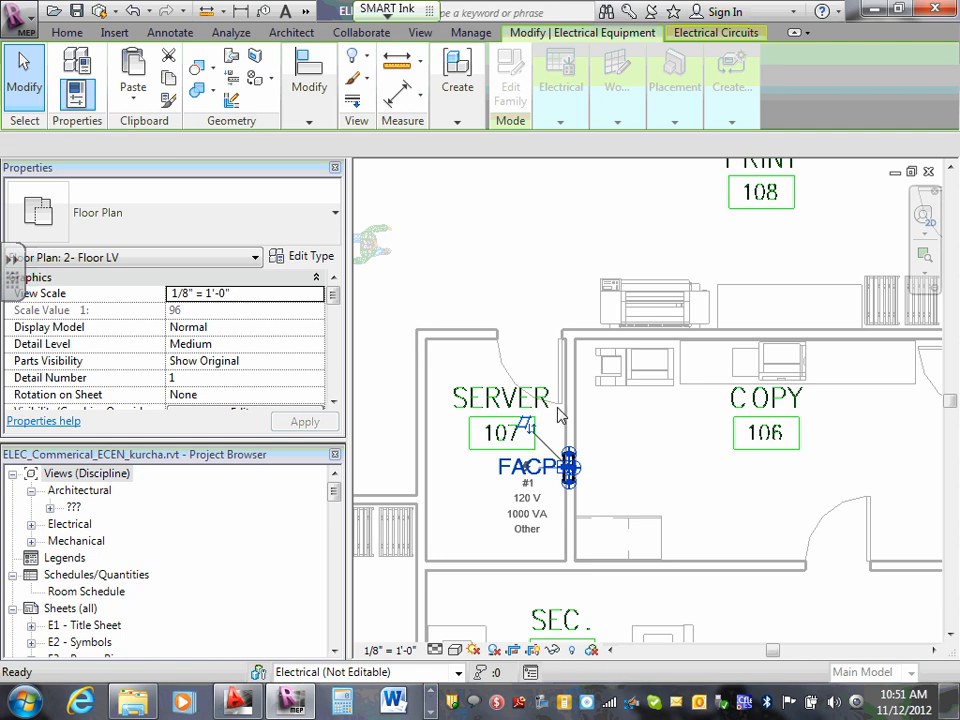
click(622, 447)
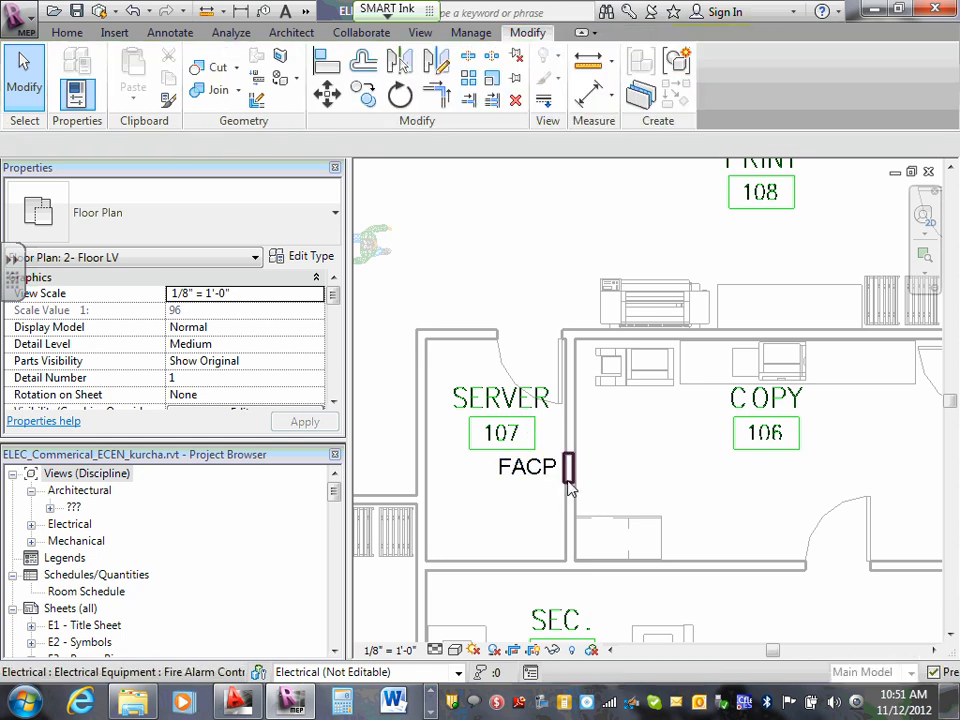
- Examine the type parameters and instance properties of the fire alarm control panel in Server 107
click(569, 467)
mouse_move(720, 66)
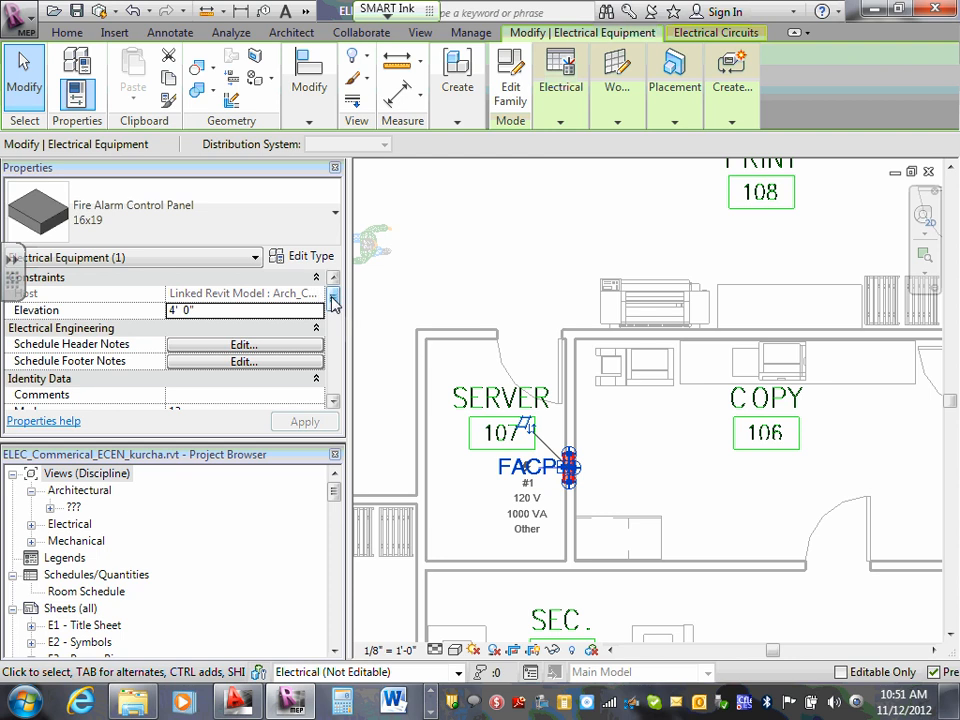
click(318, 257)
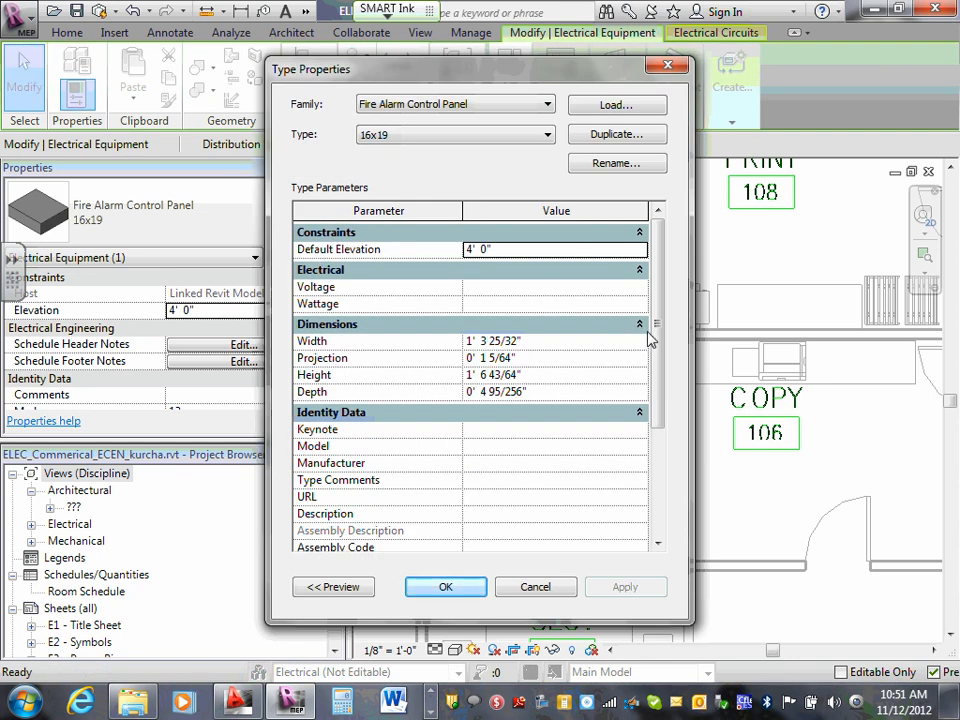
drag(658, 326, 655, 459)
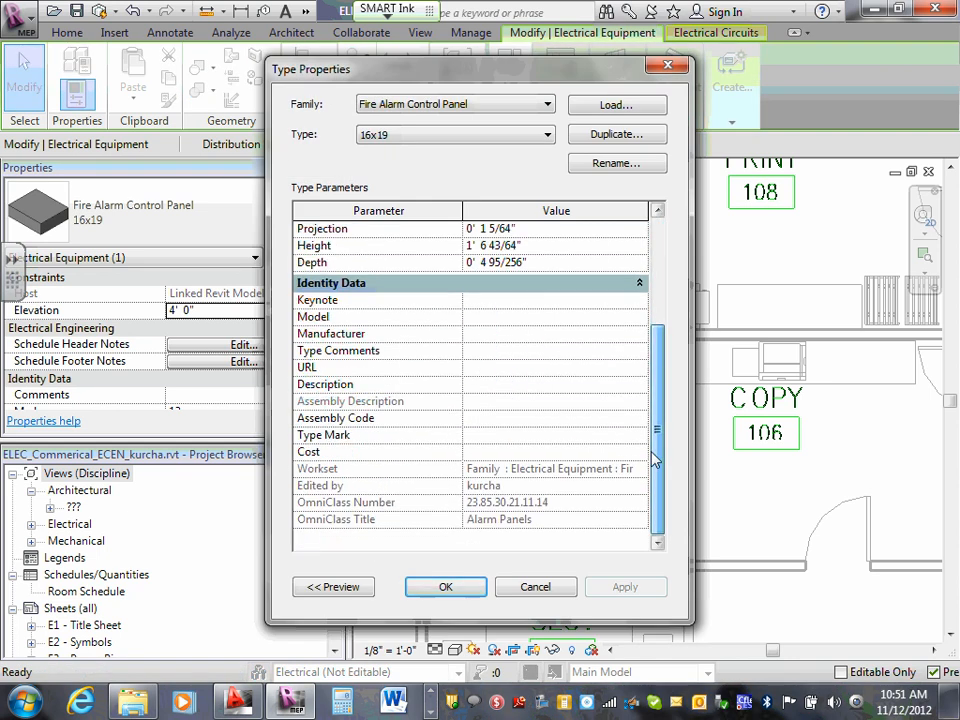
click(533, 587)
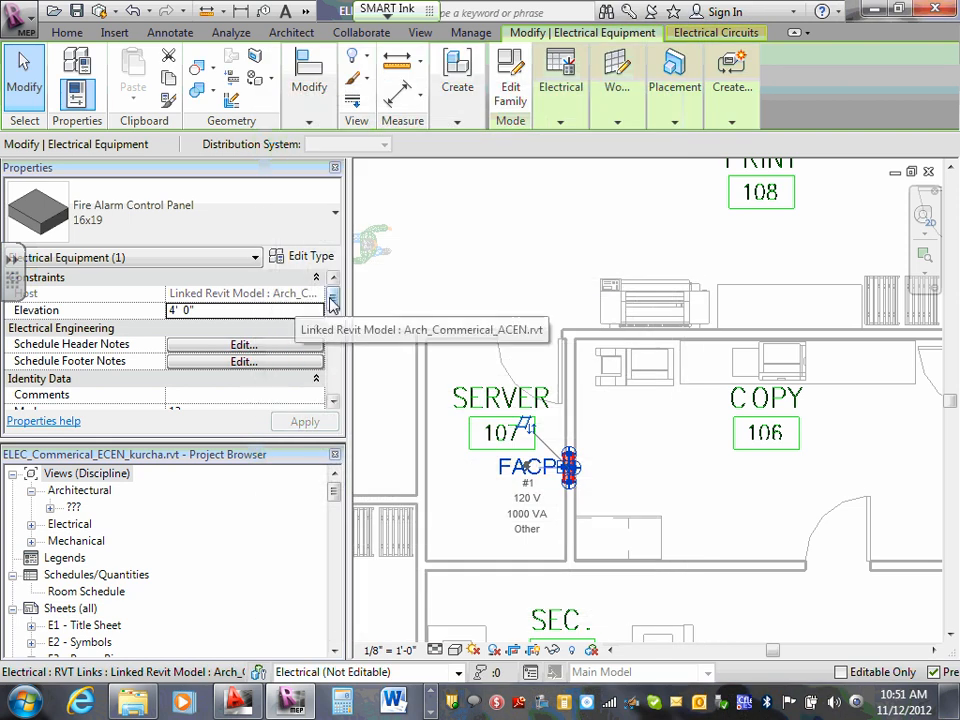
drag(333, 299, 345, 386)
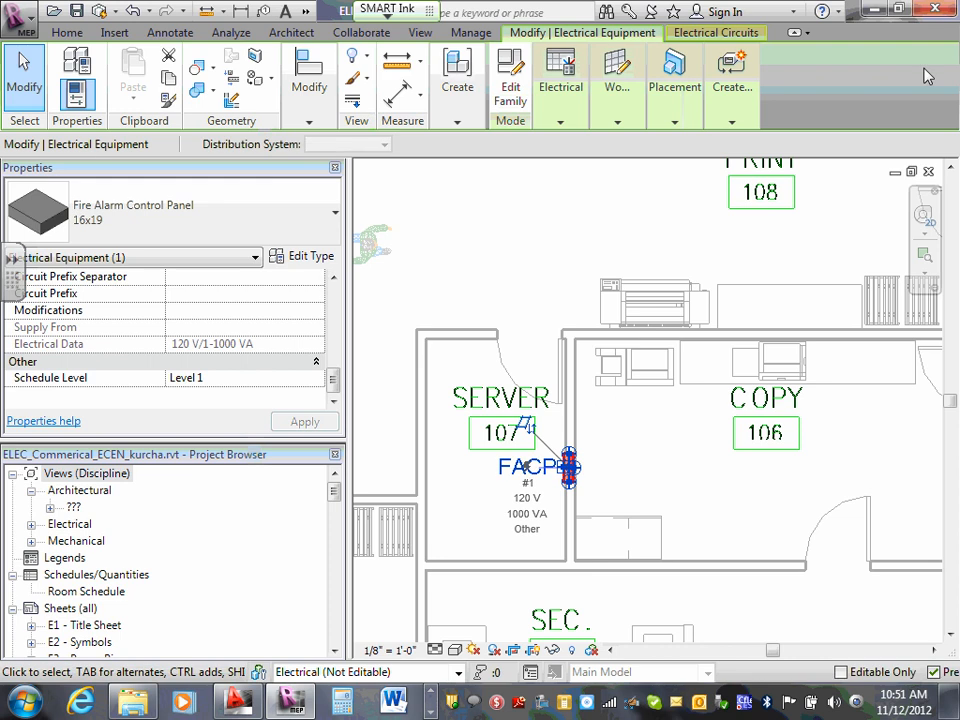
- Check which panels are available for the FACP's fire alarm circuit, then leave the panel selection without assigning one
click(716, 33)
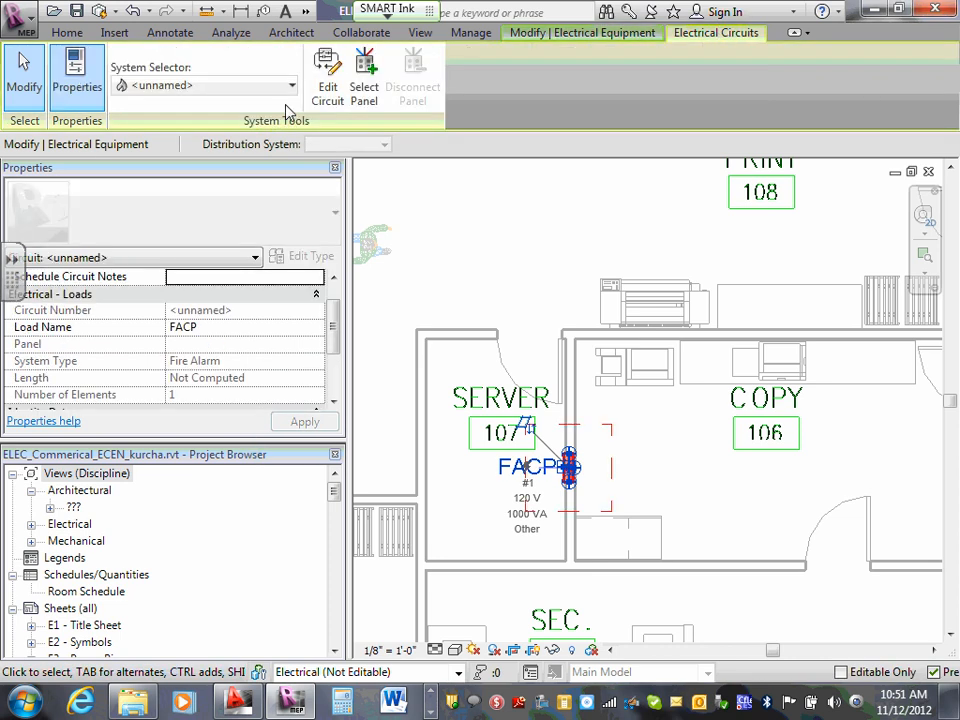
click(365, 76)
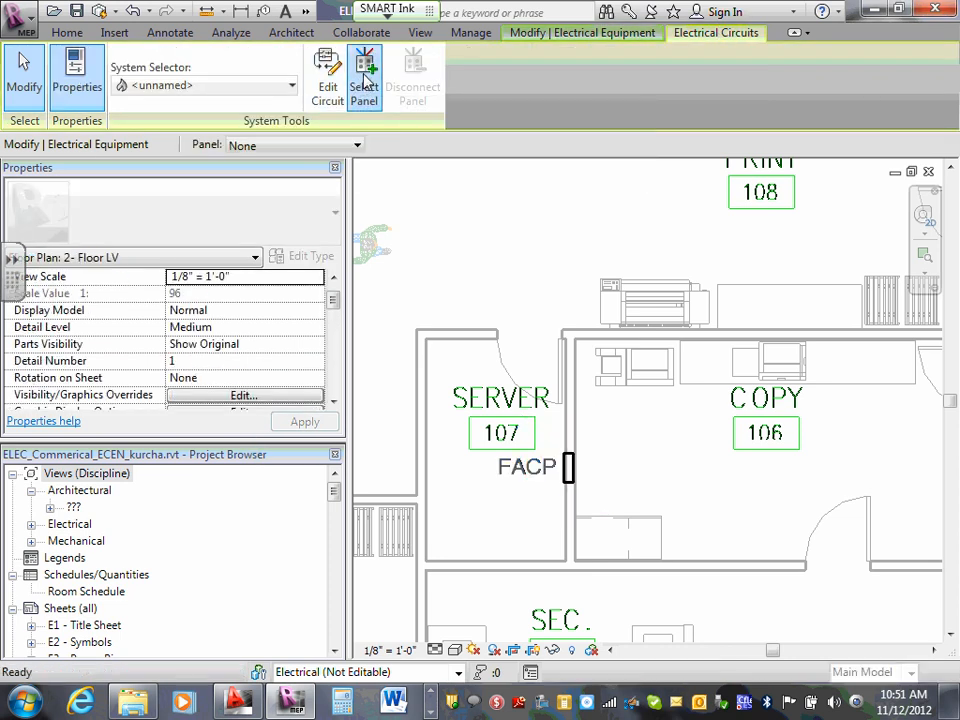
click(357, 147)
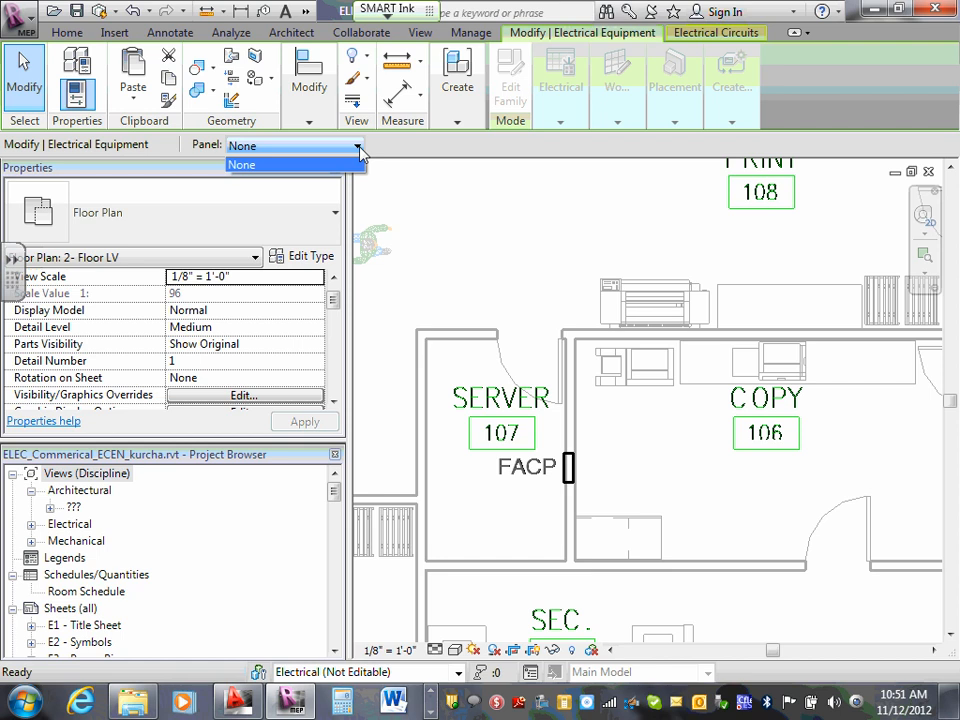
click(359, 149)
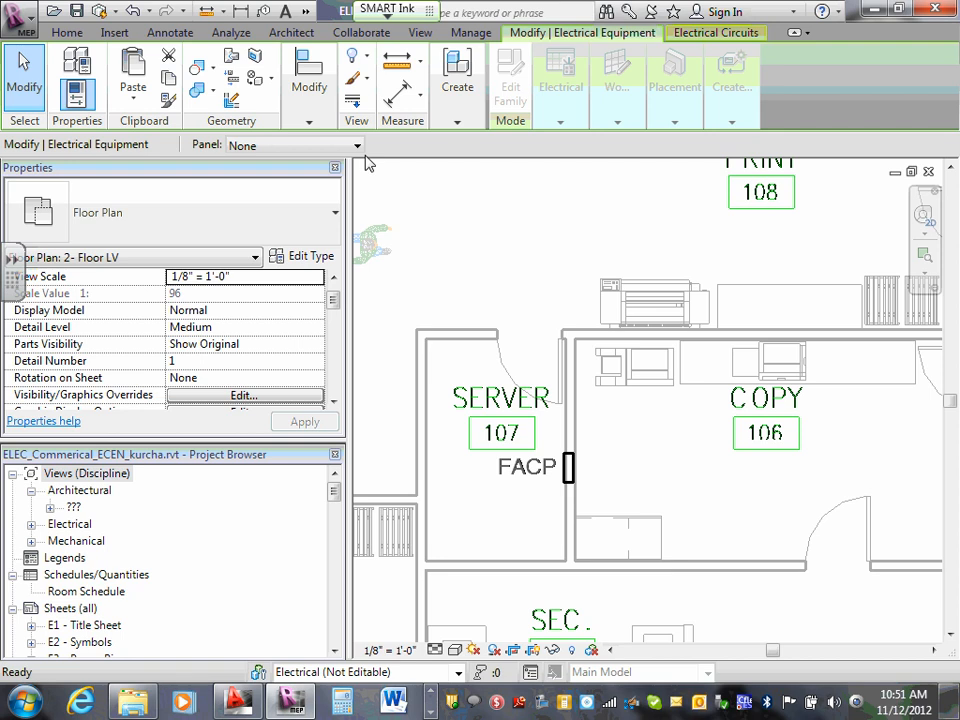
key(Escape)
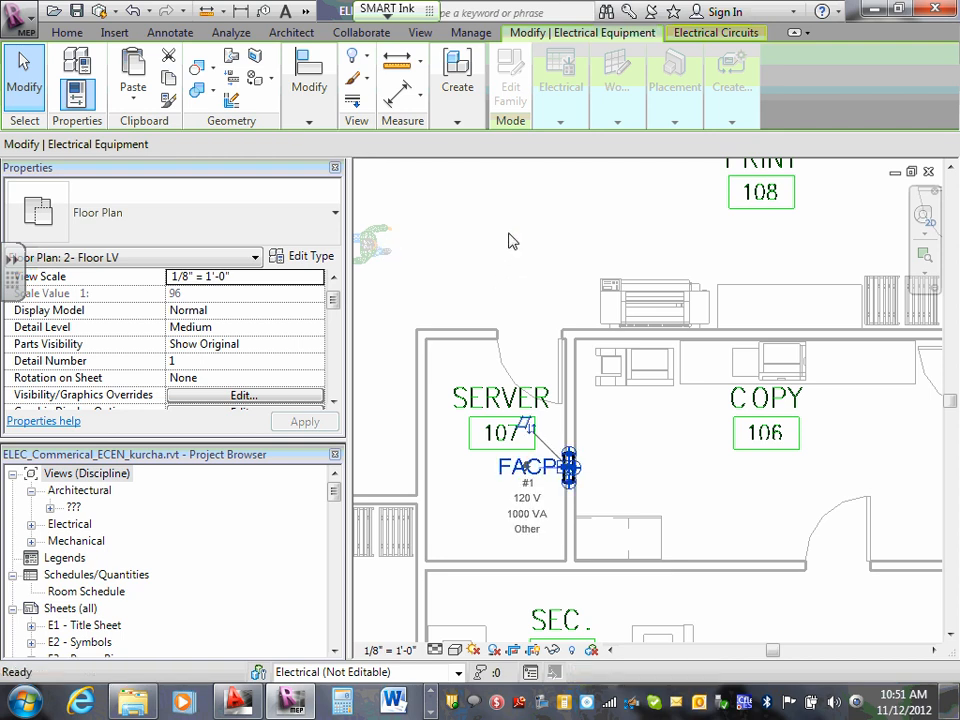
click(510, 240)
scroll(512, 240, down, 6)
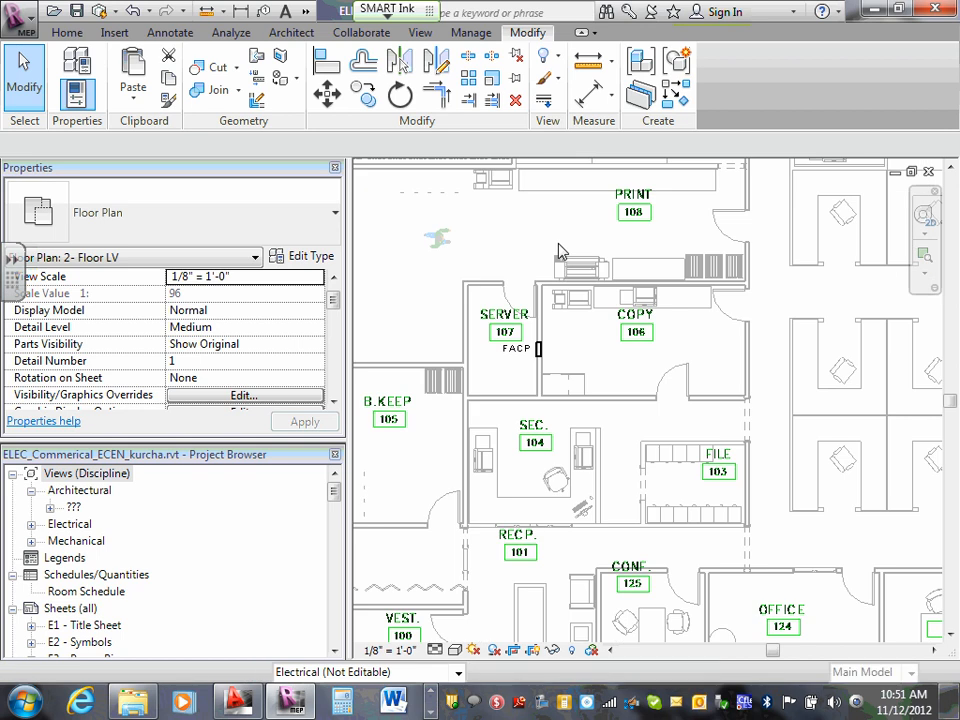
- Examine the instance properties of the lowest wall-mounted panelboard in Elec./Mech. 116, including its distribution system
middle_drag(666, 216, 692, 328)
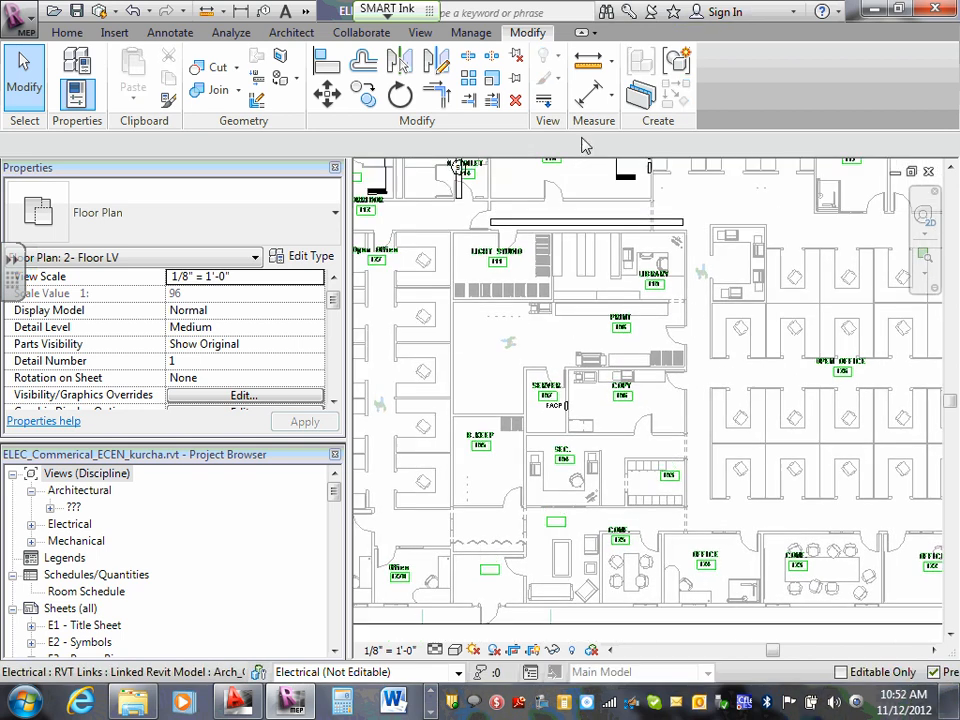
middle_drag(620, 185, 653, 197)
scroll(655, 240, up, 3)
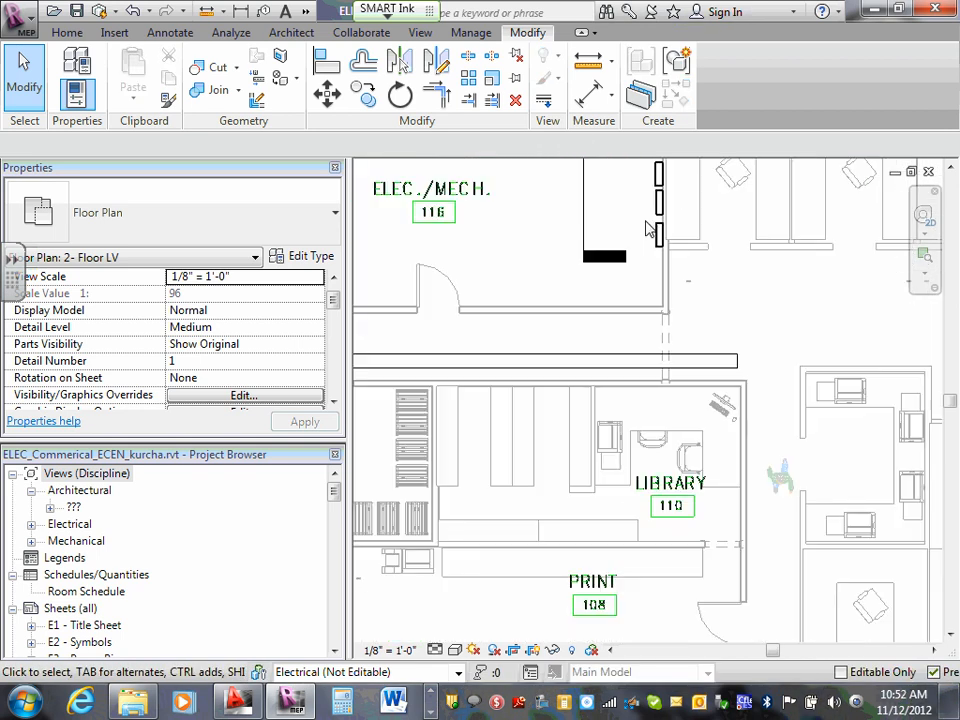
click(659, 236)
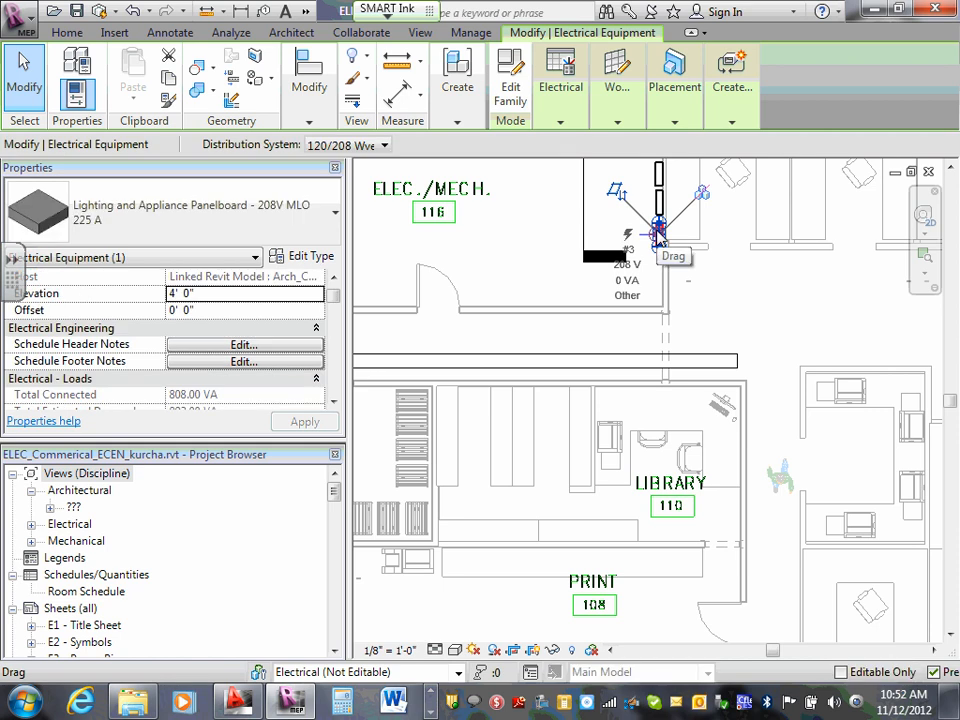
click(335, 318)
drag(335, 318, 335, 380)
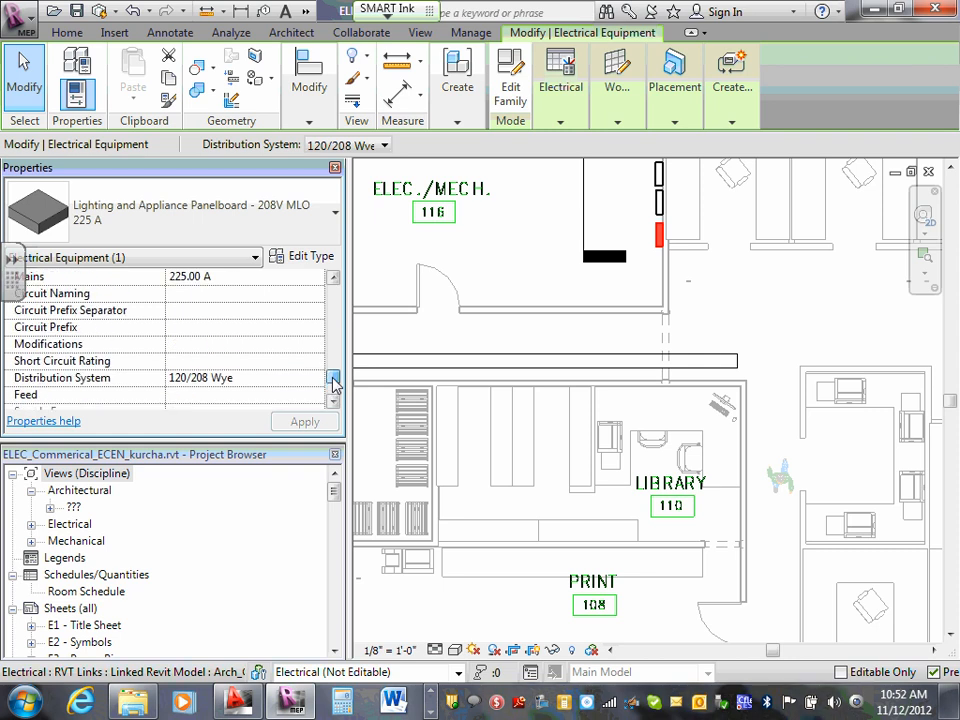
click(720, 306)
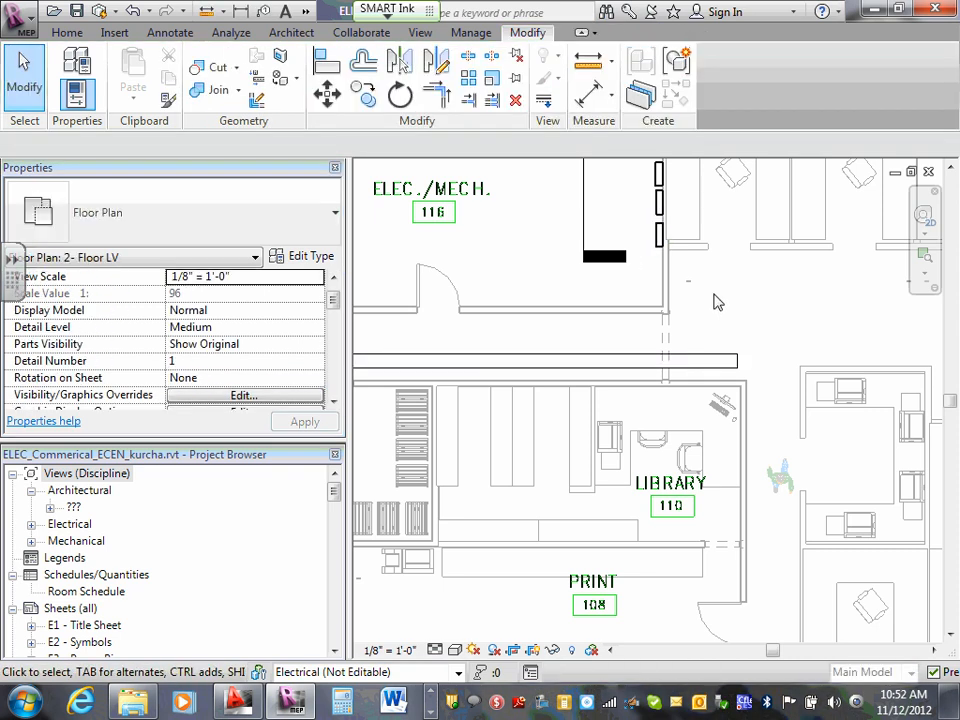
- Select the fire alarm control panel in Server 107 to view its properties and connector data
scroll(715, 302, down, 4)
scroll(670, 390, up, 2)
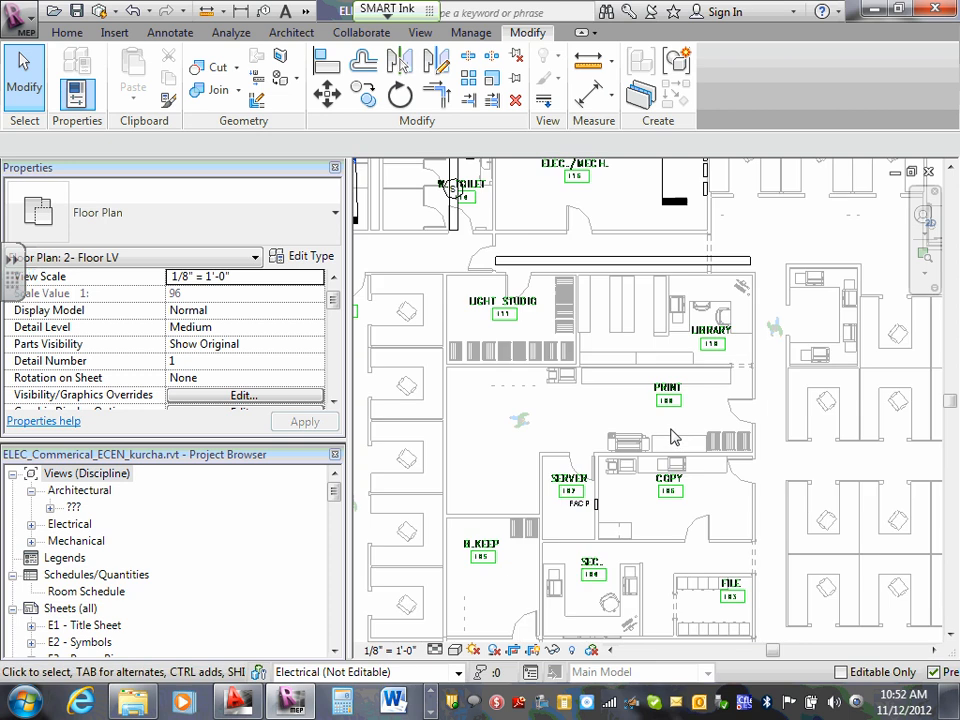
scroll(630, 495, up, 2)
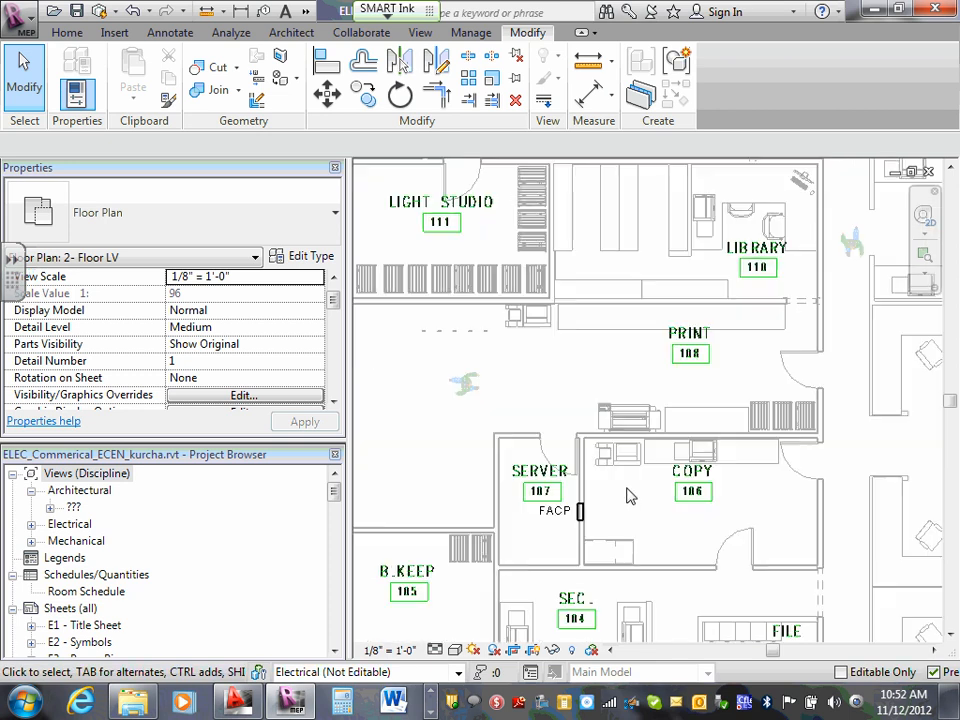
click(581, 515)
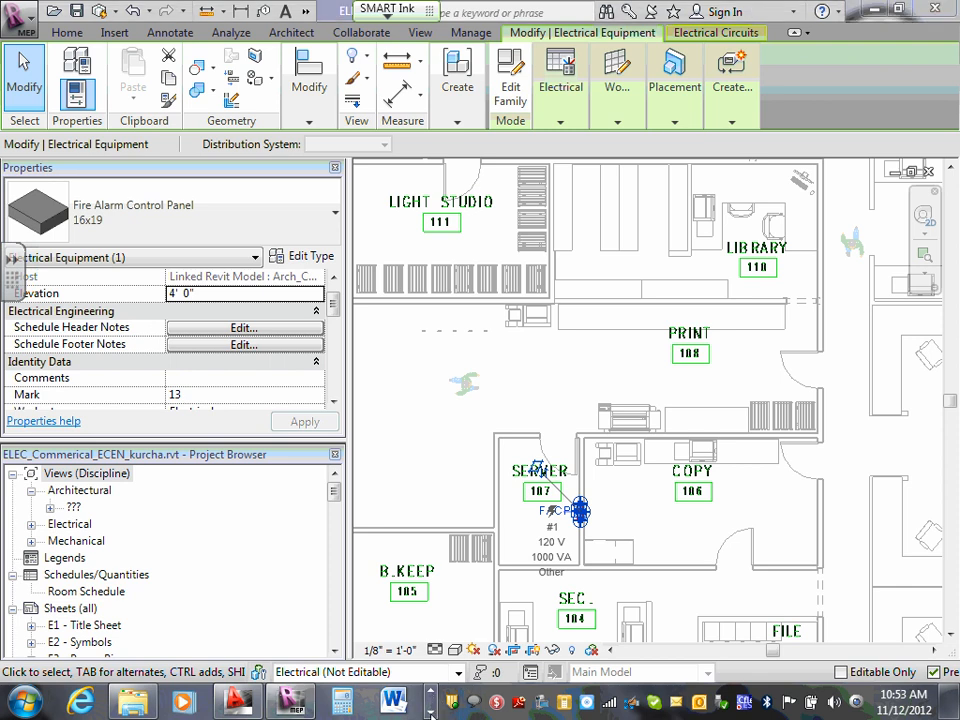
click(430, 713)
click(430, 714)
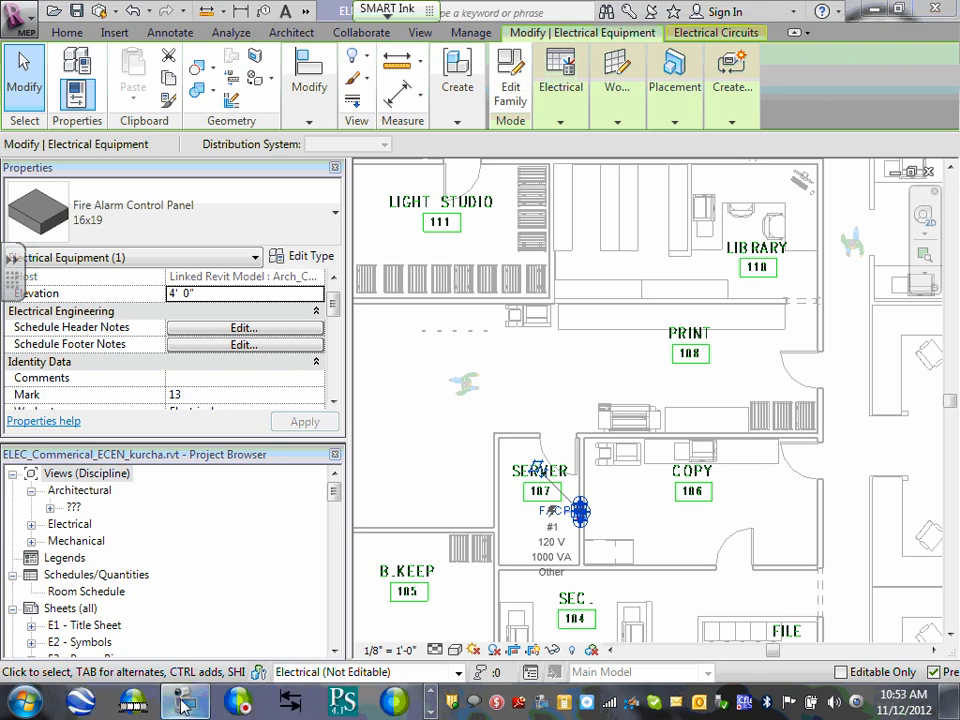